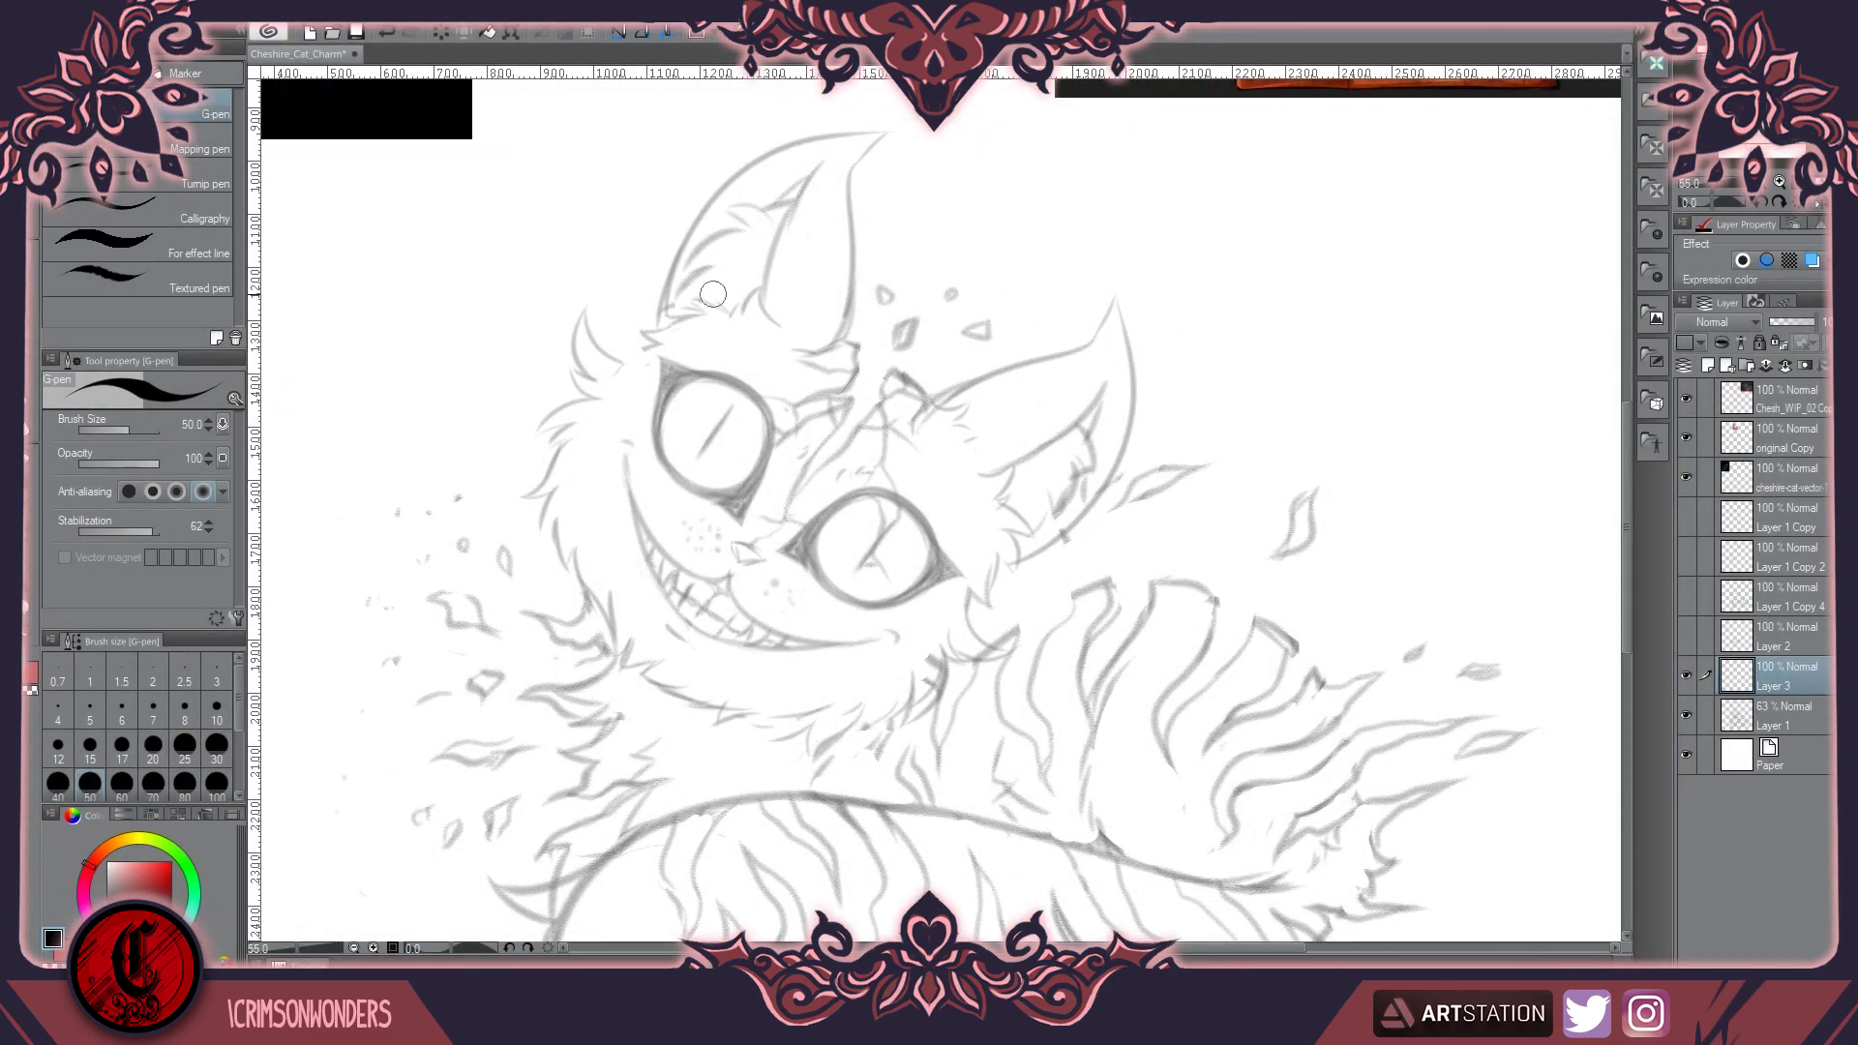
# Ink the sketched right eye with the G-pen at size 40, giving it a thick outline, pointed corners and a slit pupil
pyautogui.press('[')
pyautogui.moveTo(997, 544)
pyautogui.mouseDown()
pyautogui.moveTo(842, 613)
pyautogui.moveTo(890, 639)
pyautogui.mouseUp()
pyautogui.moveTo(981, 575); pyautogui.dragTo(910, 641)
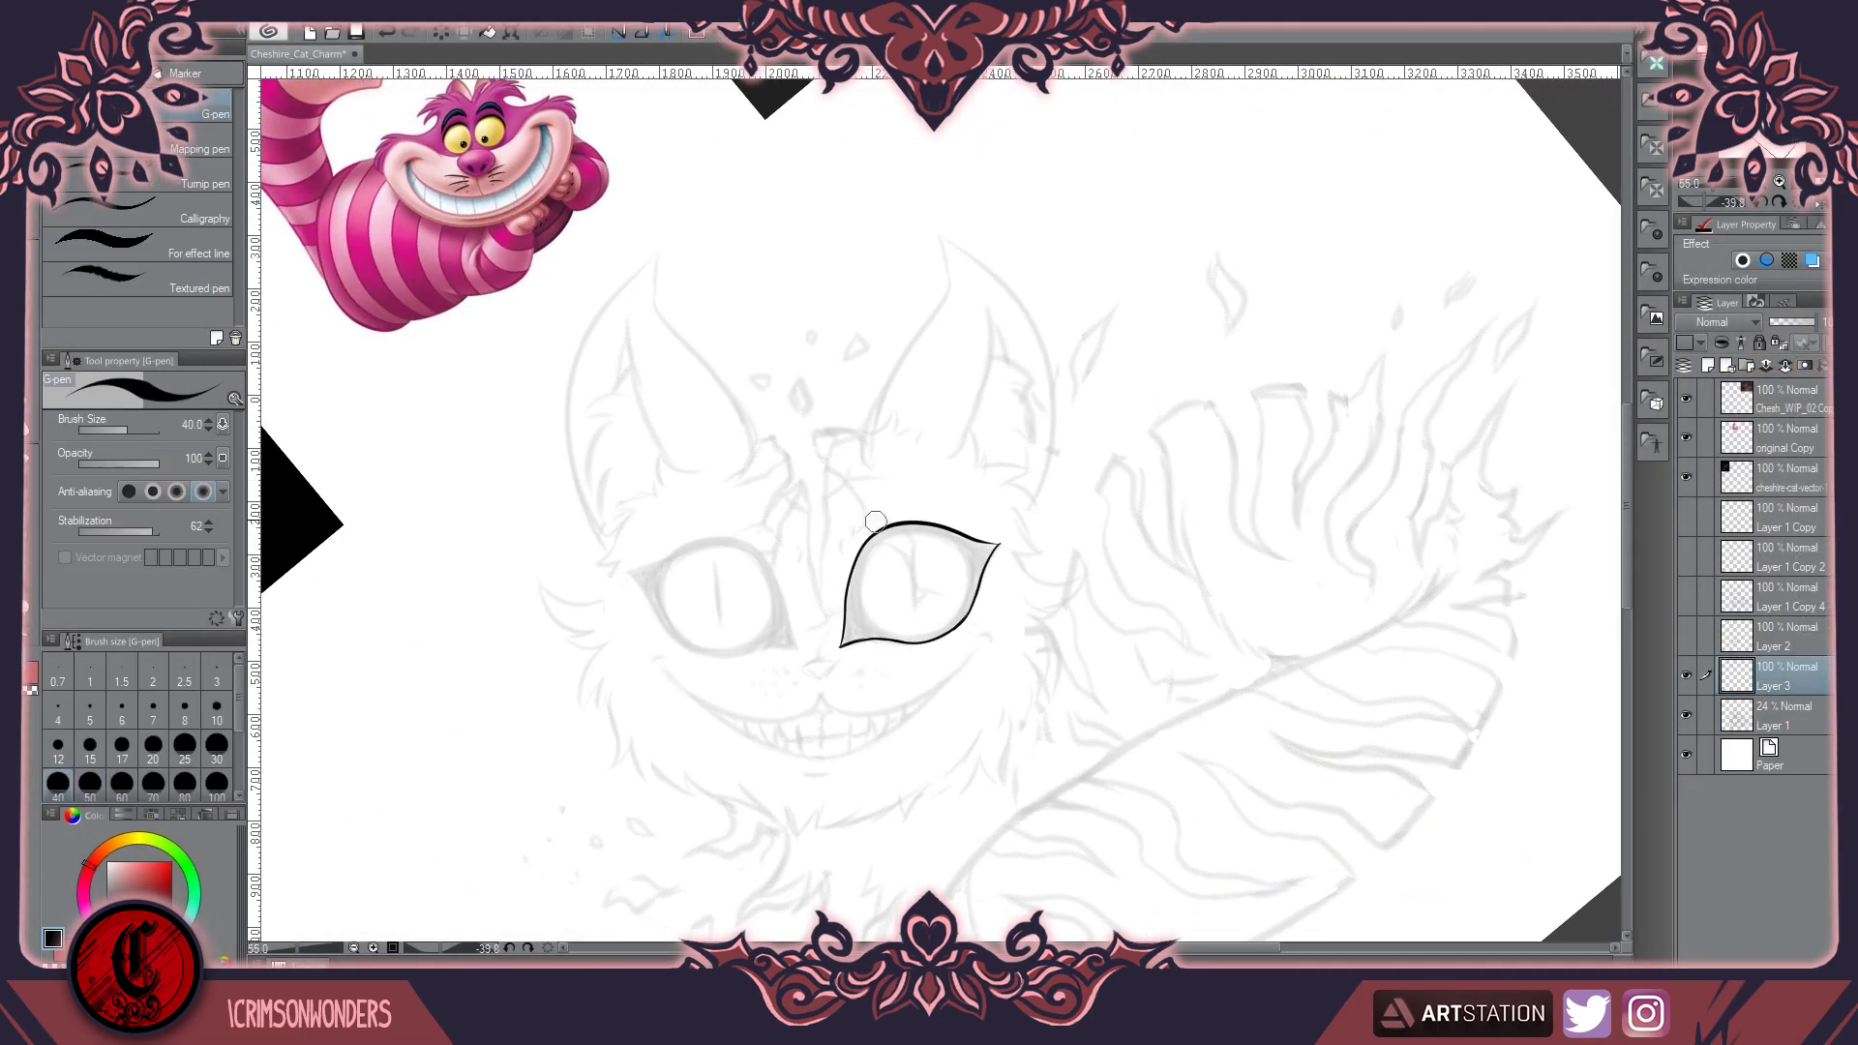
pyautogui.moveTo(863, 577)
pyautogui.mouseDown()
pyautogui.moveTo(959, 608)
pyautogui.moveTo(971, 568)
pyautogui.moveTo(932, 634)
pyautogui.moveTo(877, 542)
pyautogui.moveTo(910, 608)
pyautogui.moveTo(976, 568)
pyautogui.moveTo(901, 524)
pyautogui.moveTo(994, 554)
pyautogui.moveTo(869, 569)
pyautogui.moveTo(862, 609)
pyautogui.mouseUp()
pyautogui.press('e')
pyautogui.press('p')
pyautogui.press('e')
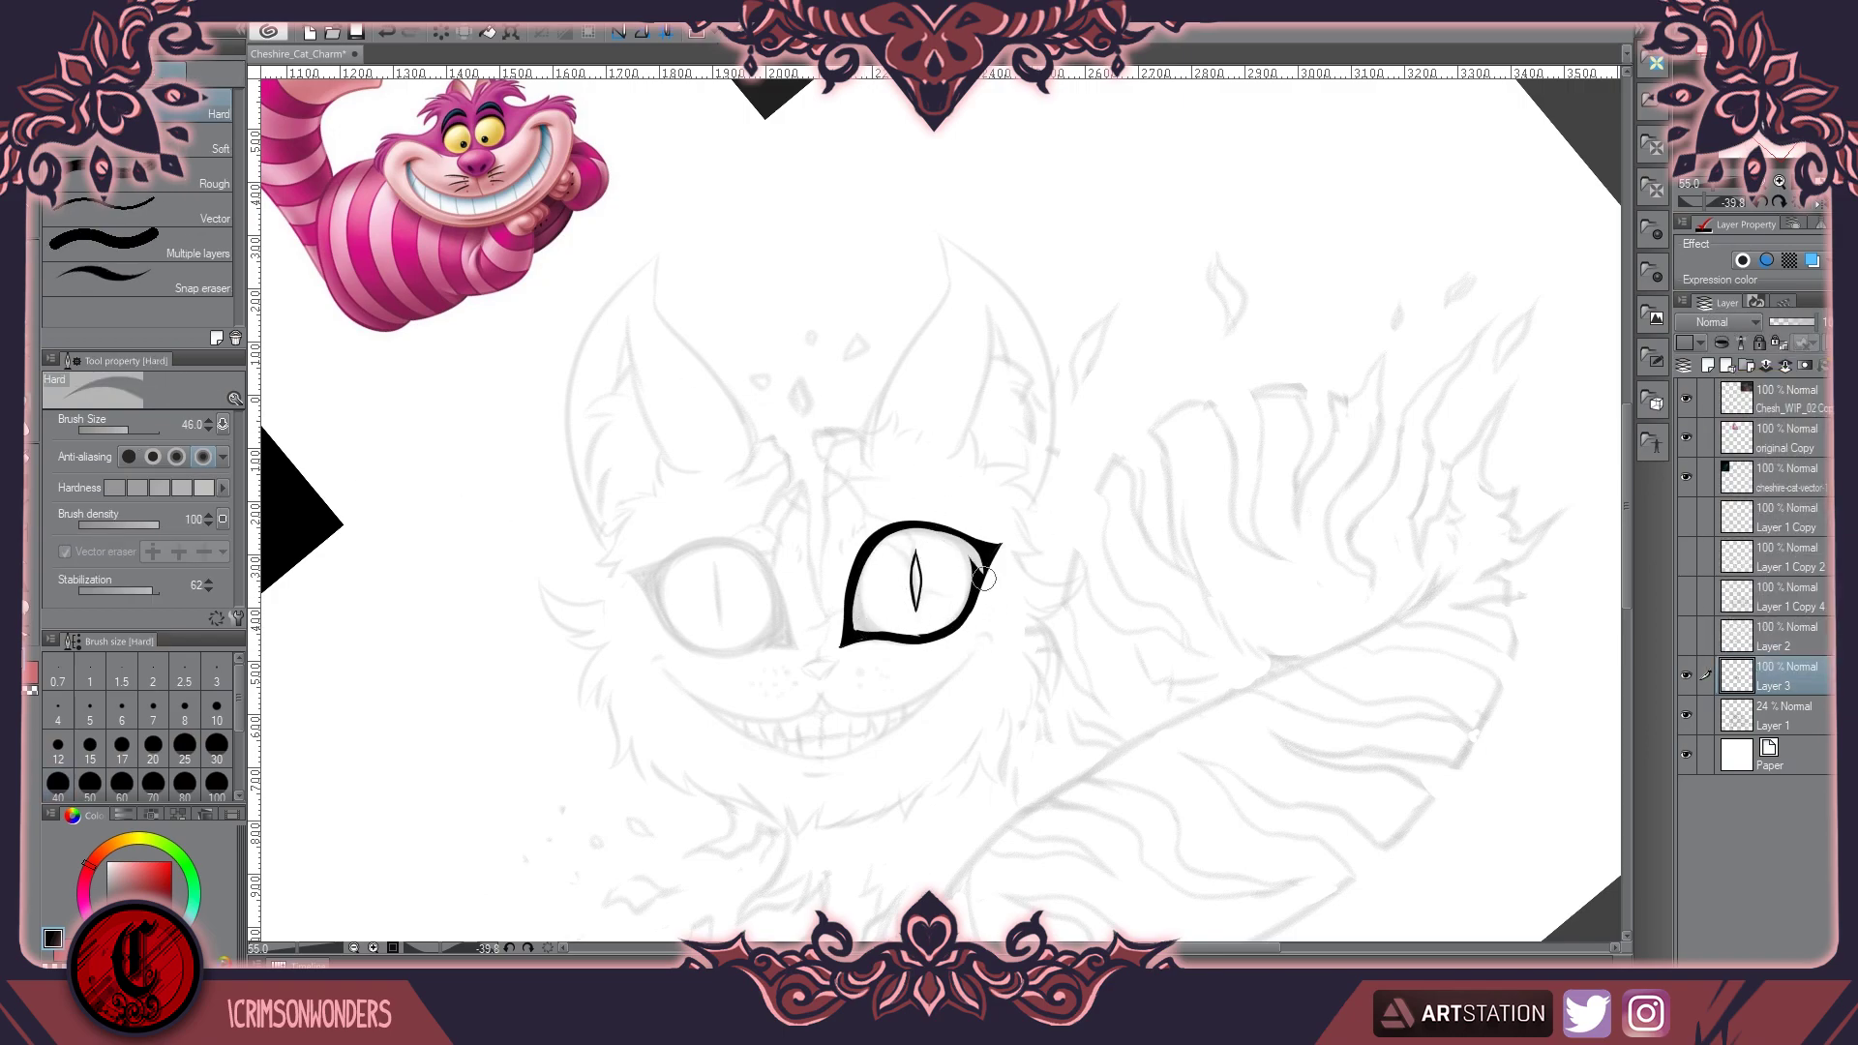
# Ink the round eyeball edge inside the right eye's corners and erase the overshooting lines
pyautogui.moveTo(952, 538); pyautogui.dragTo(970, 605)
pyautogui.press('p')
pyautogui.press('e')
pyautogui.moveTo(952, 532); pyautogui.dragTo(970, 586)
pyautogui.press('p')
# Copy the inked eye, flip it horizontally, rotate it 72.2 degrees and place it over the sketched left eye
pyautogui.press('m')
pyautogui.moveTo(852, 455); pyautogui.dragTo(847, 450)
pyautogui.hotkey('ctrl', 'c')
pyautogui.hotkey('ctrl', 'v')
pyautogui.hotkey('ctrl', 't')
pyautogui.moveTo(919, 581)
pyautogui.mouseDown()
pyautogui.moveTo(716, 600)
pyautogui.moveTo(733, 646)
pyautogui.mouseUp()
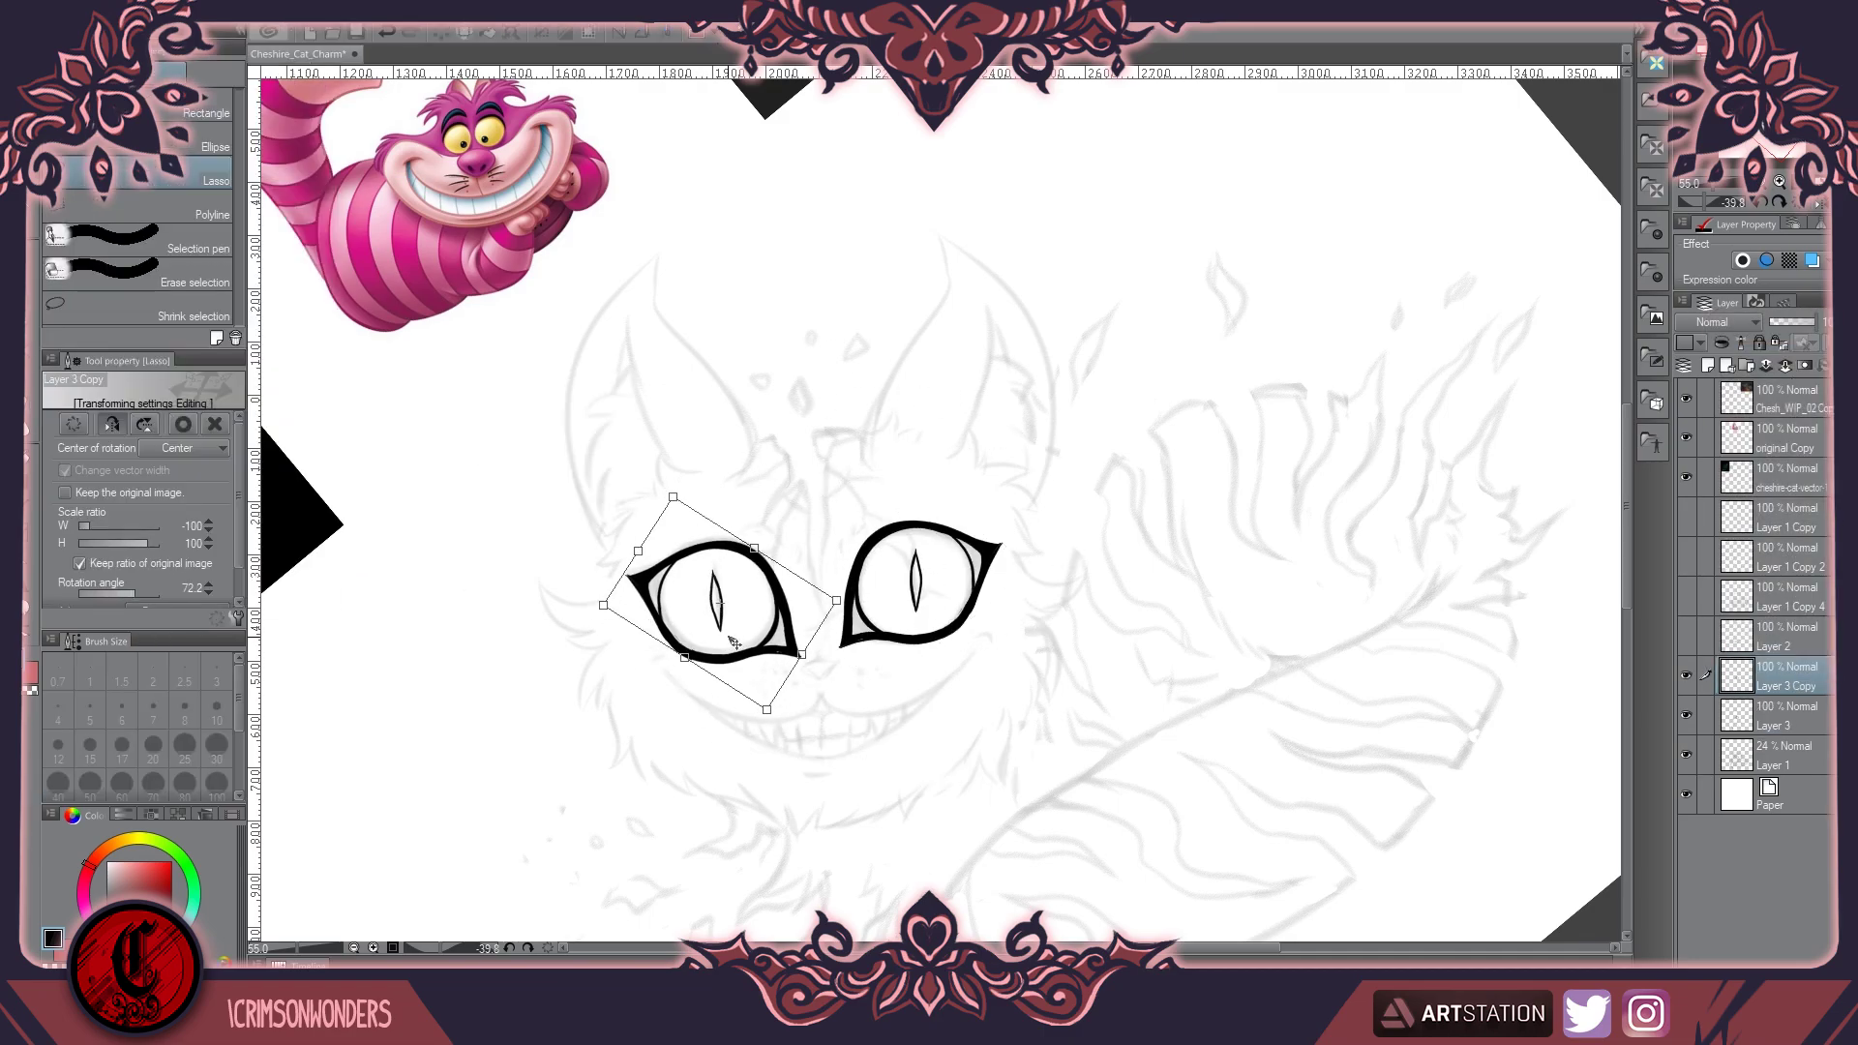
pyautogui.press('Return')
# Clean up the lines of both eyes and merge the copied eye down into Layer 3
pyautogui.press('e')
pyautogui.scroll(3, 680, 398)
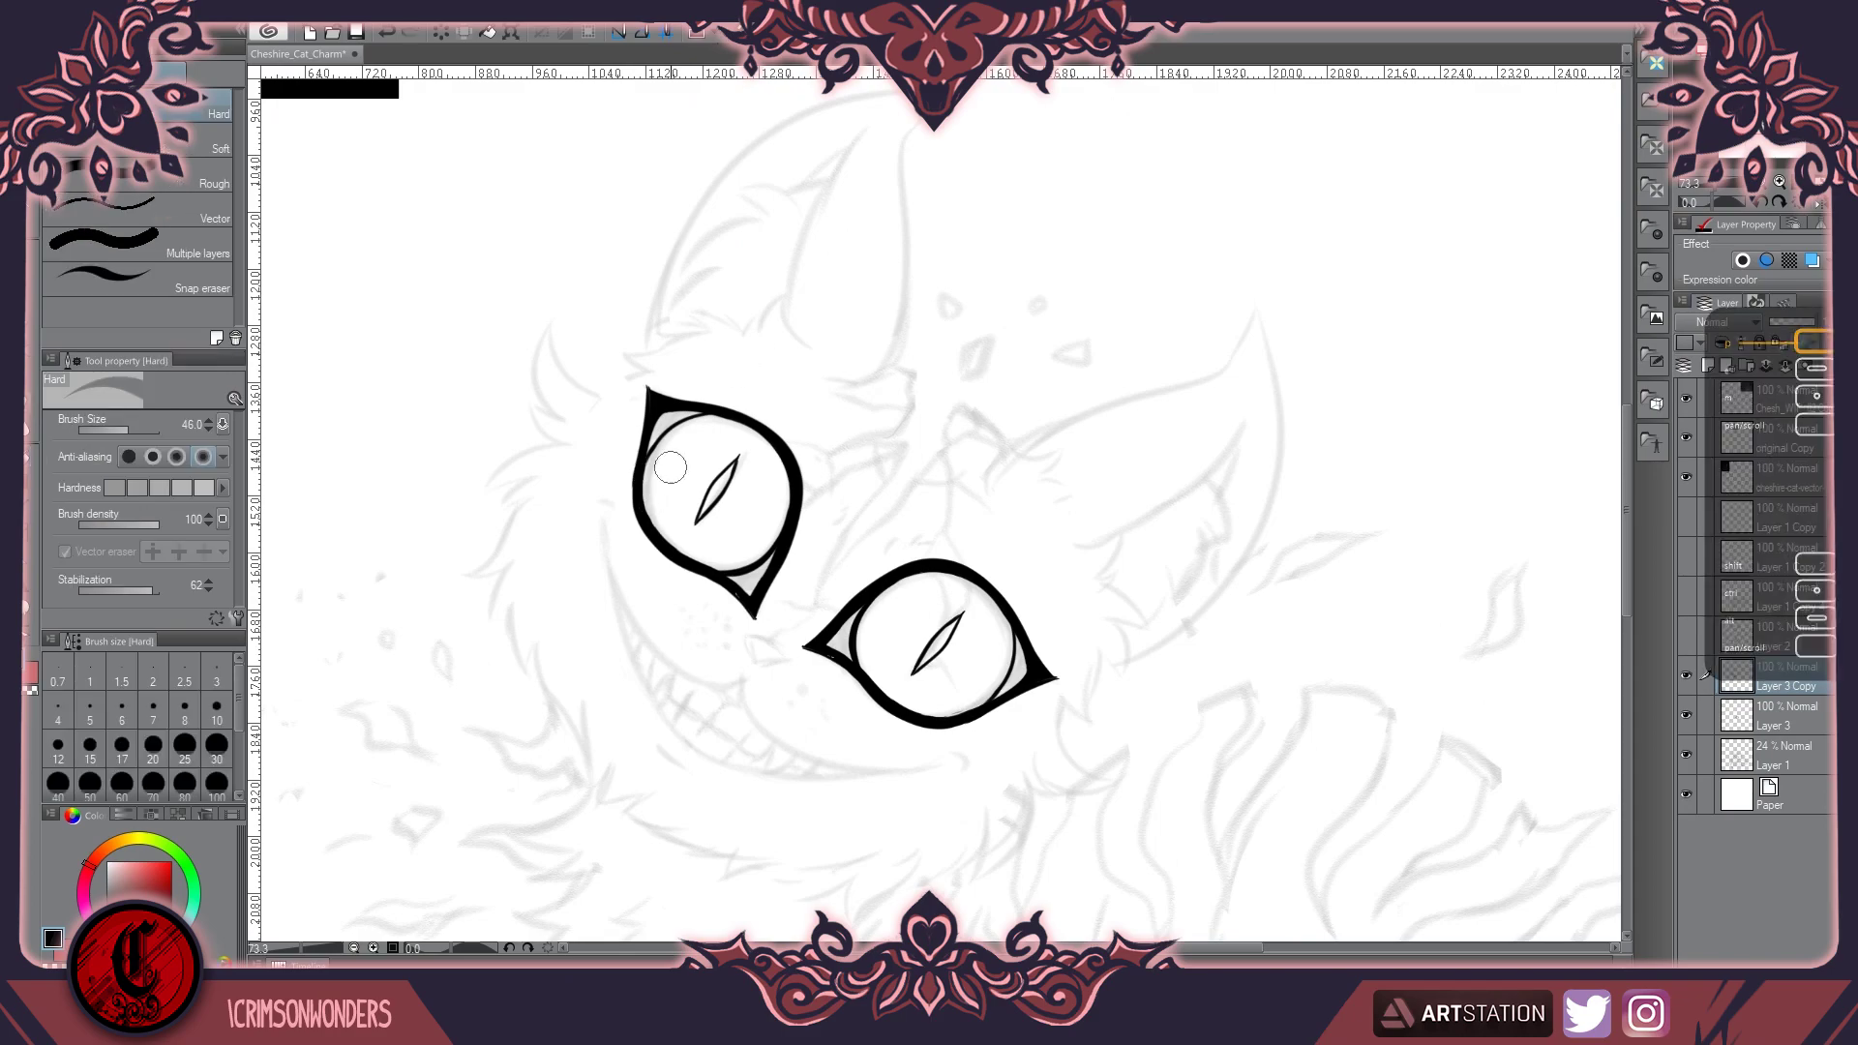
pyautogui.hotkey('alt', '[')
pyautogui.press('p')
pyautogui.moveTo(716, 414); pyautogui.dragTo(639, 474)
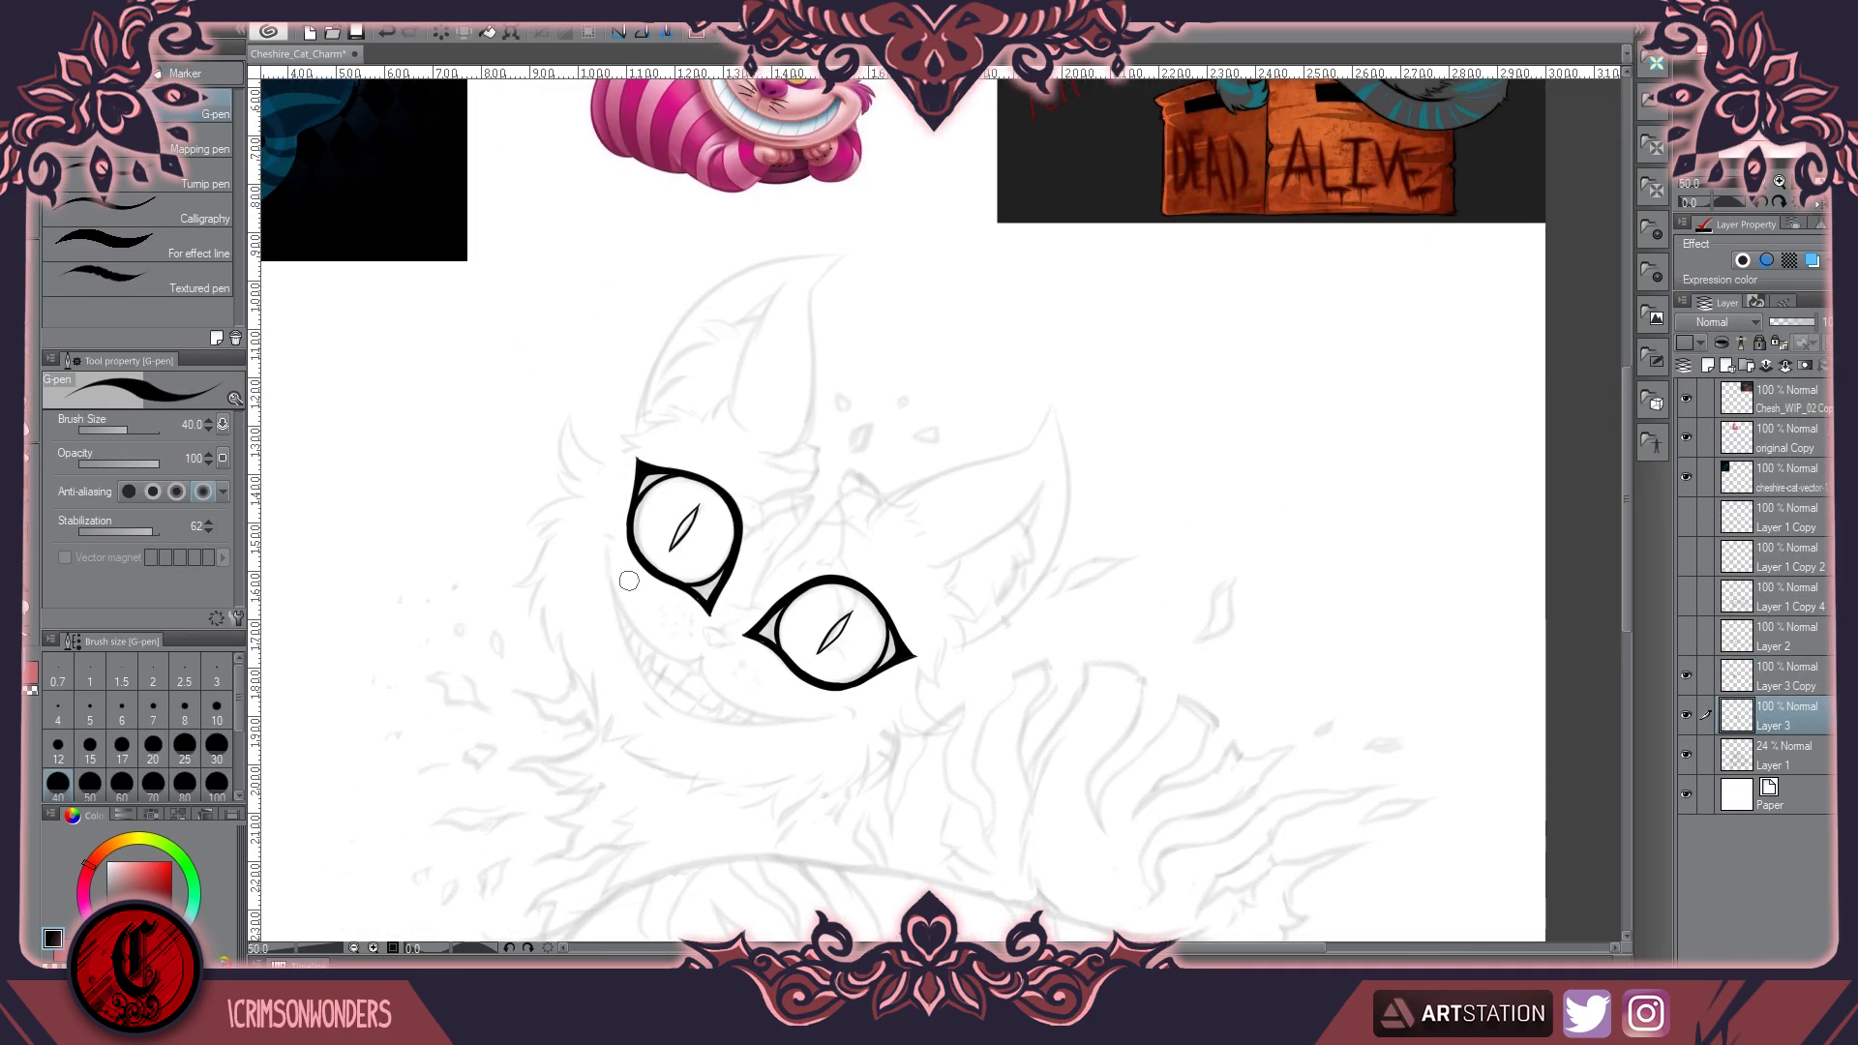
pyautogui.scroll(2, 667, 387)
pyautogui.press('e')
pyautogui.hotkey('ctrl', 'e')
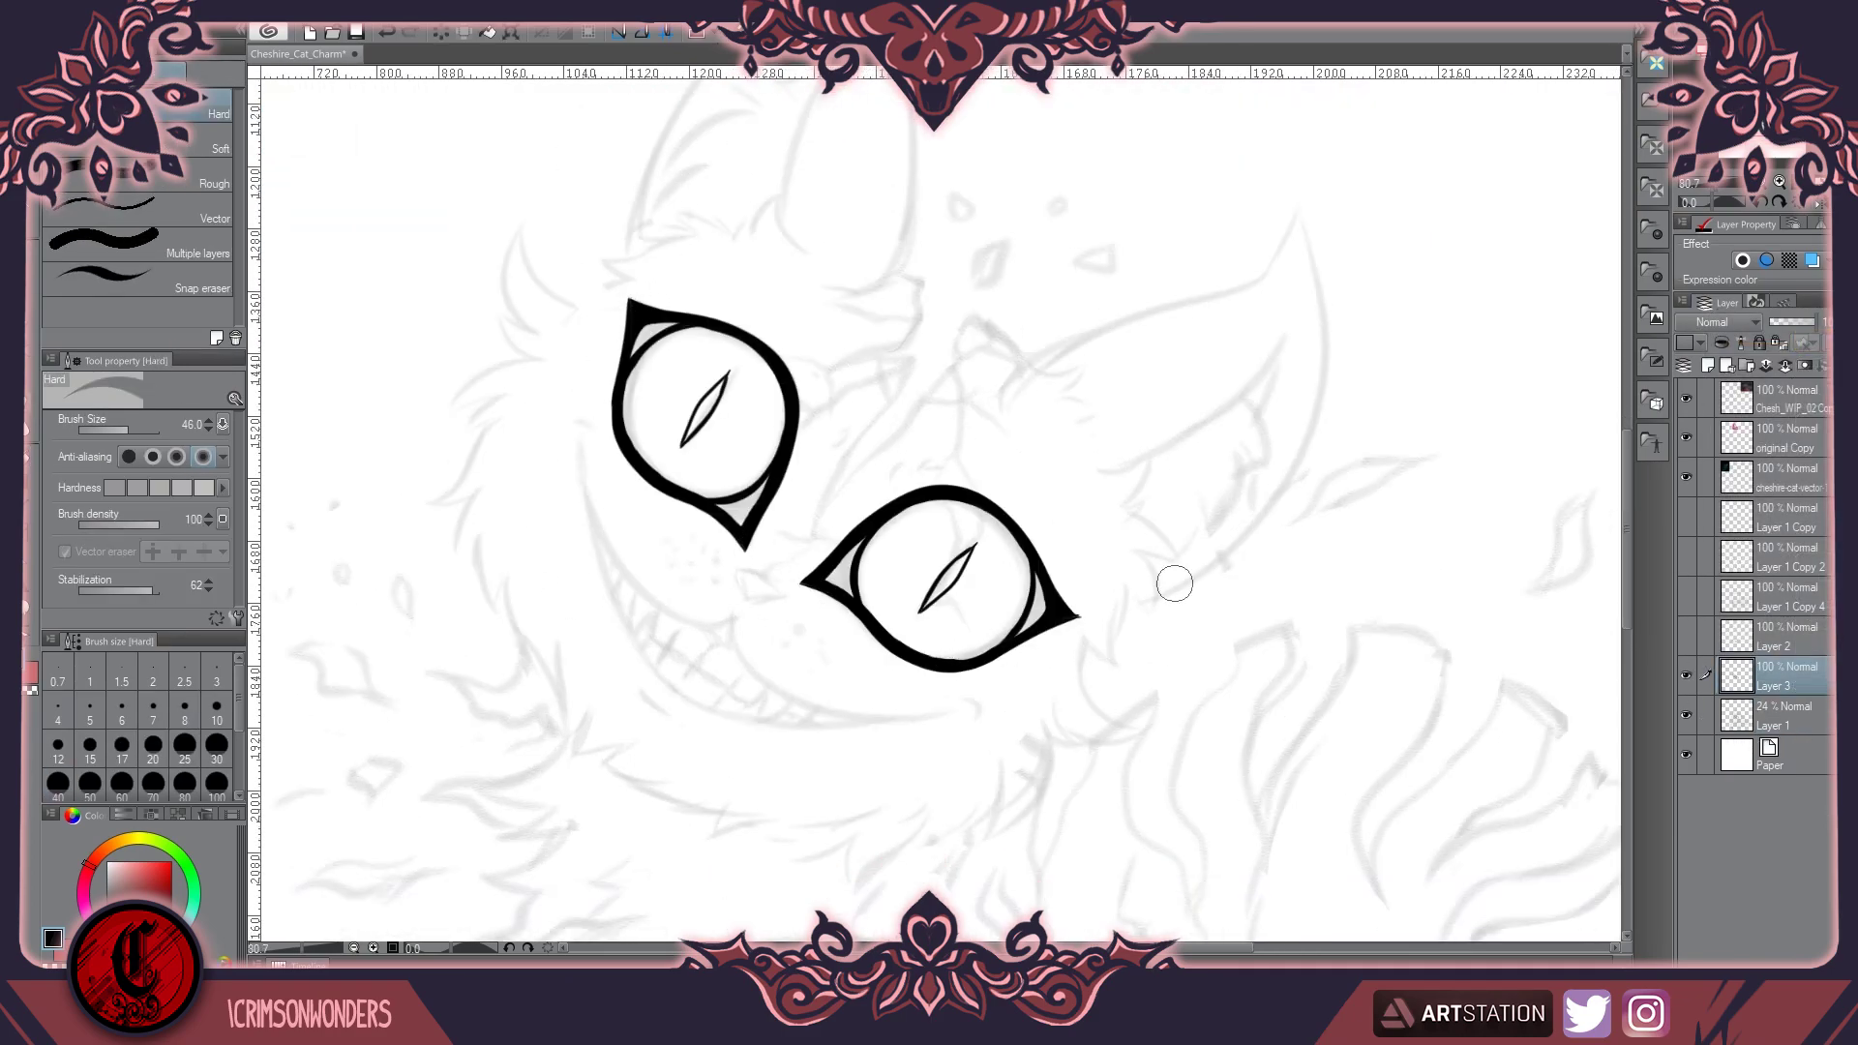
pyautogui.press('p')
pyautogui.moveTo(765, 577)
pyautogui.mouseDown()
pyautogui.moveTo(745, 602)
pyautogui.moveTo(787, 604)
pyautogui.moveTo(729, 579)
pyautogui.mouseUp()
pyautogui.hotkey('ctrl', 'z')
pyautogui.hotkey('ctrl', 'z')
# Ink the nose, the upper and lower lip lines of the wide grin, and the first middle teeth
pyautogui.scroll(-2, 578, 437)
pyautogui.scroll(1, 629, 406)
pyautogui.moveTo(627, 404); pyautogui.dragTo(763, 573)
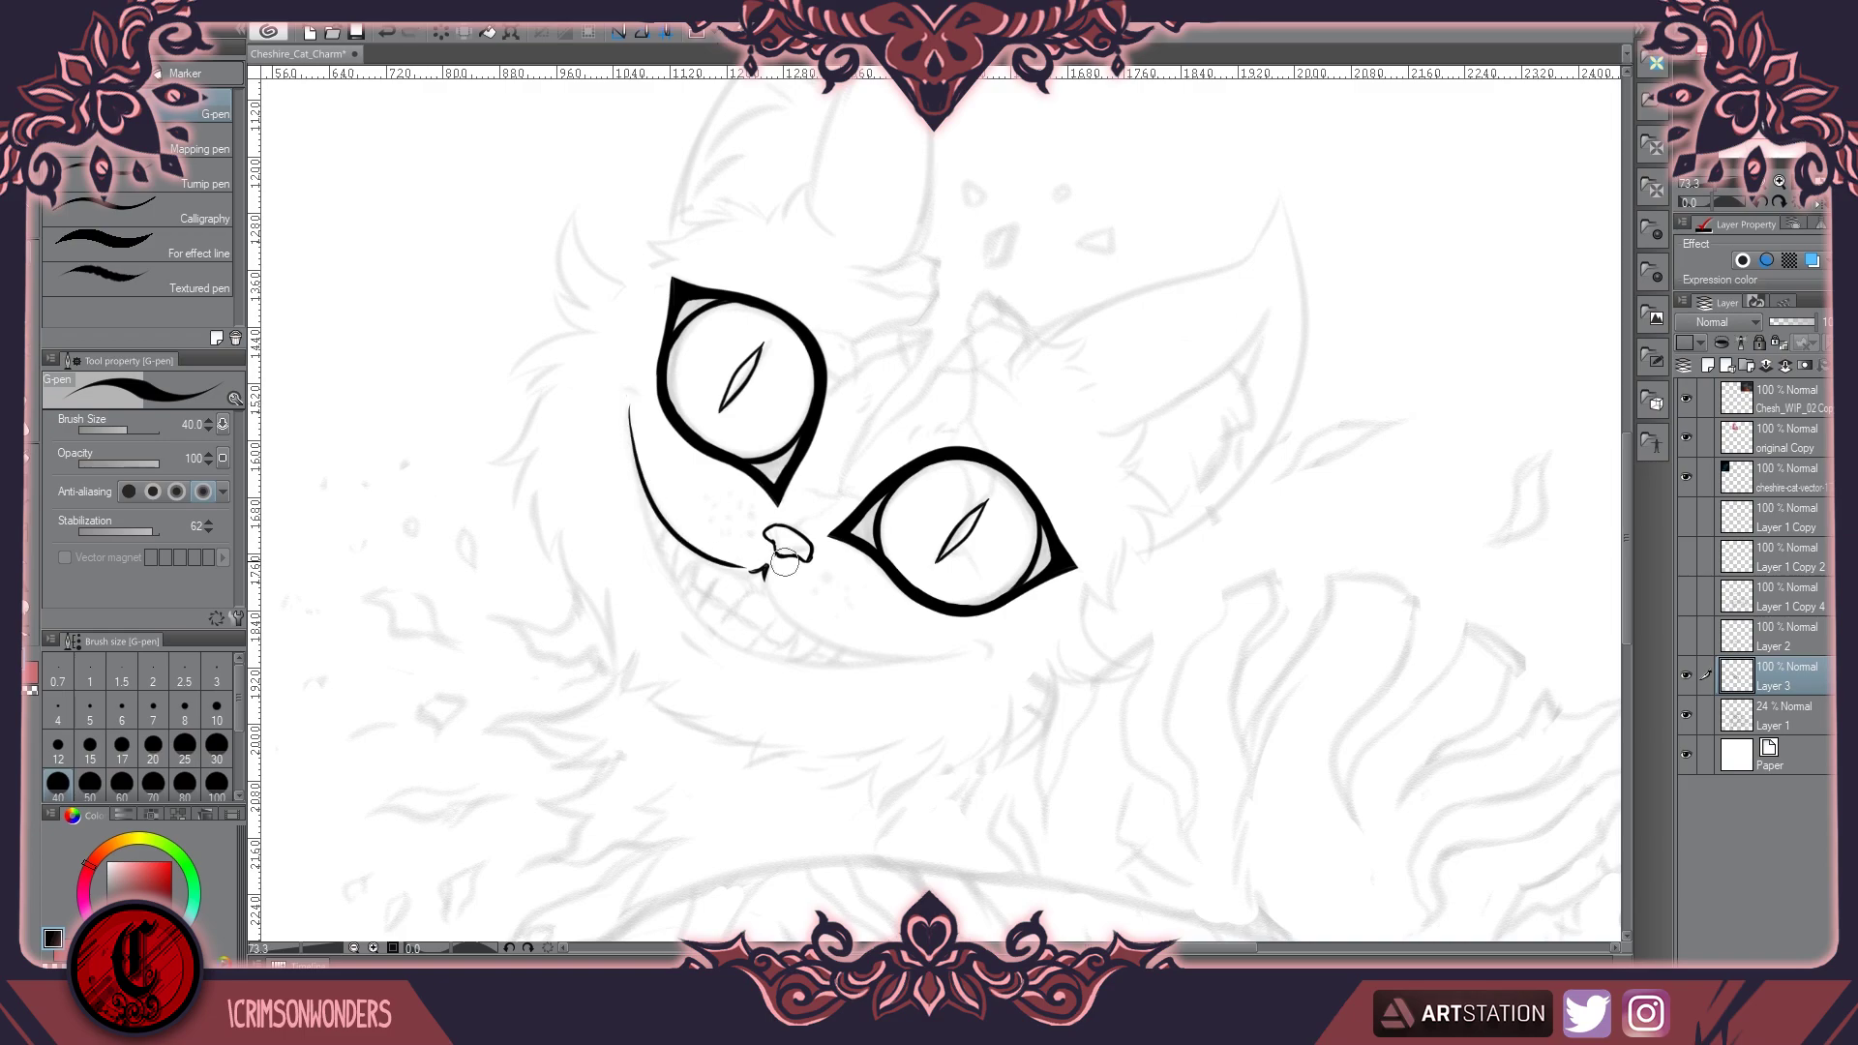
pyautogui.moveTo(636, 469); pyautogui.dragTo(678, 417)
pyautogui.moveTo(869, 620)
pyautogui.mouseDown()
pyautogui.moveTo(991, 586)
pyautogui.moveTo(1058, 528)
pyautogui.mouseUp()
pyautogui.moveTo(930, 634); pyautogui.dragTo(1064, 518)
pyautogui.moveTo(871, 695); pyautogui.dragTo(1055, 514)
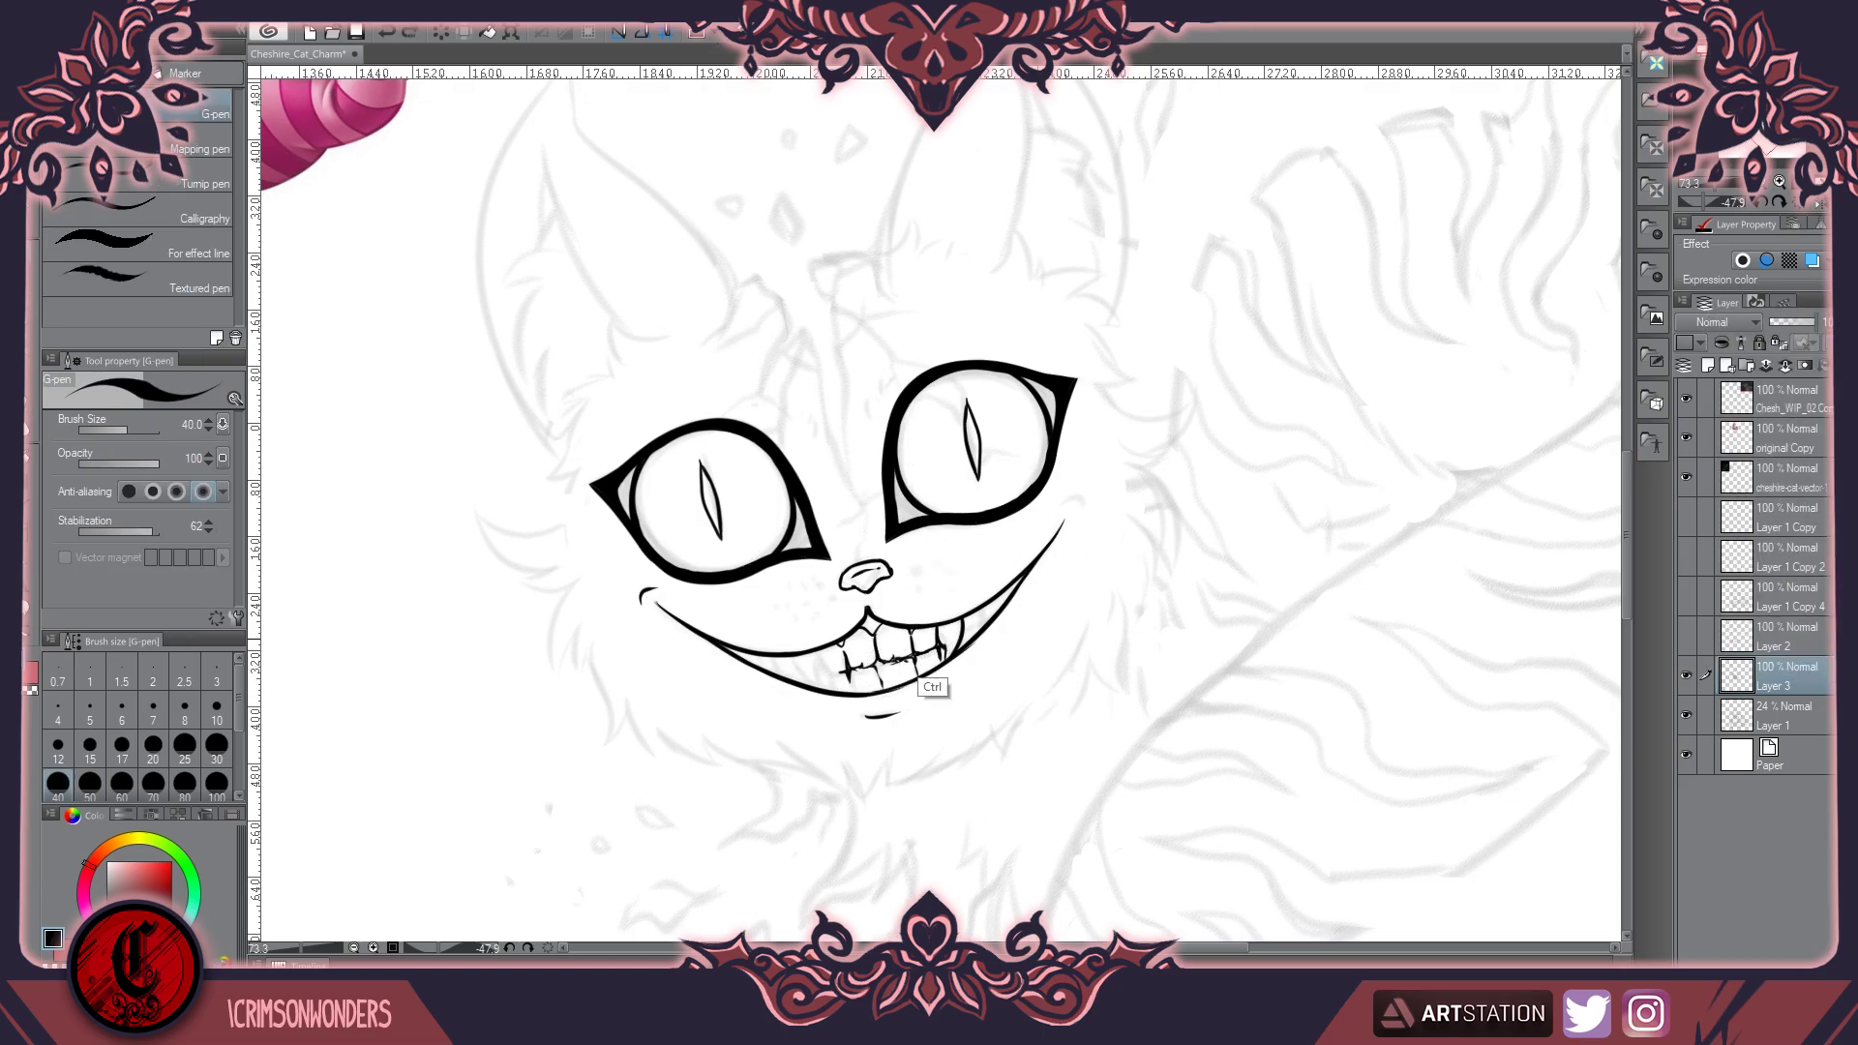
# Ink the remaining teeth toward both corners of the grin
pyautogui.scroll(2, 937, 638)
pyautogui.moveTo(772, 641)
pyautogui.mouseDown()
pyautogui.moveTo(882, 637)
pyautogui.moveTo(807, 653)
pyautogui.moveTo(824, 633)
pyautogui.moveTo(803, 664)
pyautogui.mouseUp()
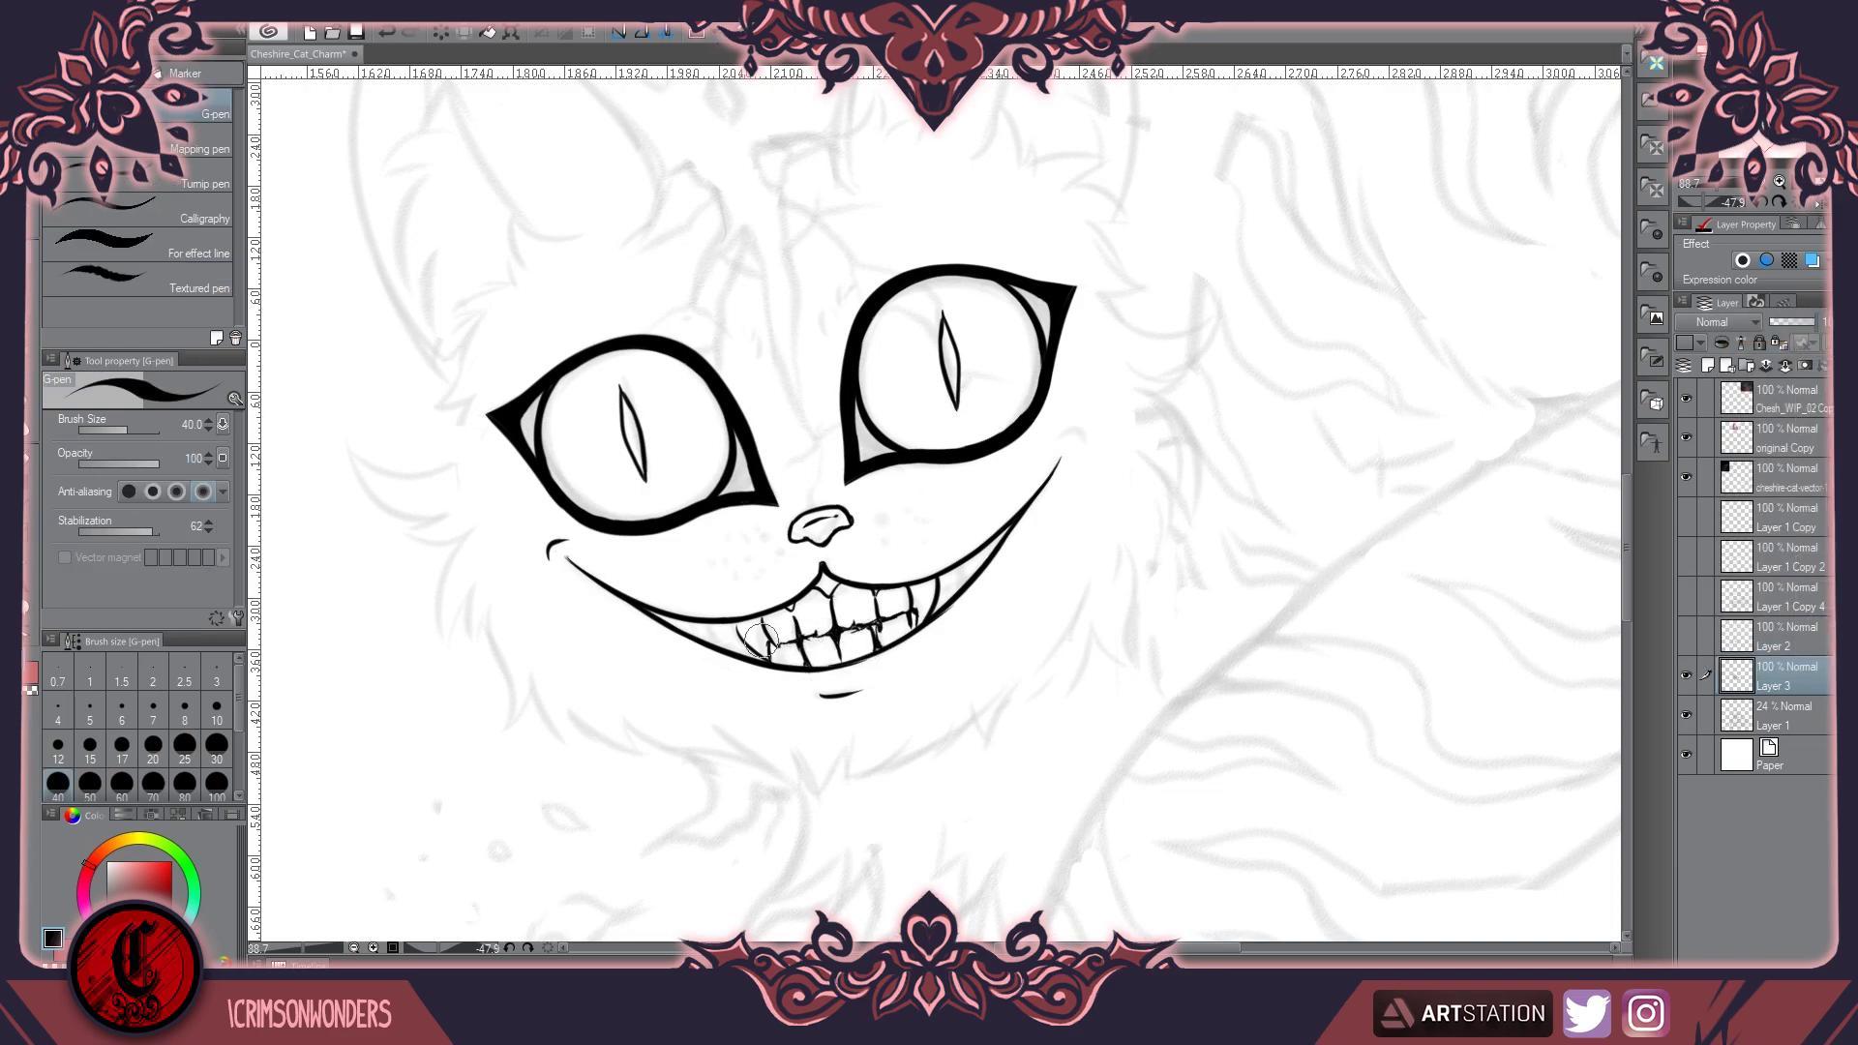
pyautogui.moveTo(935, 581); pyautogui.dragTo(940, 607)
pyautogui.scroll(-5, 958, 571)
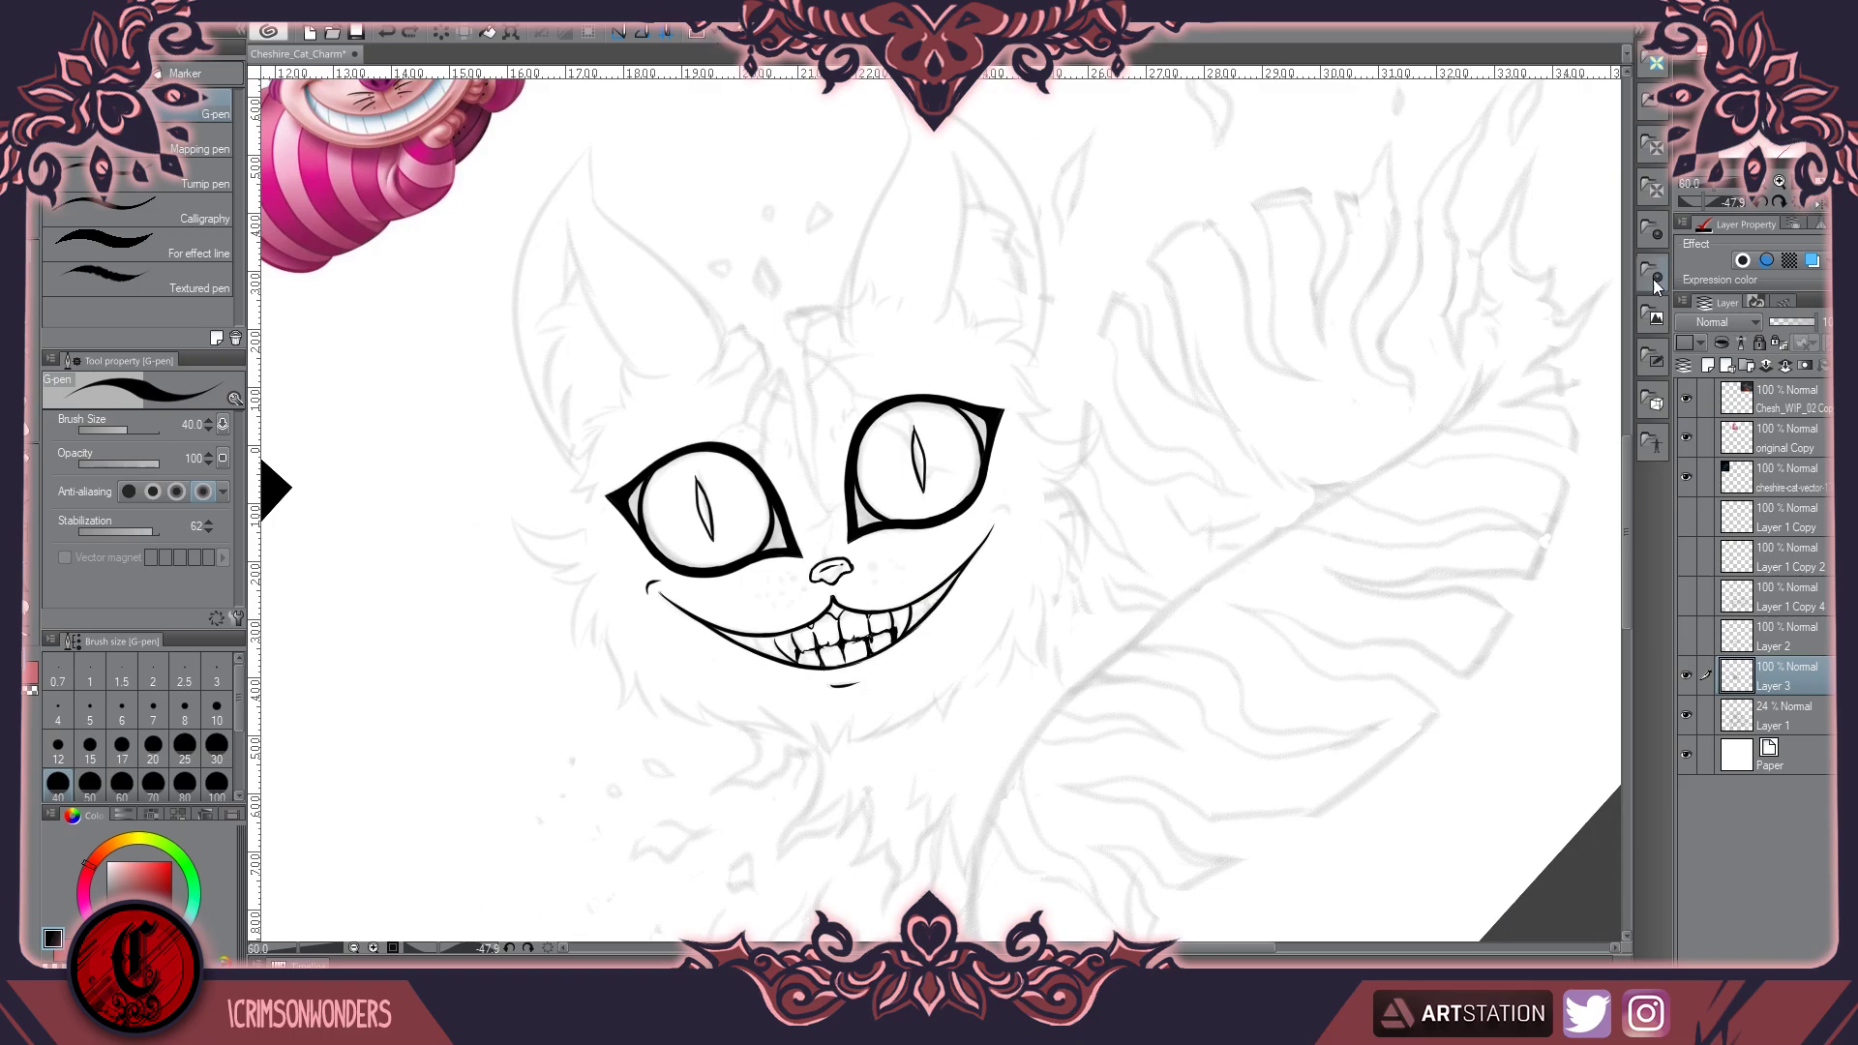
pyautogui.scroll(6, 968, 630)
pyautogui.moveTo(770, 588); pyautogui.dragTo(780, 606)
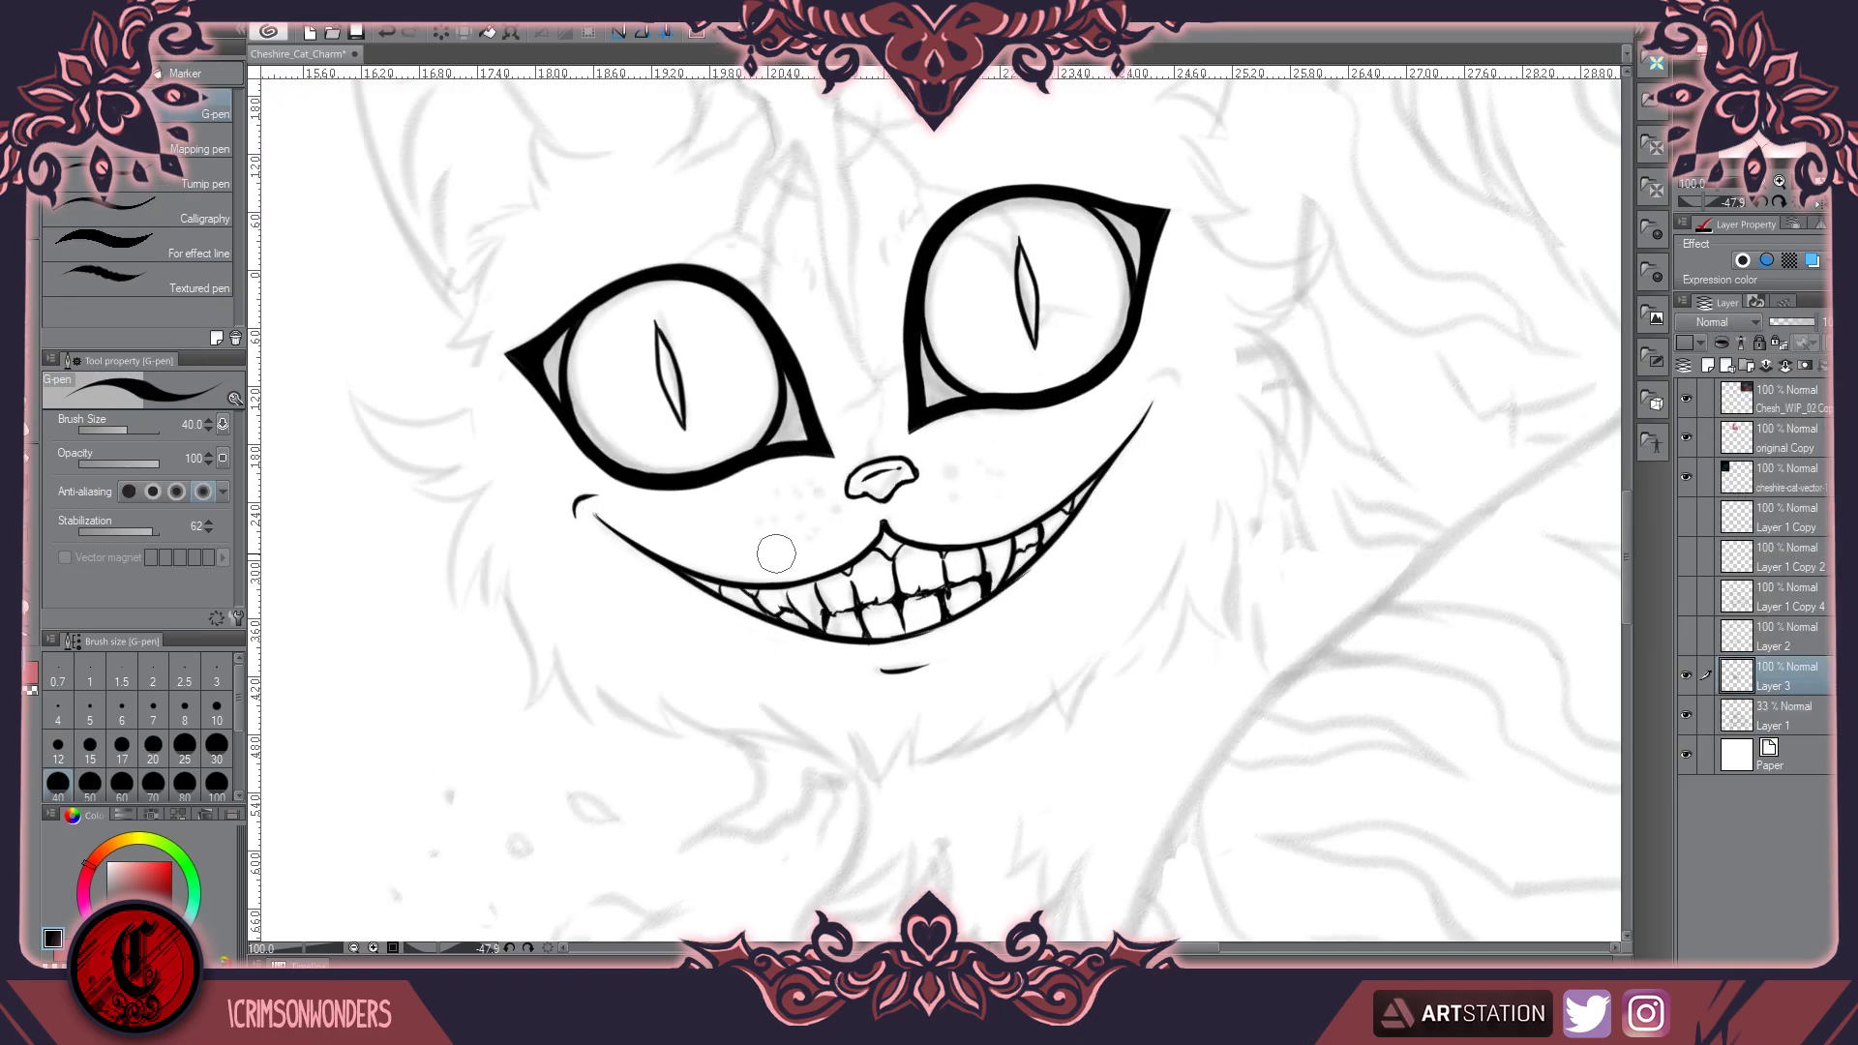
pyautogui.scroll(-1, 906, 451)
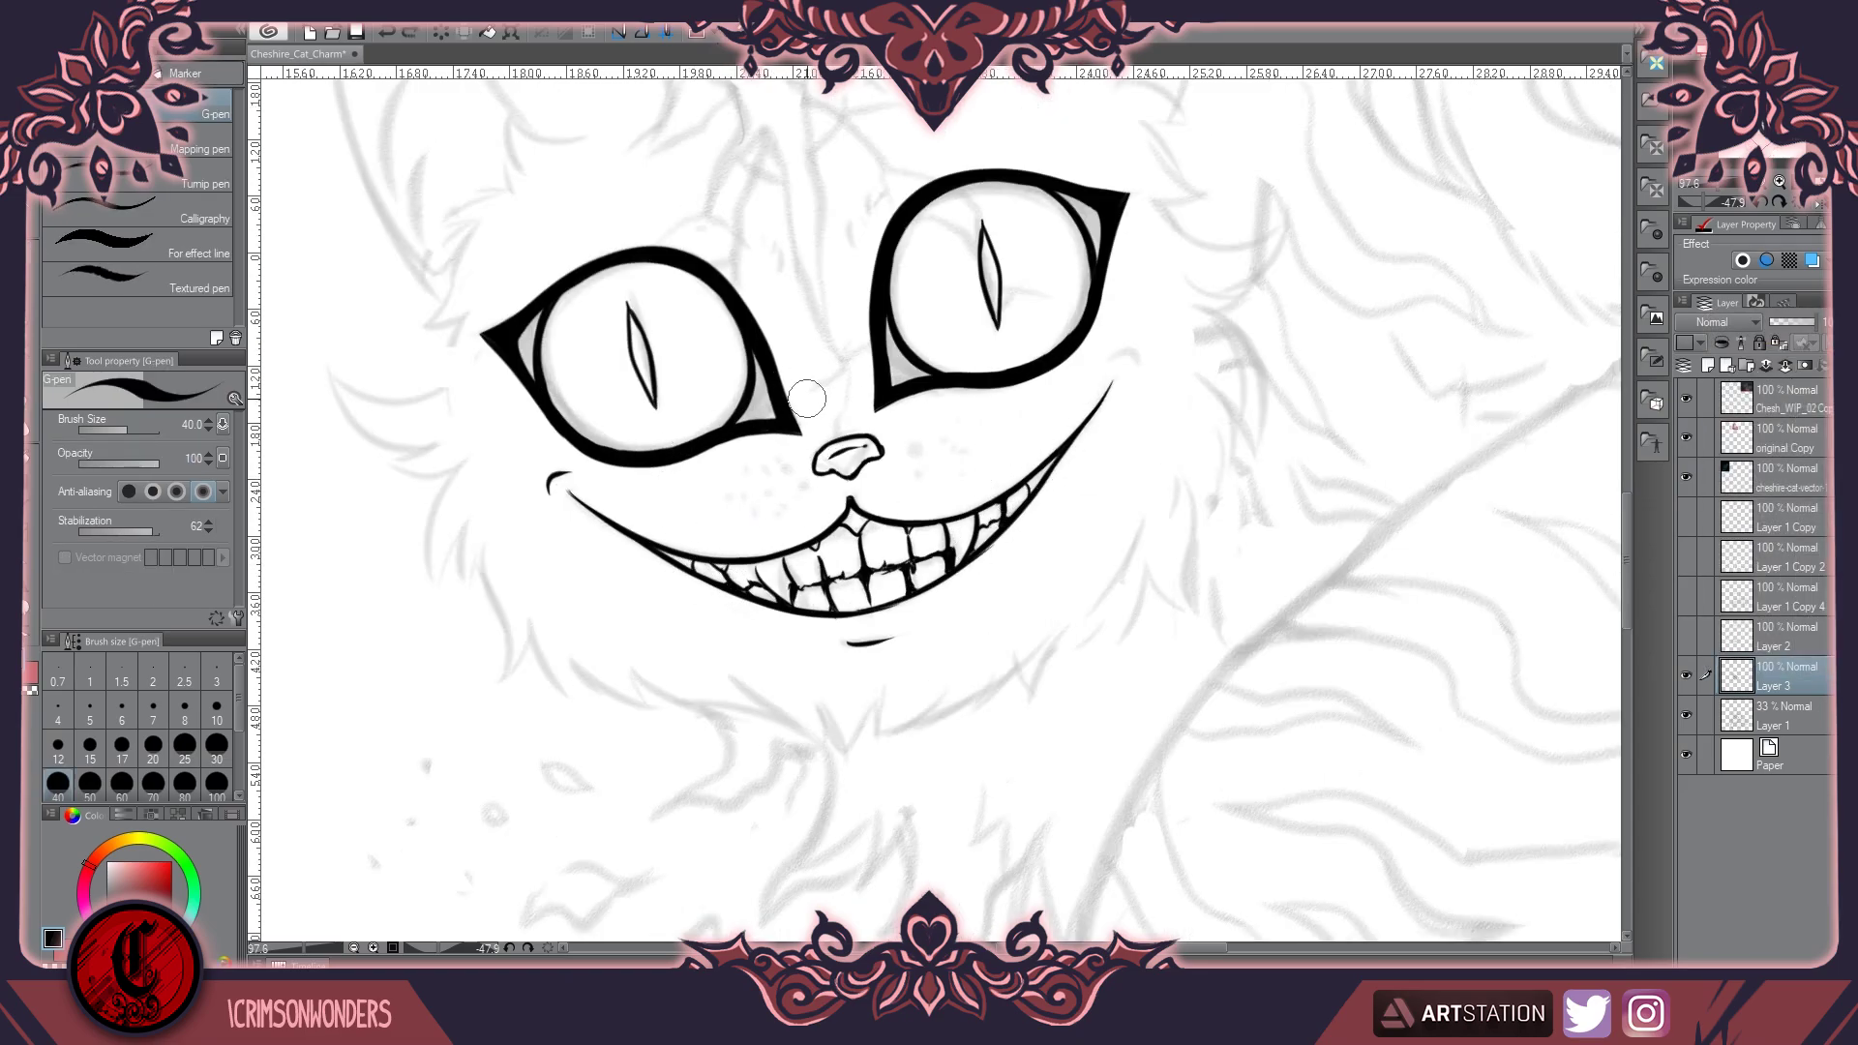
pyautogui.scroll(-2, 803, 400)
# Clean up the grin, then ink its remaining corner crease and the whisker dots on both sides of the nose
pyautogui.press('e')
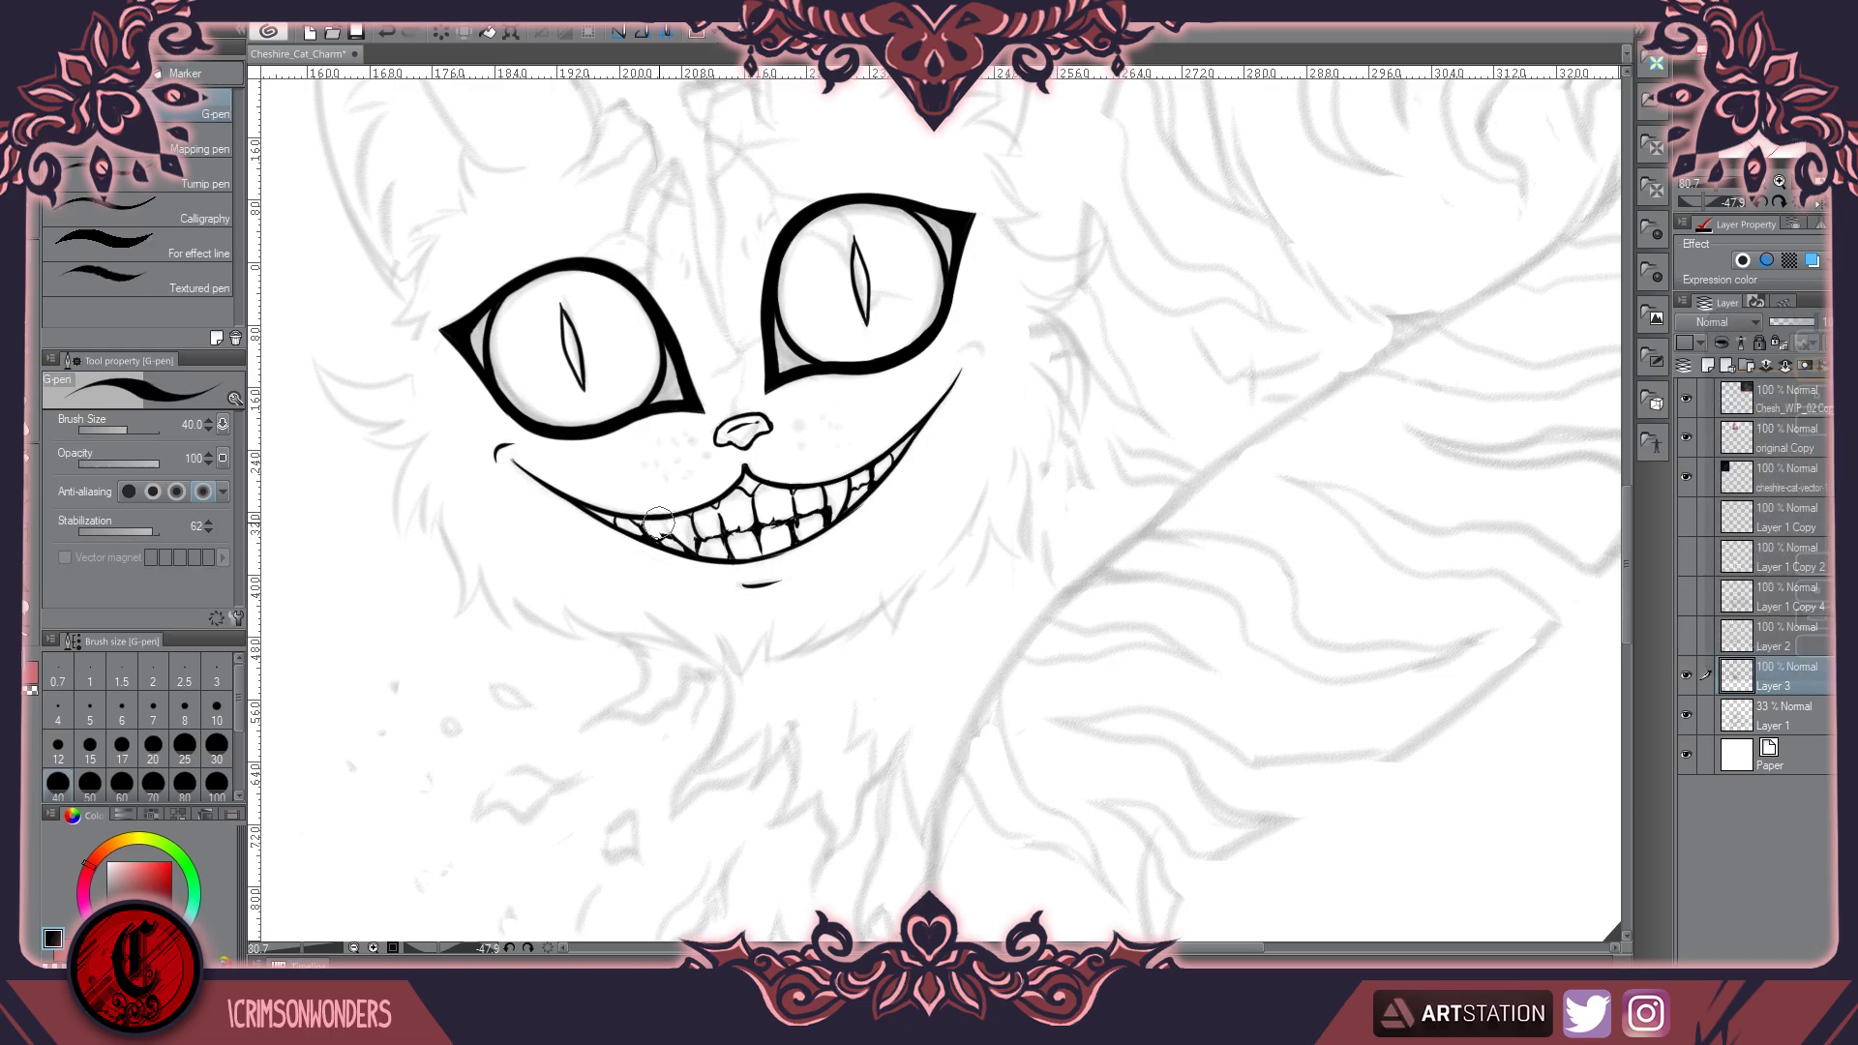
pyautogui.moveTo(670, 530); pyautogui.dragTo(919, 586)
pyautogui.press('p')
pyautogui.scroll(-2, 687, 477)
pyautogui.scroll(2, 687, 478)
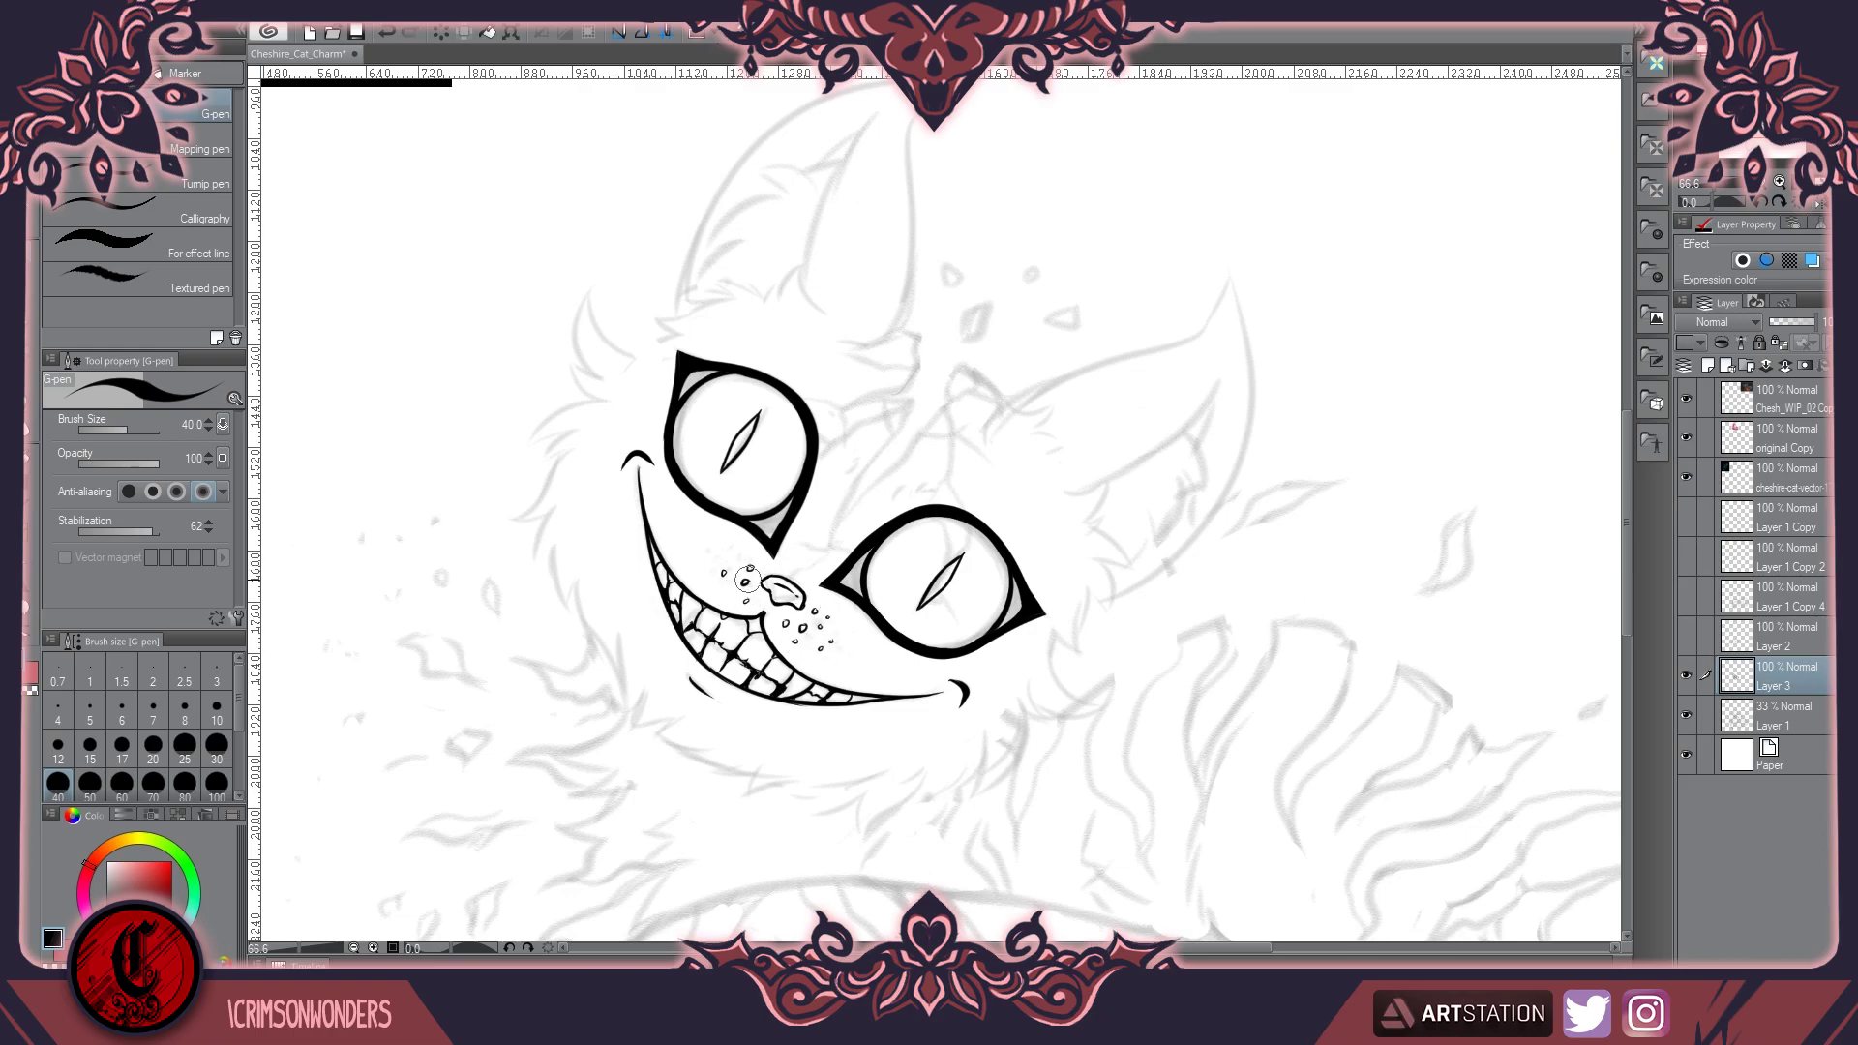
pyautogui.moveTo(732, 409); pyautogui.dragTo(593, 445)
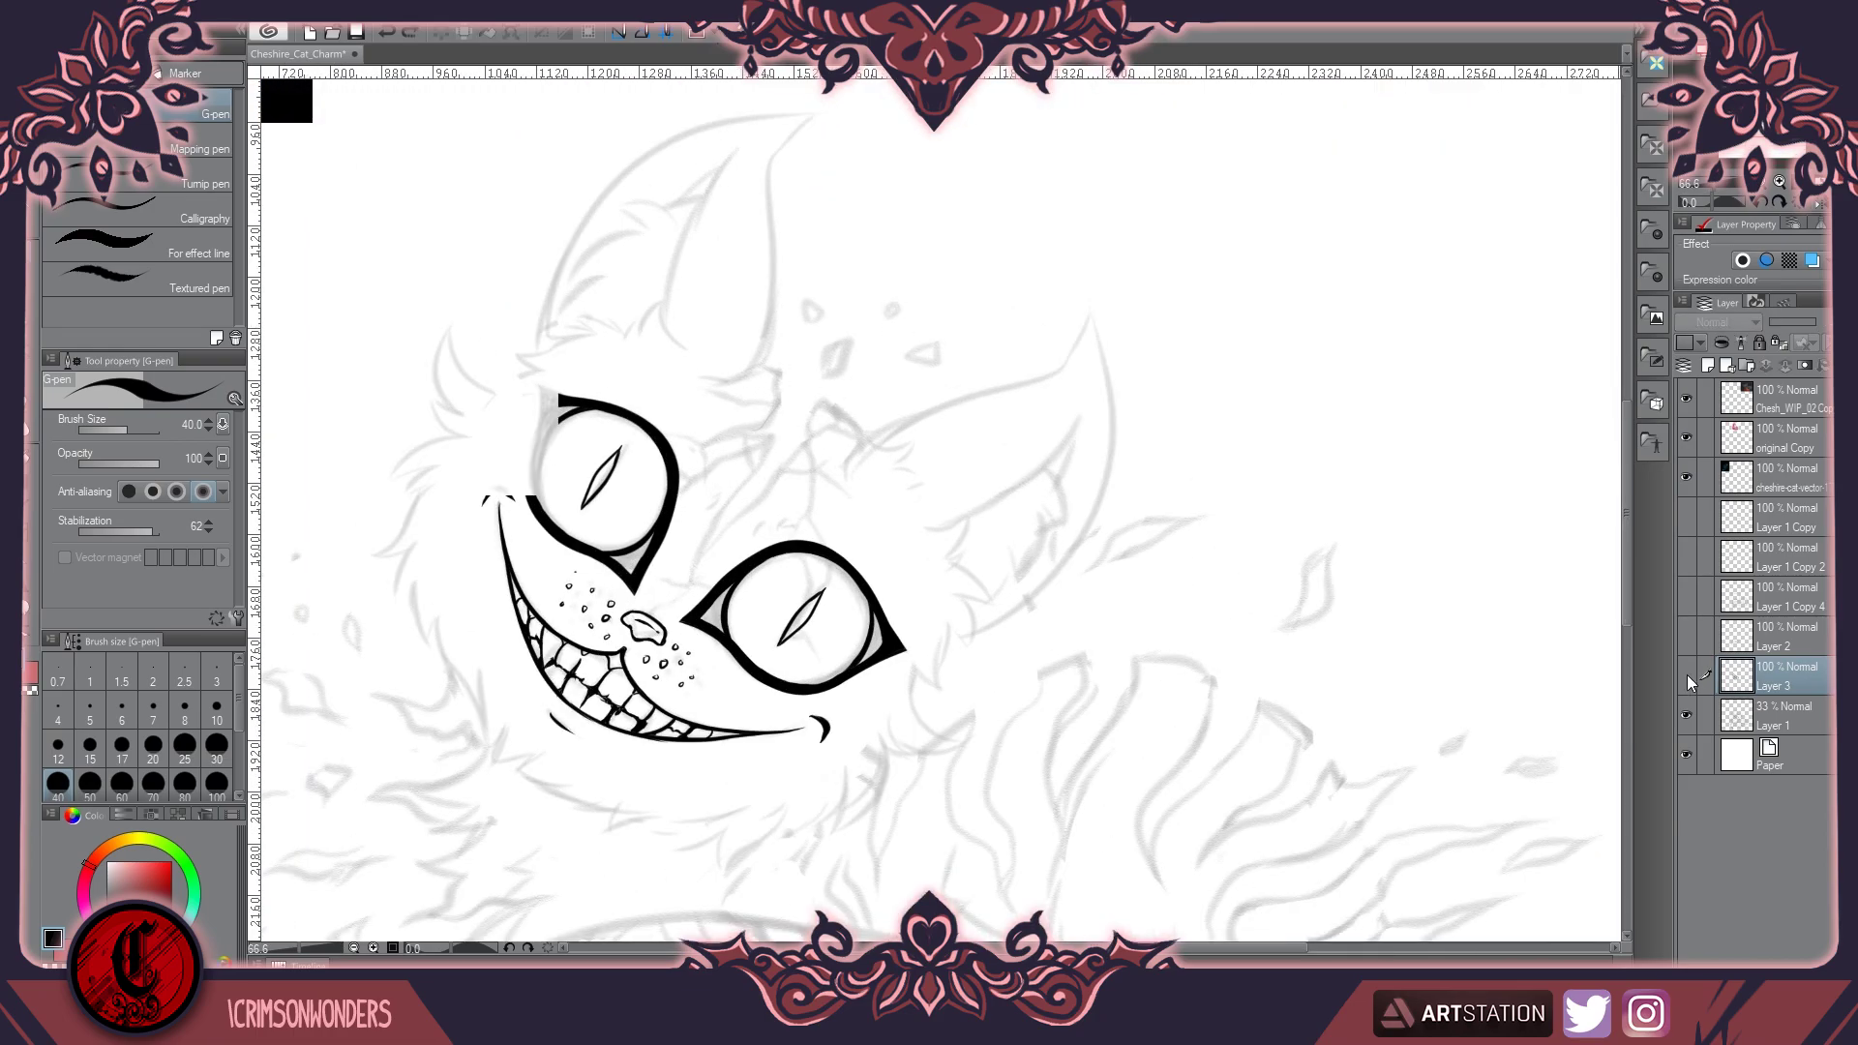
# Create a new layer above Layer 3 and ink jagged cracks from the forehead down between the eyes to the nose
pyautogui.hotkey('ctrl', 'shift', 'n')
pyautogui.moveTo(807, 424); pyautogui.dragTo(833, 407)
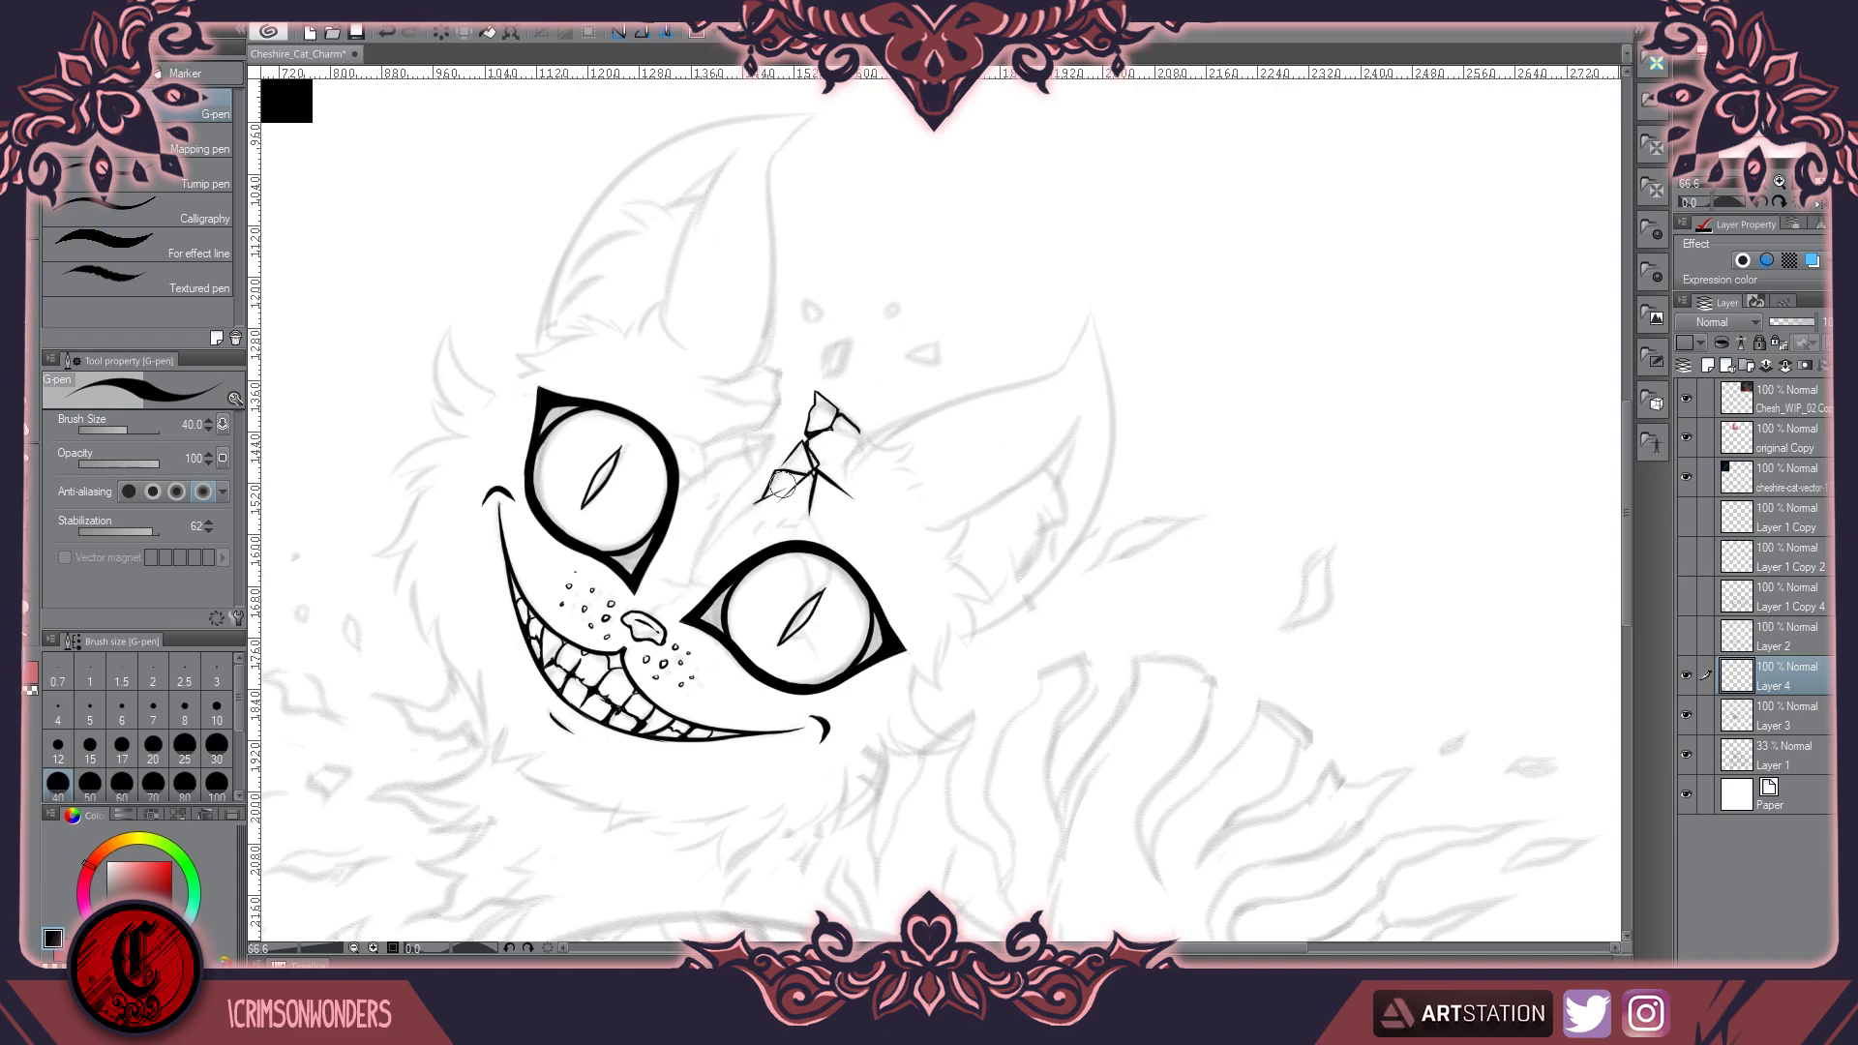
pyautogui.moveTo(746, 513); pyautogui.dragTo(772, 502)
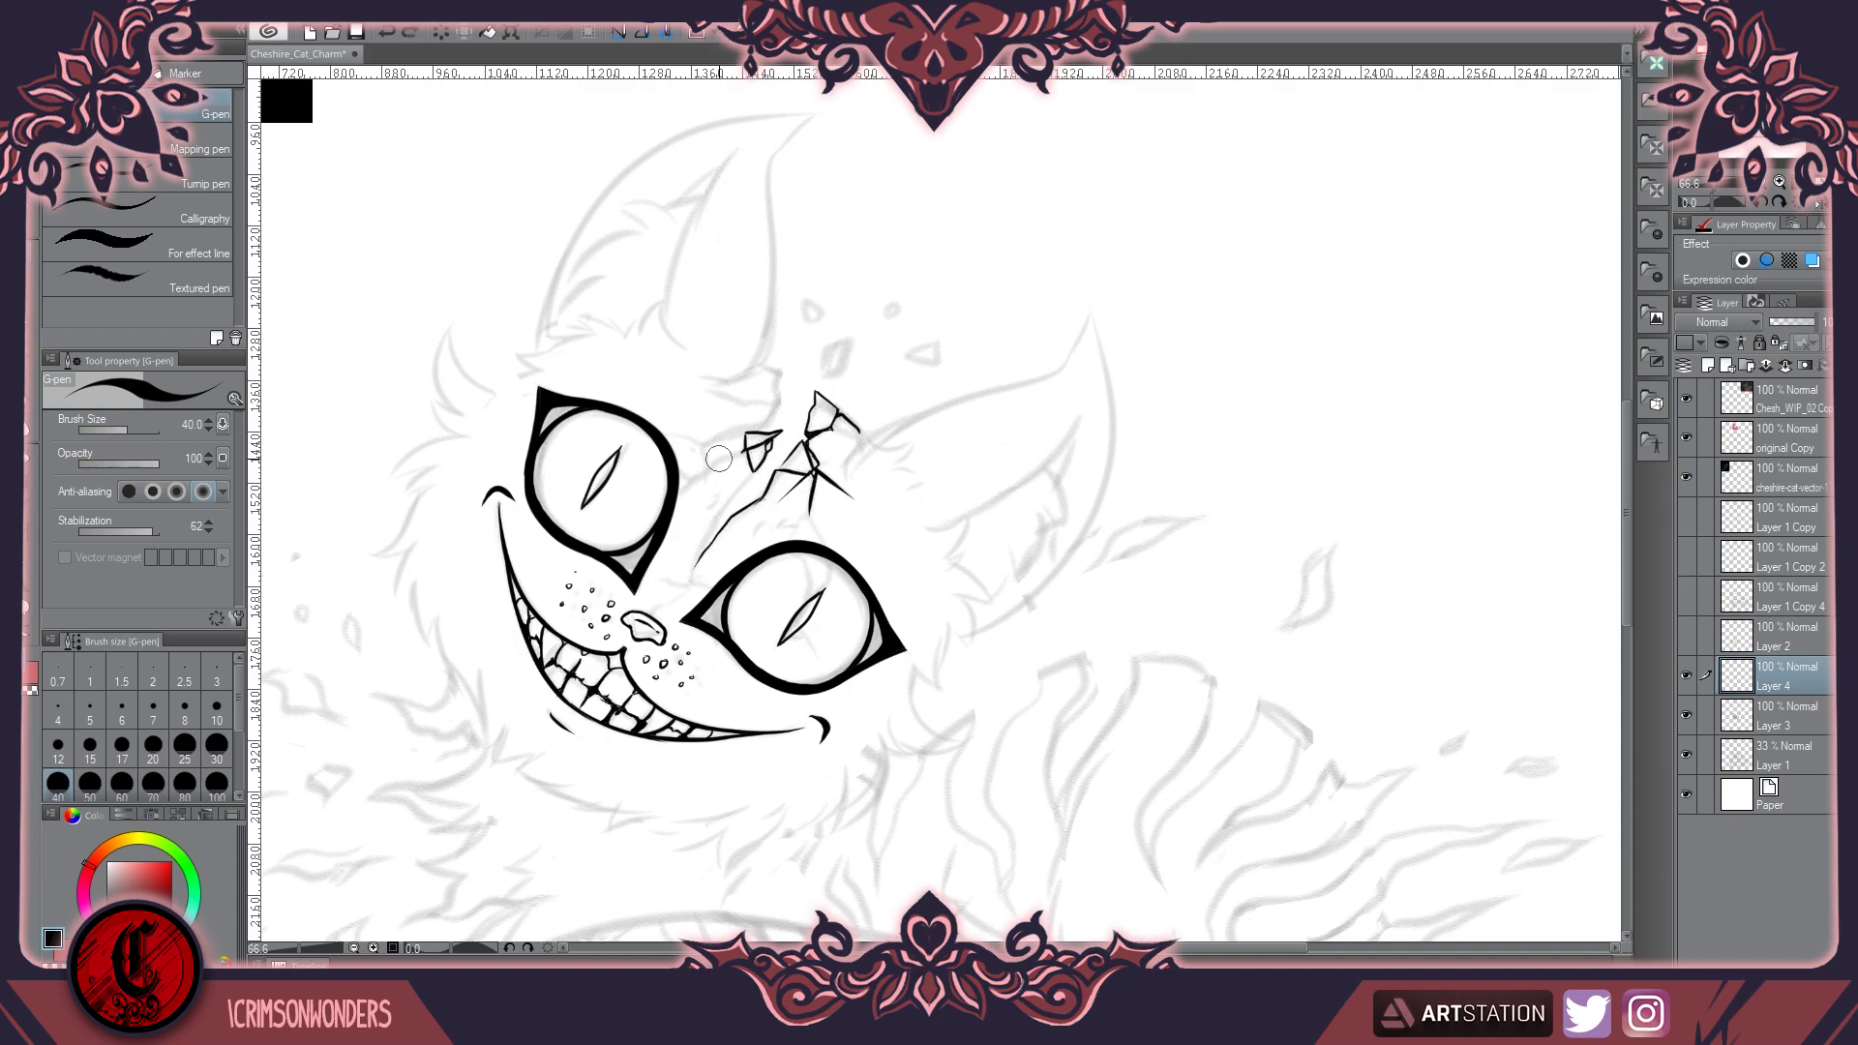
pyautogui.moveTo(650, 496); pyautogui.dragTo(768, 384)
pyautogui.moveTo(773, 491)
pyautogui.mouseDown()
pyautogui.moveTo(723, 602)
pyautogui.moveTo(642, 467)
pyautogui.moveTo(582, 473)
pyautogui.mouseUp()
pyautogui.hotkey('ctrl', 'z')
pyautogui.moveTo(782, 641); pyautogui.dragTo(780, 557)
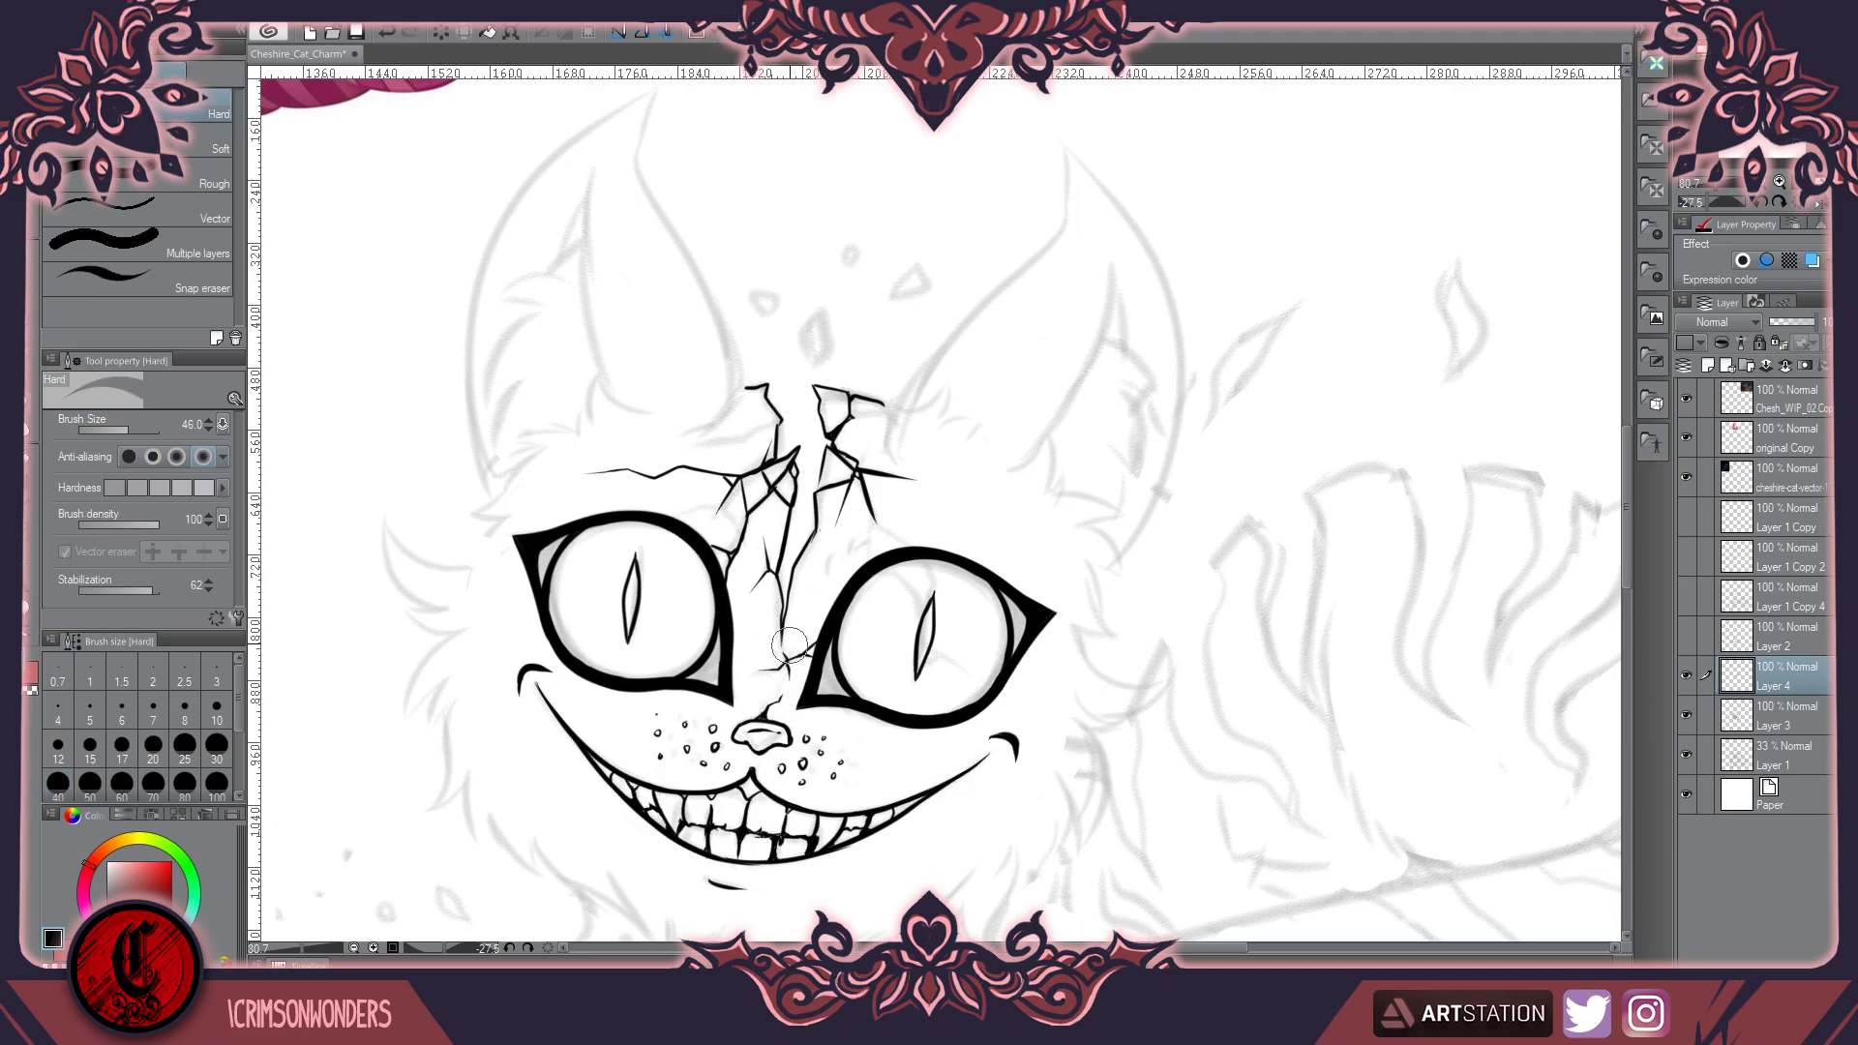
# Refine the forehead cracks and add short fur marks above the eyes and on the cheeks
pyautogui.moveTo(829, 563); pyautogui.dragTo(858, 531)
pyautogui.hotkey('ctrl', '0')
pyautogui.hotkey('ctrl', 'alt', '0')
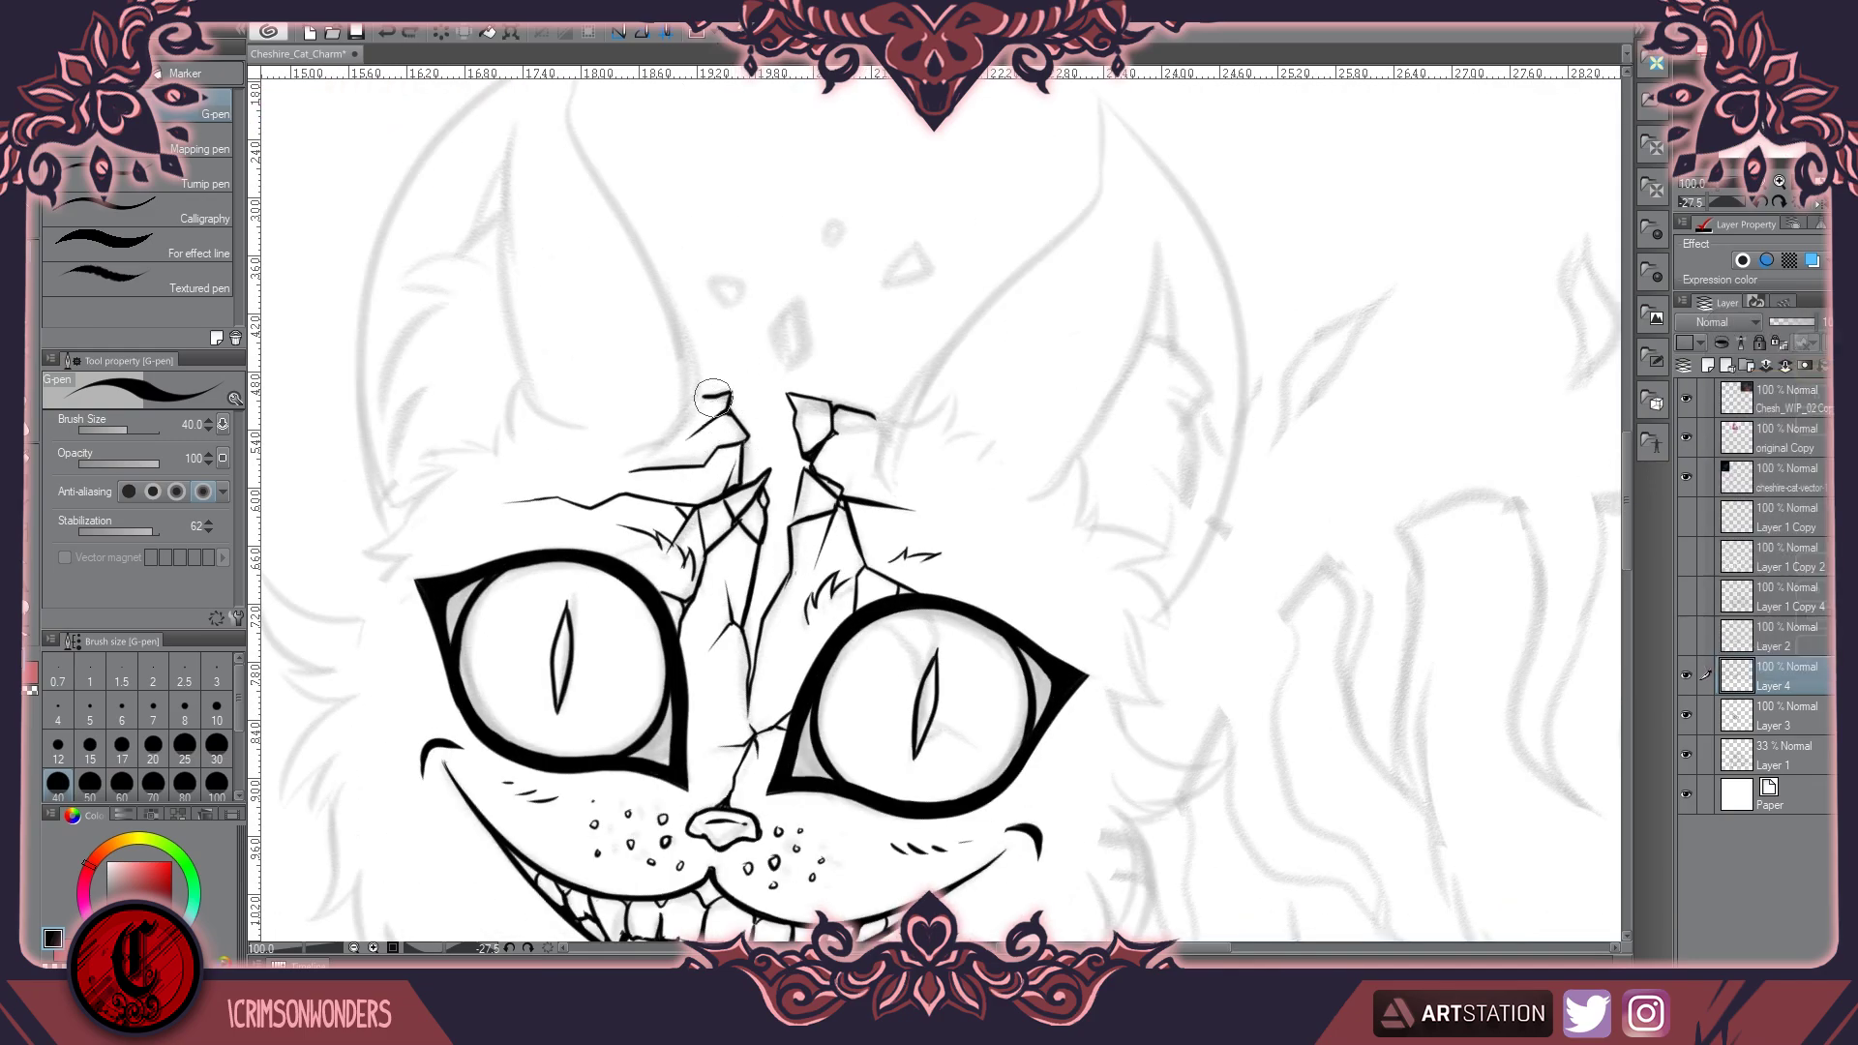
pyautogui.hotkey('ctrl', '-')
pyautogui.scroll(3, 507, 245)
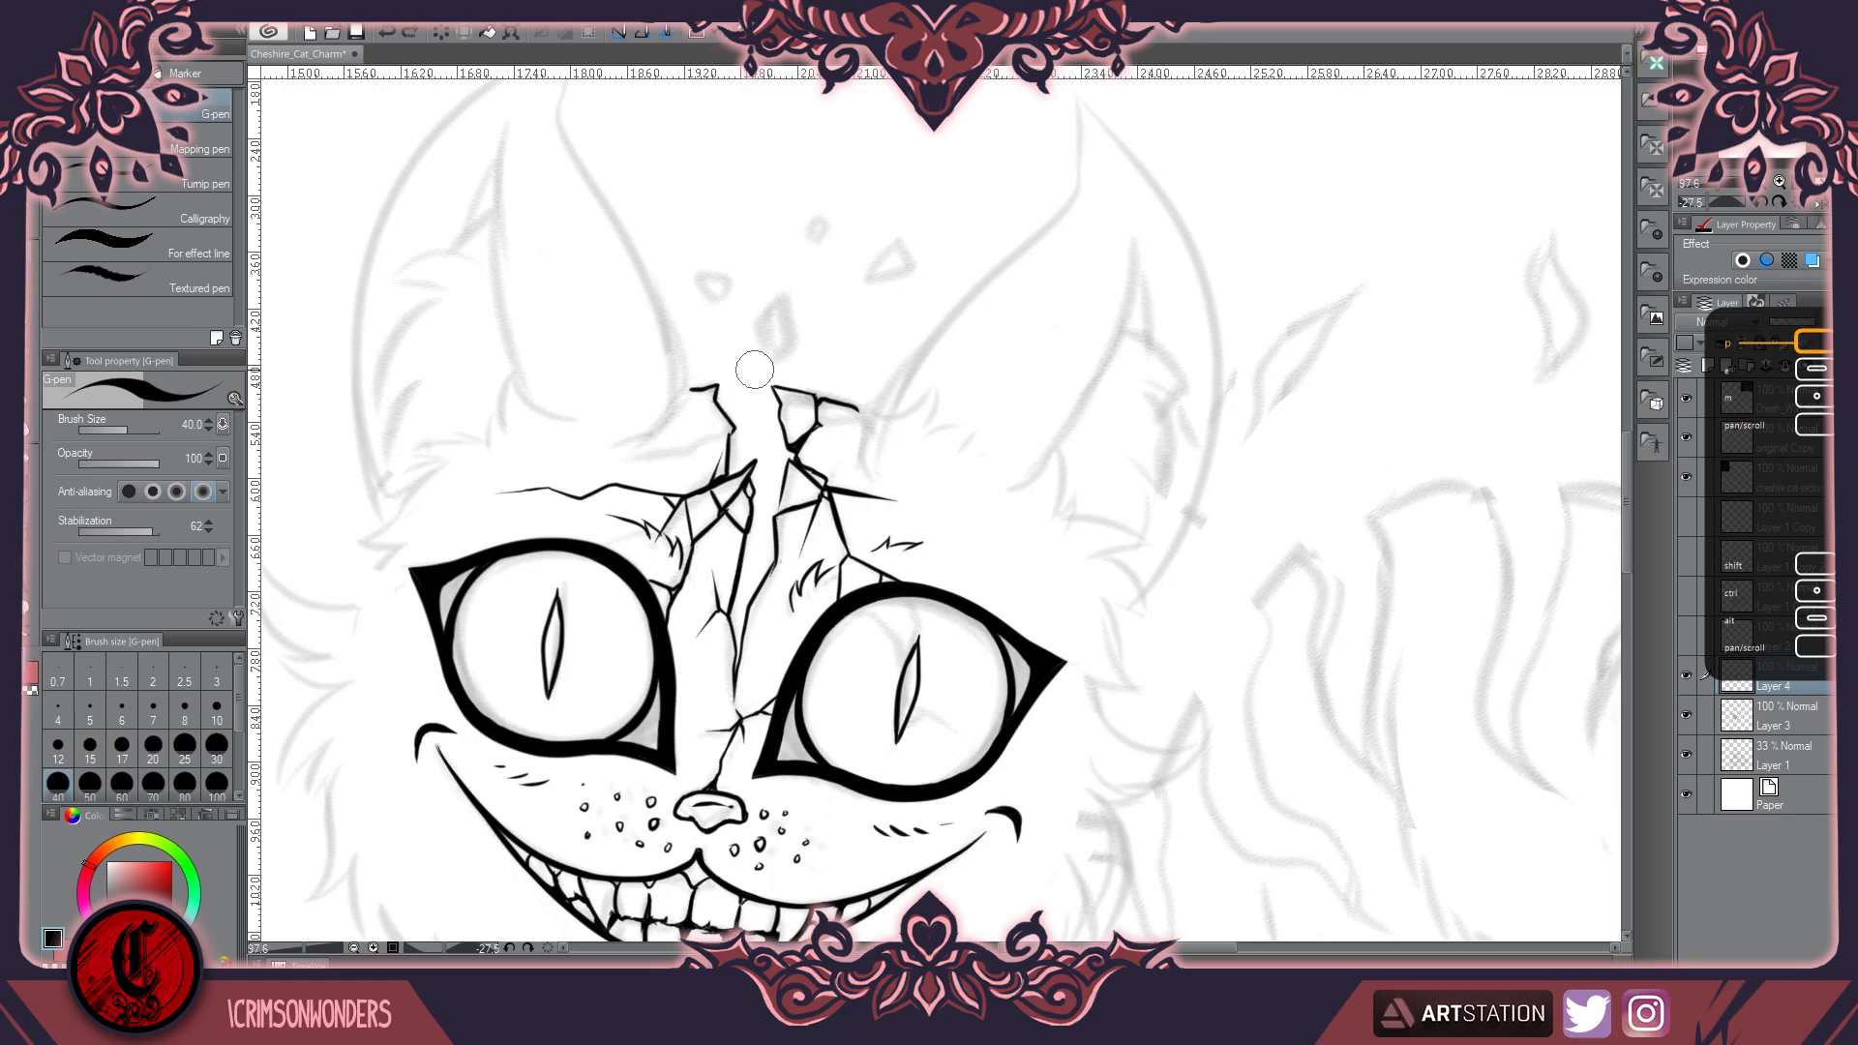
# Ink the small angular shards floating above the cracked forehead
pyautogui.hotkey('ctrl', 'alt', '0')
pyautogui.moveTo(753, 346); pyautogui.dragTo(745, 421)
pyautogui.moveTo(666, 327); pyautogui.dragTo(683, 339)
pyautogui.moveTo(835, 335)
pyautogui.mouseDown()
pyautogui.moveTo(876, 293)
pyautogui.moveTo(786, 292)
pyautogui.mouseUp()
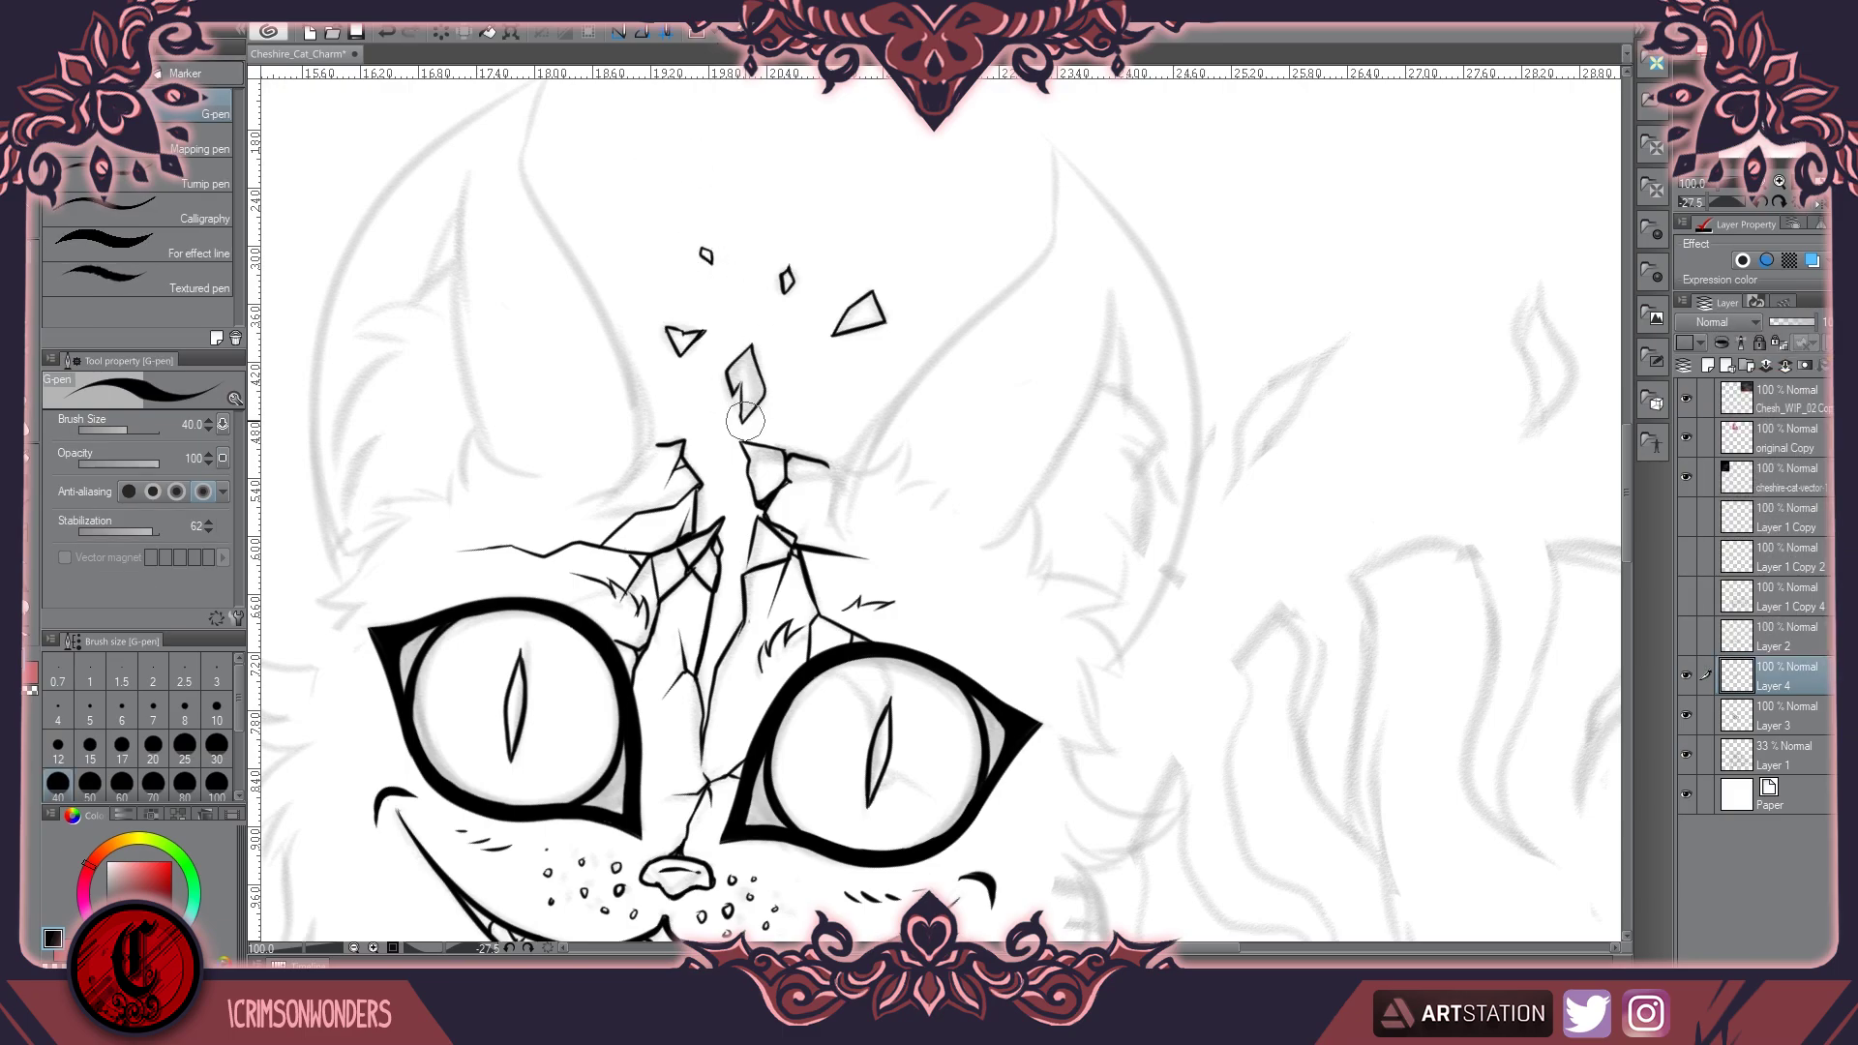
# Ink the right ear's outer outline and the curved edge of its inner side
pyautogui.scroll(-3, 741, 420)
pyautogui.moveTo(784, 596)
pyautogui.mouseDown()
pyautogui.moveTo(915, 464)
pyautogui.moveTo(1007, 677)
pyautogui.moveTo(960, 743)
pyautogui.mouseUp()
pyautogui.moveTo(965, 482); pyautogui.dragTo(946, 561)
pyautogui.moveTo(896, 634); pyautogui.dragTo(903, 549)
pyautogui.moveTo(966, 463); pyautogui.dragTo(997, 537)
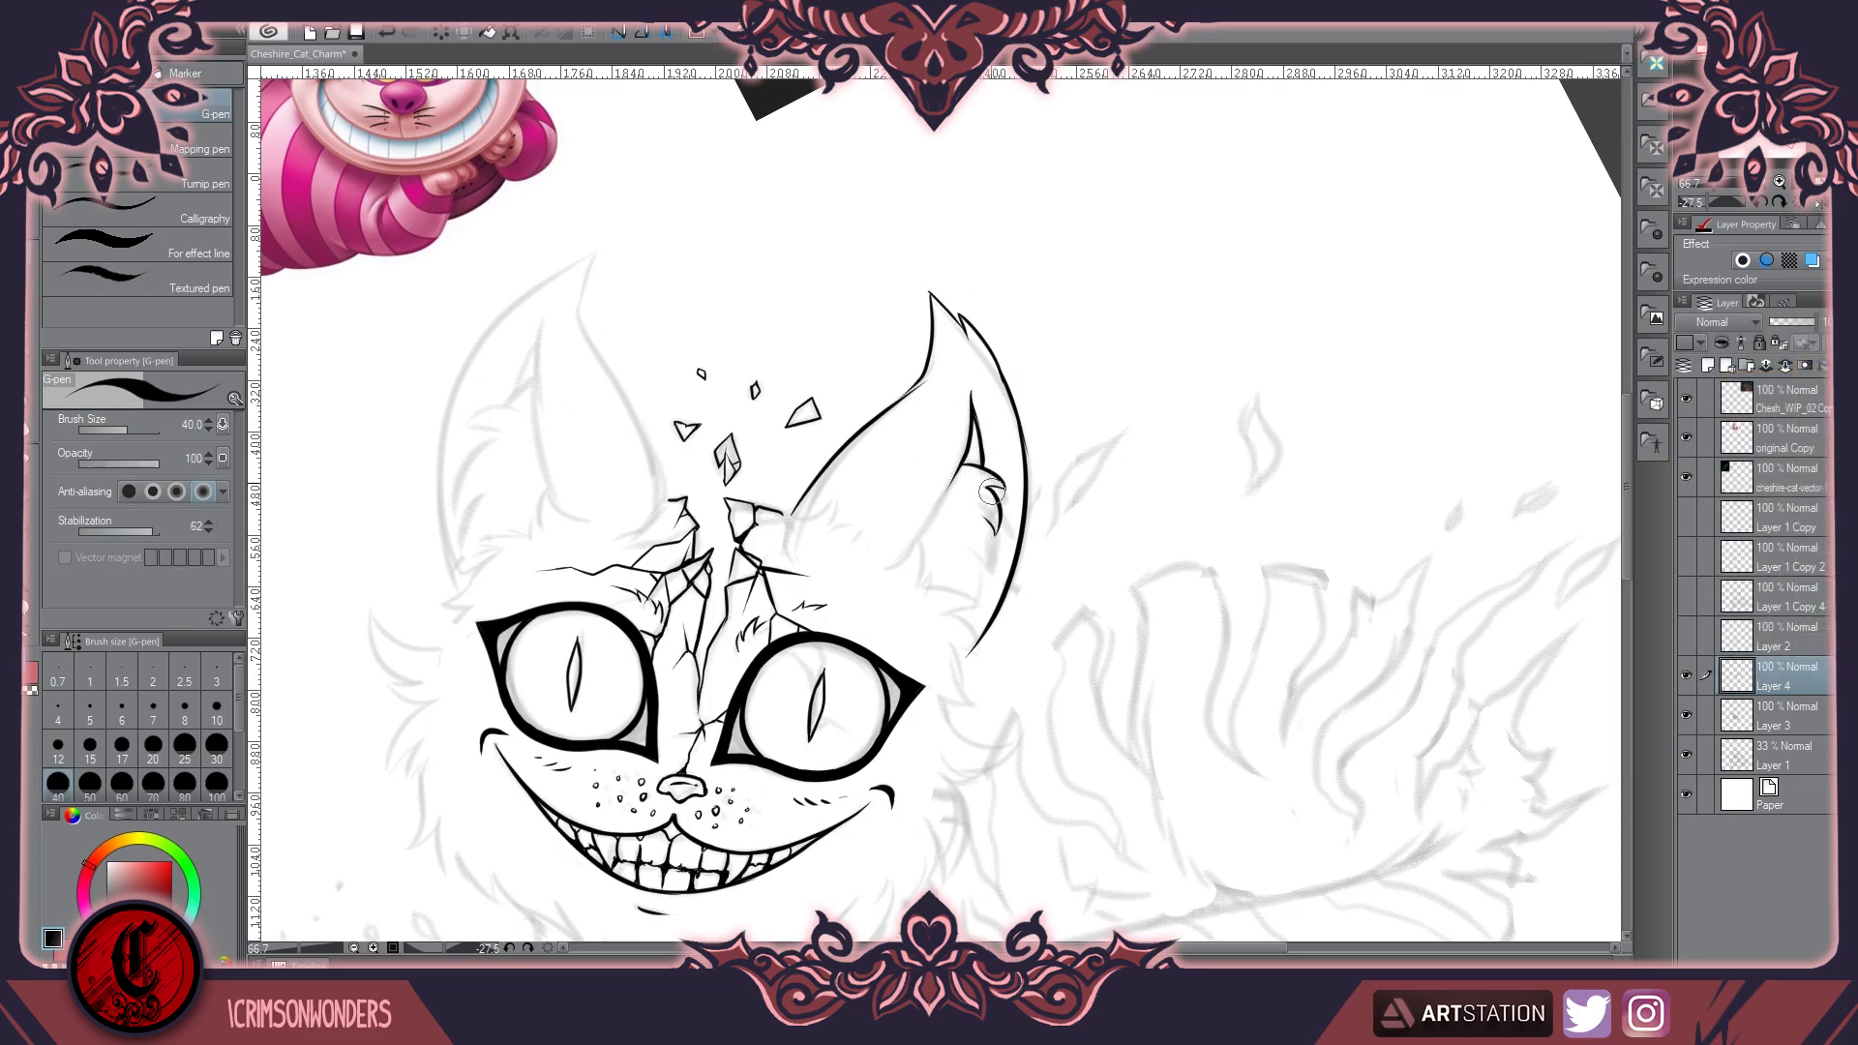
# Ink the fur tufts inside and below the right ear and the small tuft on the forehead beside it
pyautogui.moveTo(983, 609)
pyautogui.mouseDown()
pyautogui.moveTo(980, 665)
pyautogui.moveTo(949, 648)
pyautogui.moveTo(943, 704)
pyautogui.moveTo(987, 713)
pyautogui.mouseUp()
pyautogui.press('e')
pyautogui.press('p')
pyautogui.moveTo(975, 571); pyautogui.dragTo(910, 595)
pyautogui.moveTo(971, 406)
pyautogui.mouseDown()
pyautogui.moveTo(920, 571)
pyautogui.moveTo(987, 576)
pyautogui.mouseUp()
pyautogui.scroll(-1, 737, 526)
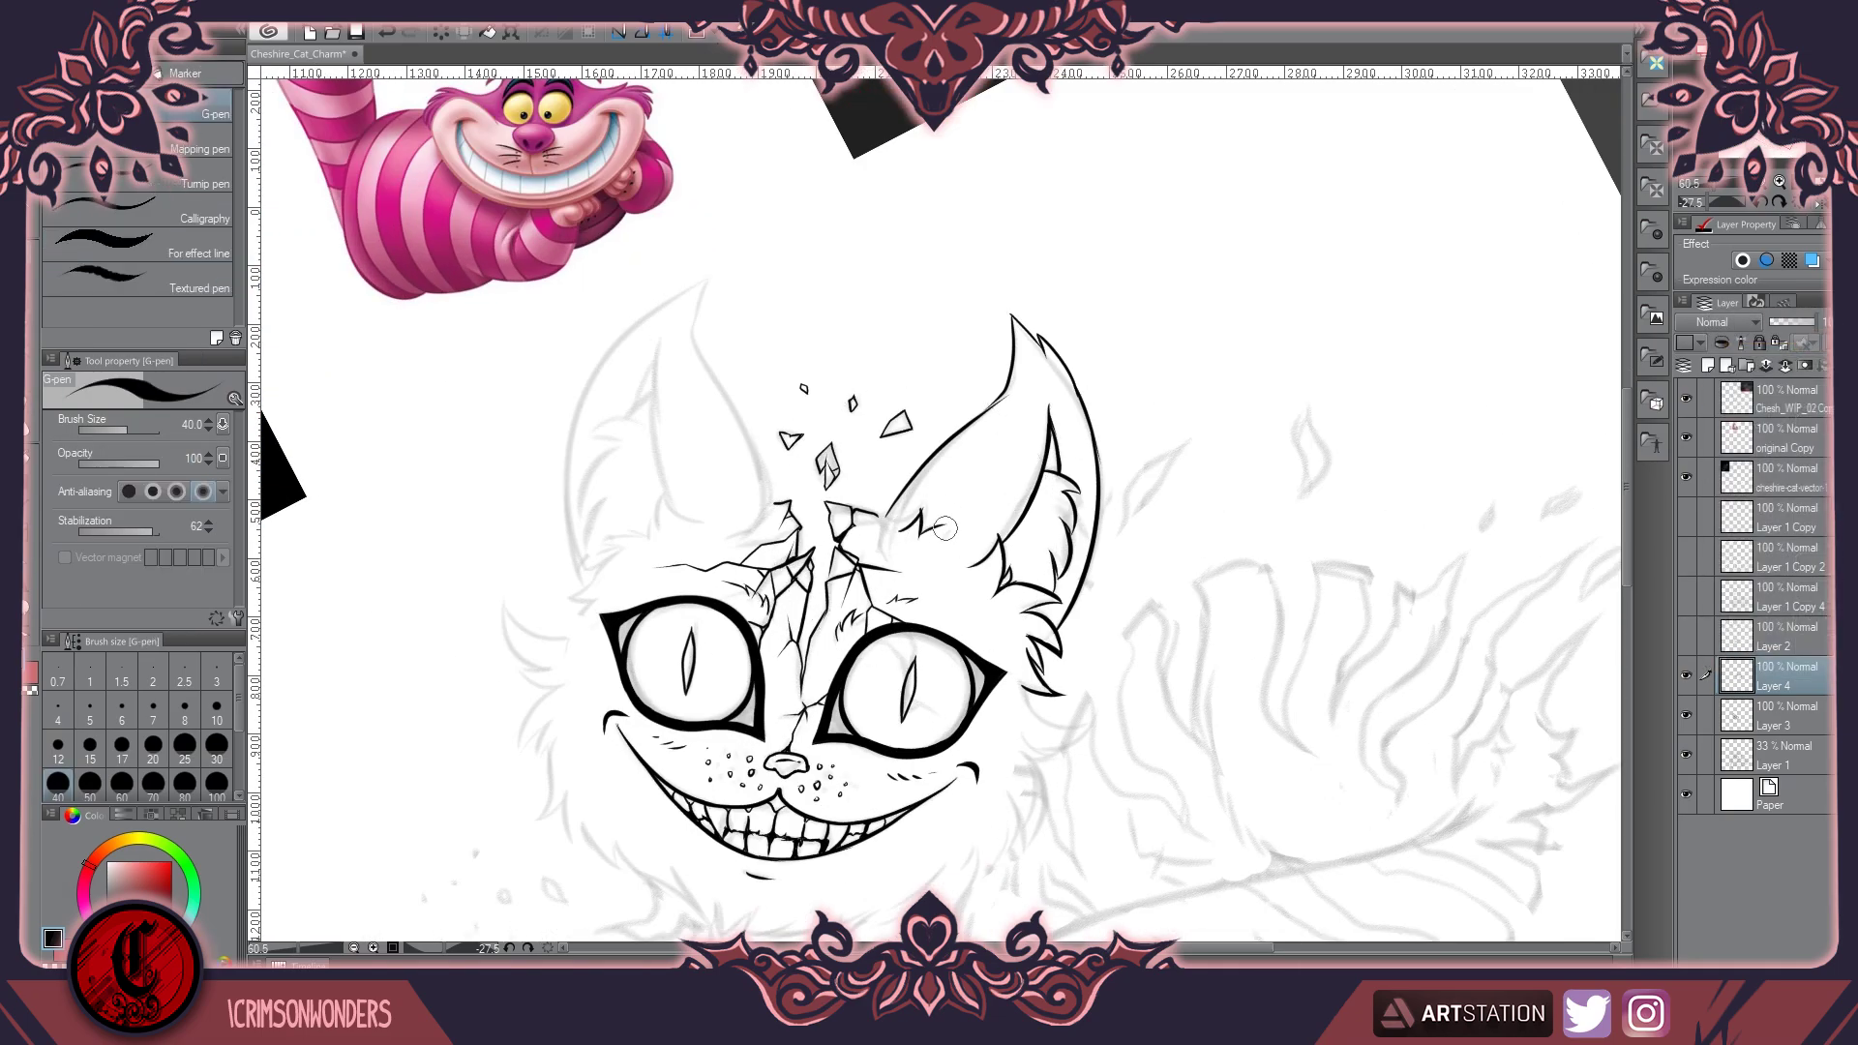
# Ink the shaggy fur along the right cheek and jaw down toward the chin, thickening the tuft tips
pyautogui.moveTo(885, 511)
pyautogui.mouseDown()
pyautogui.moveTo(941, 519)
pyautogui.moveTo(918, 591)
pyautogui.moveTo(993, 556)
pyautogui.moveTo(945, 583)
pyautogui.moveTo(915, 565)
pyautogui.moveTo(997, 556)
pyautogui.moveTo(997, 515)
pyautogui.moveTo(999, 552)
pyautogui.moveTo(937, 431)
pyautogui.moveTo(960, 592)
pyautogui.moveTo(918, 713)
pyautogui.mouseUp()
pyautogui.scroll(1, 718, 435)
pyautogui.scroll(-2, 718, 435)
pyautogui.scroll(2, 718, 435)
pyautogui.moveTo(719, 793)
pyautogui.mouseDown()
pyautogui.moveTo(823, 741)
pyautogui.moveTo(901, 668)
pyautogui.moveTo(879, 739)
pyautogui.mouseUp()
pyautogui.scroll(-1, 878, 740)
pyautogui.scroll(3, 872, 732)
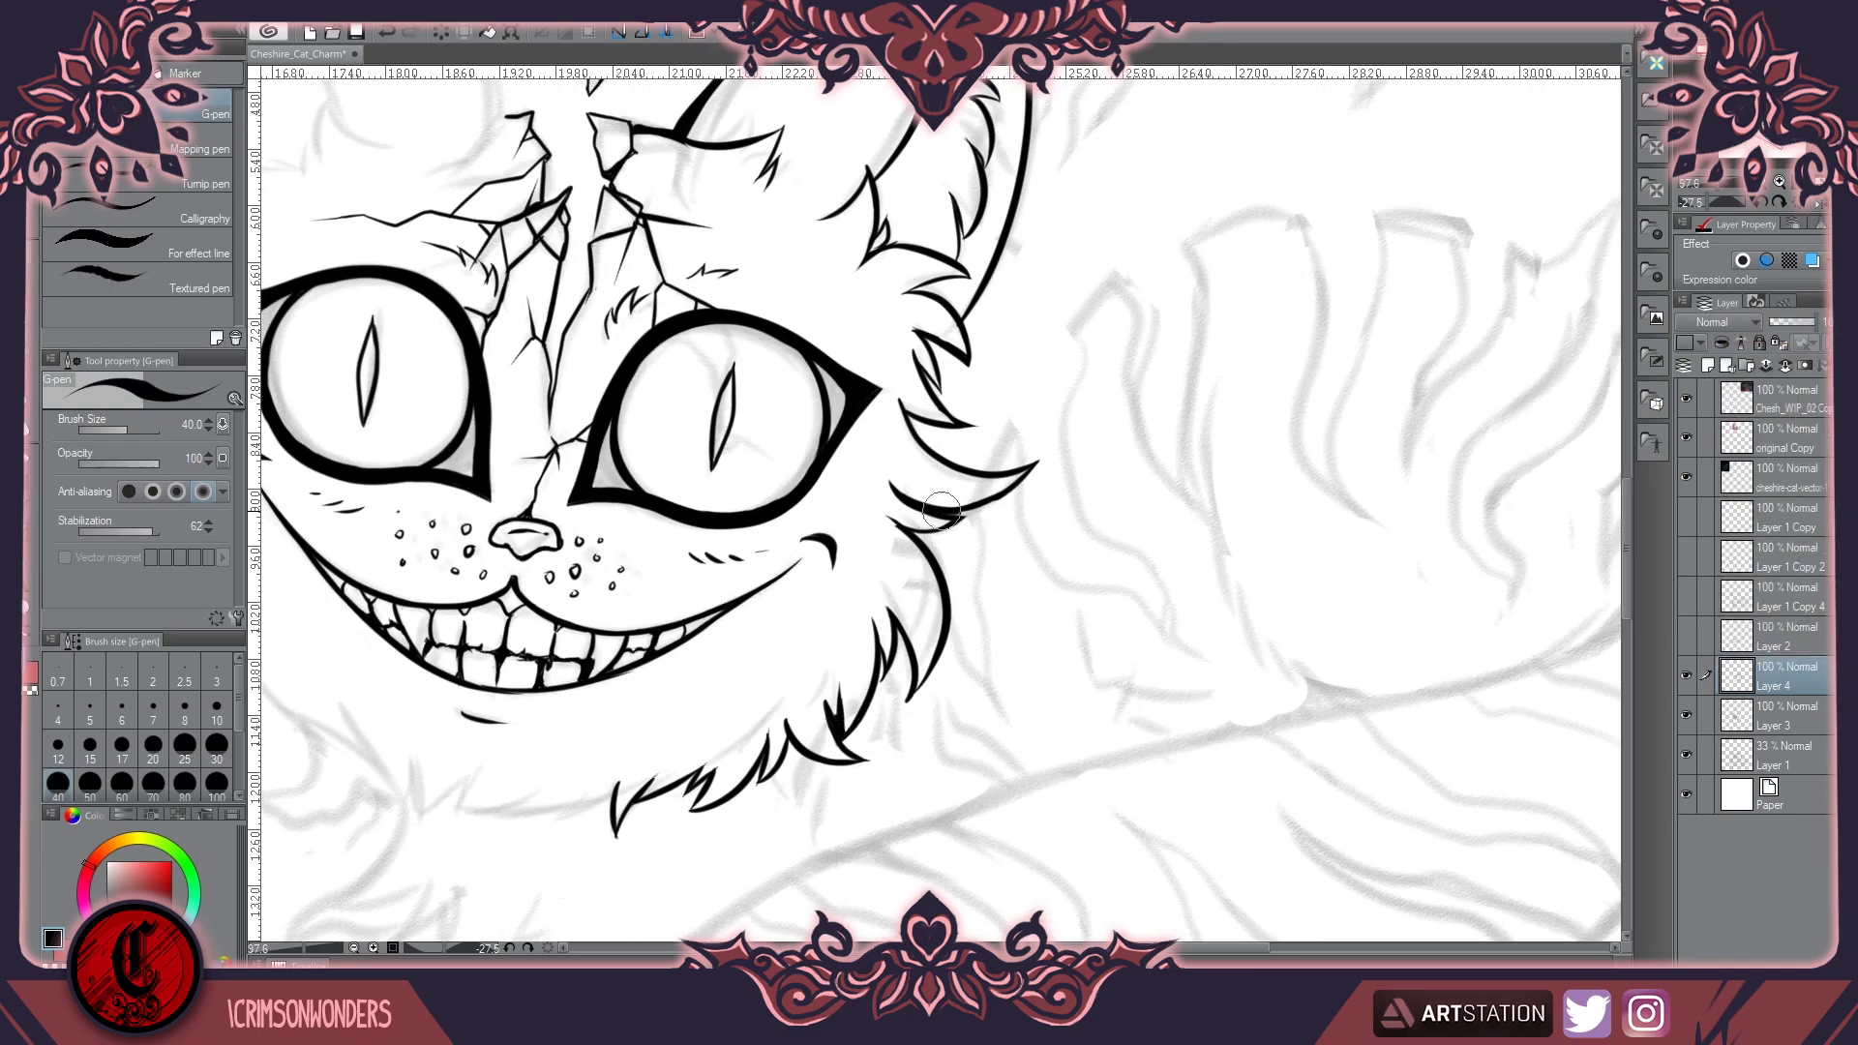
pyautogui.moveTo(919, 392); pyautogui.dragTo(968, 426)
pyautogui.moveTo(919, 319)
pyautogui.mouseDown()
pyautogui.moveTo(958, 407)
pyautogui.moveTo(945, 387)
pyautogui.mouseUp()
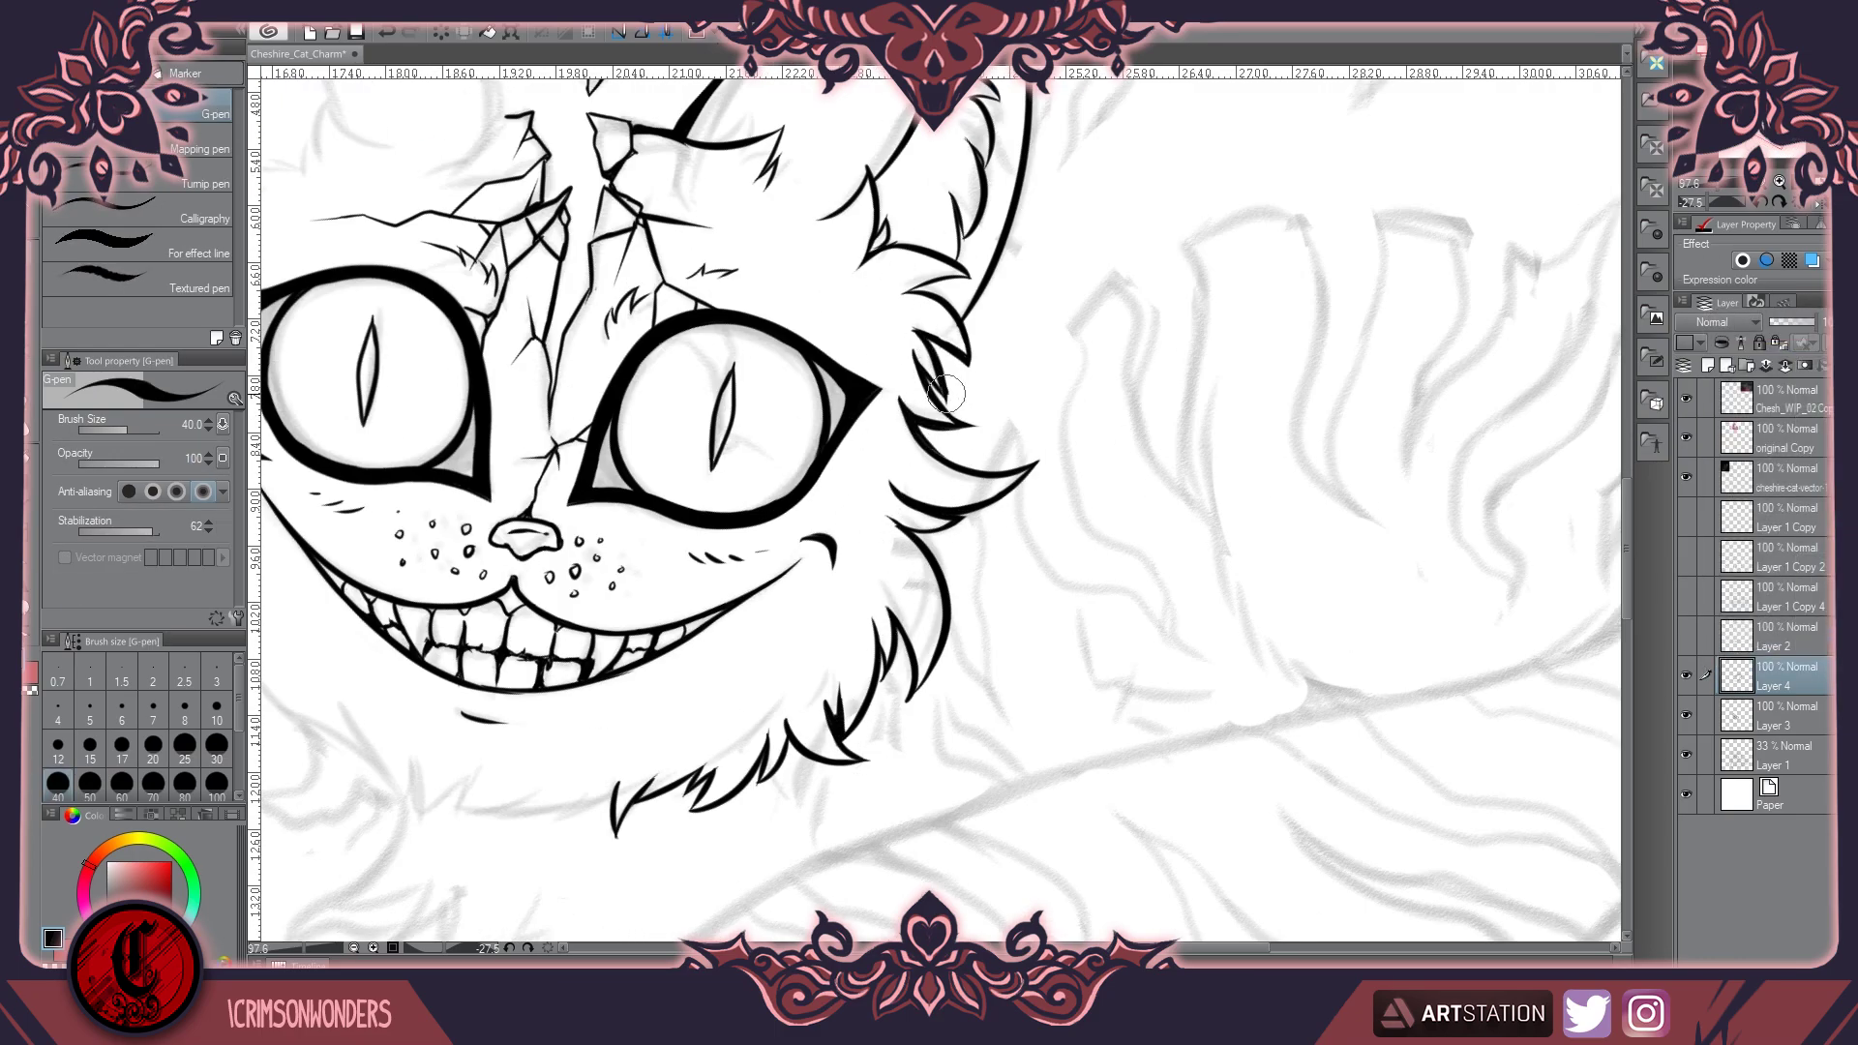
# Extend the spiky fur edge across the chin and clean up the overlapping strokes
pyautogui.scroll(-3, 816, 683)
pyautogui.moveTo(816, 683); pyautogui.dragTo(872, 695)
pyautogui.moveTo(868, 668); pyautogui.dragTo(900, 699)
pyautogui.scroll(3, 822, 692)
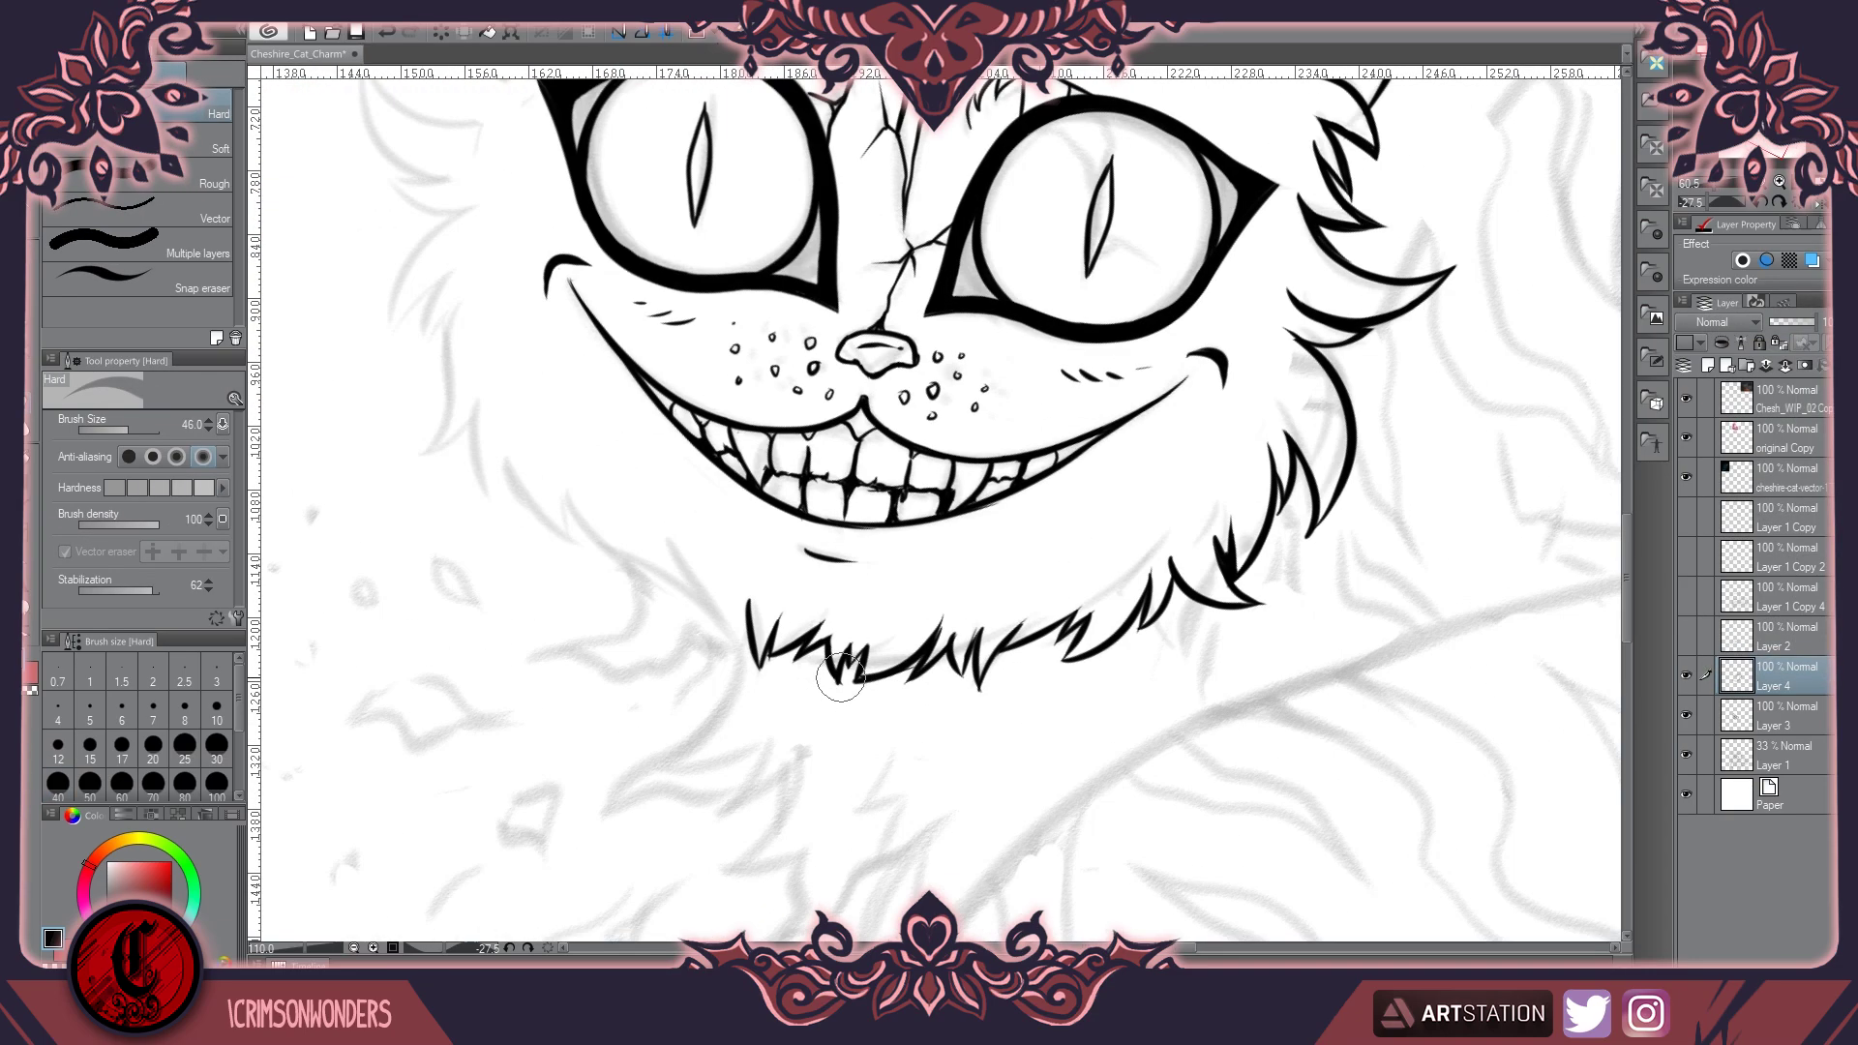
pyautogui.press('e')
pyautogui.scroll(-5, 854, 549)
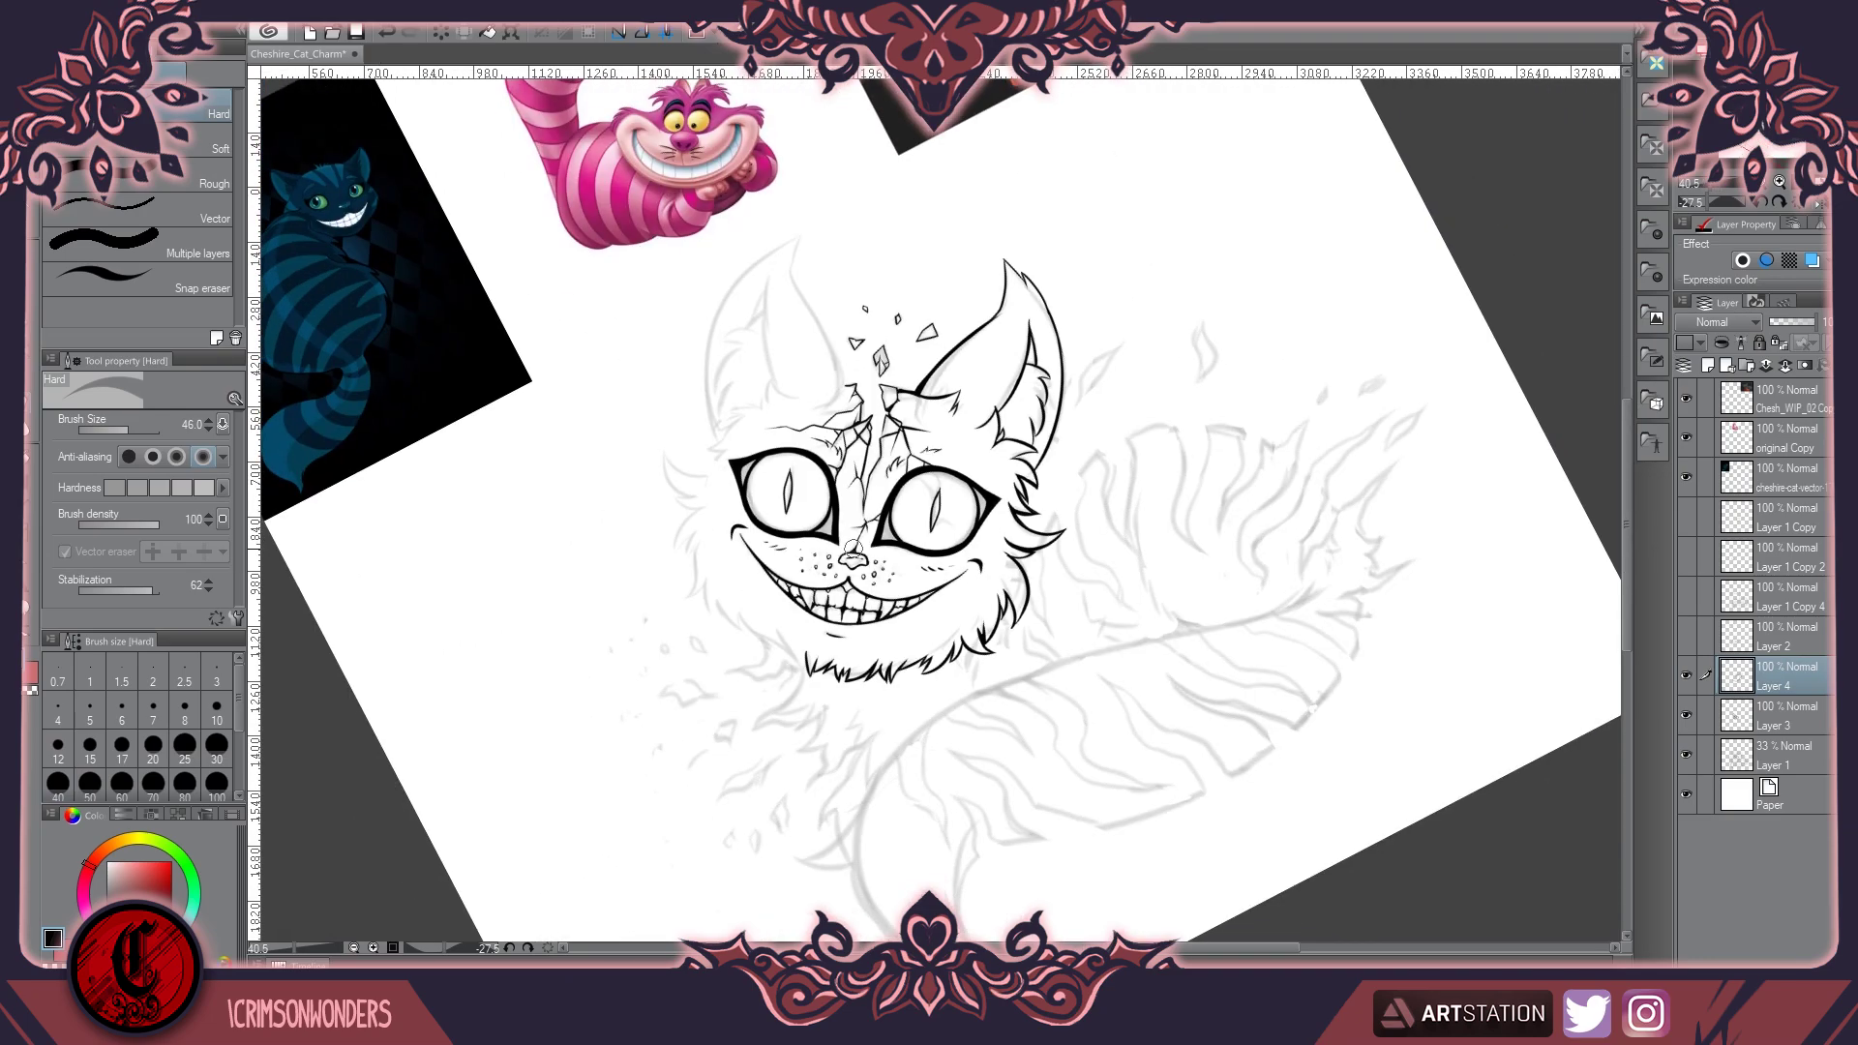
# Ink the fur tufts beside the left eye and along the brow at the base of the left ear
pyautogui.scroll(2, 854, 548)
pyautogui.press('p')
pyautogui.moveTo(656, 451); pyautogui.dragTo(708, 523)
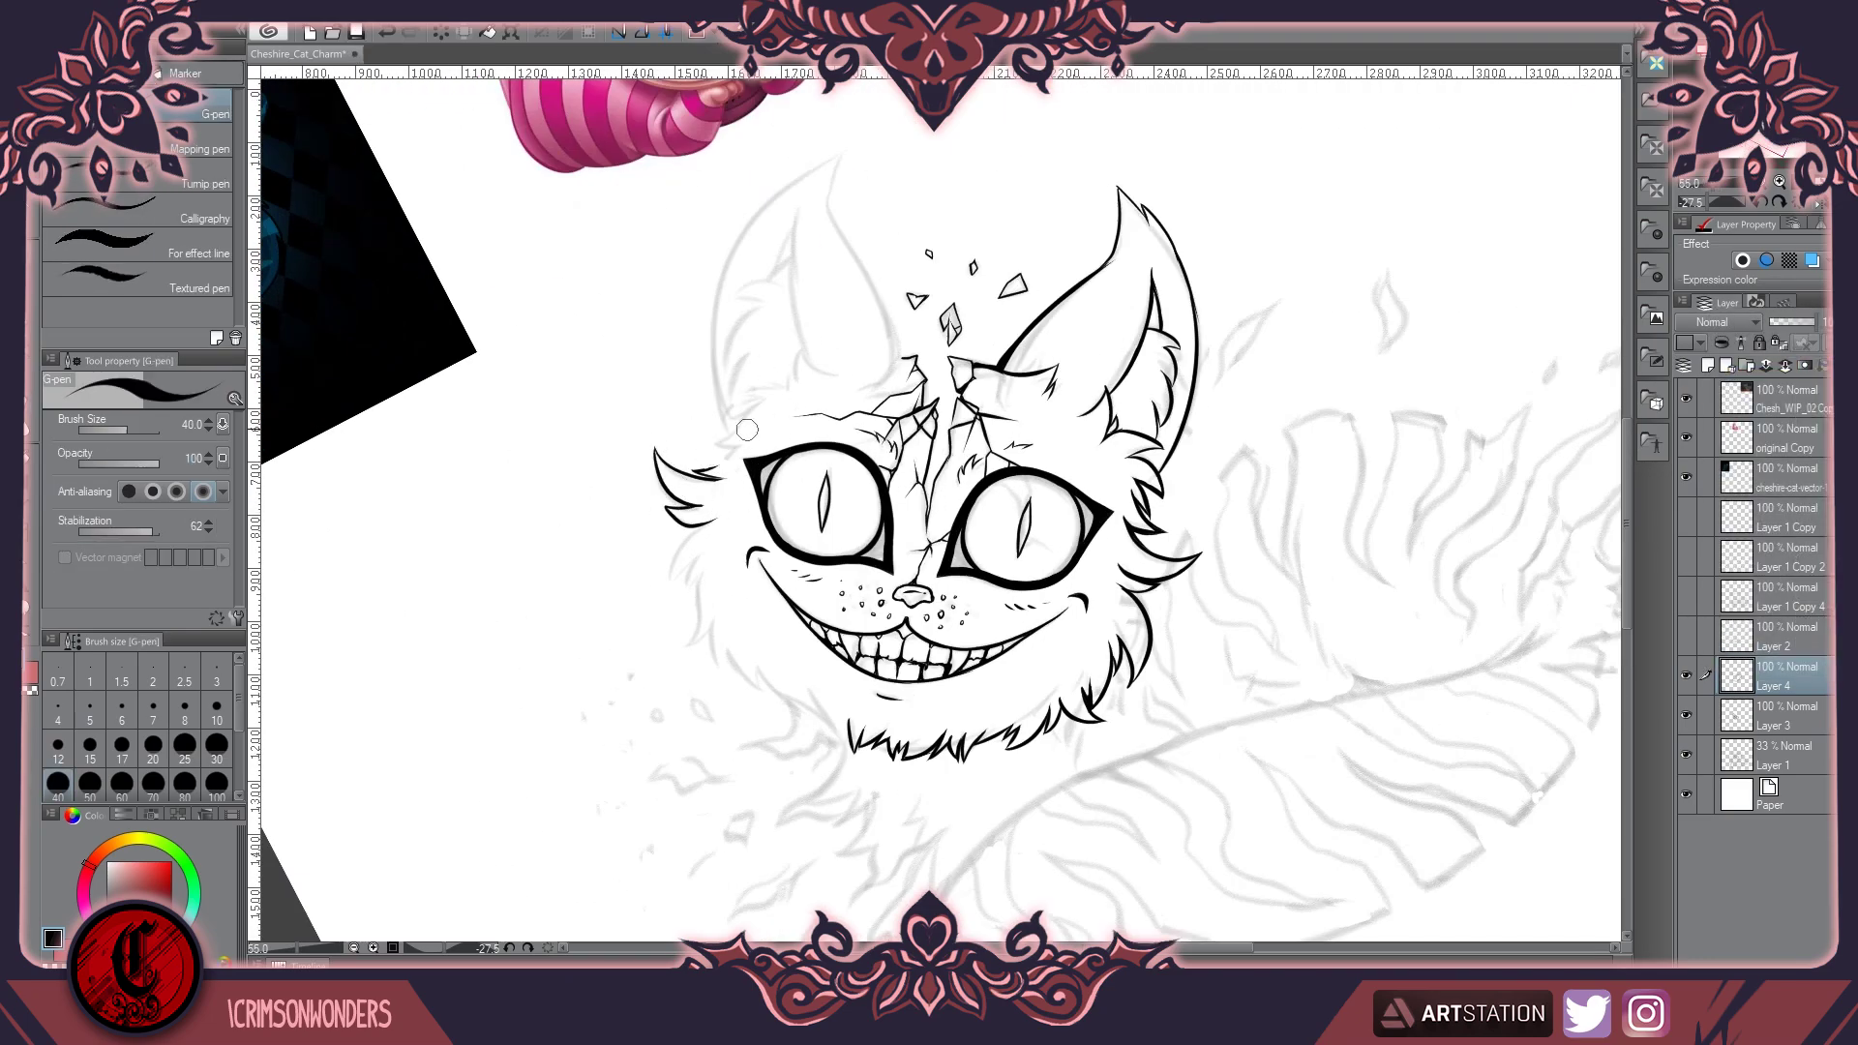
pyautogui.moveTo(718, 399); pyautogui.dragTo(790, 393)
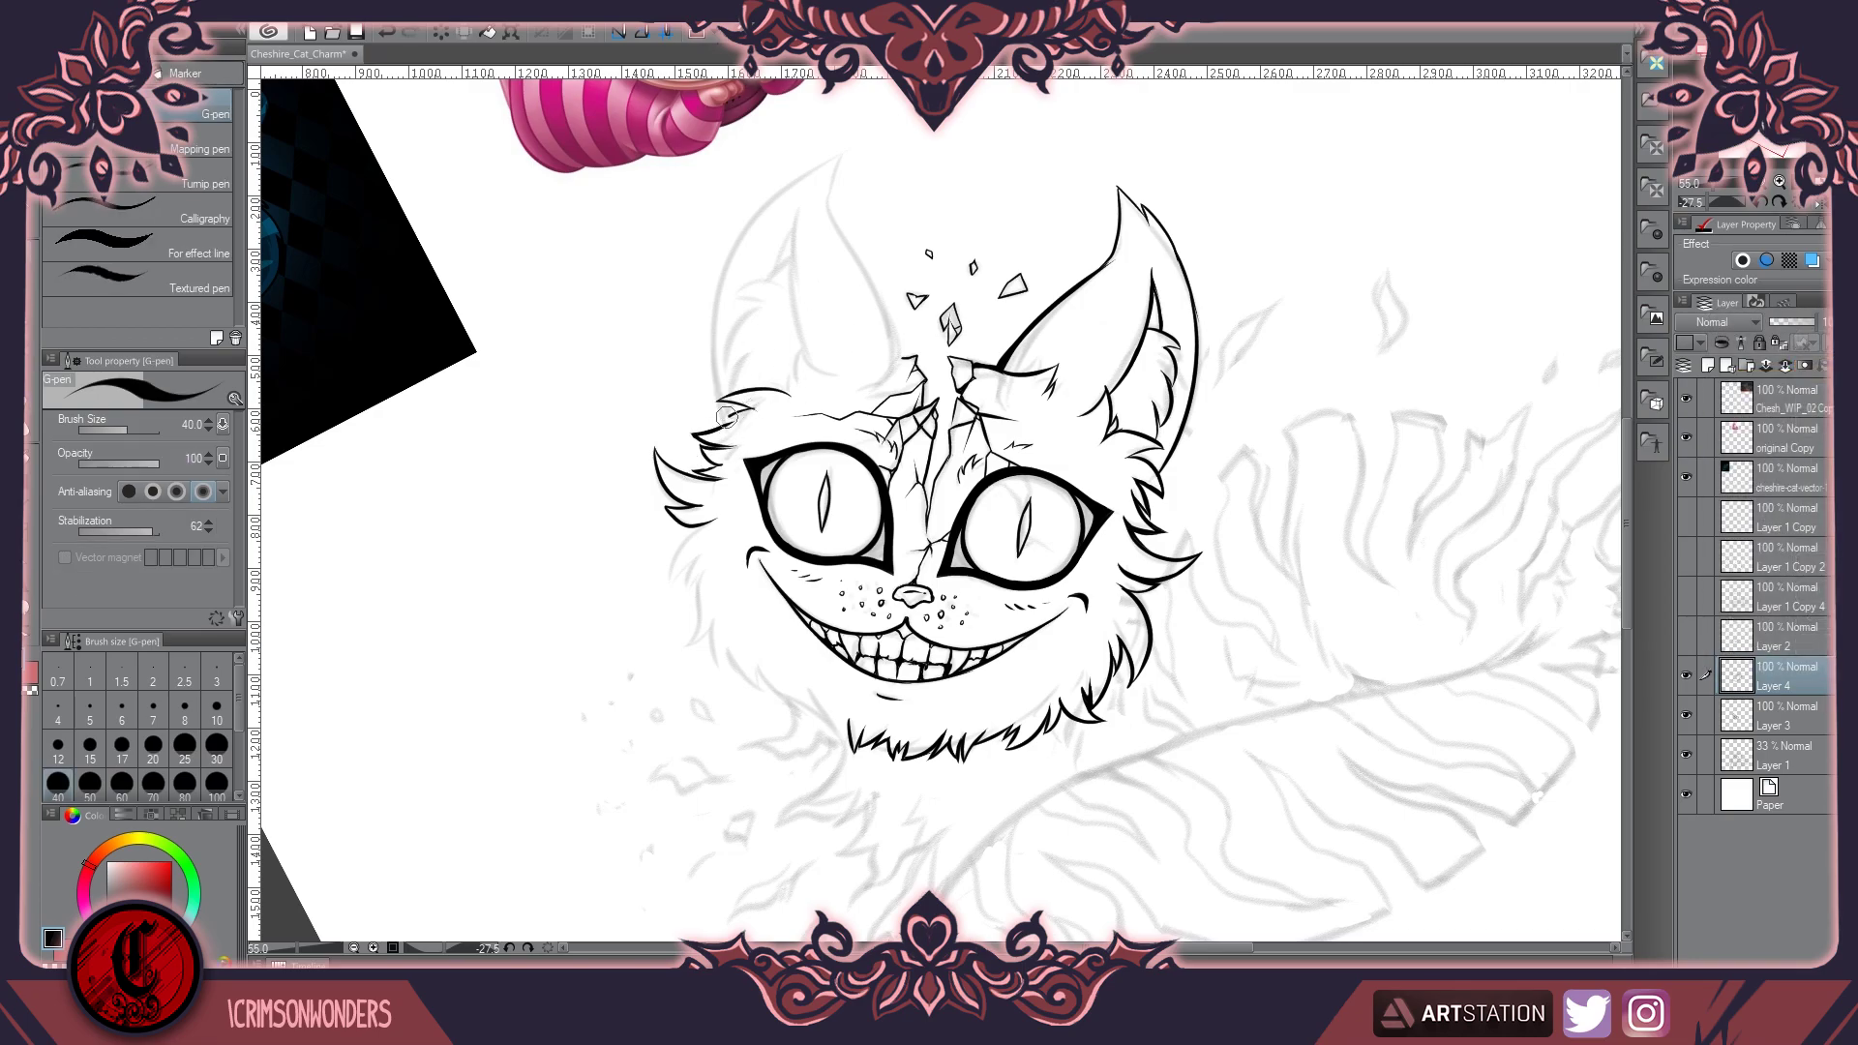
# Mirror the canvas view and ink the remaining brow, cheek and jaw fur on the face's unfinished side down to the chin
pyautogui.press('h')
pyautogui.moveTo(1053, 379)
pyautogui.mouseDown()
pyautogui.moveTo(1084, 338)
pyautogui.moveTo(1113, 392)
pyautogui.mouseUp()
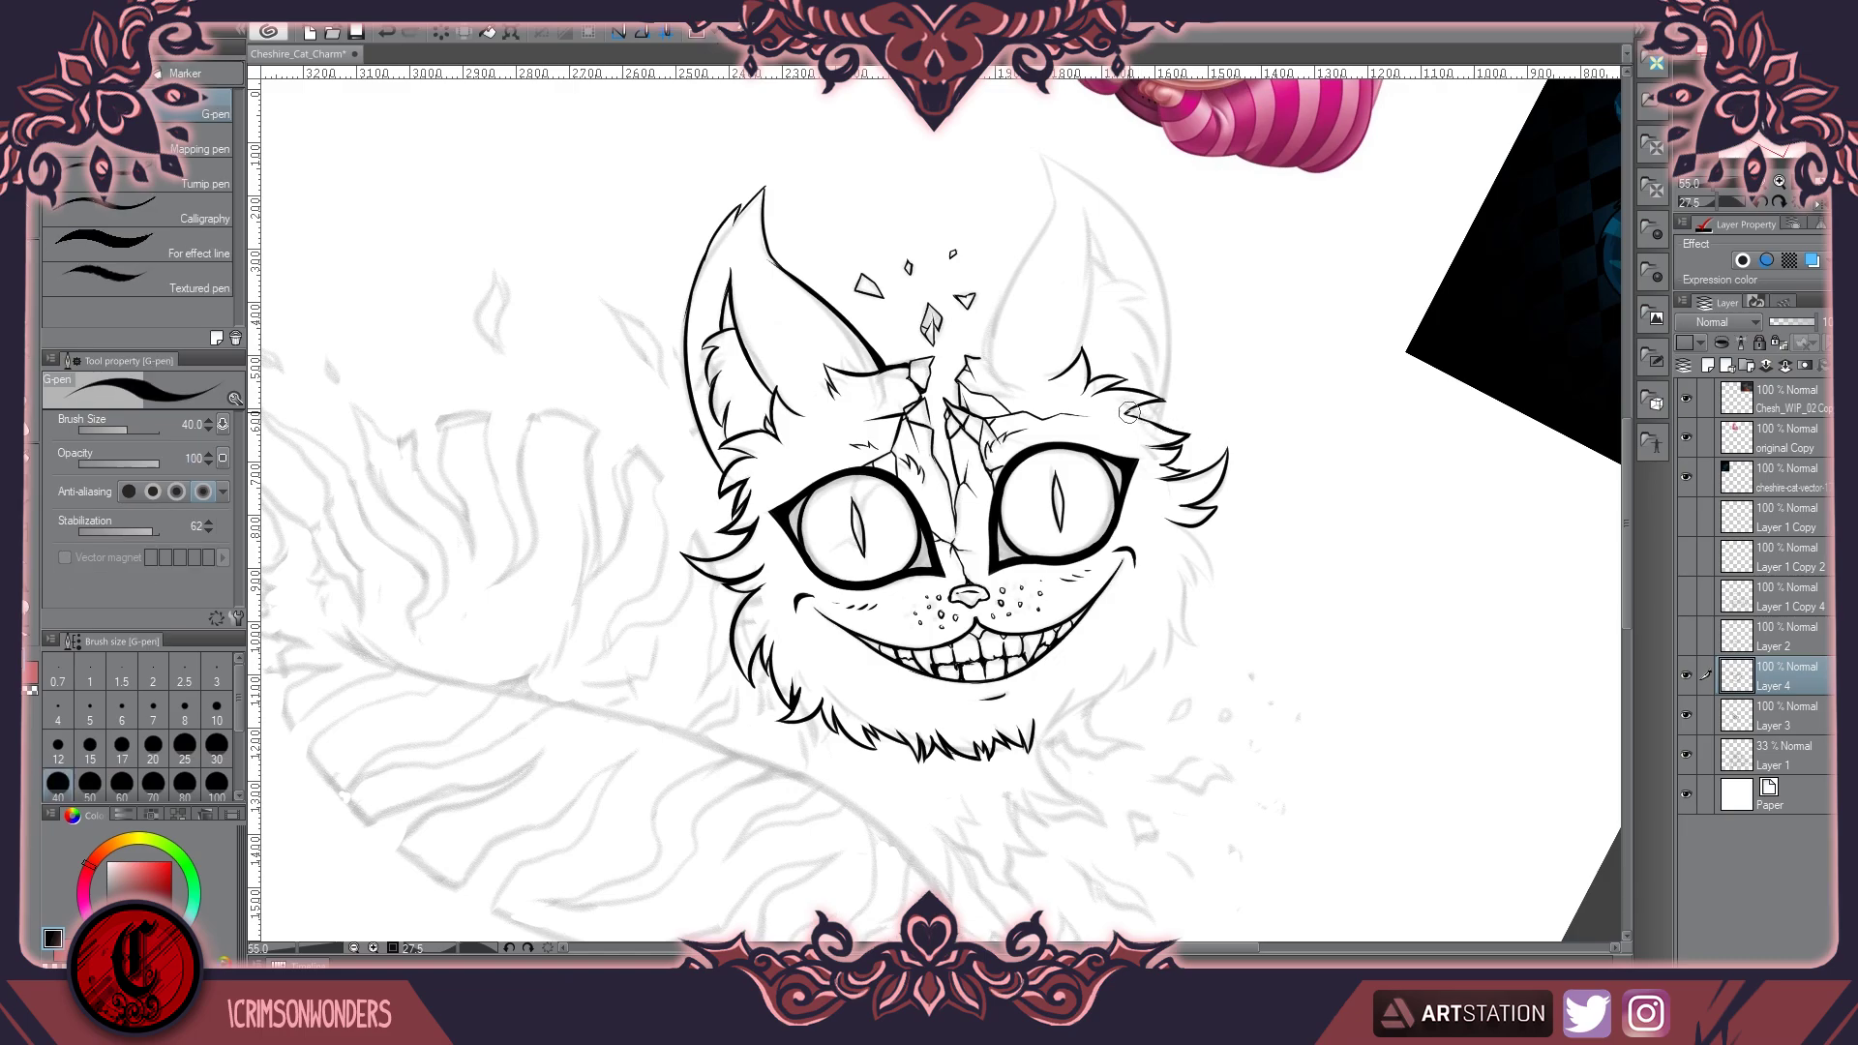
pyautogui.moveTo(1215, 520)
pyautogui.mouseDown()
pyautogui.moveTo(1181, 587)
pyautogui.moveTo(1200, 646)
pyautogui.mouseUp()
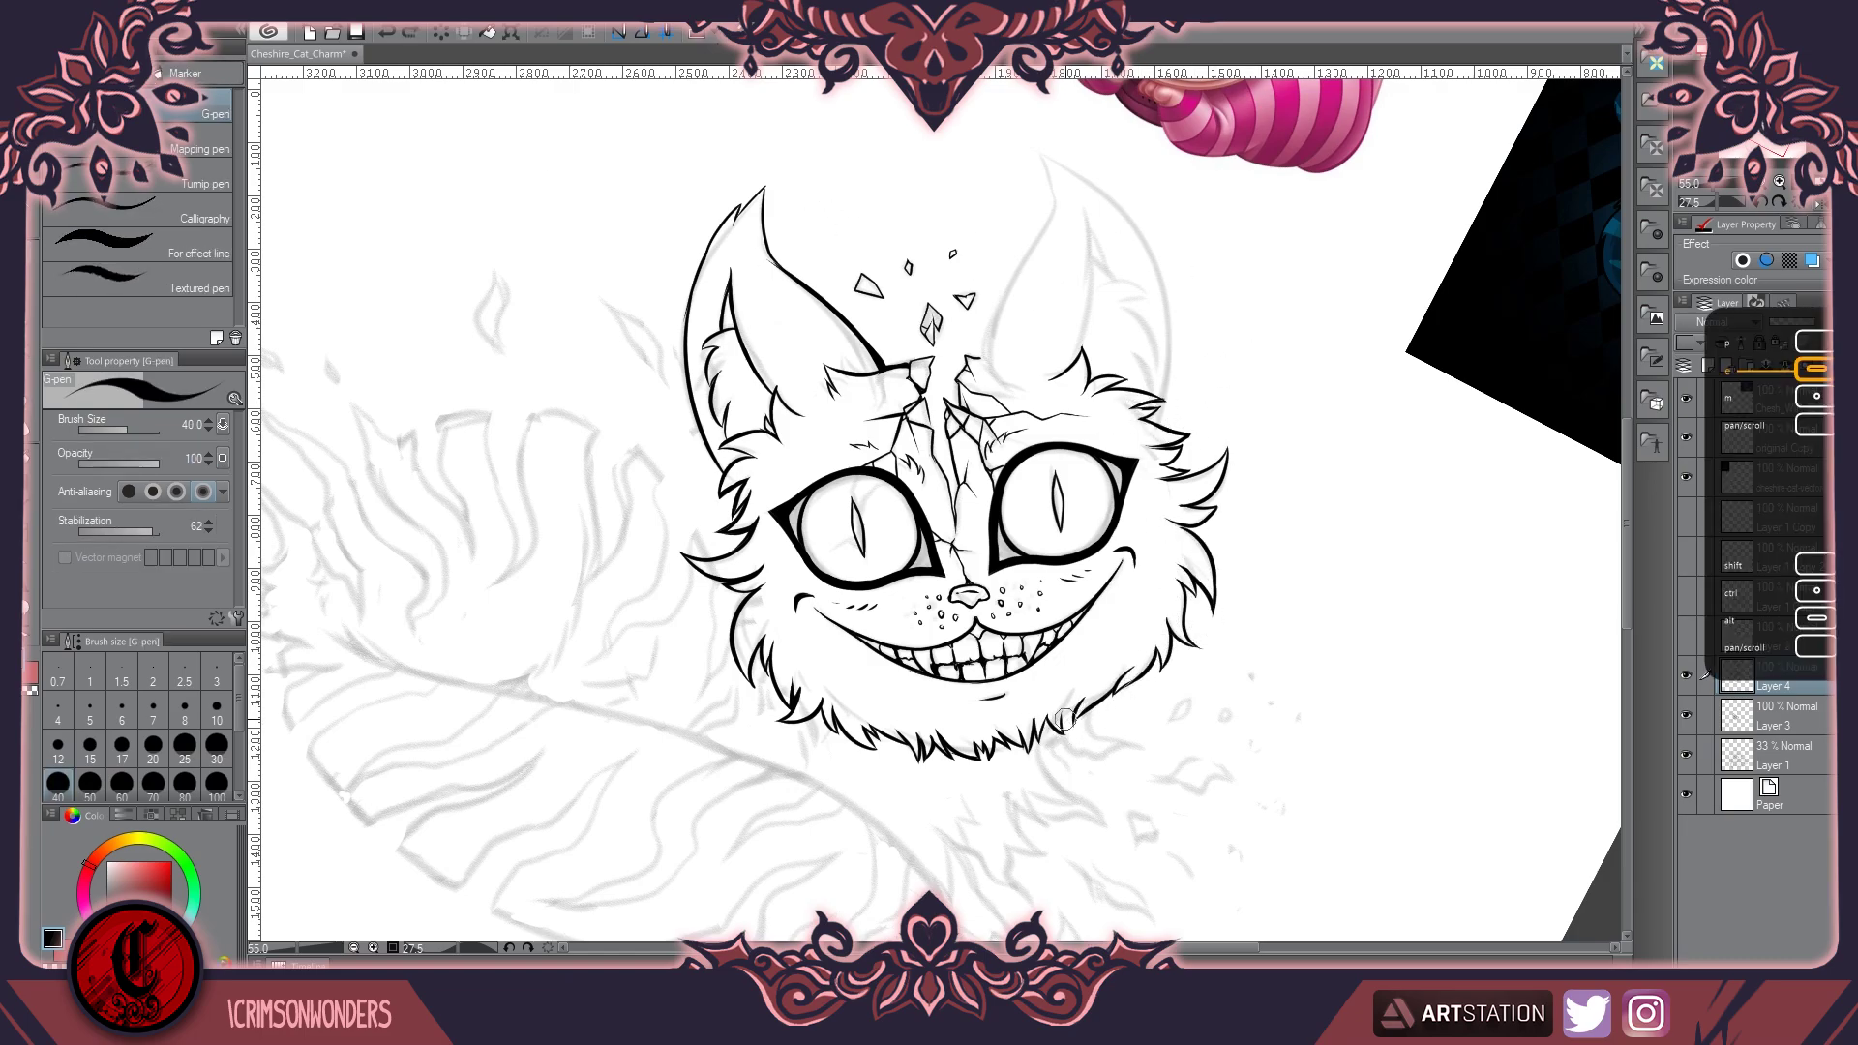
pyautogui.scroll(2, 1065, 721)
pyautogui.moveTo(1166, 646)
pyautogui.mouseDown()
pyautogui.moveTo(1125, 715)
pyautogui.moveTo(1073, 727)
pyautogui.mouseUp()
# Ink the inner edge of the unfinished ear from its tip down to the cracked forehead
pyautogui.hotkey('ctrl', '0')
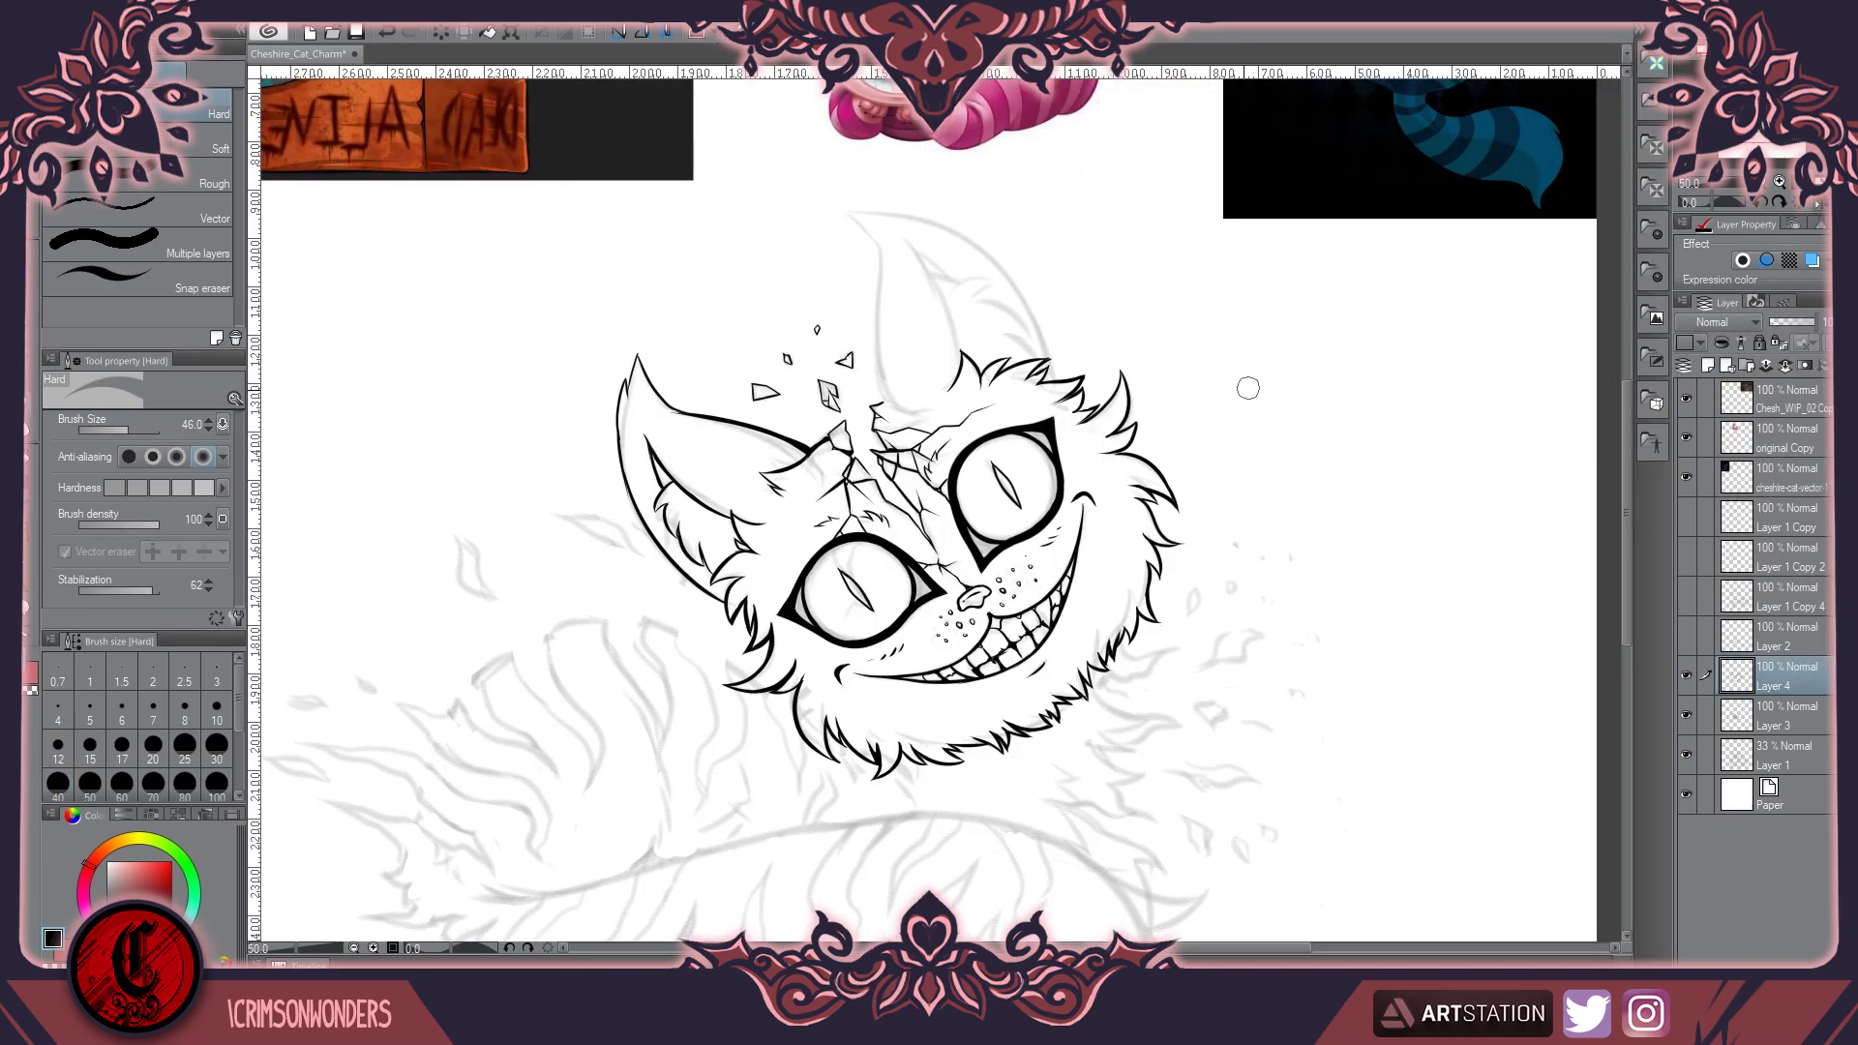
pyautogui.scroll(3, 1064, 472)
pyautogui.moveTo(1026, 439); pyautogui.dragTo(1015, 540)
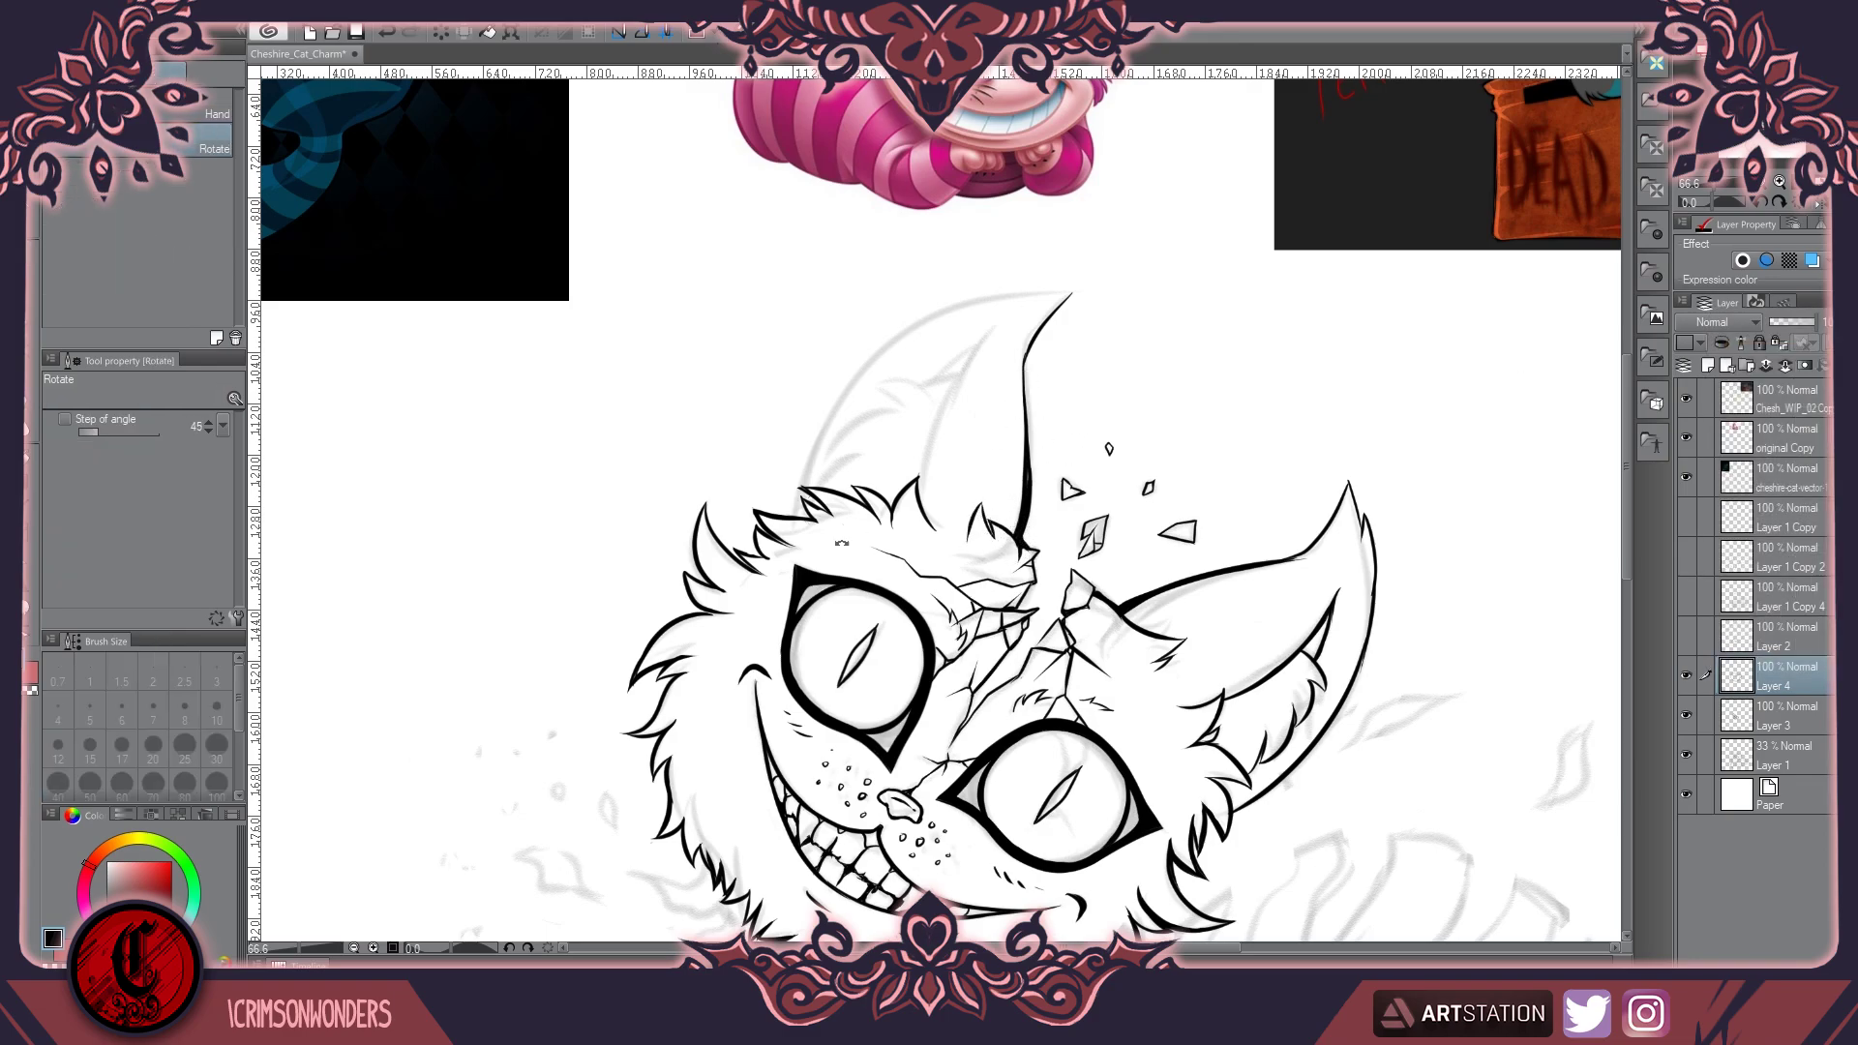
# Create a new layer above Layer 4, ink the unfinished ear's outer edge on it, and check and clean the line in mirrored view
pyautogui.moveTo(881, 539); pyautogui.dragTo(735, 407)
pyautogui.hotkey('ctrl', 'shift', 'n')
pyautogui.moveTo(745, 305)
pyautogui.mouseDown()
pyautogui.moveTo(818, 431)
pyautogui.moveTo(658, 484)
pyautogui.moveTo(659, 500)
pyautogui.mouseUp()
pyautogui.press('h')
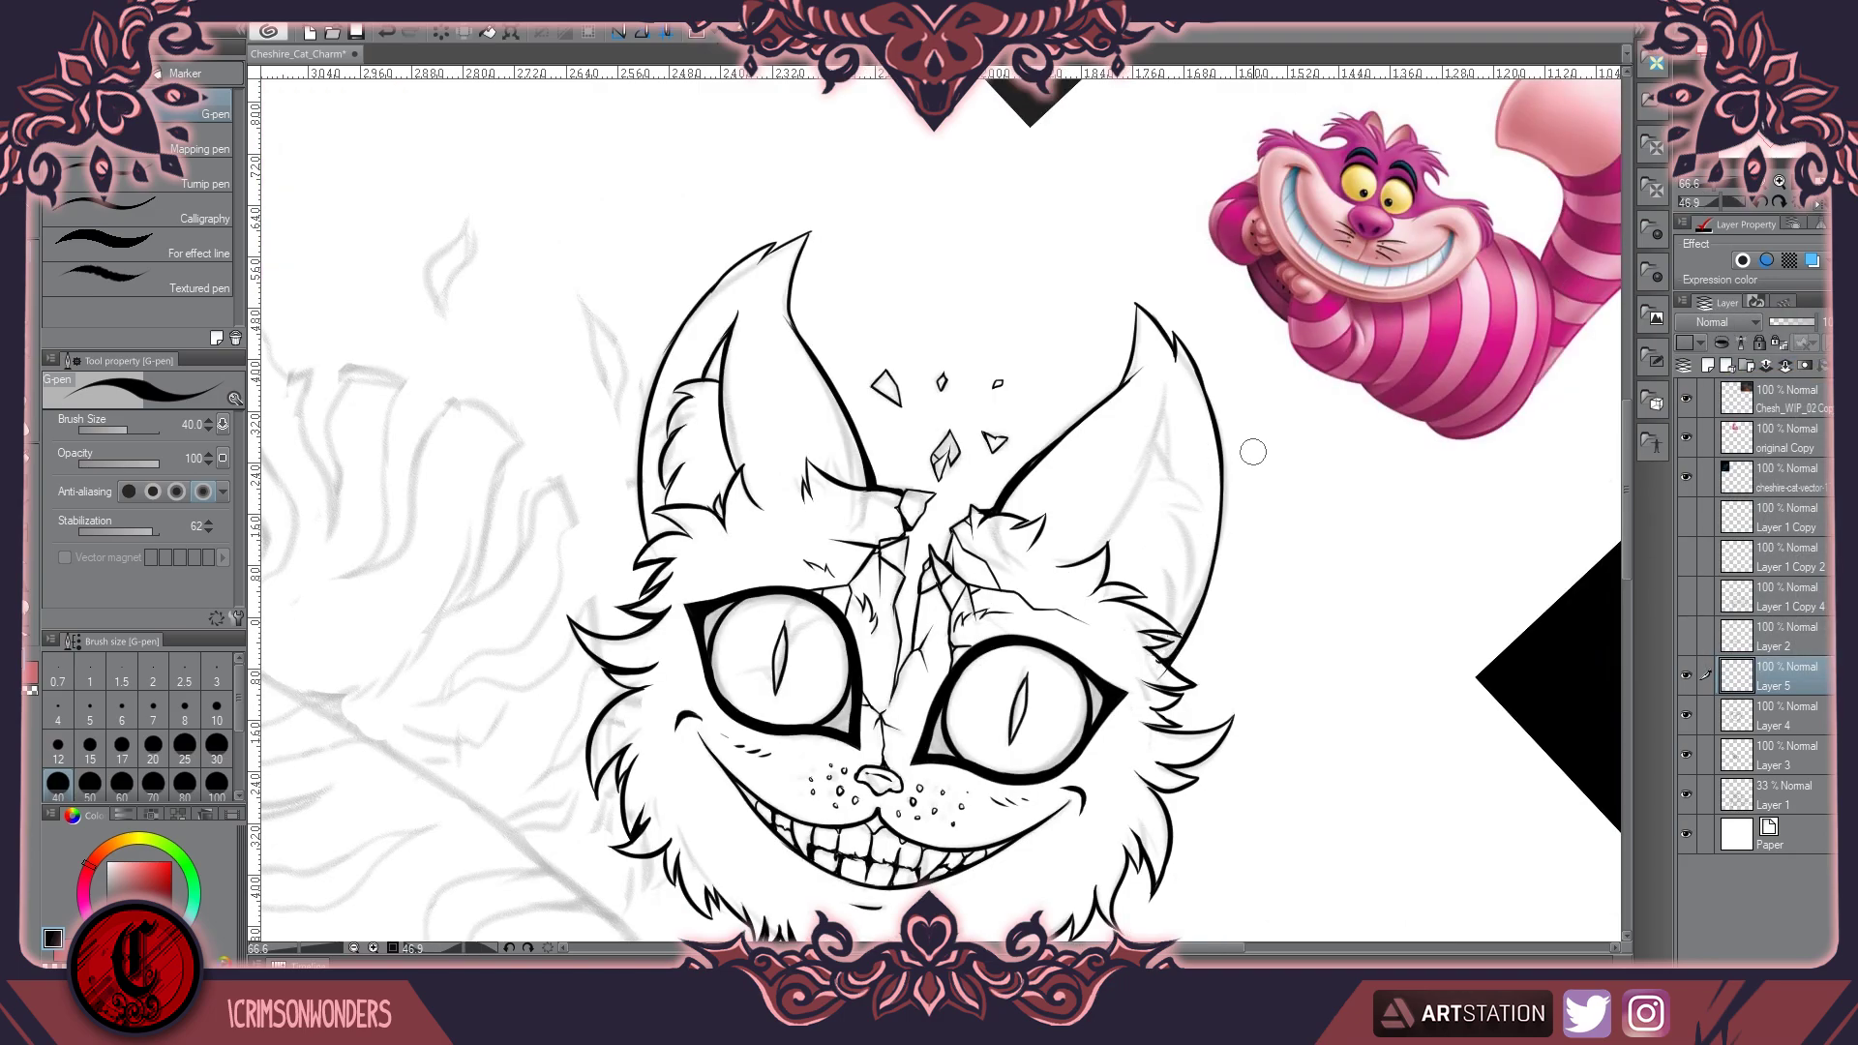
pyautogui.press('e')
pyautogui.press('p')
pyautogui.press('e')
pyautogui.press('h')
pyautogui.scroll(-3, 929, 503)
# Lasso the fur tuft at the base of the left ear on Layer 4, scale it to 127 and rotate it 5.2 degrees
pyautogui.press('m')
pyautogui.moveTo(768, 432)
pyautogui.mouseDown()
pyautogui.moveTo(693, 492)
pyautogui.moveTo(667, 422)
pyautogui.mouseUp()
pyautogui.hotkey('ctrl', 't')
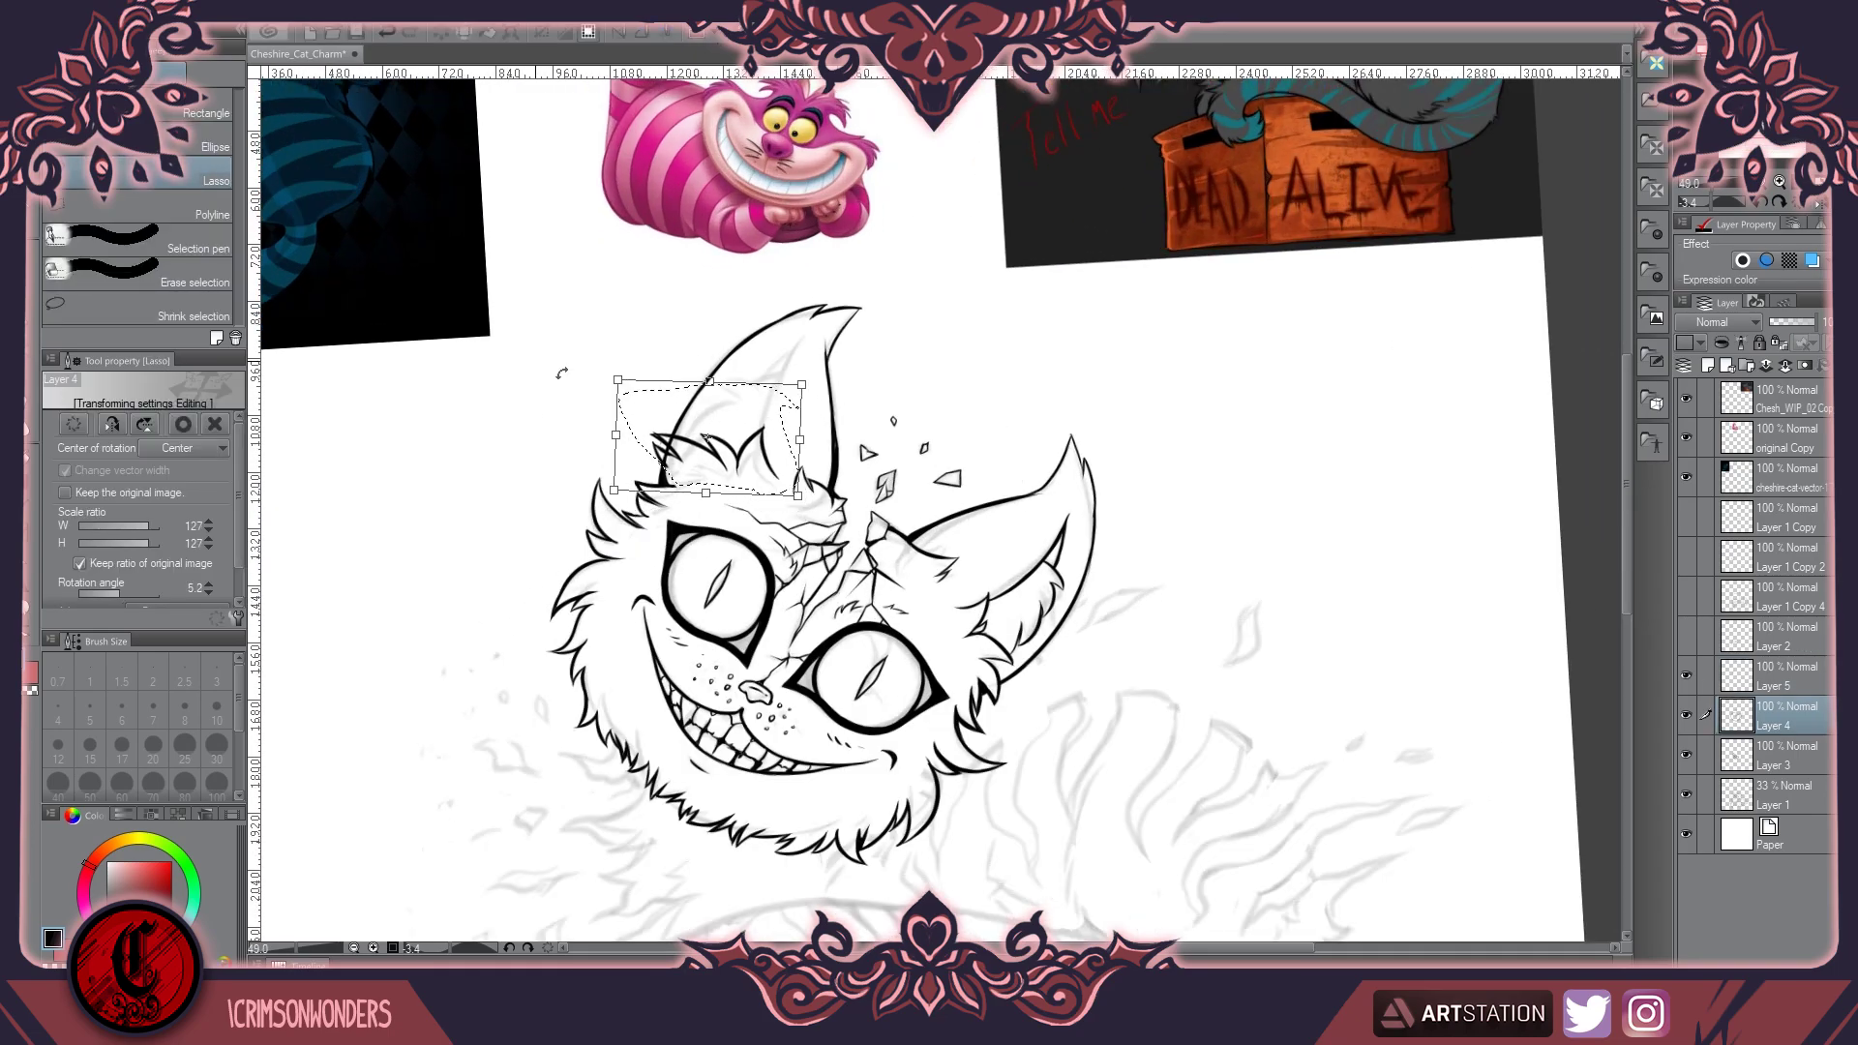
pyautogui.moveTo(608, 300); pyautogui.dragTo(743, 386)
pyautogui.press('Return')
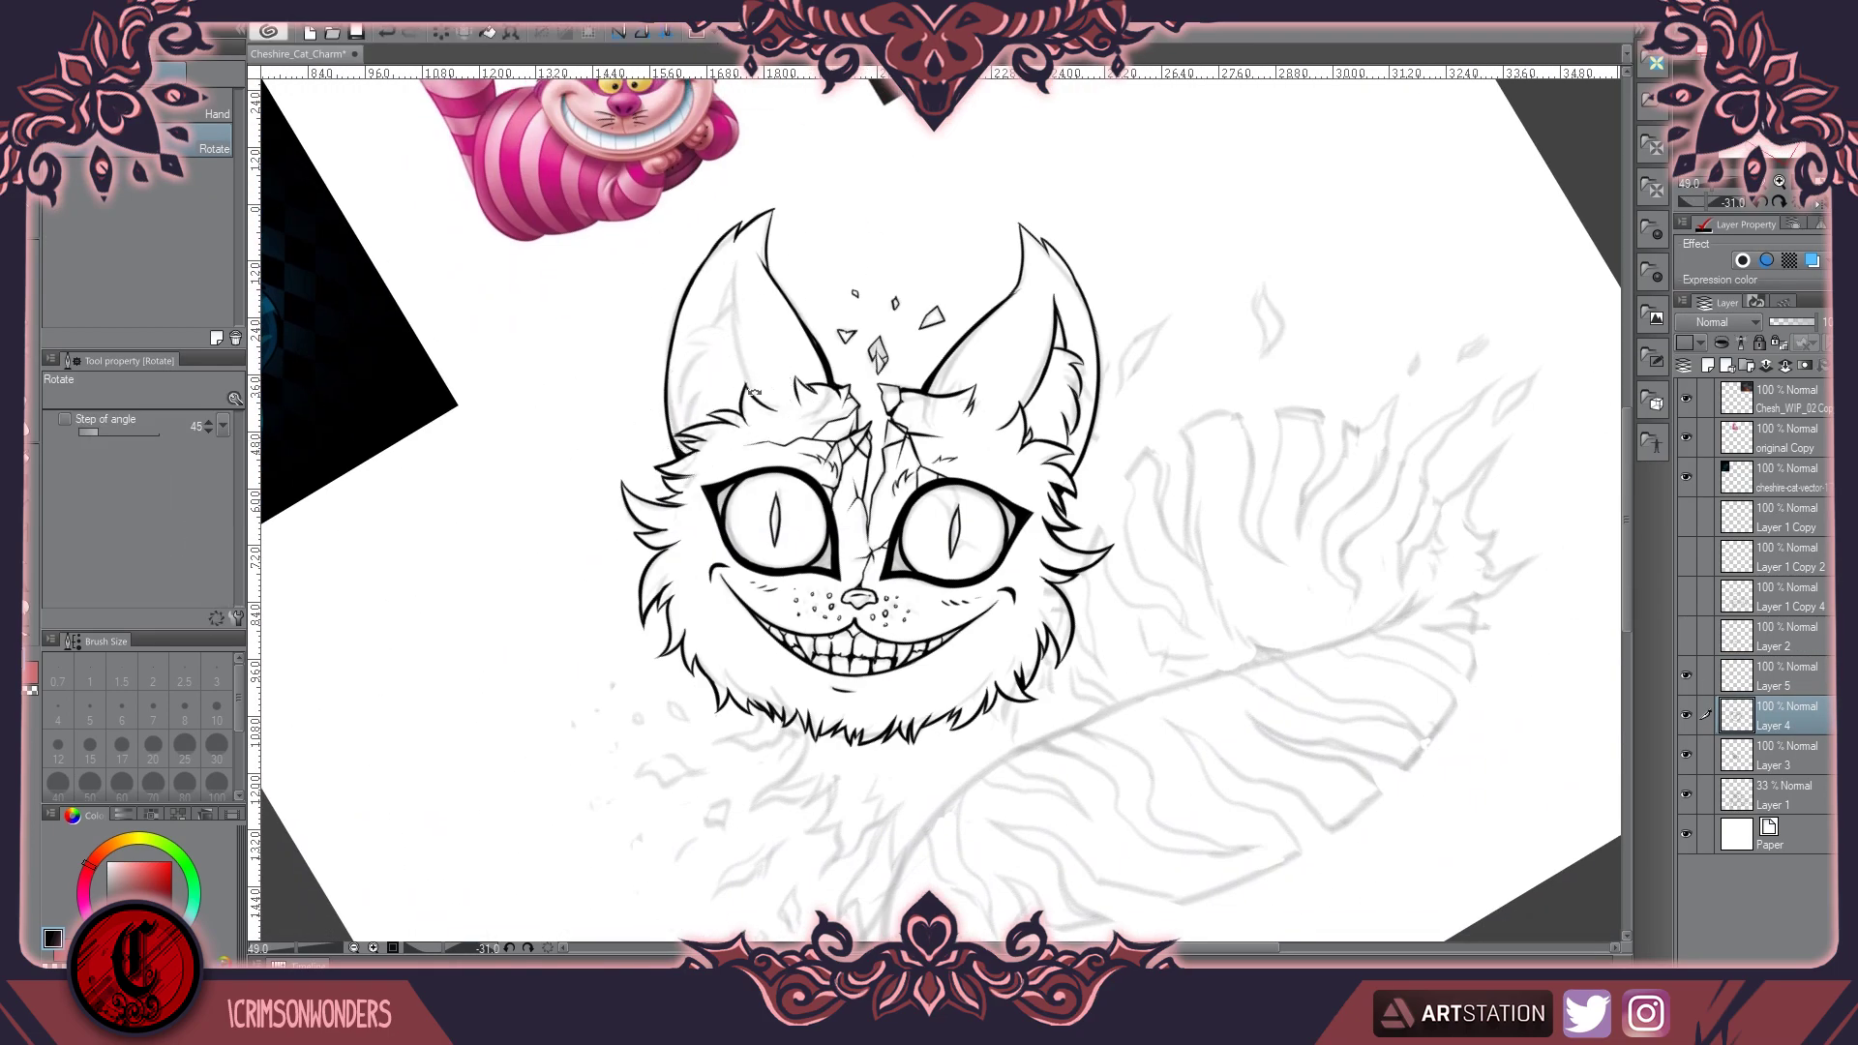
# Merge Layer 5 down into Layer 4 and ink the inner fold and fur of the left ear
pyautogui.press('e')
pyautogui.press('p')
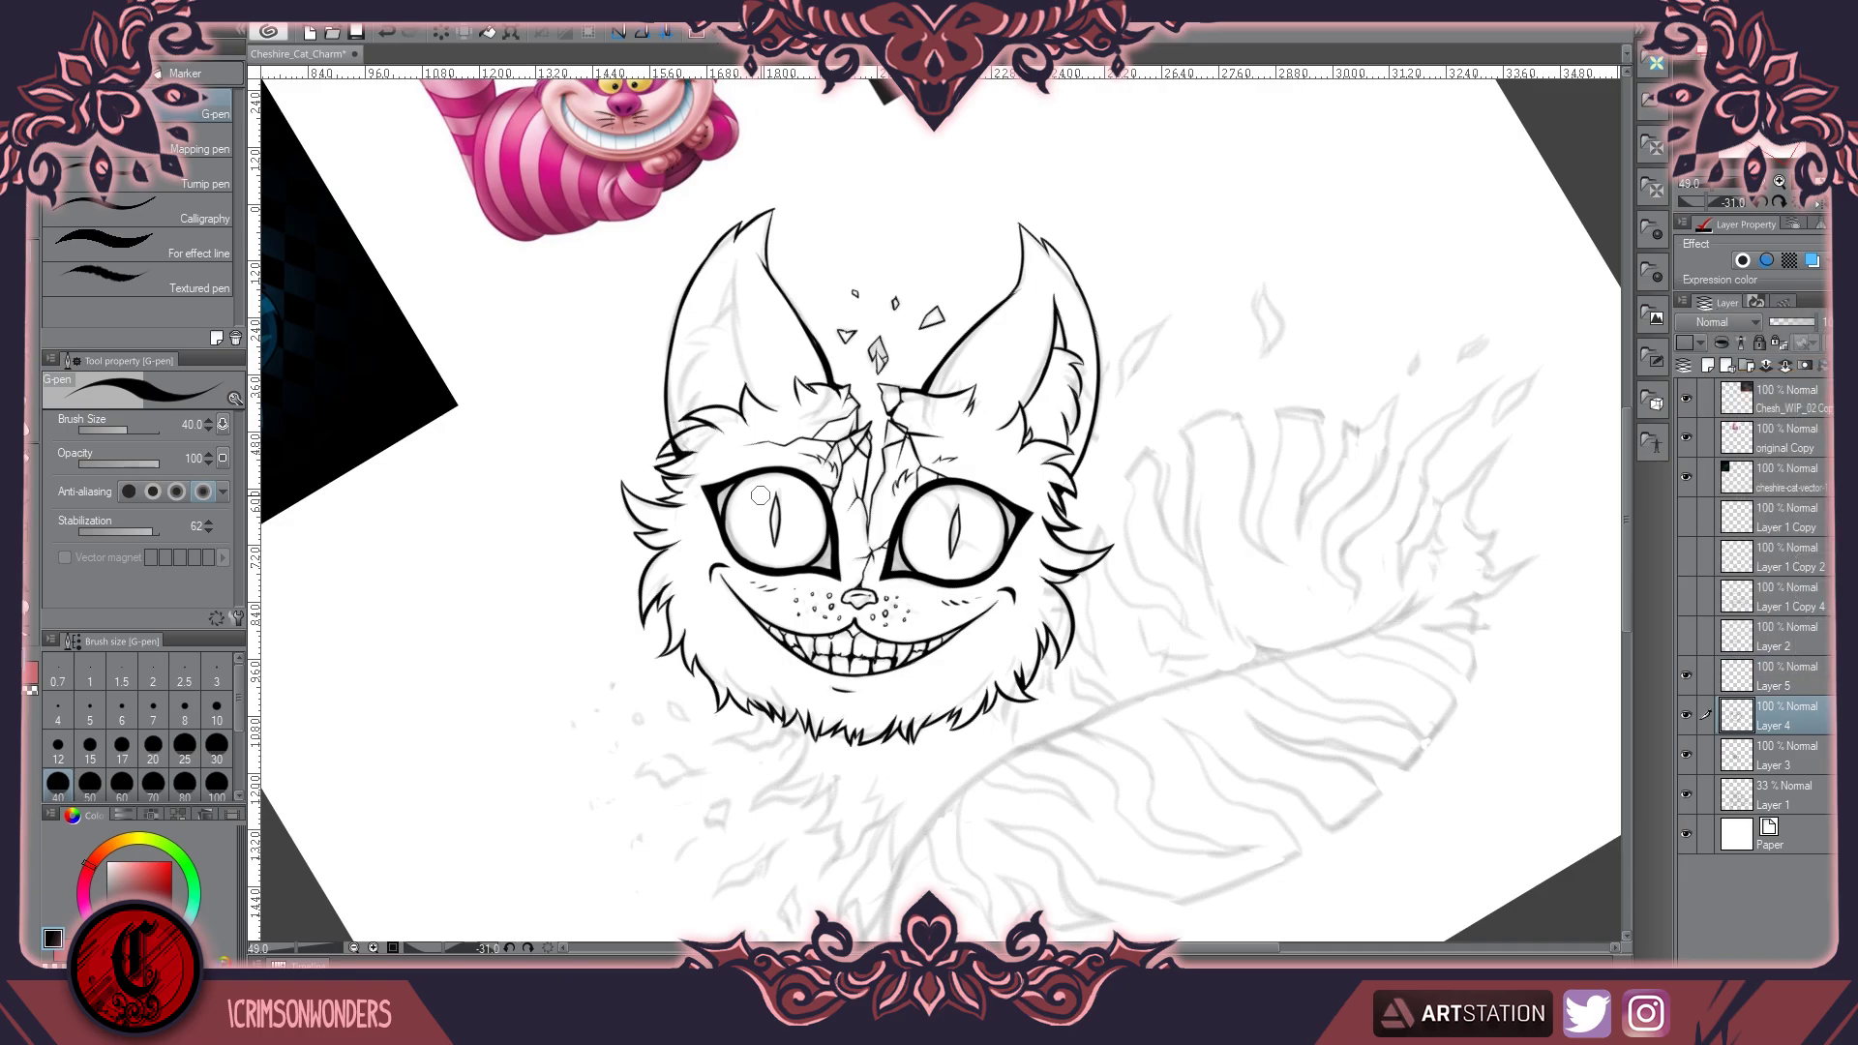
pyautogui.click(1790, 694)
pyautogui.hotkey('ctrl', 'e')
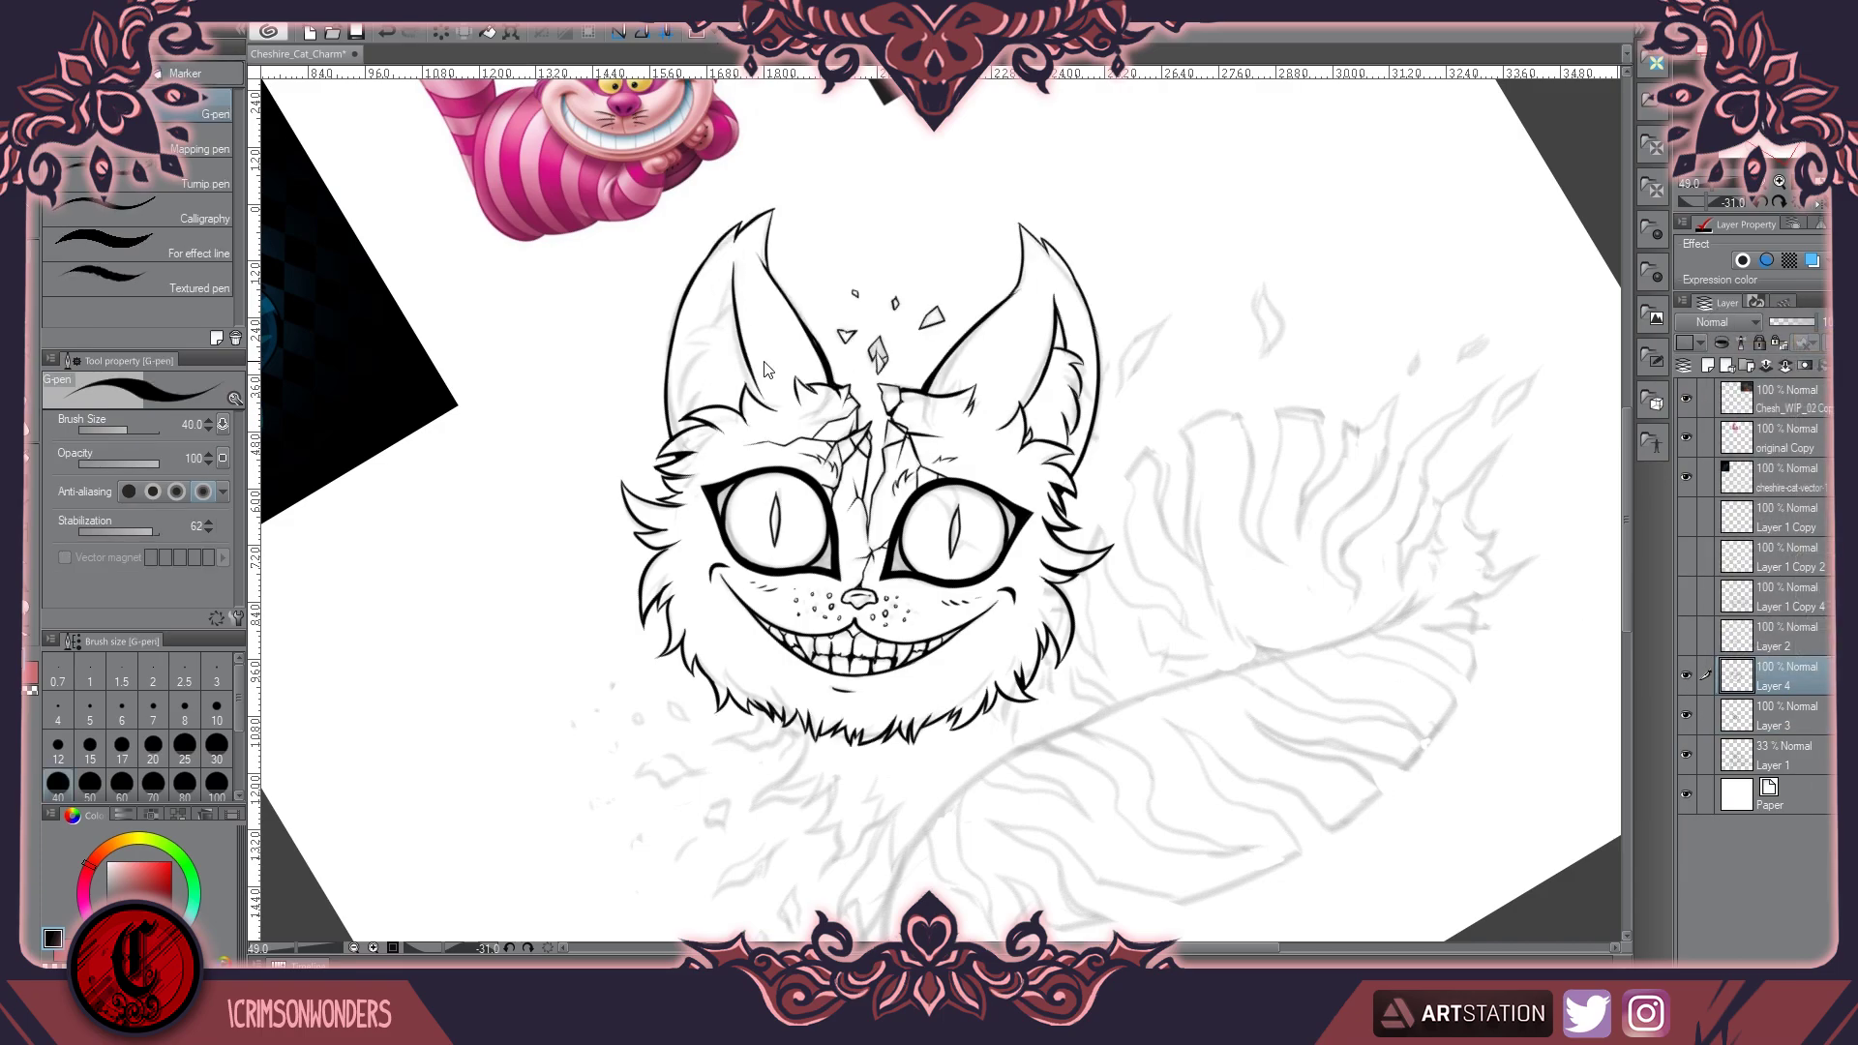
pyautogui.scroll(2, 741, 310)
pyautogui.moveTo(703, 319)
pyautogui.mouseDown()
pyautogui.moveTo(681, 414)
pyautogui.moveTo(657, 420)
pyautogui.mouseUp()
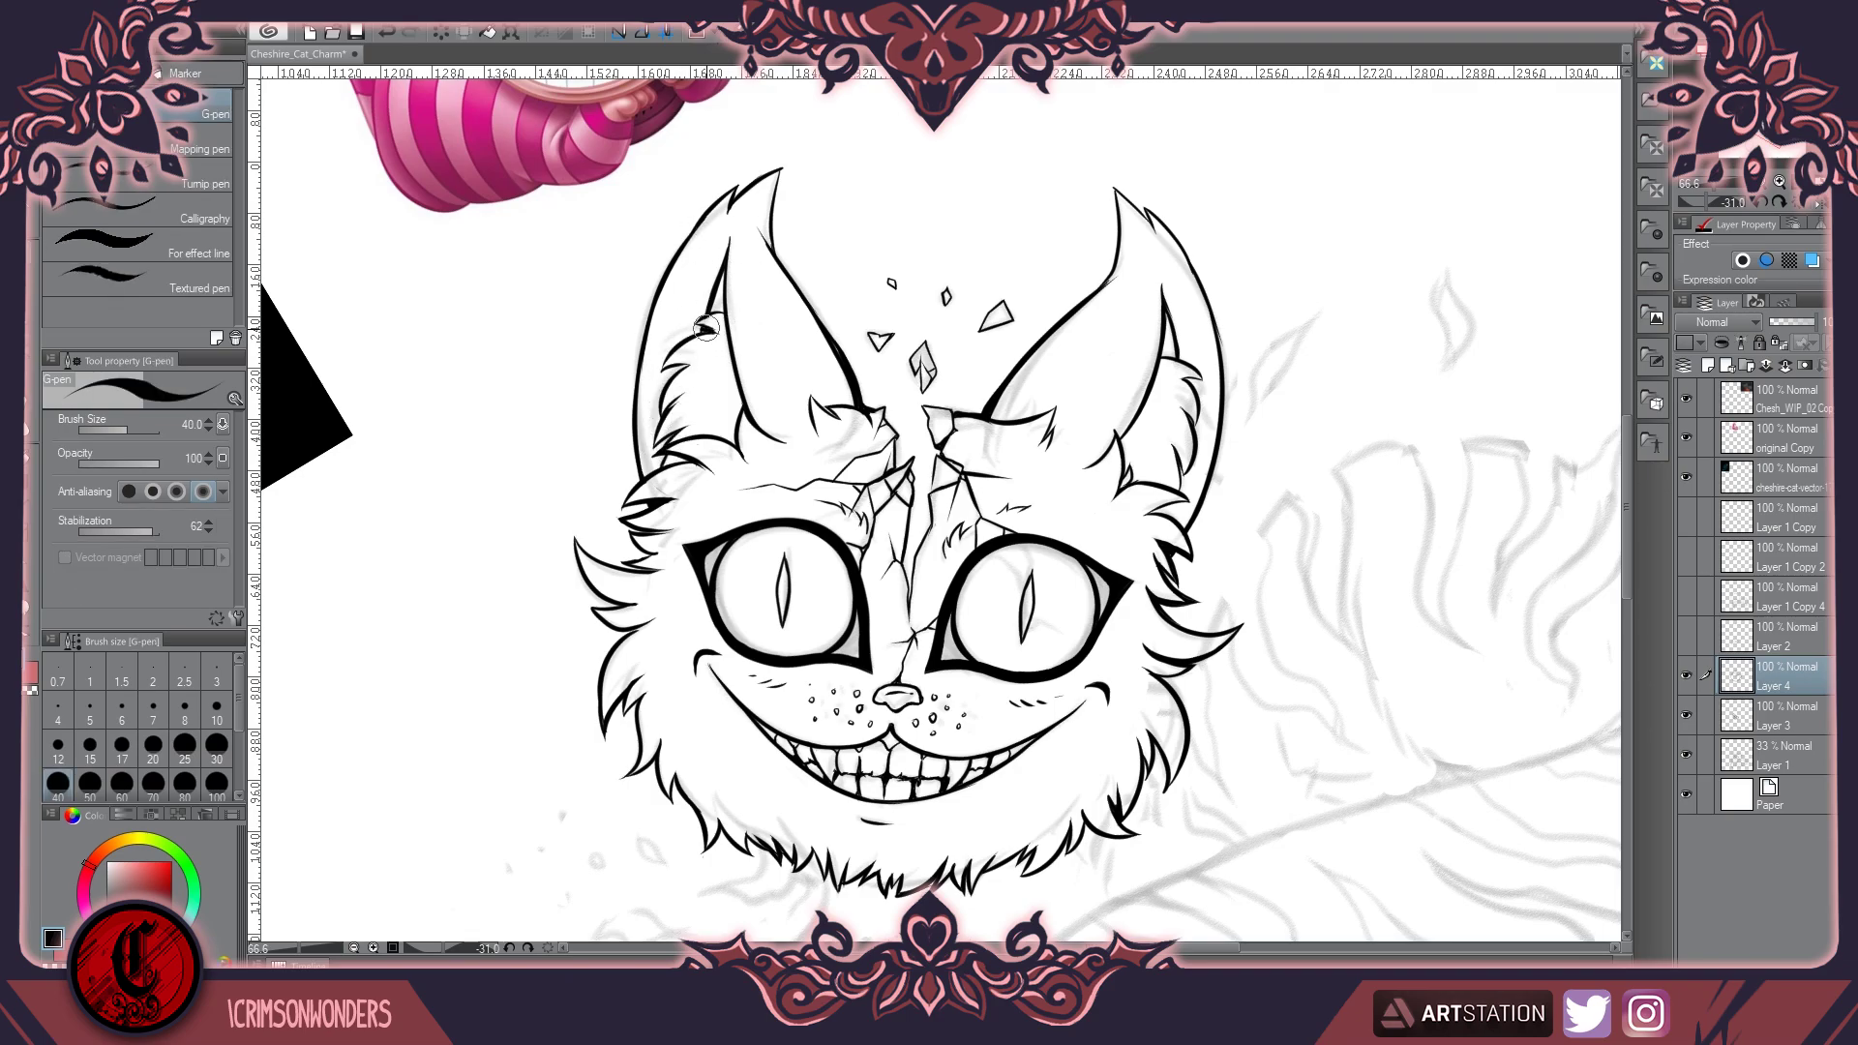
# Create a new layer above Layer 4 and ink the jagged wisps breaking off the neck below the left jaw
pyautogui.hotkey('ctrl', 'shift', 'n')
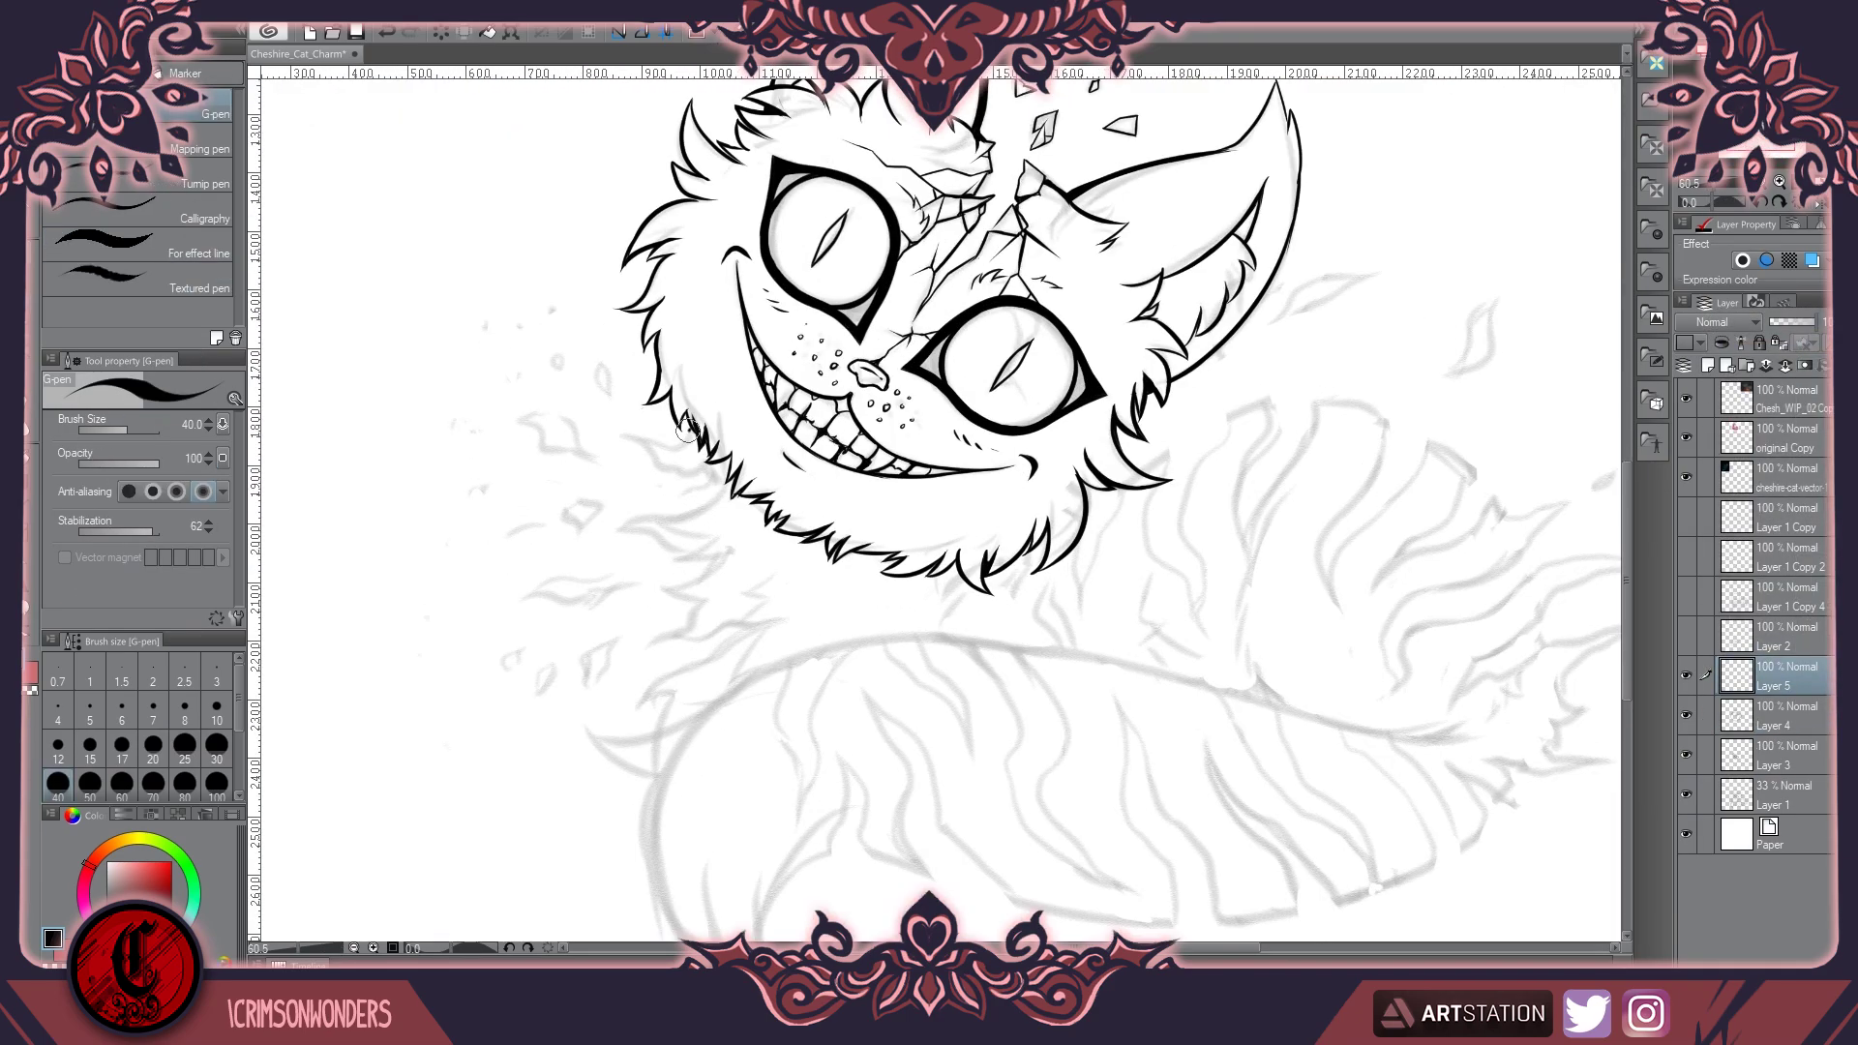
pyautogui.moveTo(704, 513); pyautogui.dragTo(620, 531)
pyautogui.moveTo(735, 549)
pyautogui.mouseDown()
pyautogui.moveTo(689, 562)
pyautogui.moveTo(708, 600)
pyautogui.moveTo(639, 705)
pyautogui.mouseUp()
pyautogui.moveTo(810, 608)
pyautogui.mouseDown()
pyautogui.moveTo(656, 691)
pyautogui.moveTo(737, 620)
pyautogui.mouseUp()
pyautogui.hotkey('ctrl', 'z')
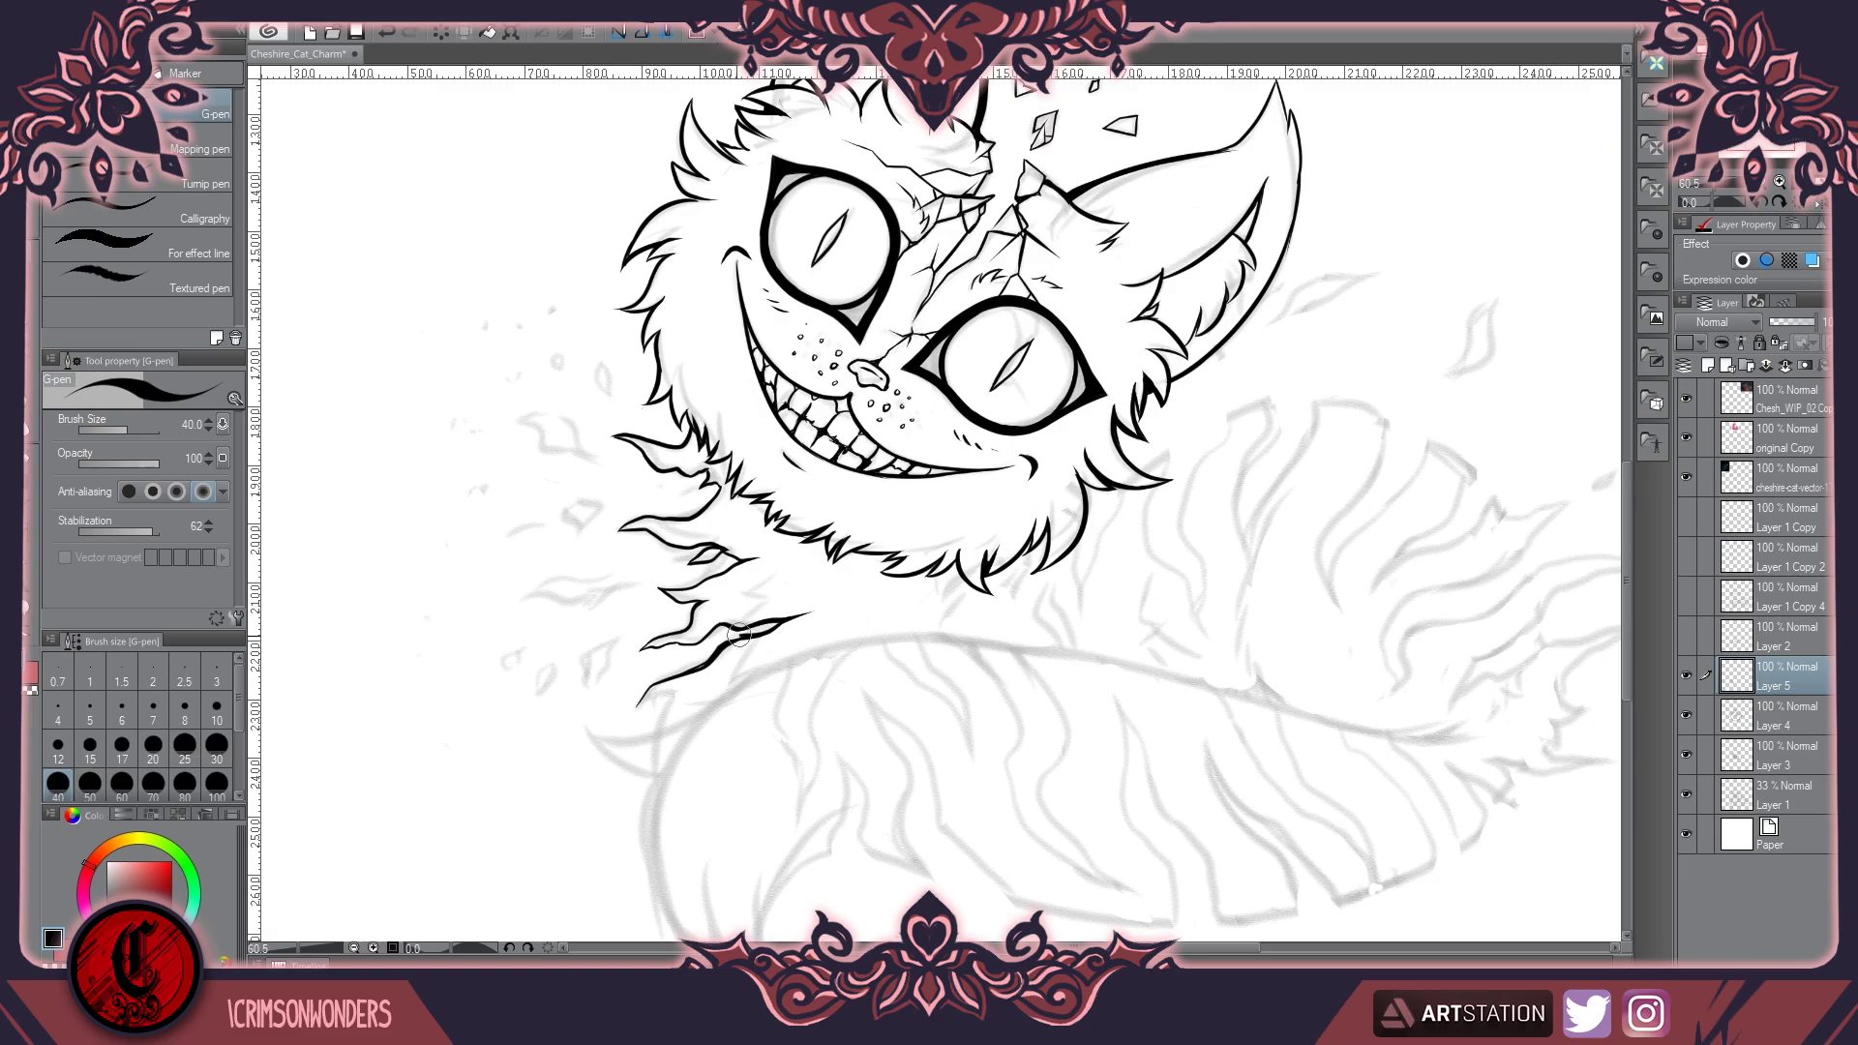
# Erase the stray and overlapping lines on the neck wisps with the Hard eraser
pyautogui.scroll(2, 679, 693)
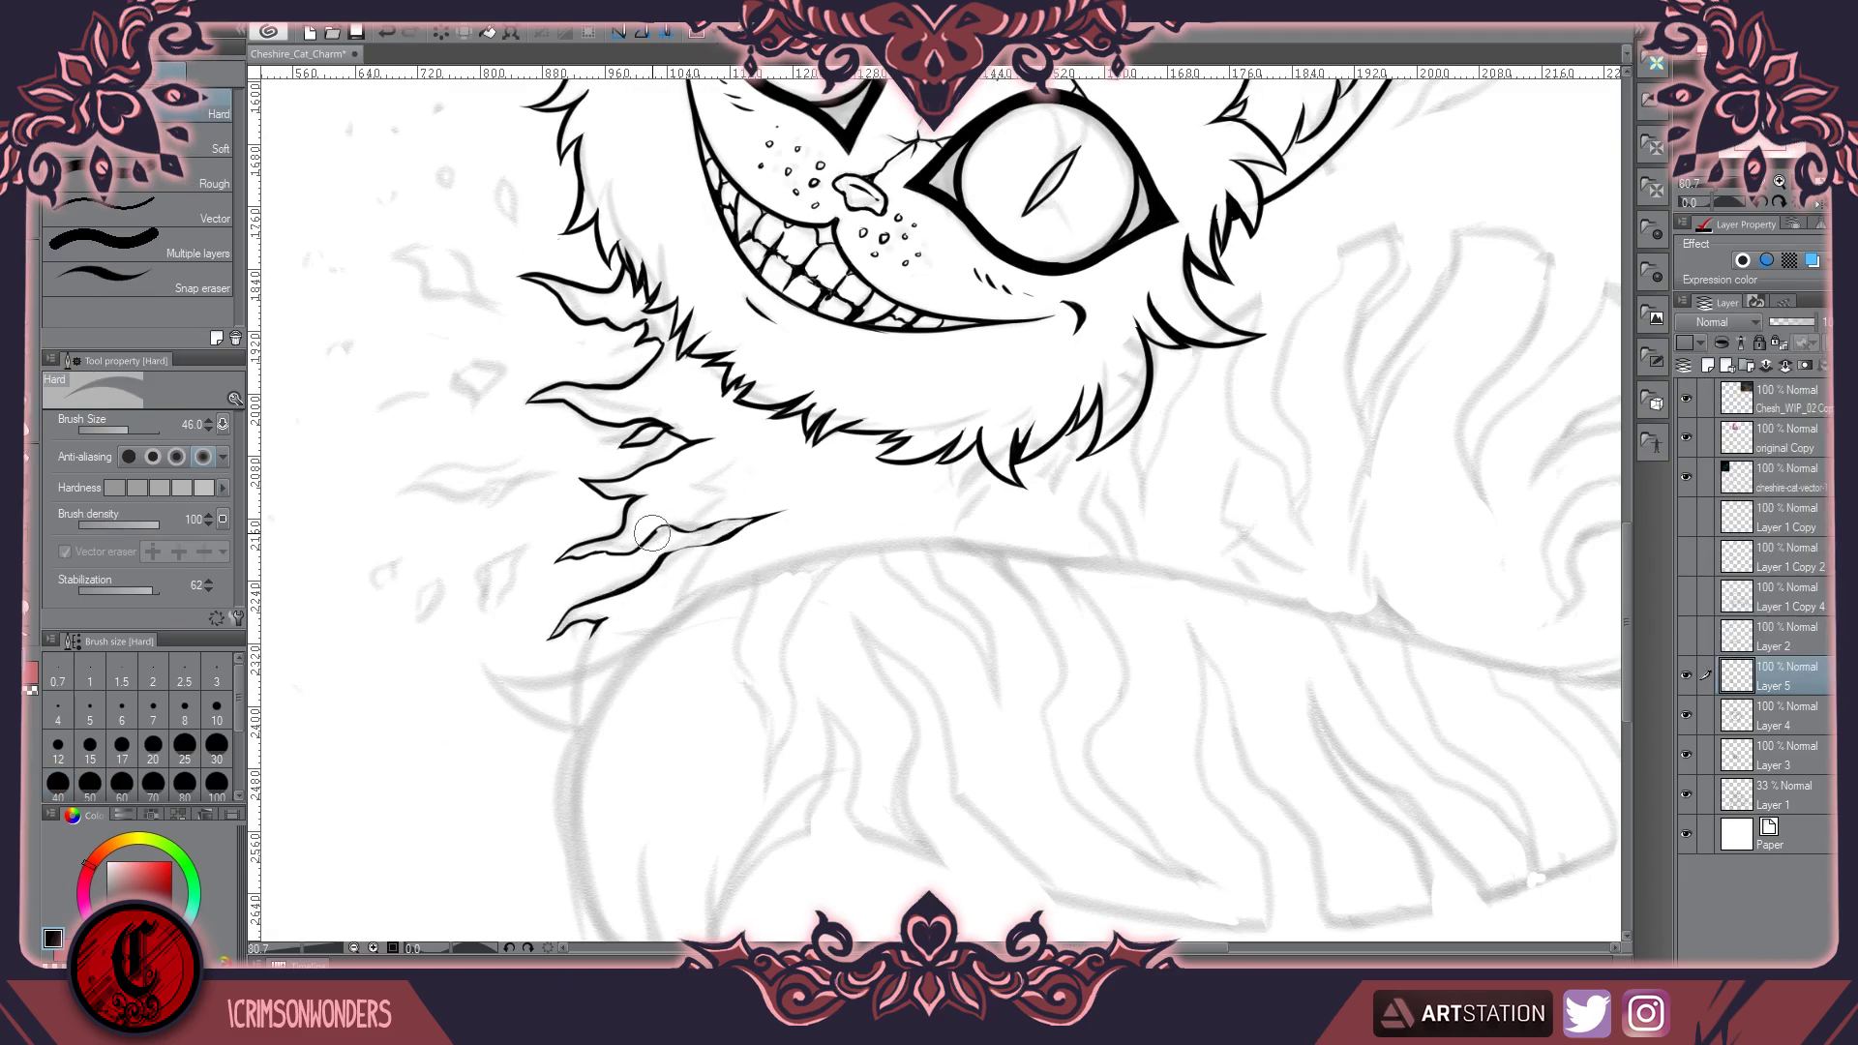
pyautogui.scroll(-4, 676, 528)
pyautogui.scroll(5, 676, 528)
pyautogui.moveTo(695, 368); pyautogui.dragTo(755, 414)
pyautogui.scroll(-1, 755, 413)
pyautogui.scroll(-3, 635, 394)
pyautogui.scroll(2, 758, 494)
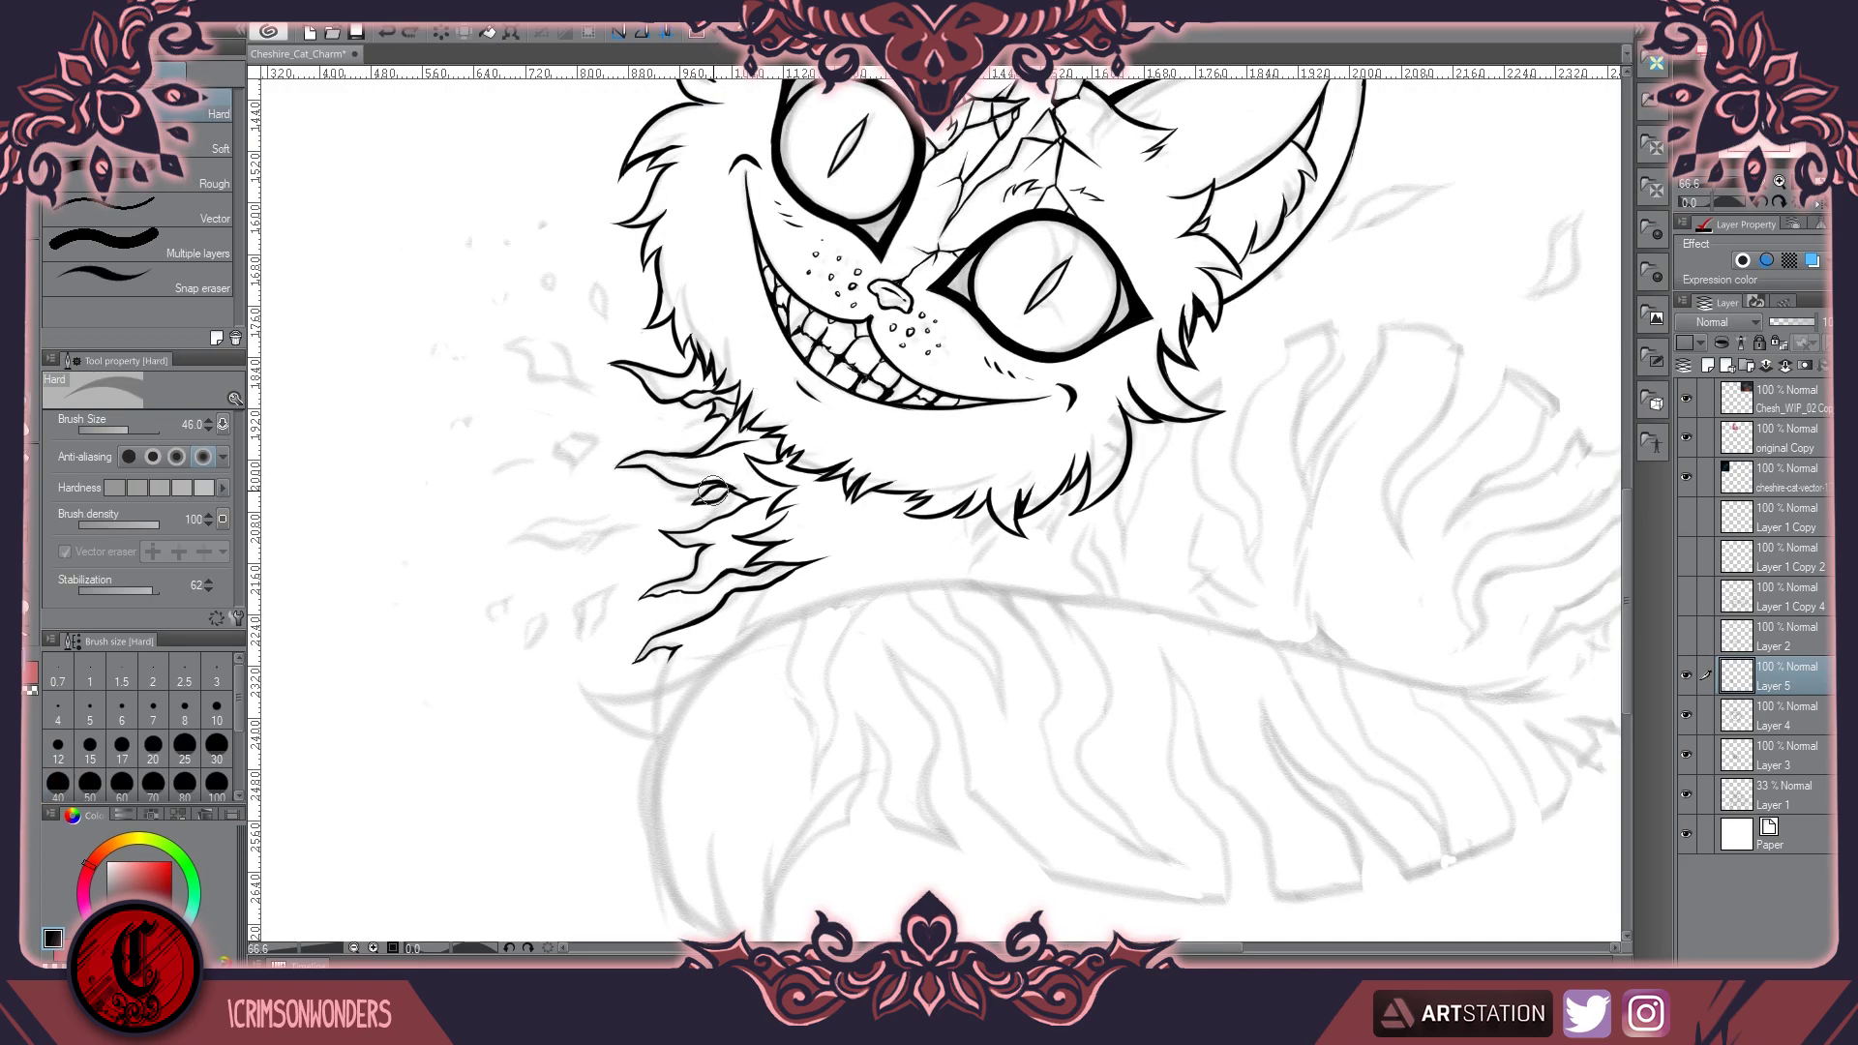
# Ink the leaf-shaped fragments drifting away from the neck wisps with the G-pen
pyautogui.moveTo(503, 538)
pyautogui.mouseDown()
pyautogui.moveTo(647, 522)
pyautogui.moveTo(590, 548)
pyautogui.mouseUp()
pyautogui.moveTo(550, 437); pyautogui.dragTo(605, 450)
pyautogui.moveTo(588, 385)
pyautogui.mouseDown()
pyautogui.moveTo(512, 337)
pyautogui.moveTo(593, 281)
pyautogui.mouseUp()
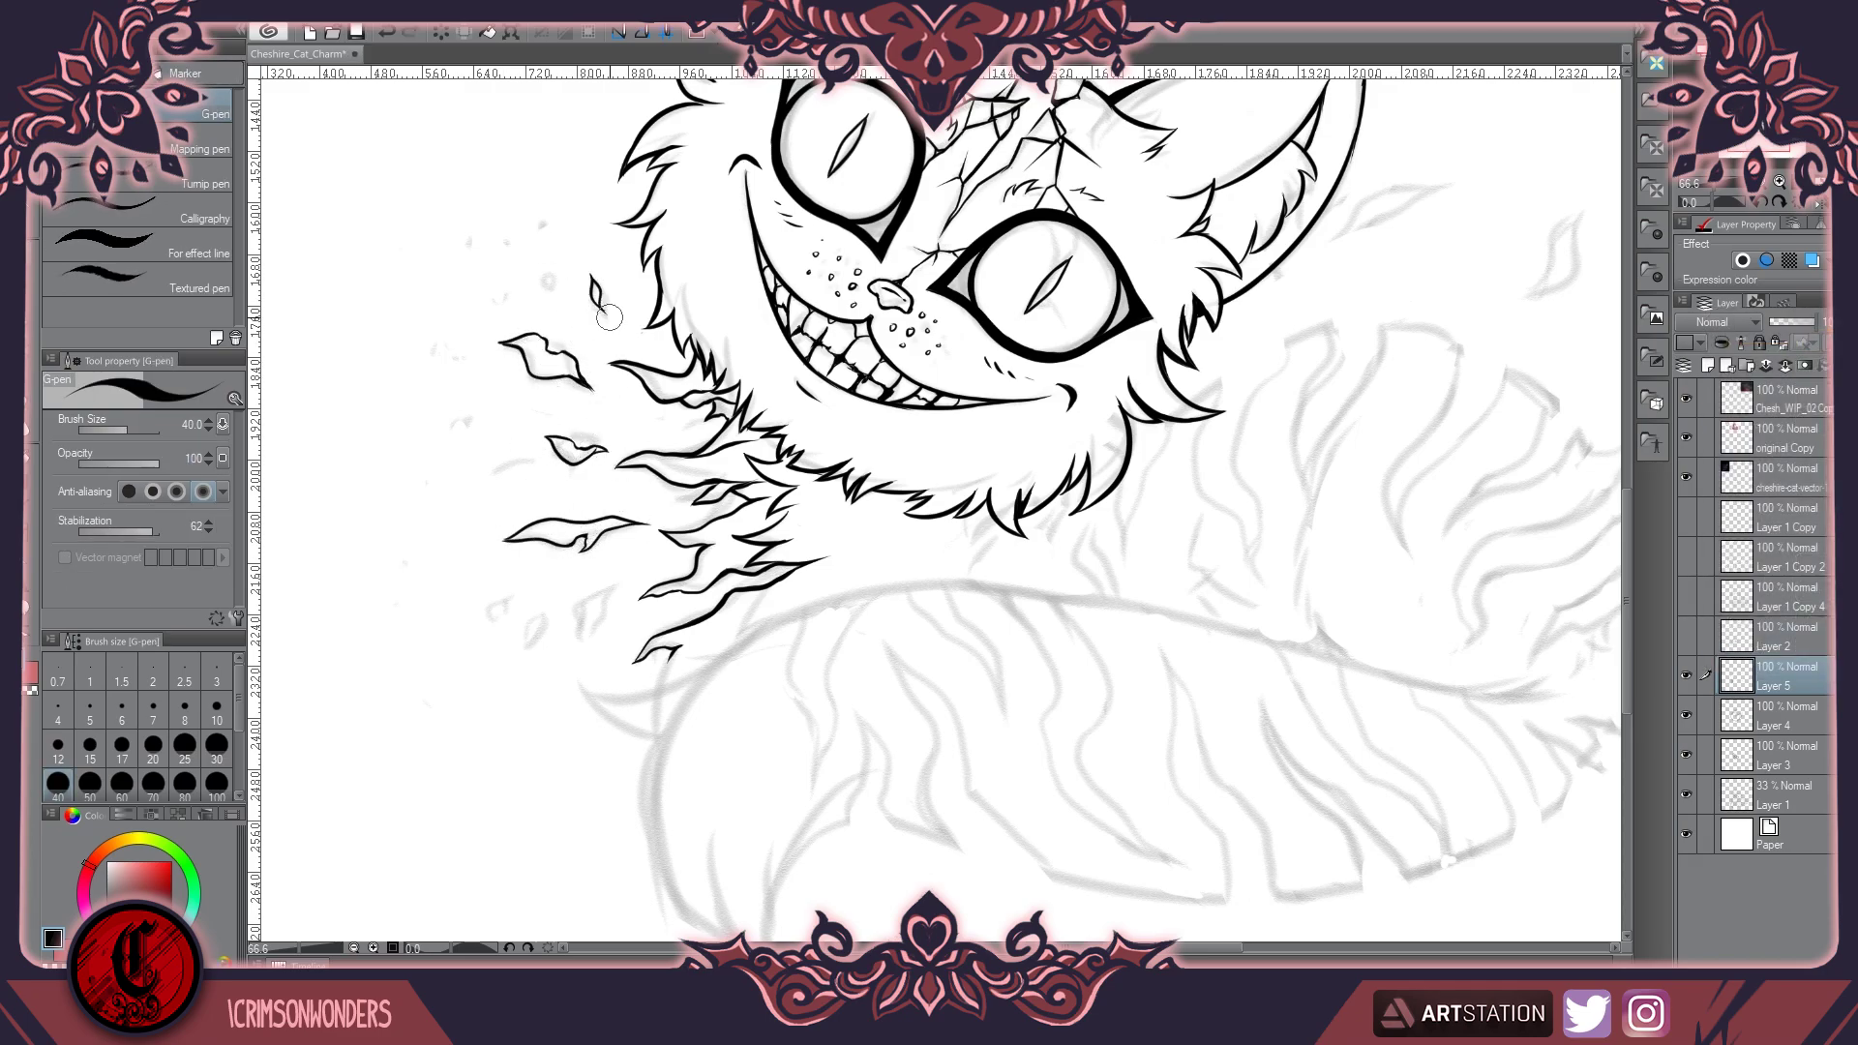
pyautogui.scroll(-4, 392, 273)
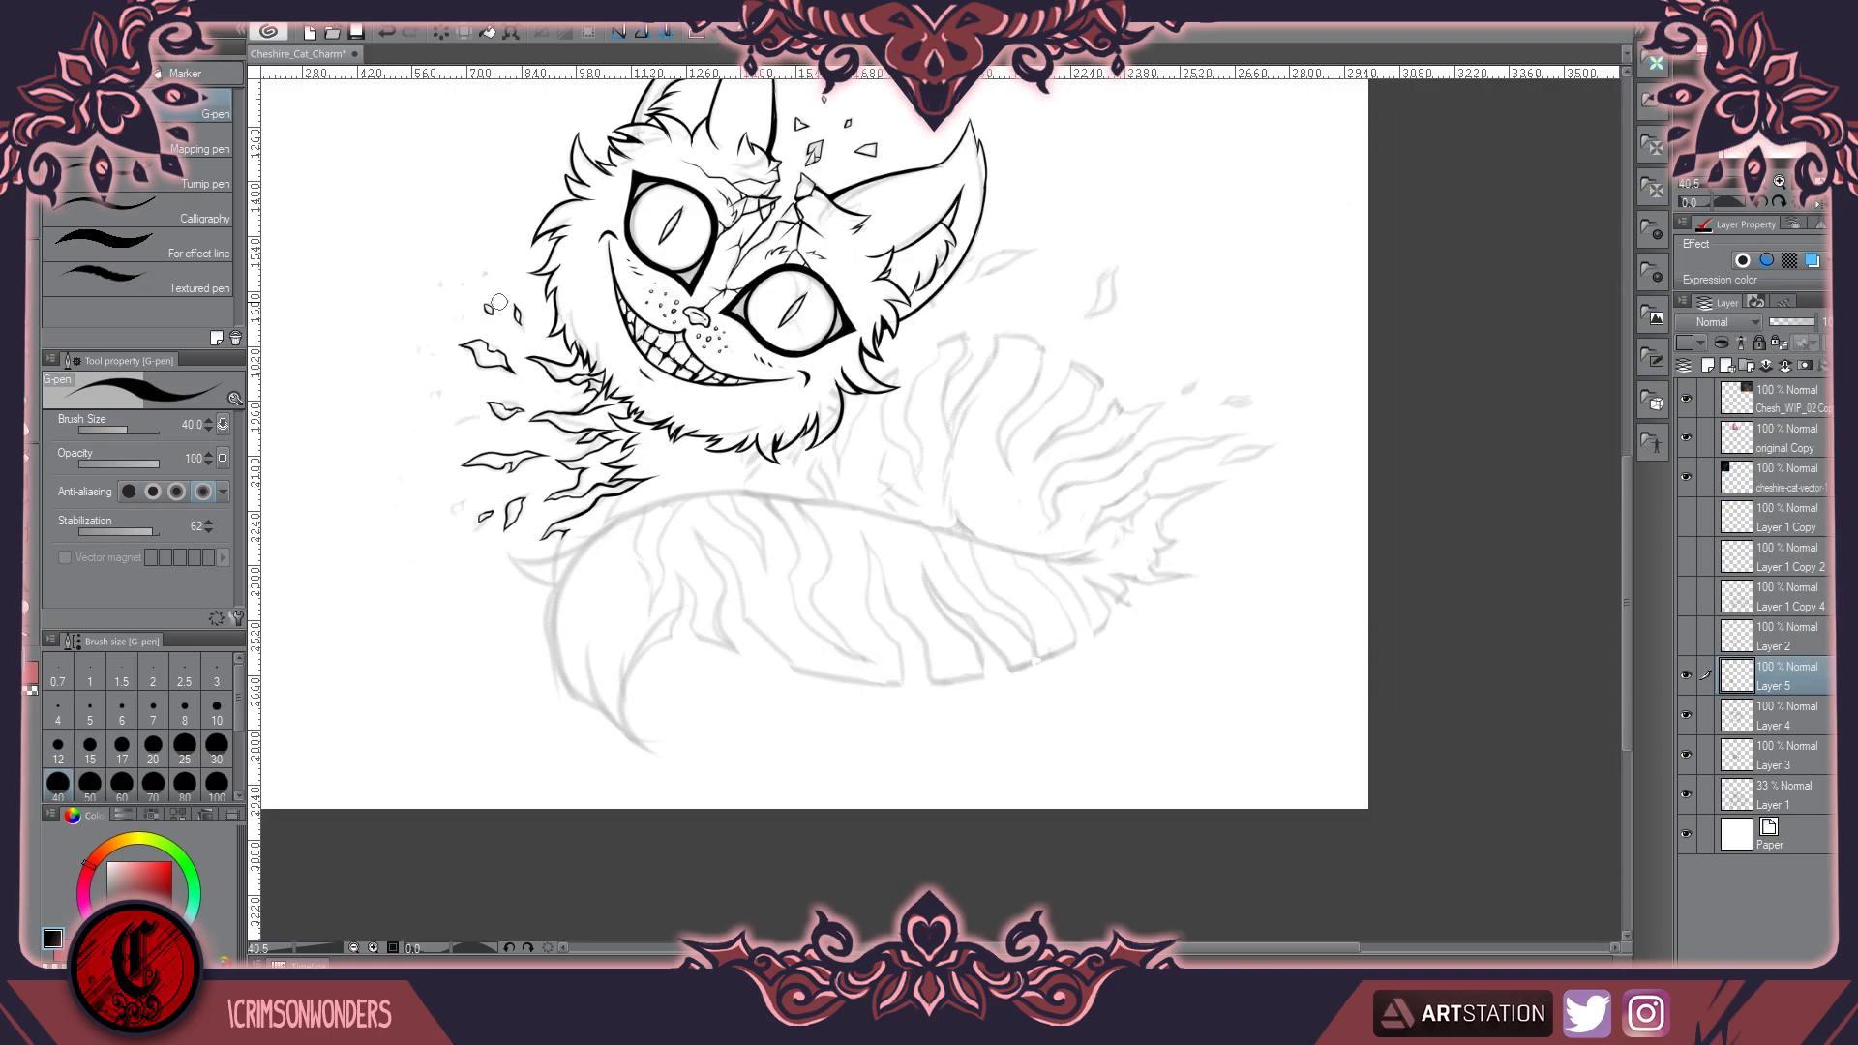
# Ink the remaining small fragments by the neck and the outline of the tail's curved, pointed tip
pyautogui.press('m')
pyautogui.moveTo(485, 460)
pyautogui.mouseDown()
pyautogui.moveTo(397, 499)
pyautogui.moveTo(559, 660)
pyautogui.mouseUp()
pyautogui.scroll(1, 569, 437)
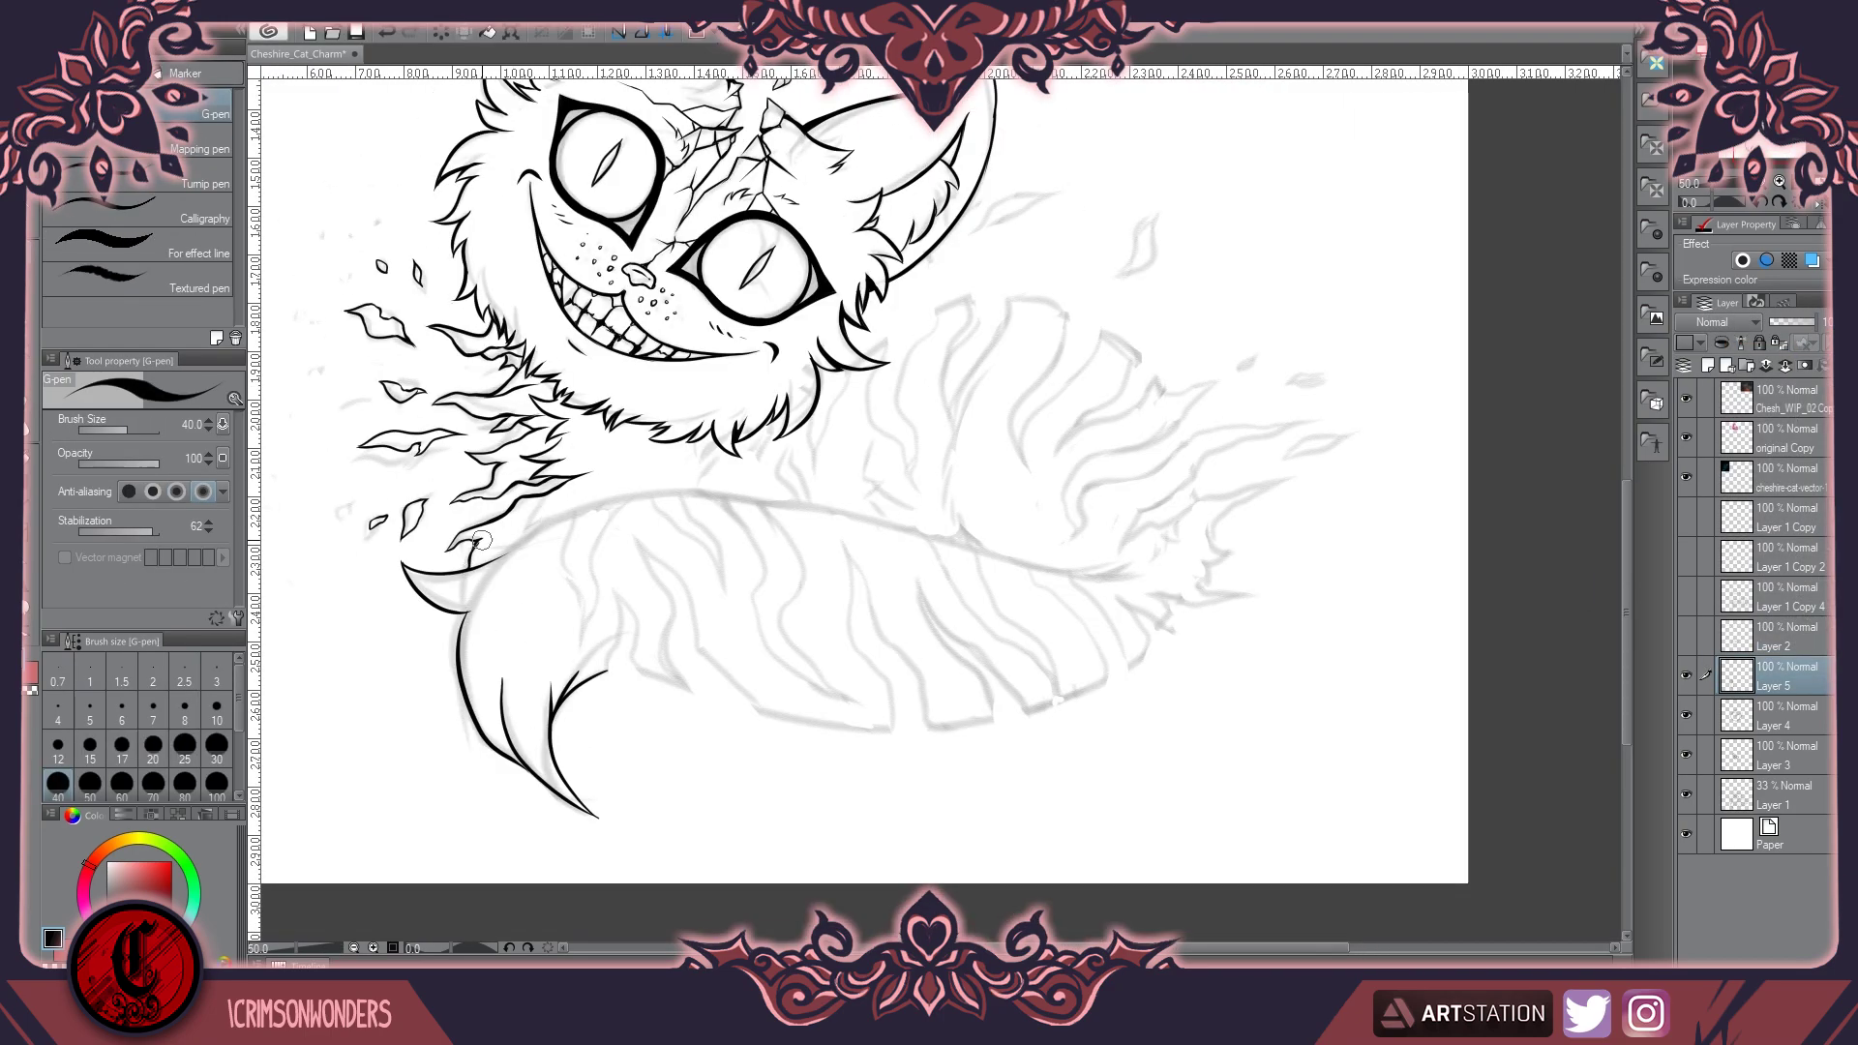
pyautogui.scroll(1, 510, 471)
pyautogui.moveTo(595, 498); pyautogui.dragTo(484, 562)
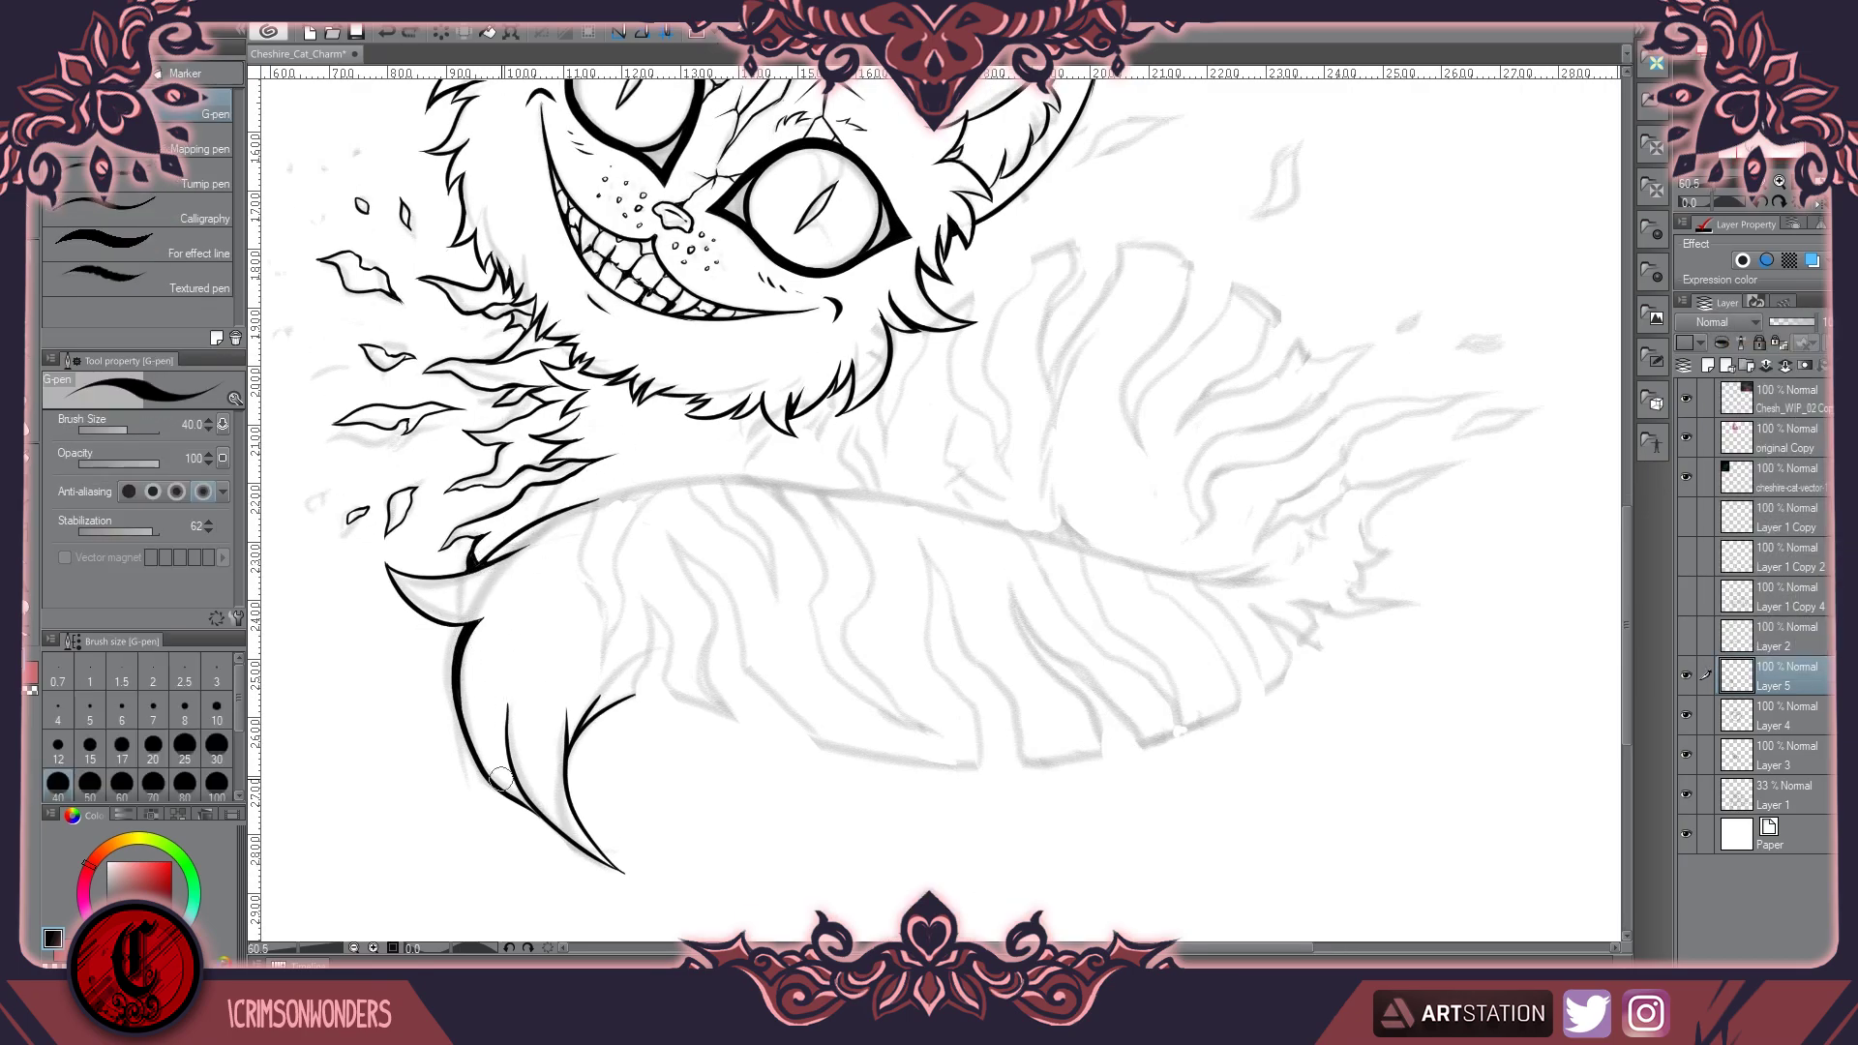
# Ink the tail's long upper edge and the first wavy stripes next to the tip
pyautogui.scroll(1, 601, 665)
pyautogui.moveTo(592, 764); pyautogui.dragTo(607, 678)
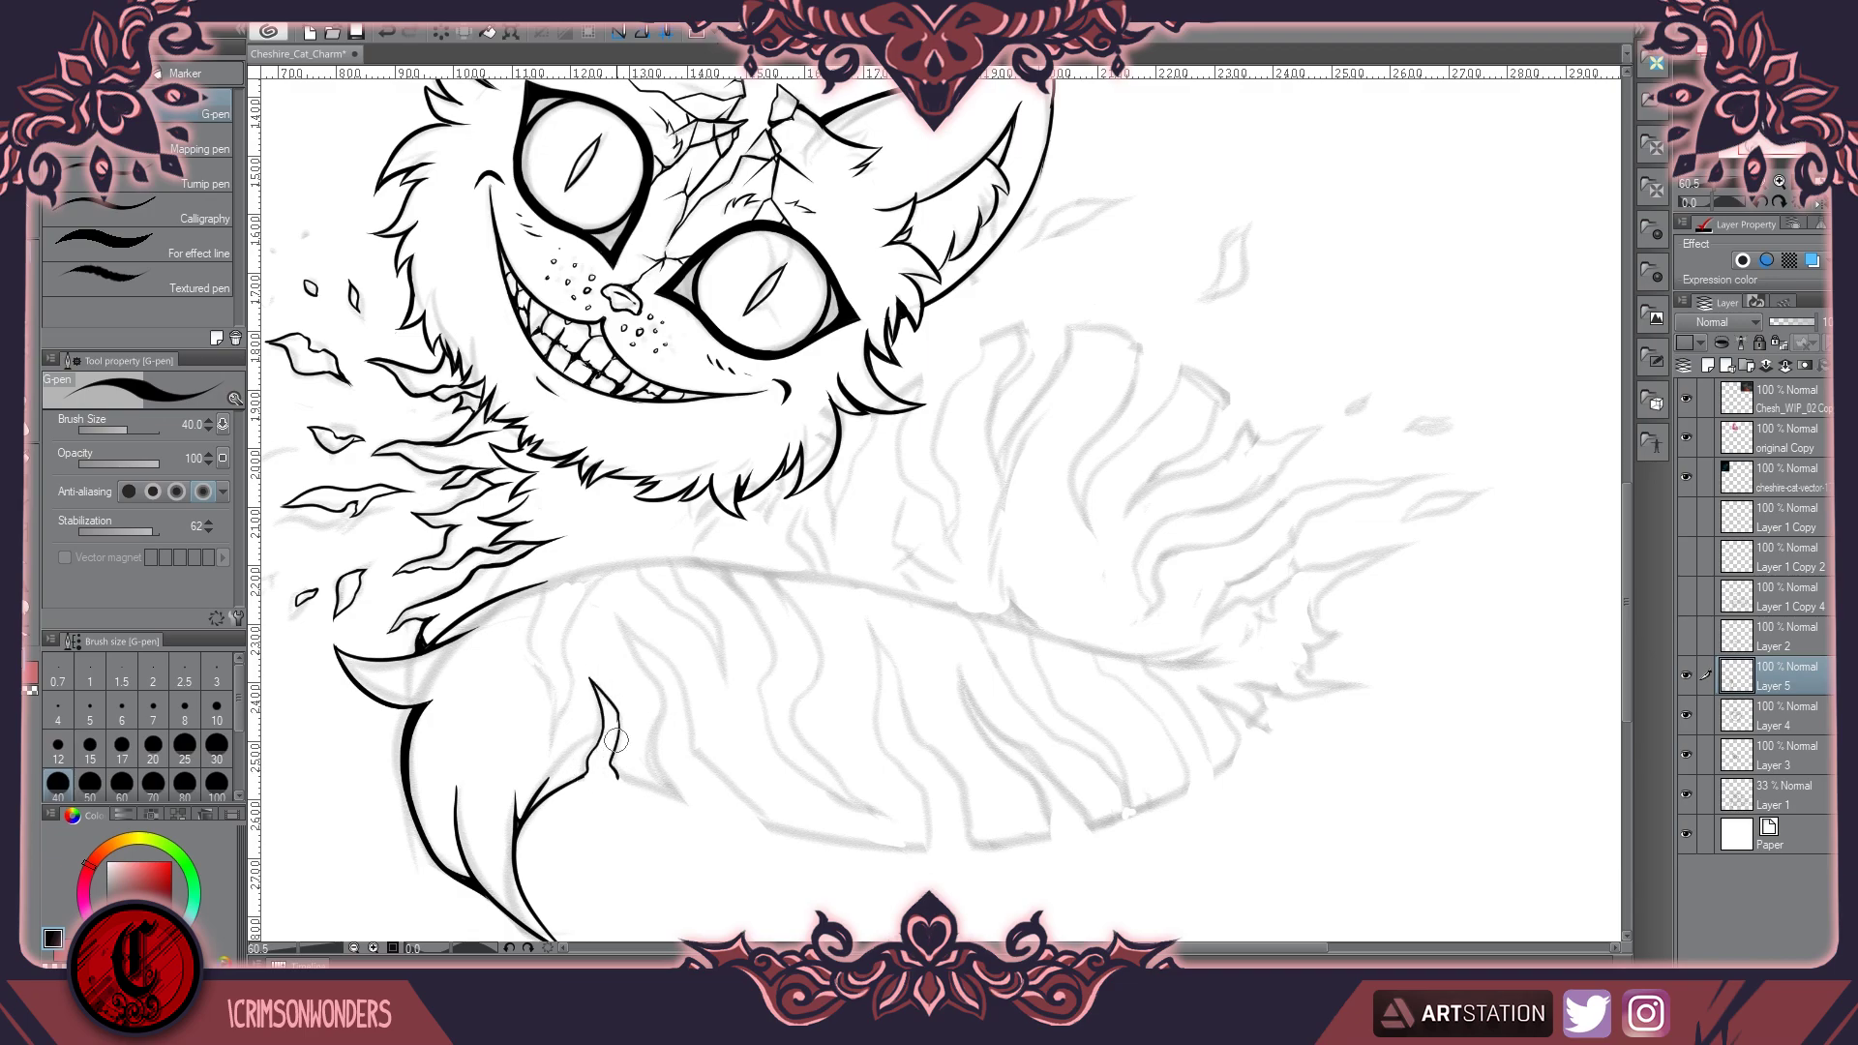
pyautogui.moveTo(572, 613); pyautogui.dragTo(866, 623)
pyautogui.moveTo(745, 612)
pyautogui.mouseDown()
pyautogui.moveTo(1278, 242)
pyautogui.moveTo(982, 415)
pyautogui.moveTo(717, 630)
pyautogui.moveTo(770, 415)
pyautogui.moveTo(722, 526)
pyautogui.moveTo(917, 693)
pyautogui.mouseUp()
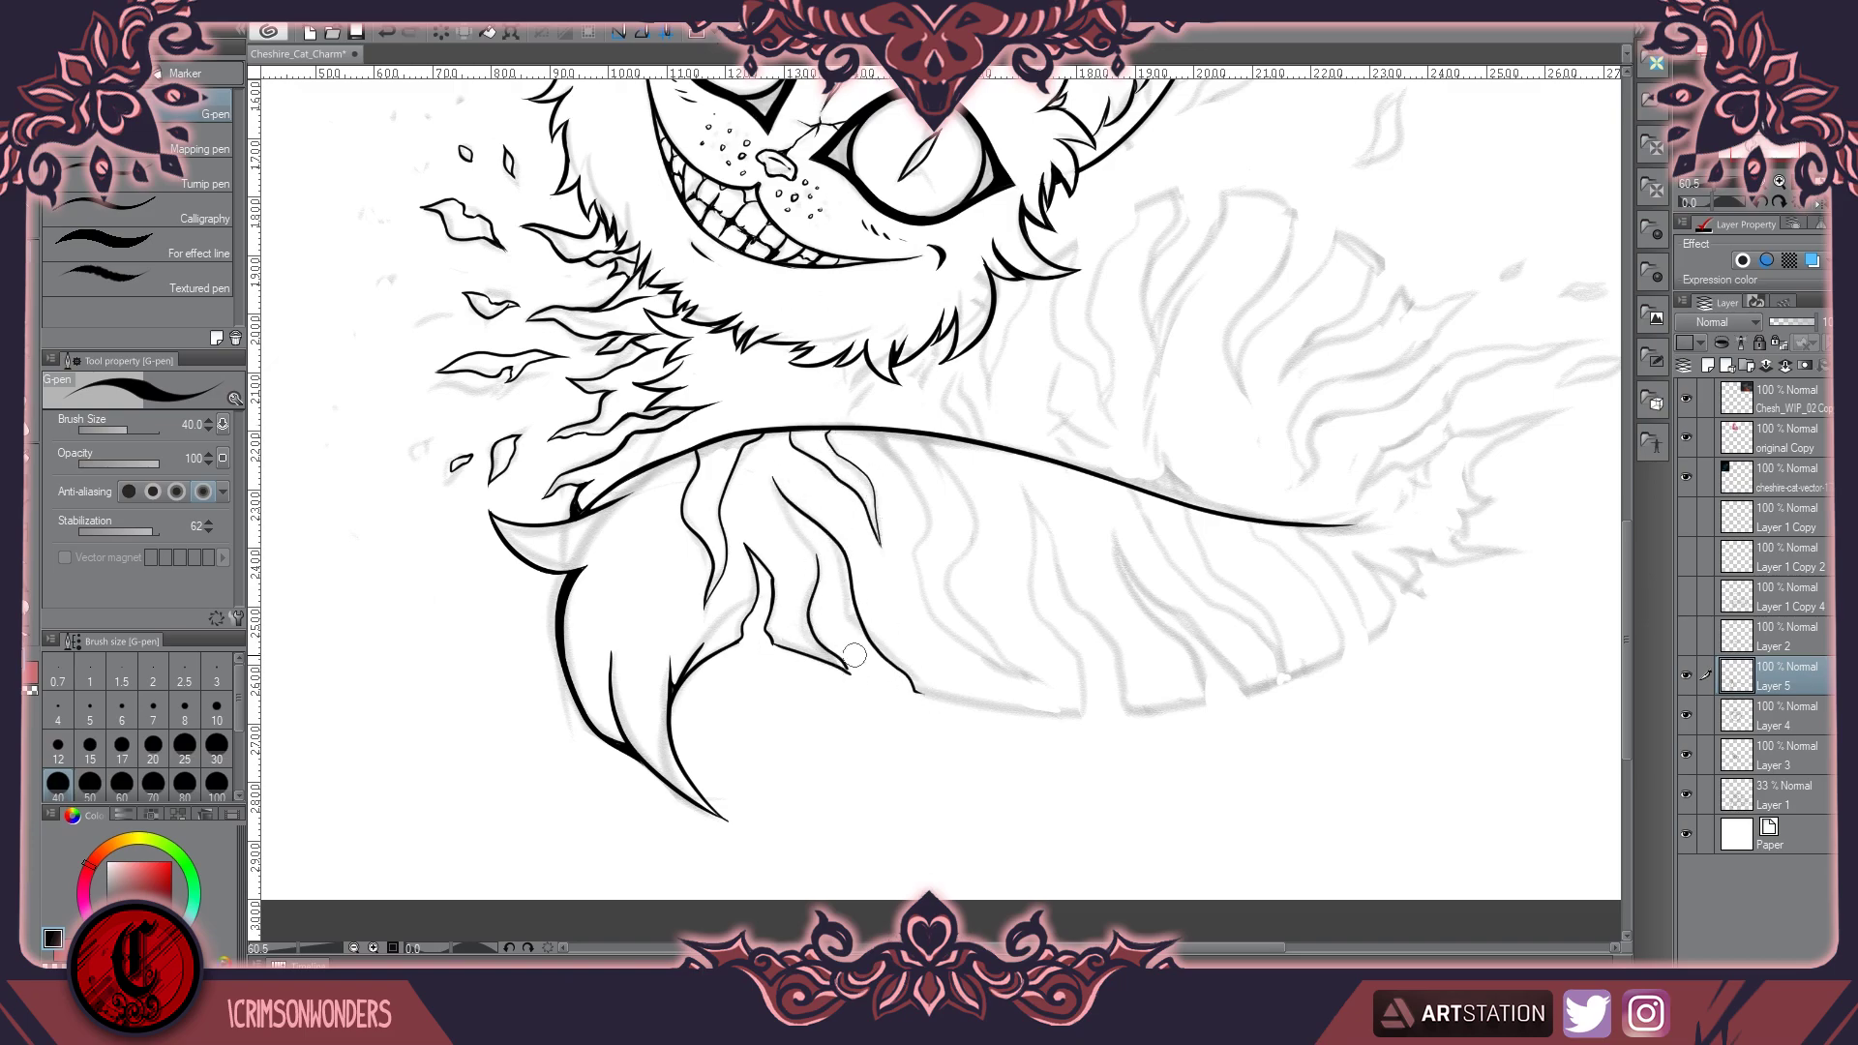
pyautogui.moveTo(648, 491); pyautogui.dragTo(465, 496)
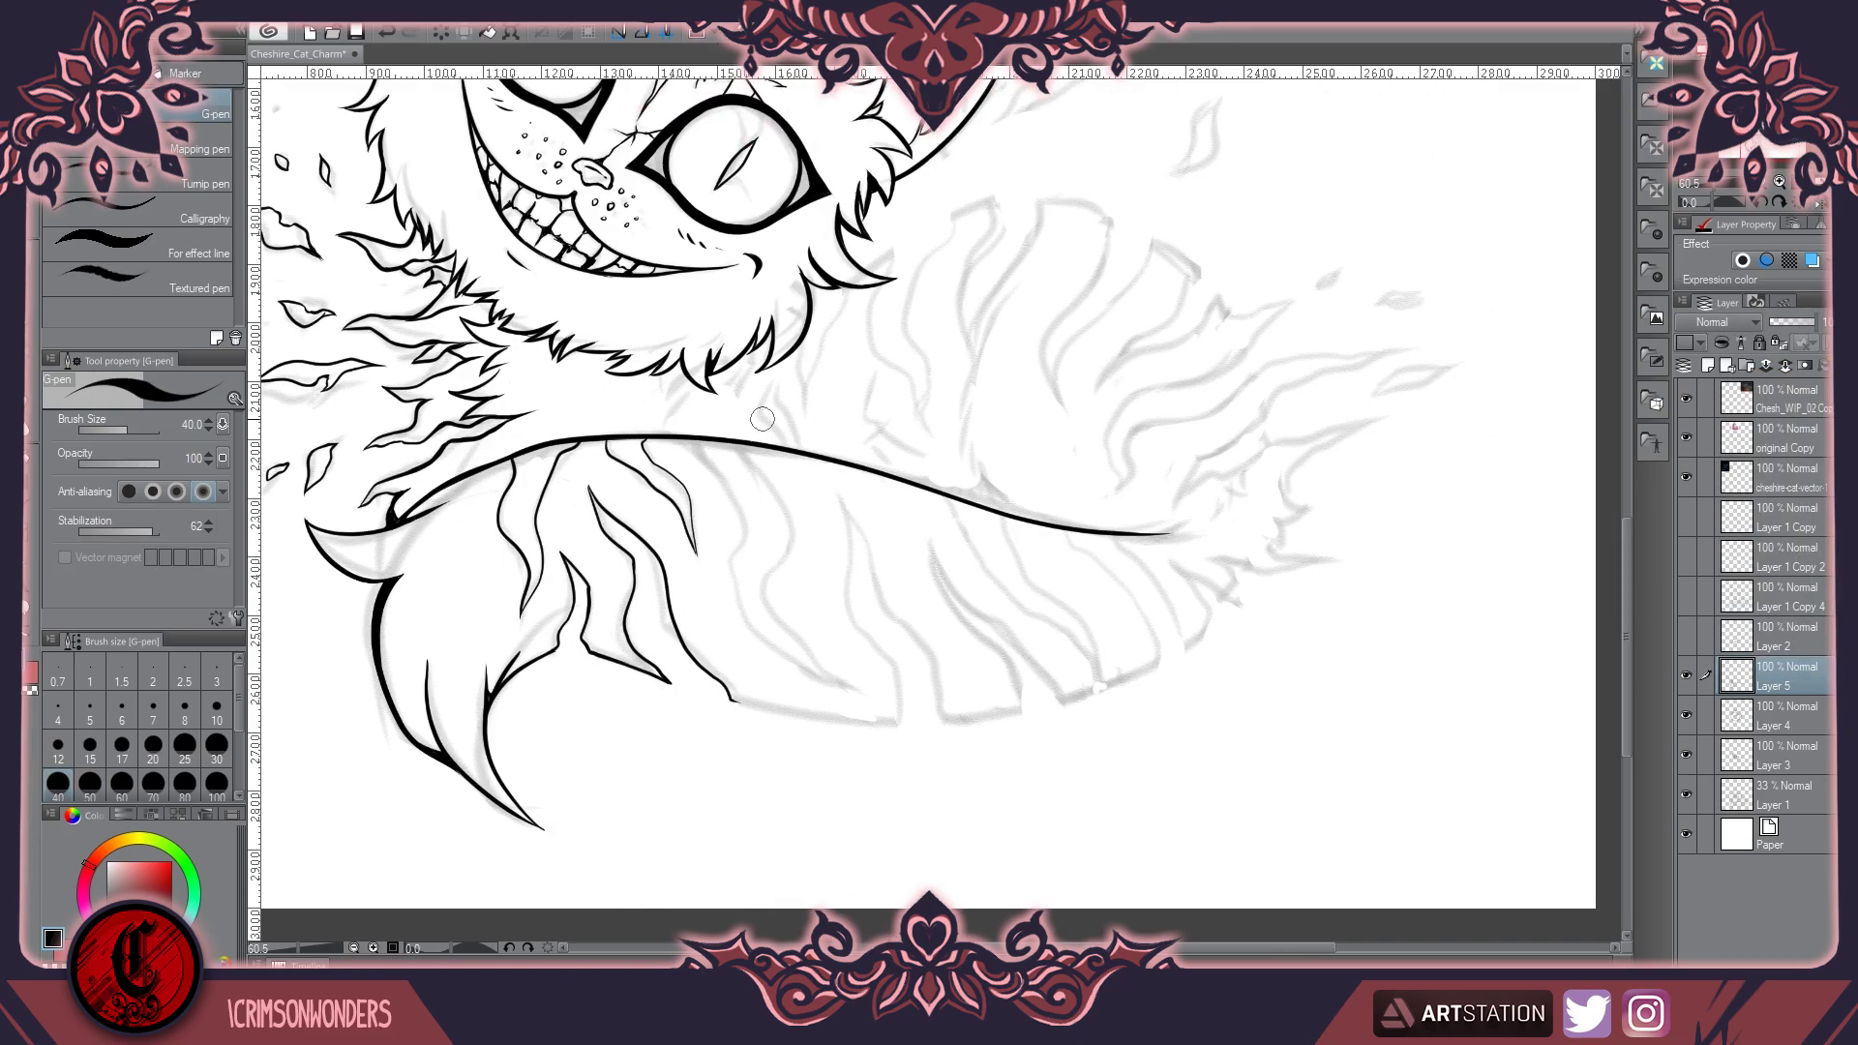
# Ink the next tail stripe and the ragged fur along the tail's lower edge, rotating the canvas as needed
pyautogui.moveTo(757, 451); pyautogui.dragTo(852, 689)
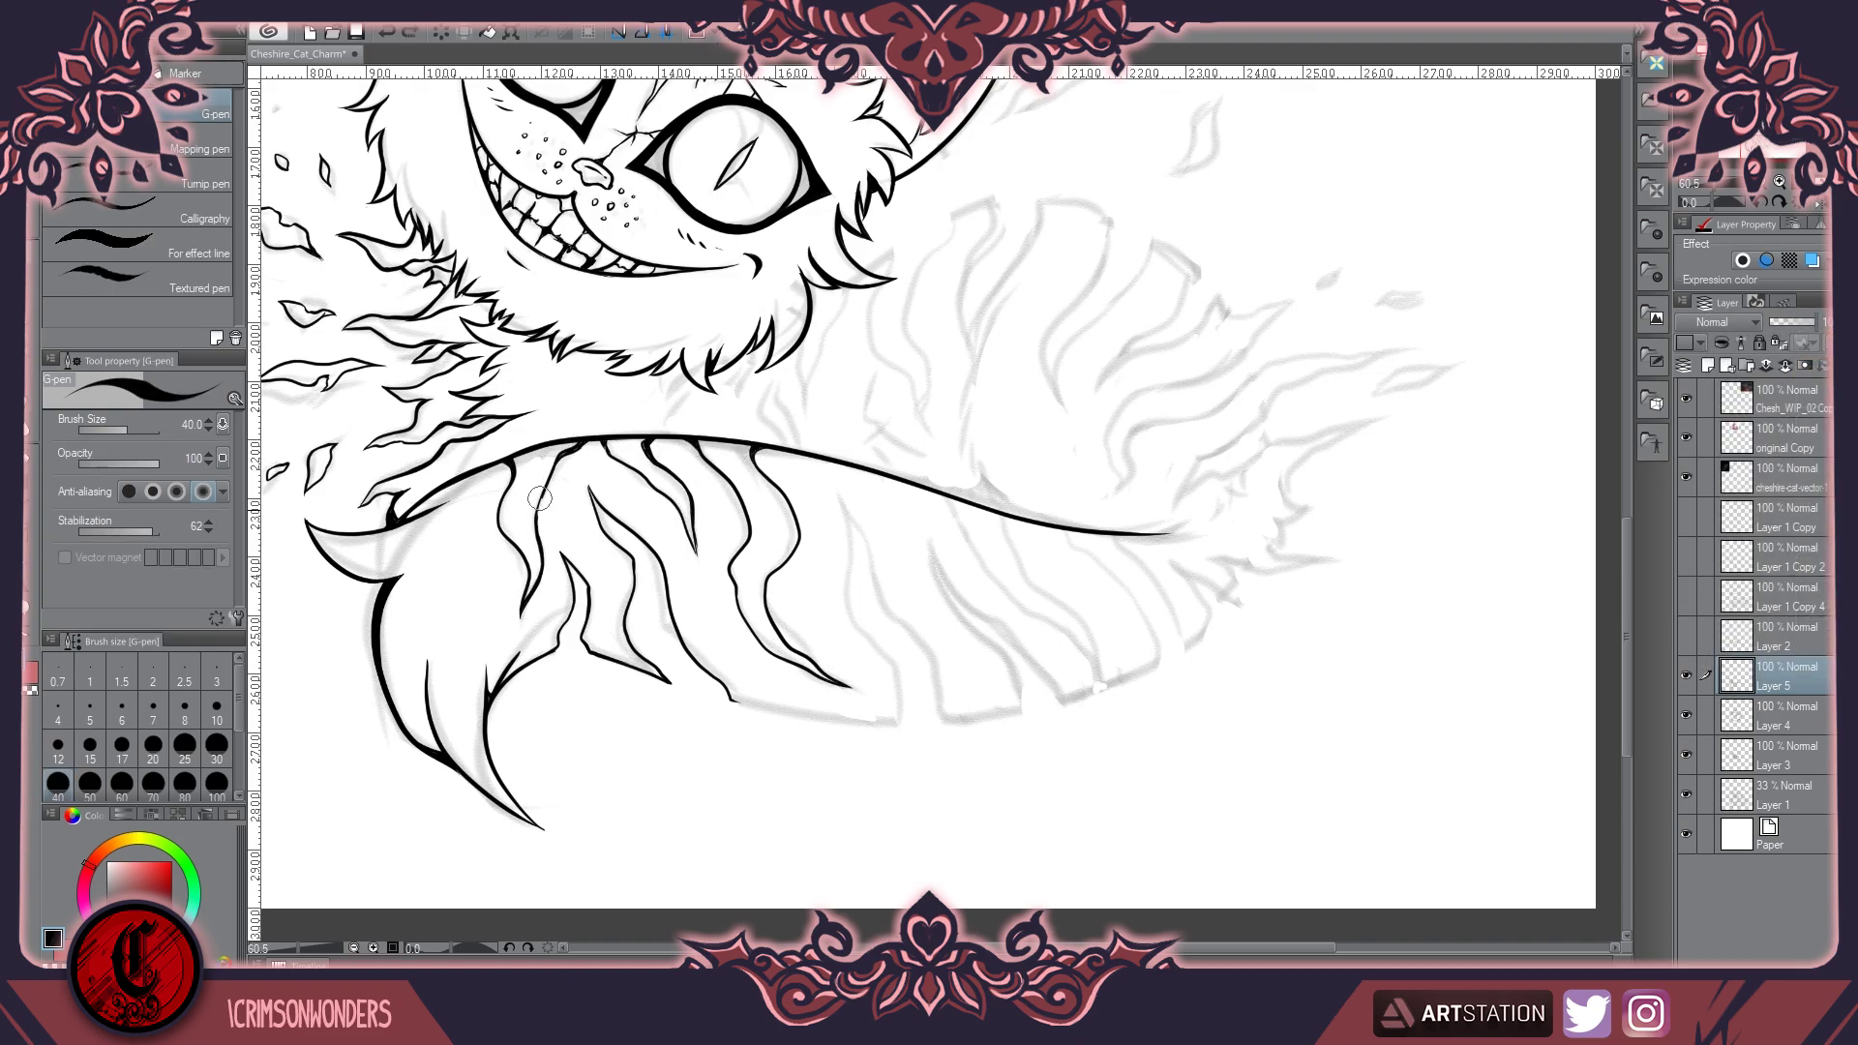
pyautogui.press('ctrl')
pyautogui.moveTo(850, 520); pyautogui.dragTo(929, 581)
pyautogui.moveTo(1074, 472); pyautogui.dragTo(968, 627)
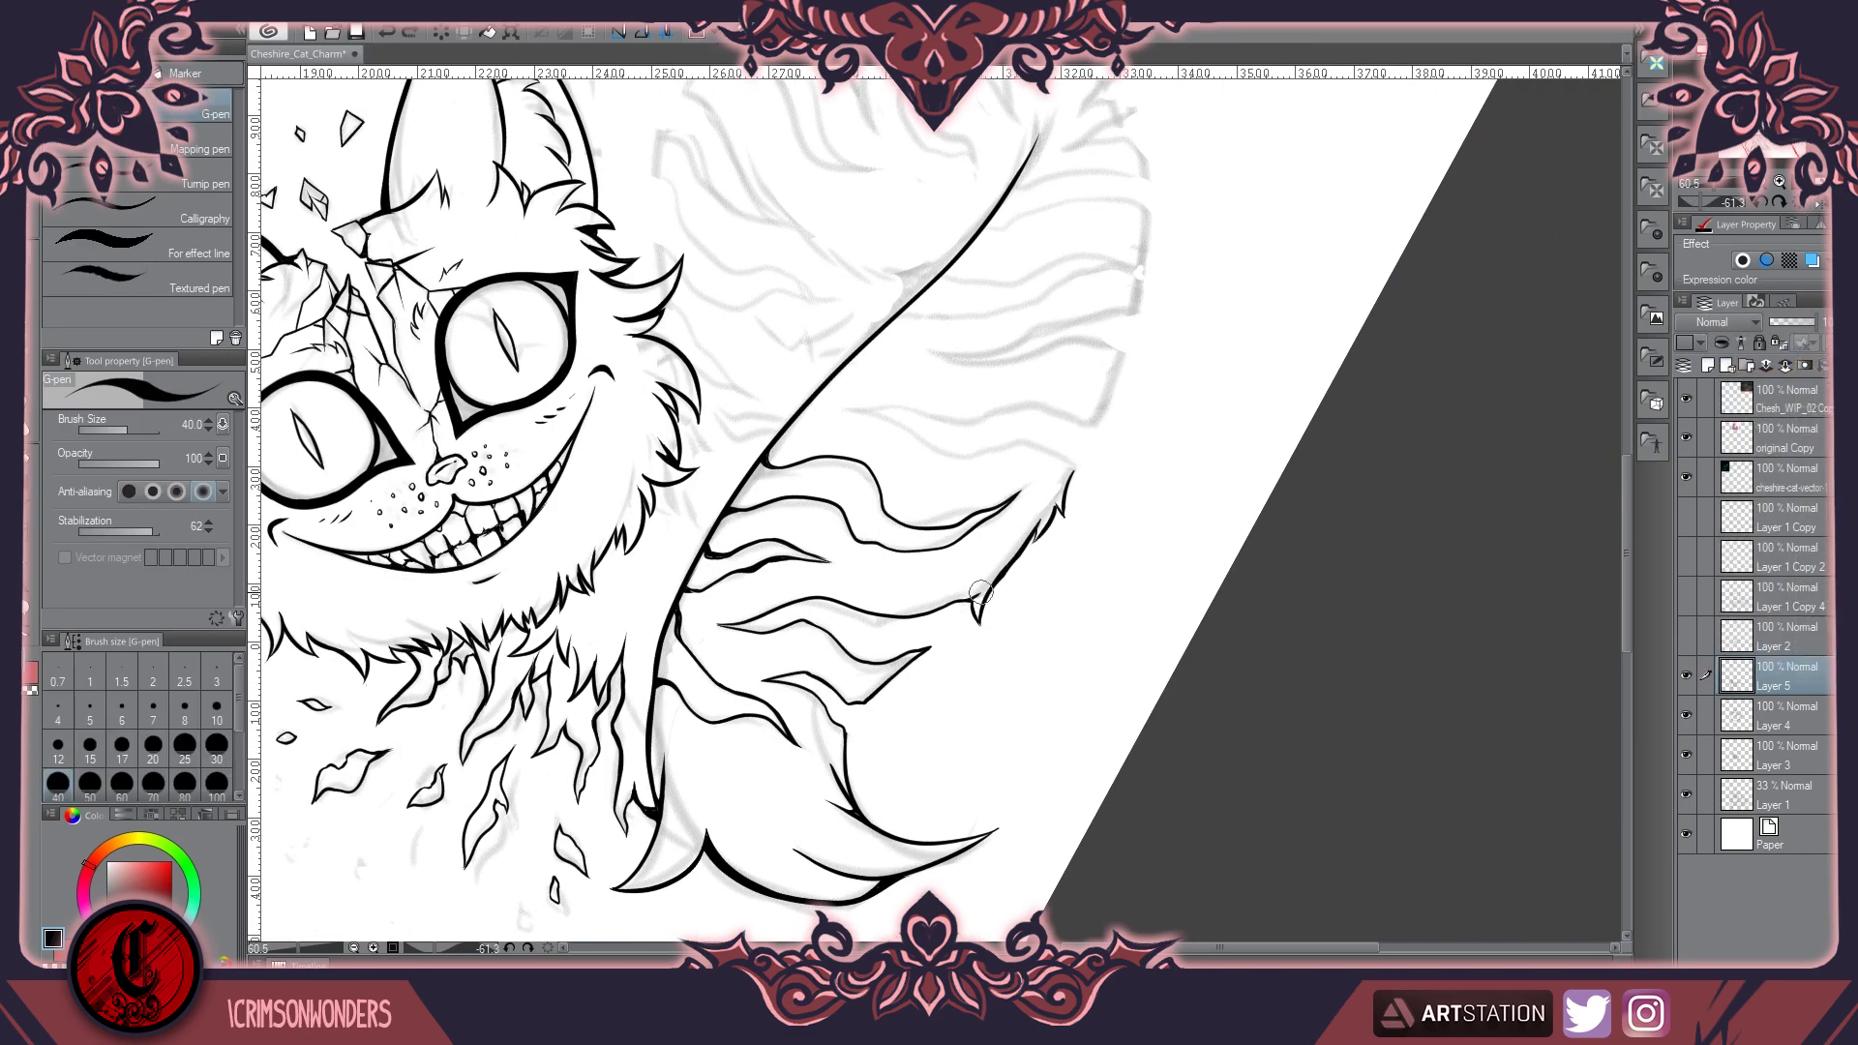
pyautogui.moveTo(1037, 545); pyautogui.dragTo(856, 676)
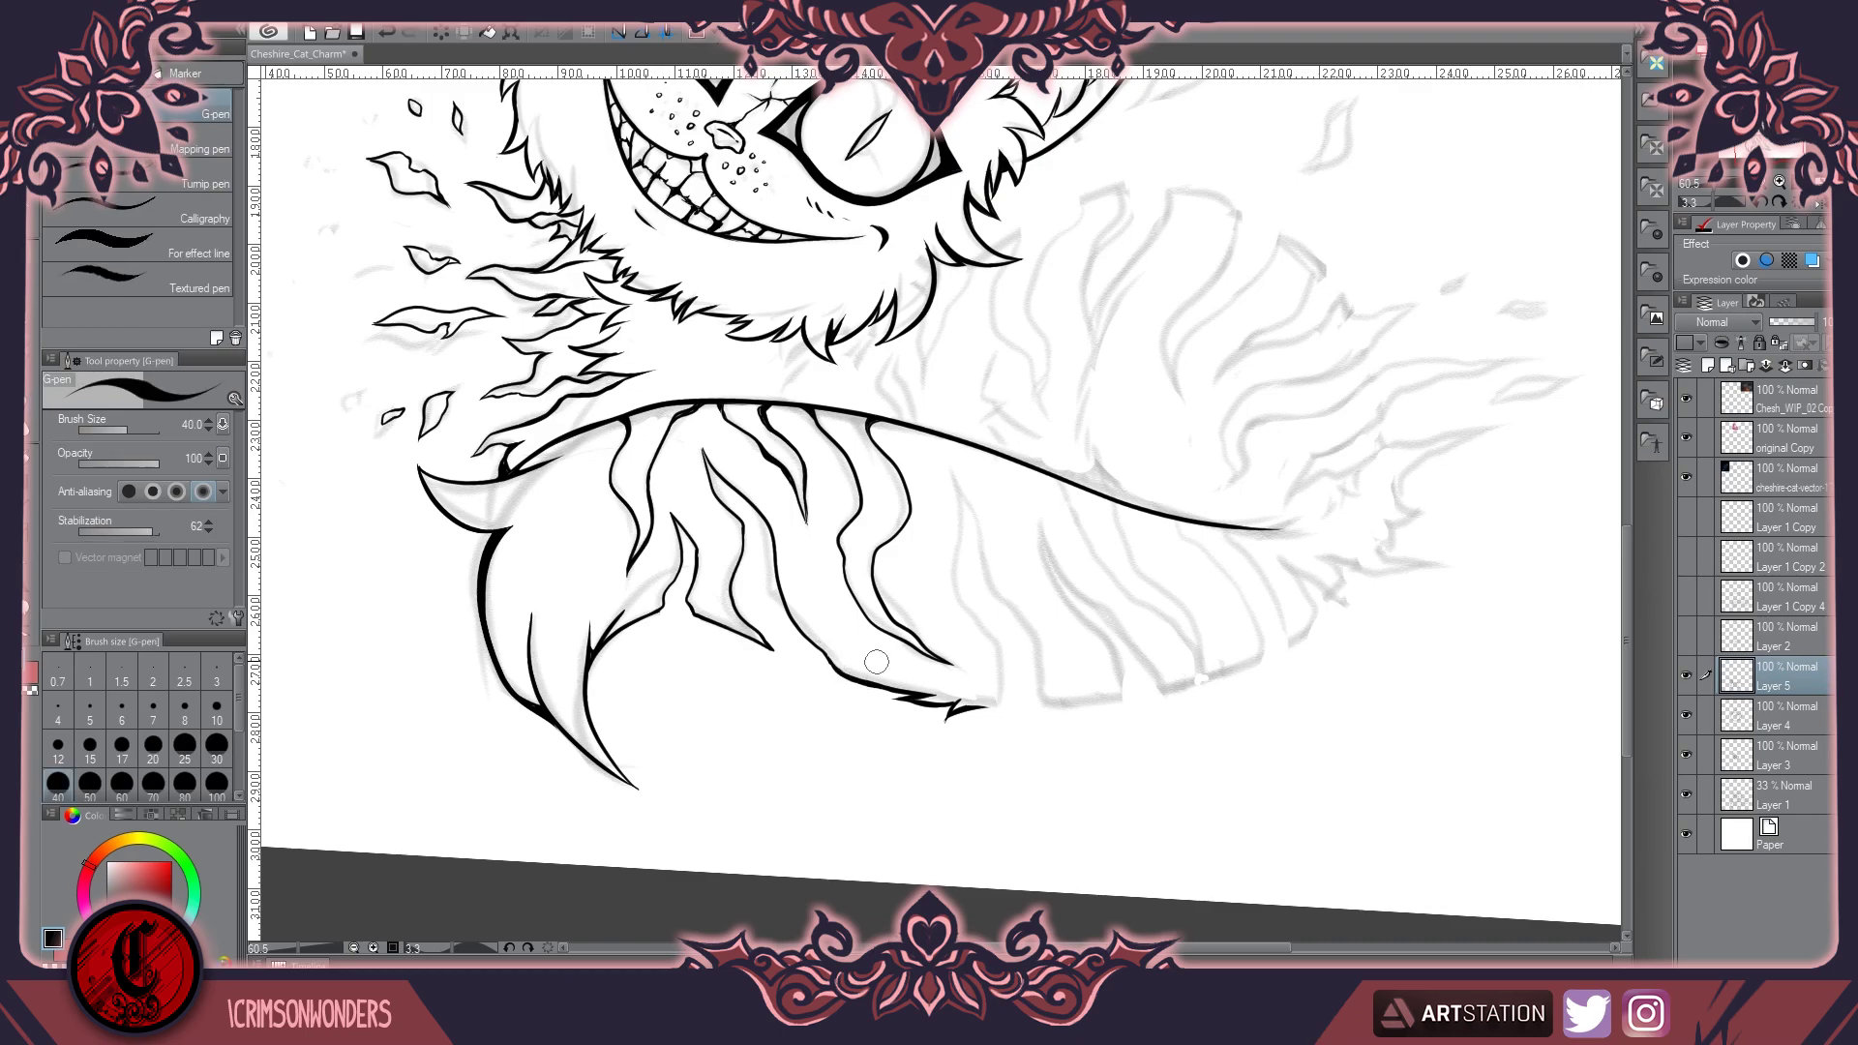
# Ink the remaining wide tail stripes with their closed lower ends, working from the middle towards the tattered end
pyautogui.moveTo(960, 540)
pyautogui.mouseDown()
pyautogui.moveTo(971, 703)
pyautogui.moveTo(1009, 689)
pyautogui.mouseUp()
pyautogui.moveTo(952, 462)
pyautogui.mouseDown()
pyautogui.moveTo(971, 534)
pyautogui.moveTo(1017, 529)
pyautogui.moveTo(1026, 488)
pyautogui.mouseUp()
pyautogui.moveTo(968, 465); pyautogui.dragTo(717, 532)
pyautogui.scroll(3, 717, 532)
pyautogui.moveTo(953, 508); pyautogui.dragTo(1118, 695)
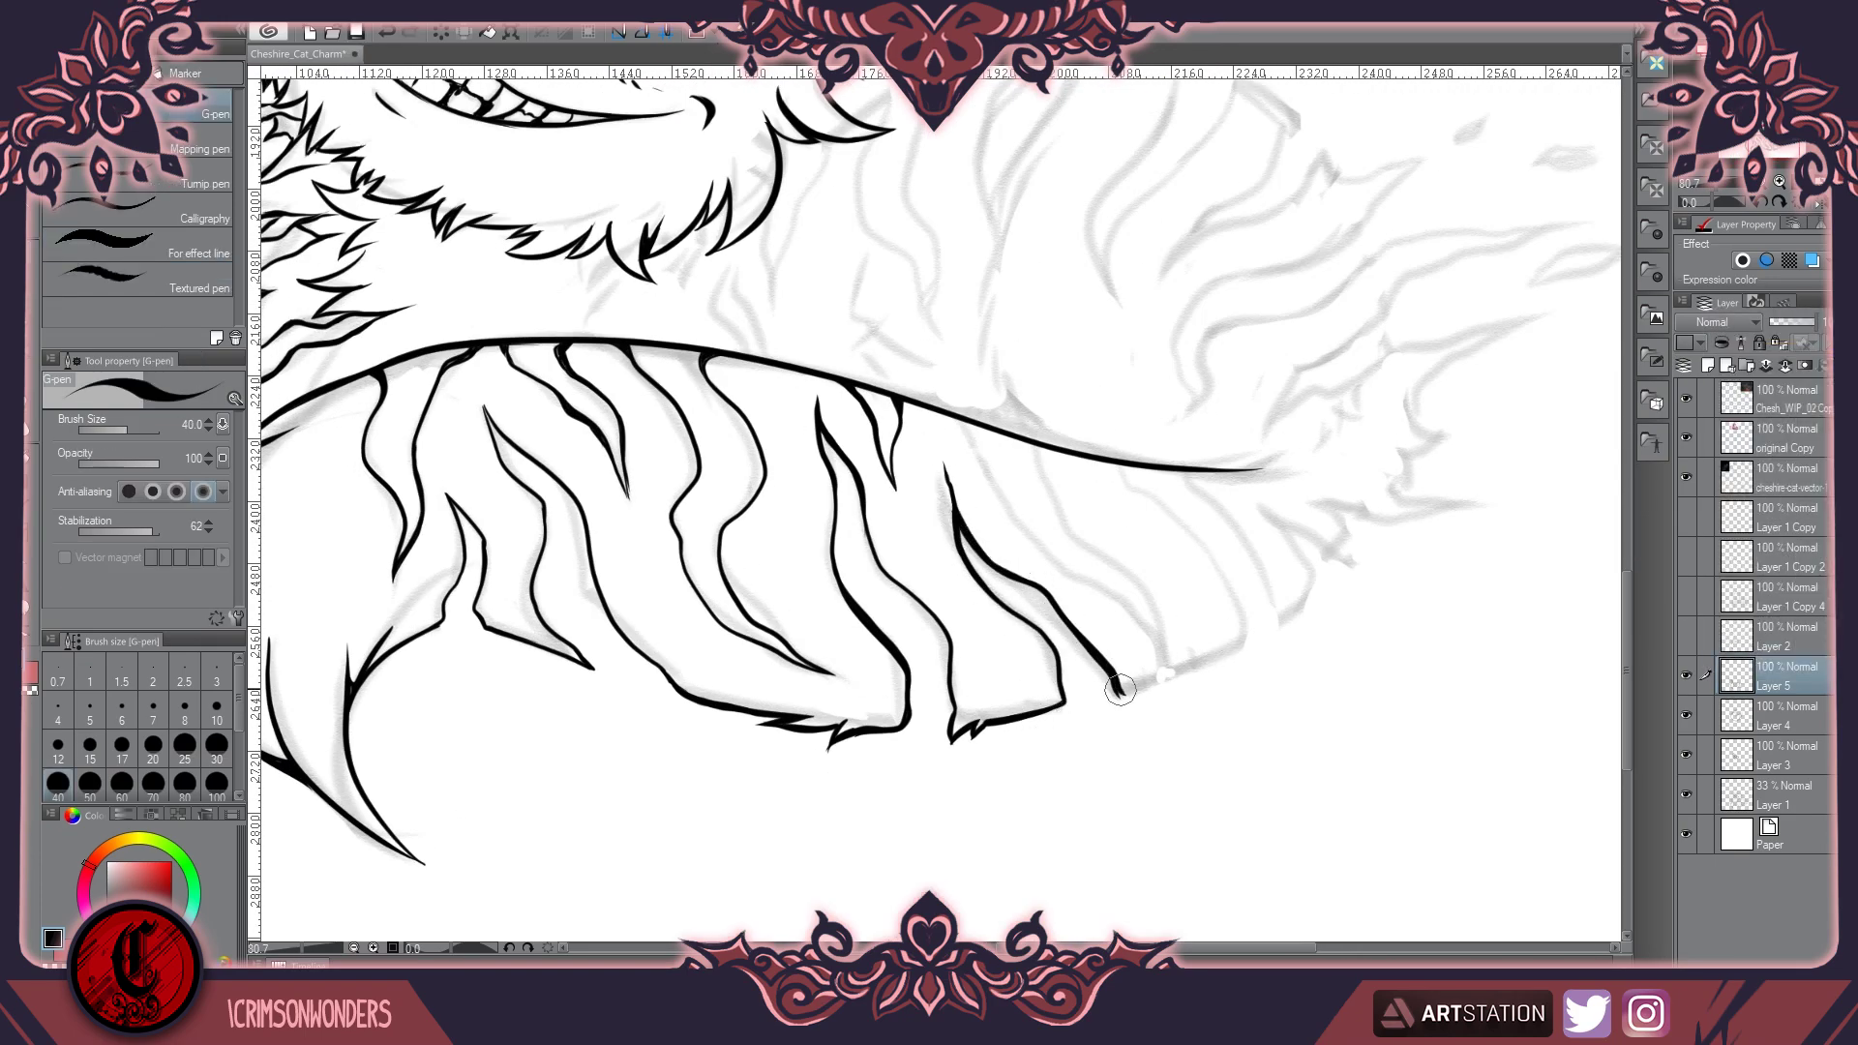
pyautogui.moveTo(1115, 466); pyautogui.dragTo(1244, 619)
pyautogui.moveTo(1031, 445); pyautogui.dragTo(1163, 670)
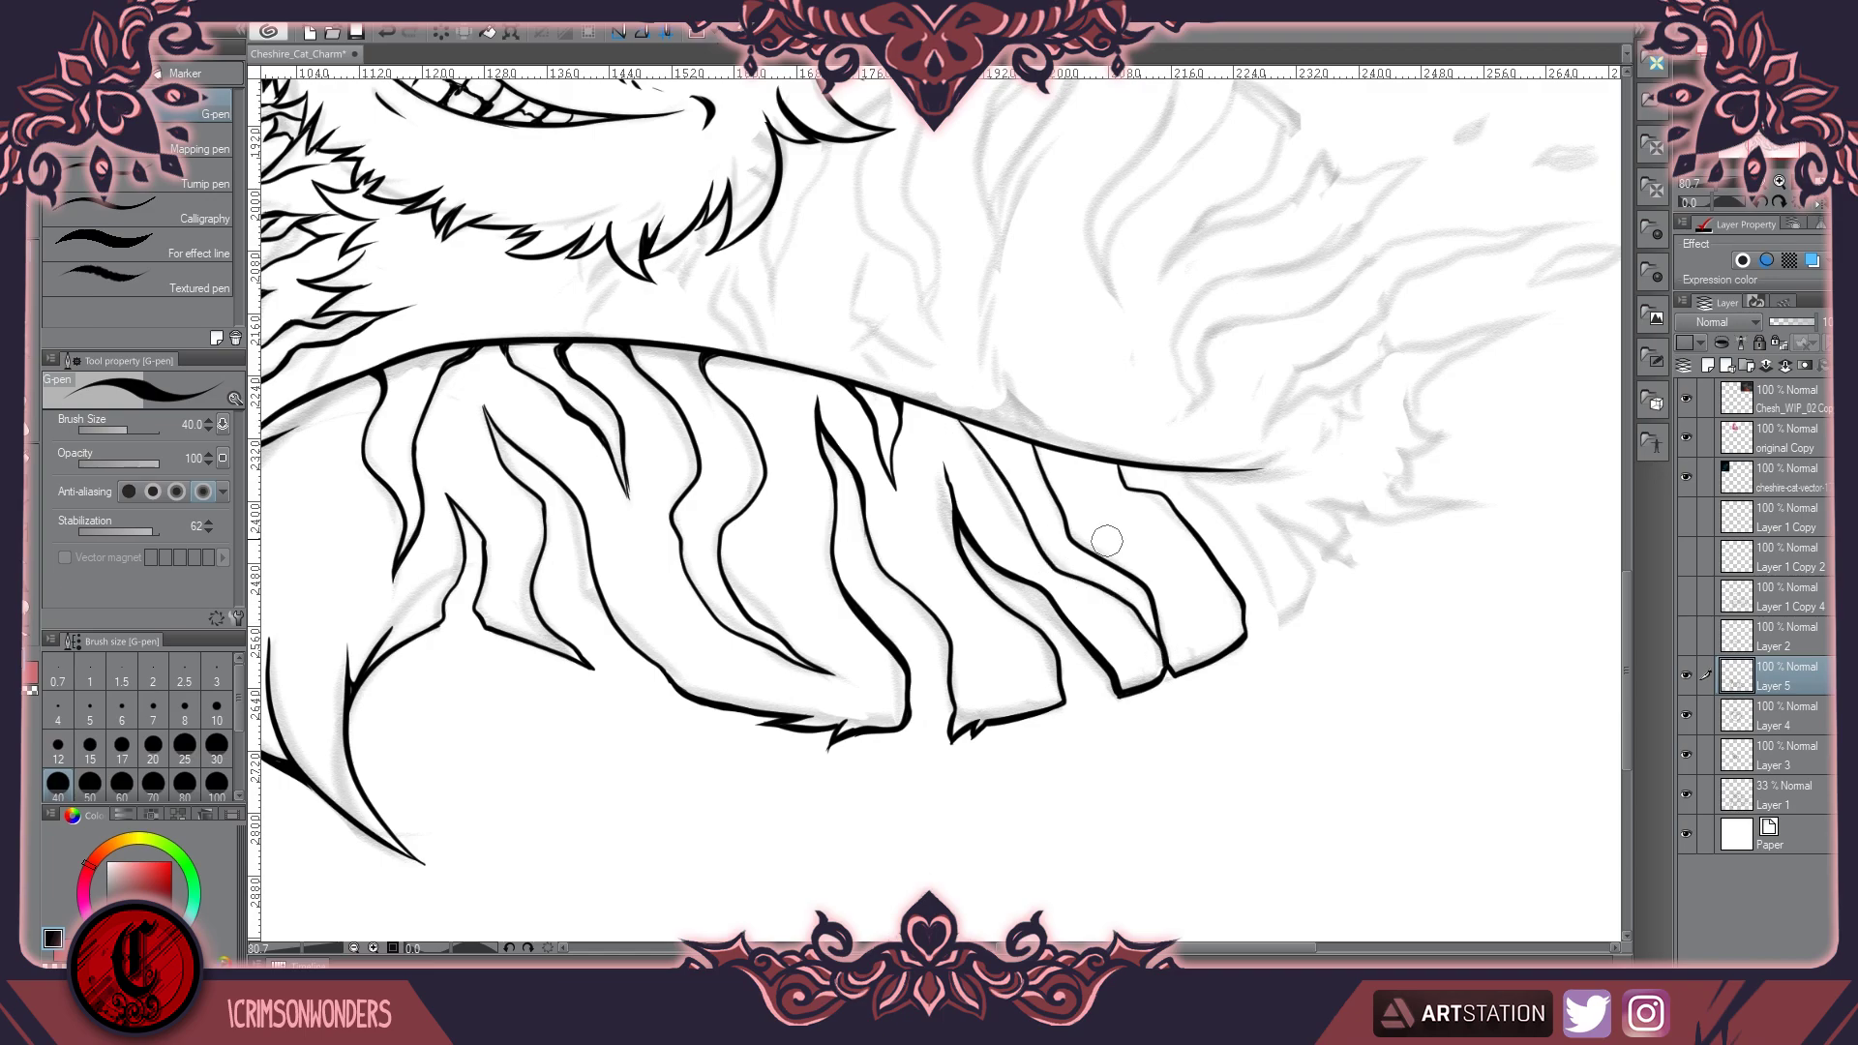
# Ink the tattered, splintered strands at the far end of the tail and join them to its upper edge
pyautogui.scroll(-1, 961, 421)
pyautogui.moveTo(987, 597); pyautogui.dragTo(1028, 678)
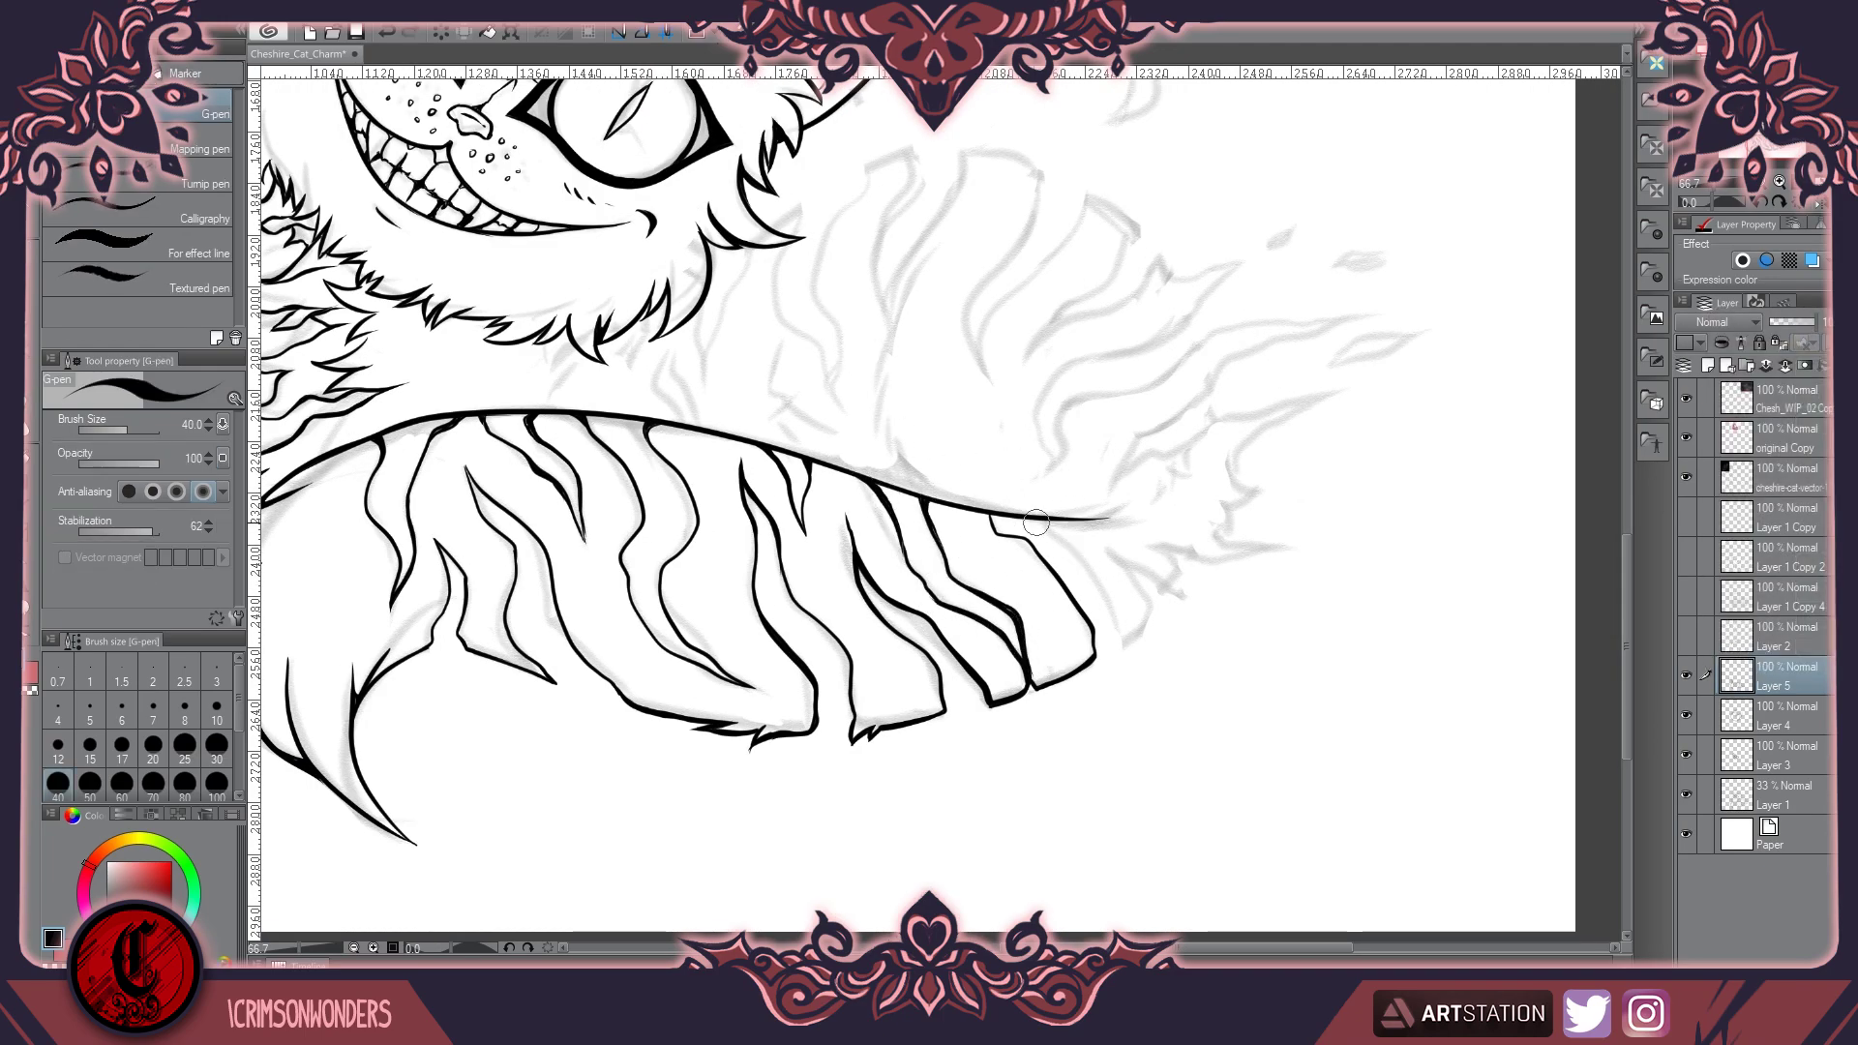
pyautogui.moveTo(1148, 618)
pyautogui.mouseDown()
pyautogui.moveTo(1131, 545)
pyautogui.moveTo(1304, 547)
pyautogui.mouseUp()
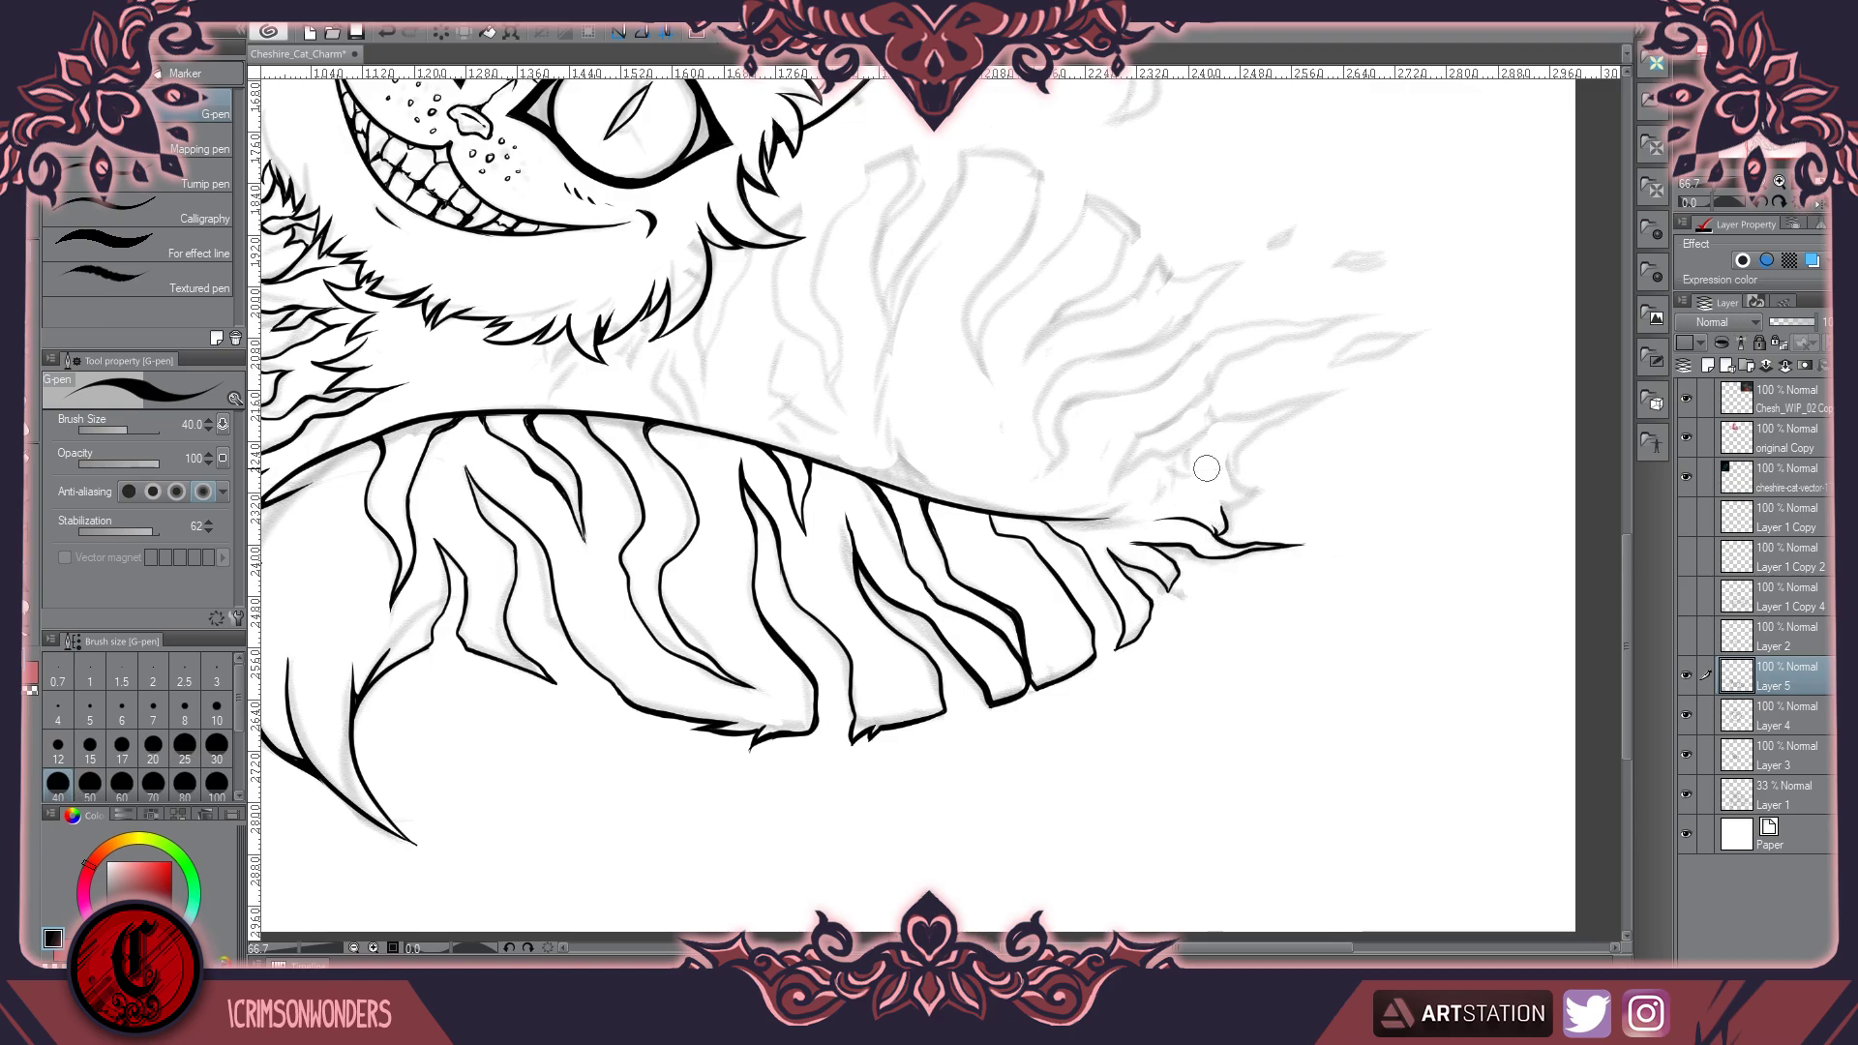
pyautogui.moveTo(1052, 518)
pyautogui.mouseDown()
pyautogui.moveTo(1158, 497)
pyautogui.moveTo(1049, 522)
pyautogui.moveTo(1083, 544)
pyautogui.mouseUp()
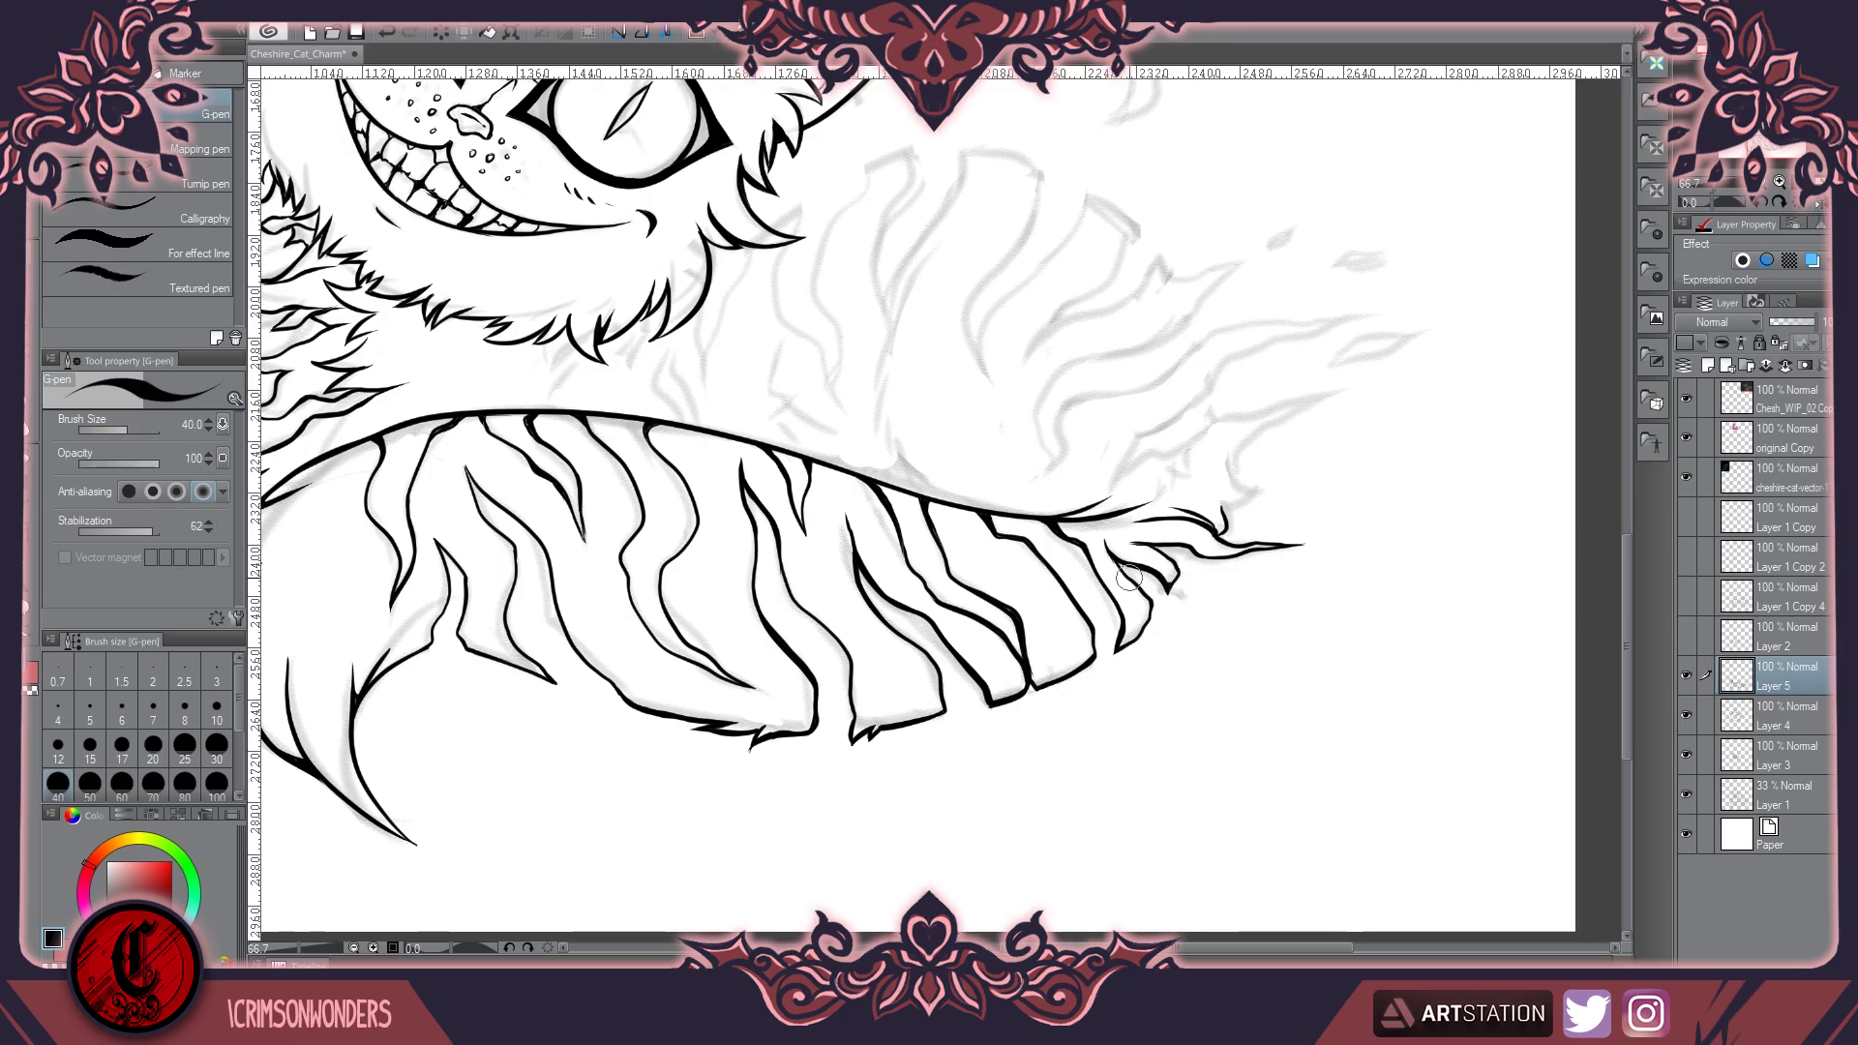
# Go over the inked tail stripes to thicken their lines and the joints with the upper edge
pyautogui.scroll(1, 1108, 544)
pyautogui.scroll(-1, 1109, 544)
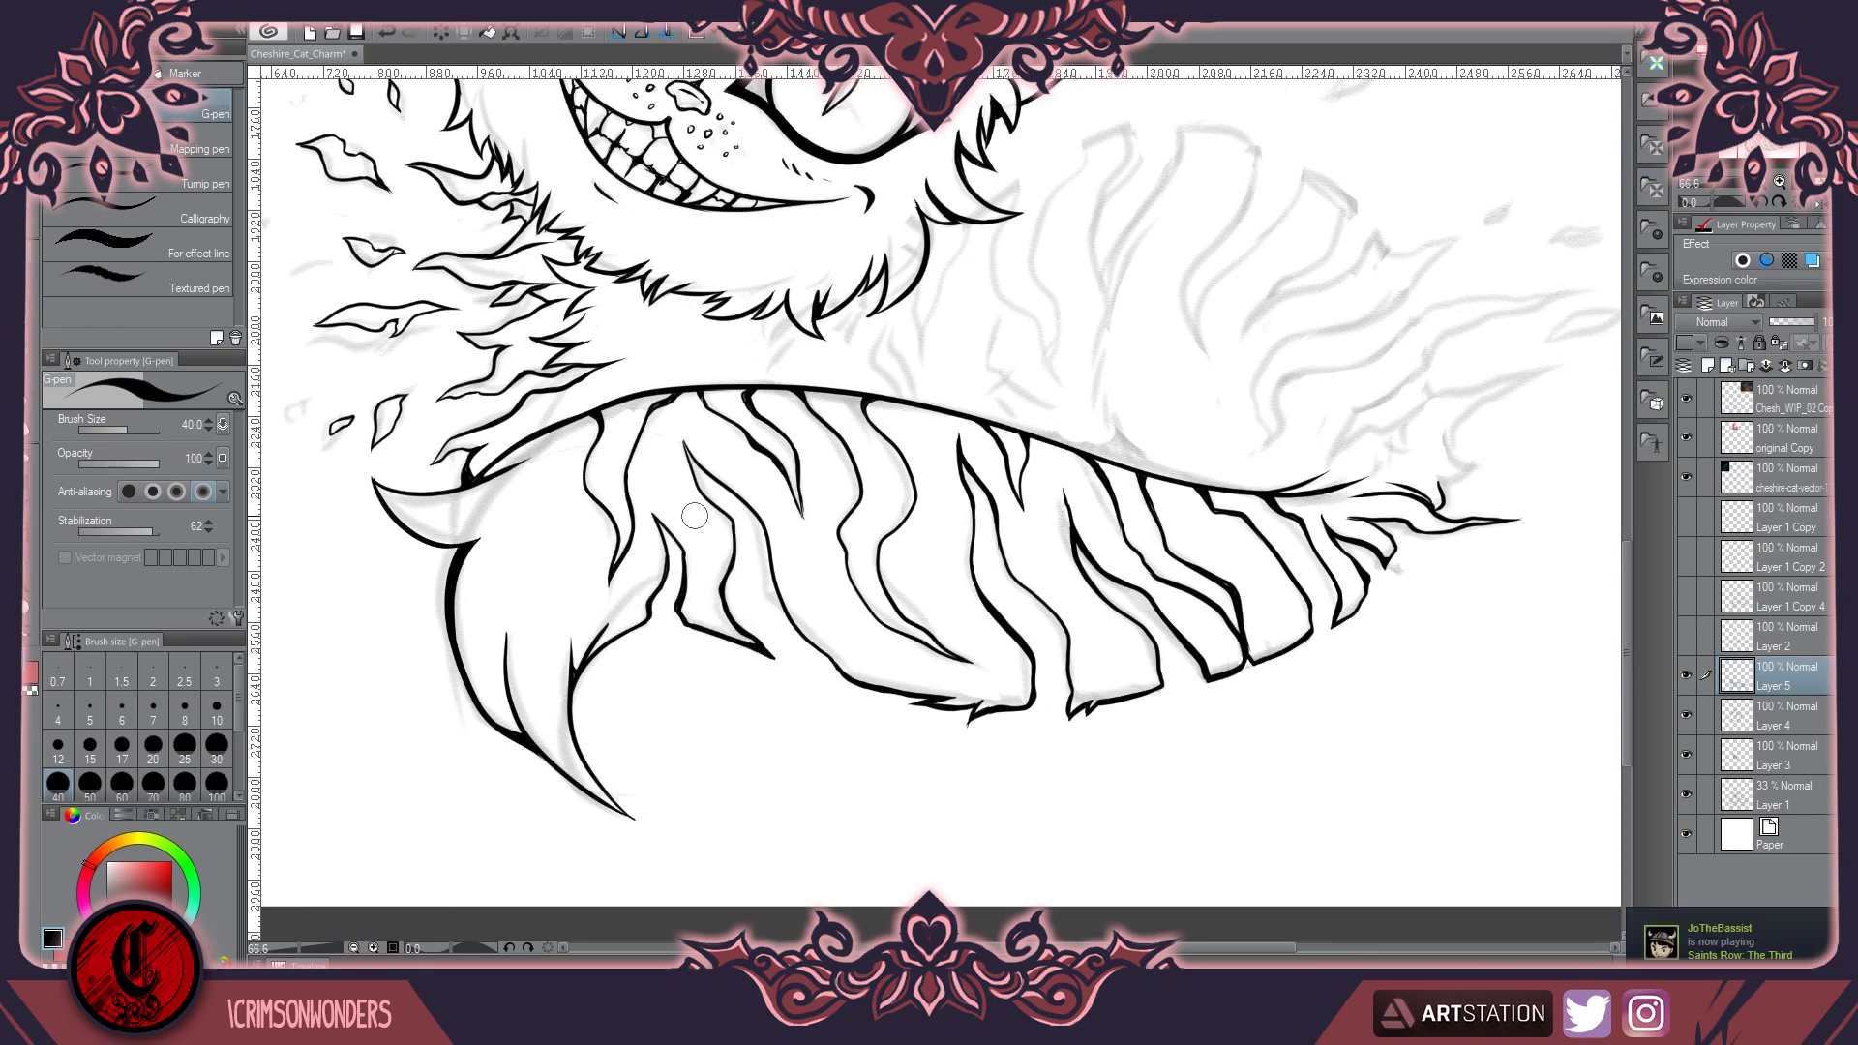
pyautogui.scroll(-4, 680, 591)
pyautogui.scroll(4, 615, 537)
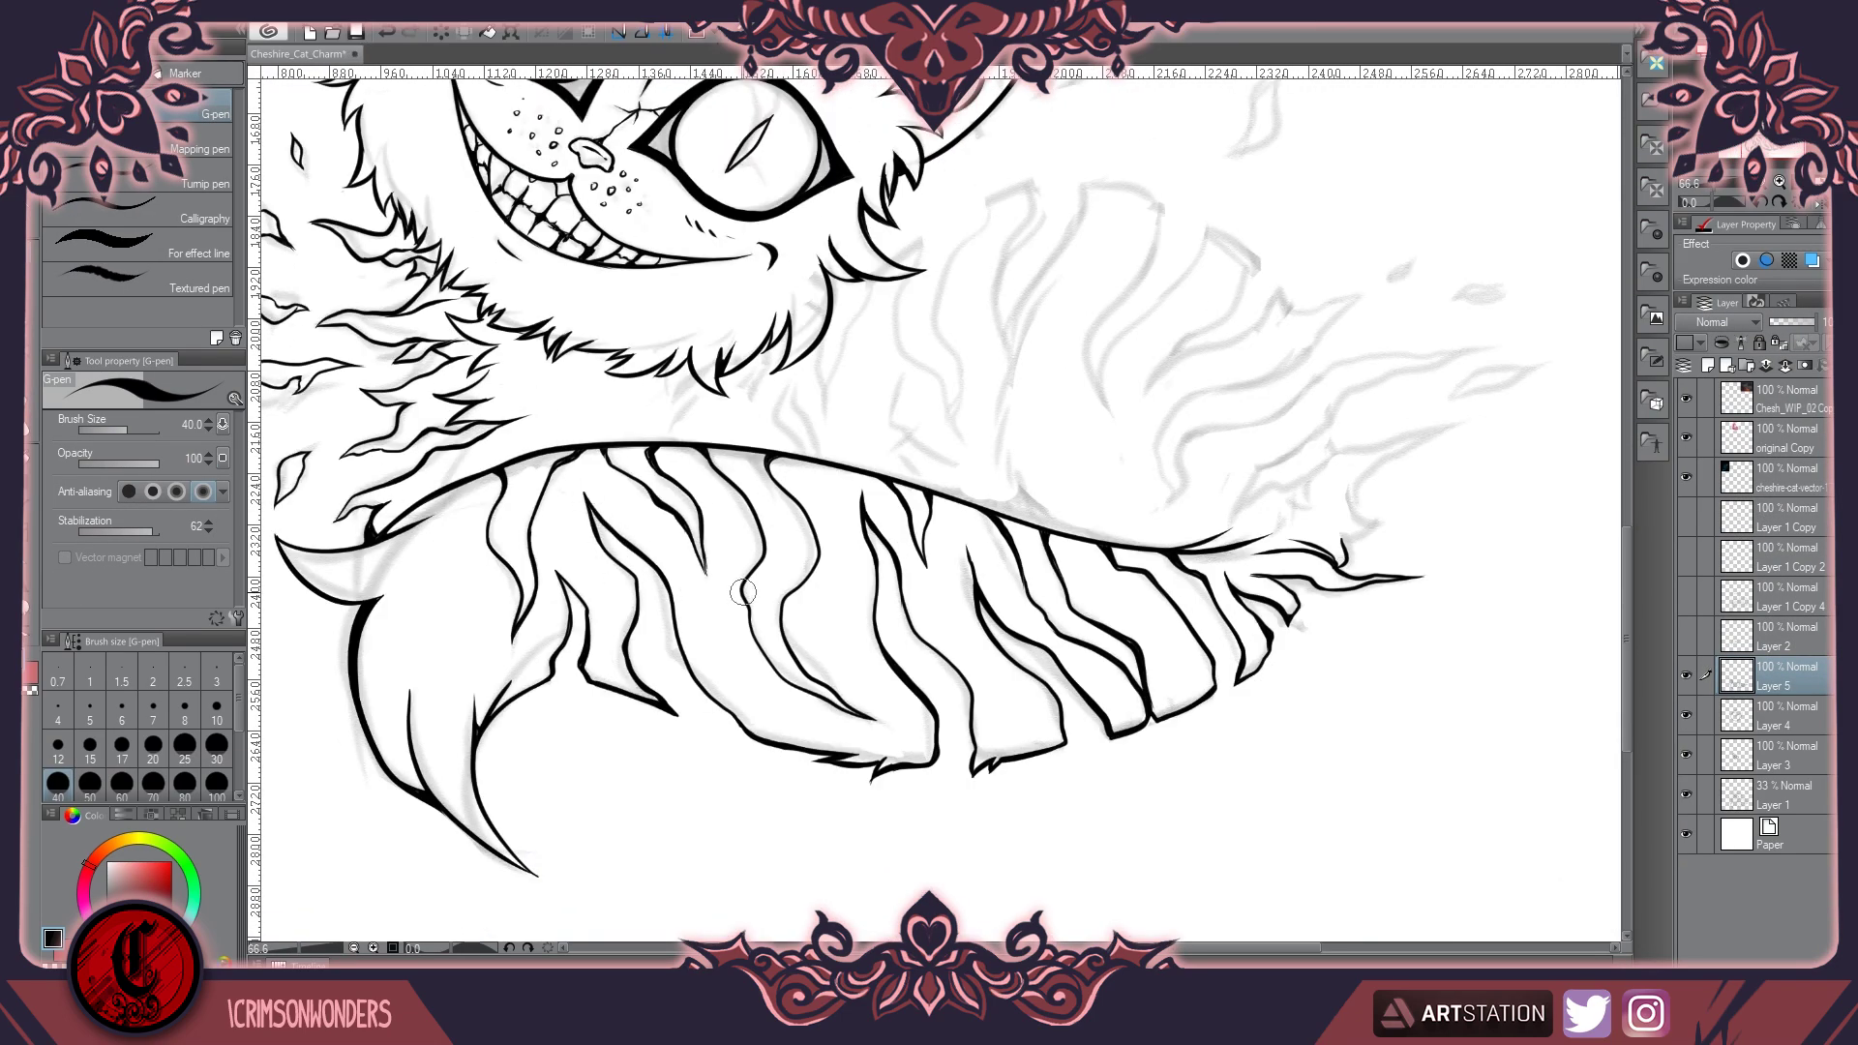
pyautogui.scroll(-3, 816, 559)
pyautogui.scroll(1, 780, 359)
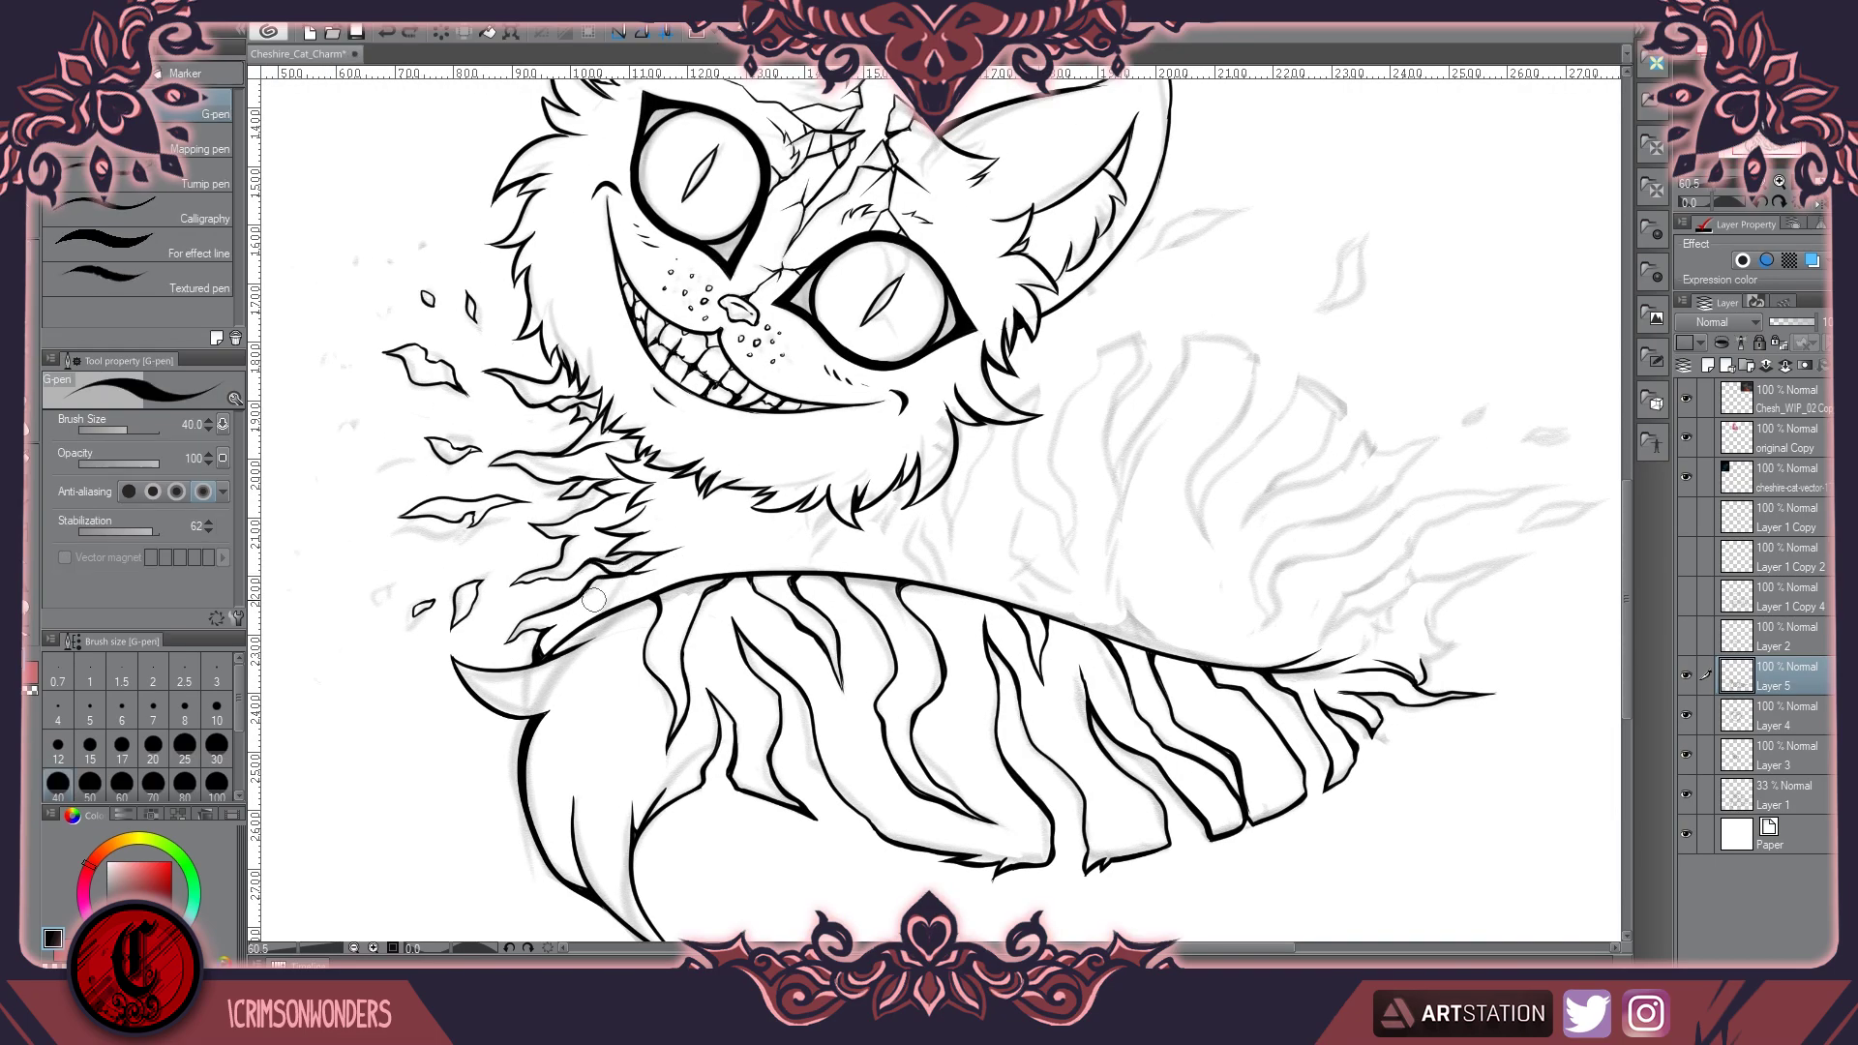
pyautogui.scroll(3, 780, 359)
pyautogui.scroll(-2, 1051, 544)
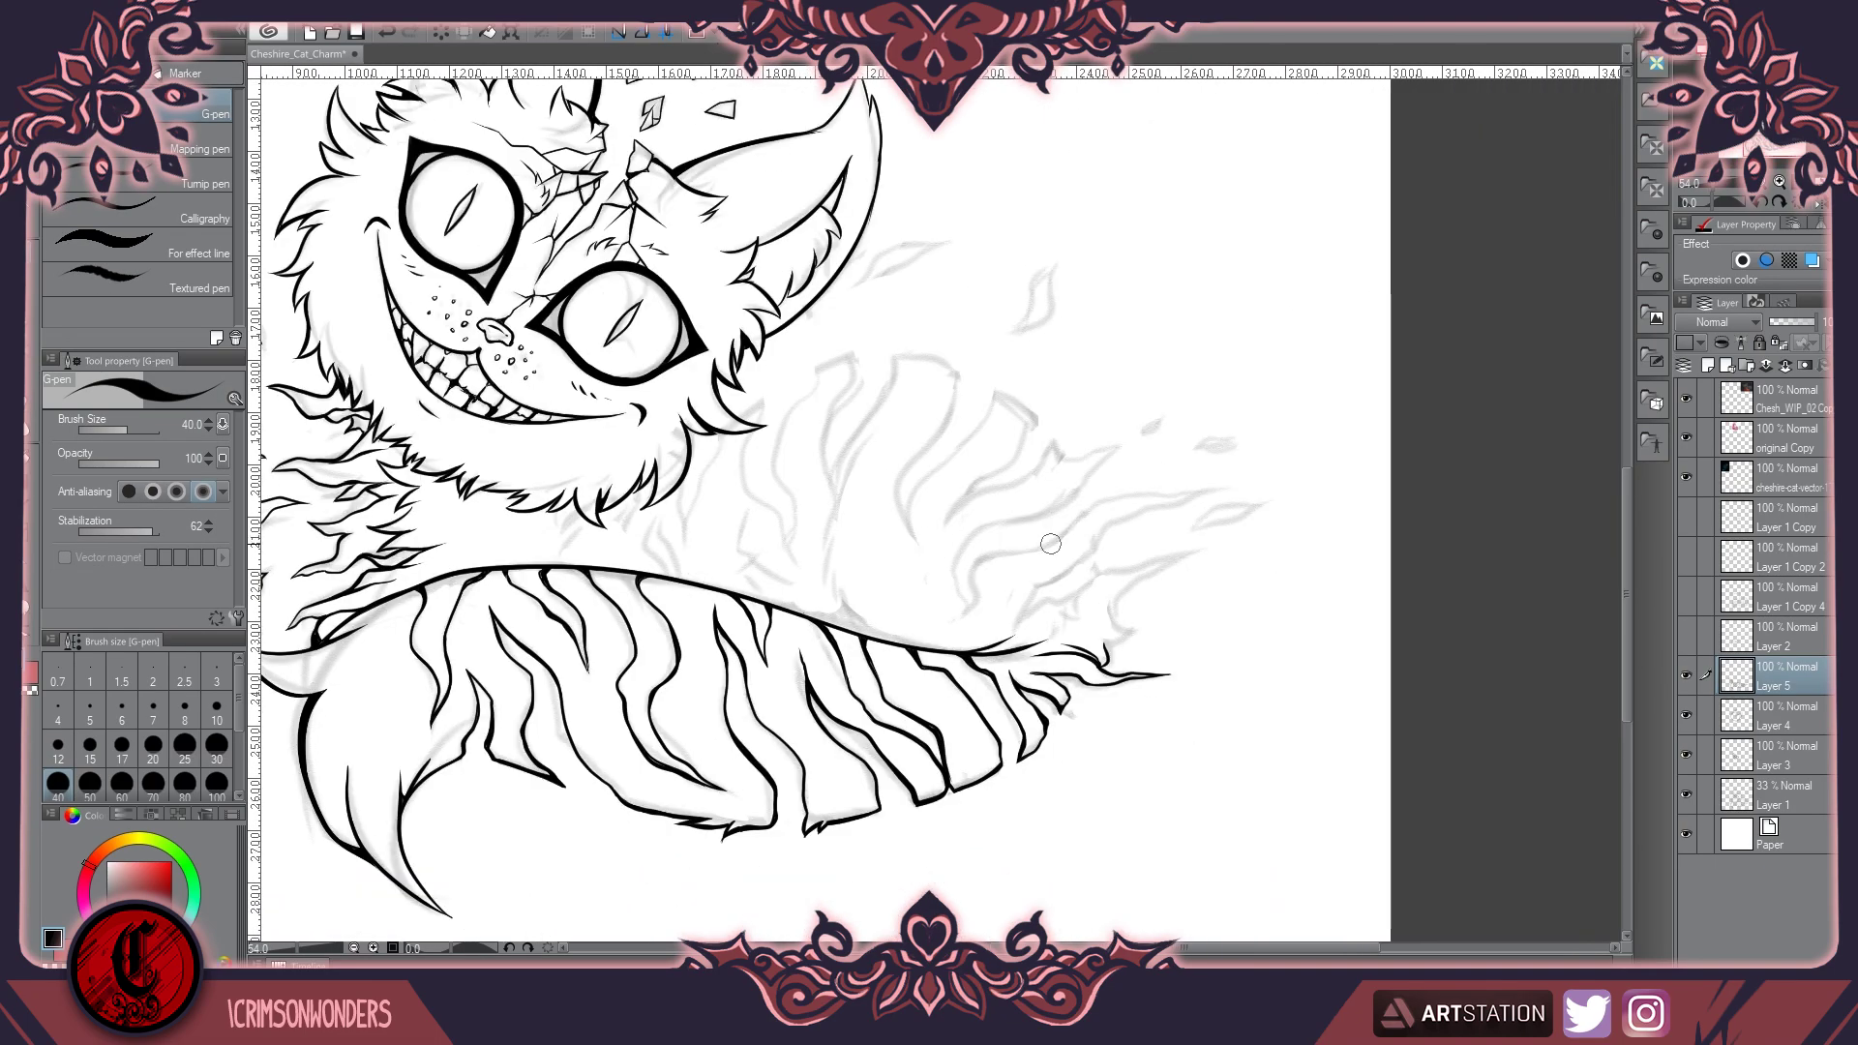
# Ink the striped, shredded body behind the tail, from its tattered end back to the fur under the head
pyautogui.moveTo(954, 370)
pyautogui.mouseDown()
pyautogui.moveTo(921, 571)
pyautogui.moveTo(991, 405)
pyautogui.moveTo(1038, 418)
pyautogui.mouseUp()
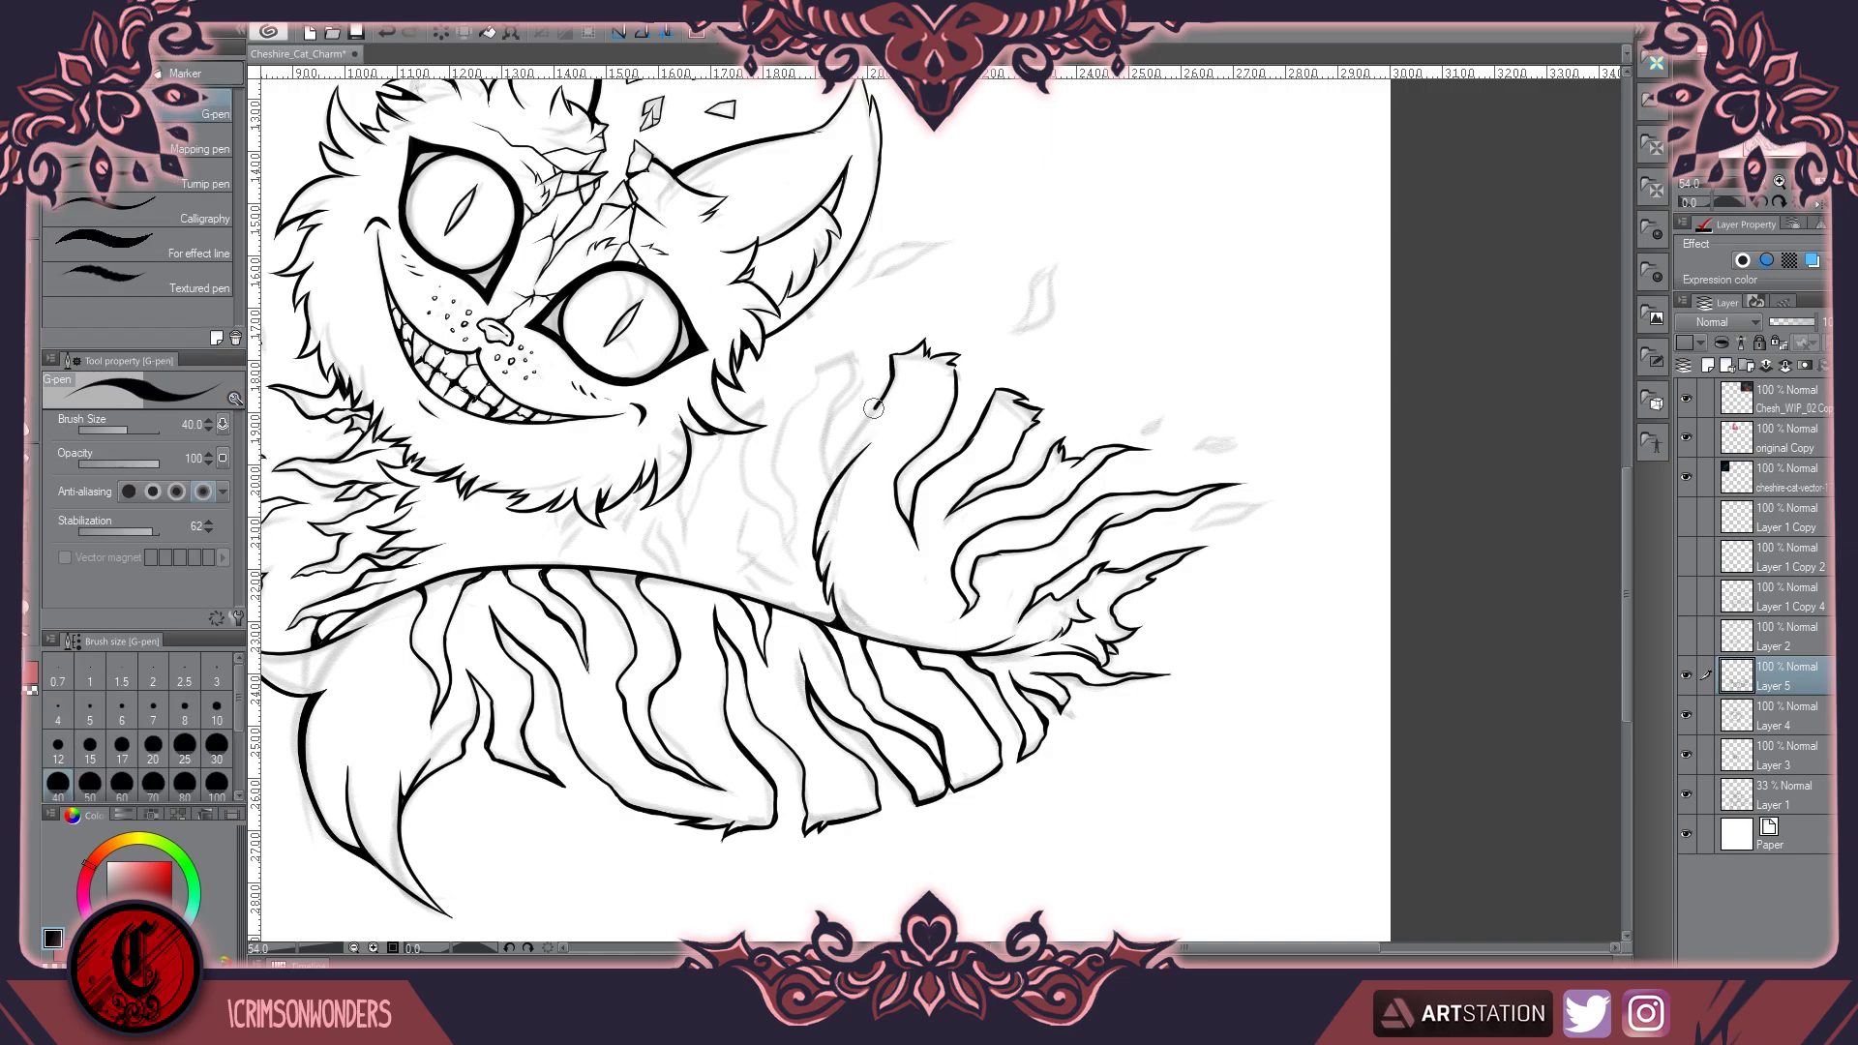
pyautogui.hotkey('ctrl', 'z')
pyautogui.moveTo(774, 484)
pyautogui.mouseDown()
pyautogui.moveTo(837, 360)
pyautogui.moveTo(758, 438)
pyautogui.moveTo(784, 537)
pyautogui.mouseUp()
pyautogui.moveTo(794, 378)
pyautogui.mouseDown()
pyautogui.moveTo(748, 460)
pyautogui.moveTo(693, 501)
pyautogui.mouseUp()
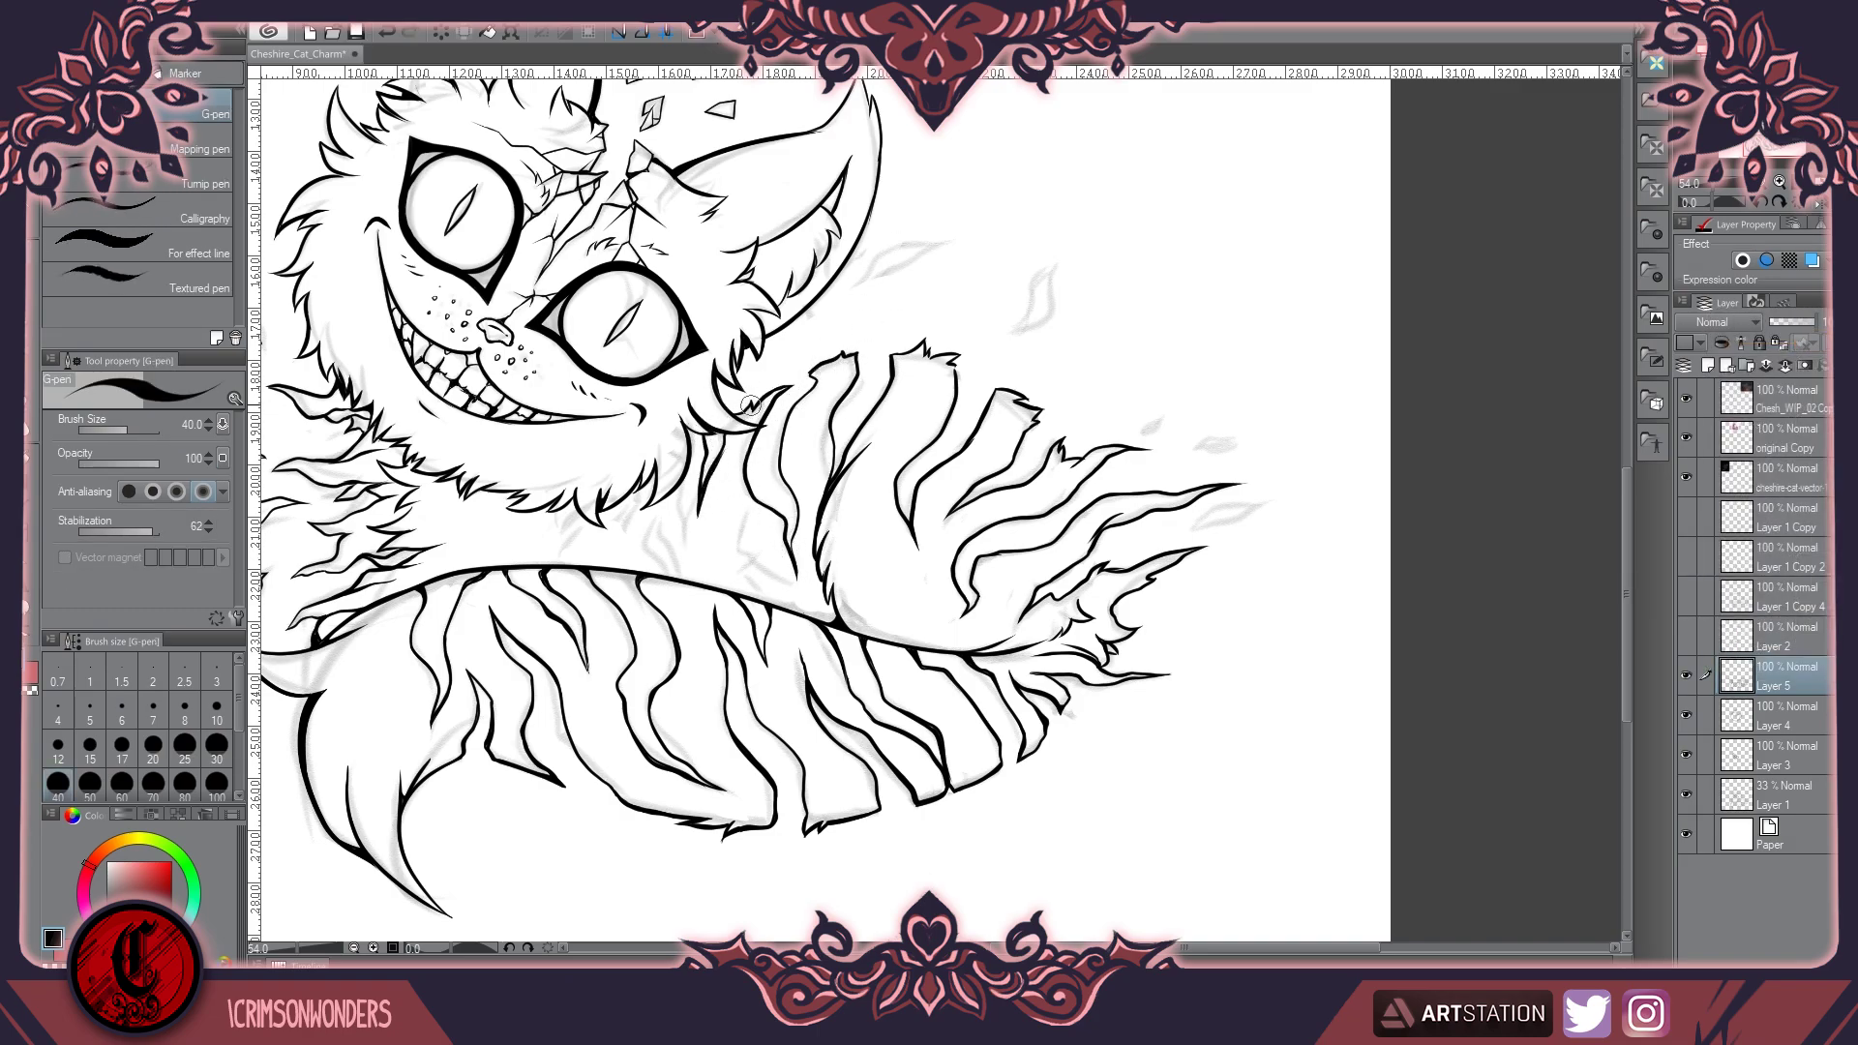
pyautogui.moveTo(818, 377); pyautogui.dragTo(782, 547)
pyautogui.moveTo(834, 472); pyautogui.dragTo(858, 376)
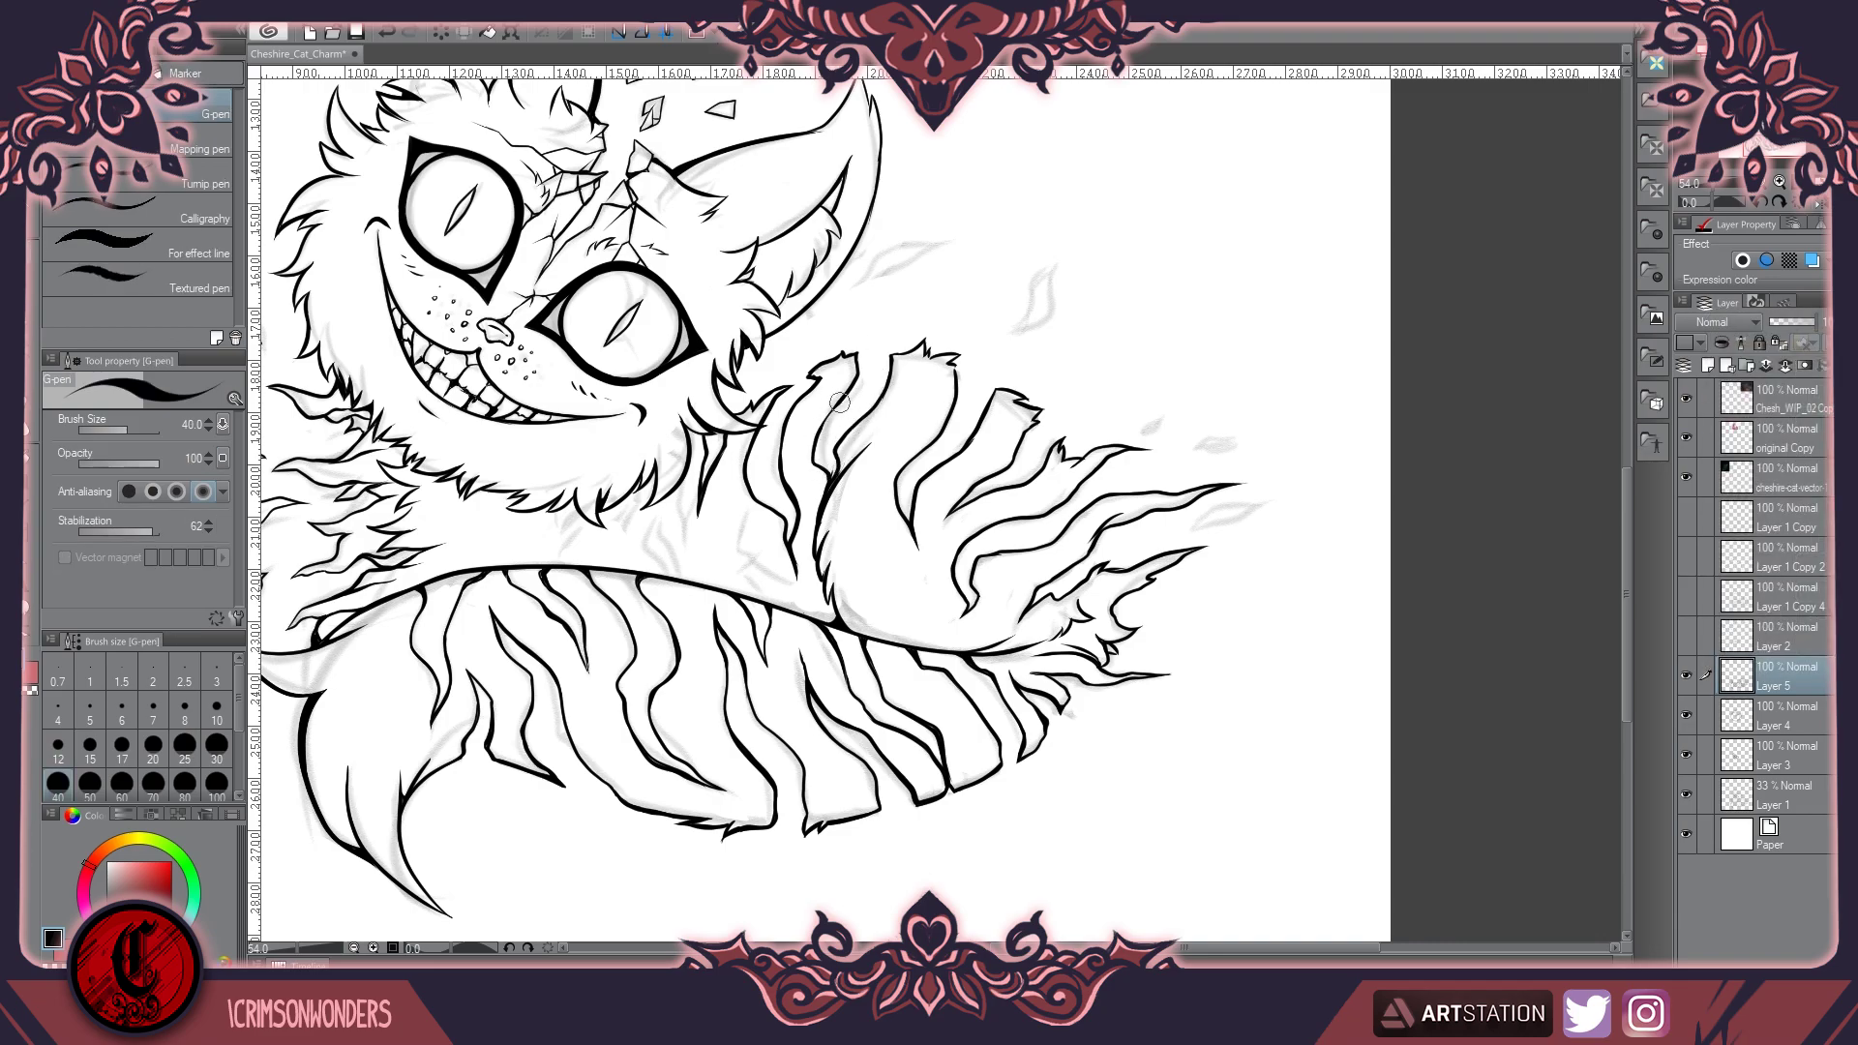
# Ink and clean up small fur tufts on the chest and the body between the stripes
pyautogui.scroll(2, 880, 399)
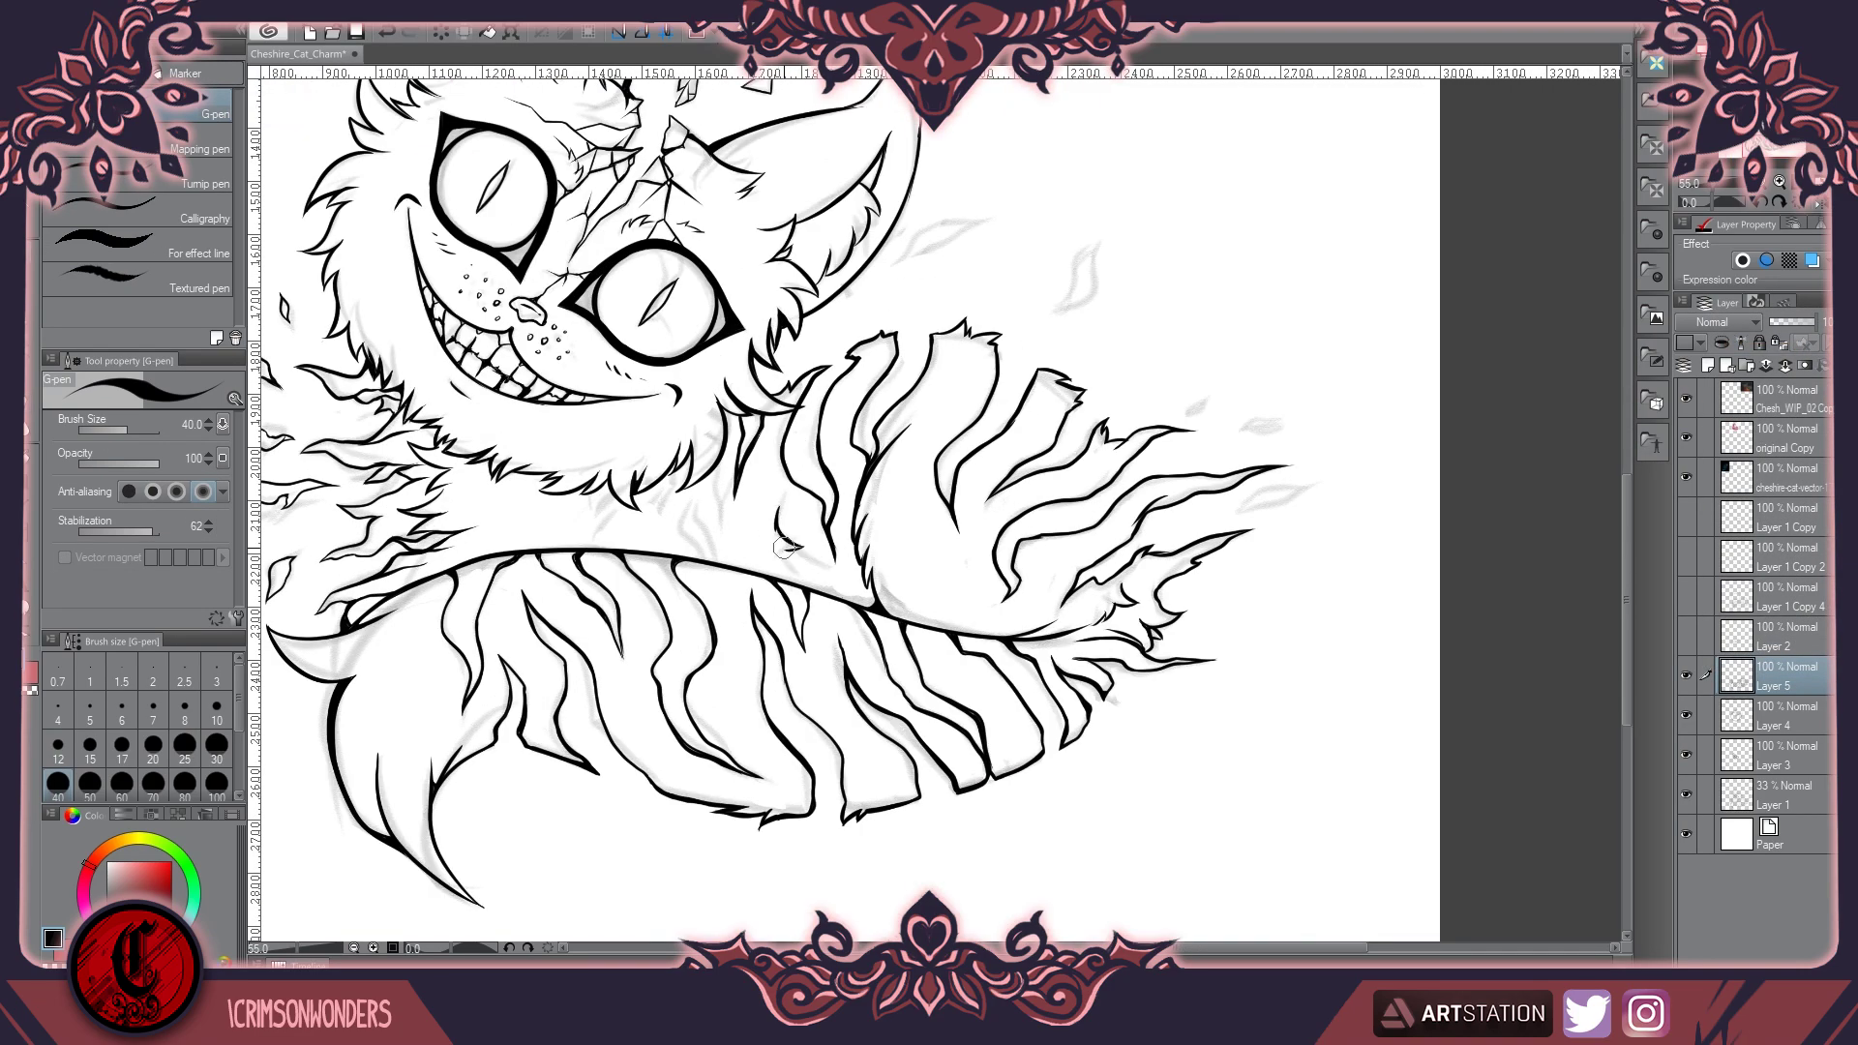
pyautogui.scroll(-3, 575, 443)
pyautogui.scroll(4, 842, 503)
pyautogui.press('e')
pyautogui.press('p')
pyautogui.scroll(-5, 842, 503)
pyautogui.scroll(2, 678, 499)
pyautogui.scroll(-2, 654, 496)
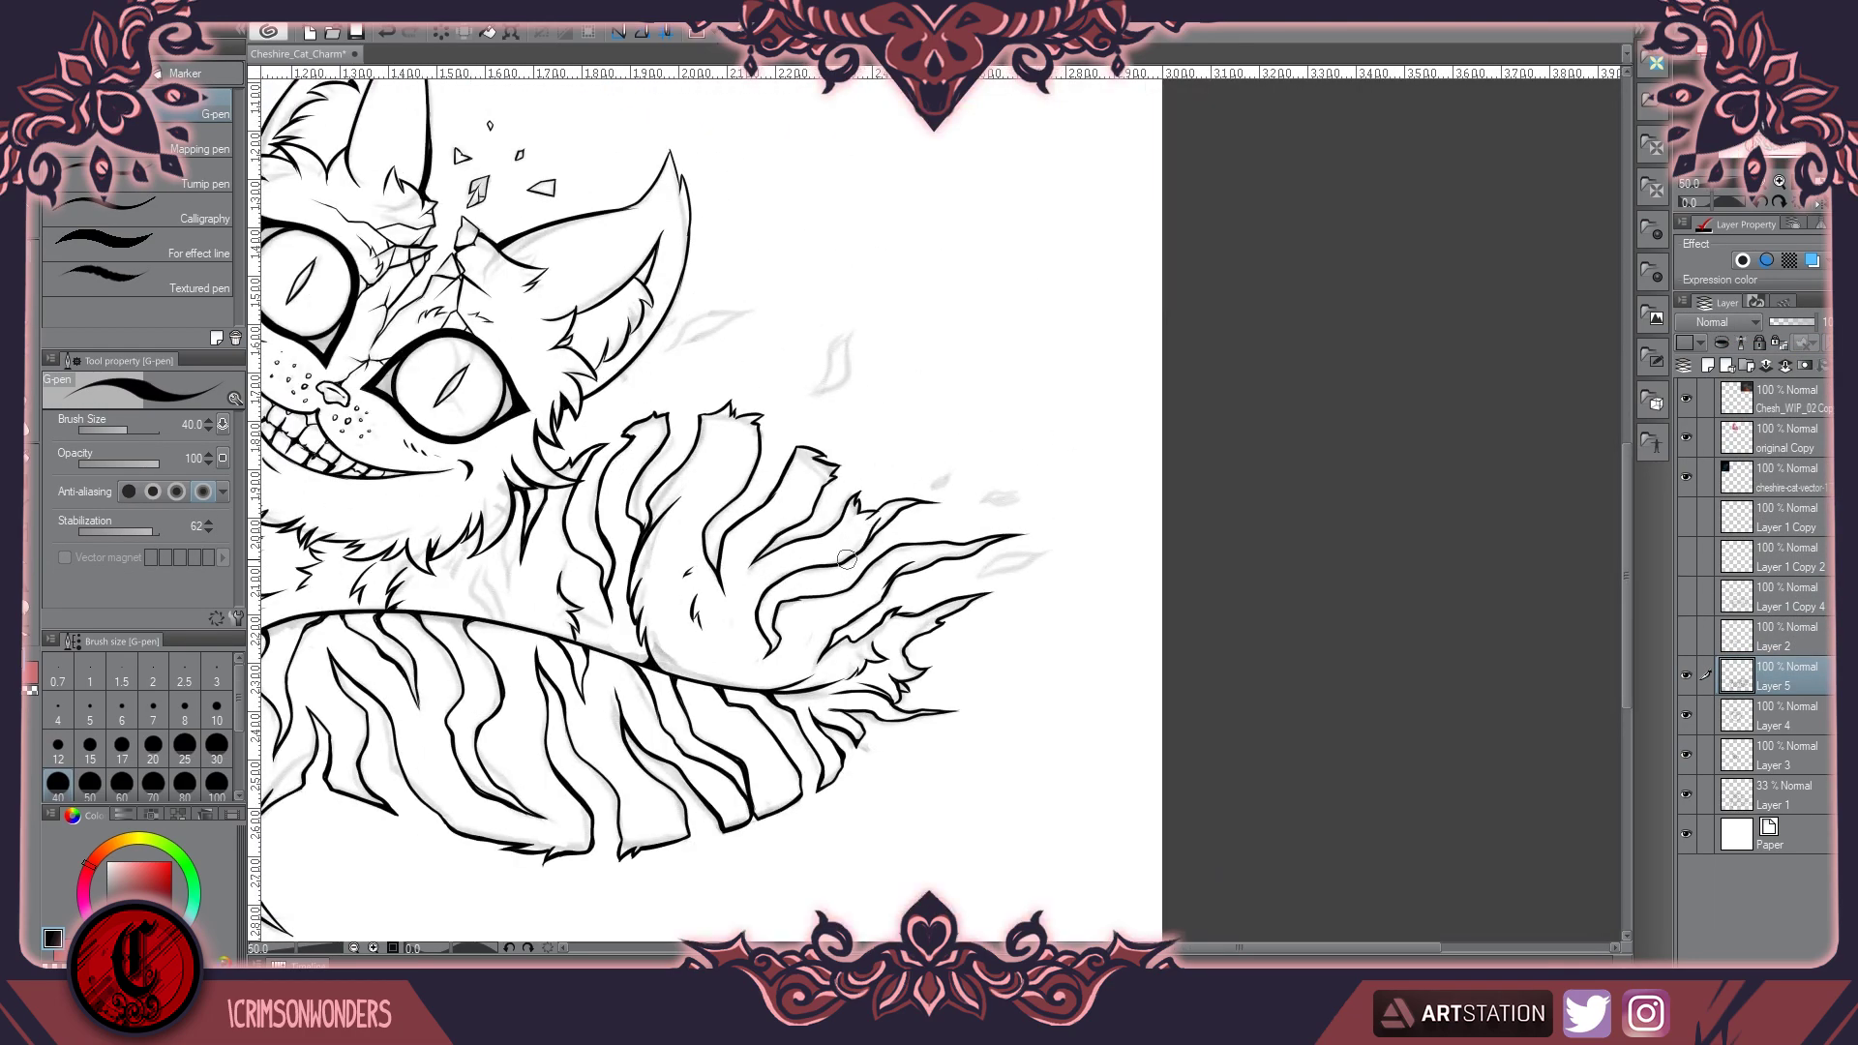
# Ink the loose fragments floating beside the right ear and around the body's shredded edge
pyautogui.scroll(2, 654, 495)
pyautogui.scroll(2, 949, 516)
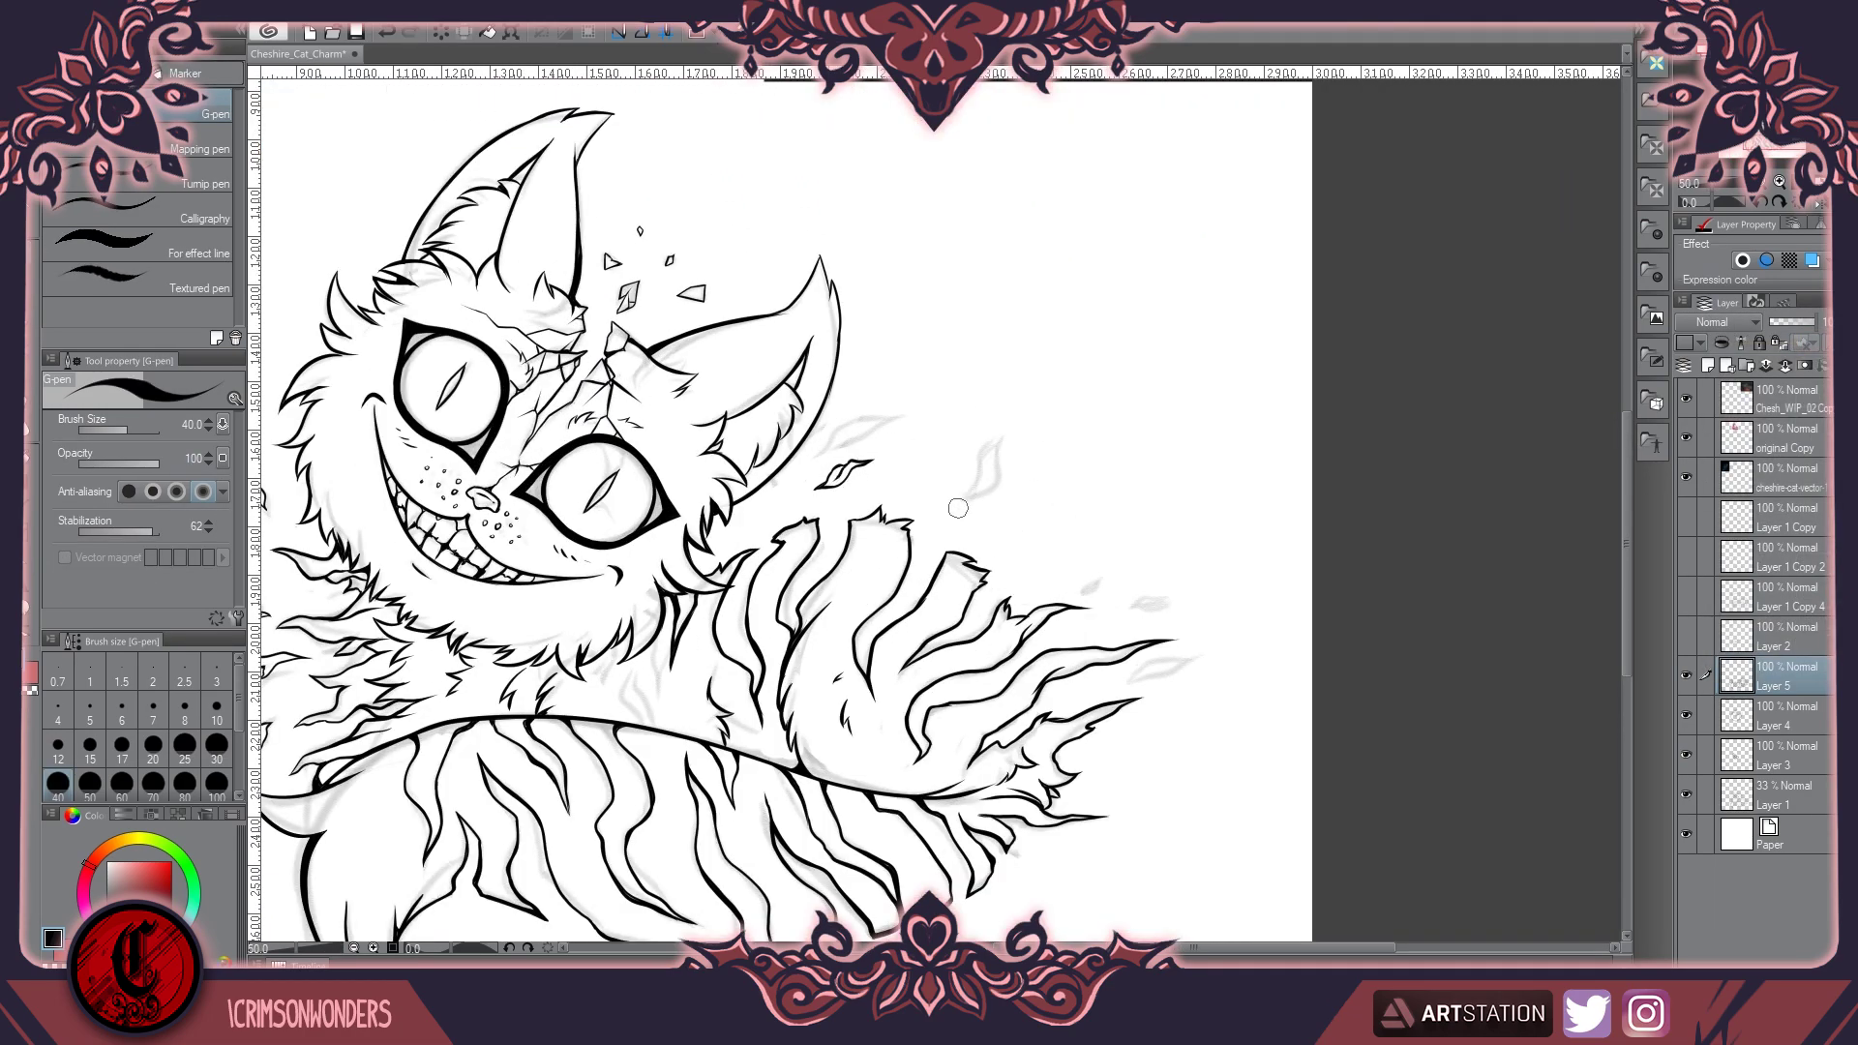
pyautogui.scroll(1, 1005, 599)
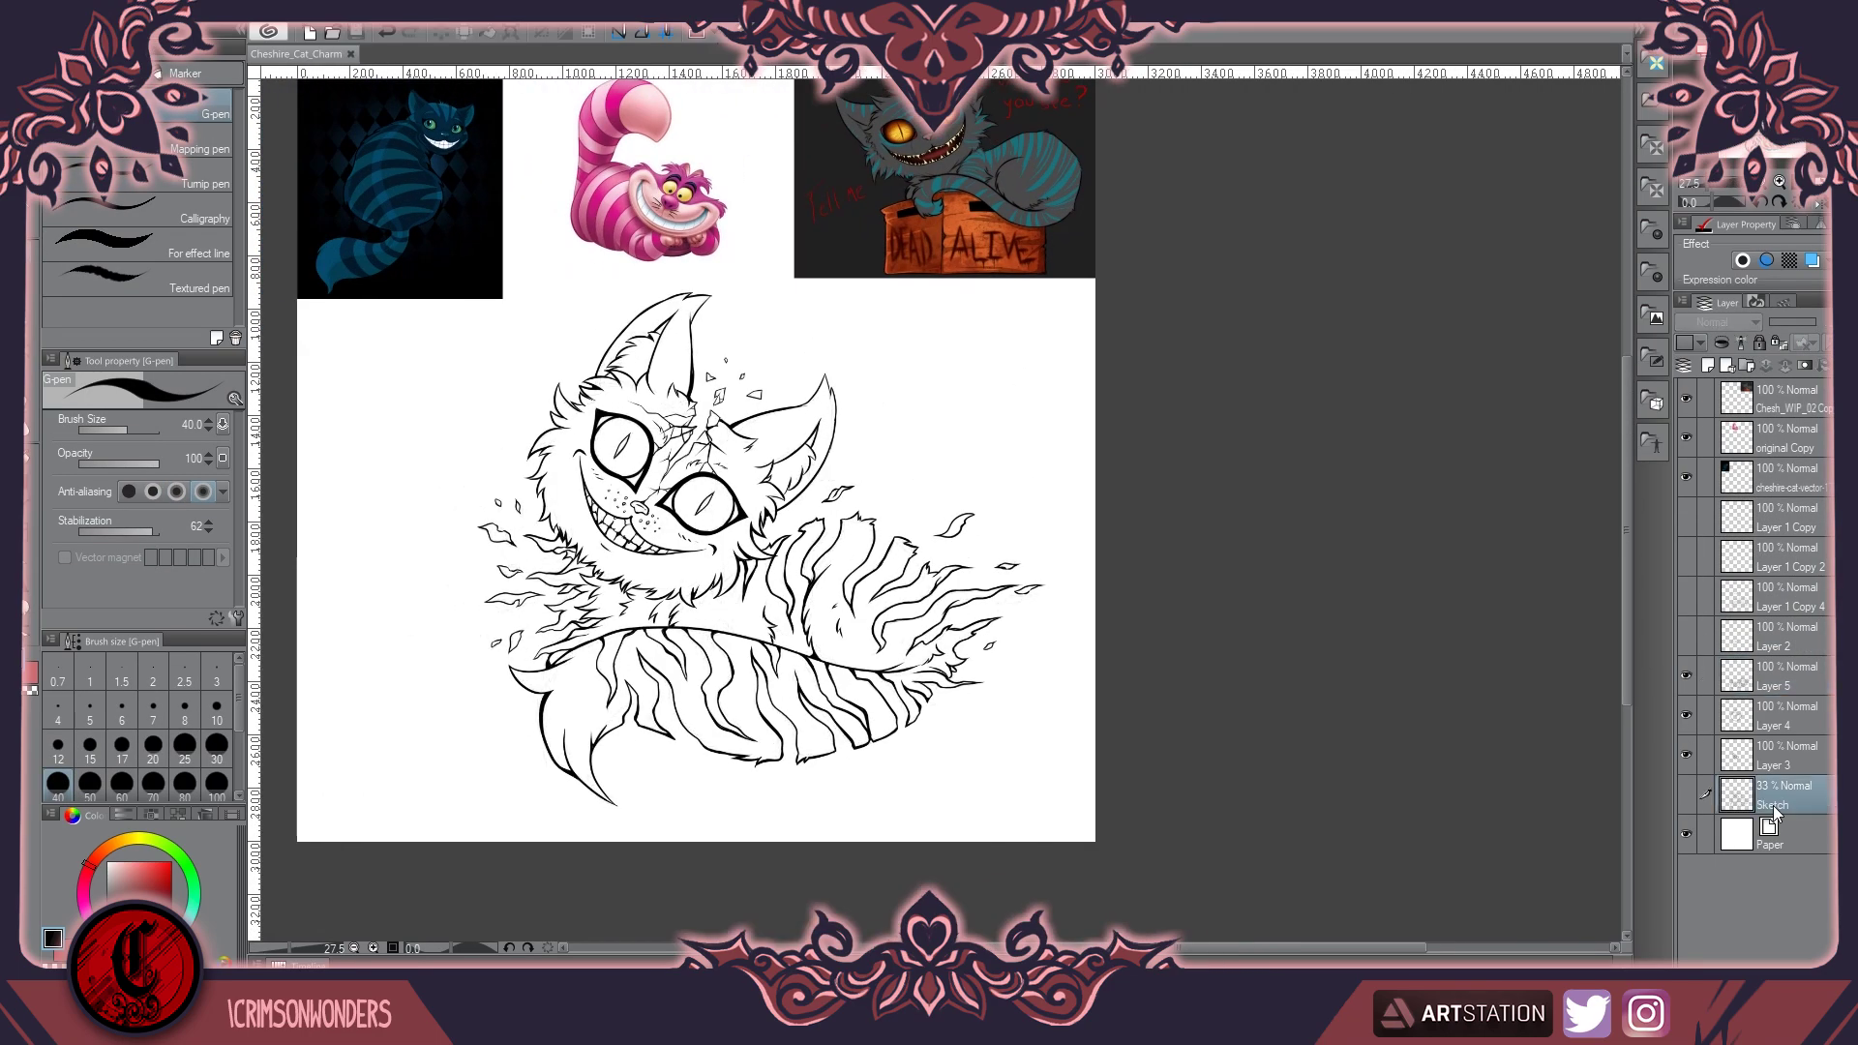
# Set up a layer named "head colors" for the head's flat colour
pyautogui.rightClick(1775, 792)
pyautogui.click(1705, 374)
pyautogui.write('head colors')
pyautogui.press('Return')
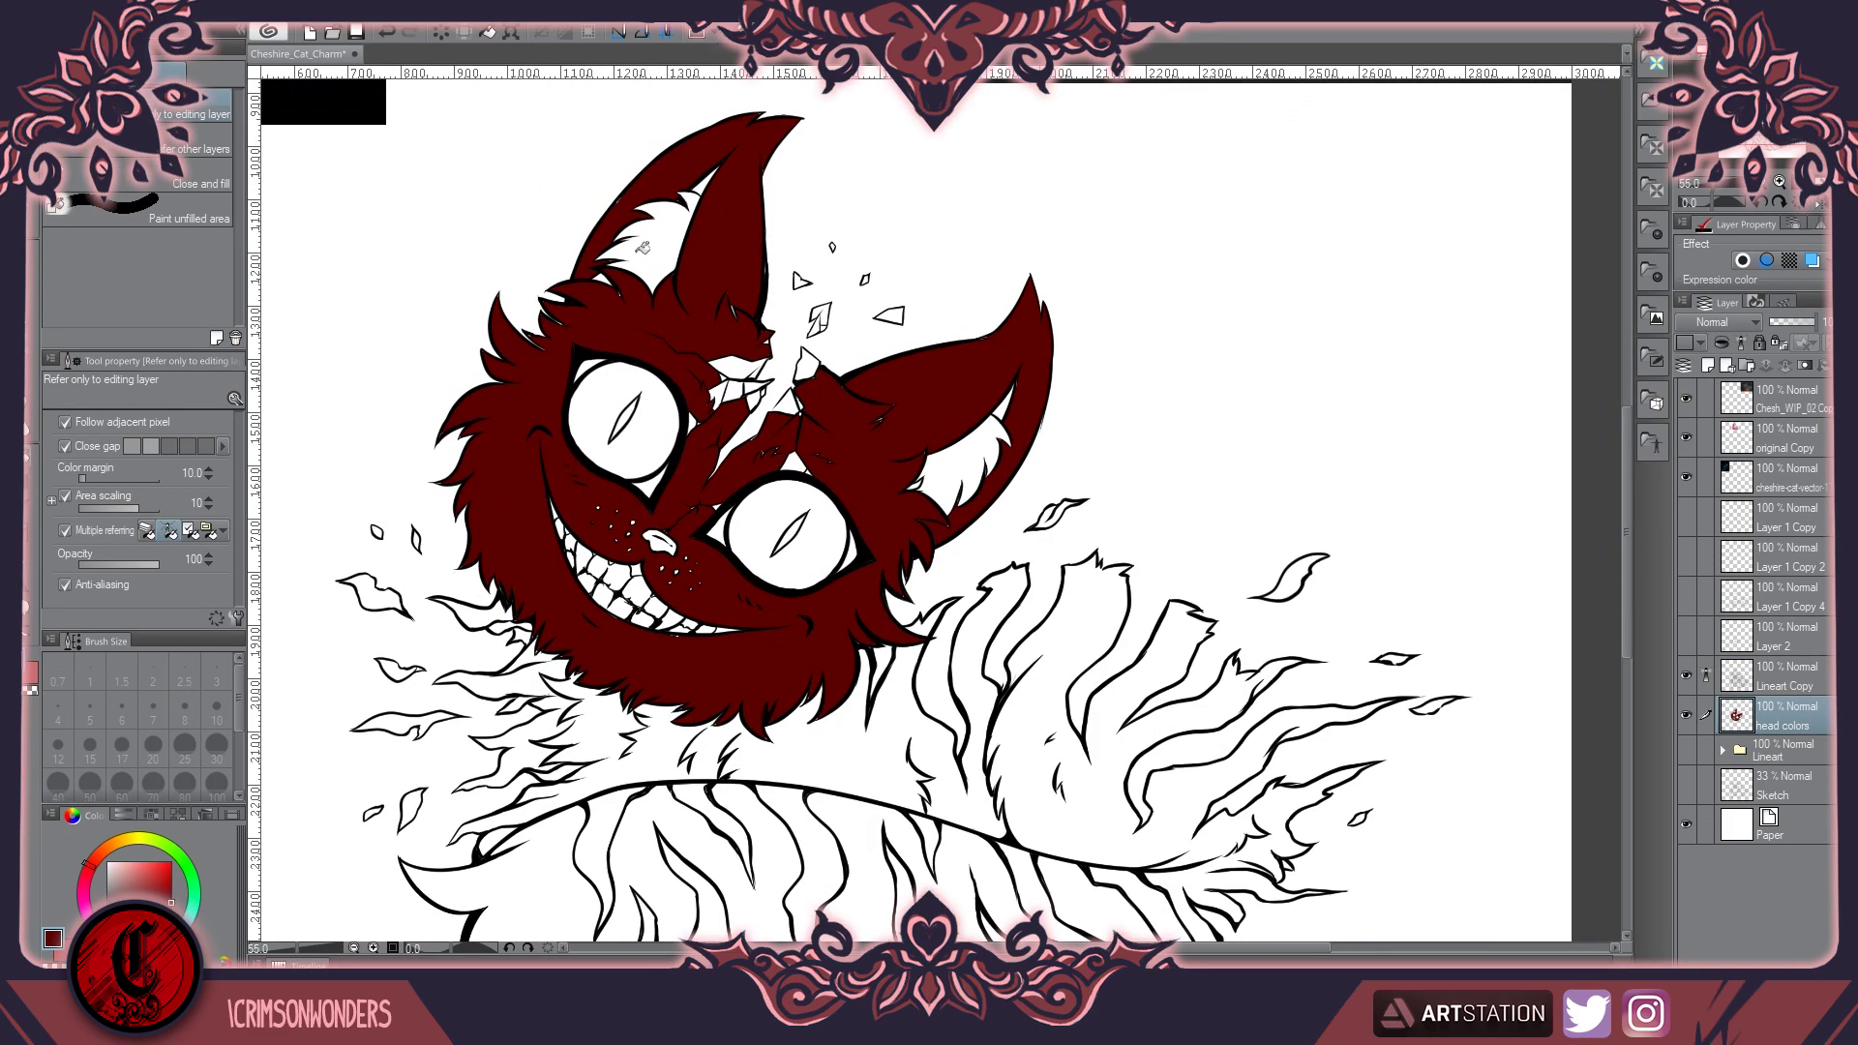
# Fill the remaining inner ear and cracked forehead areas of the head with dark red
pyautogui.click(659, 232)
pyautogui.click(735, 368)
pyautogui.click(805, 364)
# Paint over the unfilled gaps along the head's ears, tufts and chin fur in dark red with the G-pen
pyautogui.press('p')
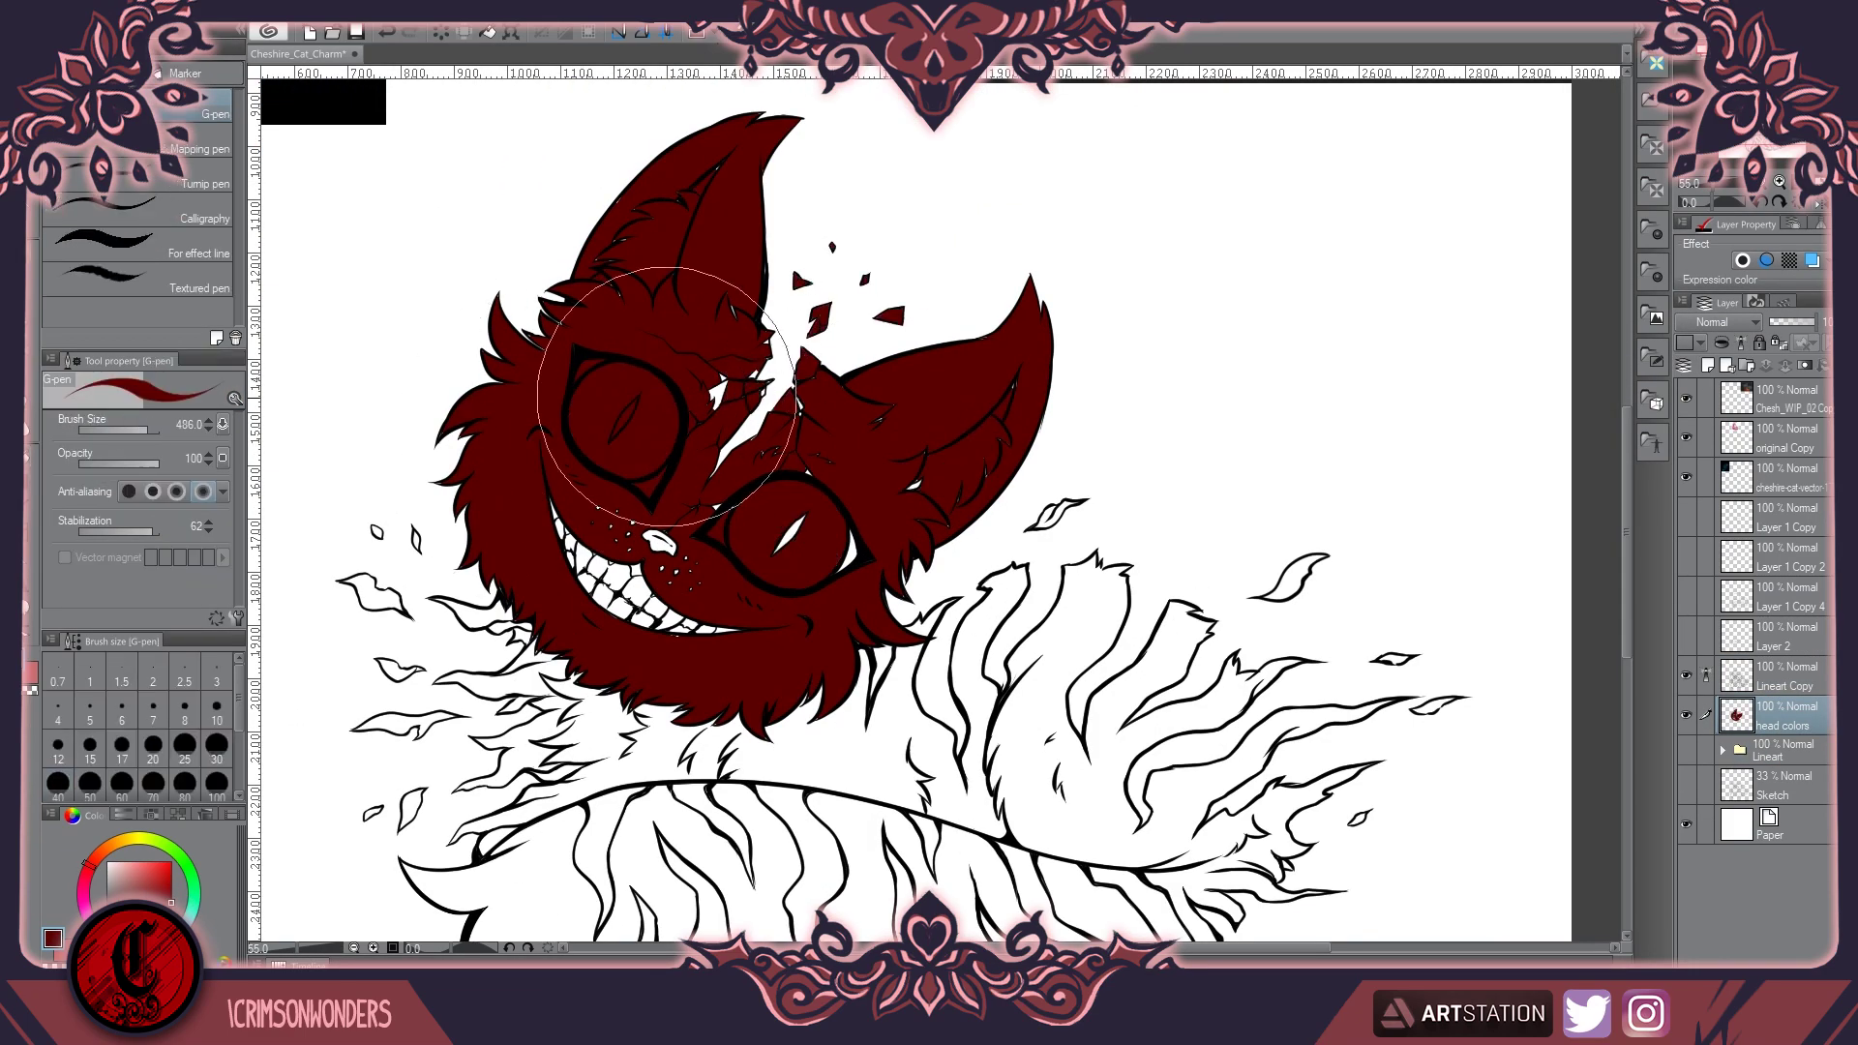
pyautogui.scroll(2, 850, 488)
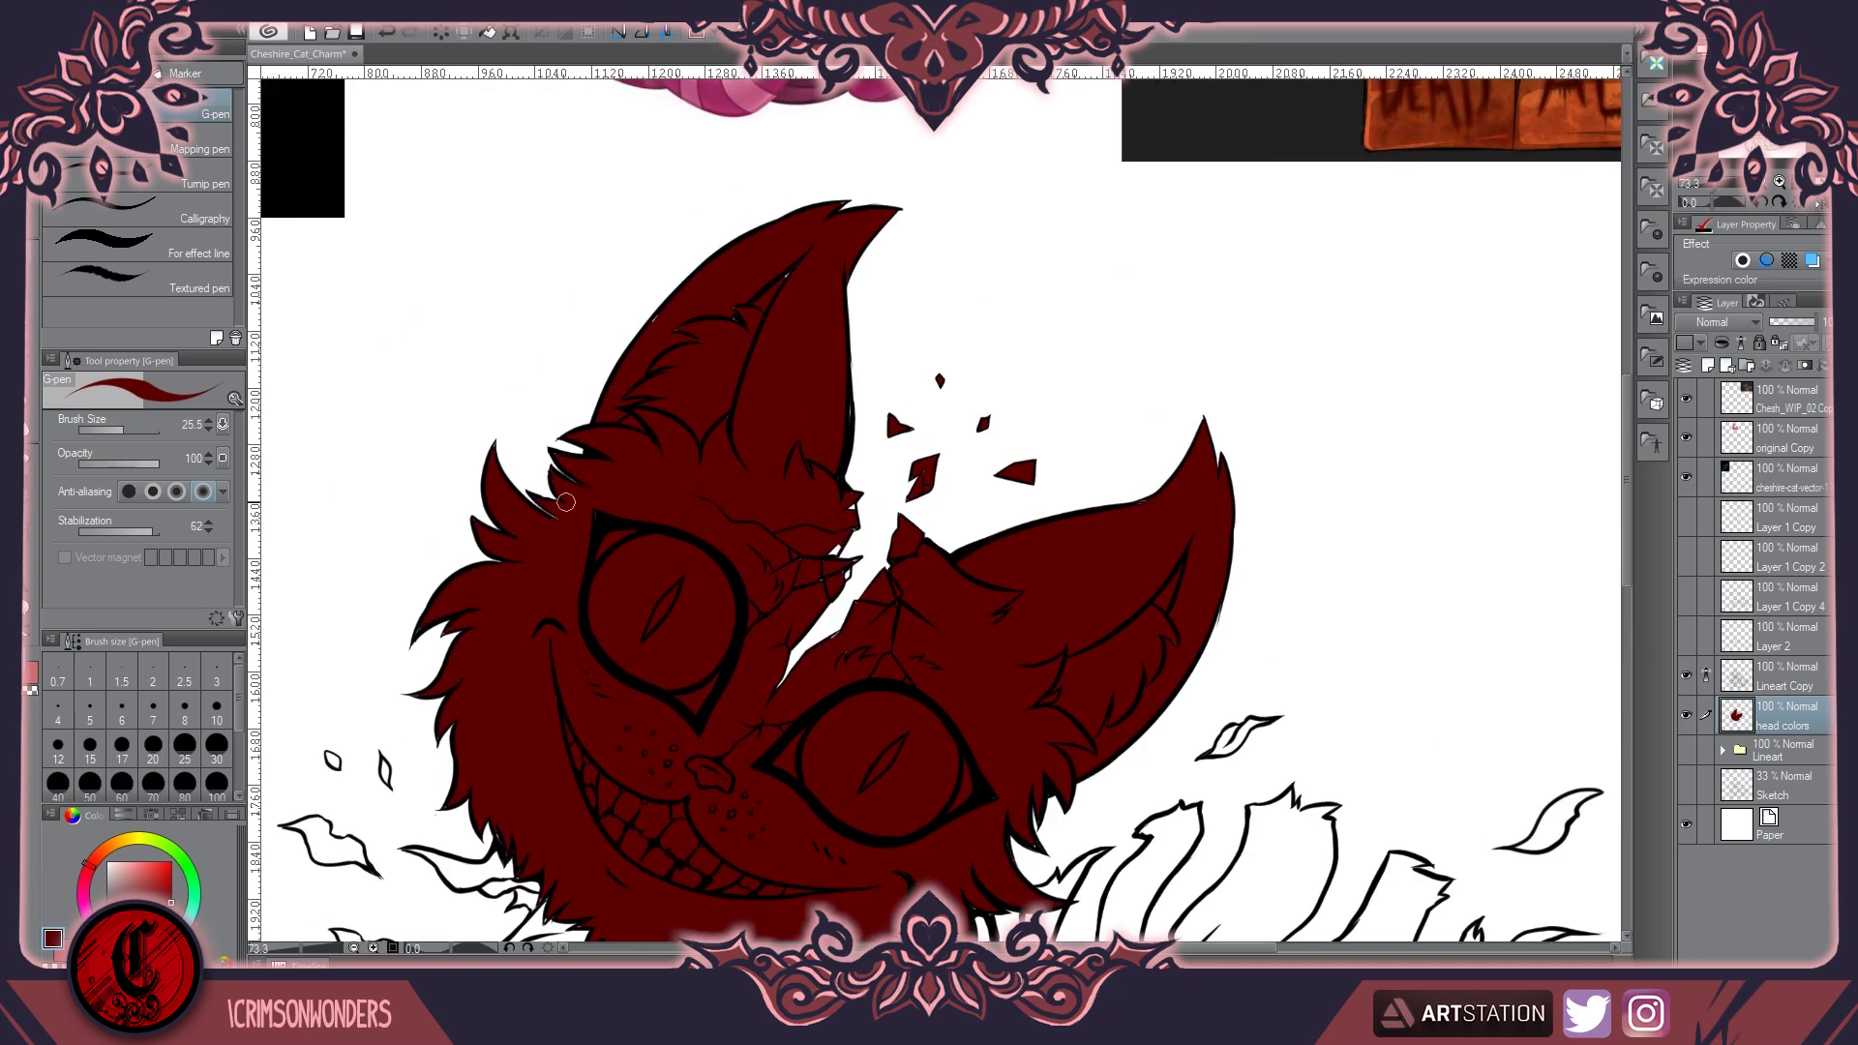
pyautogui.scroll(3, 555, 475)
pyautogui.moveTo(737, 397); pyautogui.dragTo(764, 627)
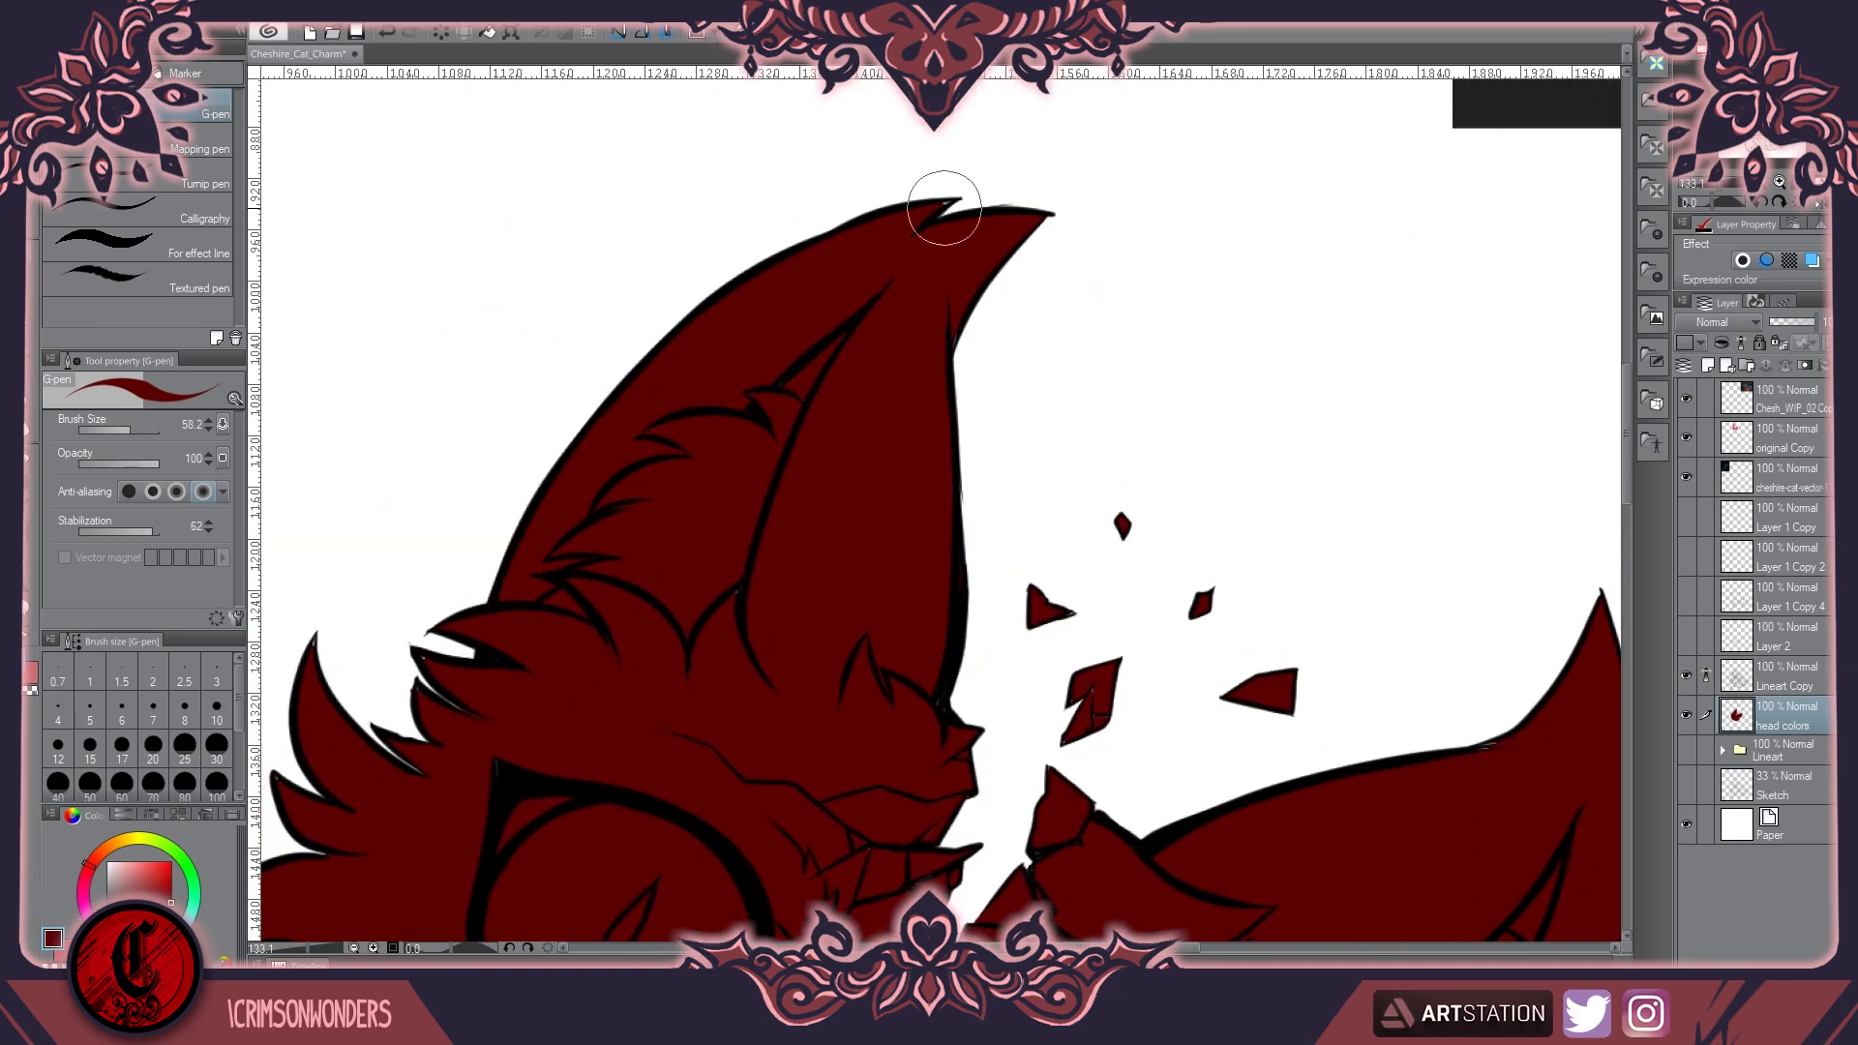
pyautogui.moveTo(1126, 727); pyautogui.dragTo(979, 731)
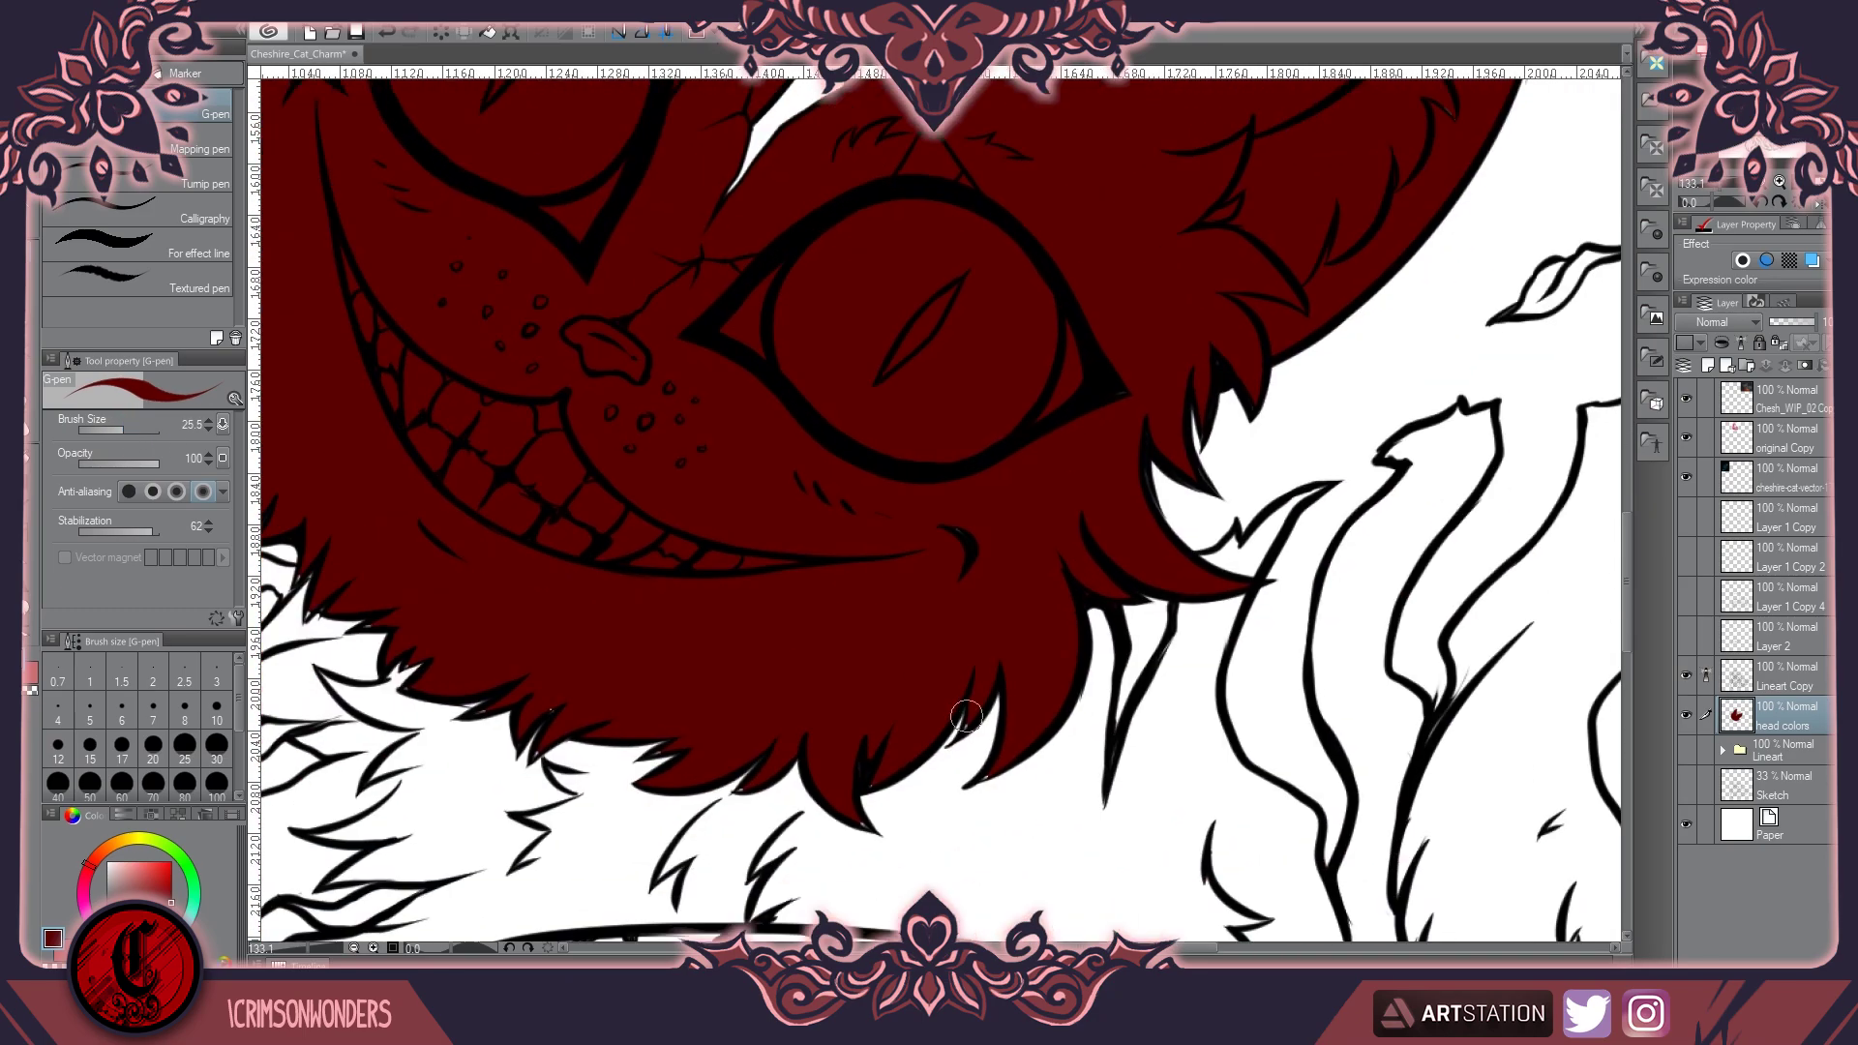
pyautogui.moveTo(740, 788); pyautogui.dragTo(686, 730)
pyautogui.scroll(-3, 514, 574)
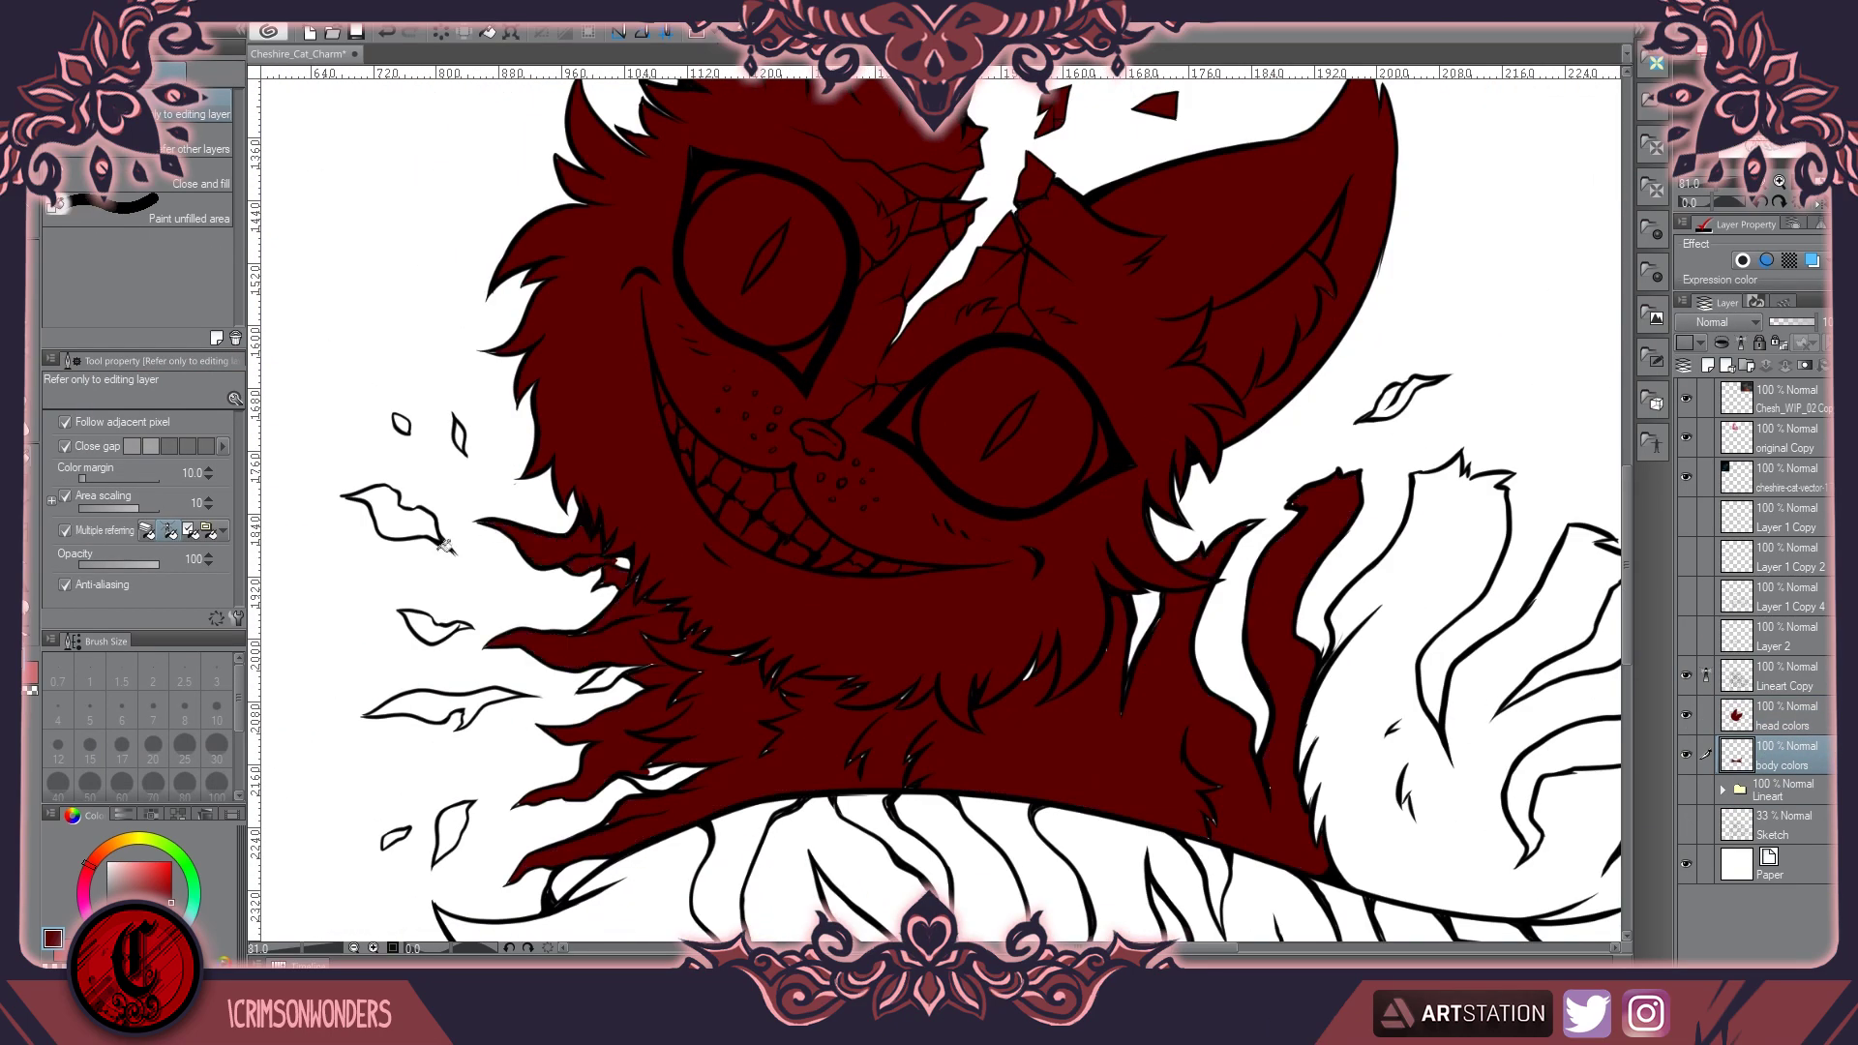
# Fill the loose fragments and the striped body with dark red on the body colors layer
pyautogui.click(444, 547)
pyautogui.click(400, 424)
pyautogui.click(441, 709)
pyautogui.click(451, 833)
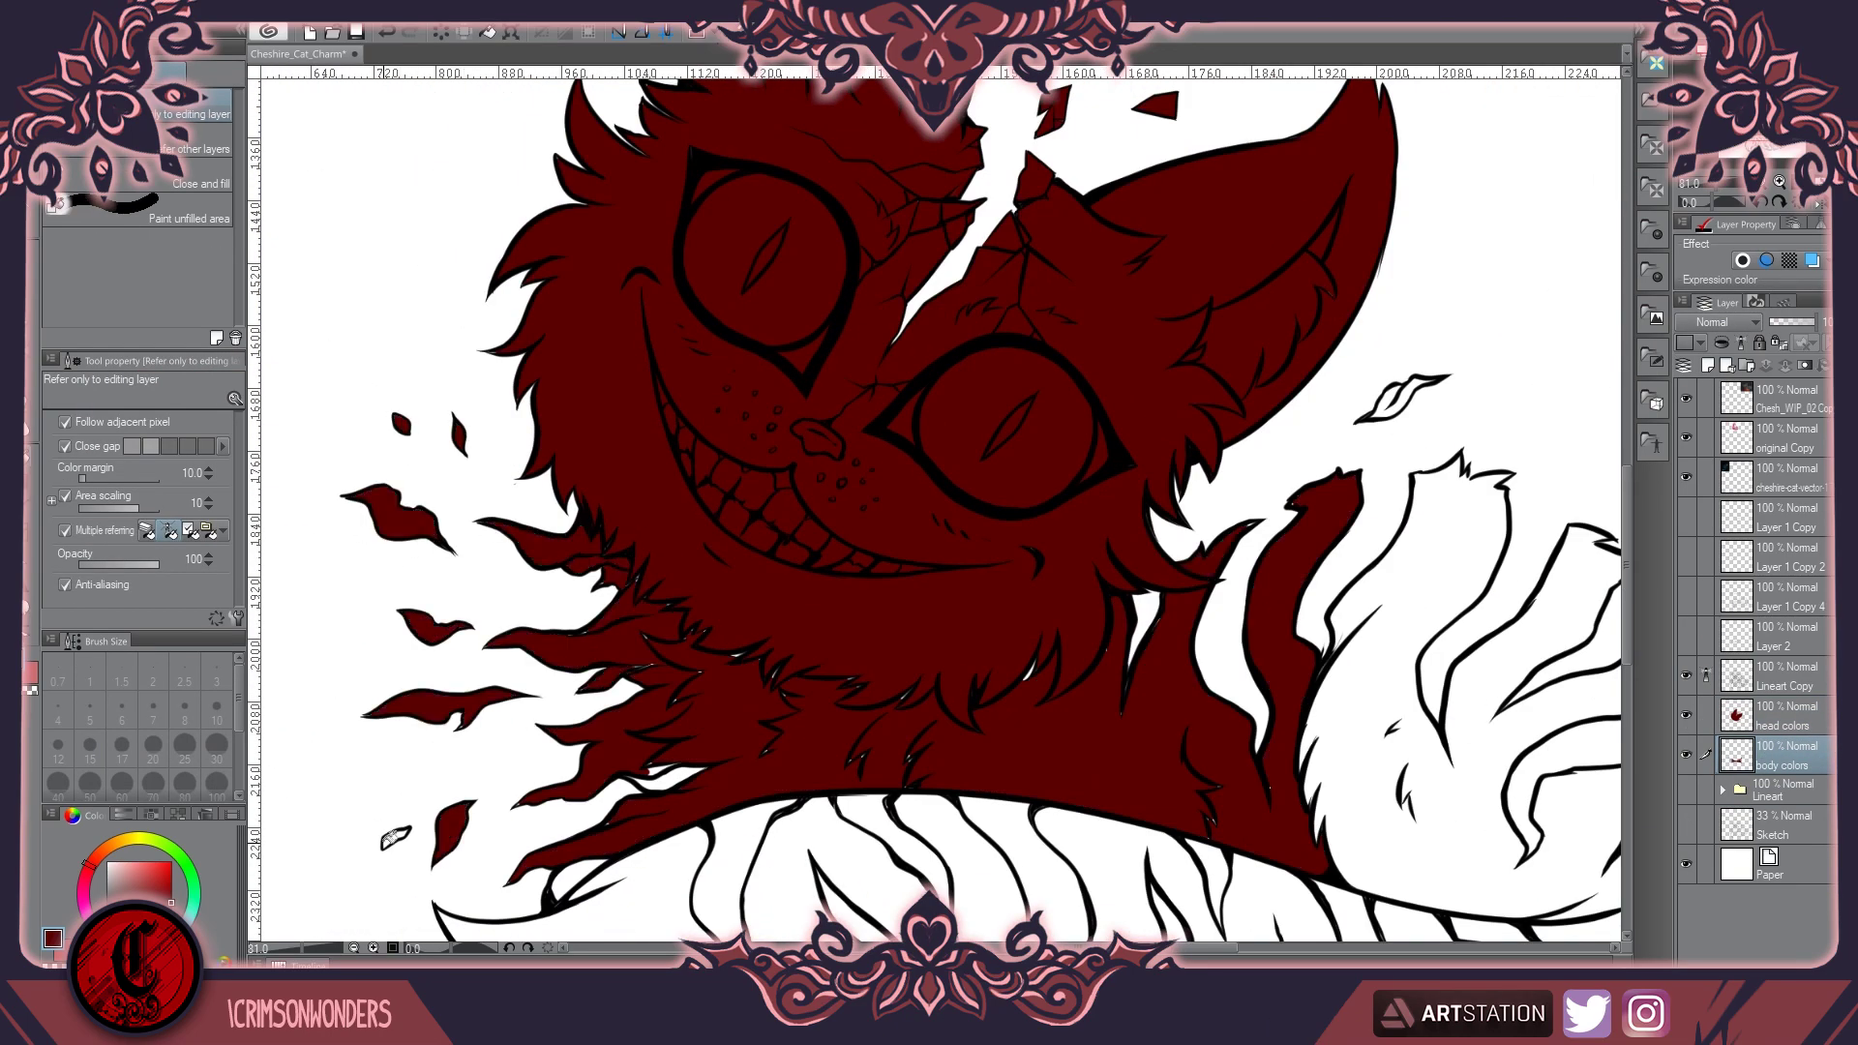
pyautogui.moveTo(1023, 840); pyautogui.dragTo(862, 657)
pyautogui.click(1478, 697)
# Paint dark red into the gaps left along the body's fur lines, stripes and tattered end with the G-pen
pyautogui.scroll(3, 884, 478)
pyautogui.press('p')
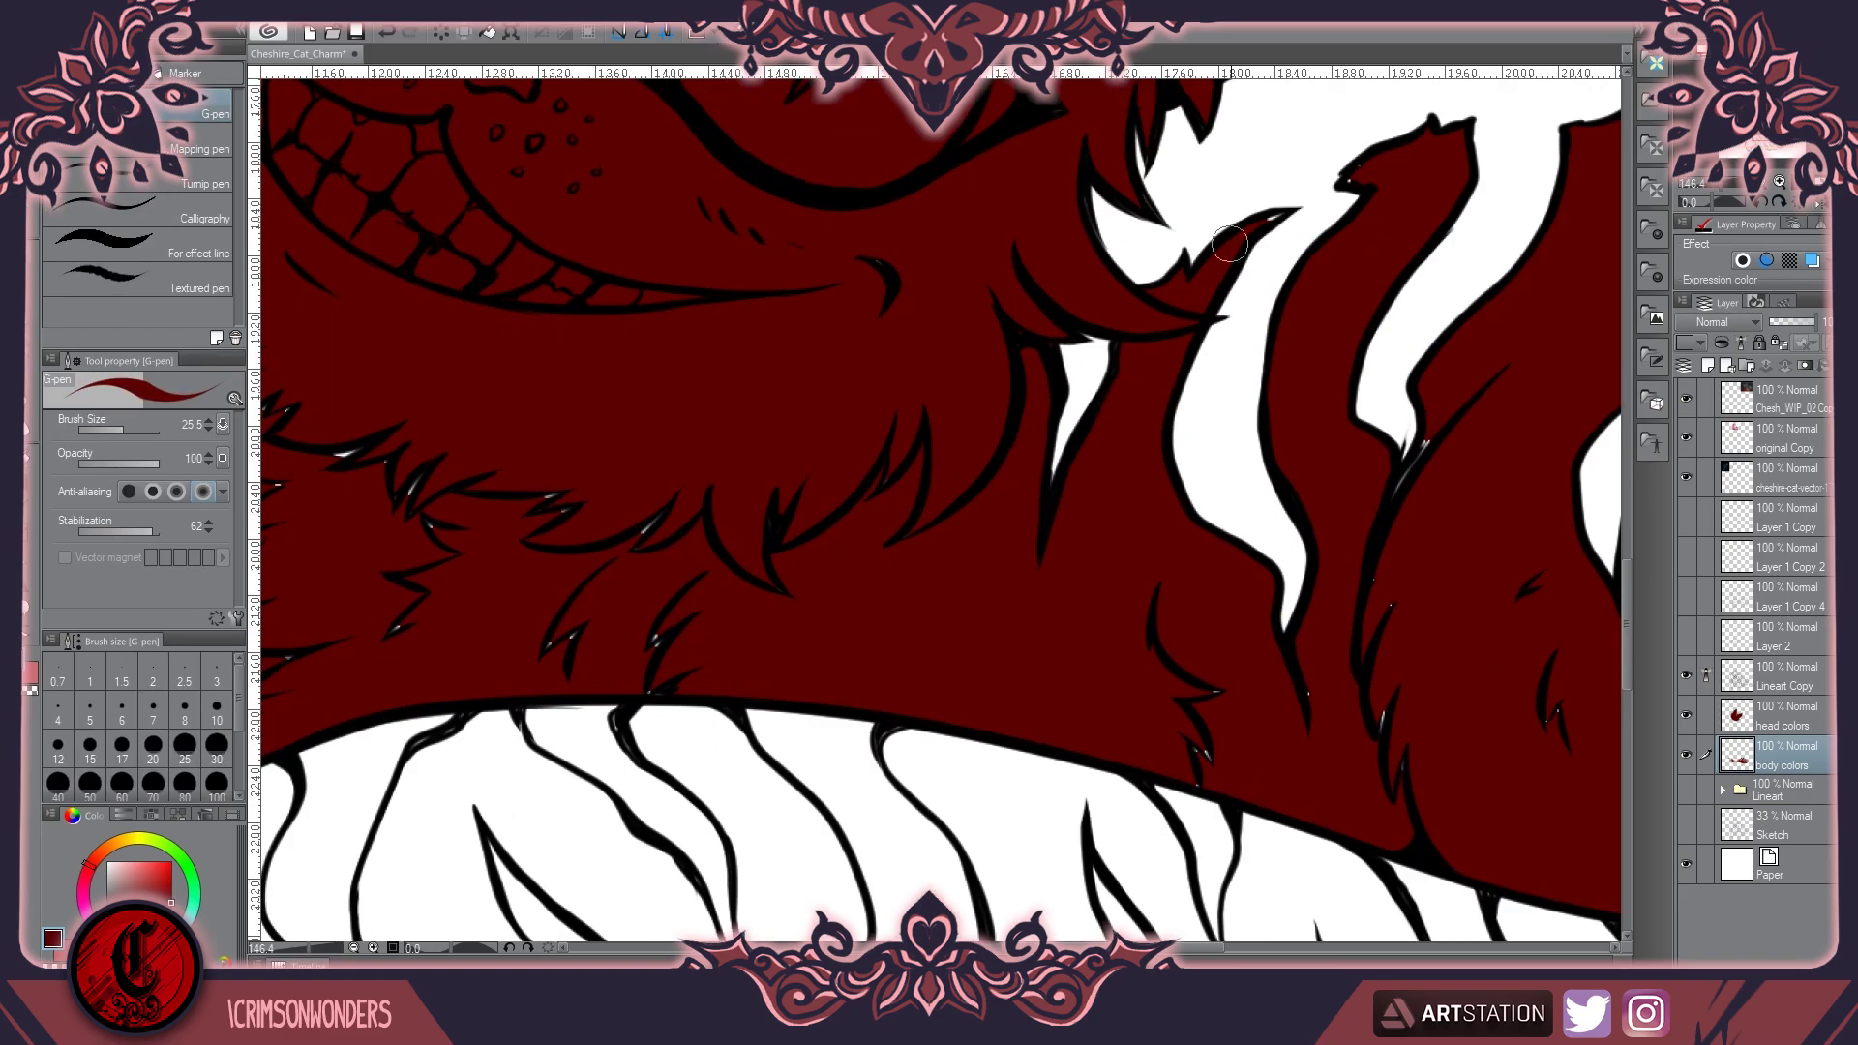
pyautogui.moveTo(445, 538); pyautogui.dragTo(696, 605)
pyautogui.moveTo(450, 522); pyautogui.dragTo(712, 594)
pyautogui.moveTo(424, 366)
pyautogui.mouseDown()
pyautogui.moveTo(675, 801)
pyautogui.moveTo(772, 768)
pyautogui.moveTo(982, 581)
pyautogui.moveTo(804, 647)
pyautogui.moveTo(600, 656)
pyautogui.mouseUp()
pyautogui.moveTo(1452, 852); pyautogui.dragTo(1069, 738)
pyautogui.moveTo(1293, 881); pyautogui.dragTo(1197, 705)
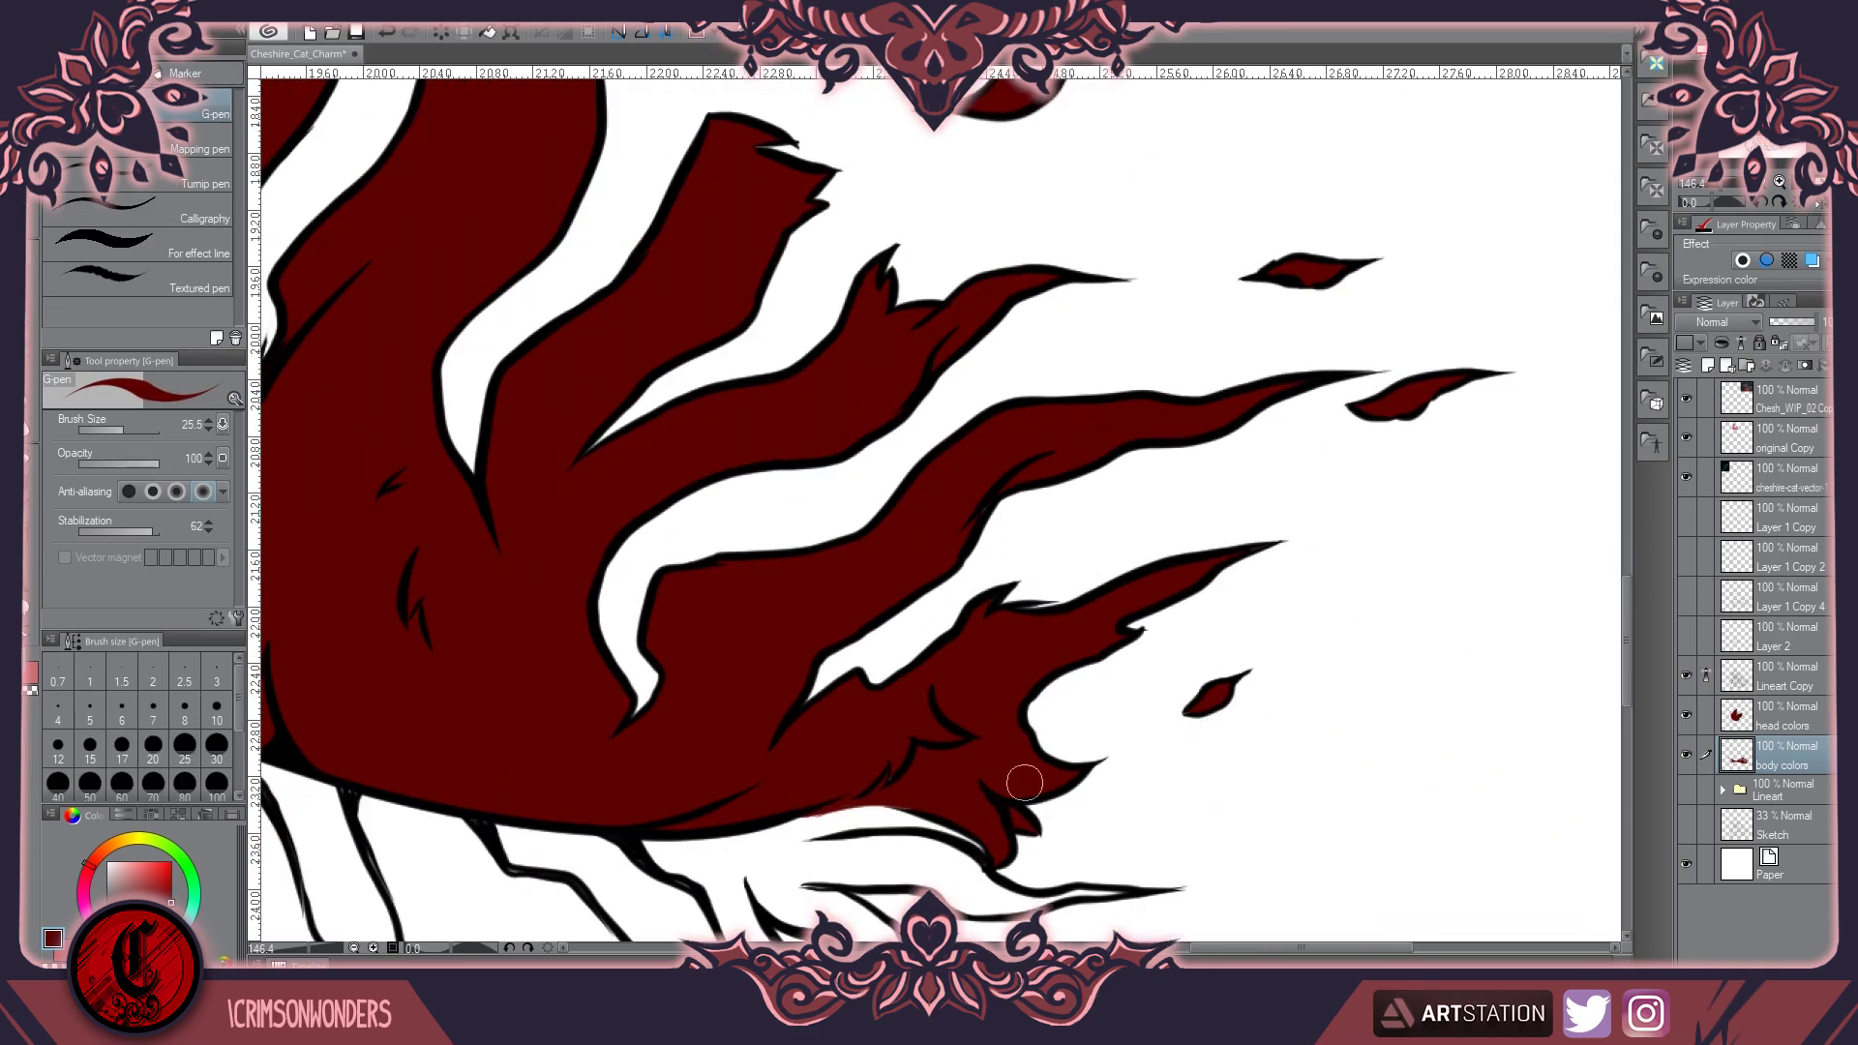
# Add a new layer below the body colors and fill the striped tail with dark red
pyautogui.hotkey('ctrl', '0')
pyautogui.hotkey('ctrl', 'shift', 'n')
pyautogui.hotkey('ctrl', 'alt', '0')
pyautogui.moveTo(871, 484); pyautogui.dragTo(617, 234)
pyautogui.scroll(2, 897, 664)
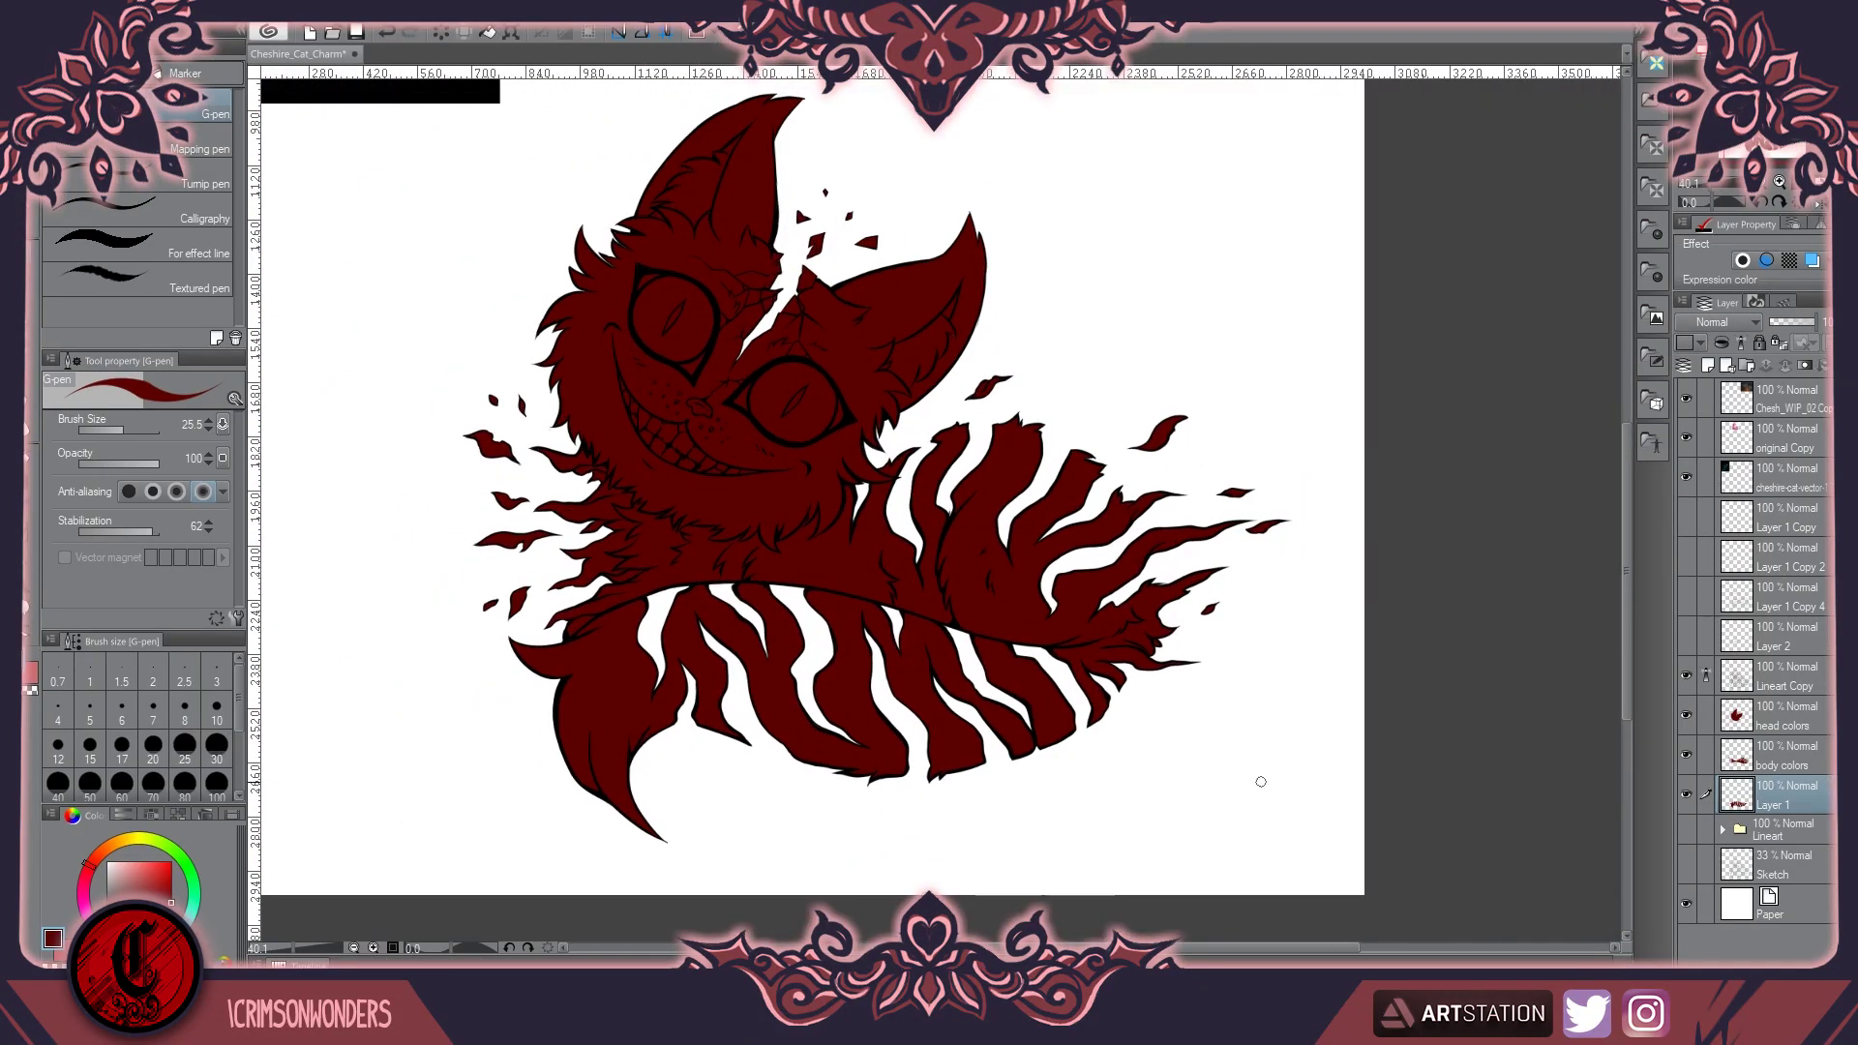
# Recolour the head, body and tail base colours pink
pyautogui.moveTo(437, 442); pyautogui.dragTo(423, 485)
pyautogui.moveTo(539, 454)
pyautogui.mouseDown()
pyautogui.moveTo(1245, 788)
pyautogui.moveTo(444, 601)
pyautogui.moveTo(726, 125)
pyautogui.mouseUp()
pyautogui.scroll(-2, 647, 440)
# Add a new layer above the head colors and paint both eyes white with the G-pen
pyautogui.hotkey('ctrl', 'shift', 'n')
pyautogui.press('x')
pyautogui.scroll(3, 646, 439)
pyautogui.scroll(-4, 647, 440)
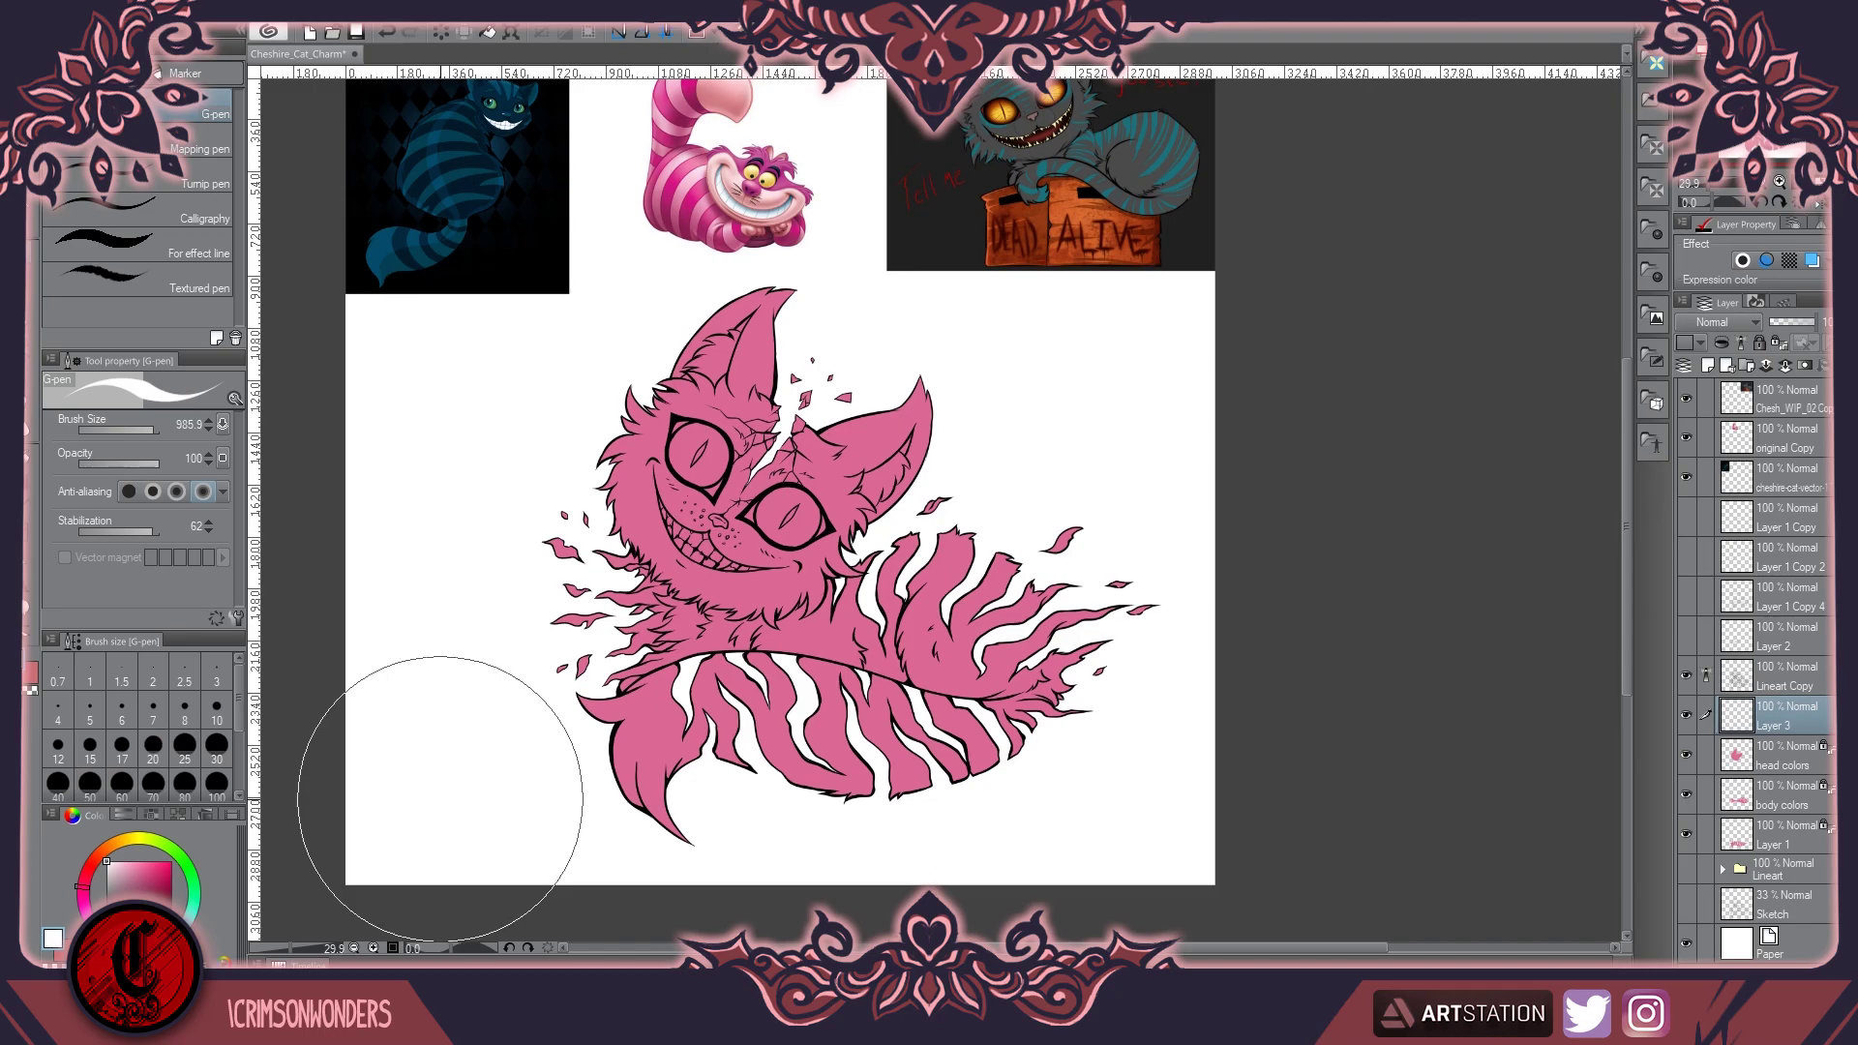
pyautogui.scroll(4, 727, 509)
pyautogui.scroll(3, 626, 344)
pyautogui.moveTo(600, 387)
pyautogui.mouseDown()
pyautogui.moveTo(716, 532)
pyautogui.moveTo(864, 642)
pyautogui.moveTo(977, 629)
pyautogui.mouseUp()
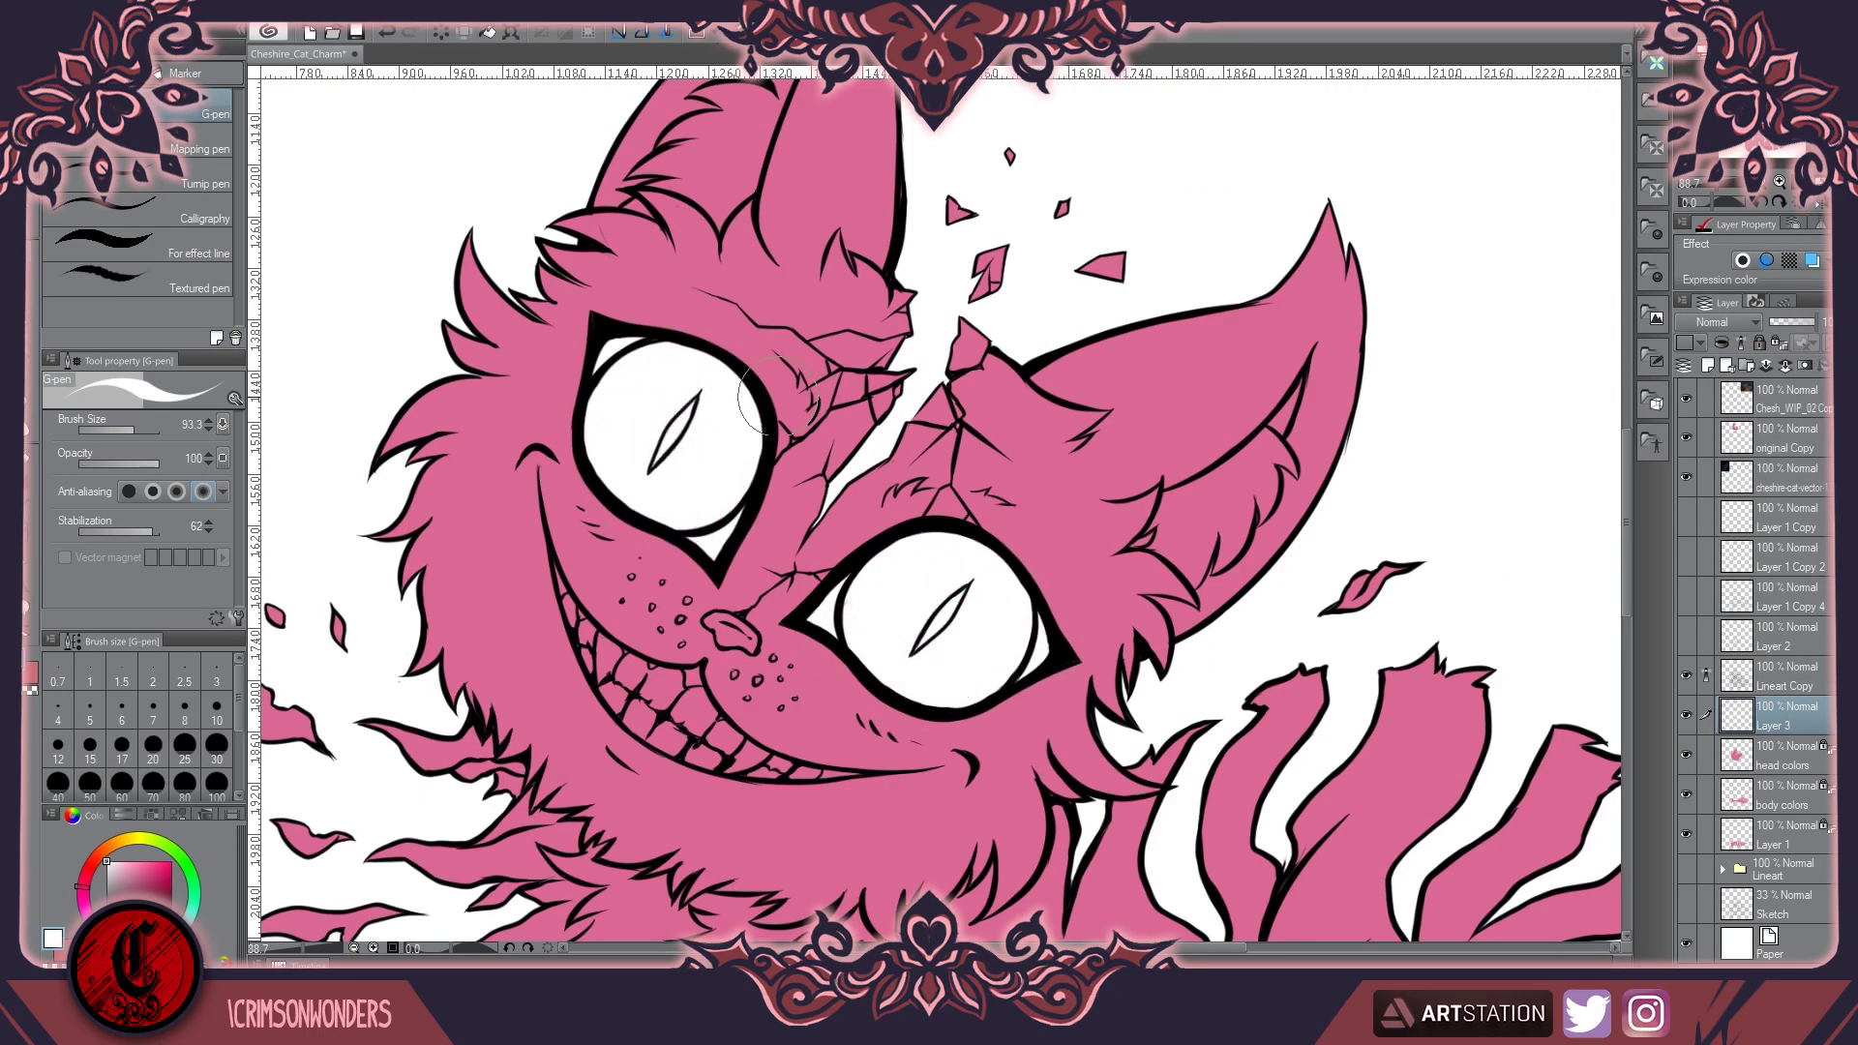
# Paint both irises yellow on a new clipped layer and name the layer "iris"
pyautogui.scroll(-5, 627, 366)
pyautogui.scroll(4, 627, 366)
pyautogui.click(678, 436)
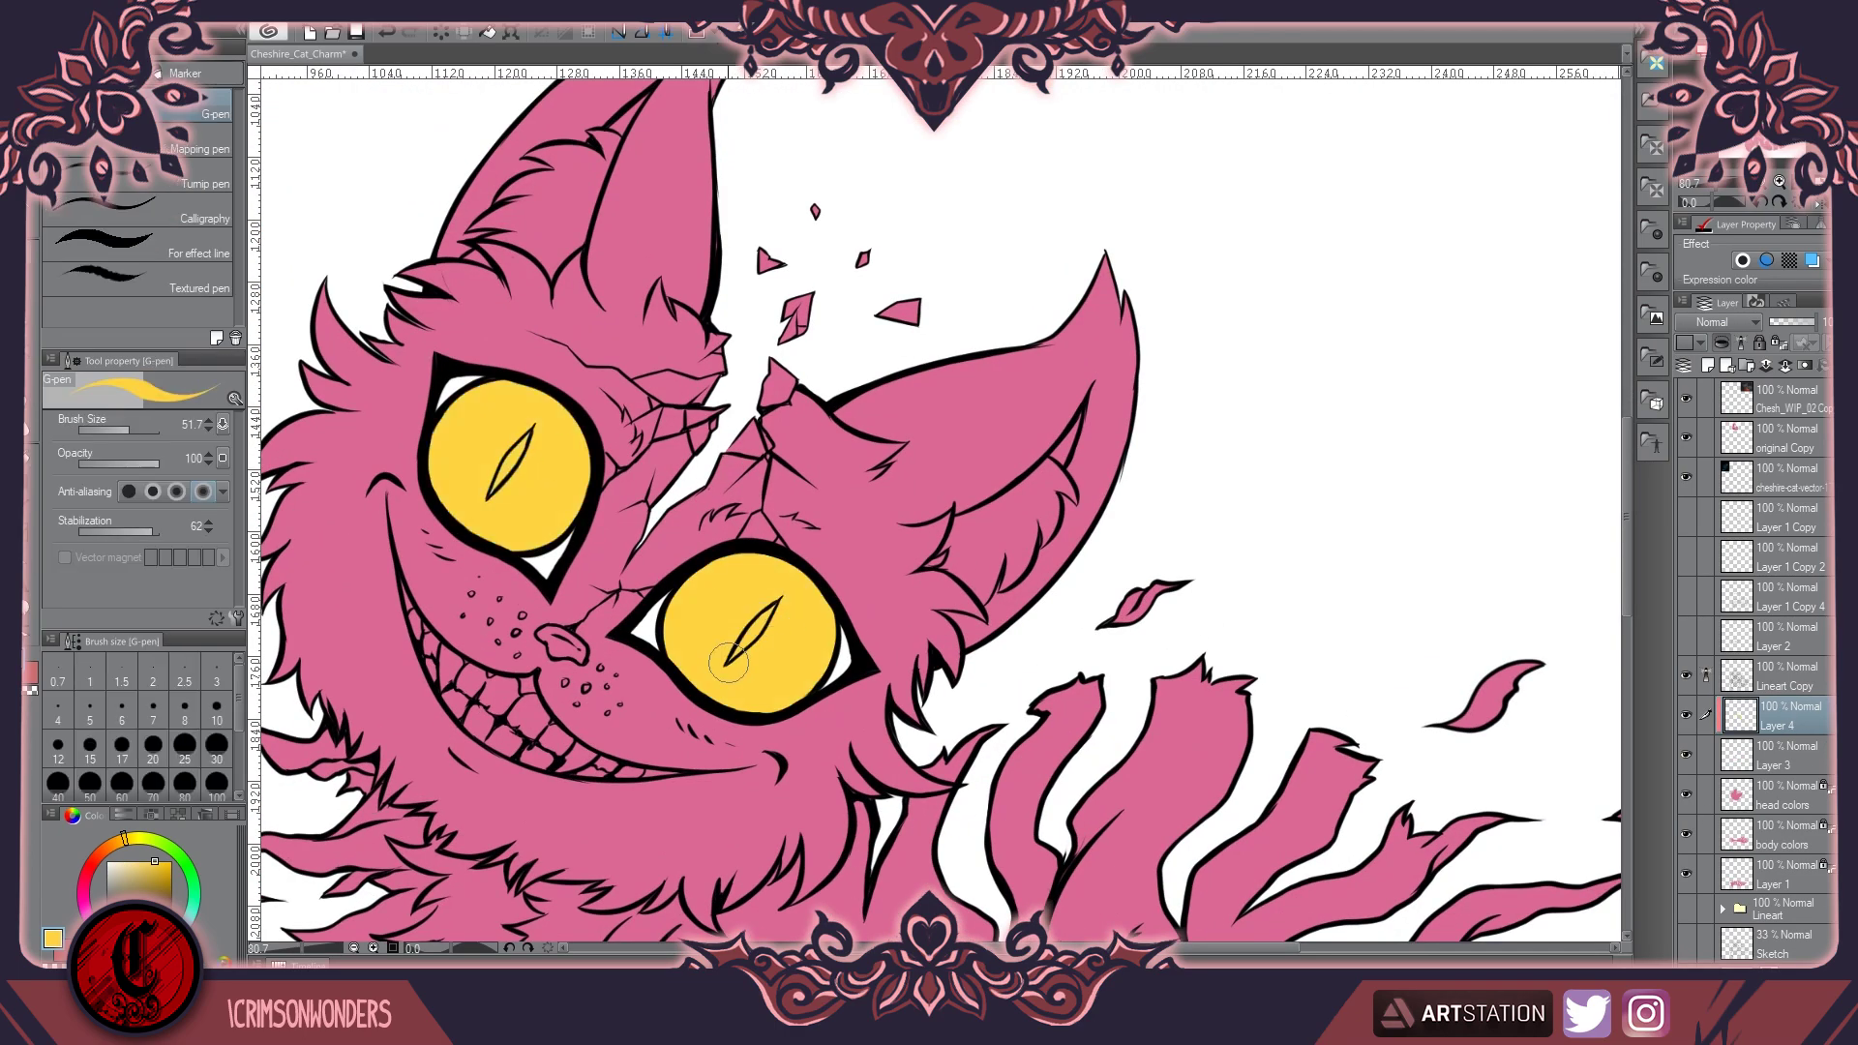
pyautogui.scroll(-4, 643, 641)
pyautogui.scroll(-1, 644, 641)
pyautogui.doubleClick(1777, 685)
pyautogui.write('Iris')
pyautogui.press('Return')
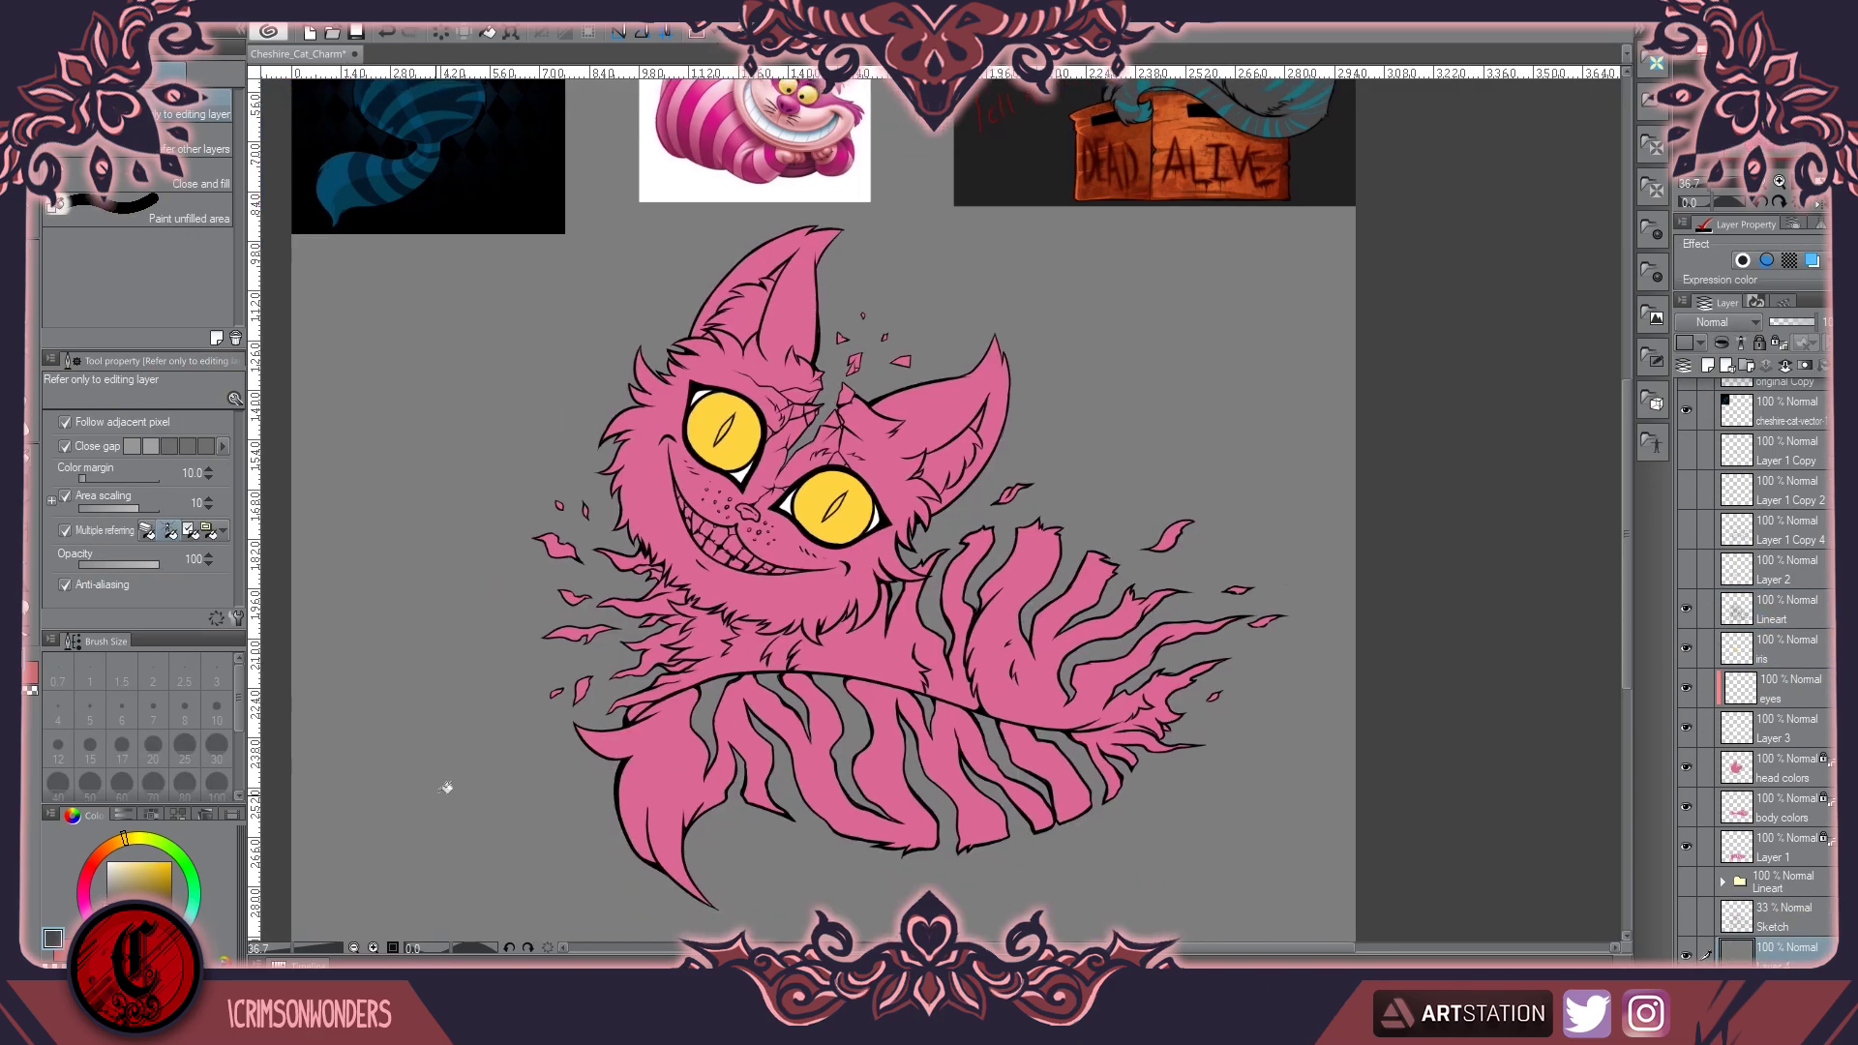
# Undo the last background fill and paint the teeth white on the teeth layer
pyautogui.hotkey('ctrl', 'z')
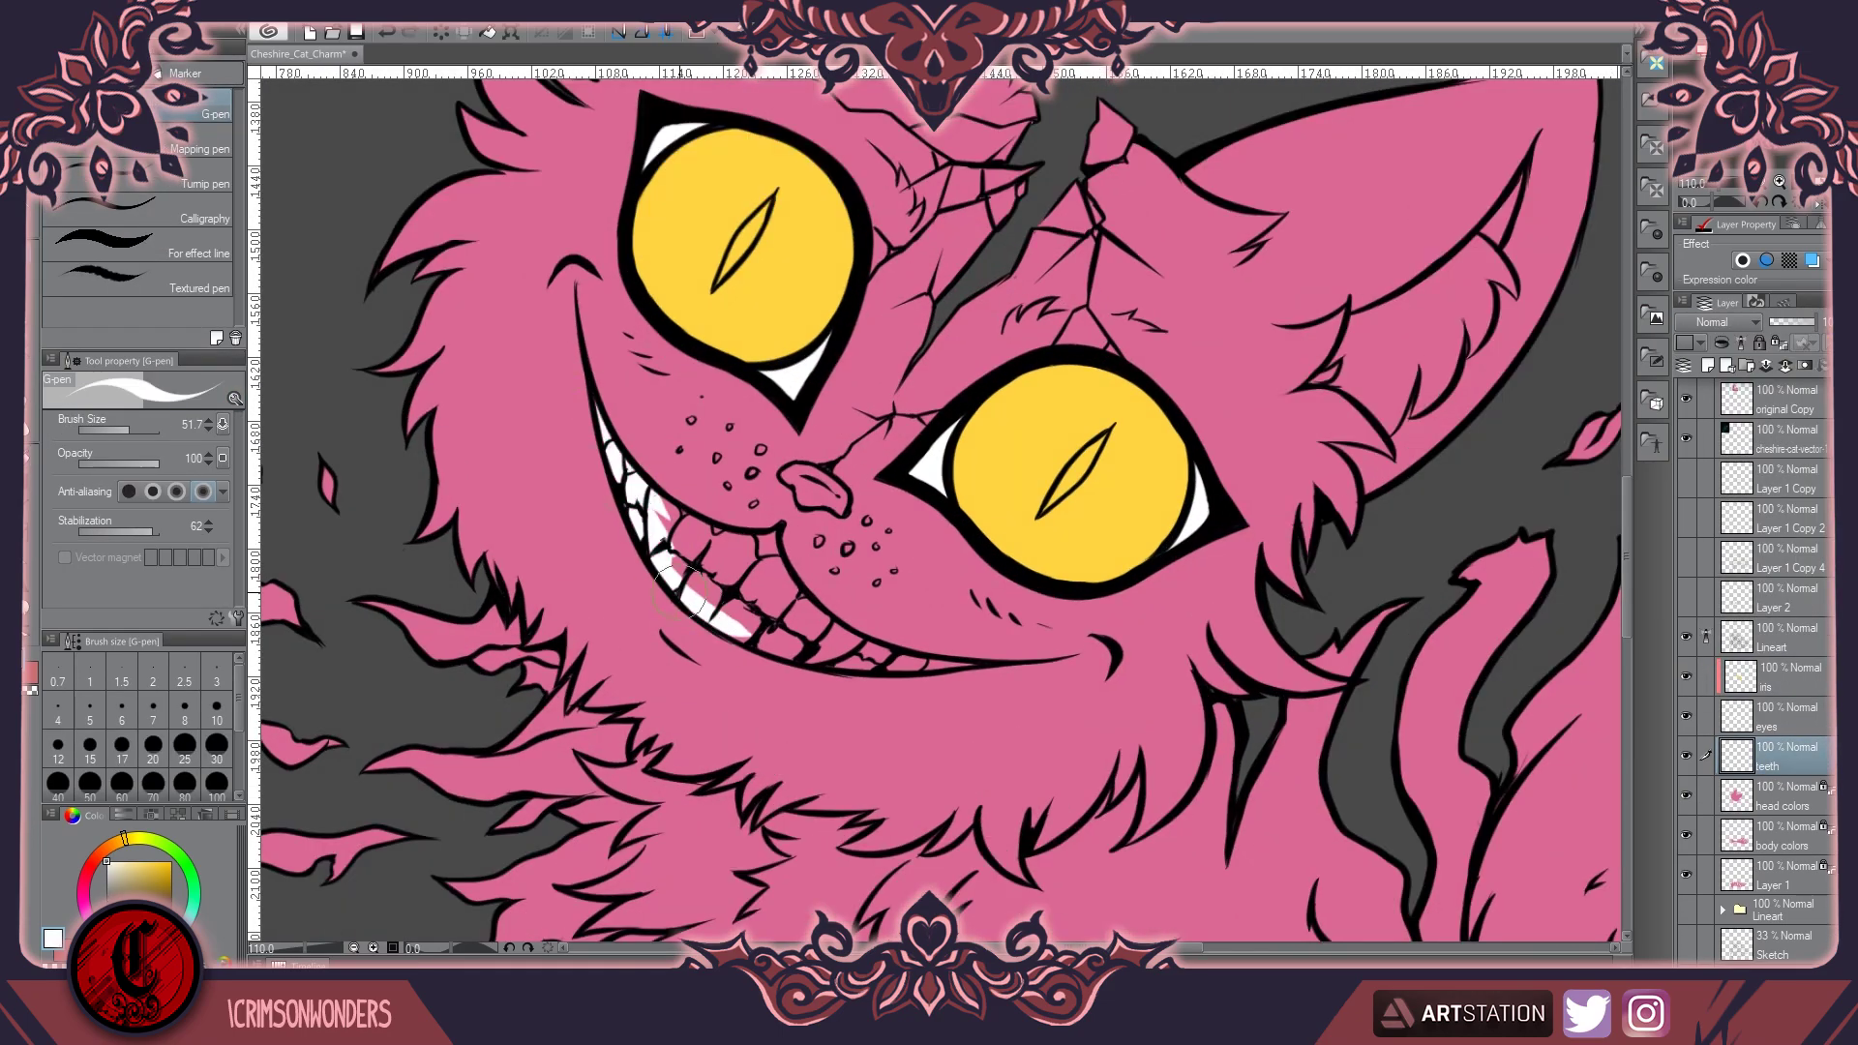
pyautogui.moveTo(682, 591)
pyautogui.mouseDown()
pyautogui.moveTo(929, 668)
pyautogui.moveTo(765, 542)
pyautogui.moveTo(678, 522)
pyautogui.moveTo(627, 610)
pyautogui.mouseUp()
pyautogui.scroll(-5, 627, 609)
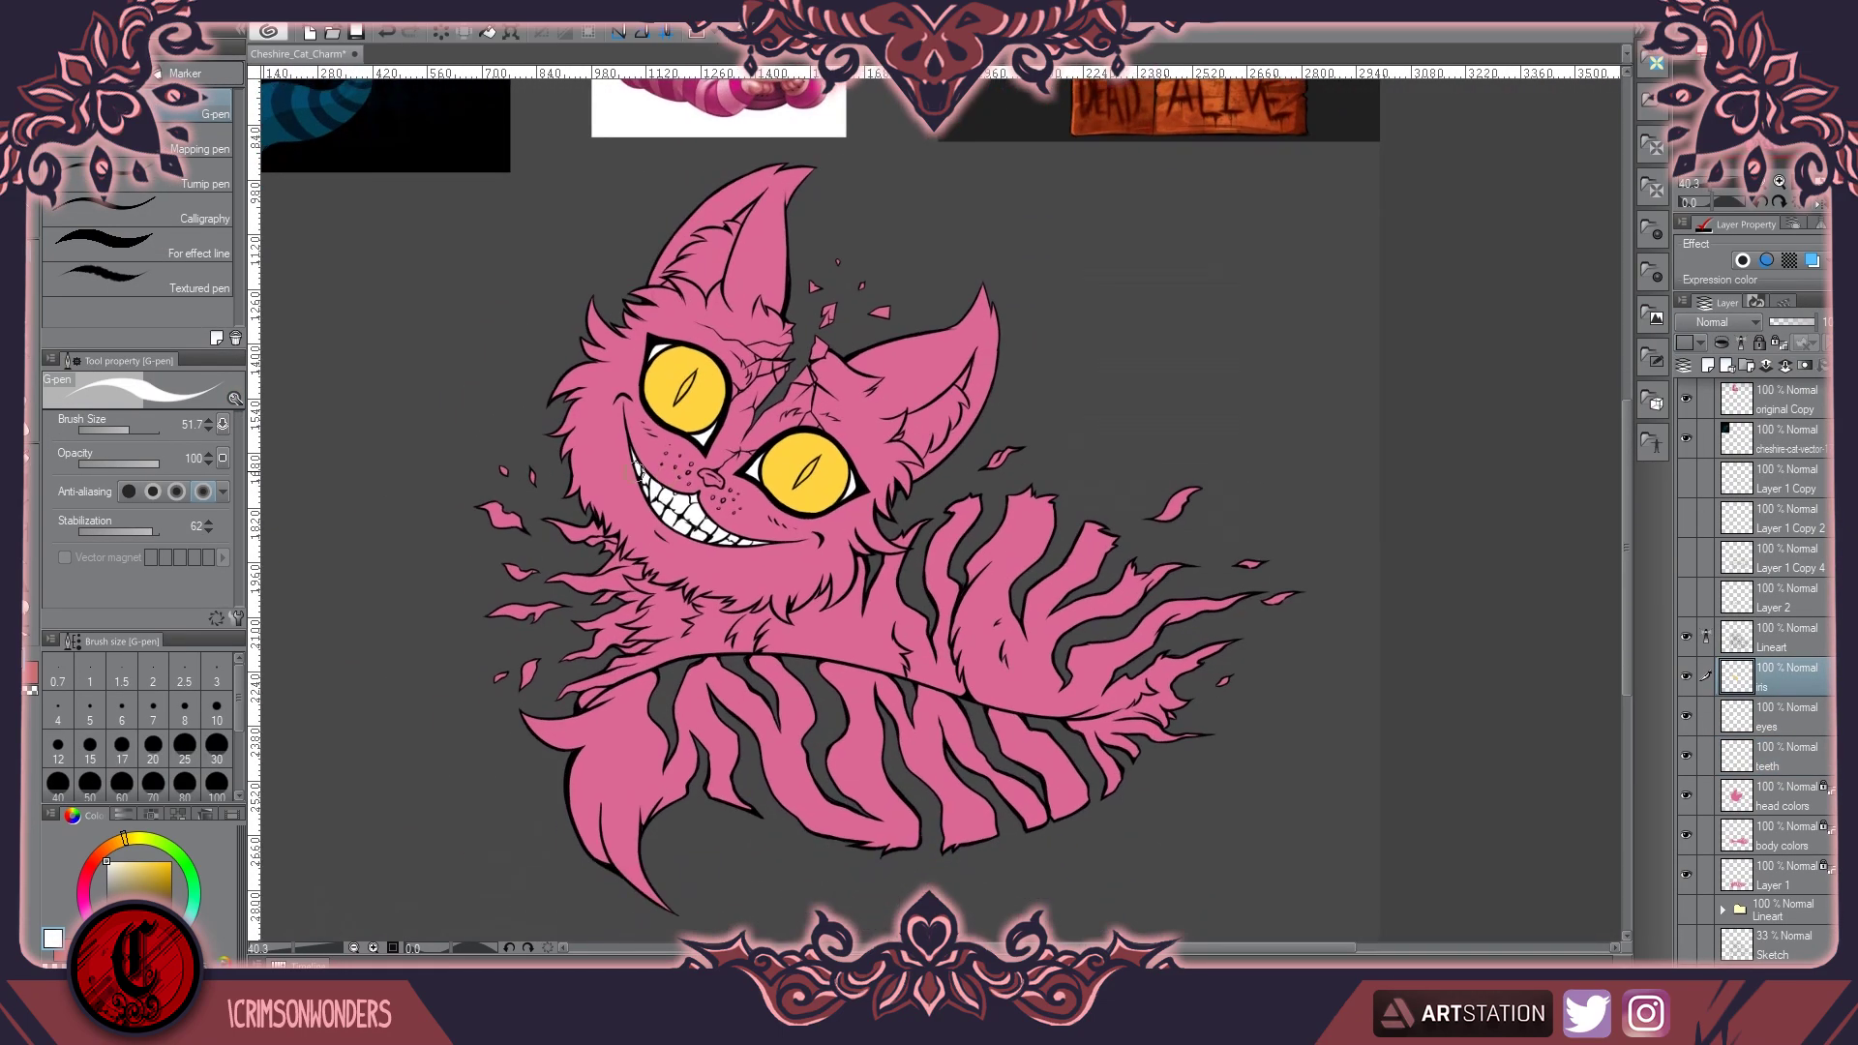
# Fill the nose with white
pyautogui.scroll(-2, 591, 464)
pyautogui.scroll(5, 678, 465)
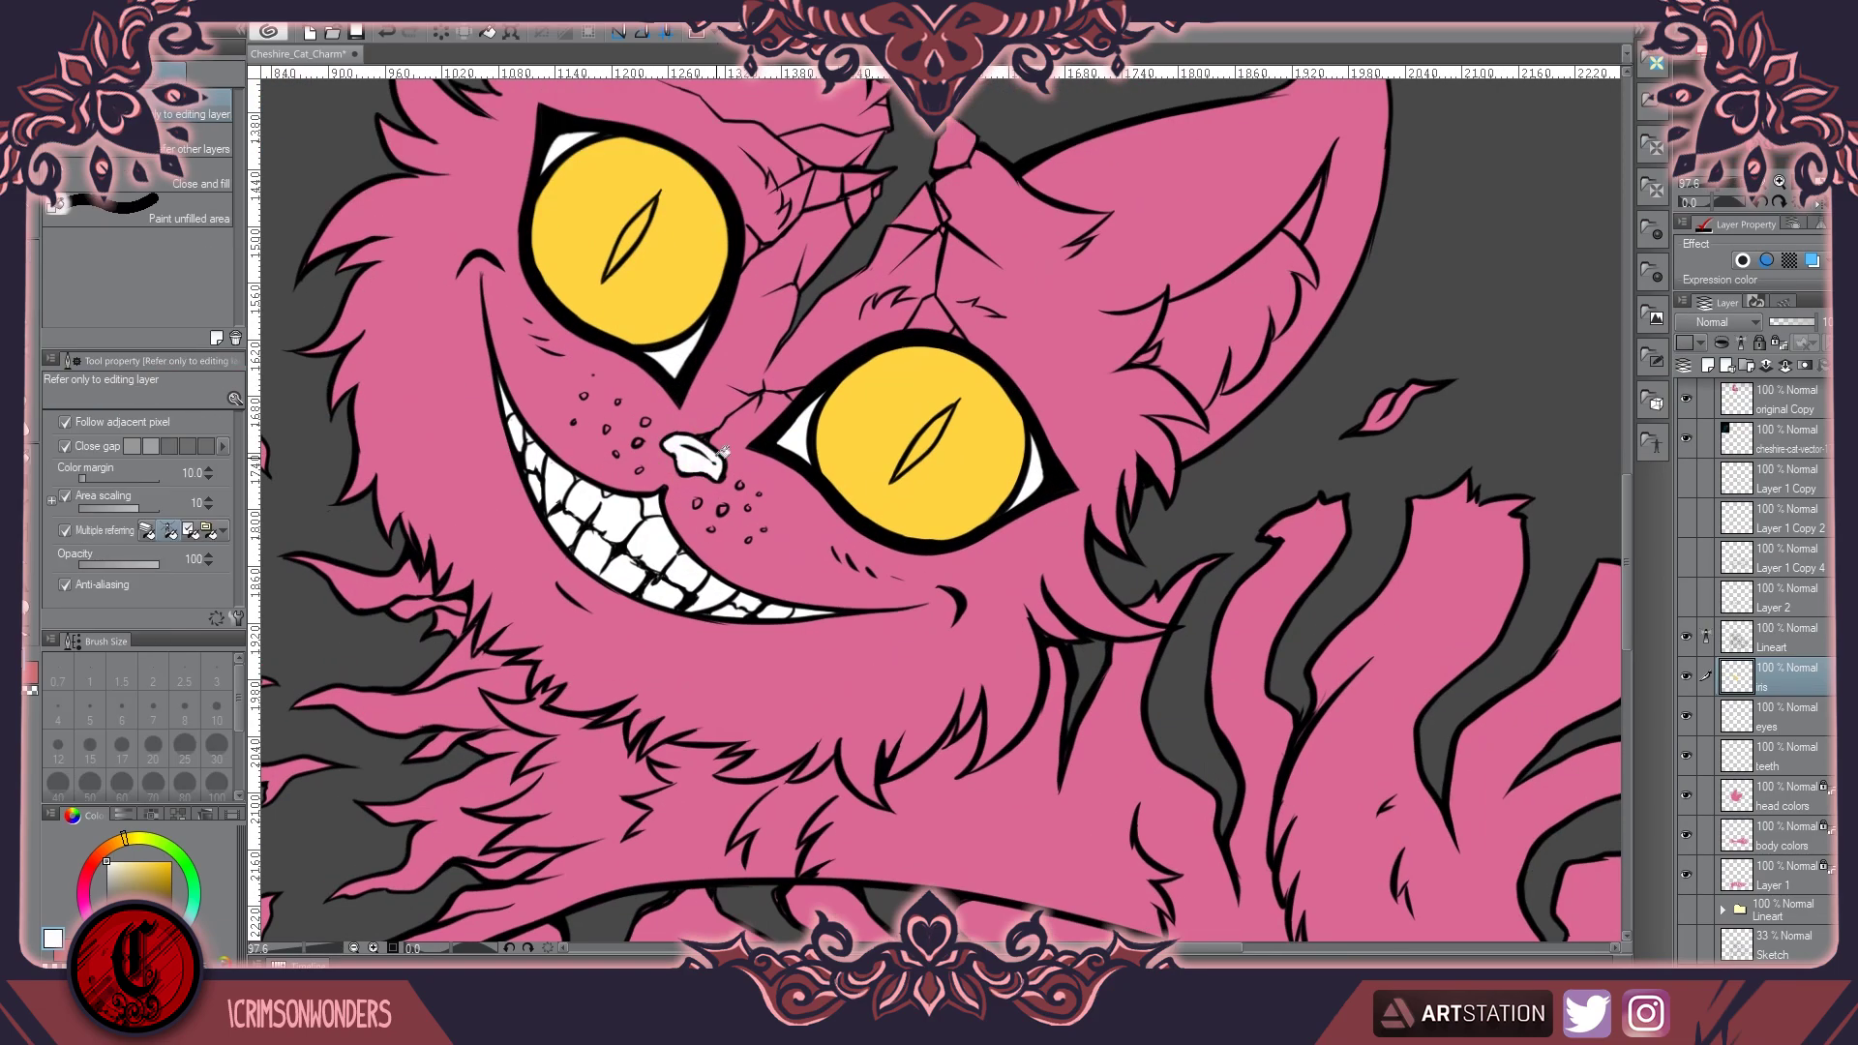
pyautogui.scroll(-4, 677, 465)
pyautogui.scroll(1, 678, 464)
# Tint the eye whites pale peach and lay a peach gradient over them on a new clipped Multiply layer
pyautogui.hotkey('ctrl', 'shift', 'n')
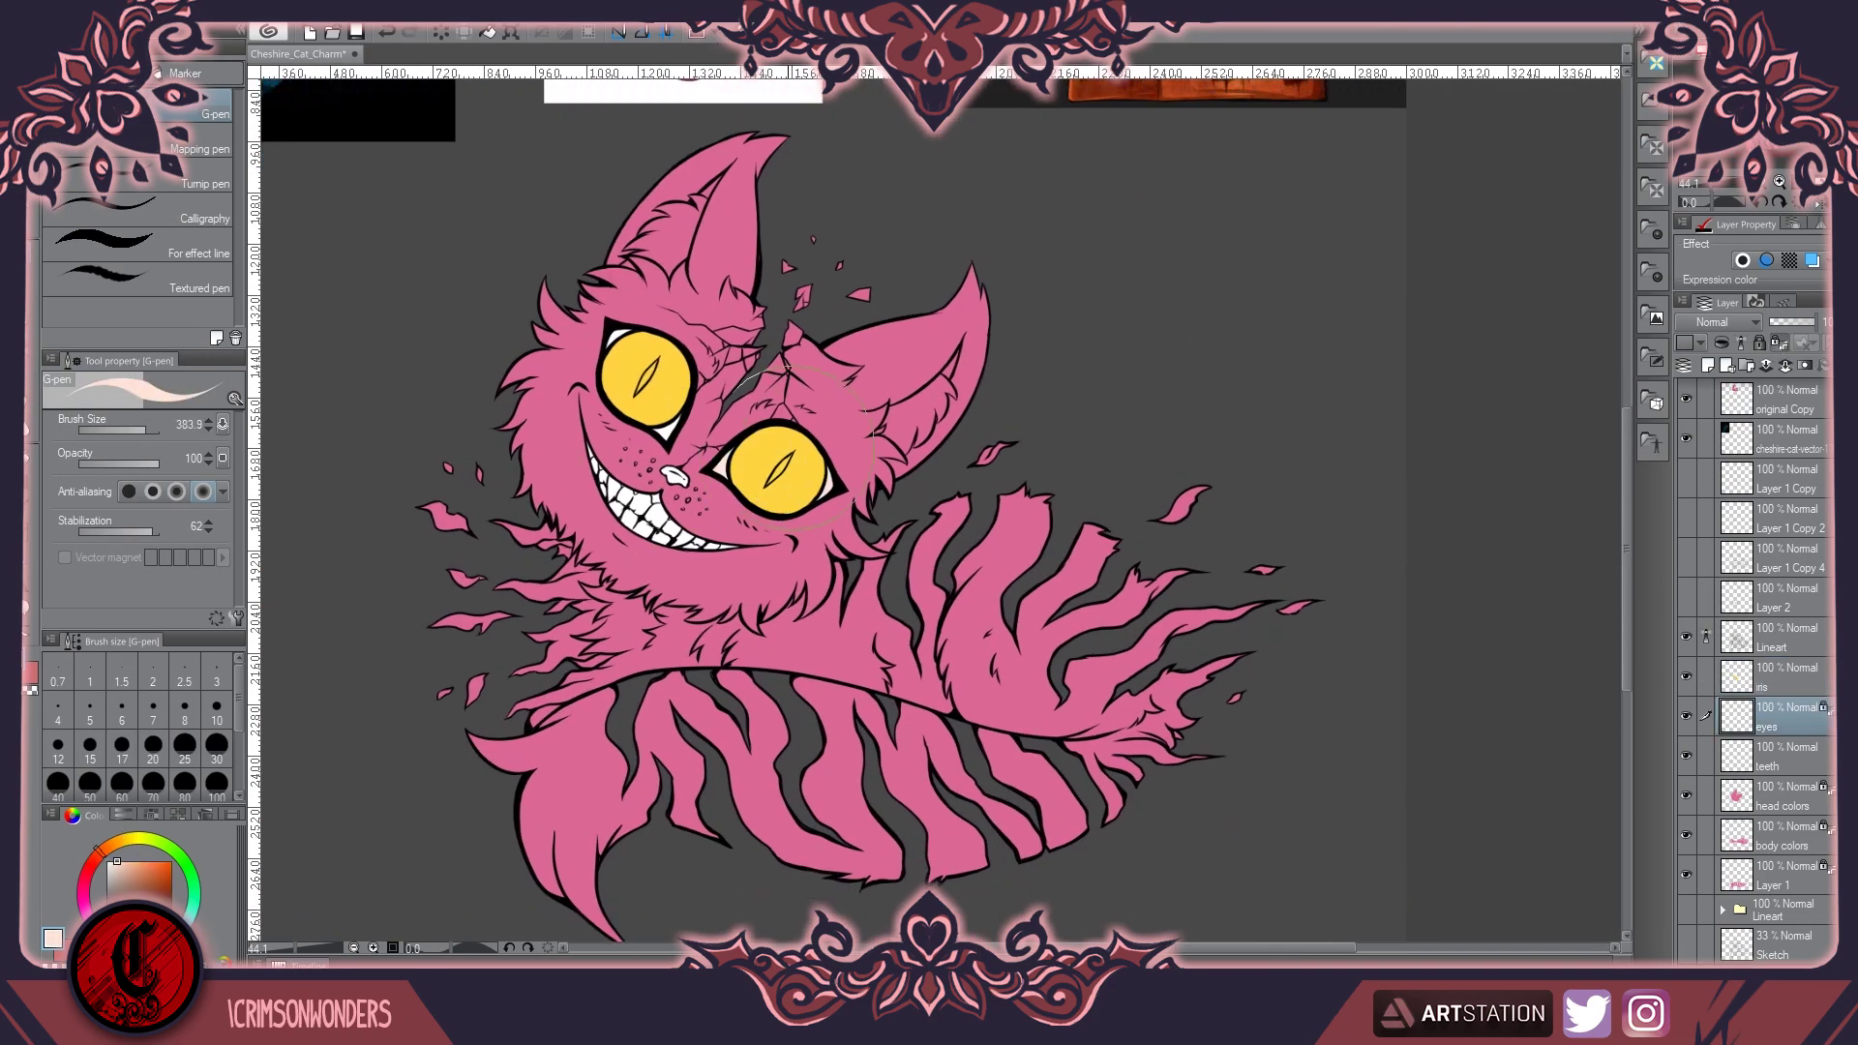
pyautogui.scroll(1, 620, 387)
pyautogui.press(']')
pyautogui.press(']')
pyautogui.press(']')
pyautogui.press('b')
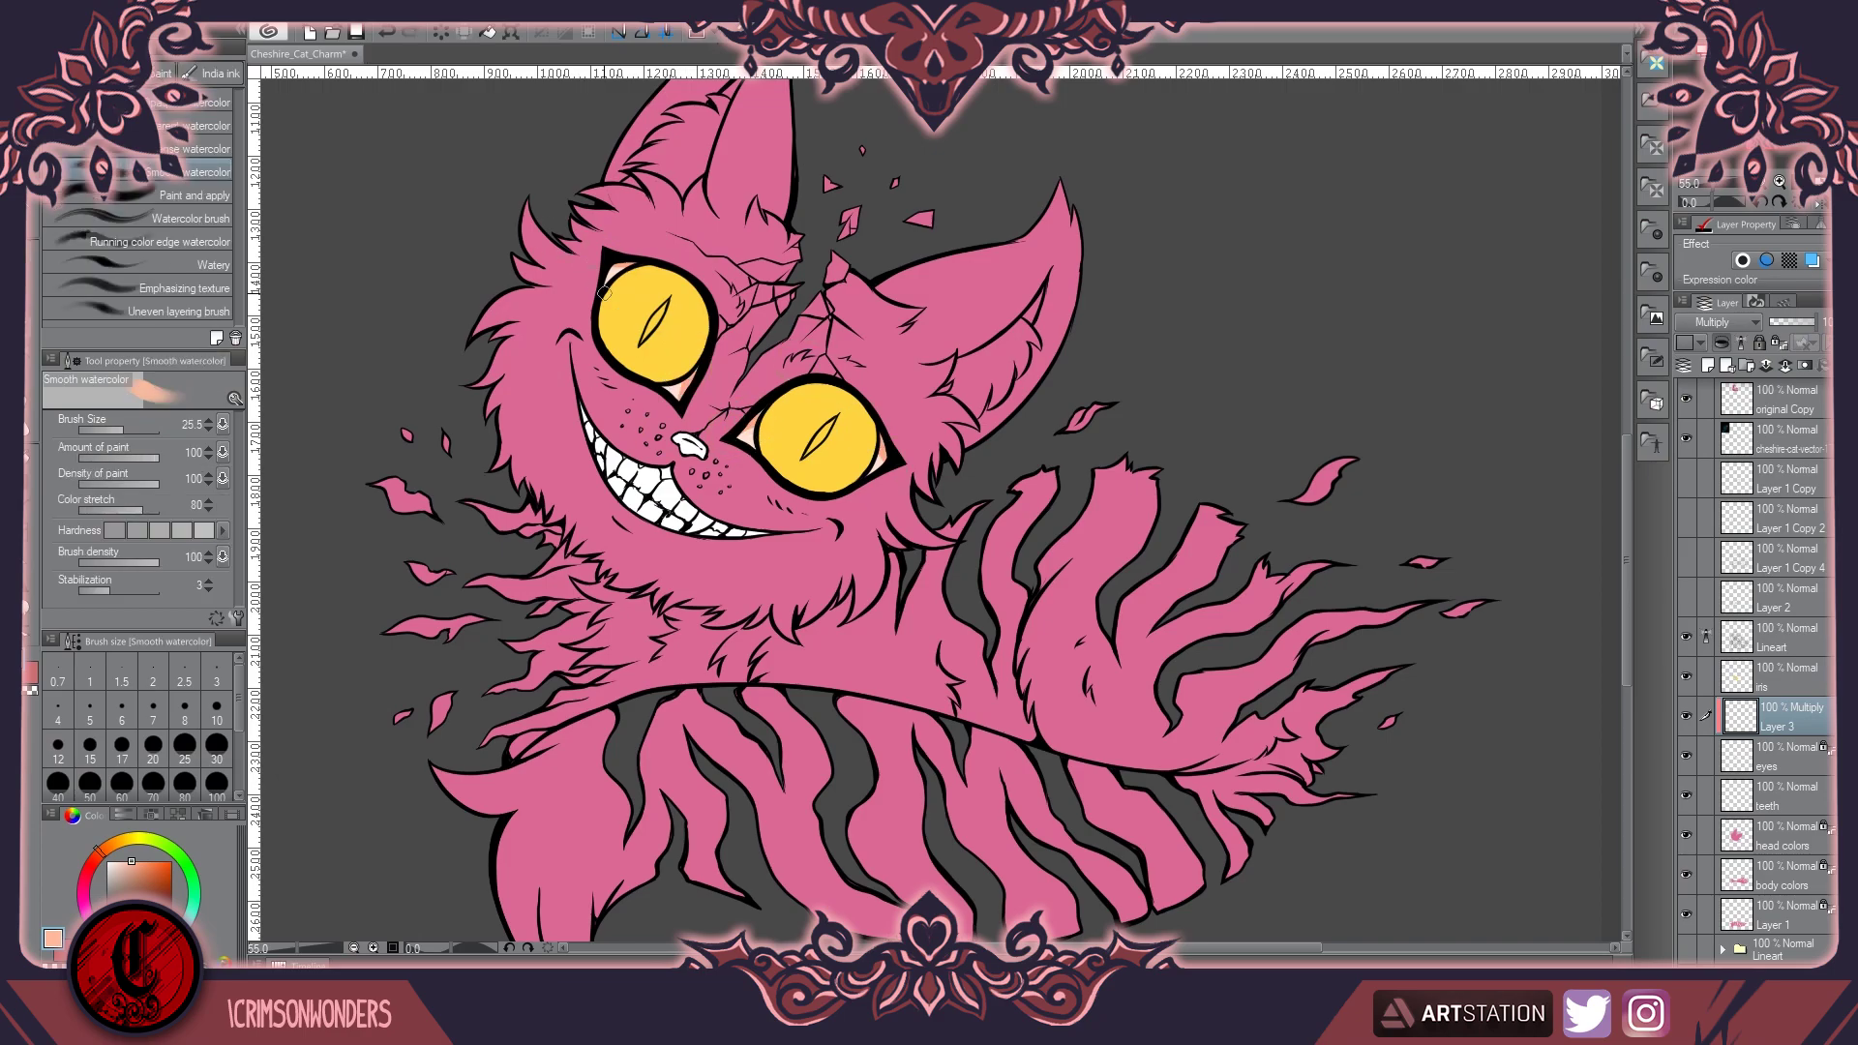
pyautogui.press('g')
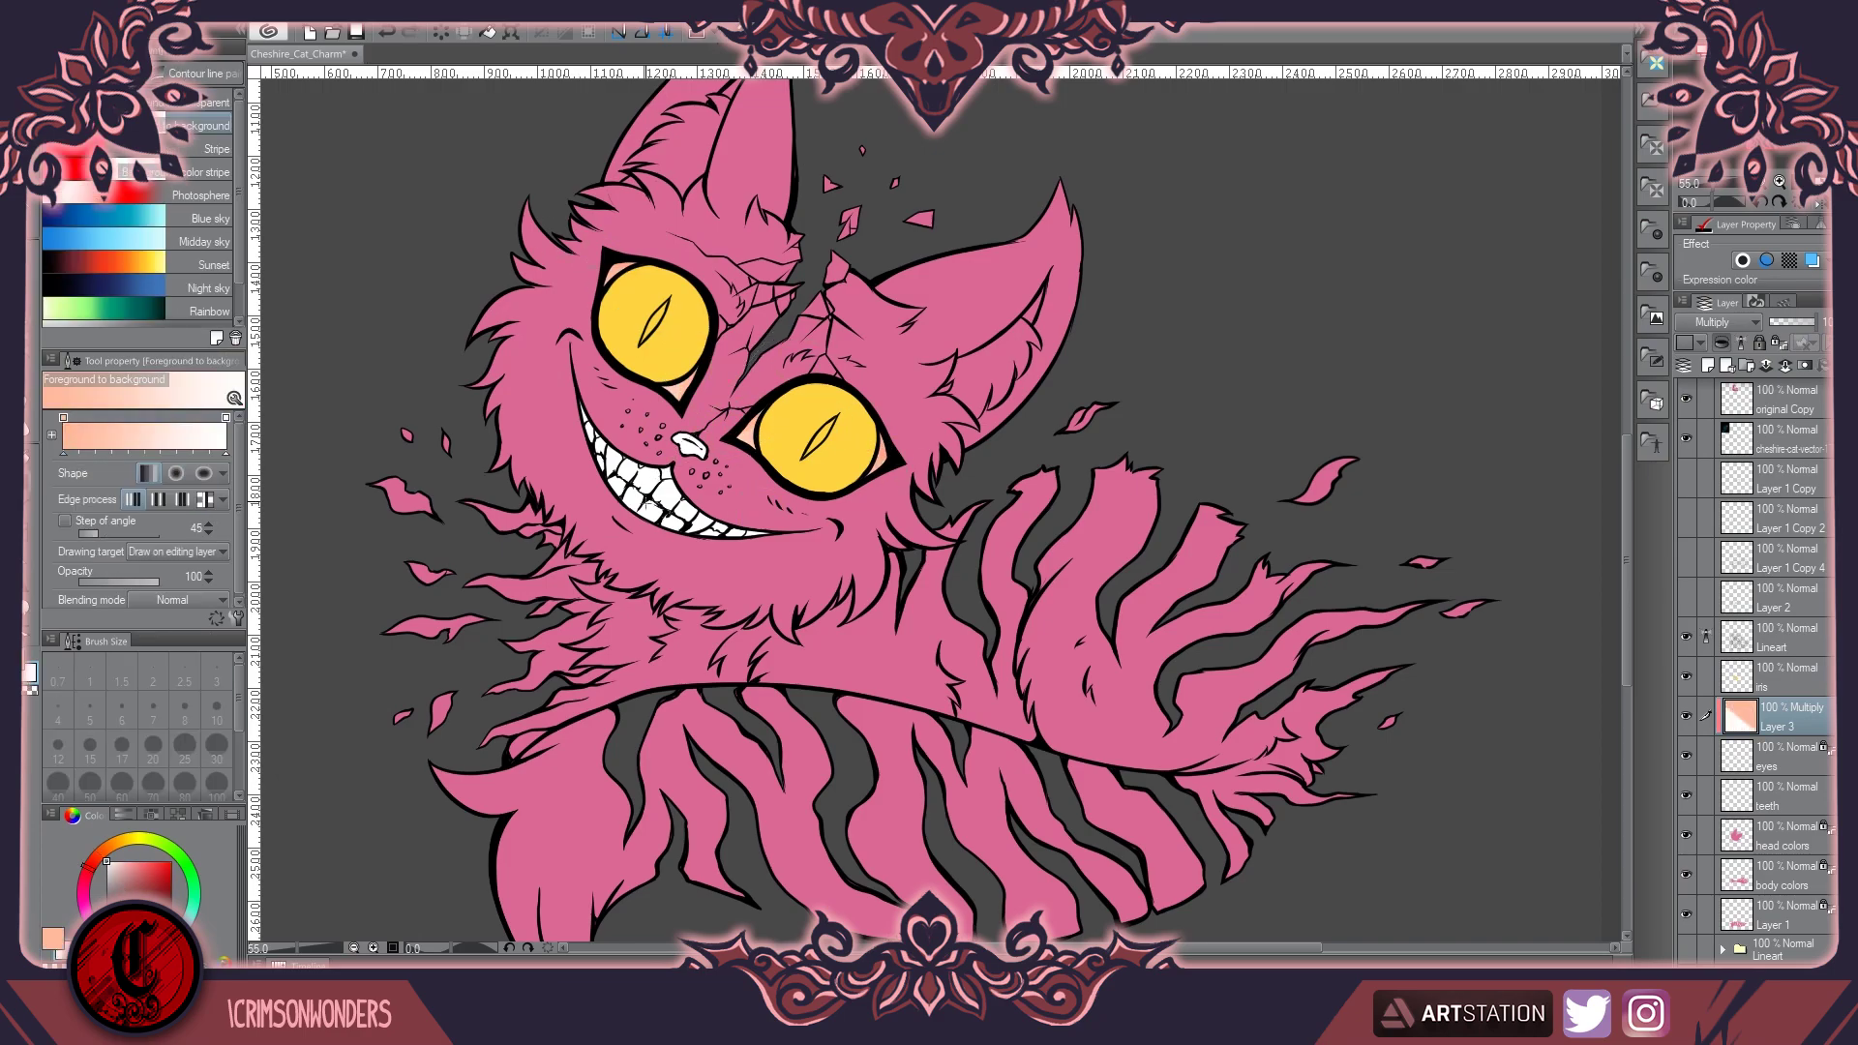
# Shade the iris edges orange on new clipped layers with the Running color edge watercolor brush
pyautogui.hotkey('alt', ']')
pyautogui.scroll(5, 1181, 650)
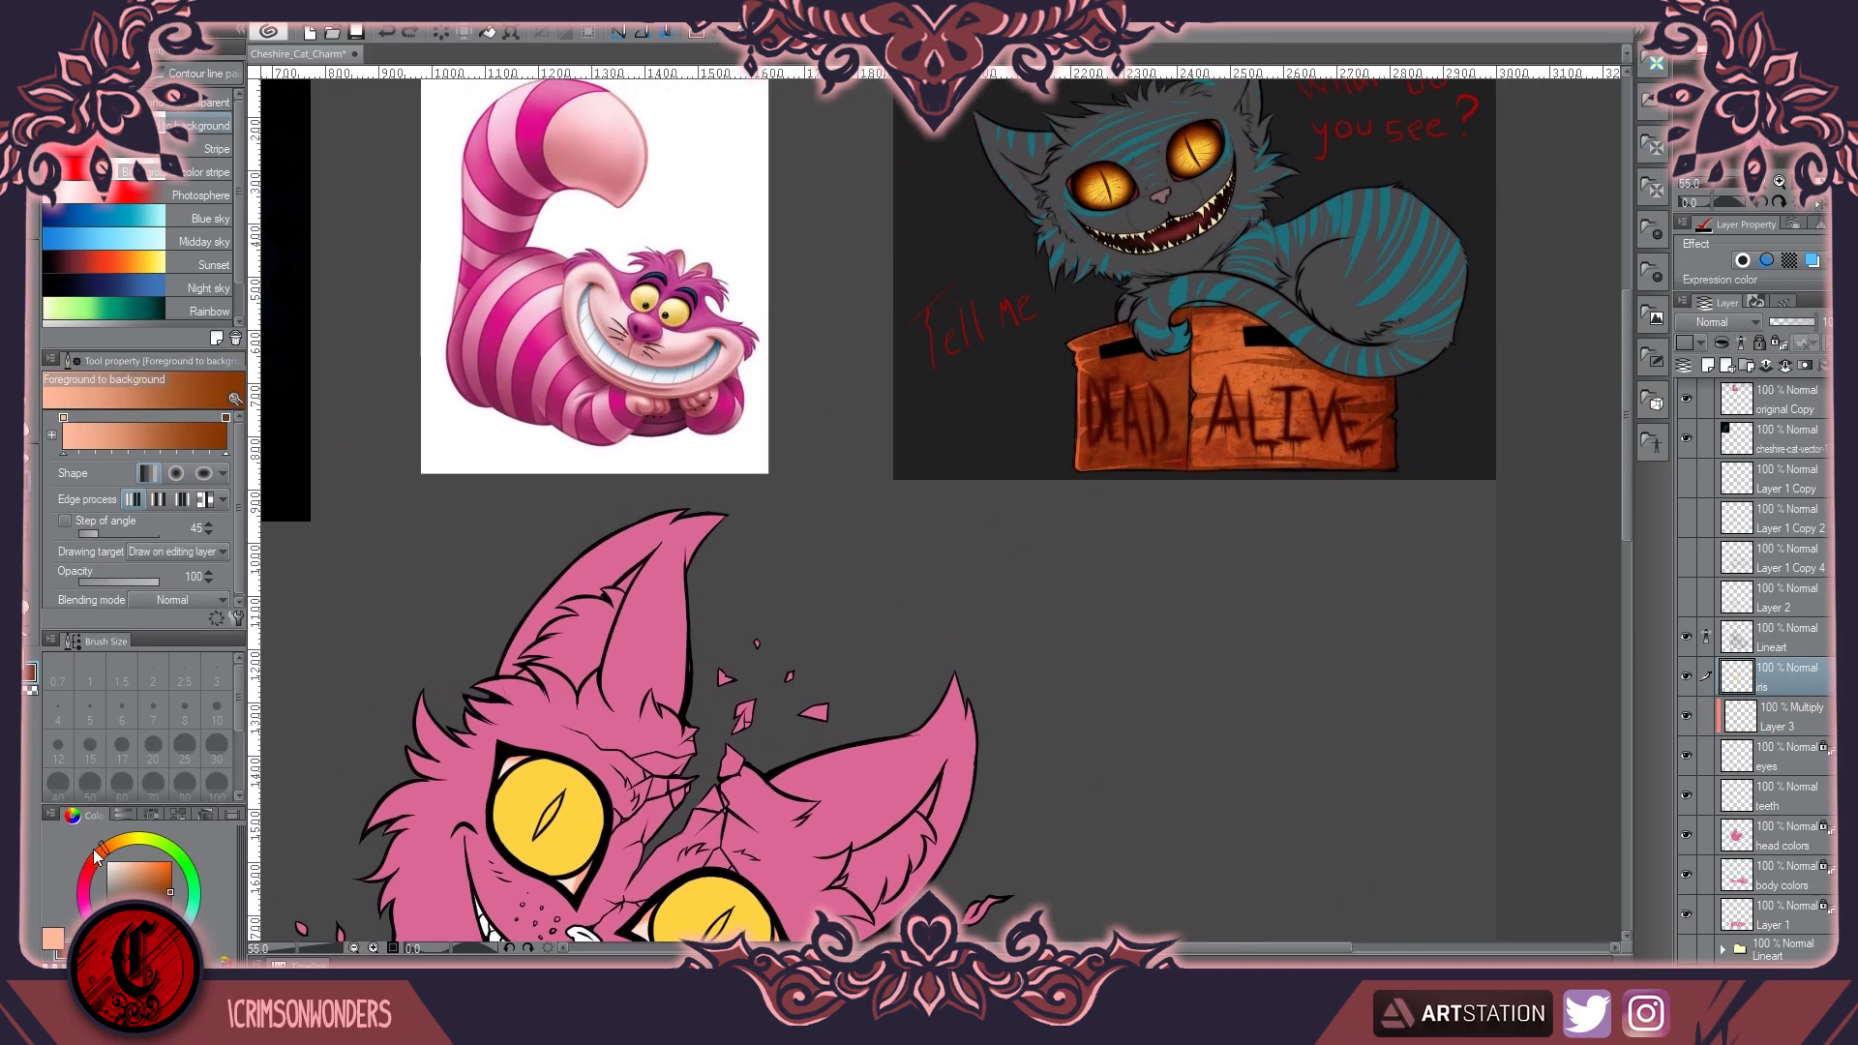
pyautogui.scroll(-4, 1180, 650)
pyautogui.hotkey('ctrl', 'shift', 'n')
pyautogui.press('b')
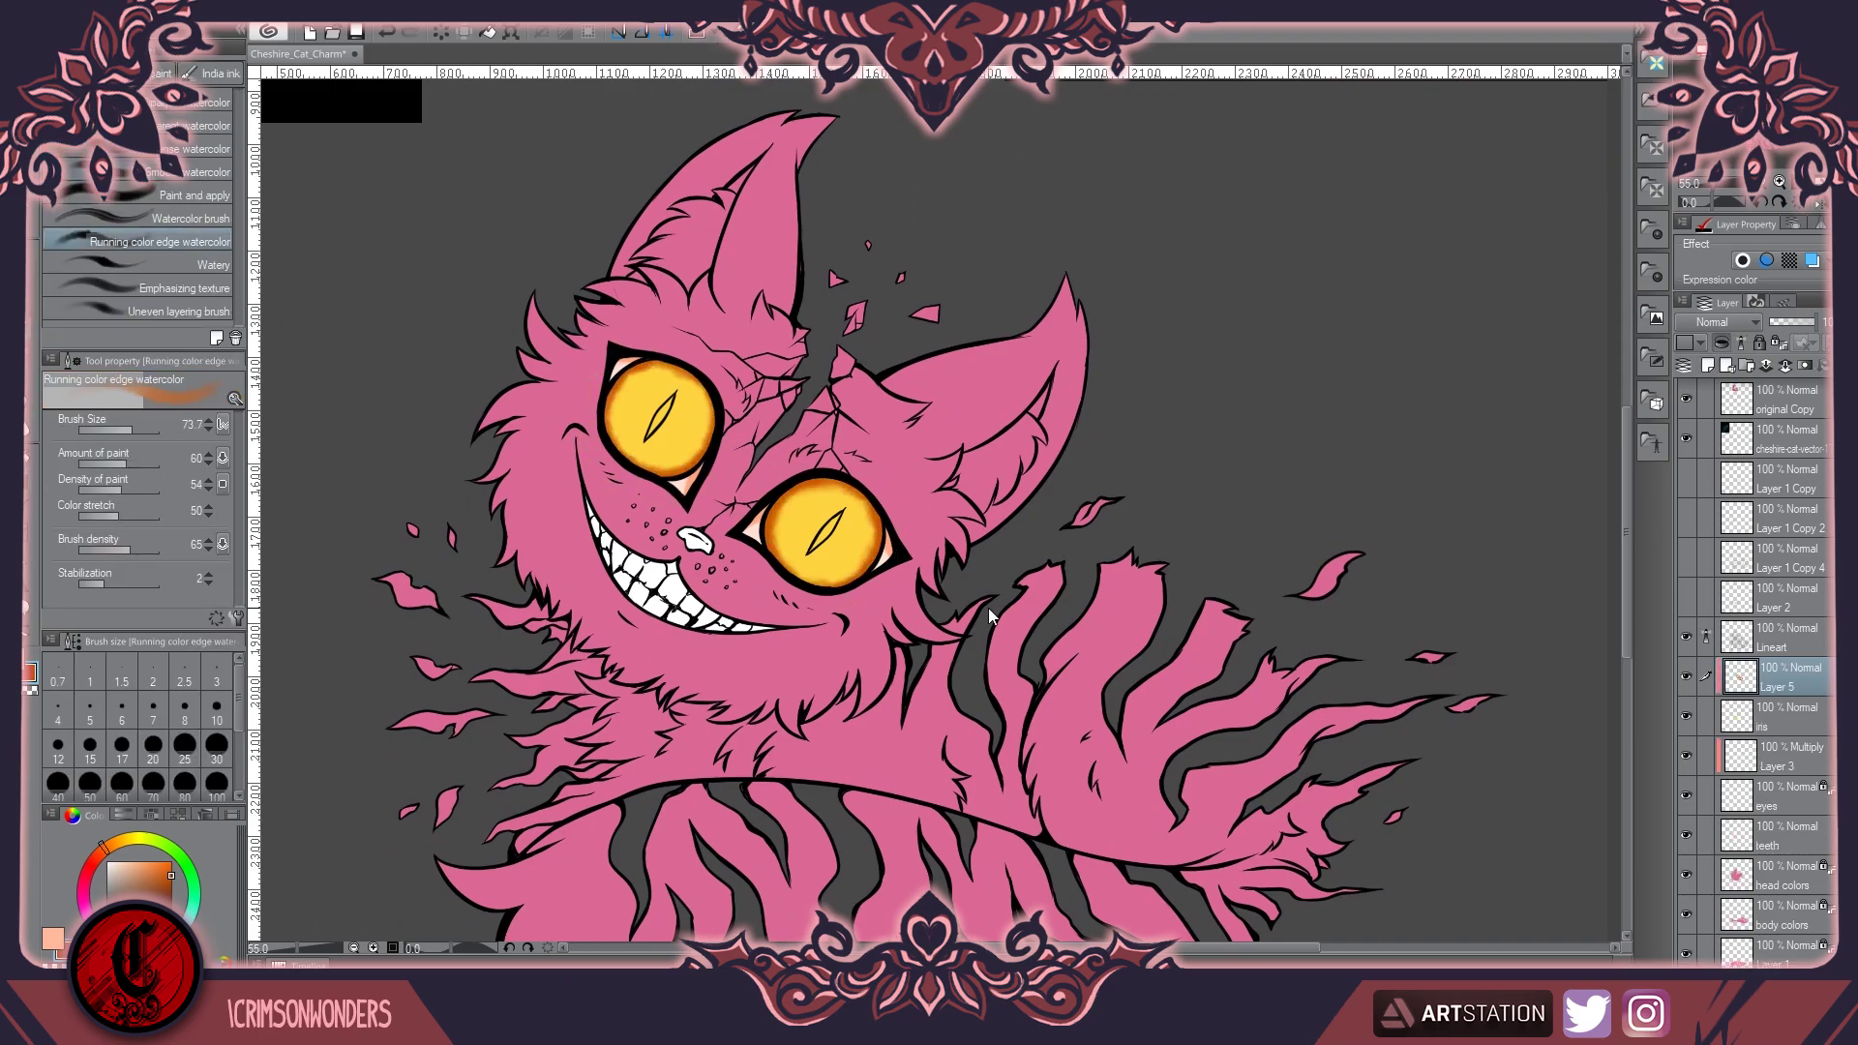
pyautogui.hotkey('ctrl', 'shift', 'n')
pyautogui.hotkey('ctrl', 'shift', 'n')
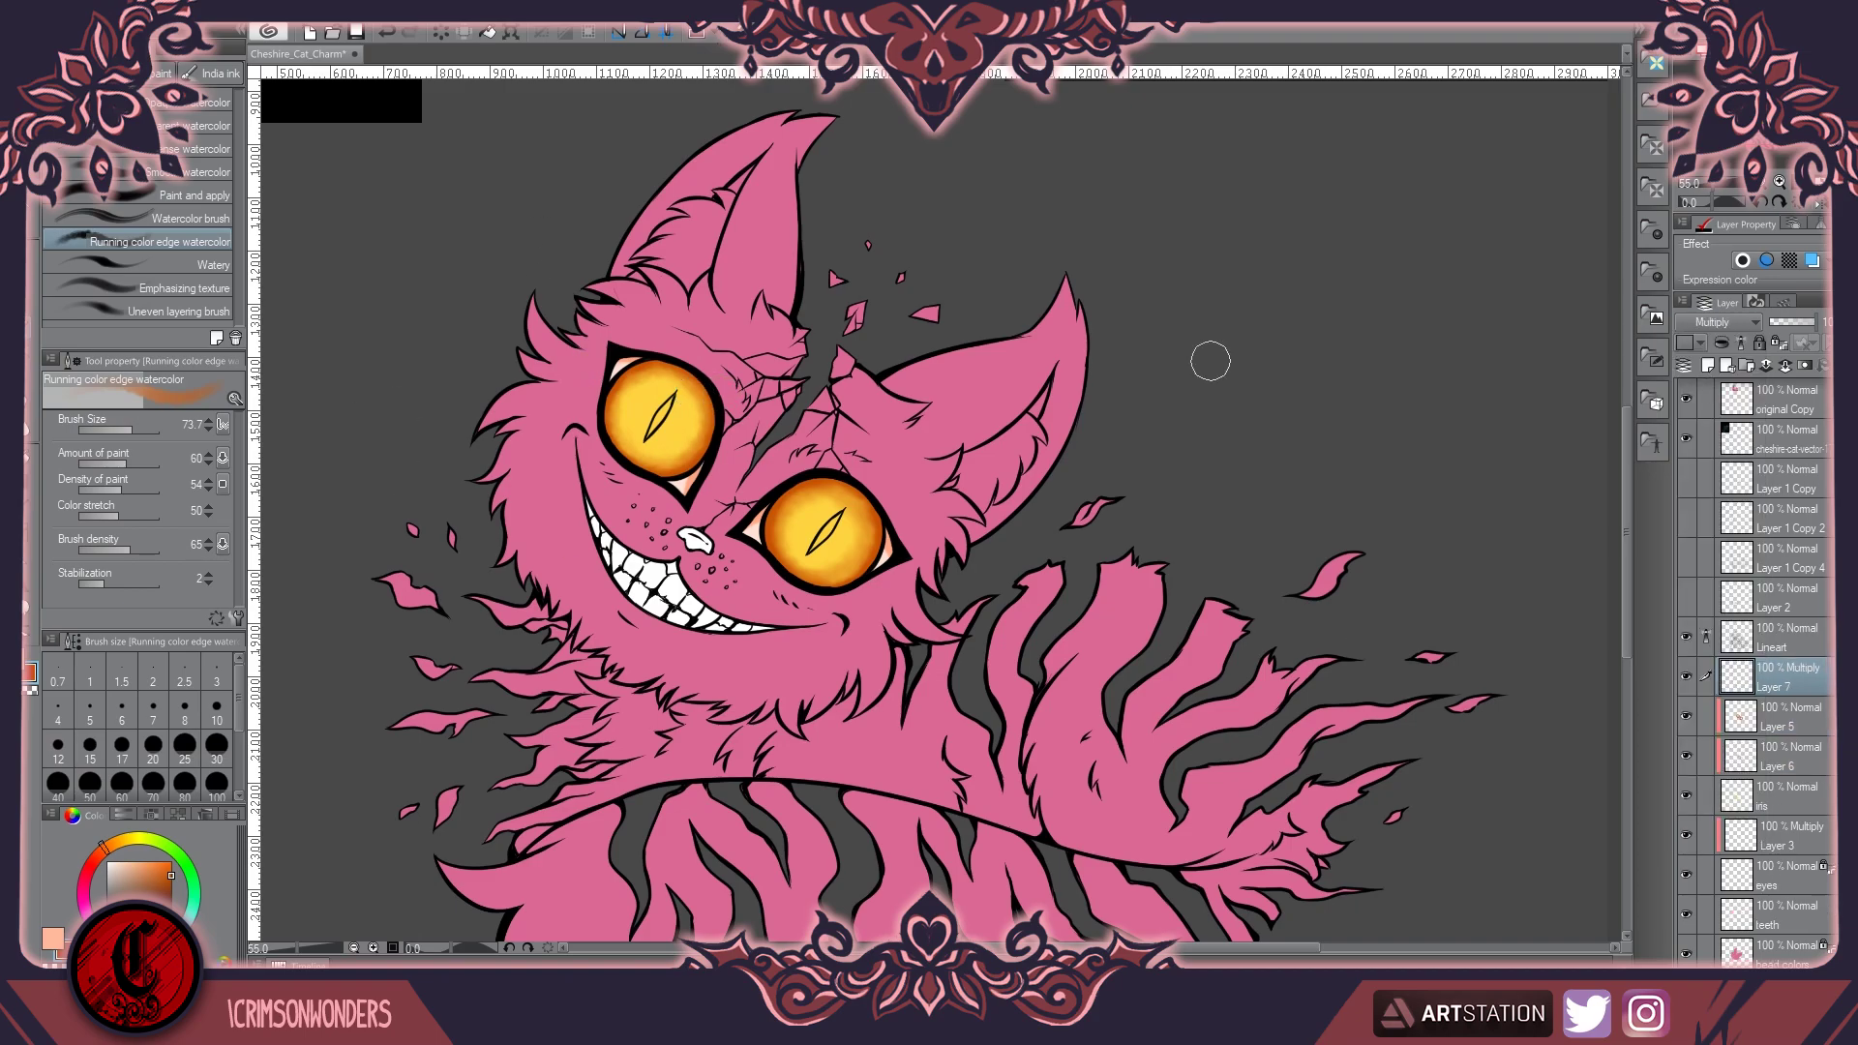
# Darken the outer rims of both irises with brown shading on a Multiply layer
pyautogui.press('b')
pyautogui.click(1715, 323)
pyautogui.moveTo(697, 387)
pyautogui.mouseDown()
pyautogui.moveTo(668, 465)
pyautogui.moveTo(600, 435)
pyautogui.mouseUp()
pyautogui.moveTo(745, 523)
pyautogui.mouseDown()
pyautogui.moveTo(864, 594)
pyautogui.moveTo(784, 562)
pyautogui.mouseUp()
# Add a new layer beneath the iris shading and airbrush soft colour over both irises
pyautogui.hotkey('ctrl', 'shift', 'n')
pyautogui.press('[')
pyautogui.press('[')
pyautogui.press('[')
pyautogui.moveTo(856, 455); pyautogui.dragTo(832, 561)
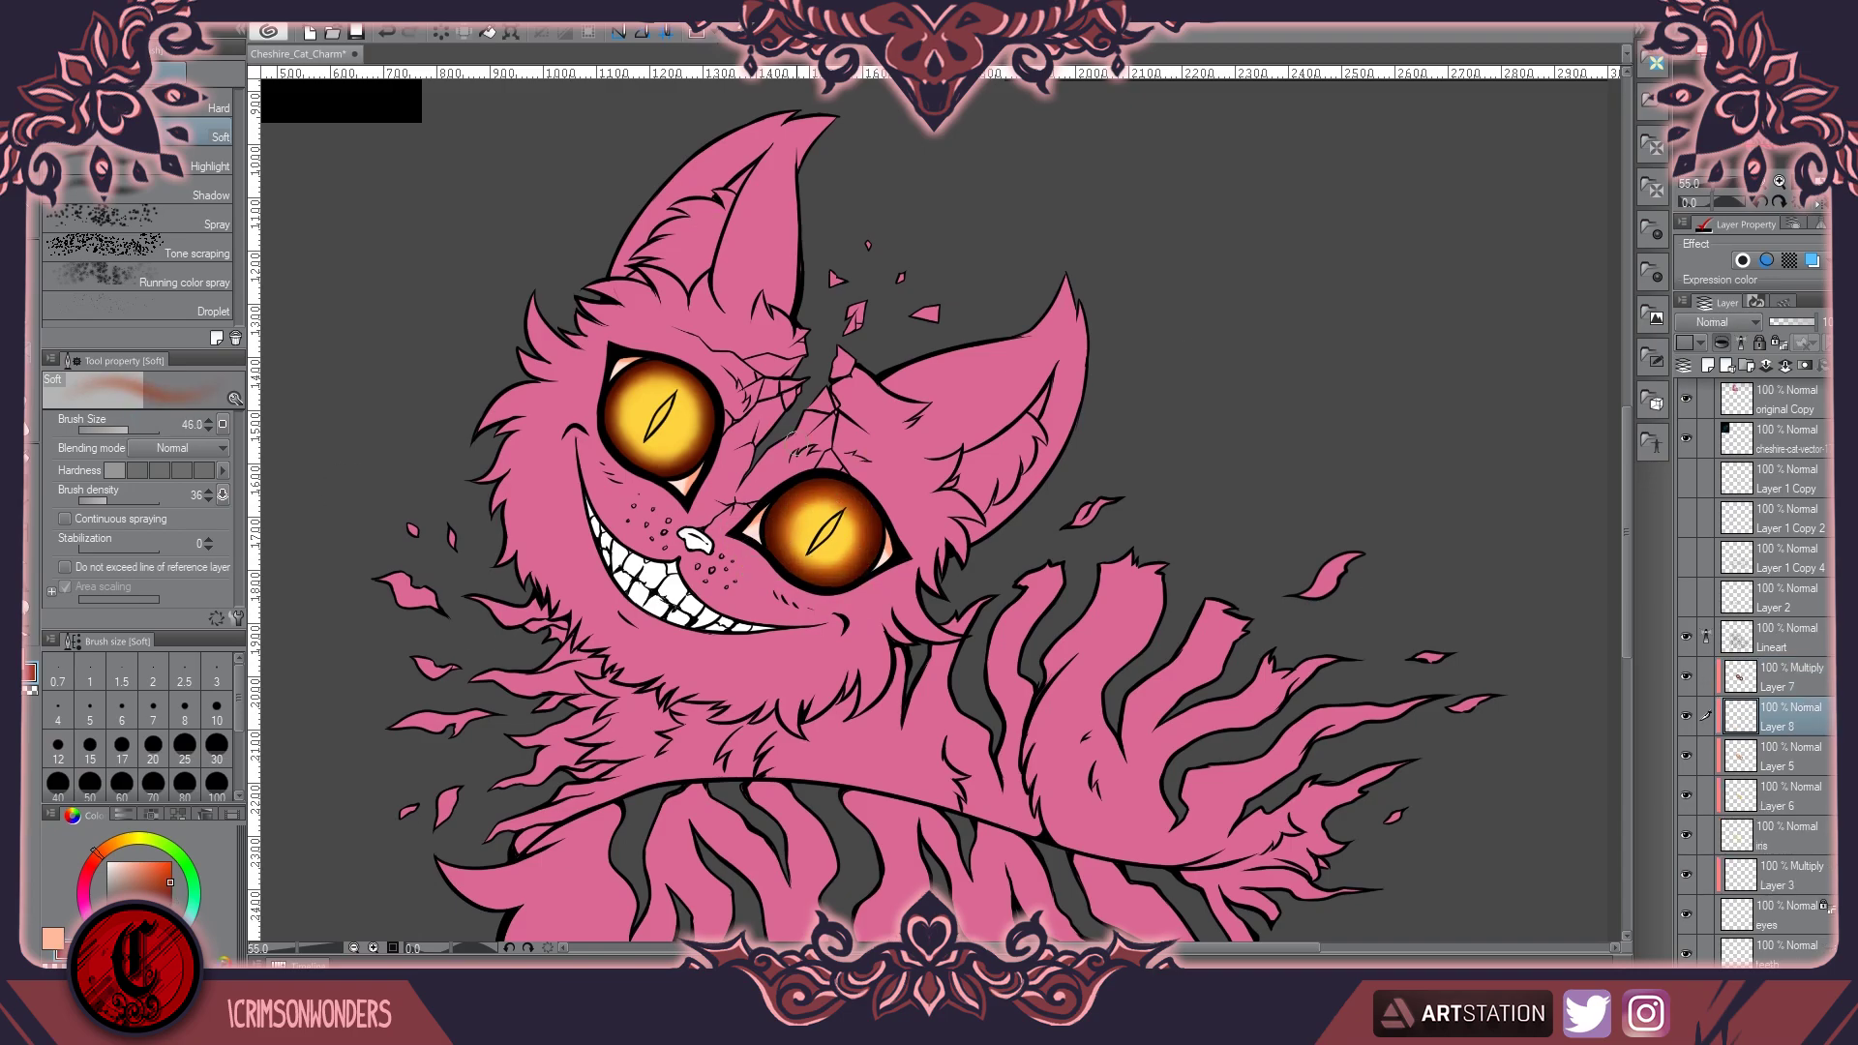
pyautogui.moveTo(697, 387); pyautogui.dragTo(668, 455)
# Deepen the orange iris shading on a new Multiply layer with an enlarged Running color edge watercolor brush
pyautogui.hotkey('ctrl', 'shift', 'n')
pyautogui.click(1715, 323)
pyautogui.click(1700, 564)
pyautogui.press('b')
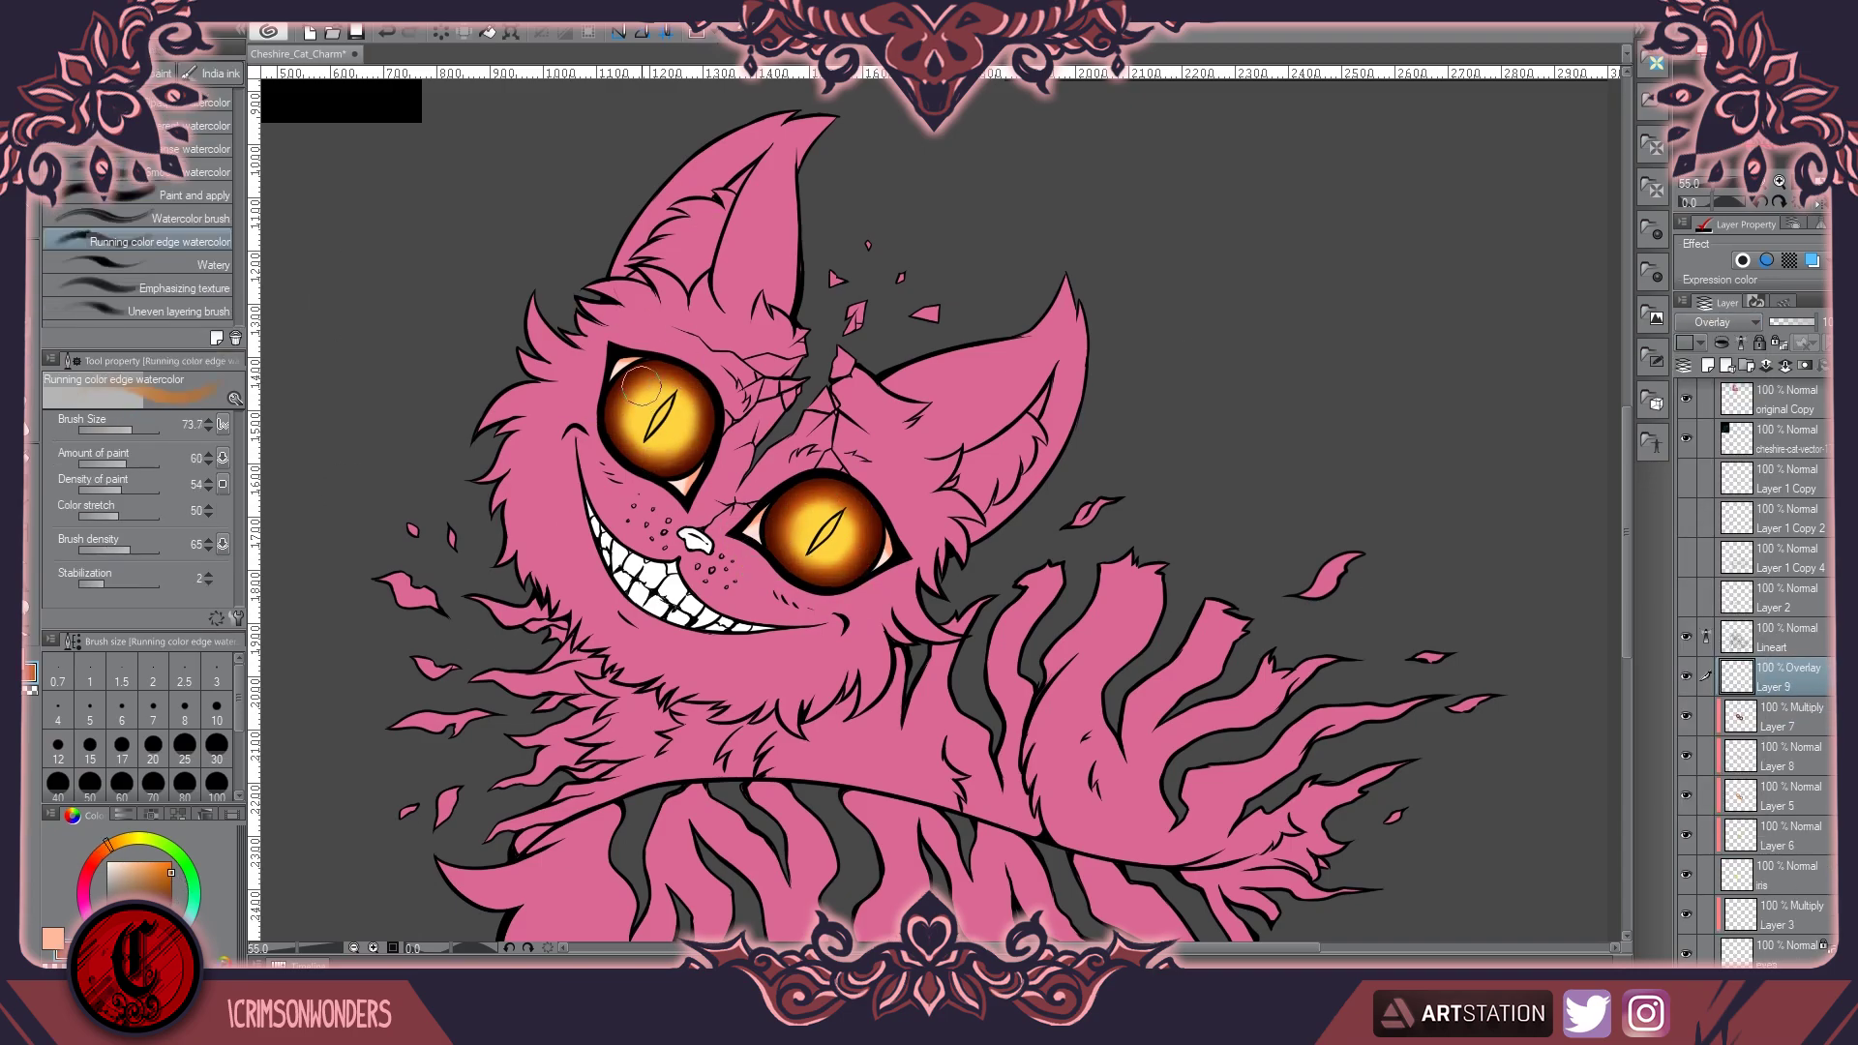
pyautogui.press(']')
pyautogui.press(']')
pyautogui.press(']')
pyautogui.press(']')
pyautogui.moveTo(644, 385); pyautogui.dragTo(678, 455)
pyautogui.moveTo(775, 523); pyautogui.dragTo(862, 542)
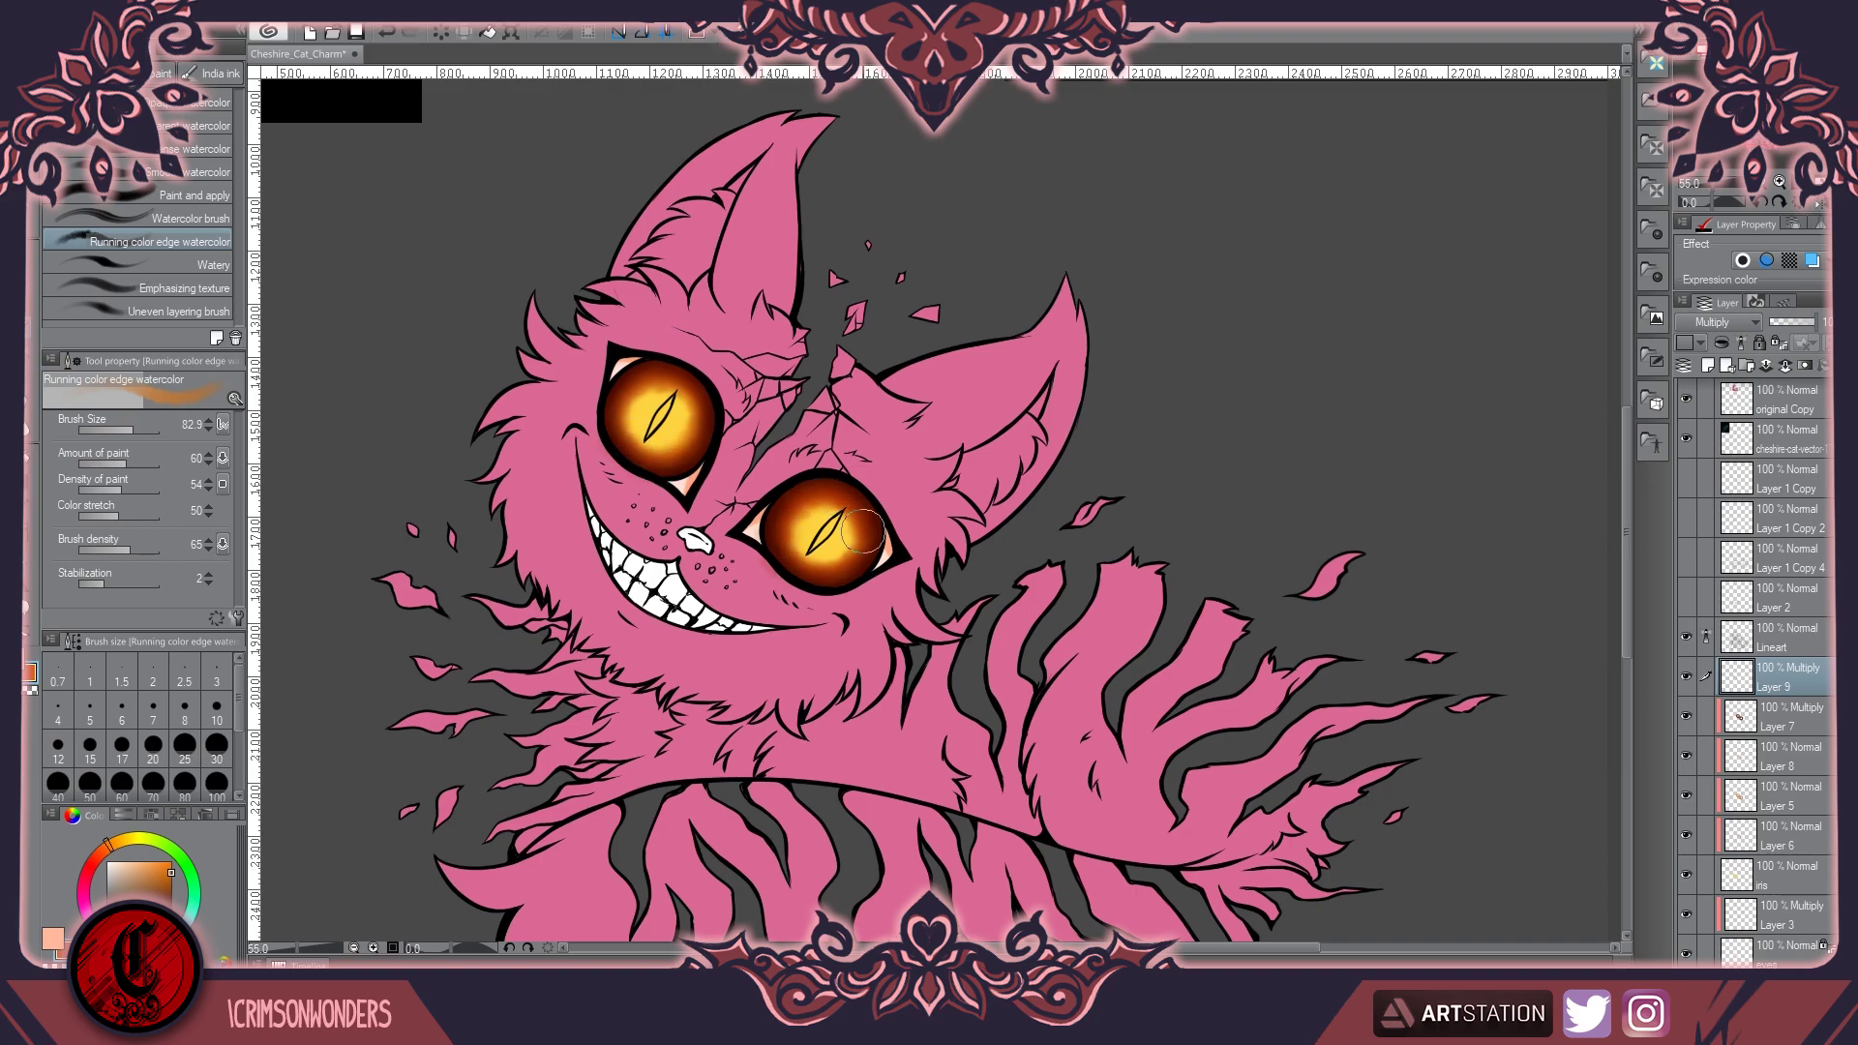
# Set Layer 8's opacity to 0% and paint the slit pupils black on a new layer
pyautogui.click(1781, 756)
pyautogui.moveTo(1814, 322); pyautogui.dragTo(1795, 322)
pyautogui.click(1781, 678)
pyautogui.hotkey('ctrl', 'shift', 'n')
pyautogui.press('p')
pyautogui.scroll(3, 673, 385)
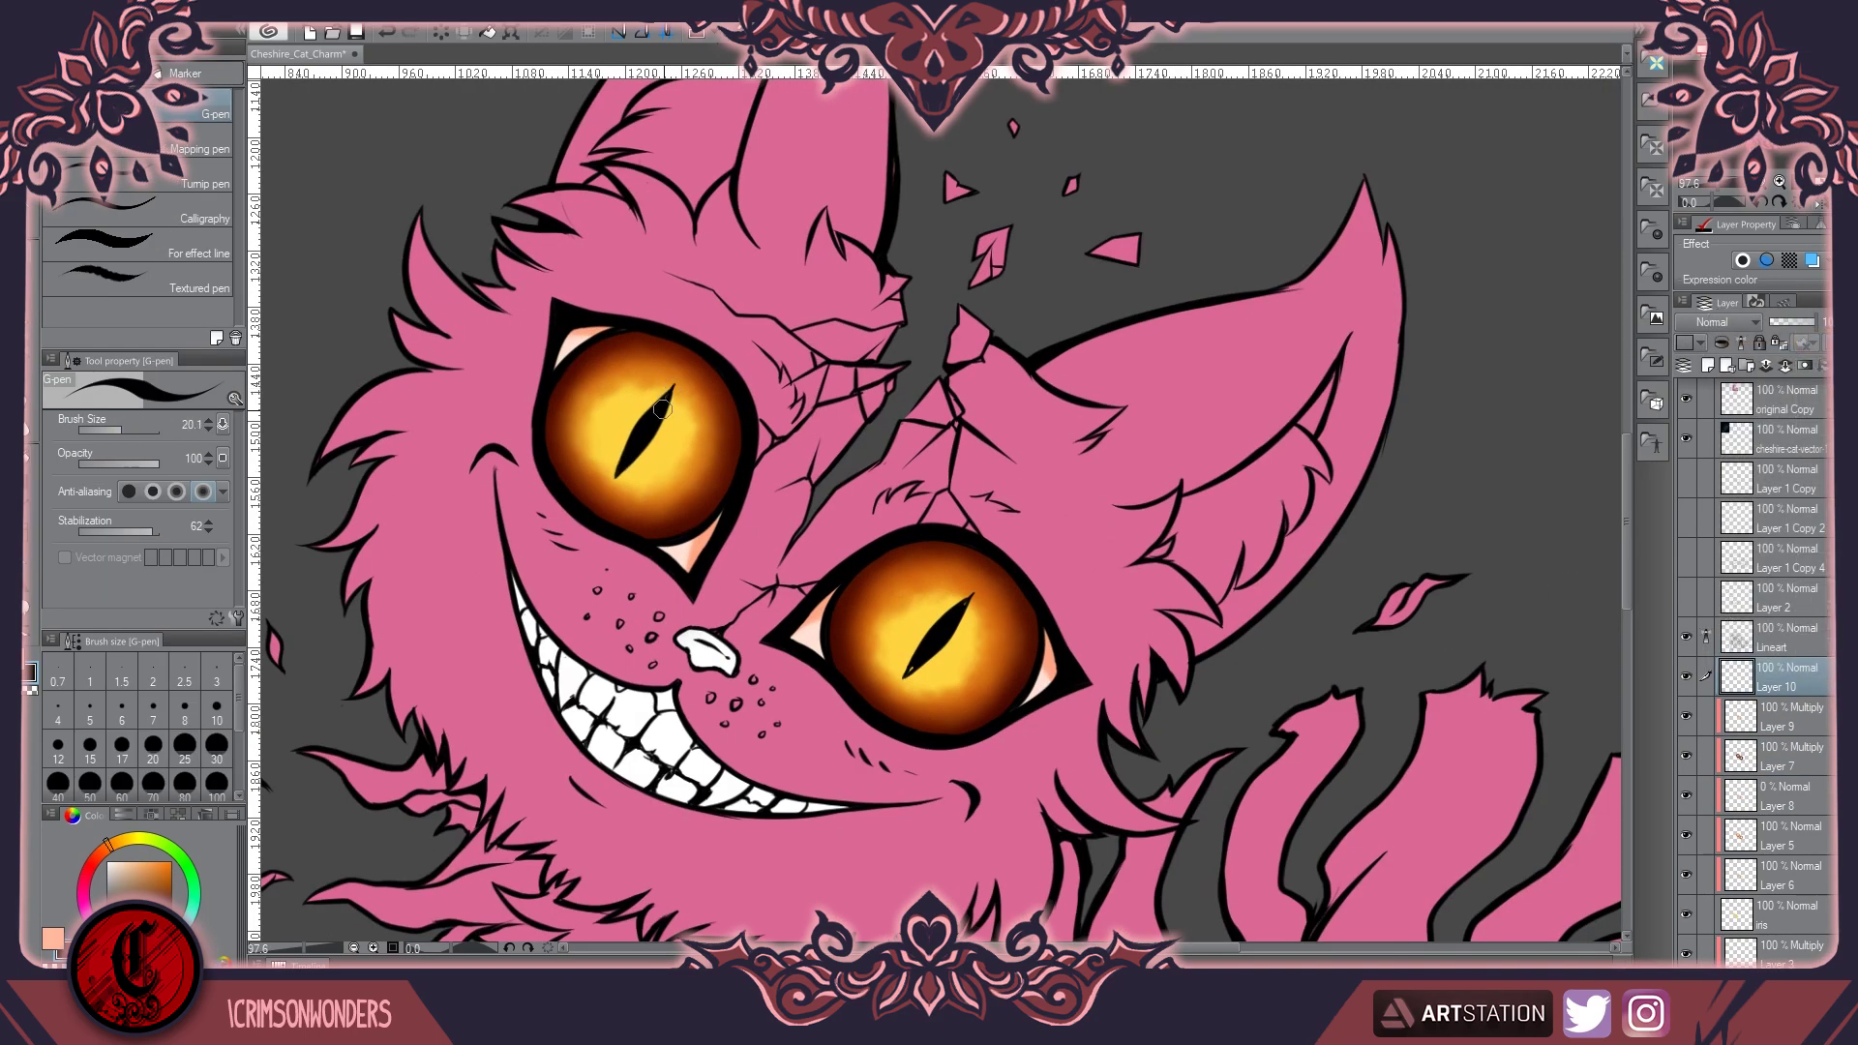
# Add a layer below the pupils and draw yellow streaks in the lower irises with a colour sampled from the eye
pyautogui.scroll(-5, 949, 620)
pyautogui.scroll(4, 847, 619)
pyautogui.keyDown('alt'); pyautogui.click(847, 619); pyautogui.keyUp('alt')
pyautogui.hotkey('ctrl', 'shift', 'n')
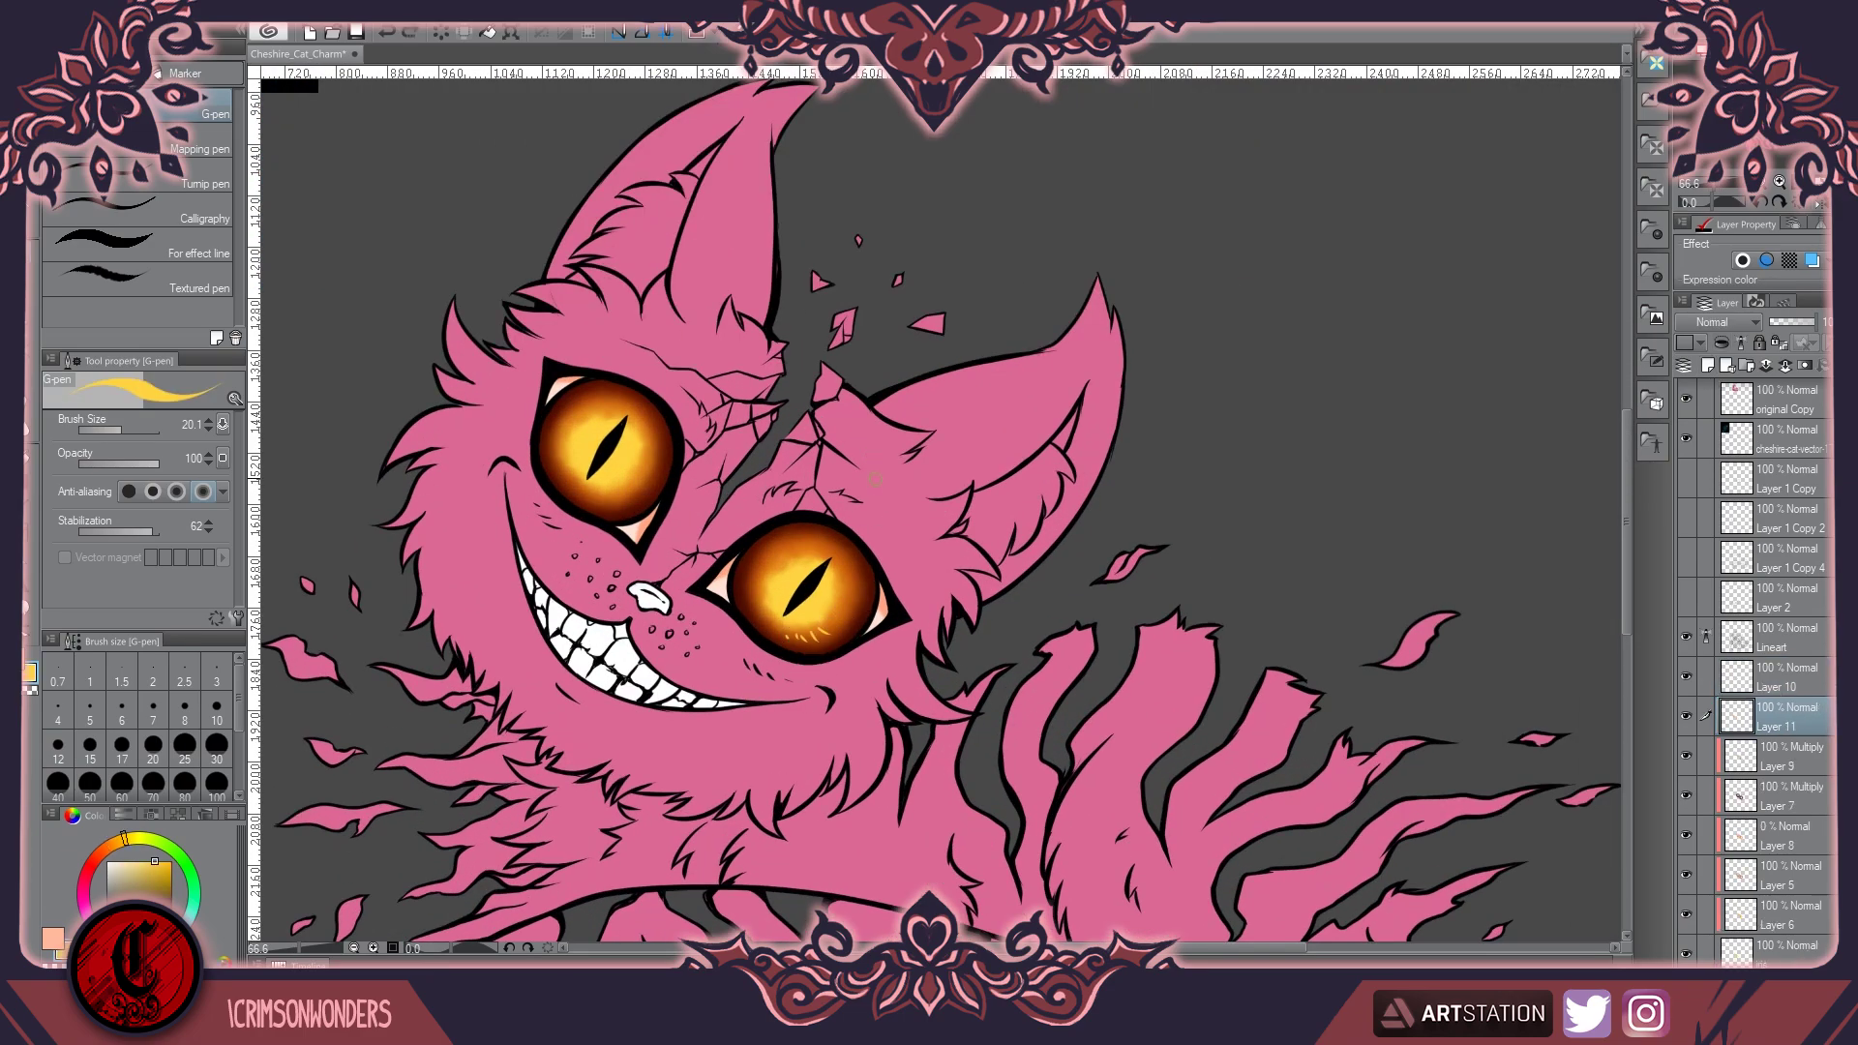
pyautogui.keyDown('alt'); pyautogui.click(845, 579); pyautogui.keyUp('alt')
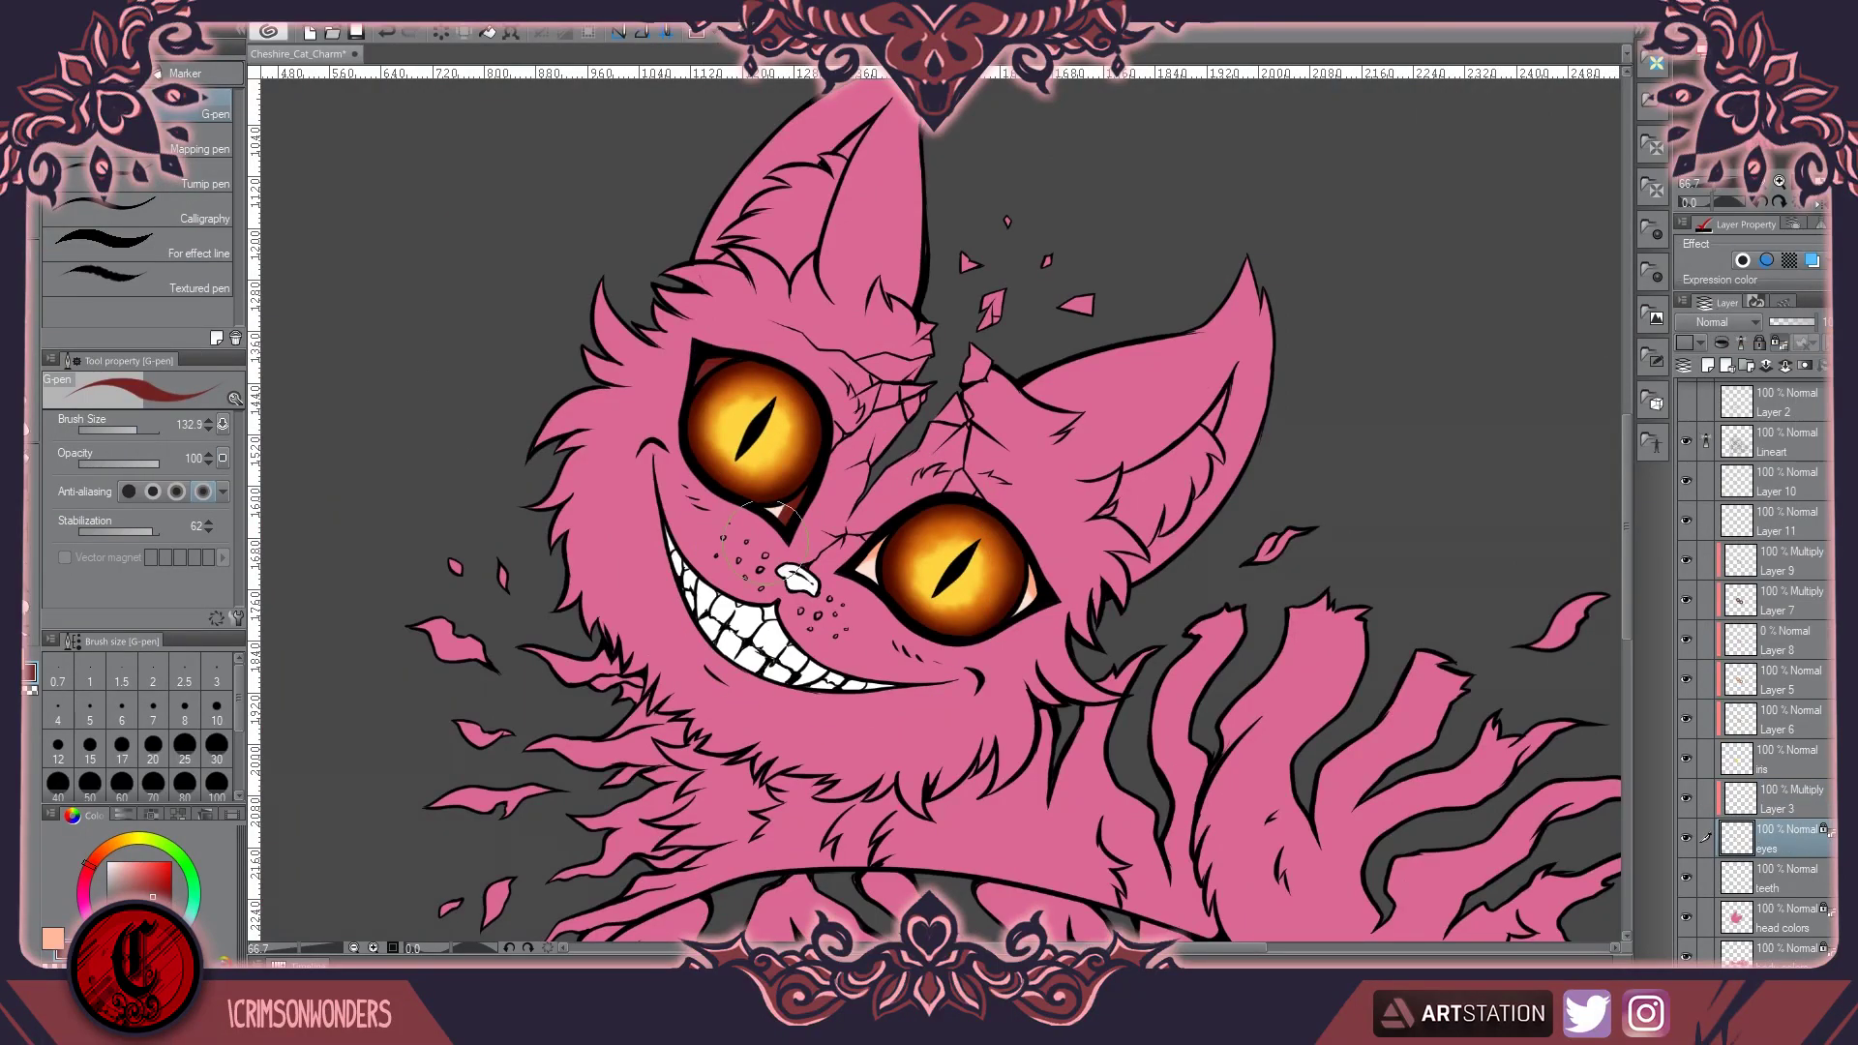
# Recolour the eye whites dark red and paint white highlights on both irises on the highlights layer
pyautogui.press('x')
pyautogui.moveTo(924, 550); pyautogui.dragTo(992, 528)
pyautogui.moveTo(718, 409); pyautogui.dragTo(732, 391)
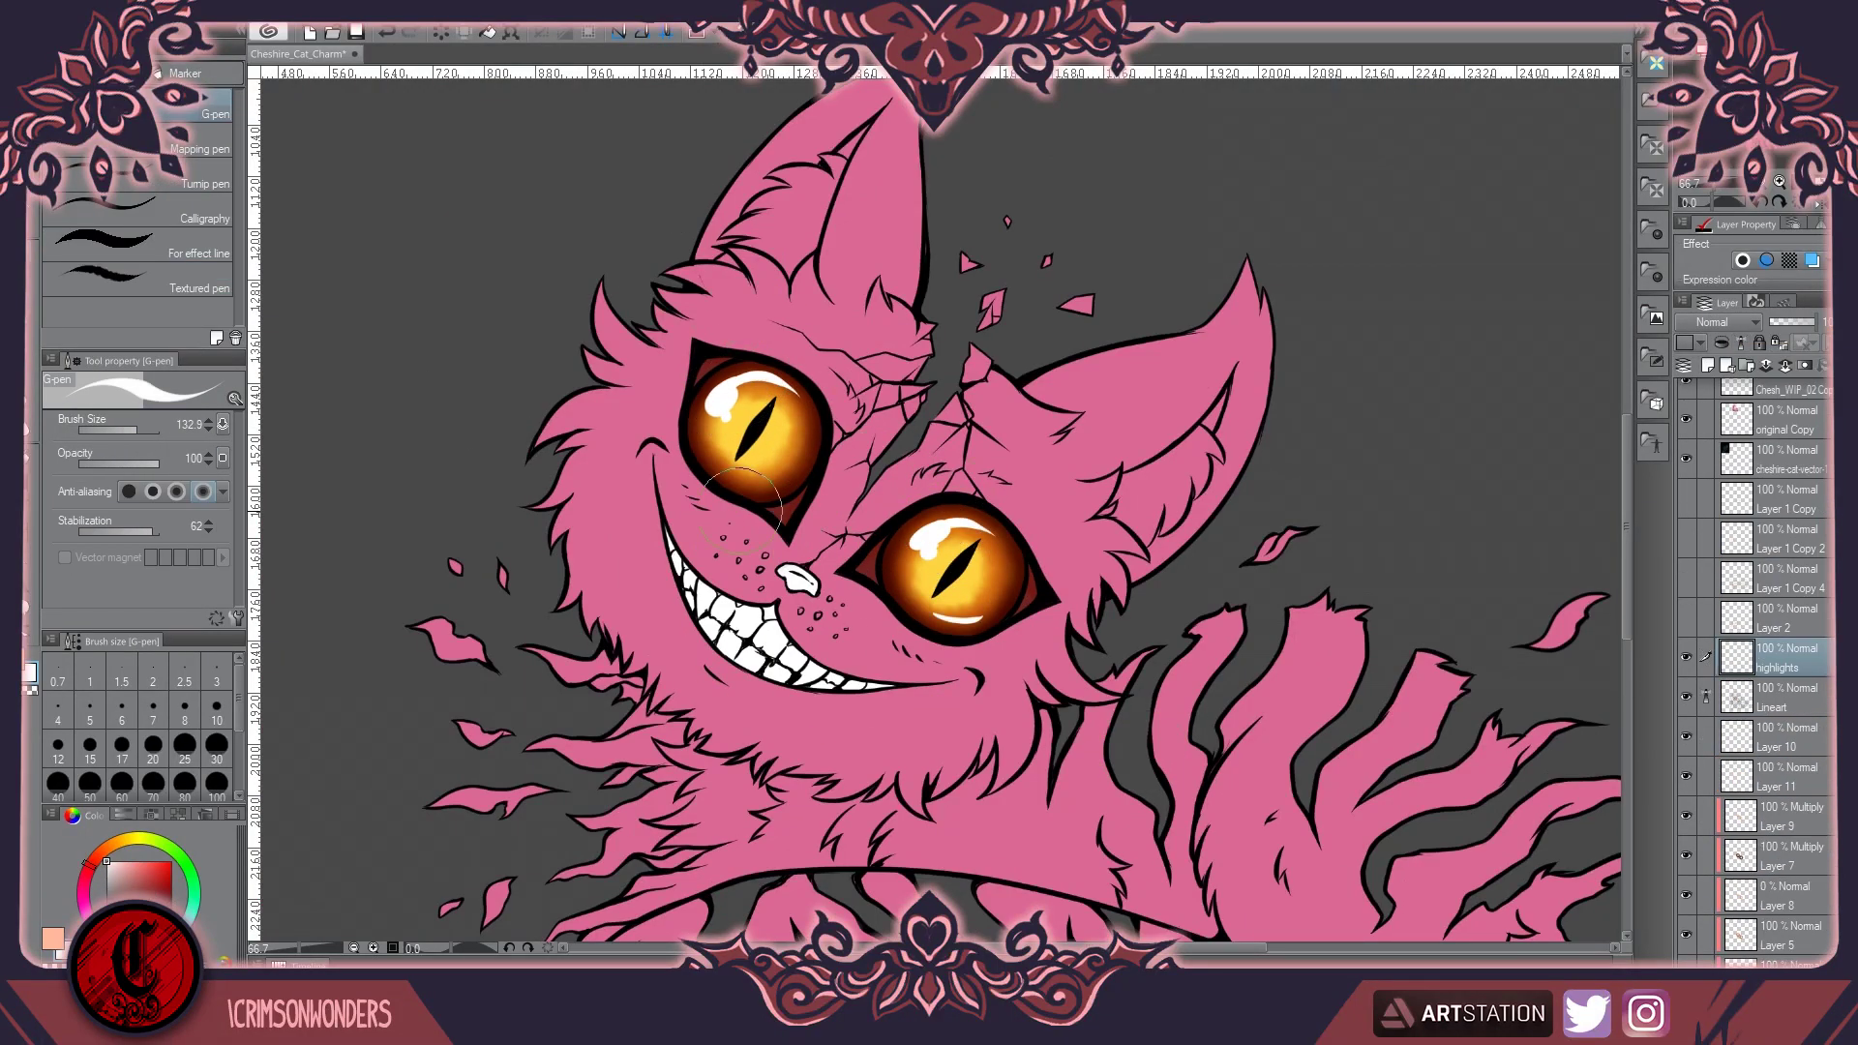
pyautogui.scroll(-8, 1731, 325)
# Select part of the eye highlights, transform it and clear the selection
pyautogui.press('m')
pyautogui.moveTo(898, 612); pyautogui.dragTo(918, 647)
pyautogui.hotkey('ctrl', 't')
pyautogui.press('Return')
pyautogui.hotkey('ctrl', 'd')
# Duplicate the highlights layer and touch up the eyes in dark red on a new layer above it
pyautogui.press('p')
pyautogui.press('x')
pyautogui.hotkey('ctrl', 'j')
pyautogui.hotkey('ctrl', 'shift', 'n')
pyautogui.scroll(2, 930, 591)
pyautogui.keyDown('alt'); pyautogui.click(871, 592); pyautogui.keyUp('alt')
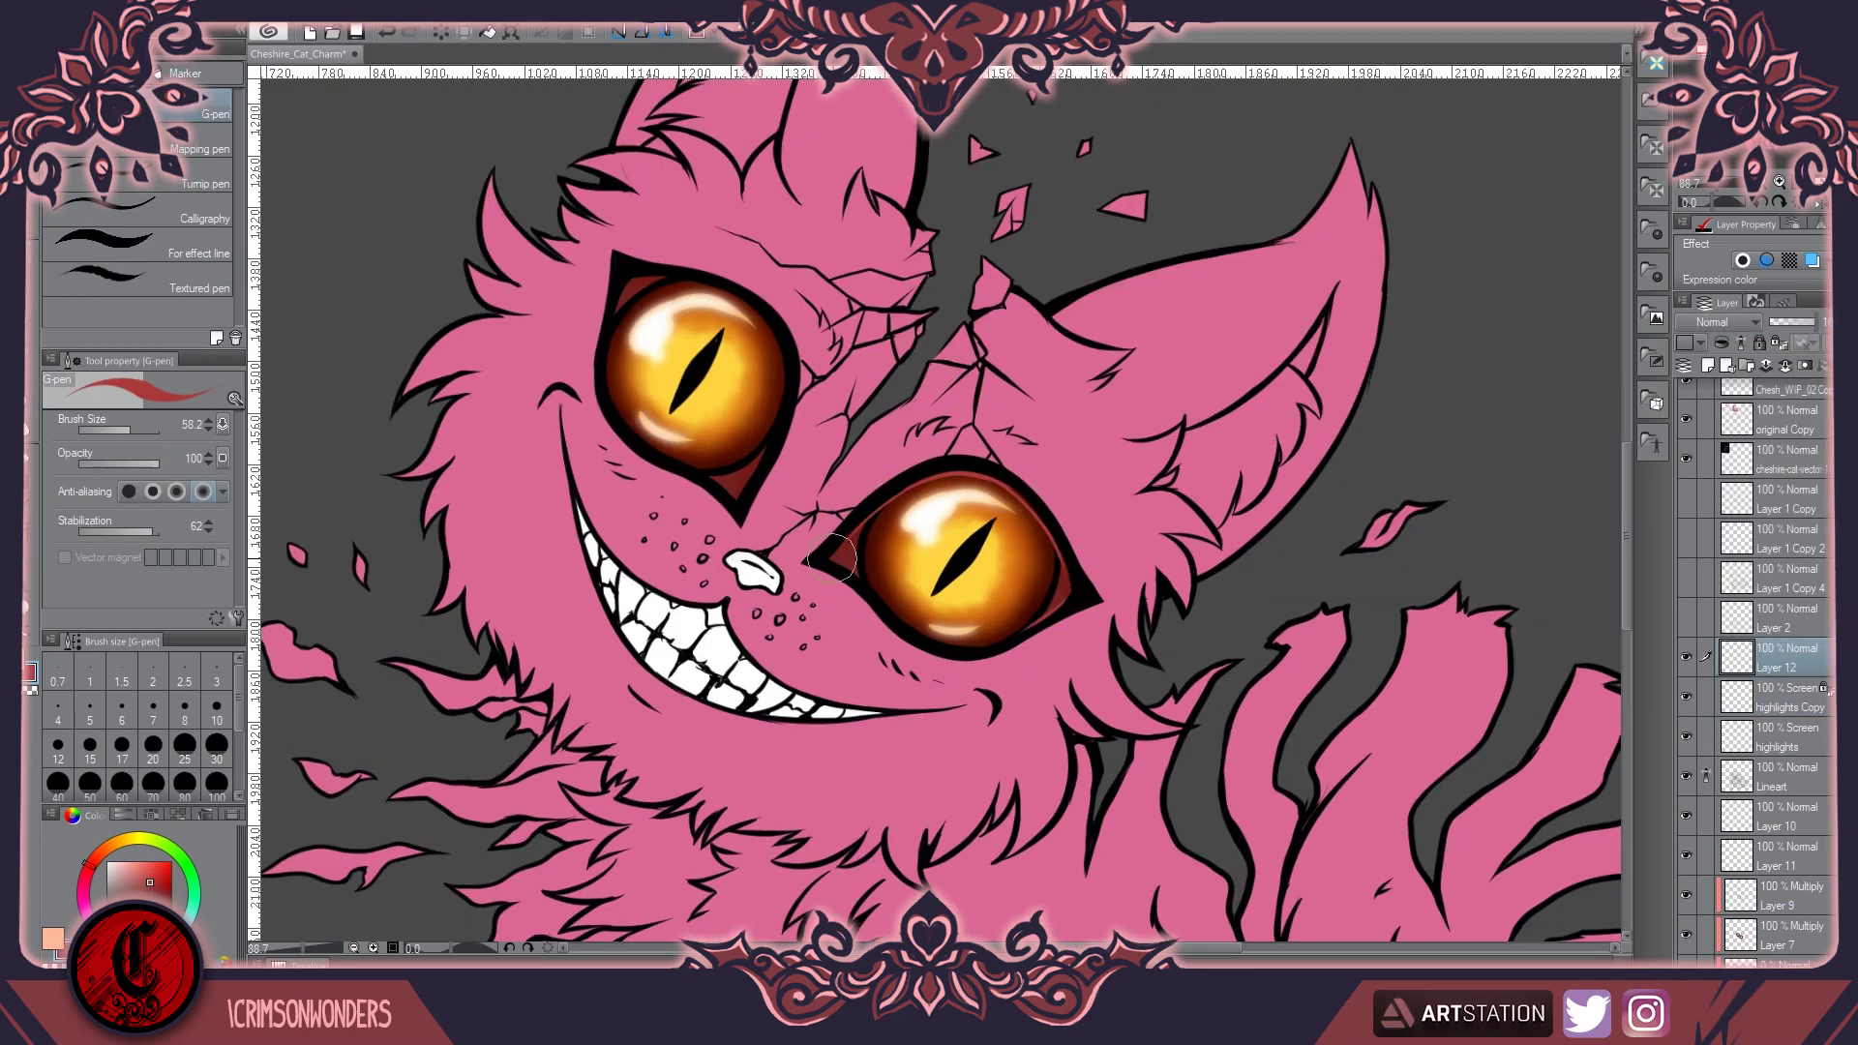
# Paint thin reddish-orange edges around the slit pupils using colours sampled from the eyes
pyautogui.keyDown('alt'); pyautogui.click(958, 578); pyautogui.keyUp('alt')
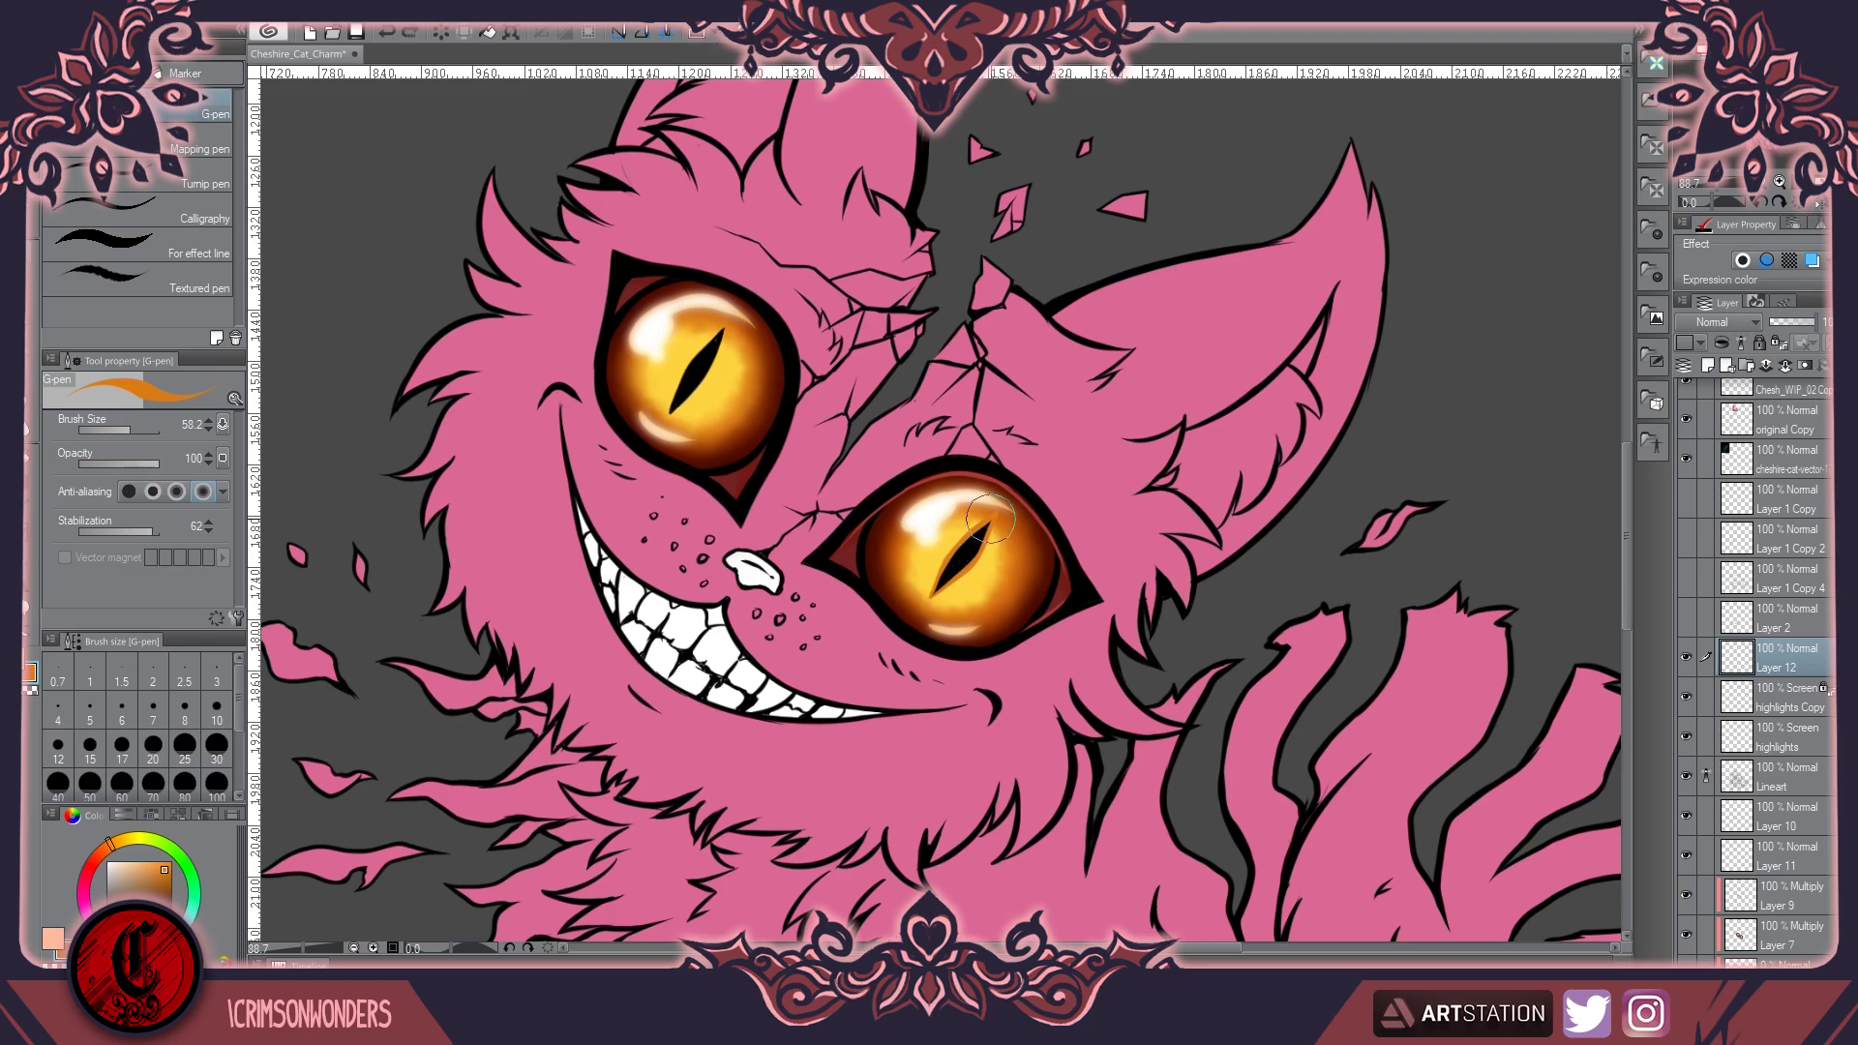
pyautogui.scroll(-3, 981, 528)
pyautogui.scroll(5, 692, 489)
pyautogui.moveTo(692, 489)
pyautogui.mouseDown()
pyautogui.moveTo(791, 387)
pyautogui.moveTo(755, 441)
pyautogui.mouseUp()
pyautogui.press('e')
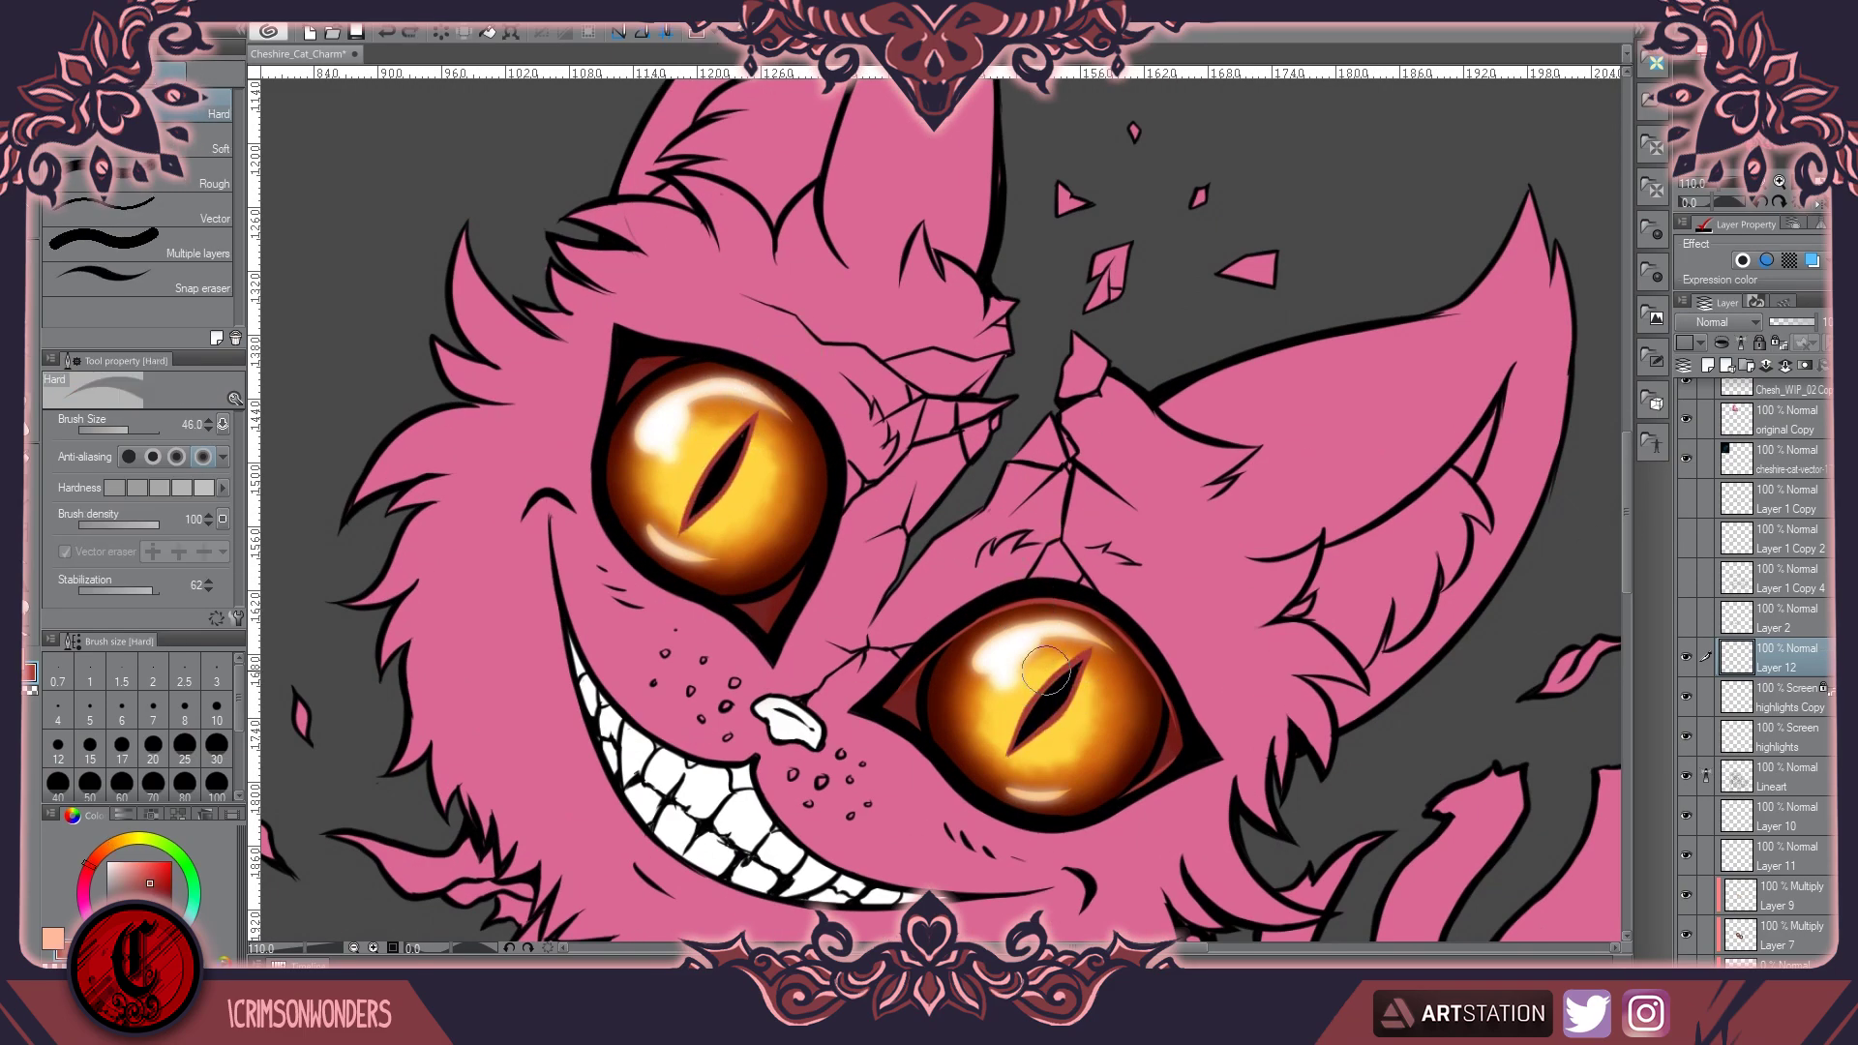
# Refine the dark red rims between the irises and the black eye outlines with the G-pen and eraser
pyautogui.moveTo(646, 366)
pyautogui.mouseDown()
pyautogui.moveTo(806, 423)
pyautogui.moveTo(681, 347)
pyautogui.moveTo(837, 484)
pyautogui.mouseUp()
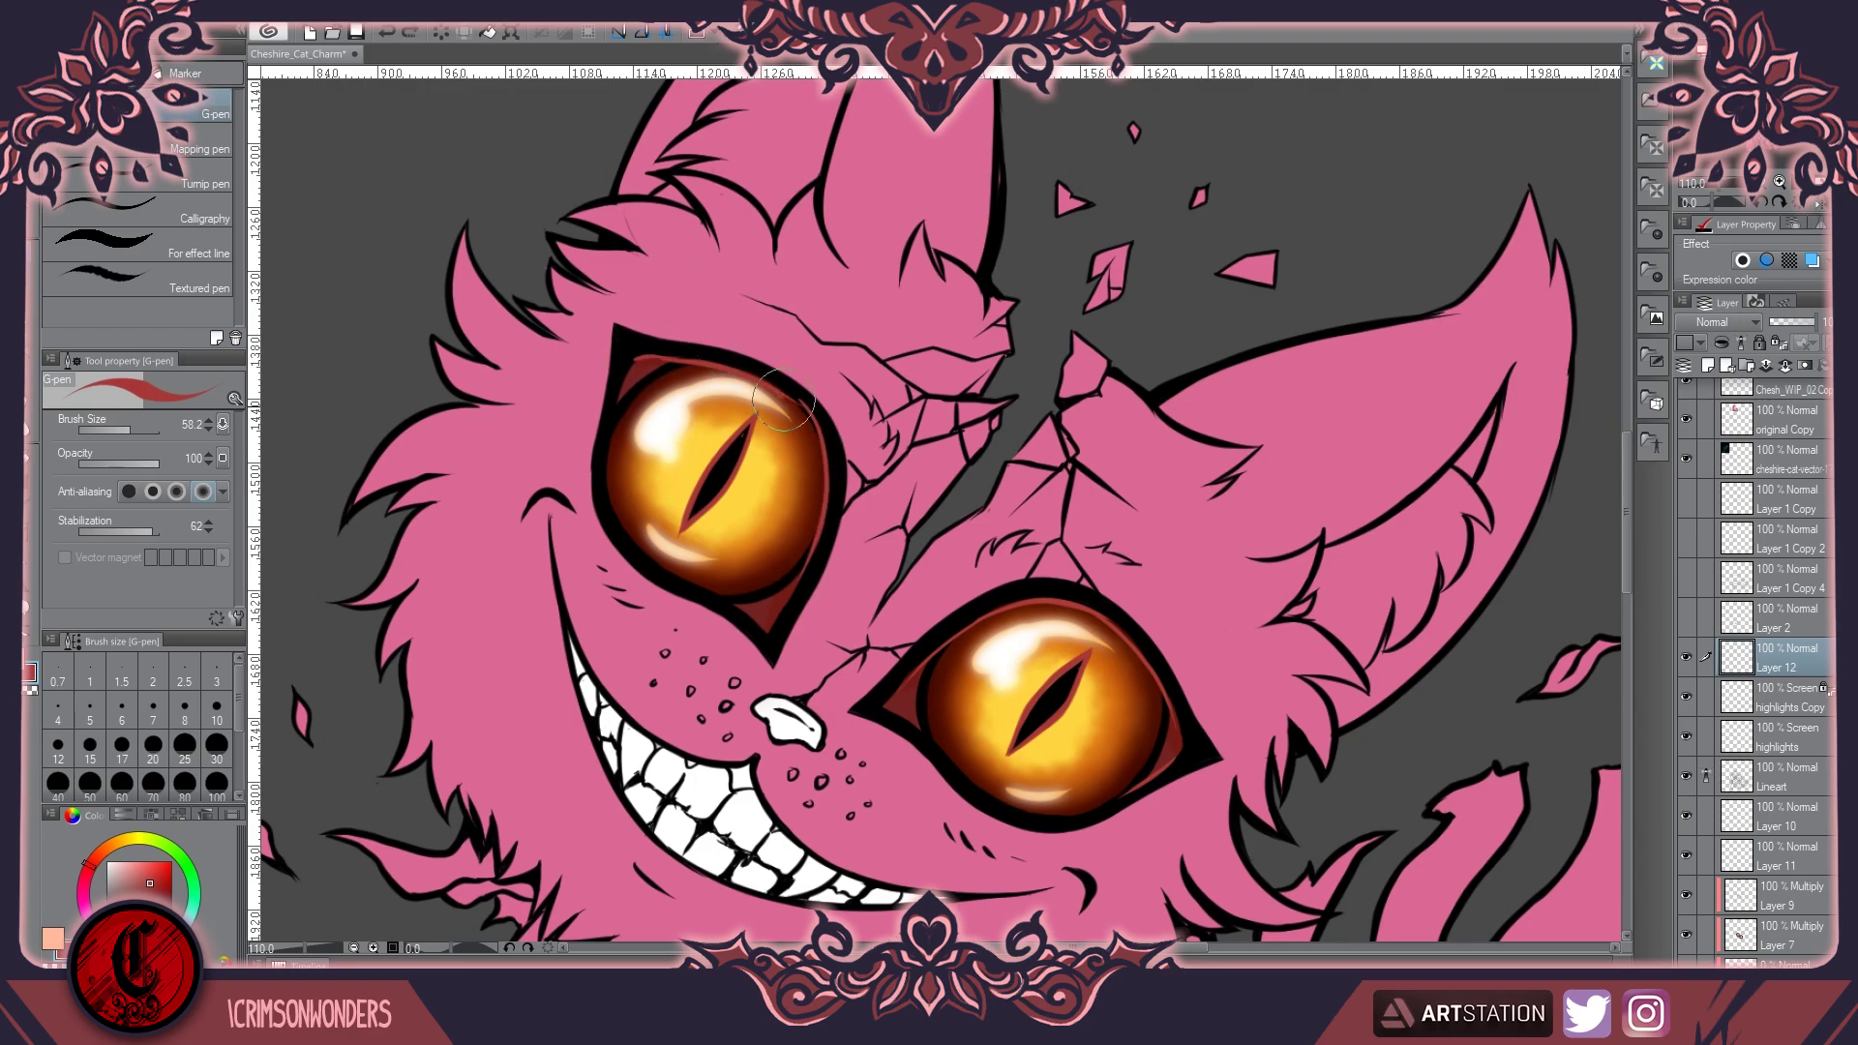
pyautogui.press('p')
pyautogui.scroll(-5, 678, 465)
pyautogui.scroll(5, 837, 542)
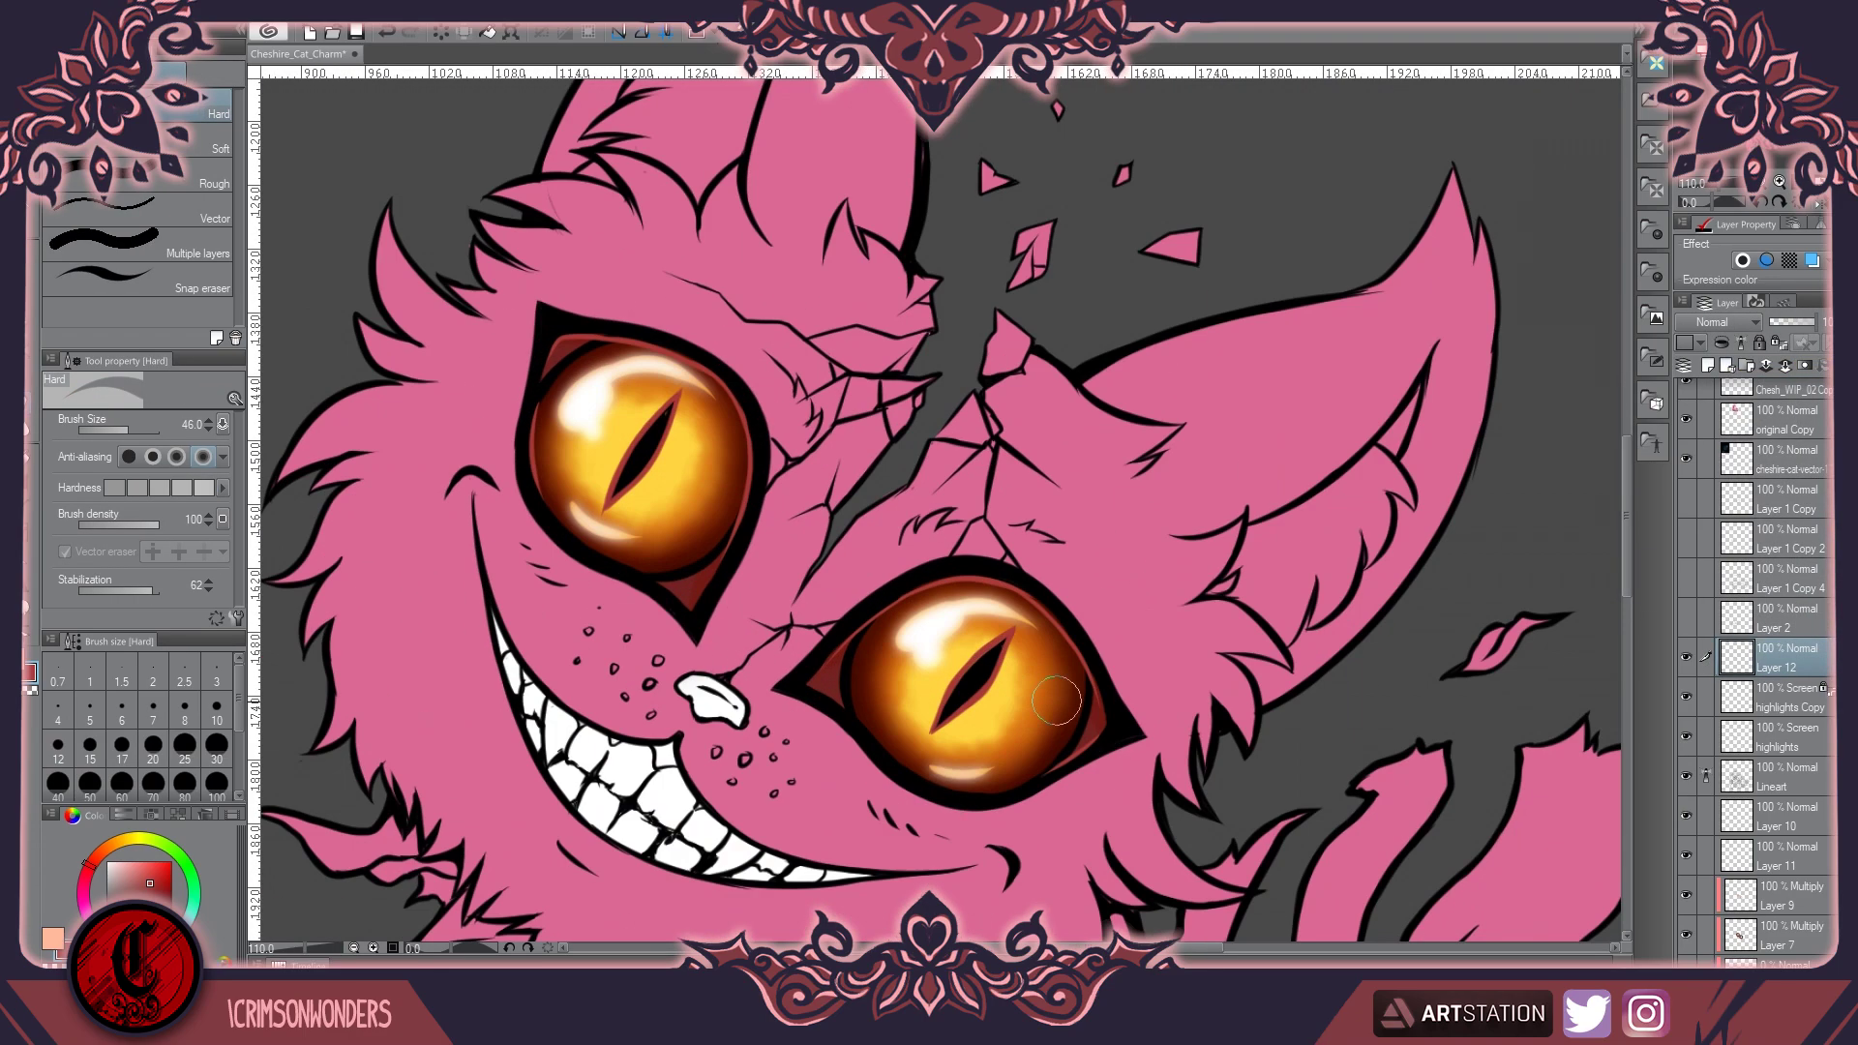
# Duplicate the dark red eye touch-up layer and add a Multiply layer above the eye shading layers
pyautogui.hotkey('ctrl', 'j')
pyautogui.scroll(-3, 839, 542)
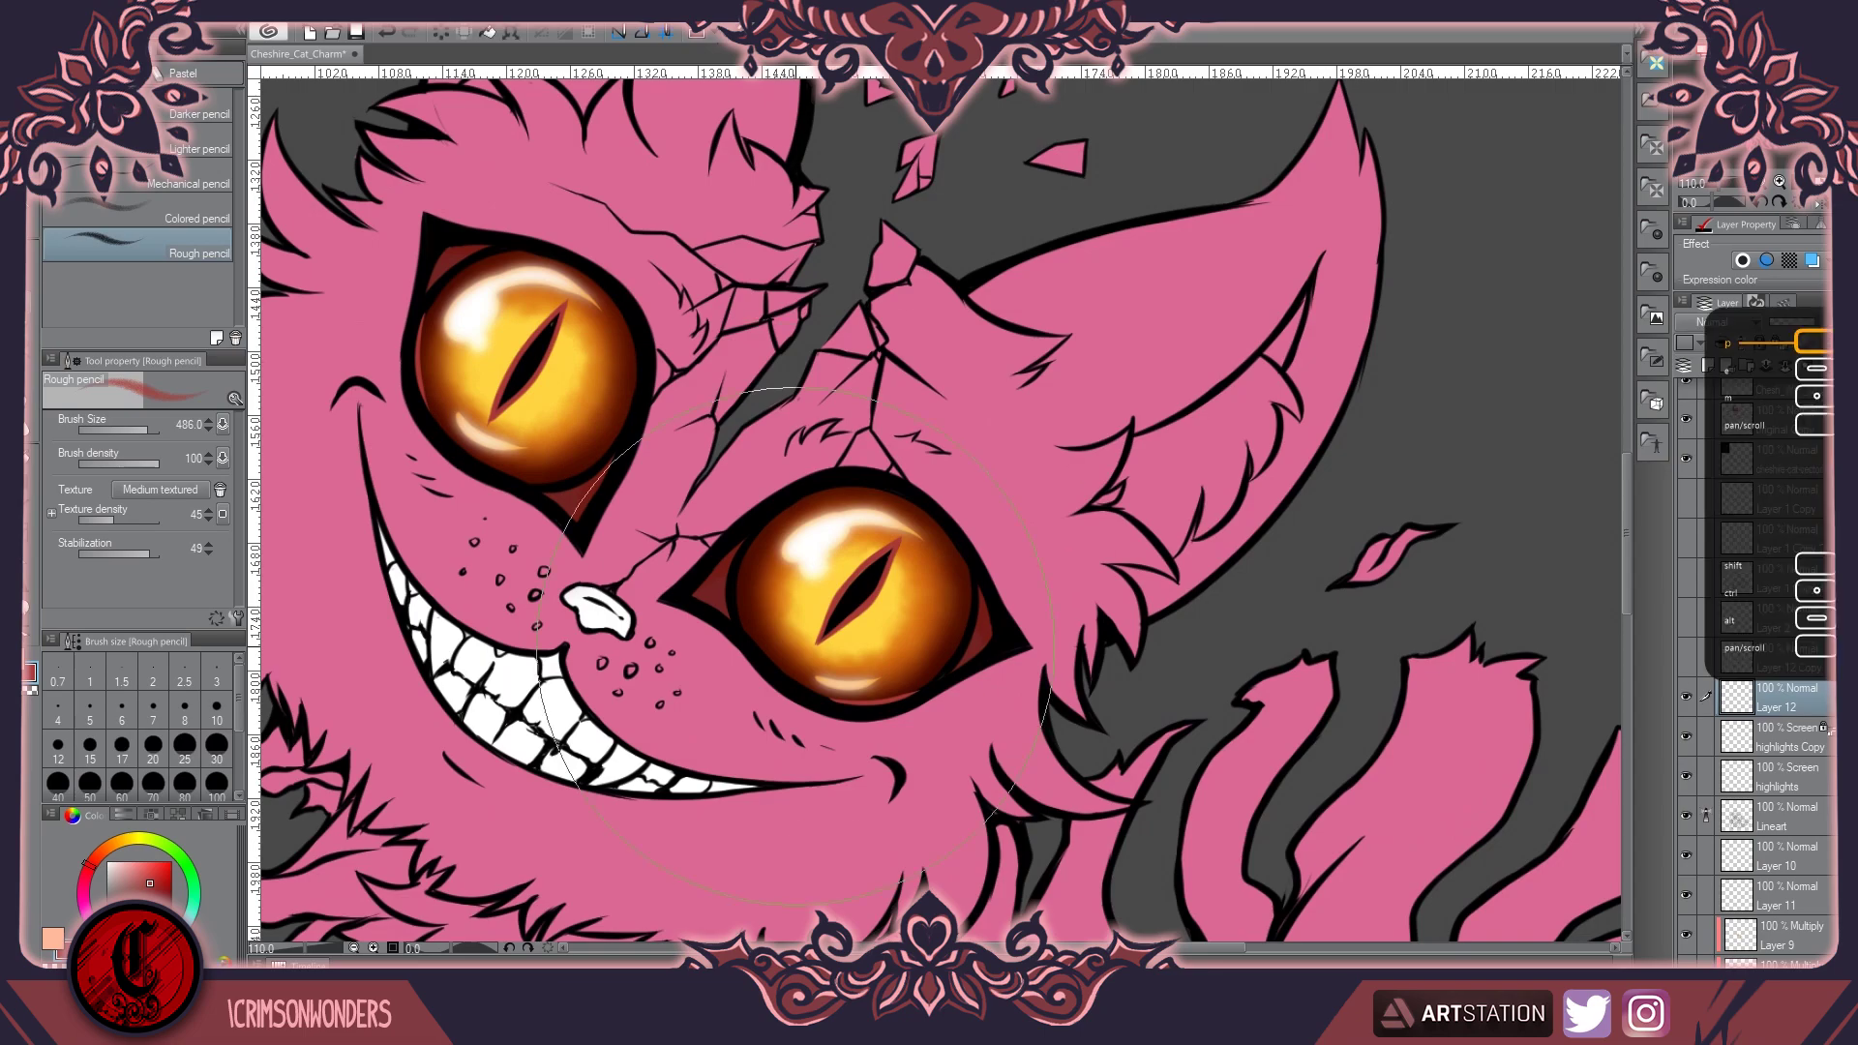
pyautogui.scroll(1, 746, 438)
pyautogui.hotkey('ctrl', 'shift', 'n')
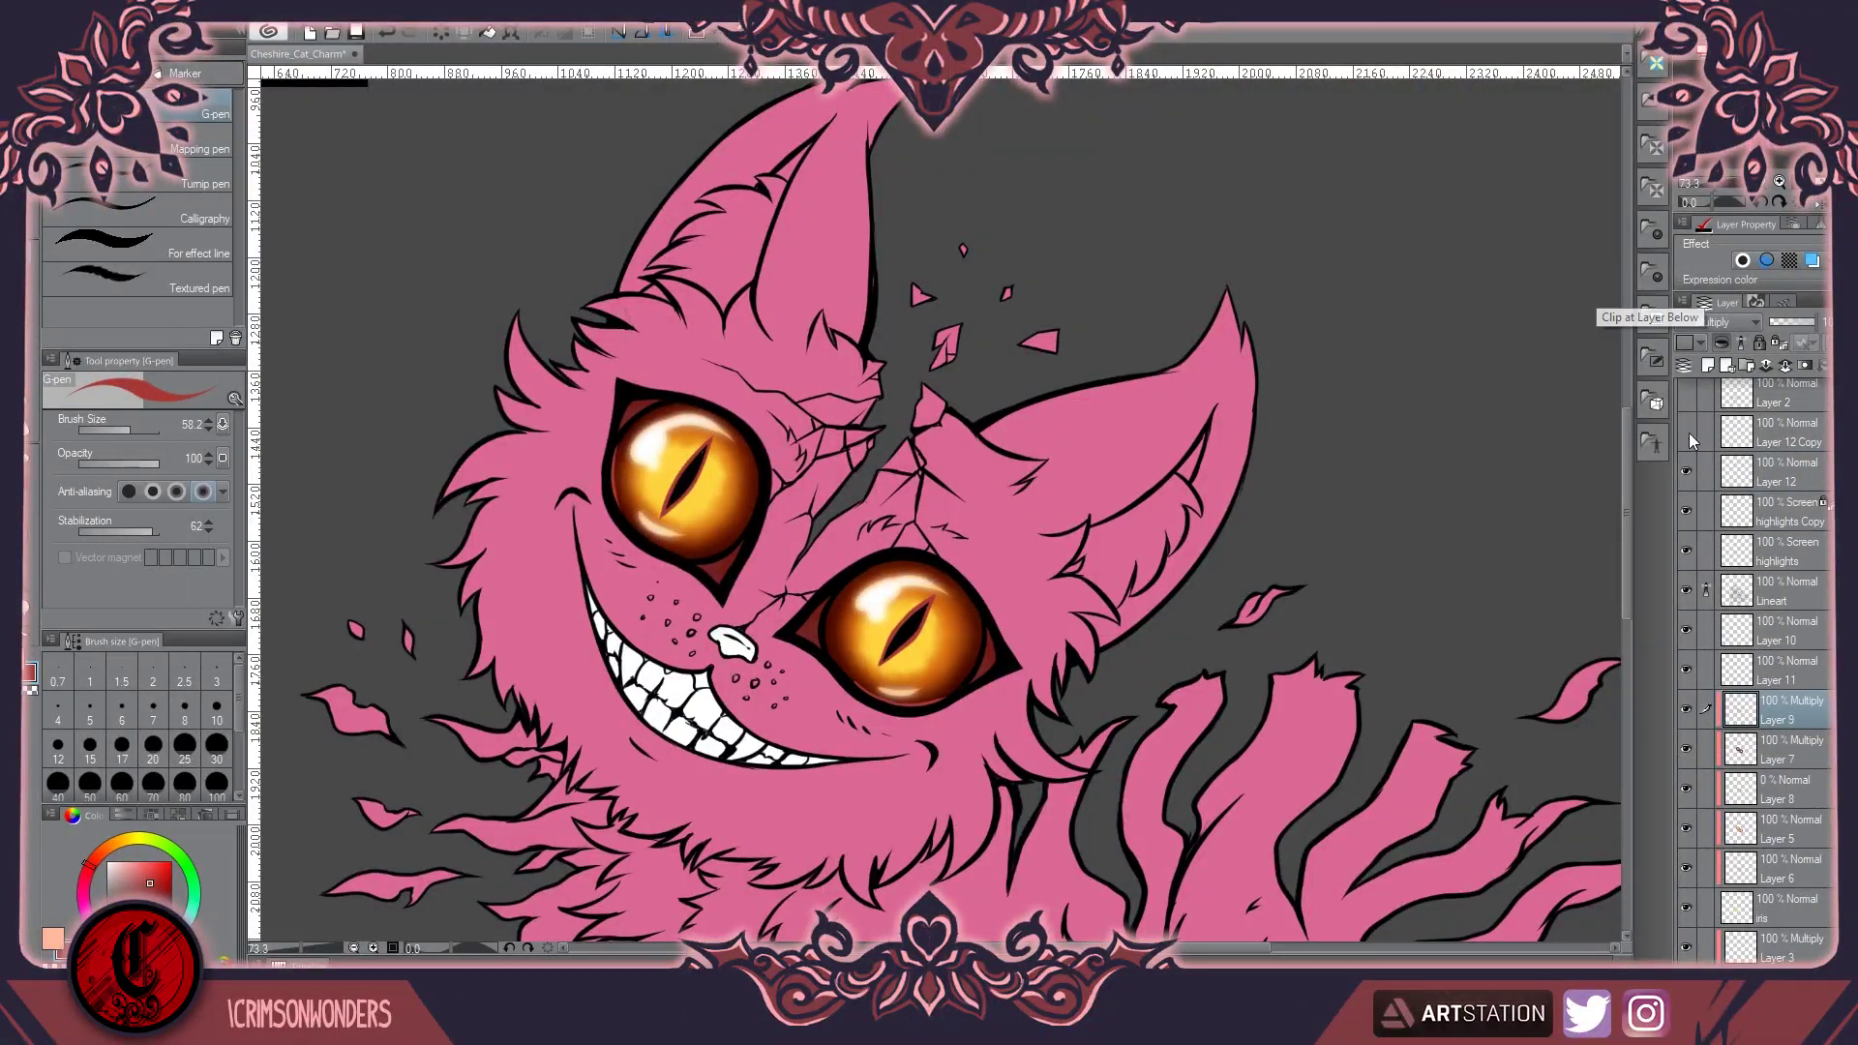
# Paint small orange and red-orange speckles around the slit pupils on the eye touch-up layer, using colours sampled from the irises
pyautogui.press('b')
pyautogui.keyDown('alt'); pyautogui.click(923, 608); pyautogui.keyUp('alt')
pyautogui.moveTo(682, 475)
pyautogui.mouseDown()
pyautogui.moveTo(677, 508)
pyautogui.moveTo(687, 494)
pyautogui.mouseUp()
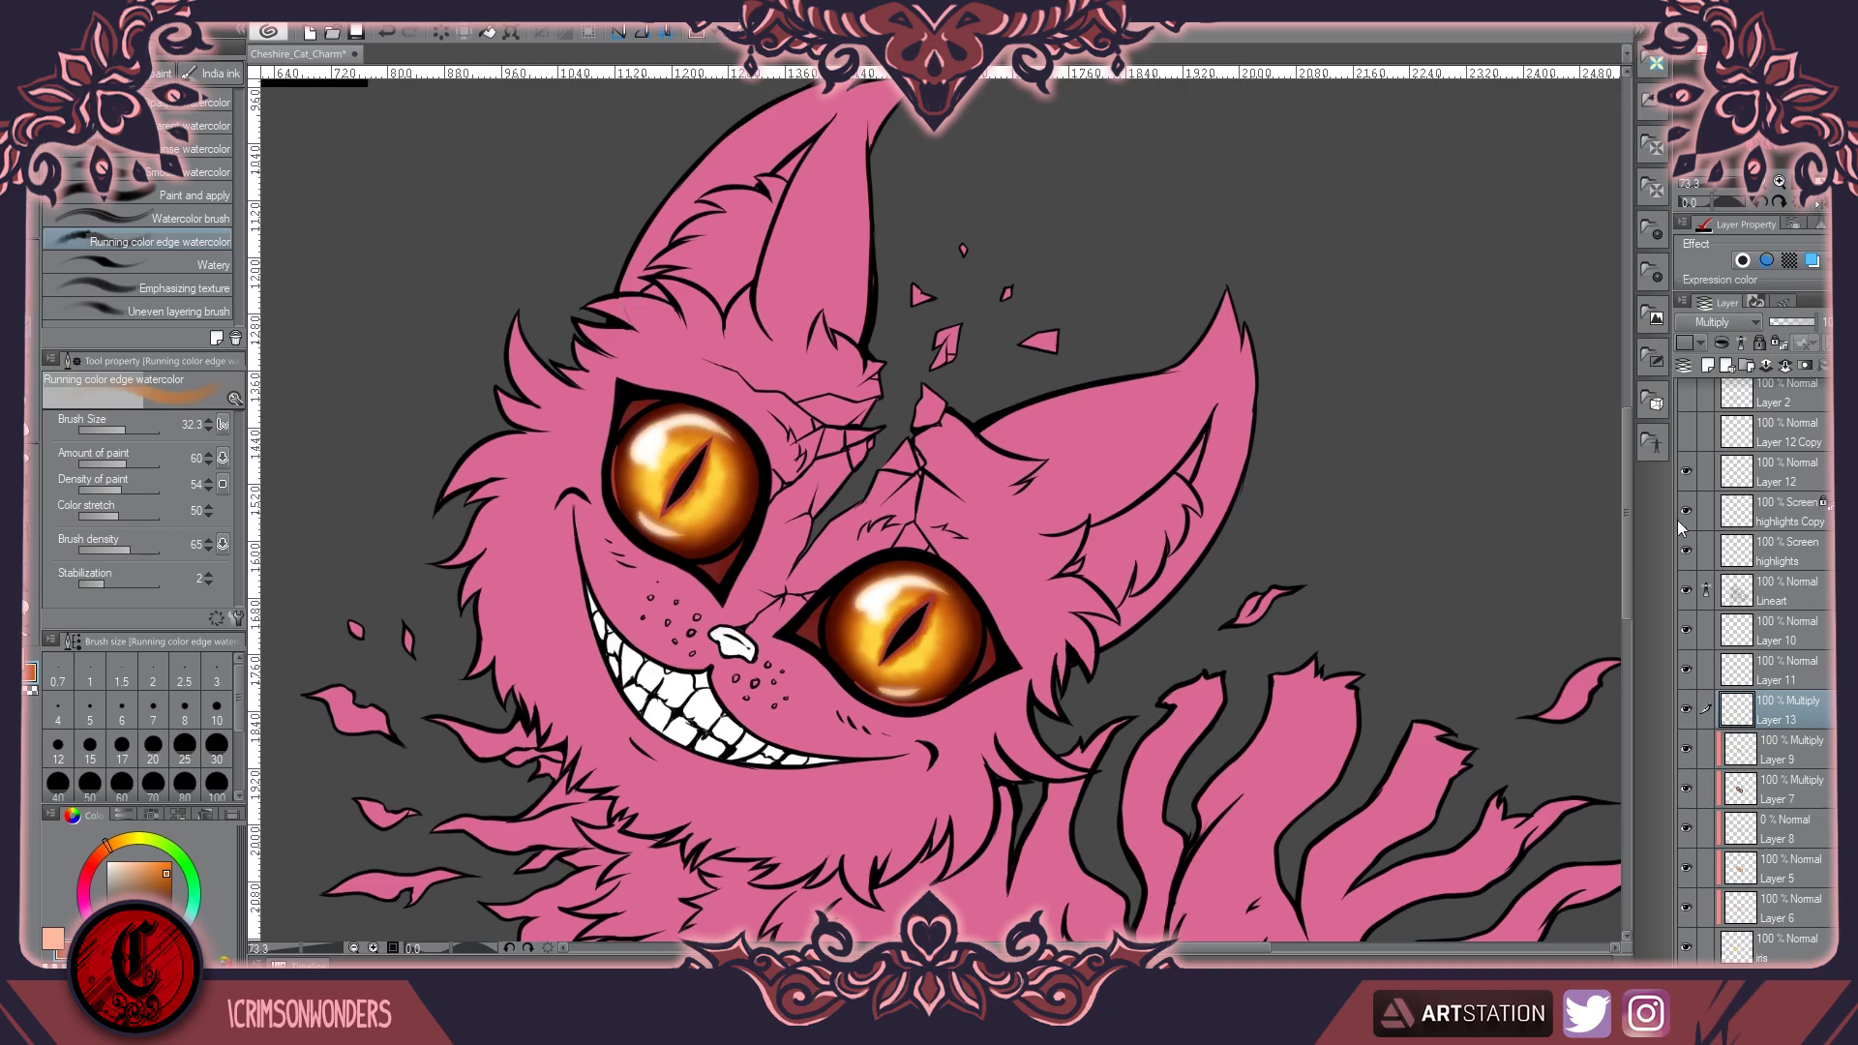
pyautogui.click(1742, 472)
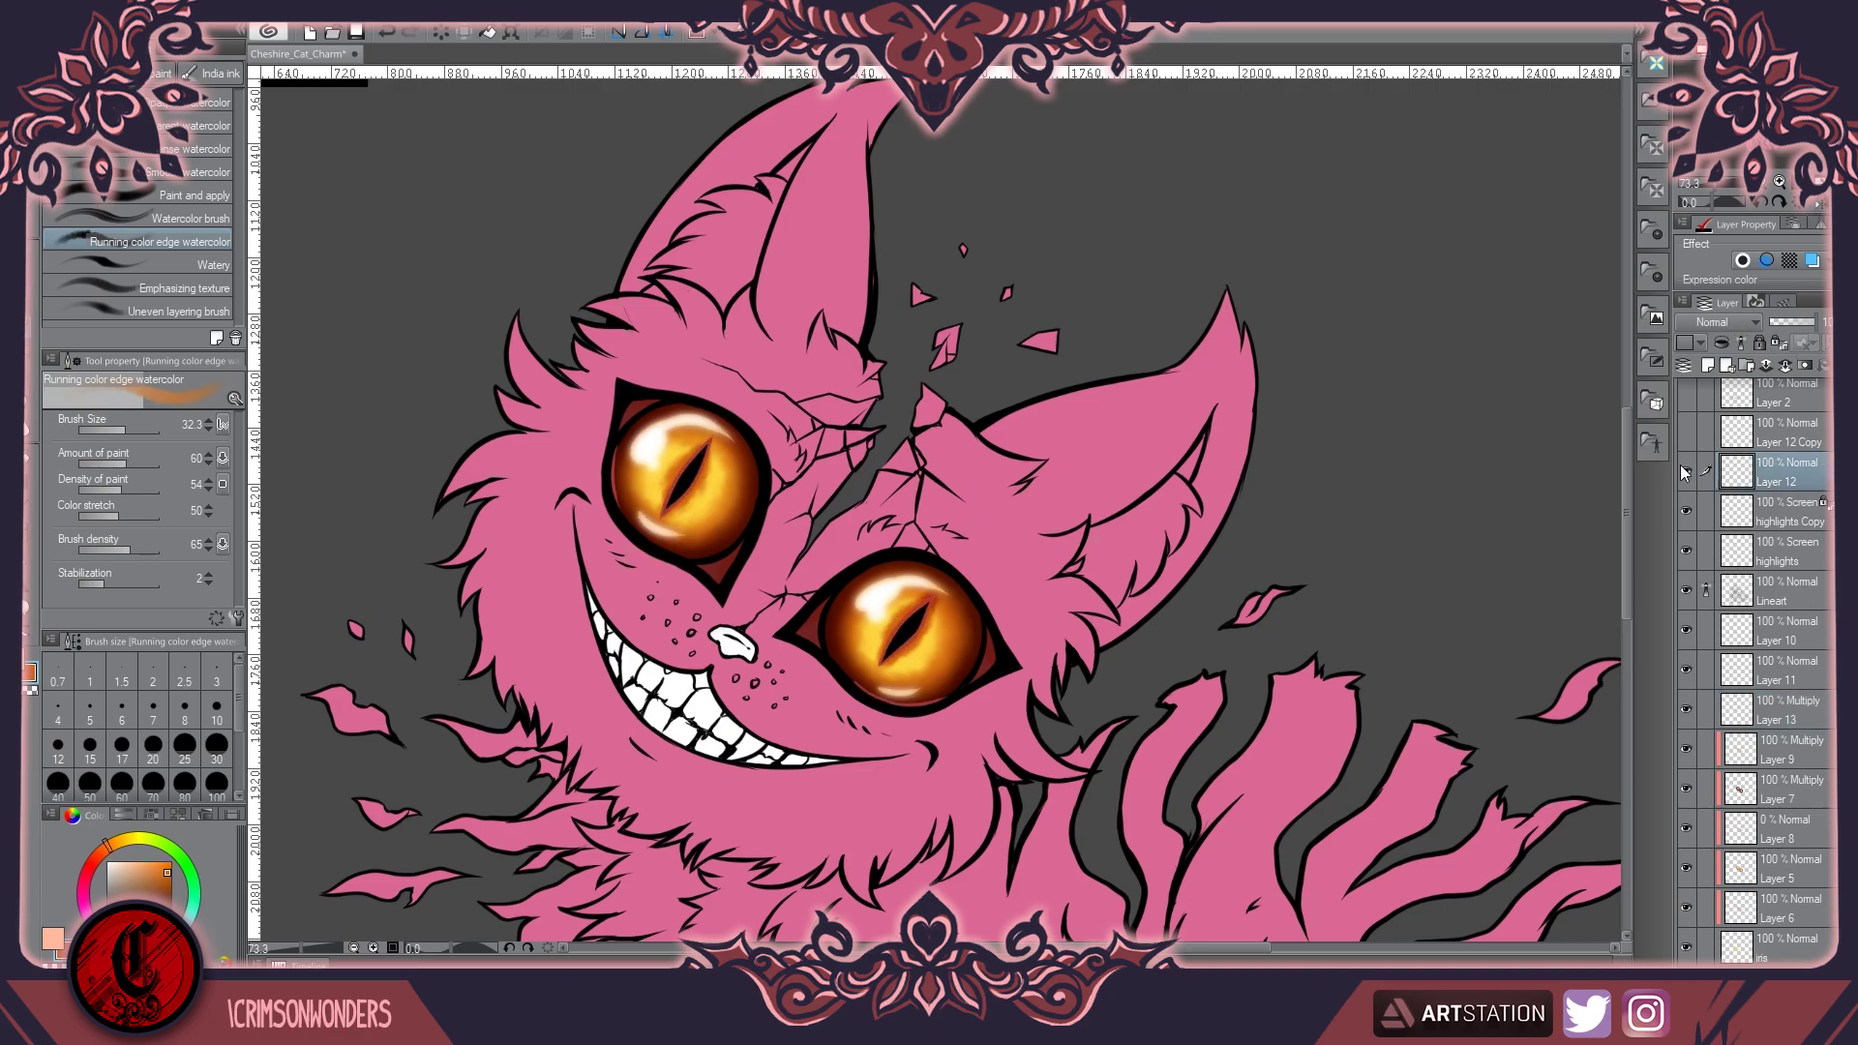
pyautogui.press('p')
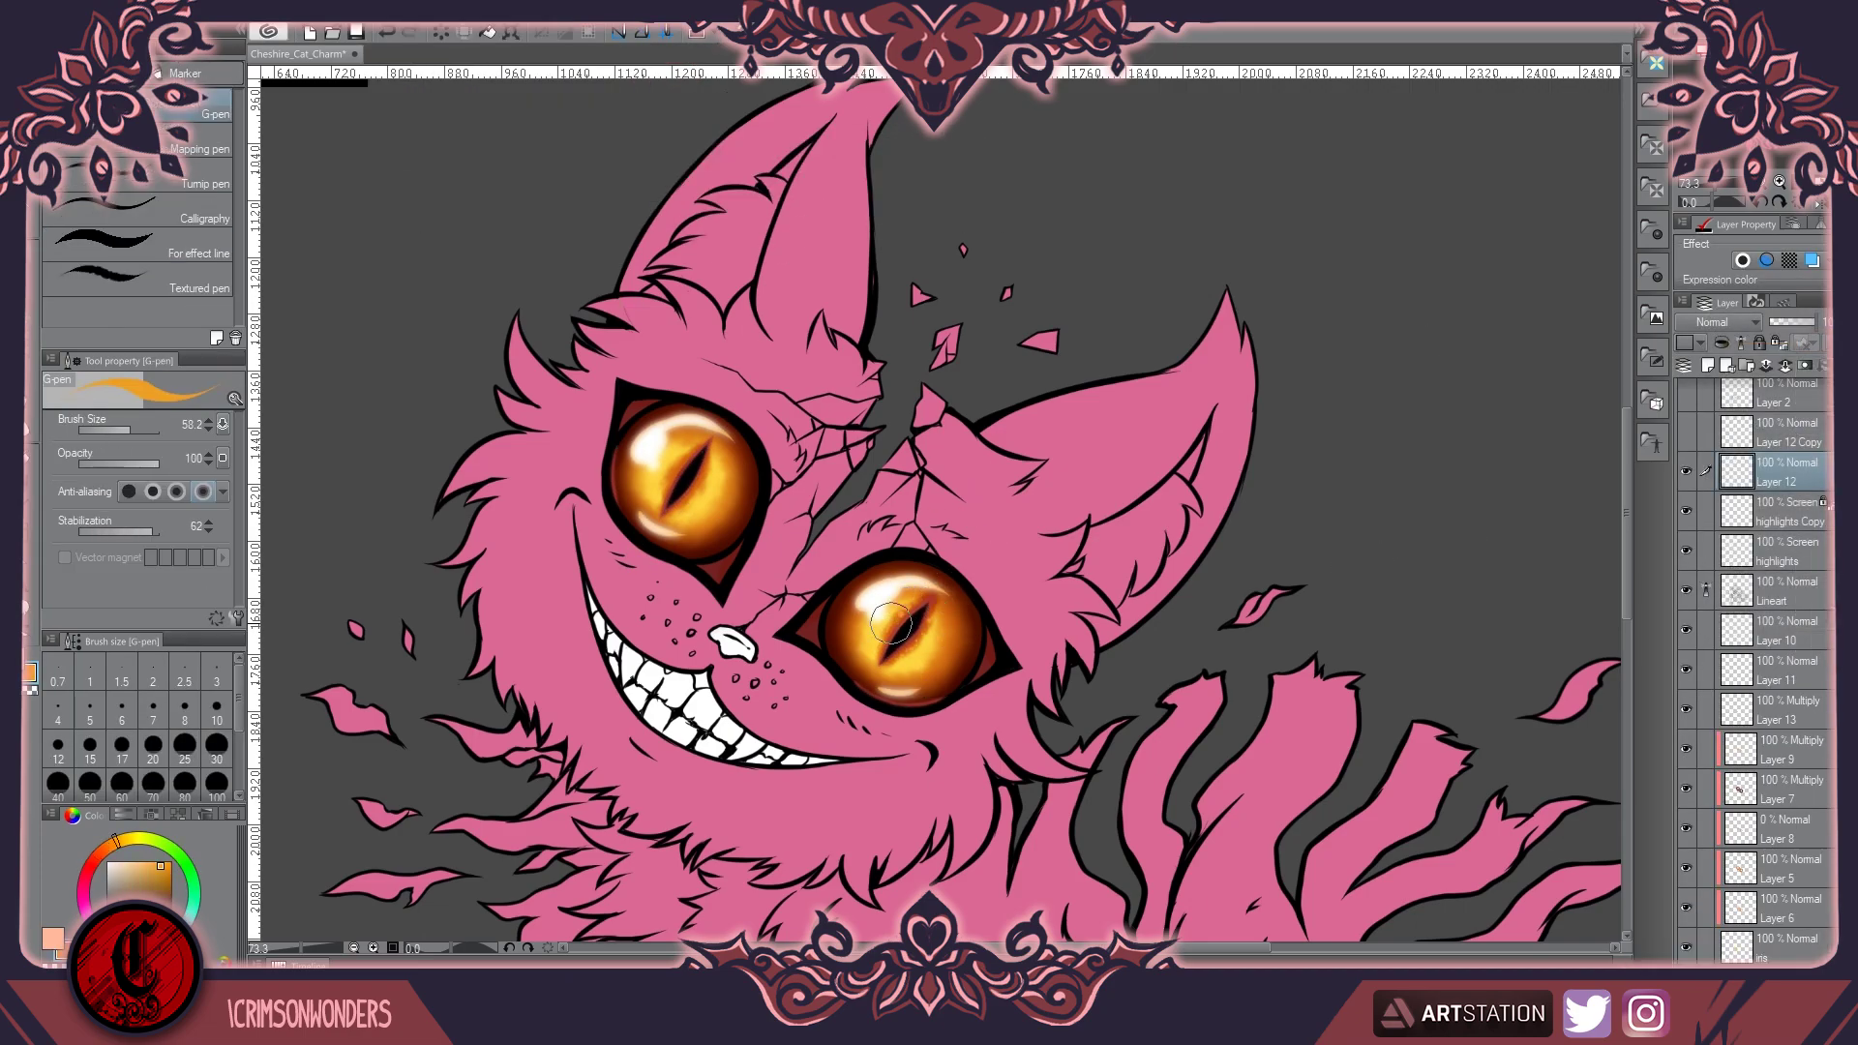
pyautogui.moveTo(674, 466); pyautogui.dragTo(677, 506)
pyautogui.keyDown('alt'); pyautogui.click(926, 627); pyautogui.keyUp('alt')
pyautogui.scroll(-3, 926, 628)
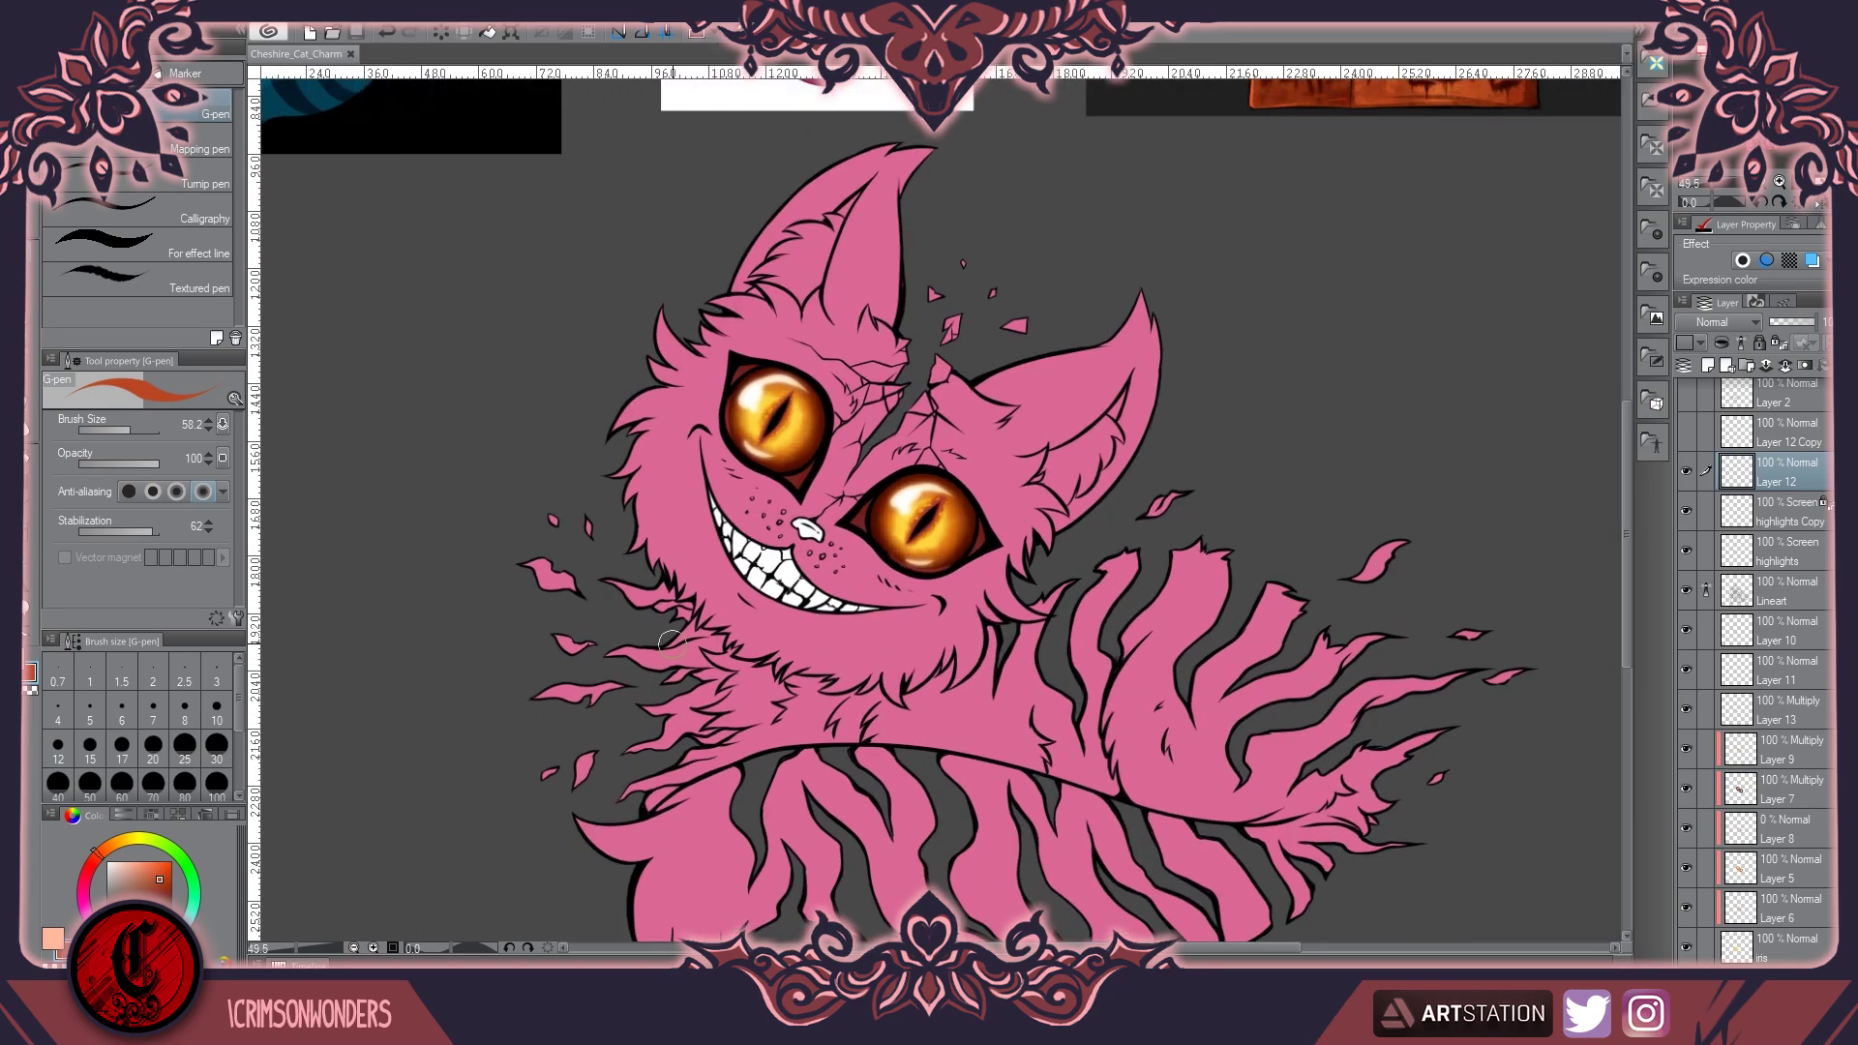
# Colour the cat's nose purple with a lighter purple highlight on the nose layer
pyautogui.scroll(-1, 671, 641)
pyautogui.scroll(-3, 1673, 706)
pyautogui.click(1771, 700)
pyautogui.scroll(3, 801, 470)
pyautogui.moveTo(789, 455); pyautogui.dragTo(795, 458)
pyautogui.keyDown('alt'); pyautogui.click(808, 463); pyautogui.keyUp('alt')
pyautogui.scroll(2, 717, 278)
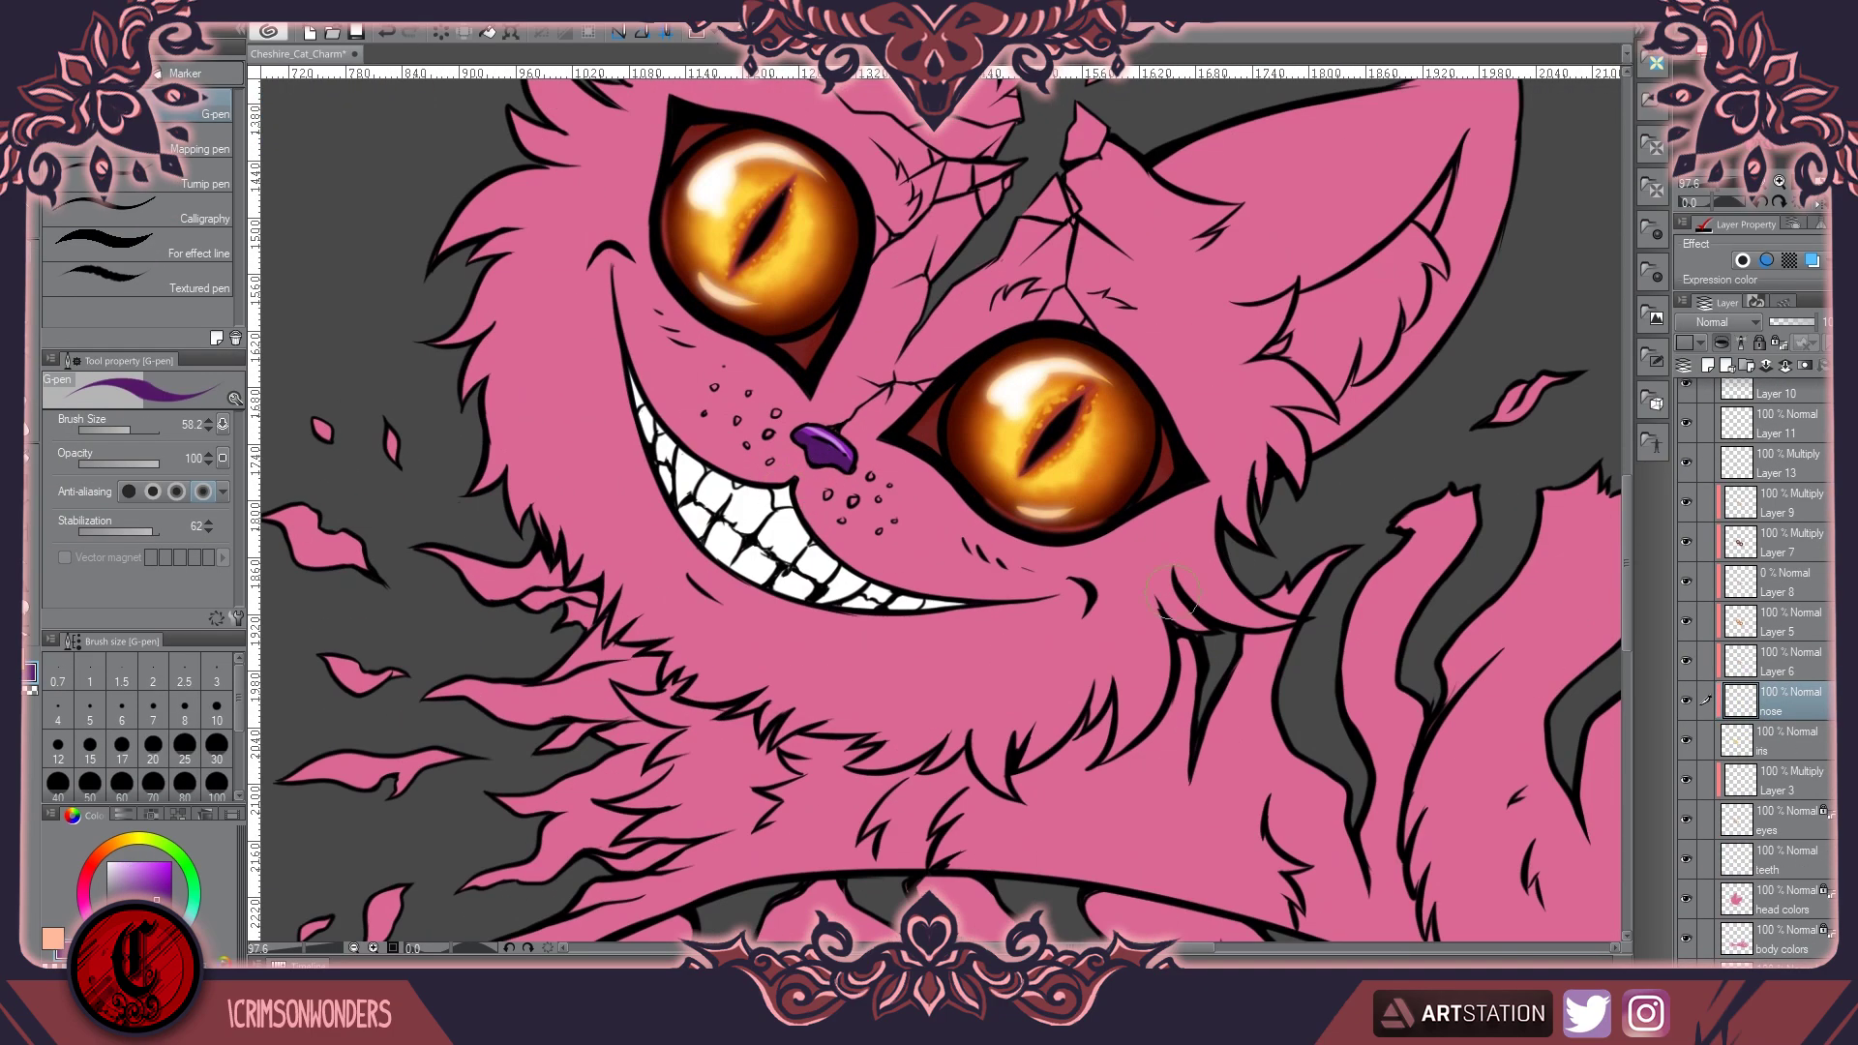
# Paint the gums and mouth corners dark red on a new layer above the teeth
pyautogui.click(782, 499)
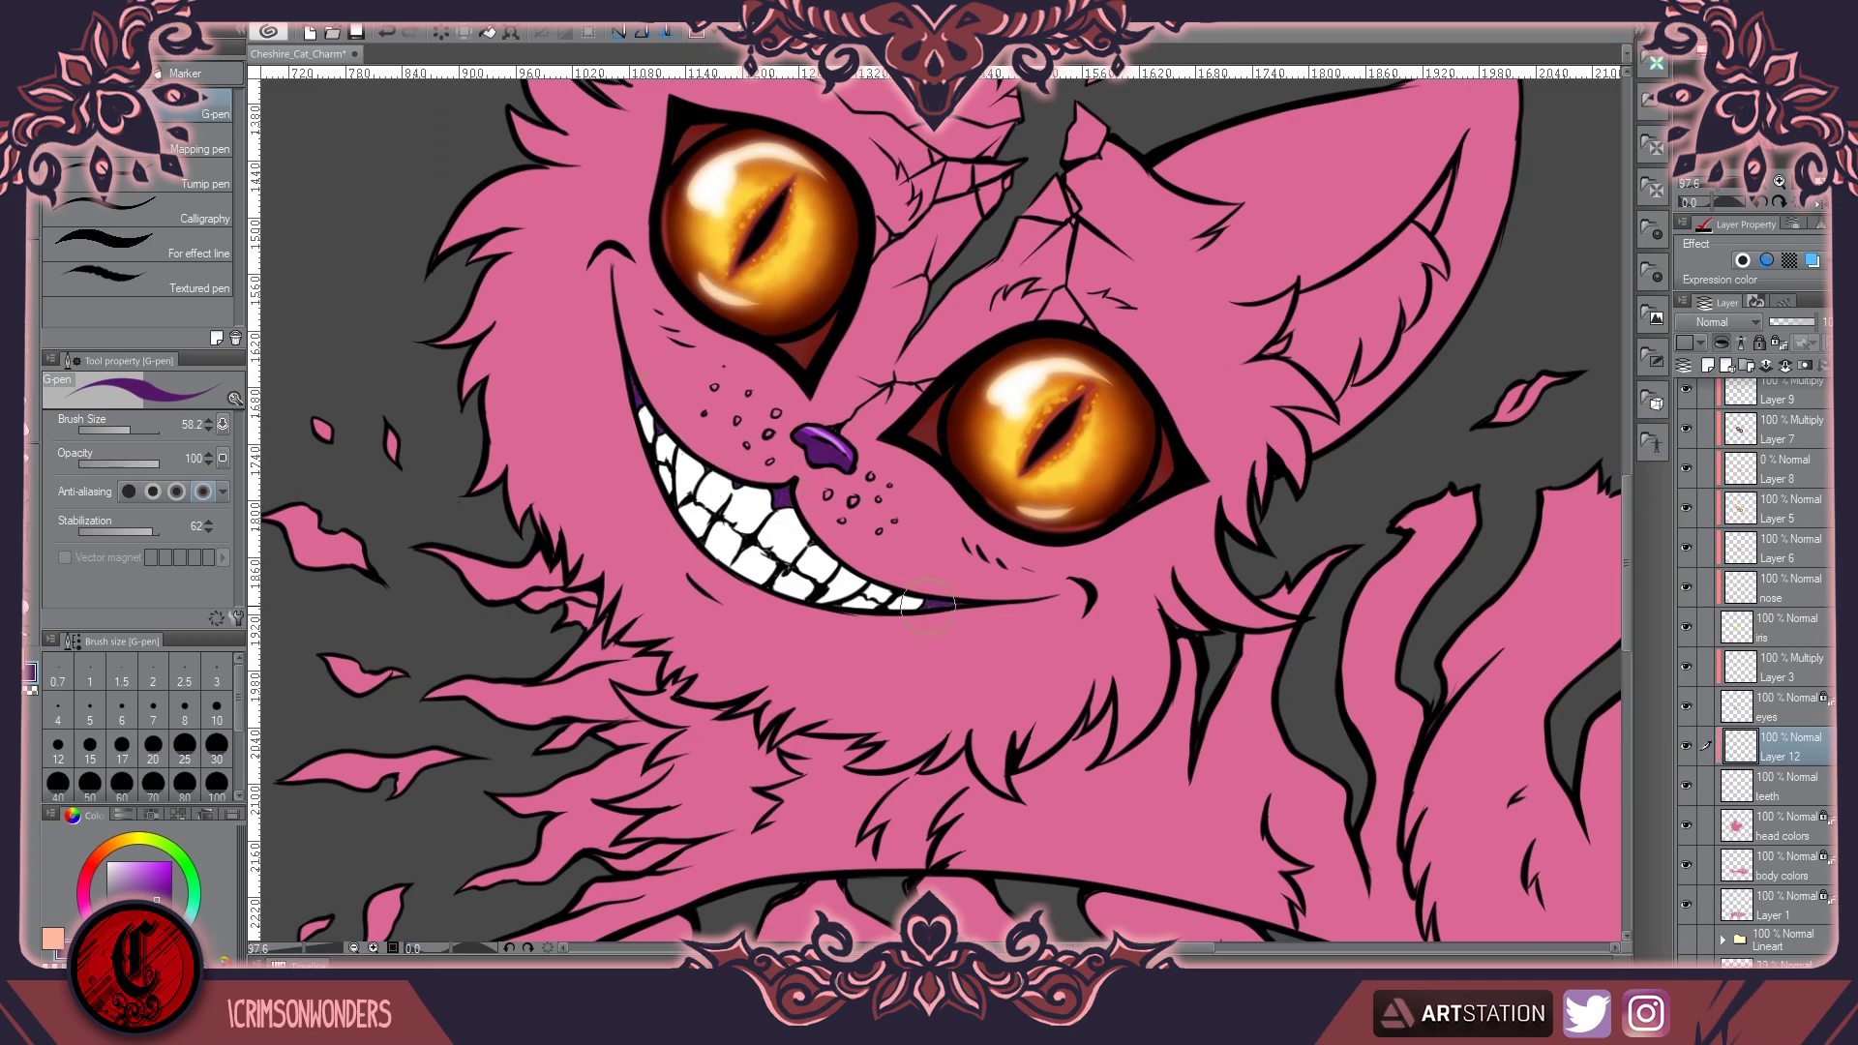
pyautogui.scroll(-2, 934, 605)
pyautogui.click(1709, 365)
pyautogui.scroll(2, 775, 484)
pyautogui.click(102, 864)
pyautogui.click(137, 872)
# Colour the teeth cream and shade them brownish on new Normal and Multiply layers above the teeth base
pyautogui.click(1709, 365)
pyautogui.press('b')
pyautogui.moveTo(736, 465)
pyautogui.mouseDown()
pyautogui.moveTo(949, 554)
pyautogui.moveTo(910, 583)
pyautogui.moveTo(688, 488)
pyautogui.moveTo(741, 556)
pyautogui.moveTo(850, 590)
pyautogui.moveTo(689, 468)
pyautogui.moveTo(767, 481)
pyautogui.mouseUp()
pyautogui.keyDown('alt'); pyautogui.click(760, 510); pyautogui.keyUp('alt')
pyautogui.hotkey('ctrl', 'shift', 'n')
pyautogui.press('p')
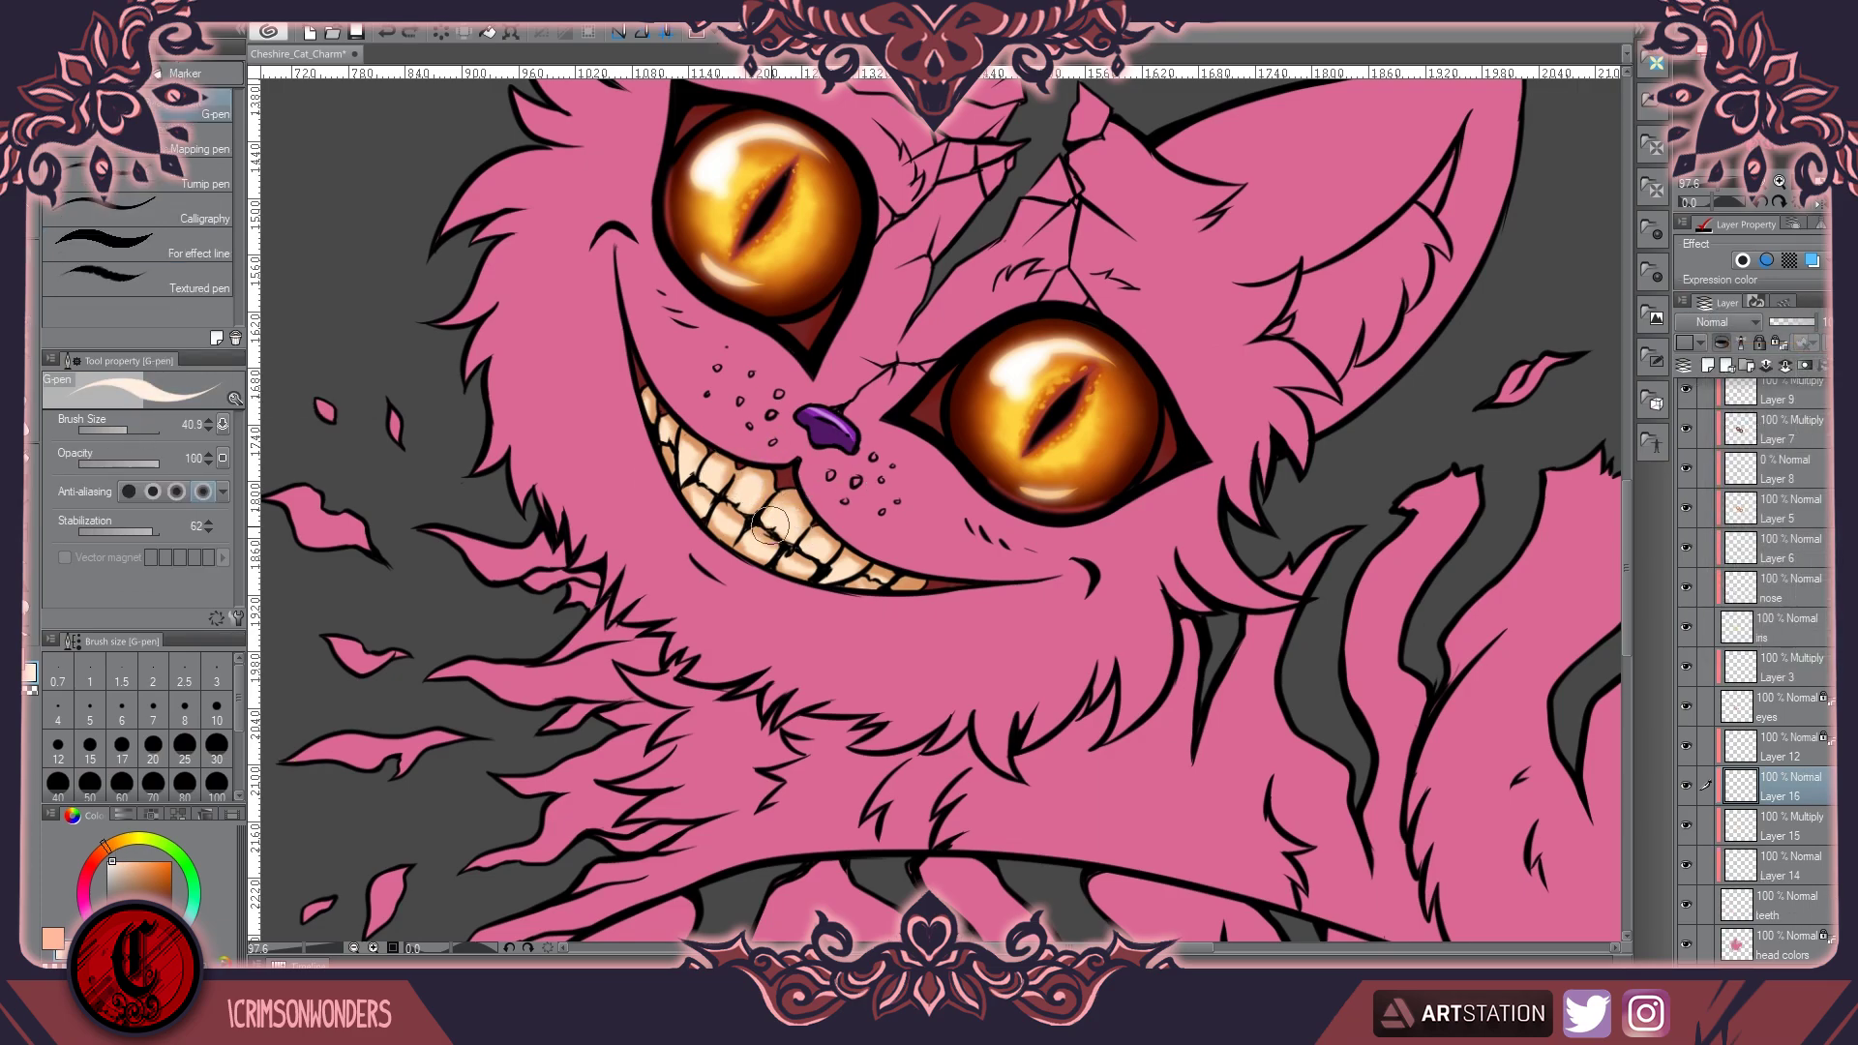
# Darken the edges and corners of the grin with a soft airbrush on a new clipped Multiply layer
pyautogui.press('b')
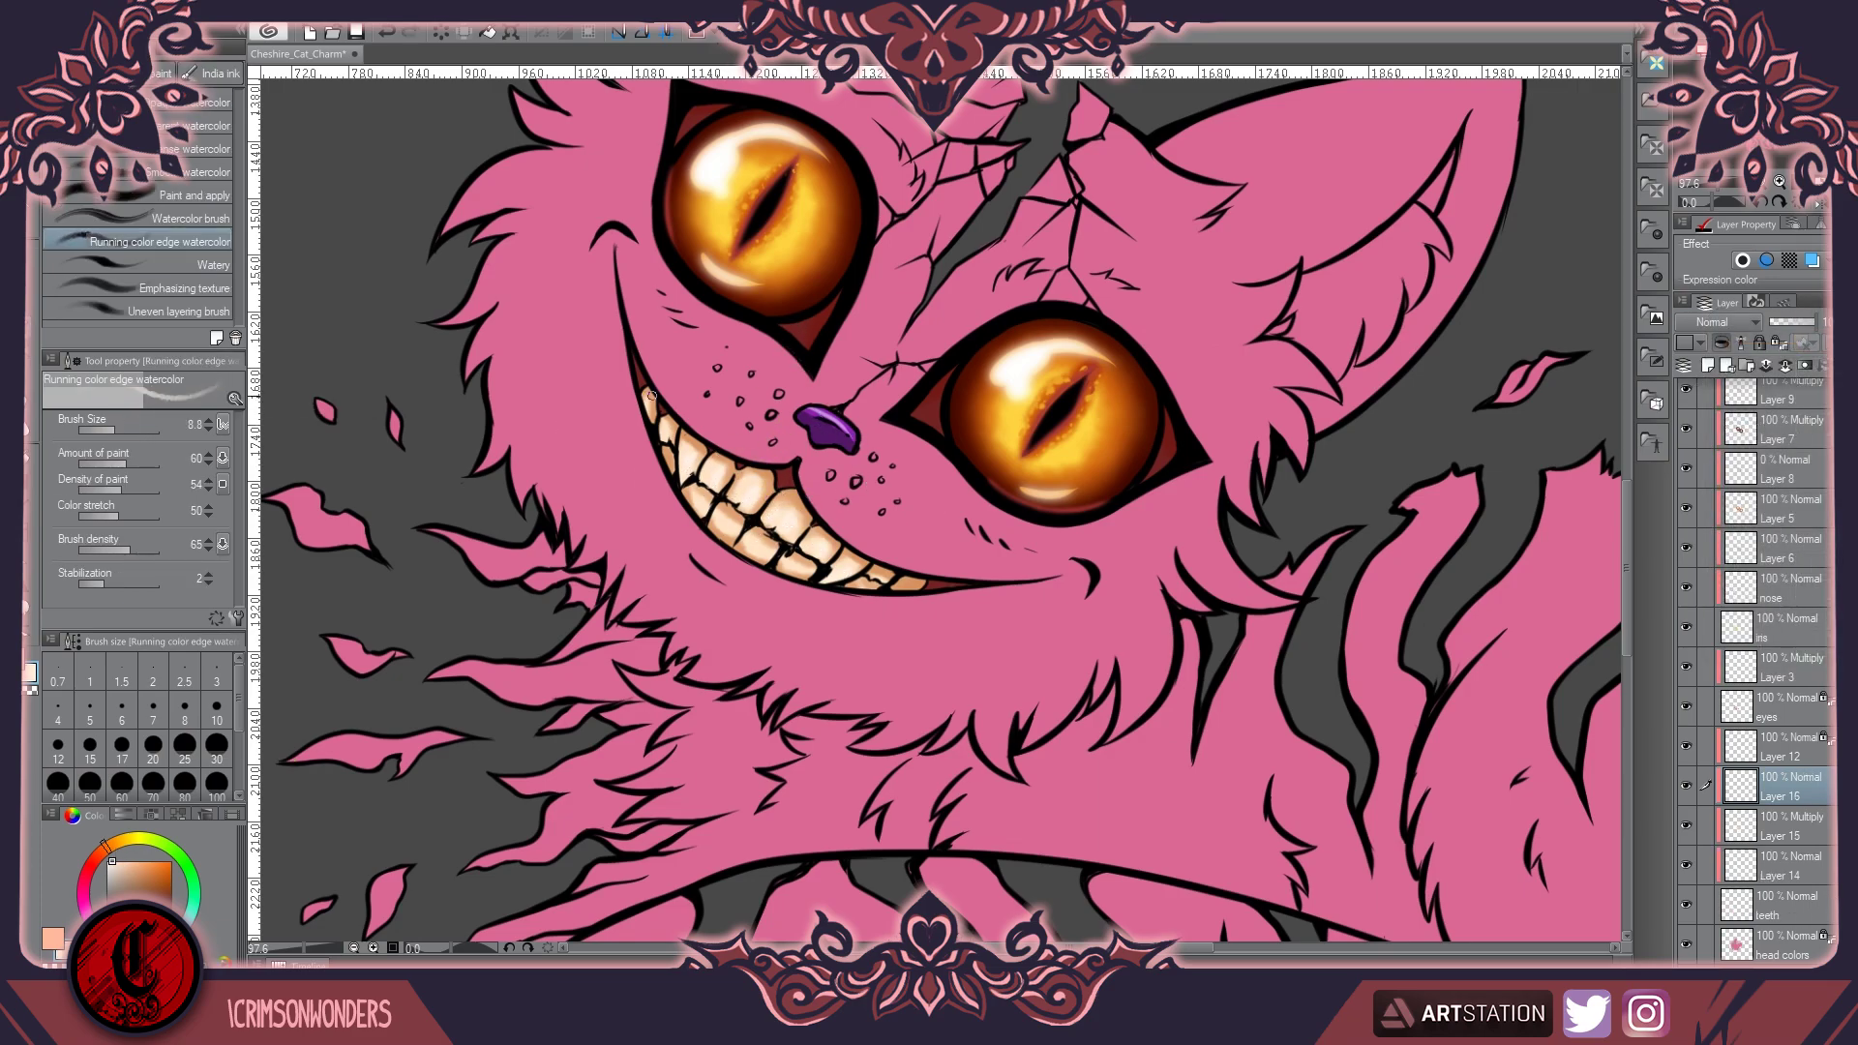
pyautogui.hotkey('ctrl', 'shift', 'n')
pyautogui.press('b')
pyautogui.click(97, 868)
pyautogui.moveTo(668, 402)
pyautogui.mouseDown()
pyautogui.moveTo(871, 571)
pyautogui.moveTo(755, 523)
pyautogui.mouseUp()
pyautogui.moveTo(847, 571); pyautogui.dragTo(954, 590)
pyautogui.scroll(-3, 588, 542)
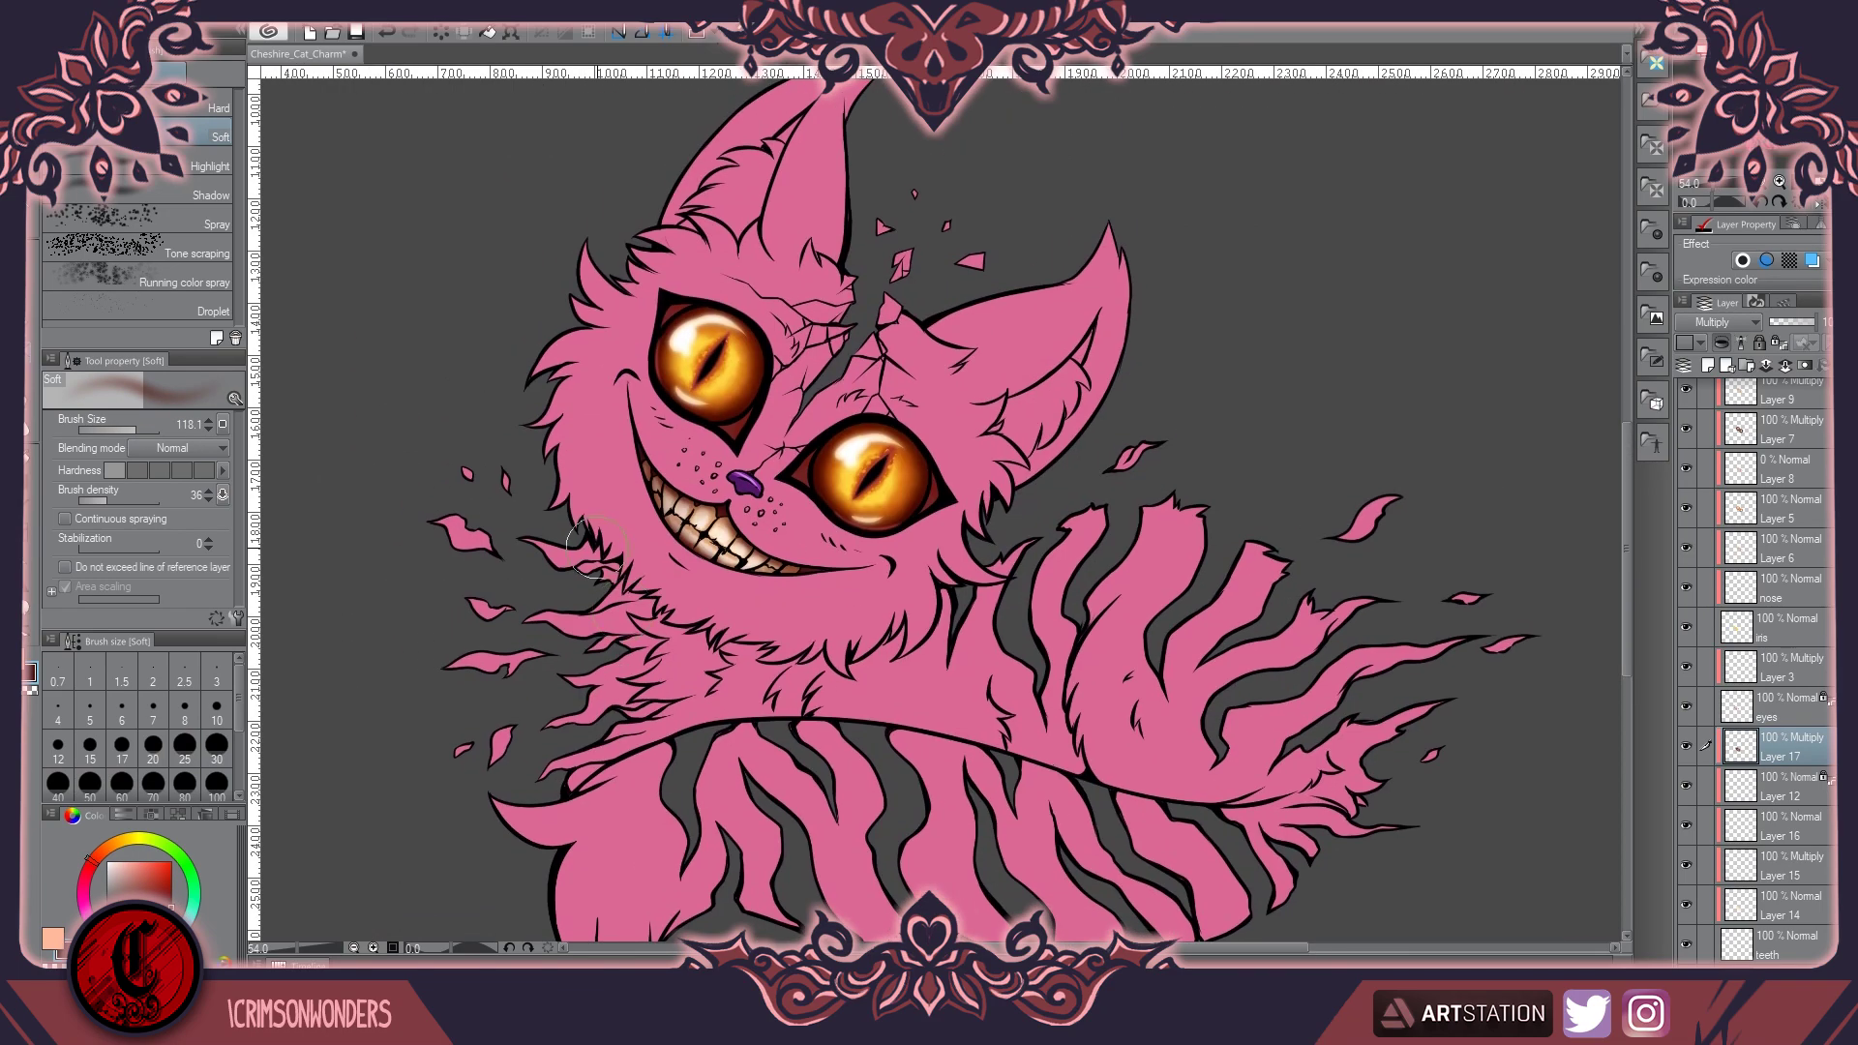
# Add pale highlights to the teeth on a new Screen layer with the Running color edge watercolor brush
pyautogui.scroll(2, 588, 550)
pyautogui.hotkey('ctrl', 'shift', 'n')
pyautogui.scroll(2, 589, 550)
pyautogui.press('b')
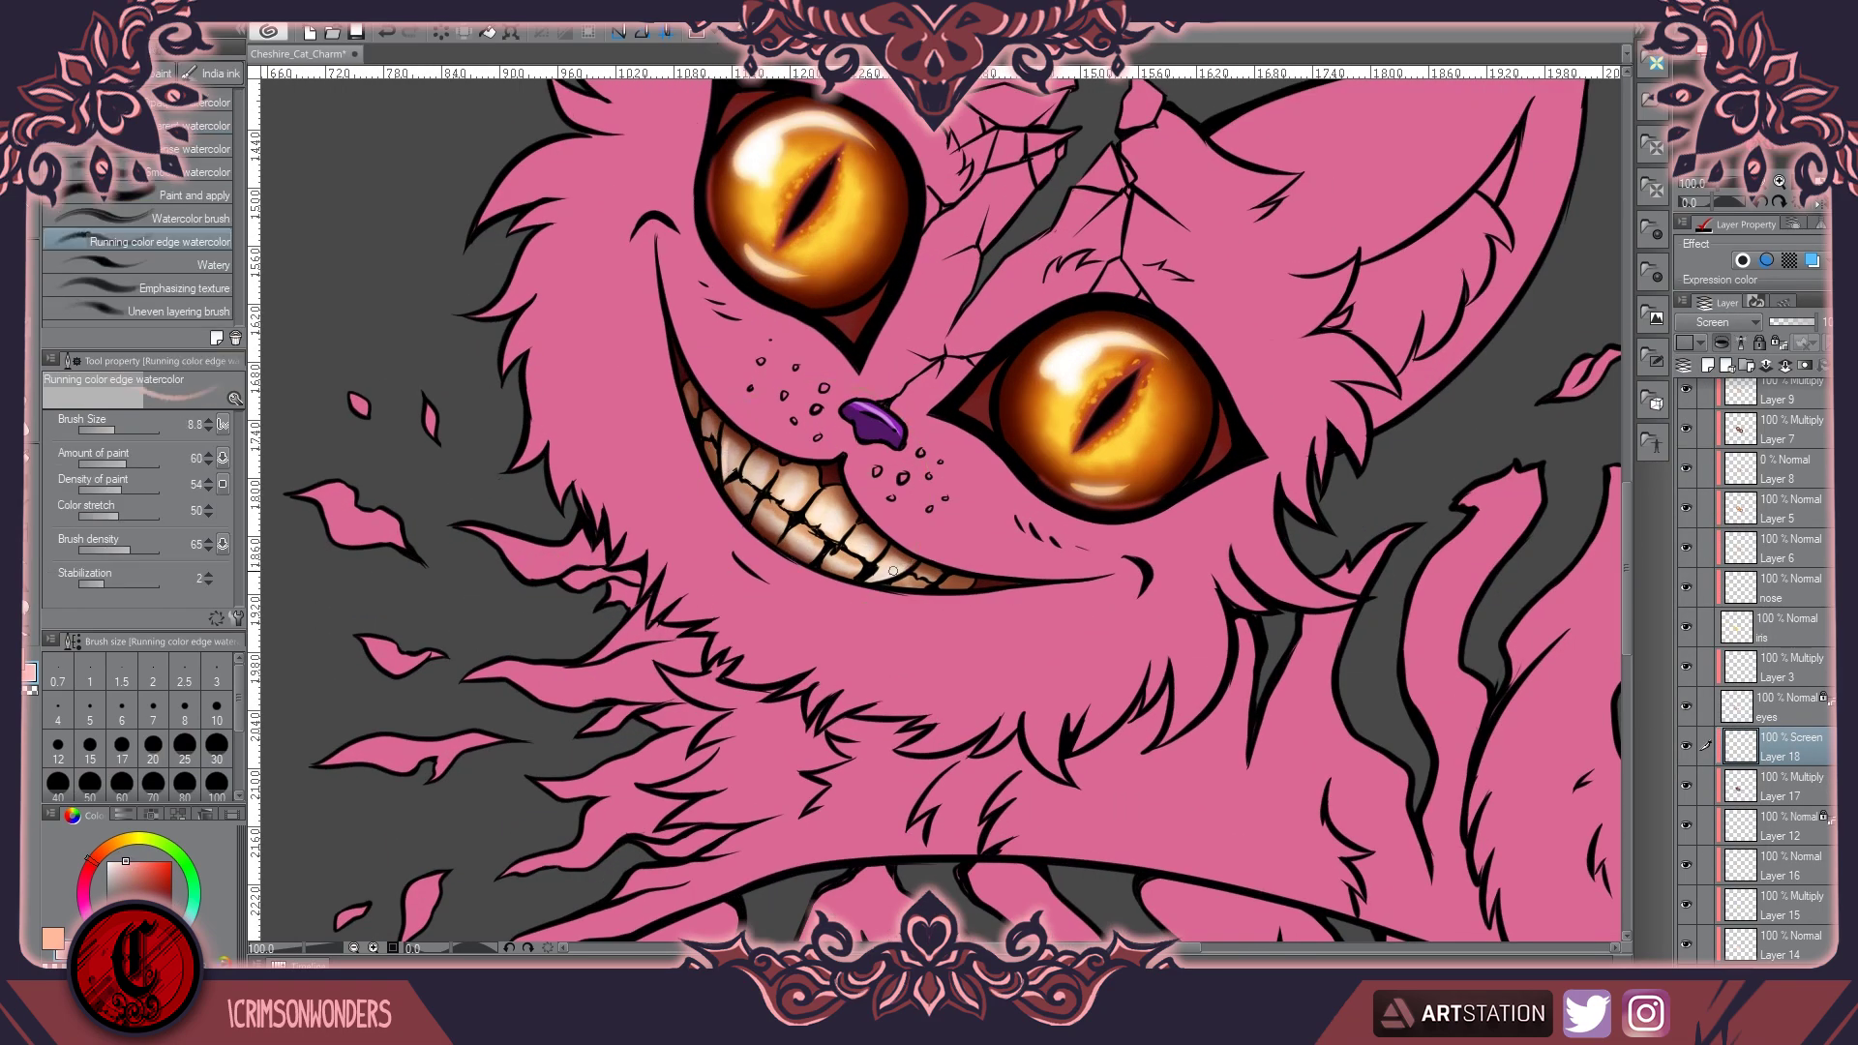
pyautogui.scroll(1, 867, 581)
pyautogui.scroll(-5, 654, 411)
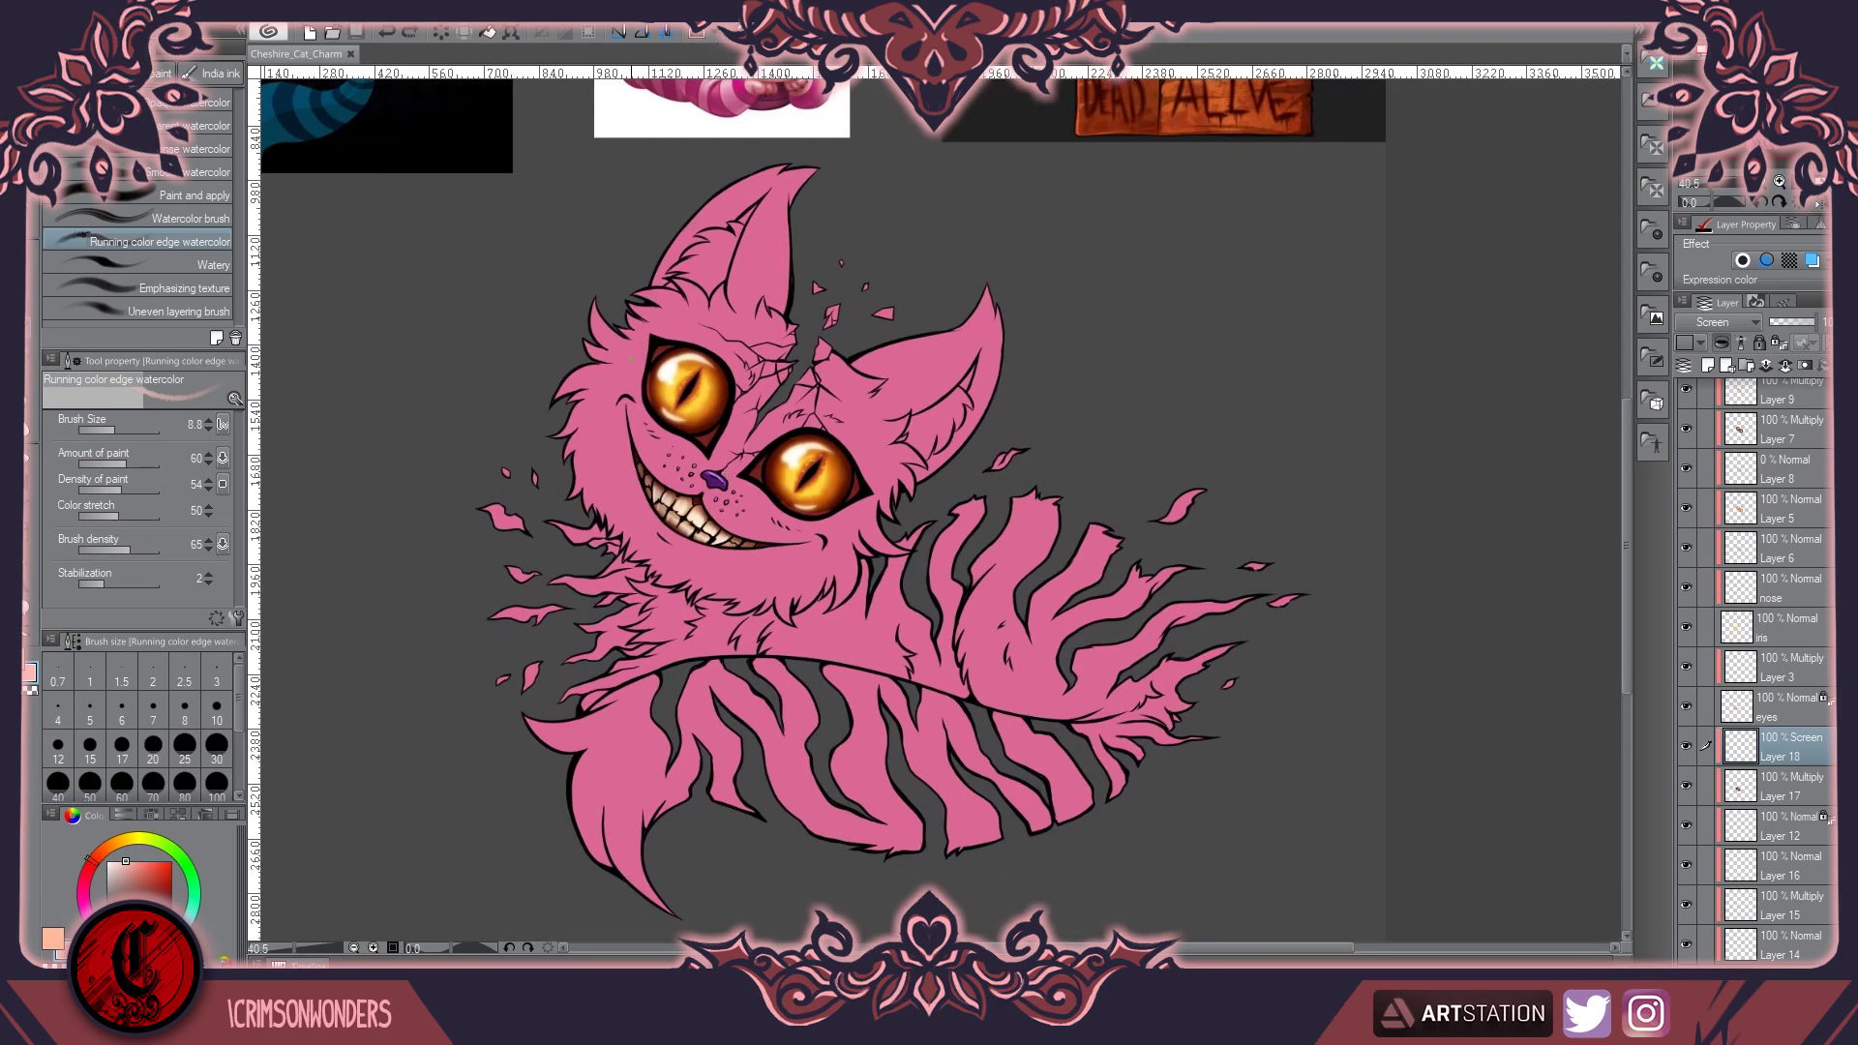
# Fill the whisker spots on the muzzle with dark purple on the iris layer using the G-pen
pyautogui.click(1786, 686)
pyautogui.scroll(5, 731, 453)
pyautogui.press('p')
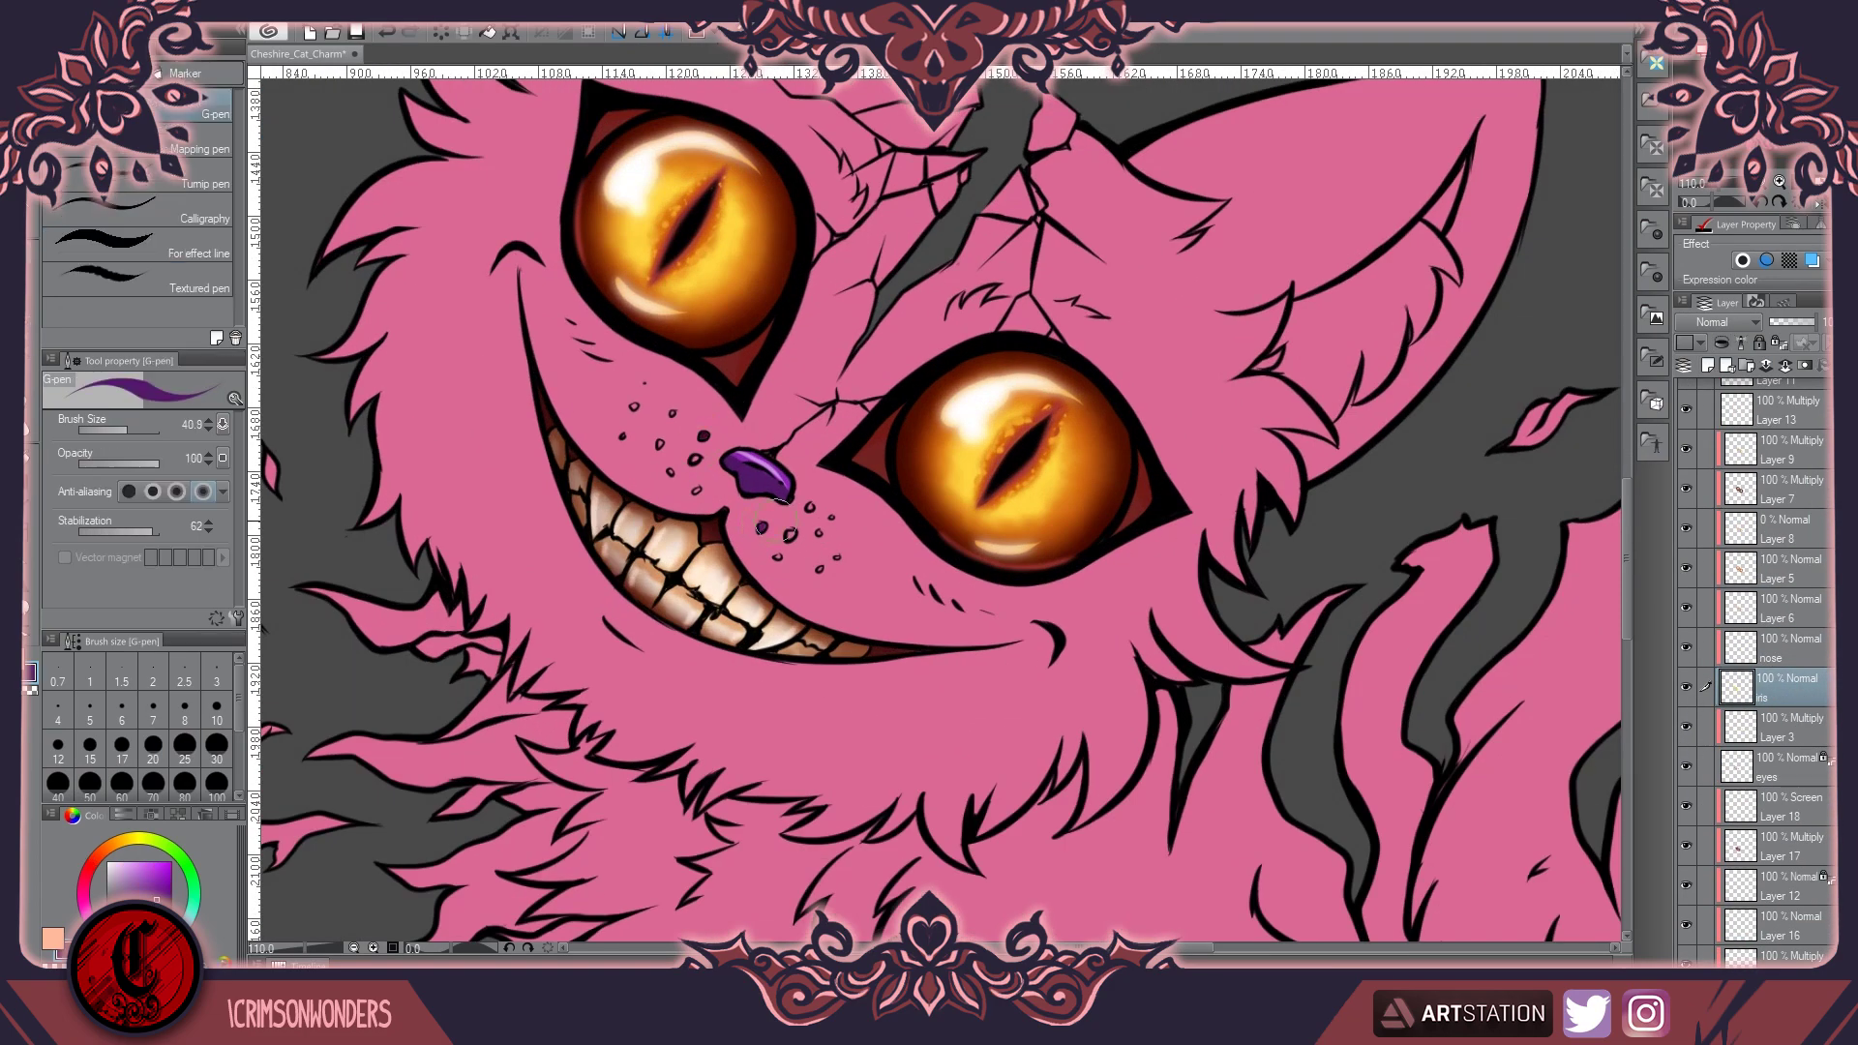
pyautogui.scroll(-4, 830, 520)
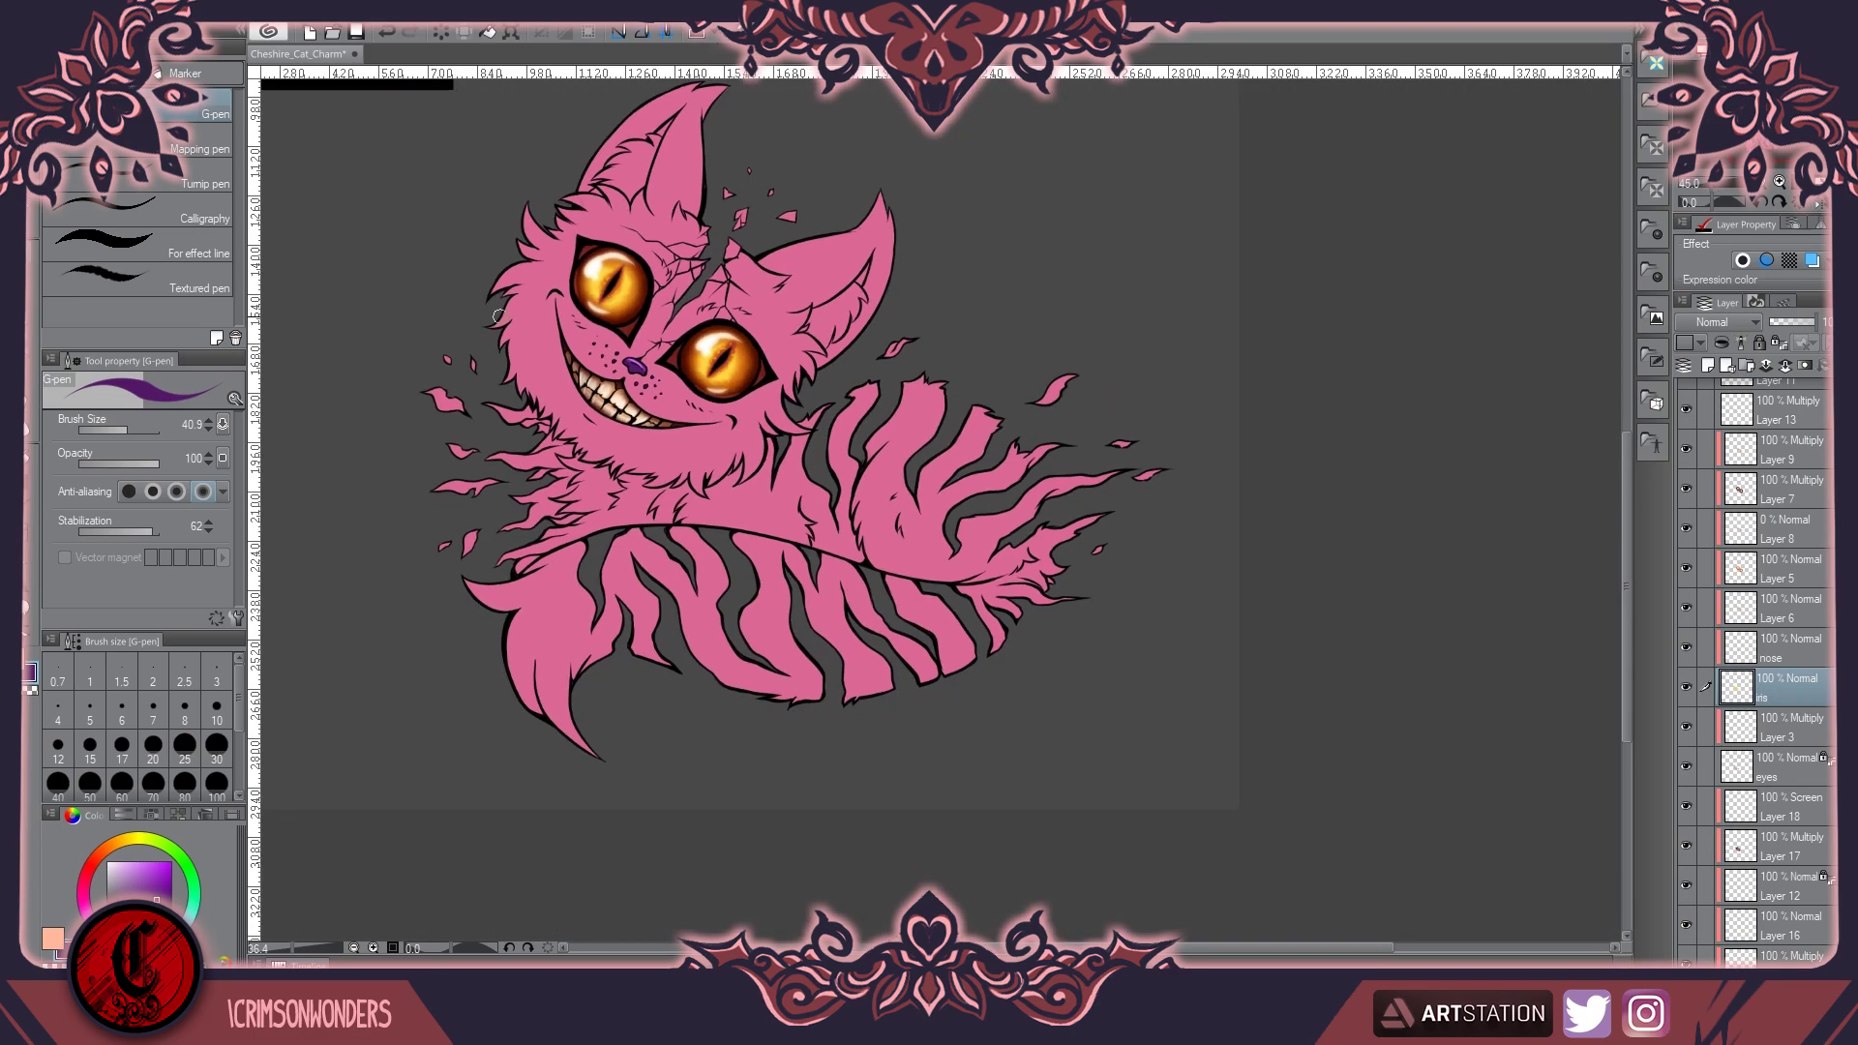
# Paint purple fur shadows around the eyes, brows and forehead cracks on a new clipped Multiply layer above the head colours
pyautogui.scroll(2, 525, 504)
pyautogui.keyDown('alt'); pyautogui.click(702, 414); pyautogui.keyUp('alt')
pyautogui.moveTo(716, 460); pyautogui.dragTo(804, 477)
pyautogui.moveTo(640, 285); pyautogui.dragTo(665, 381)
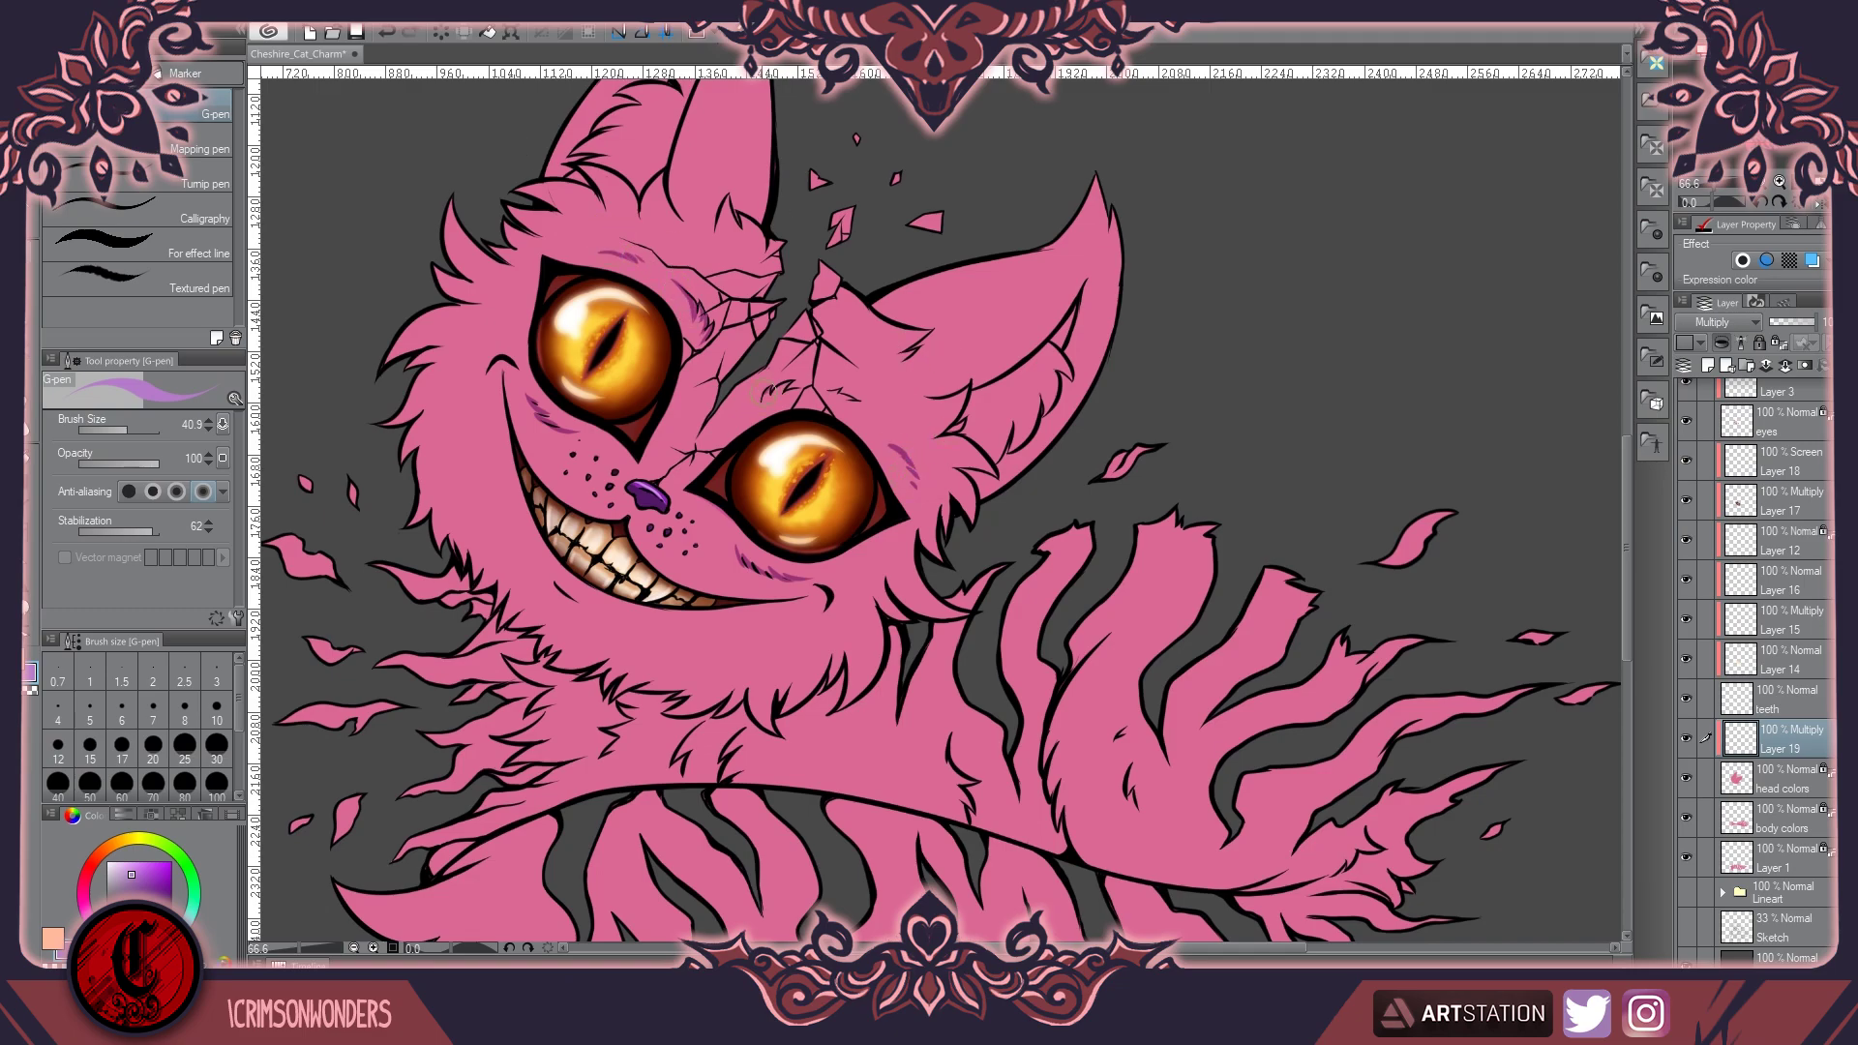
pyautogui.moveTo(815, 363)
pyautogui.mouseDown()
pyautogui.moveTo(961, 366)
pyautogui.moveTo(891, 463)
pyautogui.mouseUp()
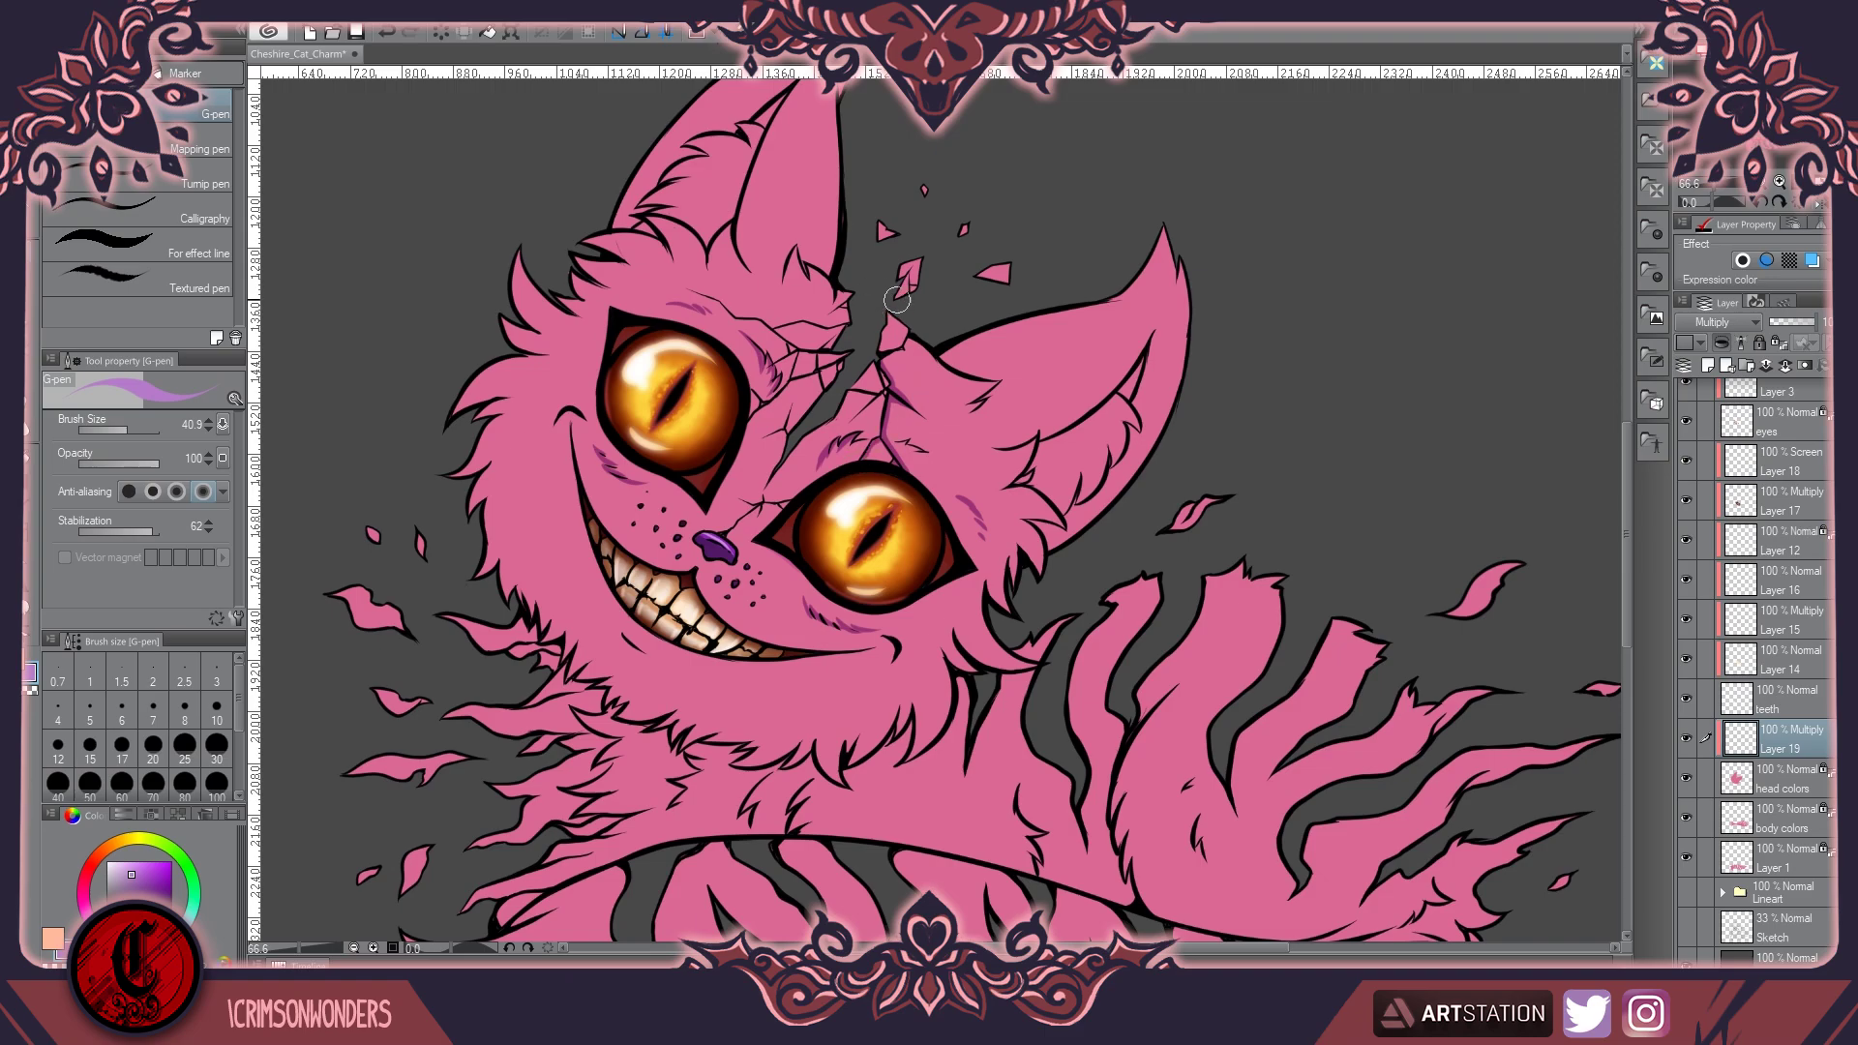
pyautogui.moveTo(915, 350); pyautogui.dragTo(915, 290)
pyautogui.scroll(-2, 914, 290)
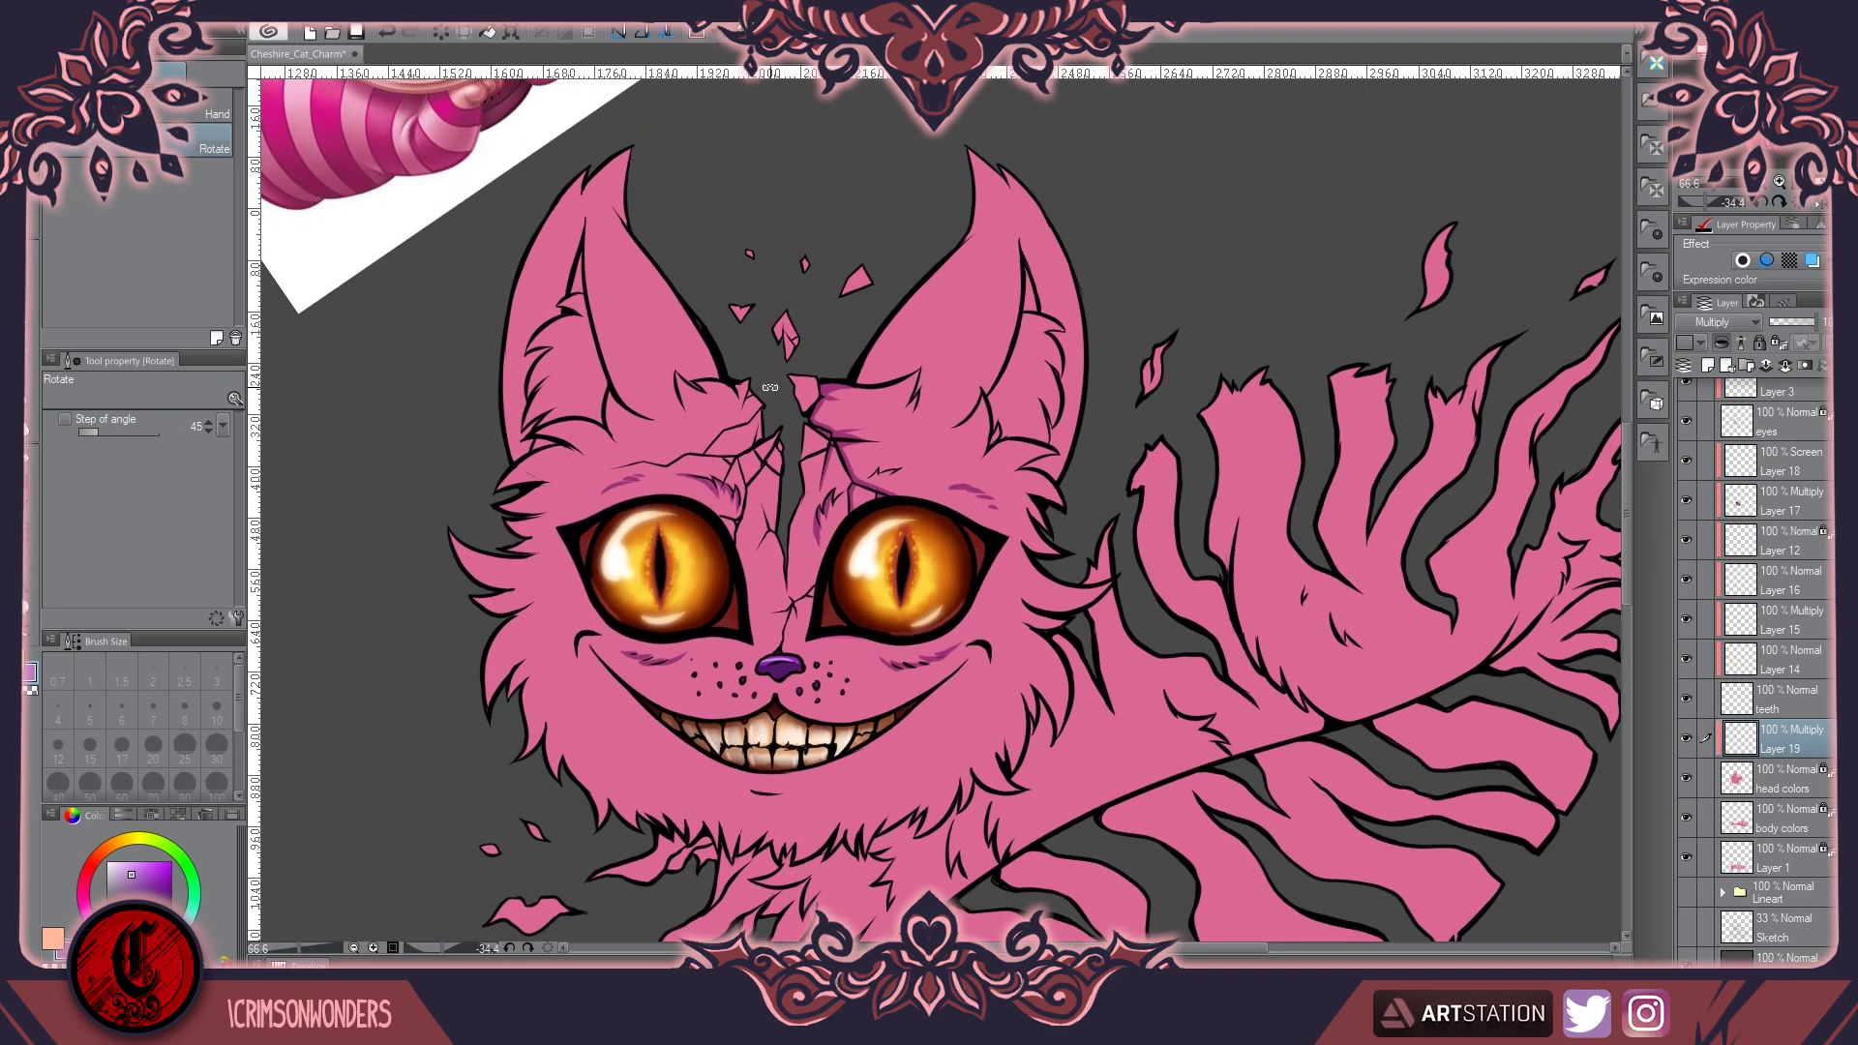
# Shade the right ear's outer rim and inner fur in purple, blending the shadow softly inside the ear
pyautogui.scroll(5, 914, 221)
pyautogui.moveTo(915, 221); pyautogui.dragTo(996, 281)
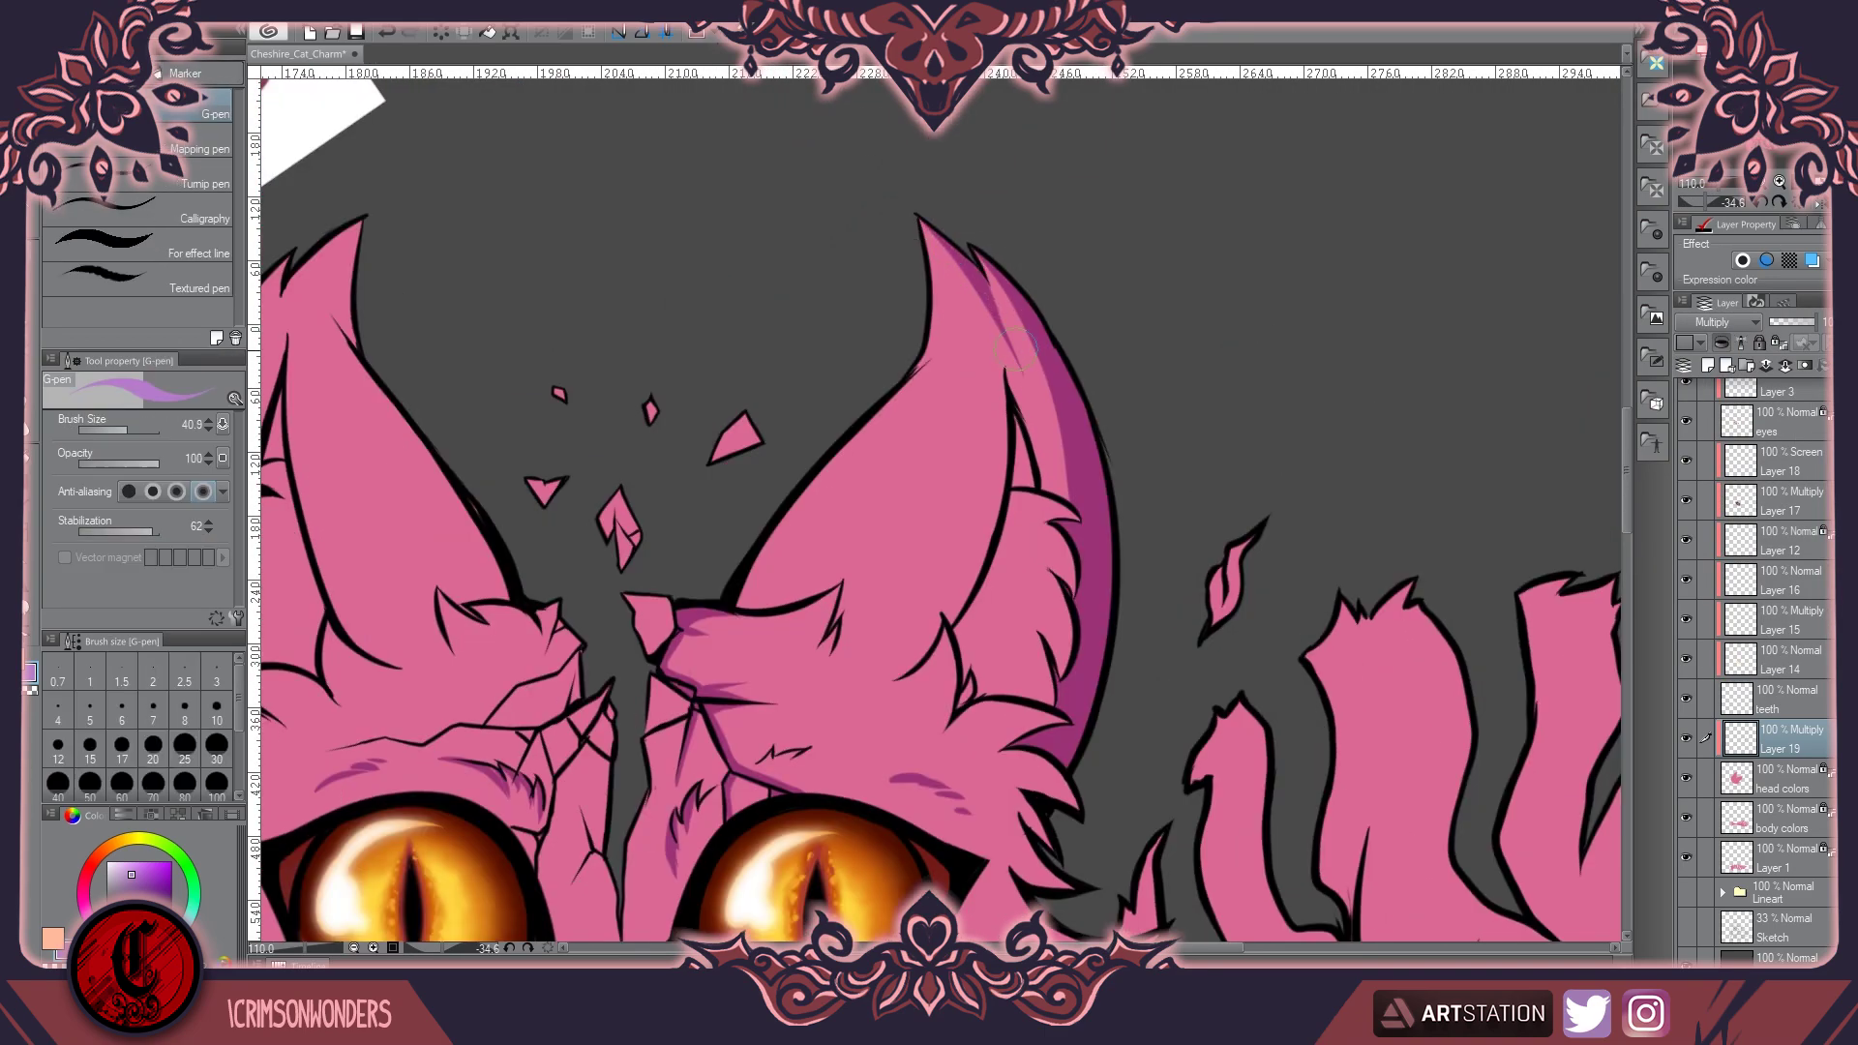
pyautogui.moveTo(1012, 411); pyautogui.dragTo(1028, 484)
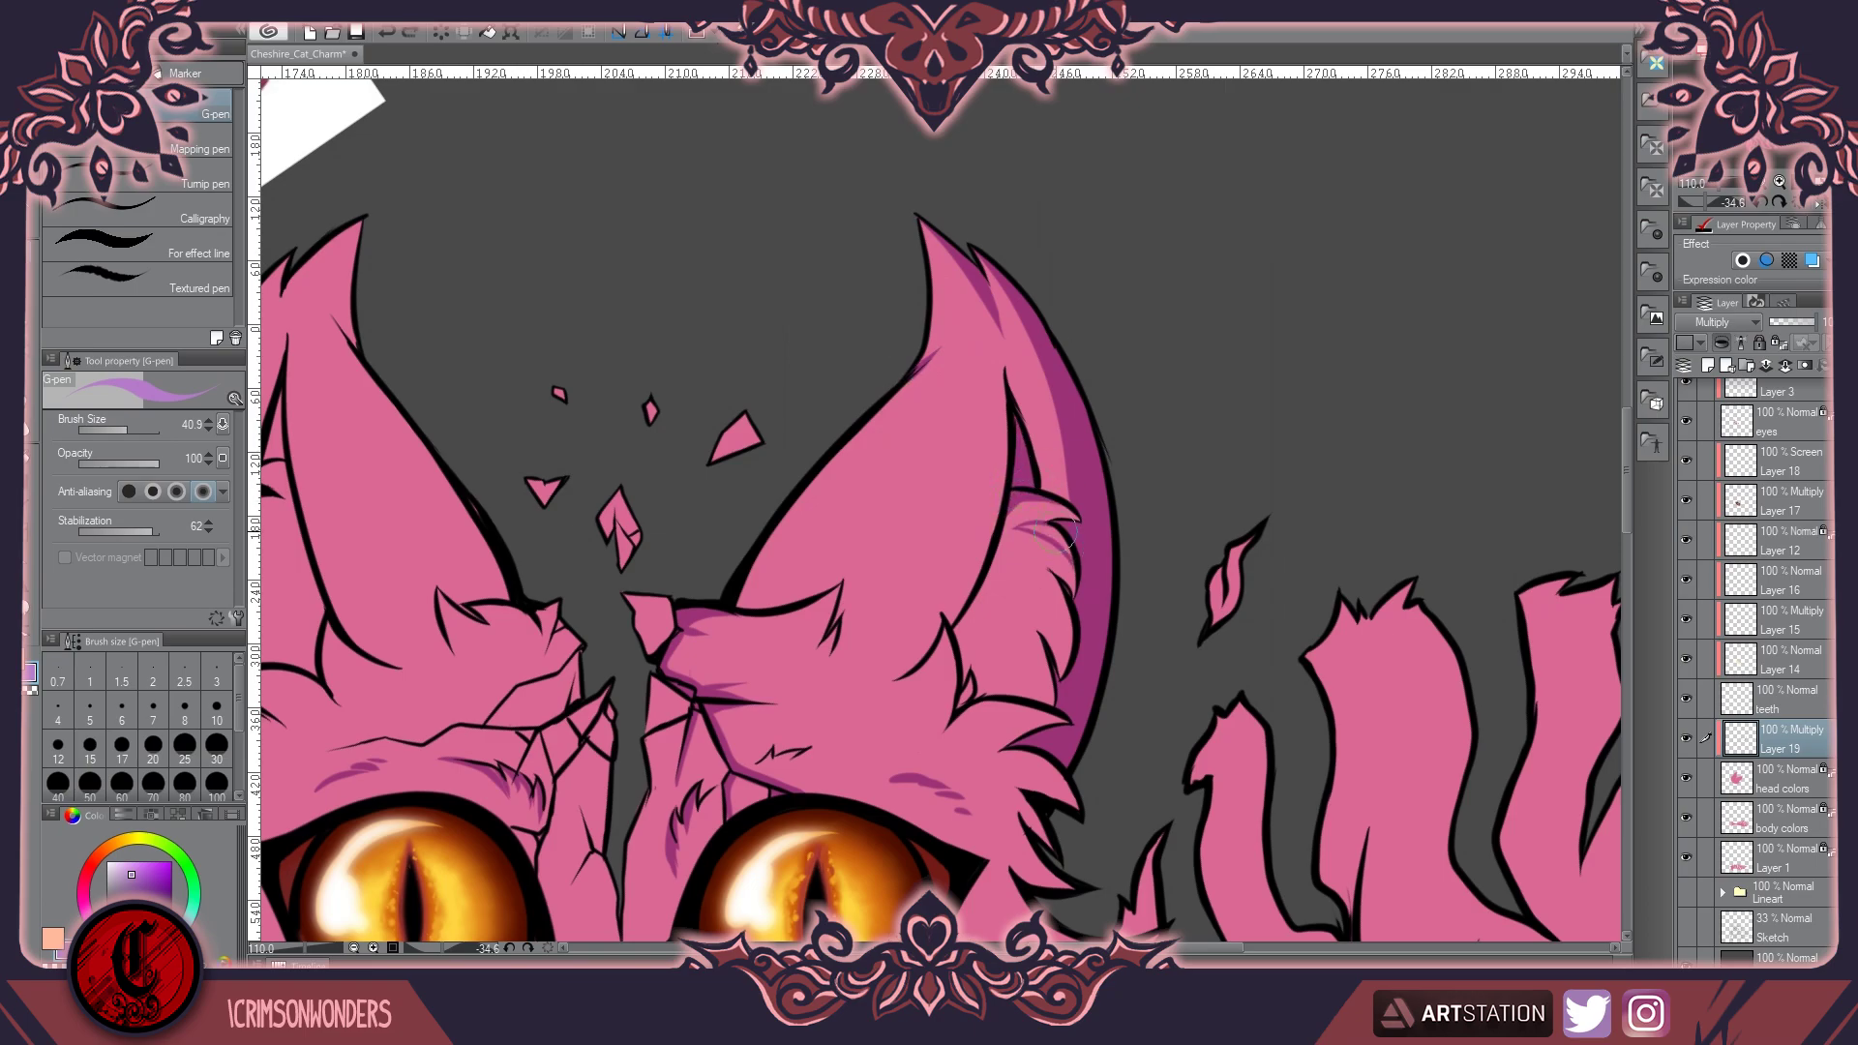
pyautogui.hotkey('ctrl', 'alt', '0')
pyautogui.moveTo(992, 590)
pyautogui.mouseDown()
pyautogui.moveTo(946, 716)
pyautogui.moveTo(869, 660)
pyautogui.mouseUp()
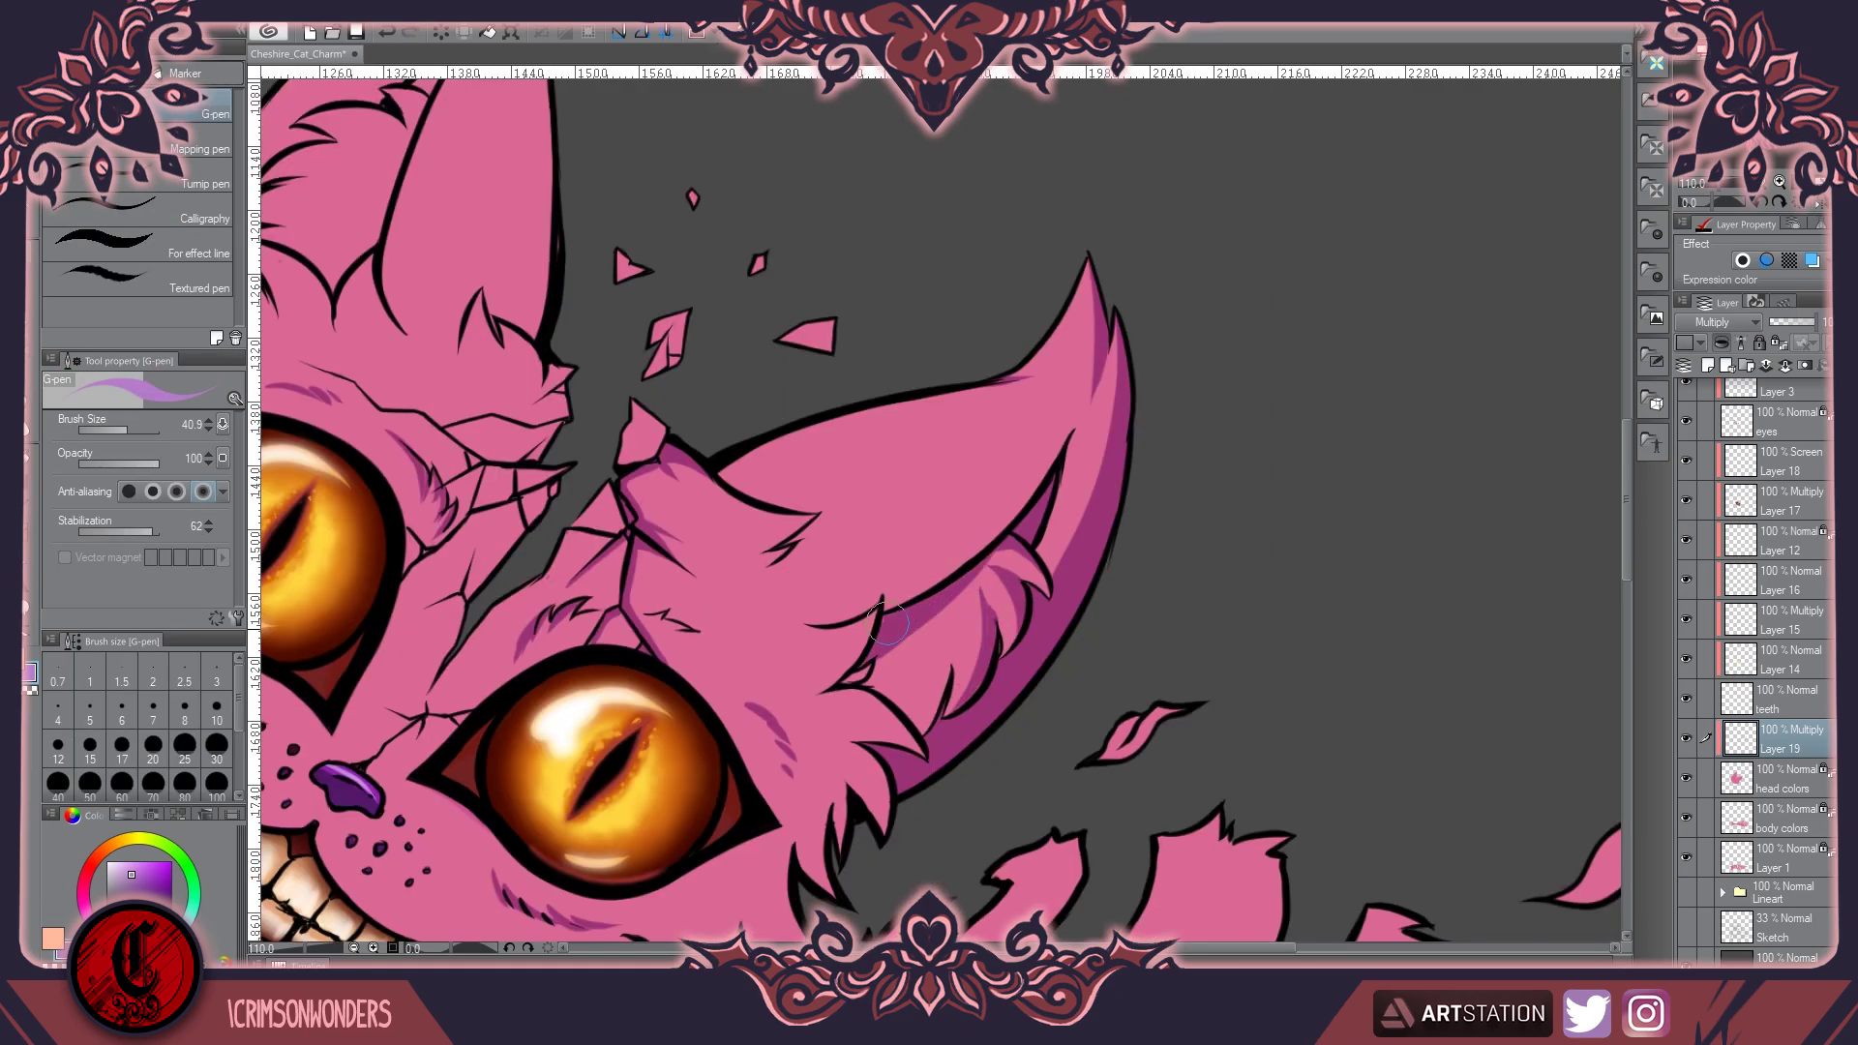
pyautogui.moveTo(997, 571)
pyautogui.mouseDown()
pyautogui.moveTo(881, 663)
pyautogui.moveTo(892, 717)
pyautogui.mouseUp()
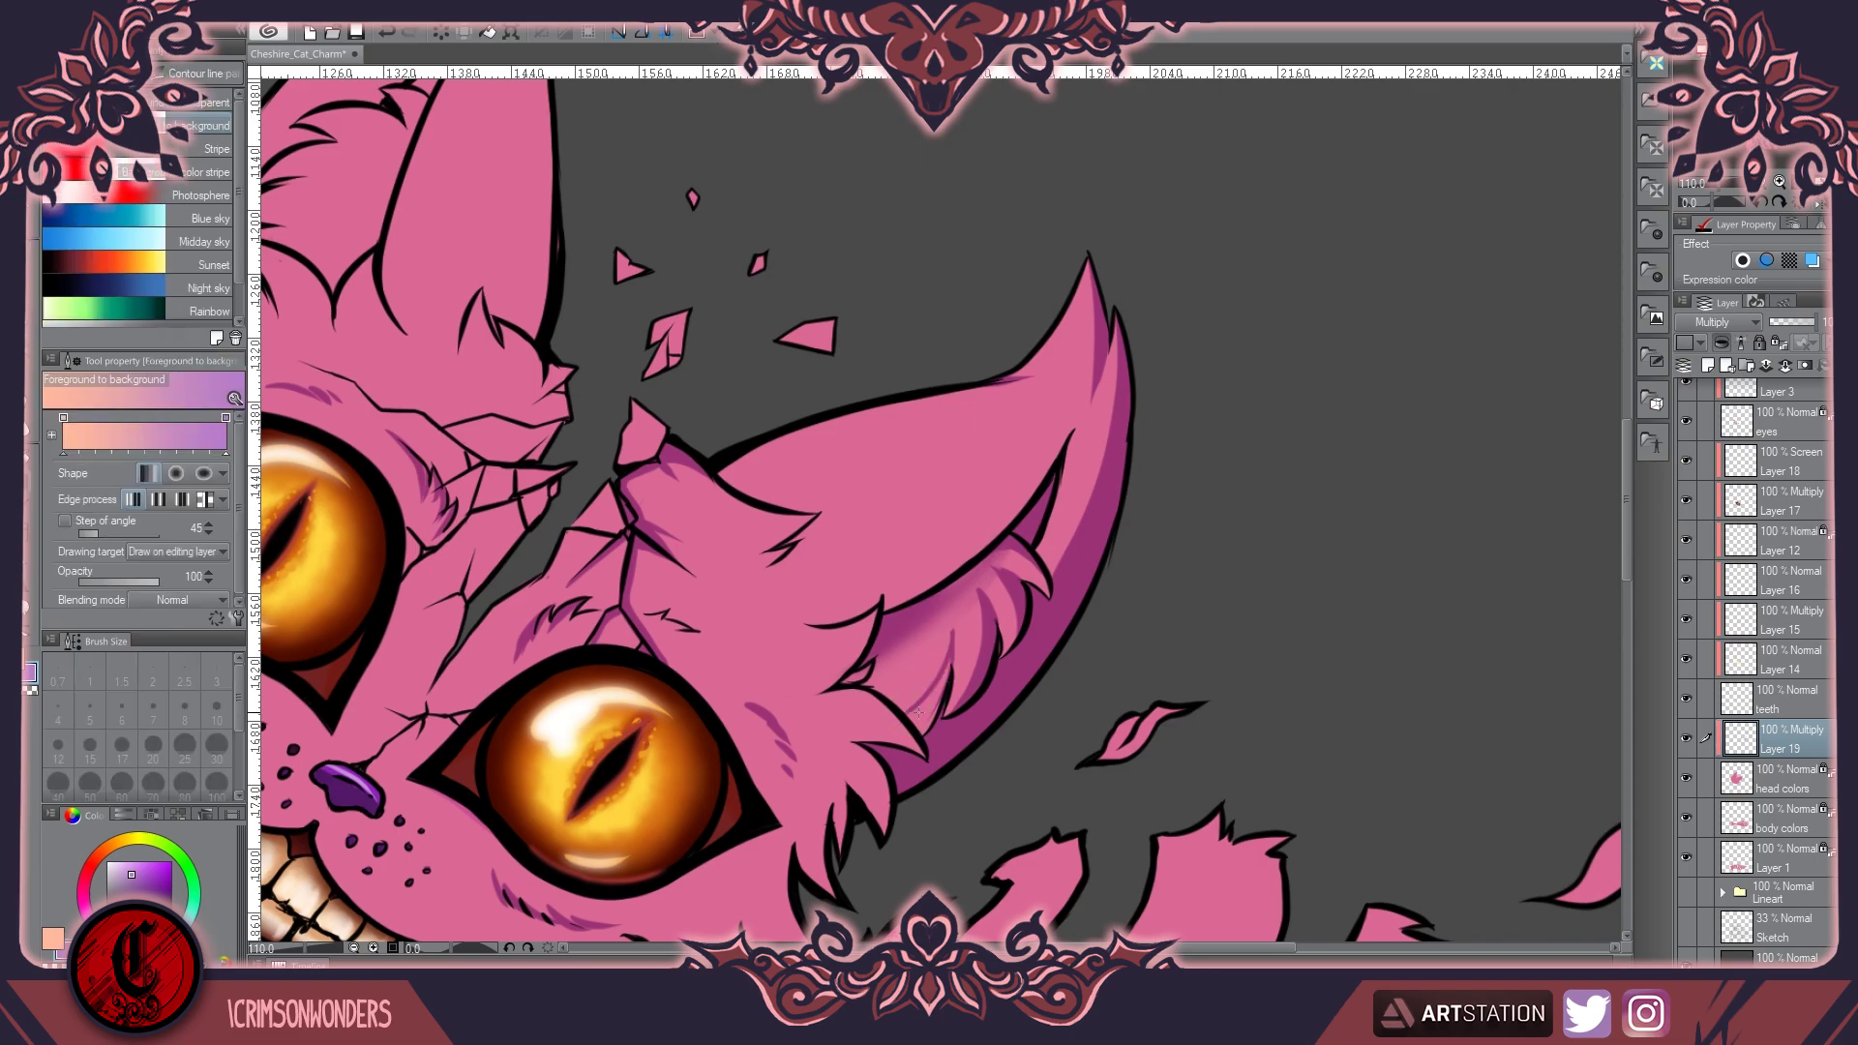
pyautogui.moveTo(952, 659); pyautogui.dragTo(906, 747)
pyautogui.hotkey('ctrl', '0')
pyautogui.press('e')
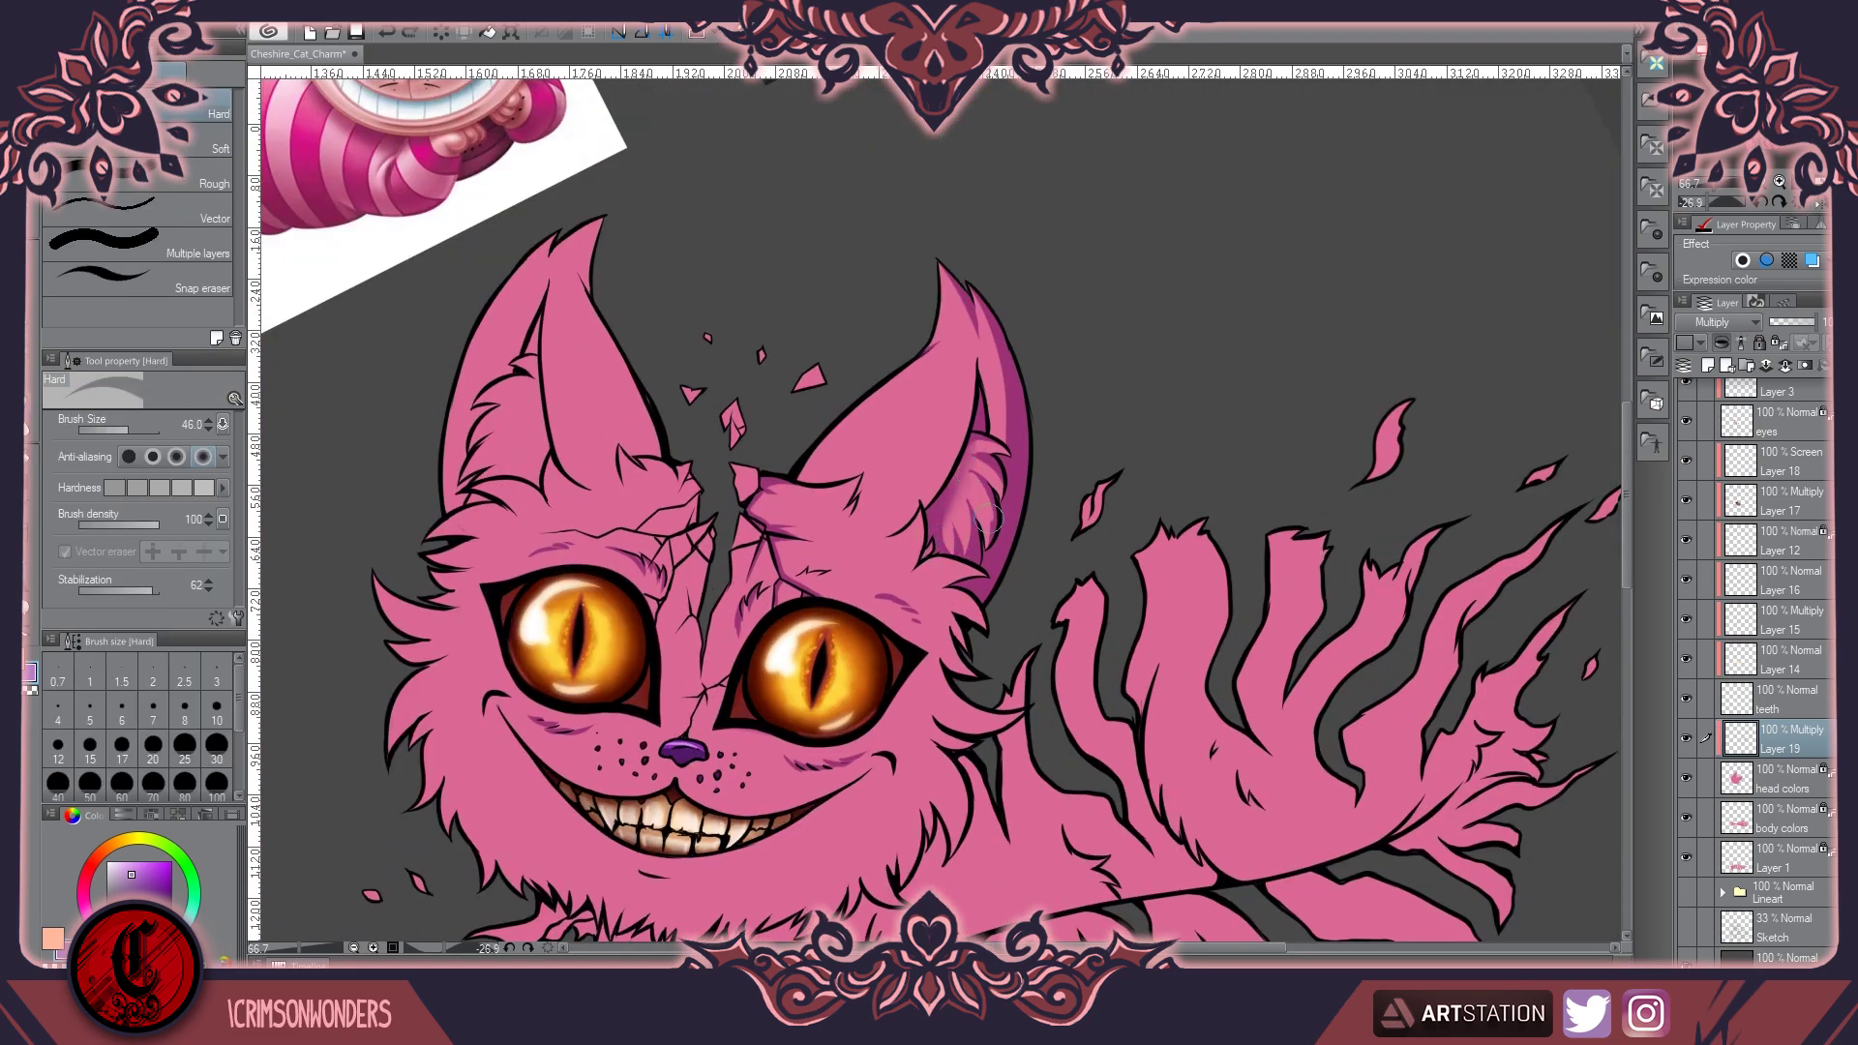
pyautogui.press('b')
pyautogui.moveTo(970, 447); pyautogui.dragTo(1007, 389)
# Colour the inner fur of both ears light pink on a new layer clipped to the head colours
pyautogui.hotkey('ctrl', 'shift', 'n')
pyautogui.press('g')
pyautogui.click(968, 330)
pyautogui.press('p')
pyautogui.moveTo(967, 329)
pyautogui.mouseDown()
pyautogui.moveTo(871, 683)
pyautogui.moveTo(852, 542)
pyautogui.moveTo(909, 504)
pyautogui.mouseUp()
# Colour the chest fur light pink on a new layer clipped to the body colours
pyautogui.hotkey('ctrl', 'shift', 'n')
pyautogui.press('p')
pyautogui.moveTo(712, 654)
pyautogui.mouseDown()
pyautogui.moveTo(736, 753)
pyautogui.moveTo(760, 663)
pyautogui.mouseUp()
pyautogui.press('g')
pyautogui.moveTo(407, 314)
pyautogui.mouseDown()
pyautogui.moveTo(348, 852)
pyautogui.moveTo(406, 315)
pyautogui.mouseUp()
pyautogui.moveTo(724, 584)
pyautogui.mouseDown()
pyautogui.moveTo(736, 620)
pyautogui.moveTo(693, 617)
pyautogui.mouseUp()
pyautogui.hotkey('ctrl', 'd')
pyautogui.press('p')
pyautogui.scroll(3, 724, 585)
pyautogui.scroll(-5, 724, 584)
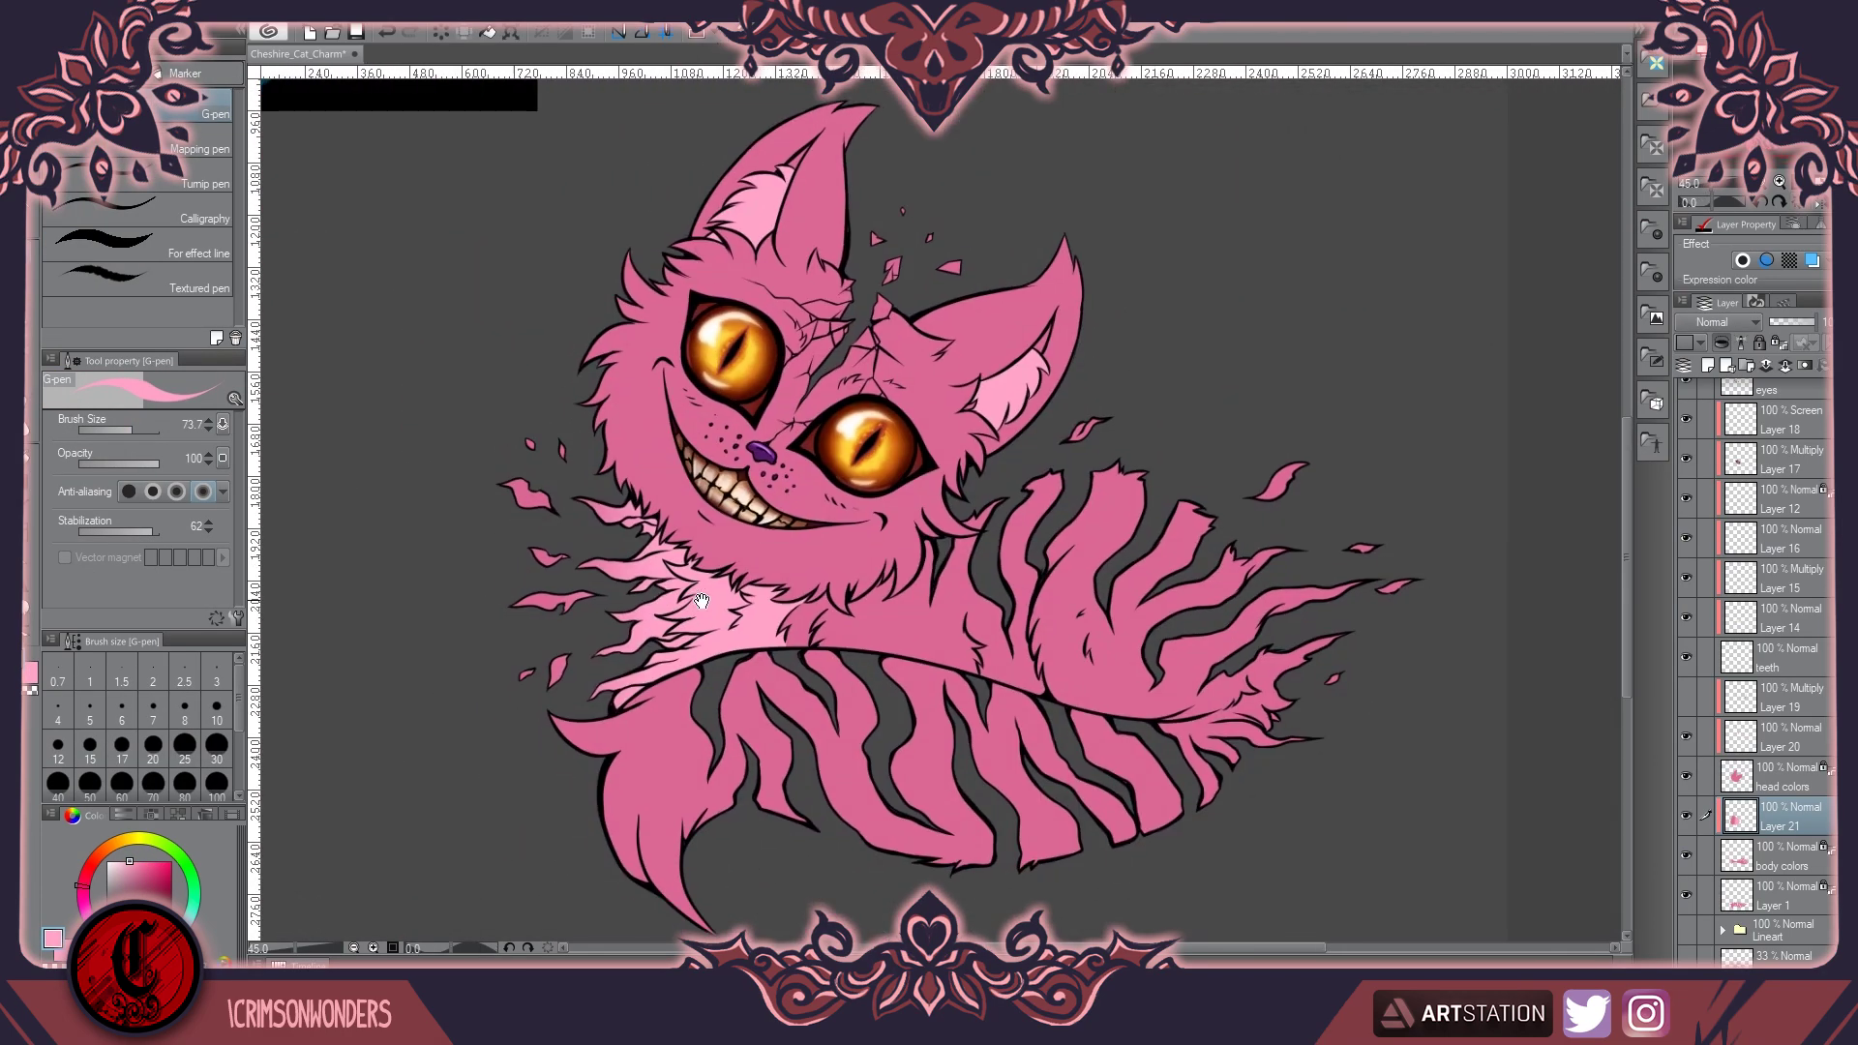
# Add fine purple shadows along the forehead cracks on the Multiply layer with the G-pen at size 25.5
pyautogui.keyDown('alt'); pyautogui.click(1070, 418); pyautogui.keyUp('alt')
pyautogui.scroll(5, 1070, 418)
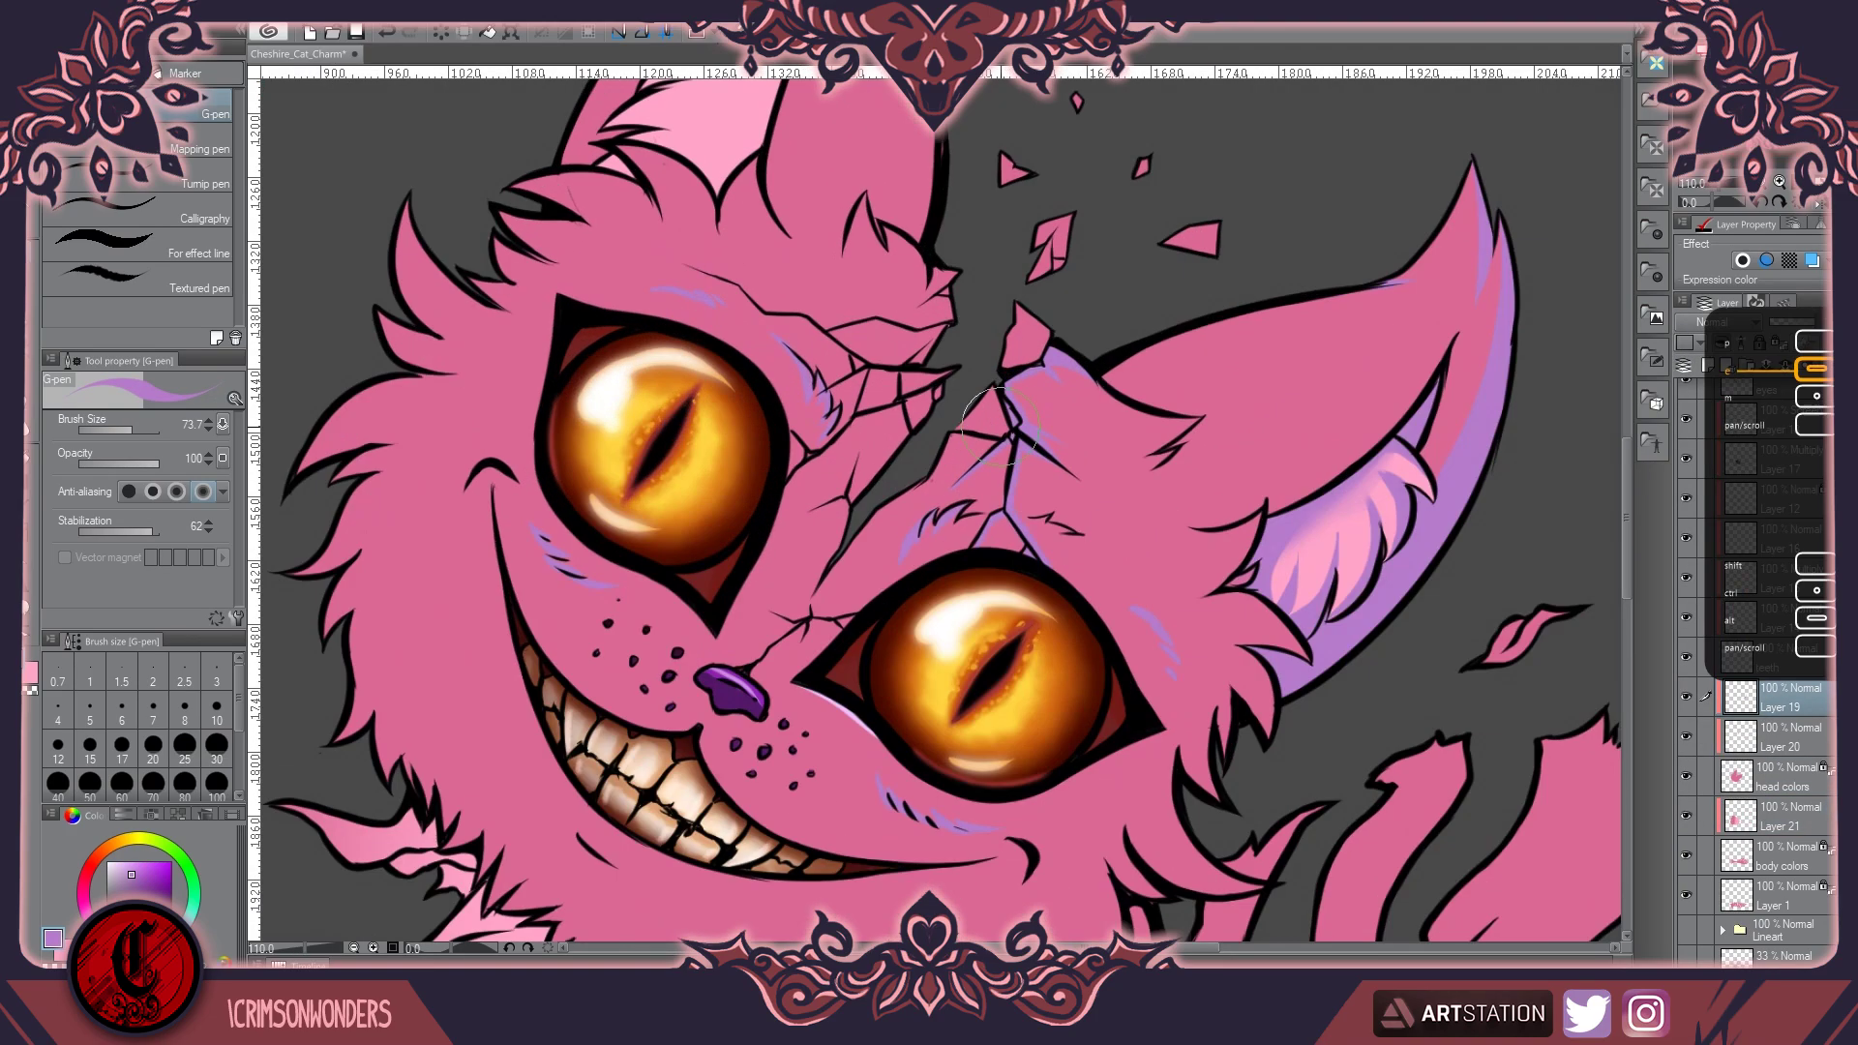
pyautogui.scroll(3, 1004, 425)
pyautogui.moveTo(1046, 280)
pyautogui.mouseDown()
pyautogui.moveTo(774, 571)
pyautogui.moveTo(739, 730)
pyautogui.moveTo(743, 544)
pyautogui.mouseUp()
pyautogui.press('[')
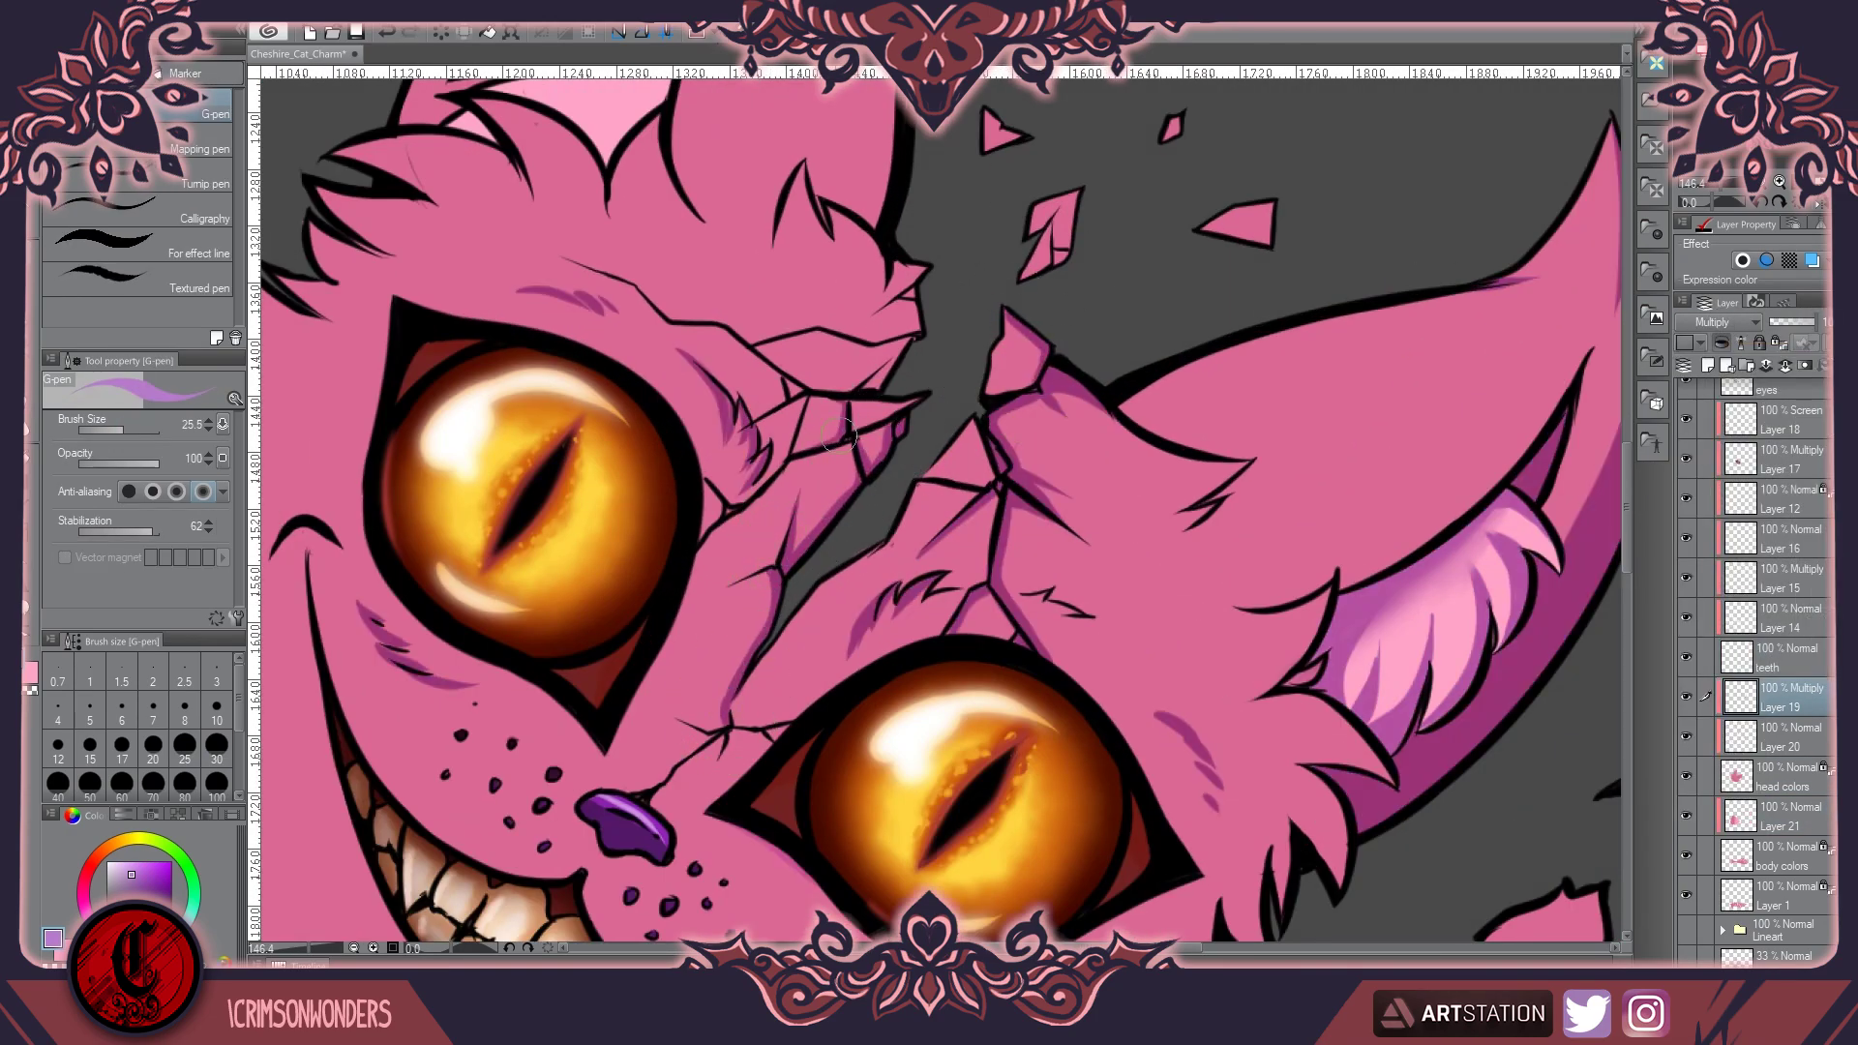
pyautogui.moveTo(796, 399)
pyautogui.mouseDown()
pyautogui.moveTo(734, 501)
pyautogui.moveTo(722, 395)
pyautogui.mouseUp()
pyautogui.moveTo(857, 383)
pyautogui.mouseDown()
pyautogui.moveTo(947, 276)
pyautogui.moveTo(918, 329)
pyautogui.moveTo(929, 254)
pyautogui.mouseUp()
pyautogui.moveTo(1022, 383); pyautogui.dragTo(992, 402)
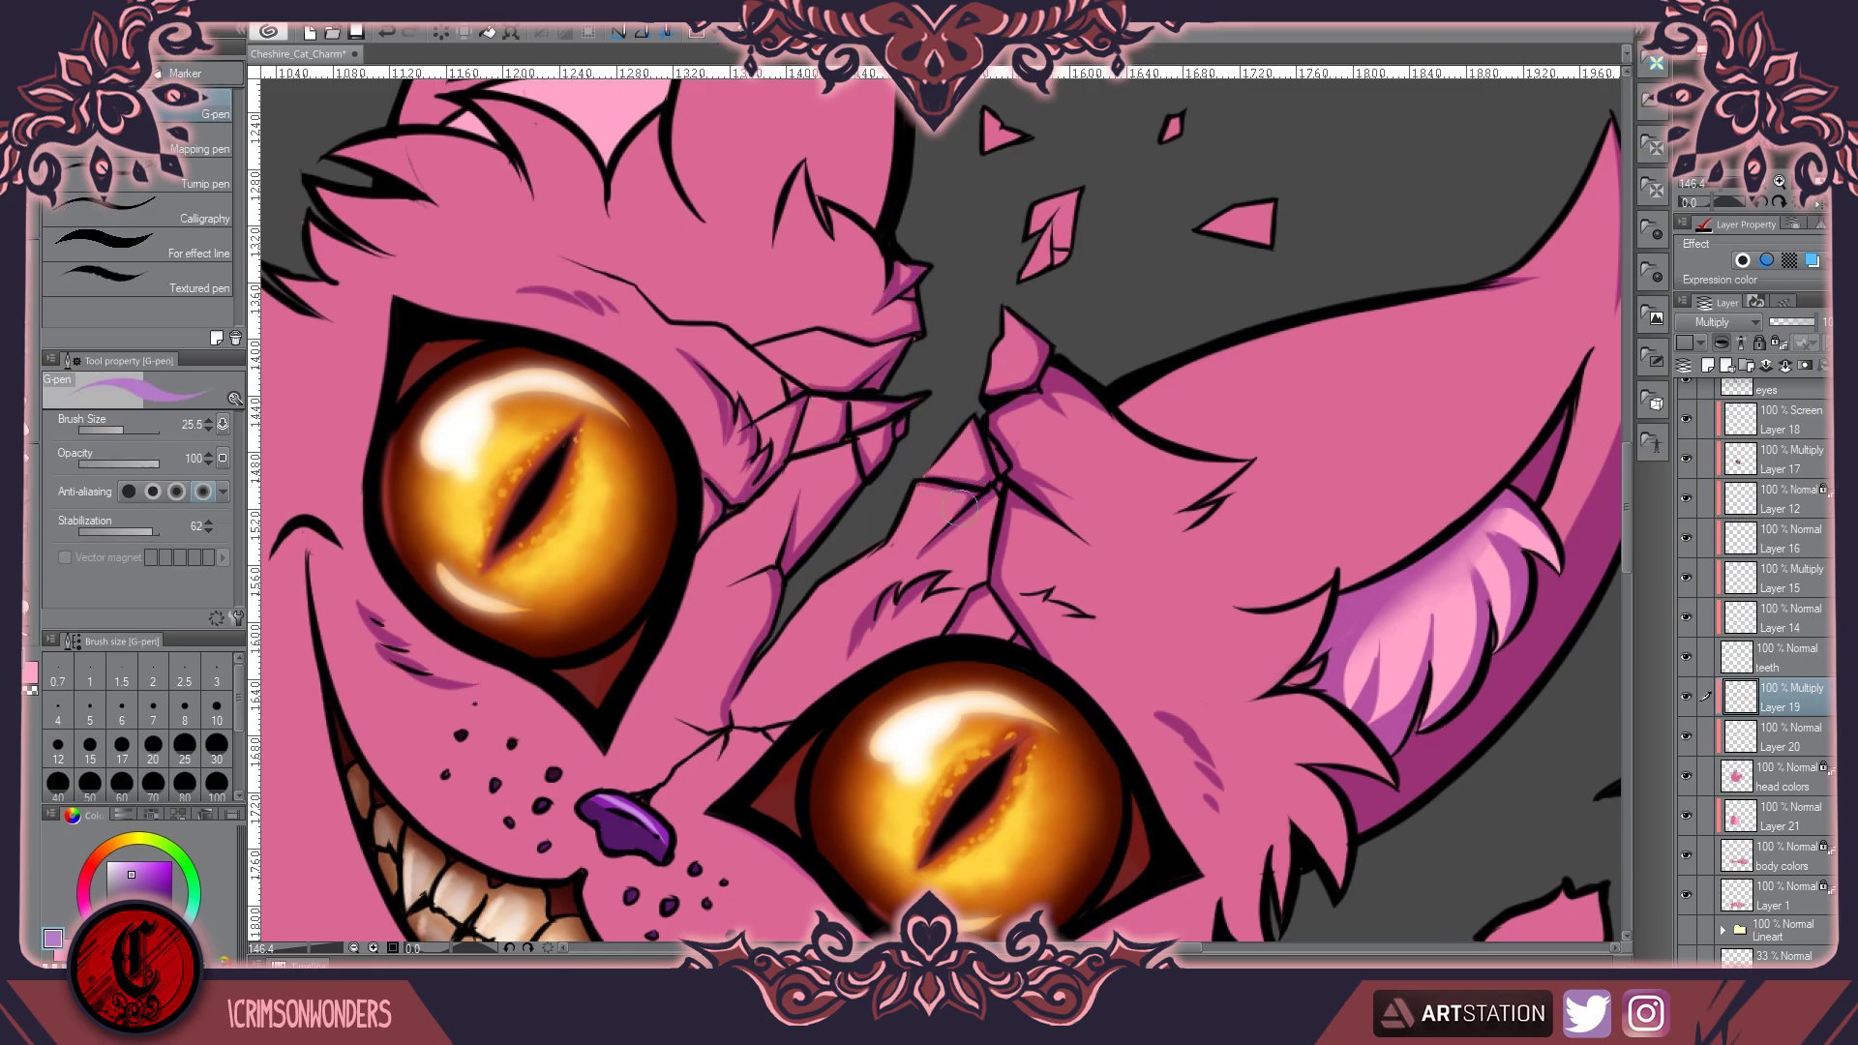
pyautogui.moveTo(930, 493); pyautogui.dragTo(1070, 602)
pyautogui.scroll(1, 834, 527)
pyautogui.moveTo(834, 527)
pyautogui.mouseDown()
pyautogui.moveTo(771, 453)
pyautogui.moveTo(678, 542)
pyautogui.mouseUp()
# Shade the right ear's front surface and the cheek fur beneath it in purple
pyautogui.scroll(-5, 760, 426)
pyautogui.scroll(3, 677, 542)
pyautogui.scroll(-1, 822, 566)
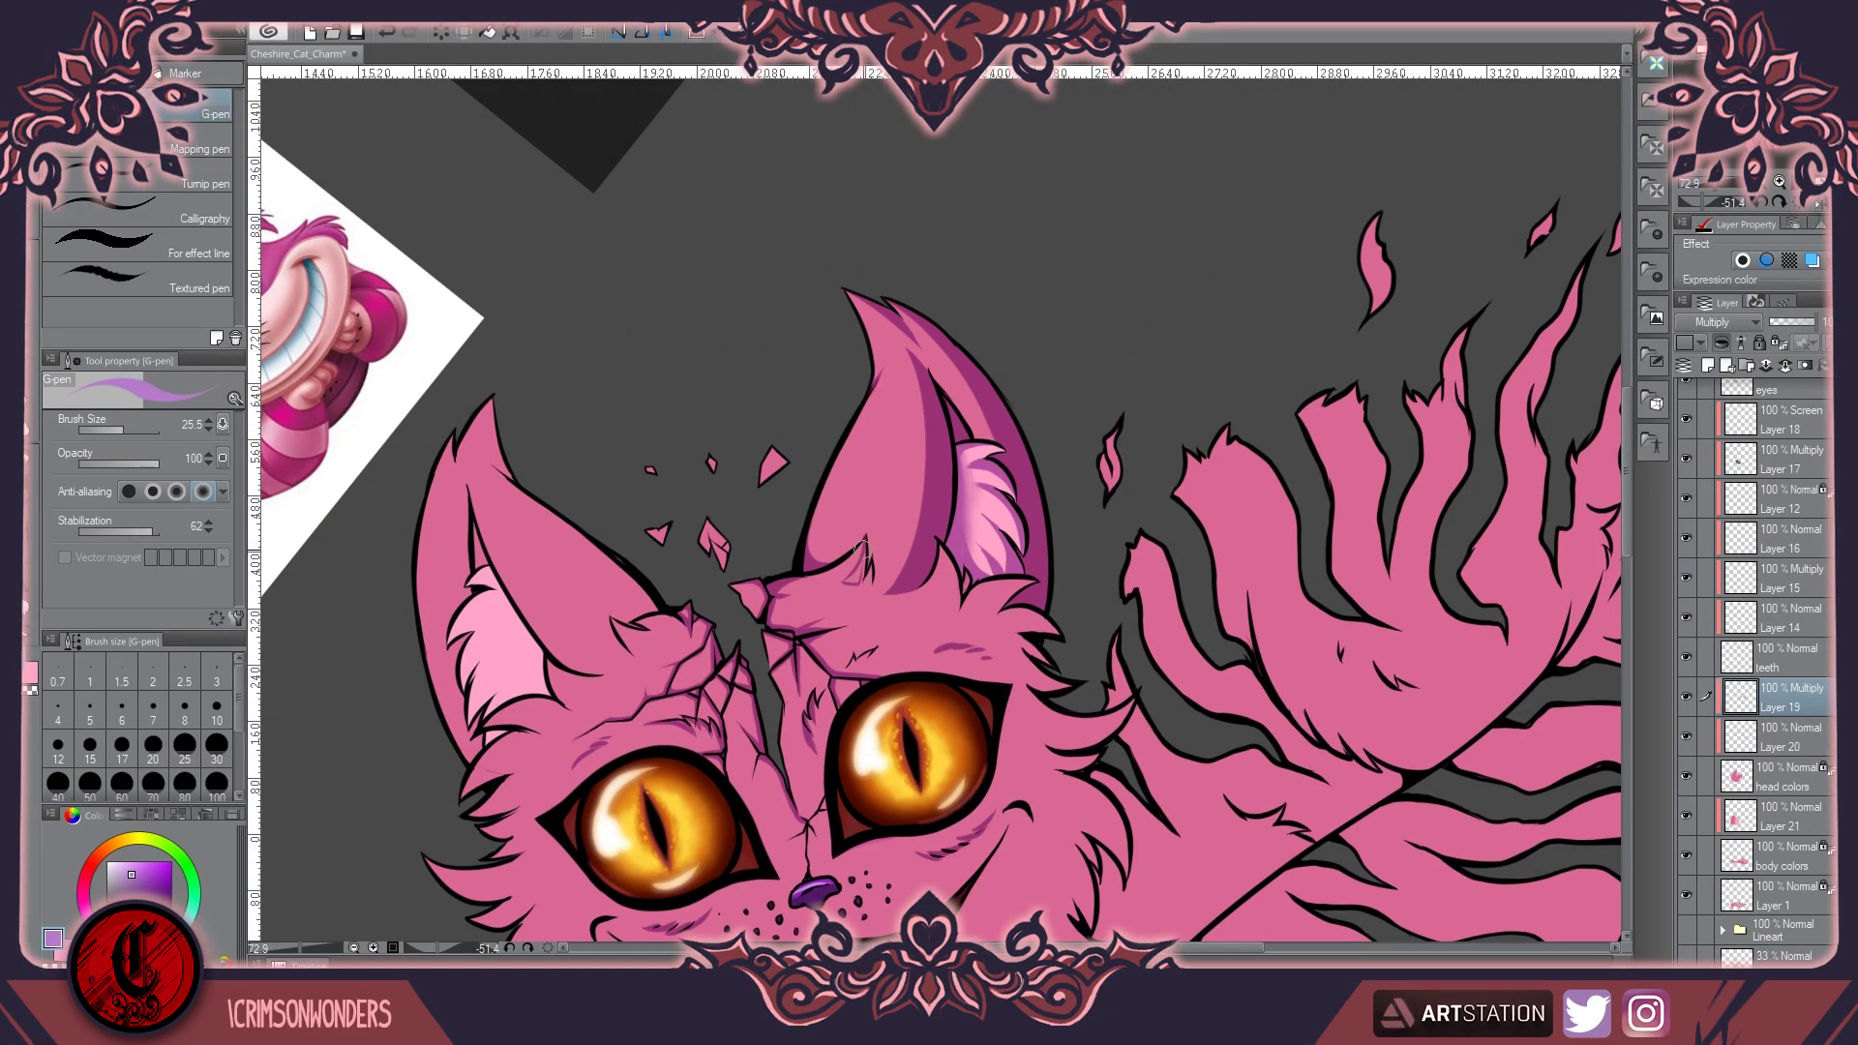
pyautogui.scroll(2, 854, 579)
pyautogui.press('g')
pyautogui.press('p')
pyautogui.press('g')
pyautogui.press('p')
pyautogui.moveTo(992, 663)
pyautogui.mouseDown()
pyautogui.moveTo(1002, 586)
pyautogui.moveTo(1012, 662)
pyautogui.mouseUp()
pyautogui.moveTo(922, 745); pyautogui.dragTo(928, 811)
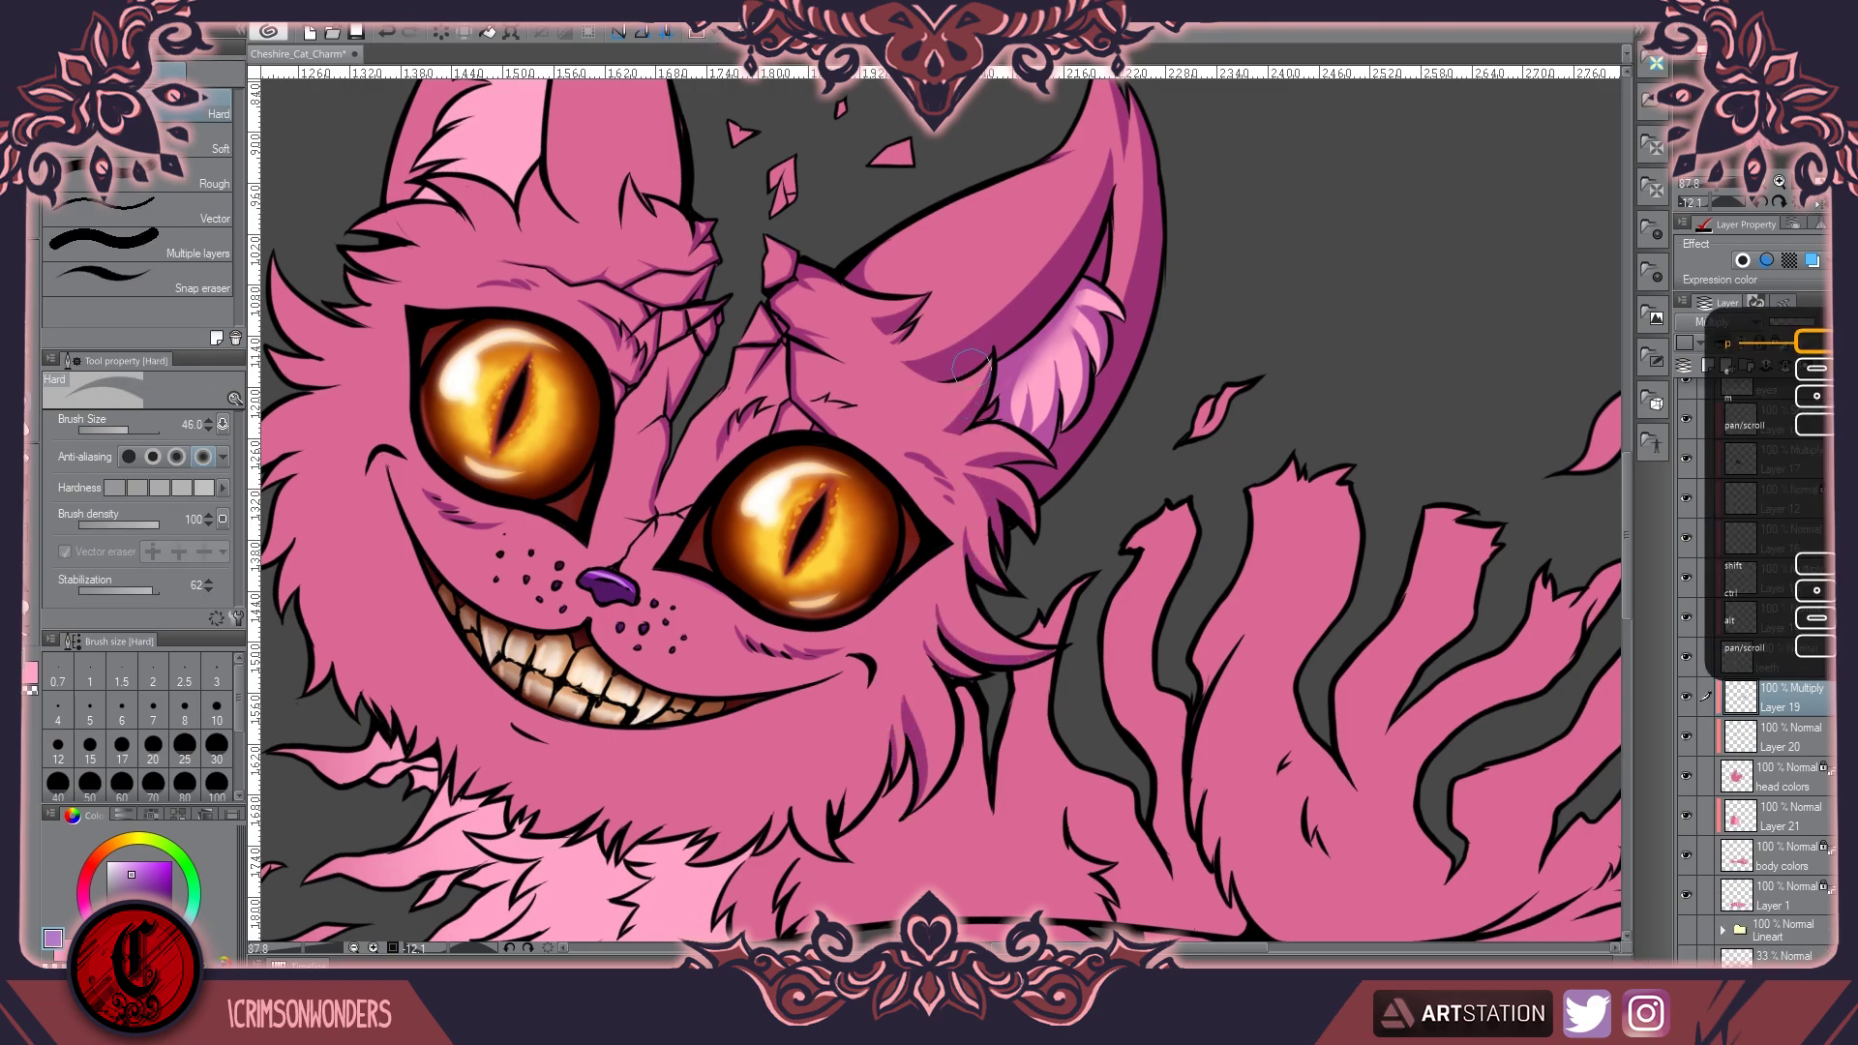
# Refine the purple shadows at the right ear's base and along the cheek fur with the eraser and G-pen
pyautogui.moveTo(958, 431); pyautogui.dragTo(924, 448)
pyautogui.scroll(-2, 977, 290)
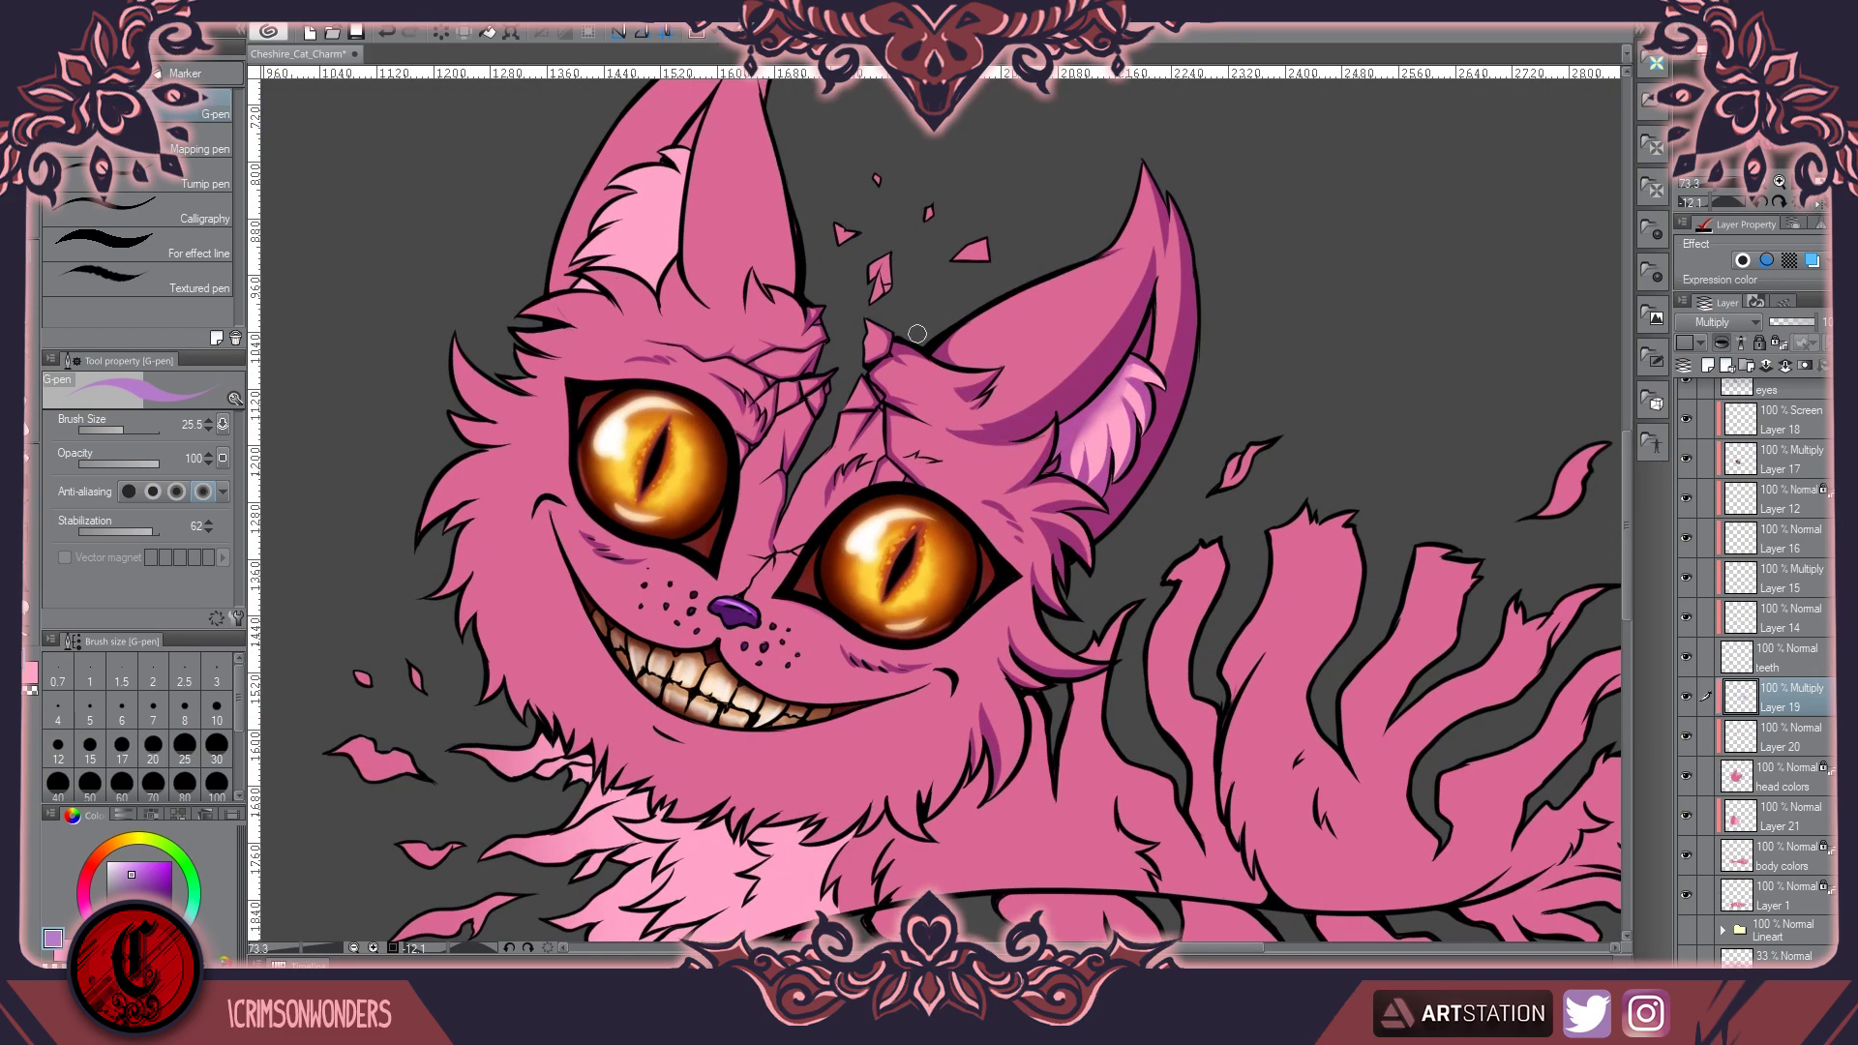
pyautogui.press('e')
pyautogui.press('p')
pyautogui.moveTo(978, 390); pyautogui.dragTo(1096, 569)
# Shade the left ear's folds and inner fur in purple, continuing into the fur tufts at the side of the forehead
pyautogui.moveTo(900, 208)
pyautogui.mouseDown()
pyautogui.moveTo(865, 445)
pyautogui.moveTo(876, 242)
pyautogui.moveTo(865, 344)
pyautogui.mouseUp()
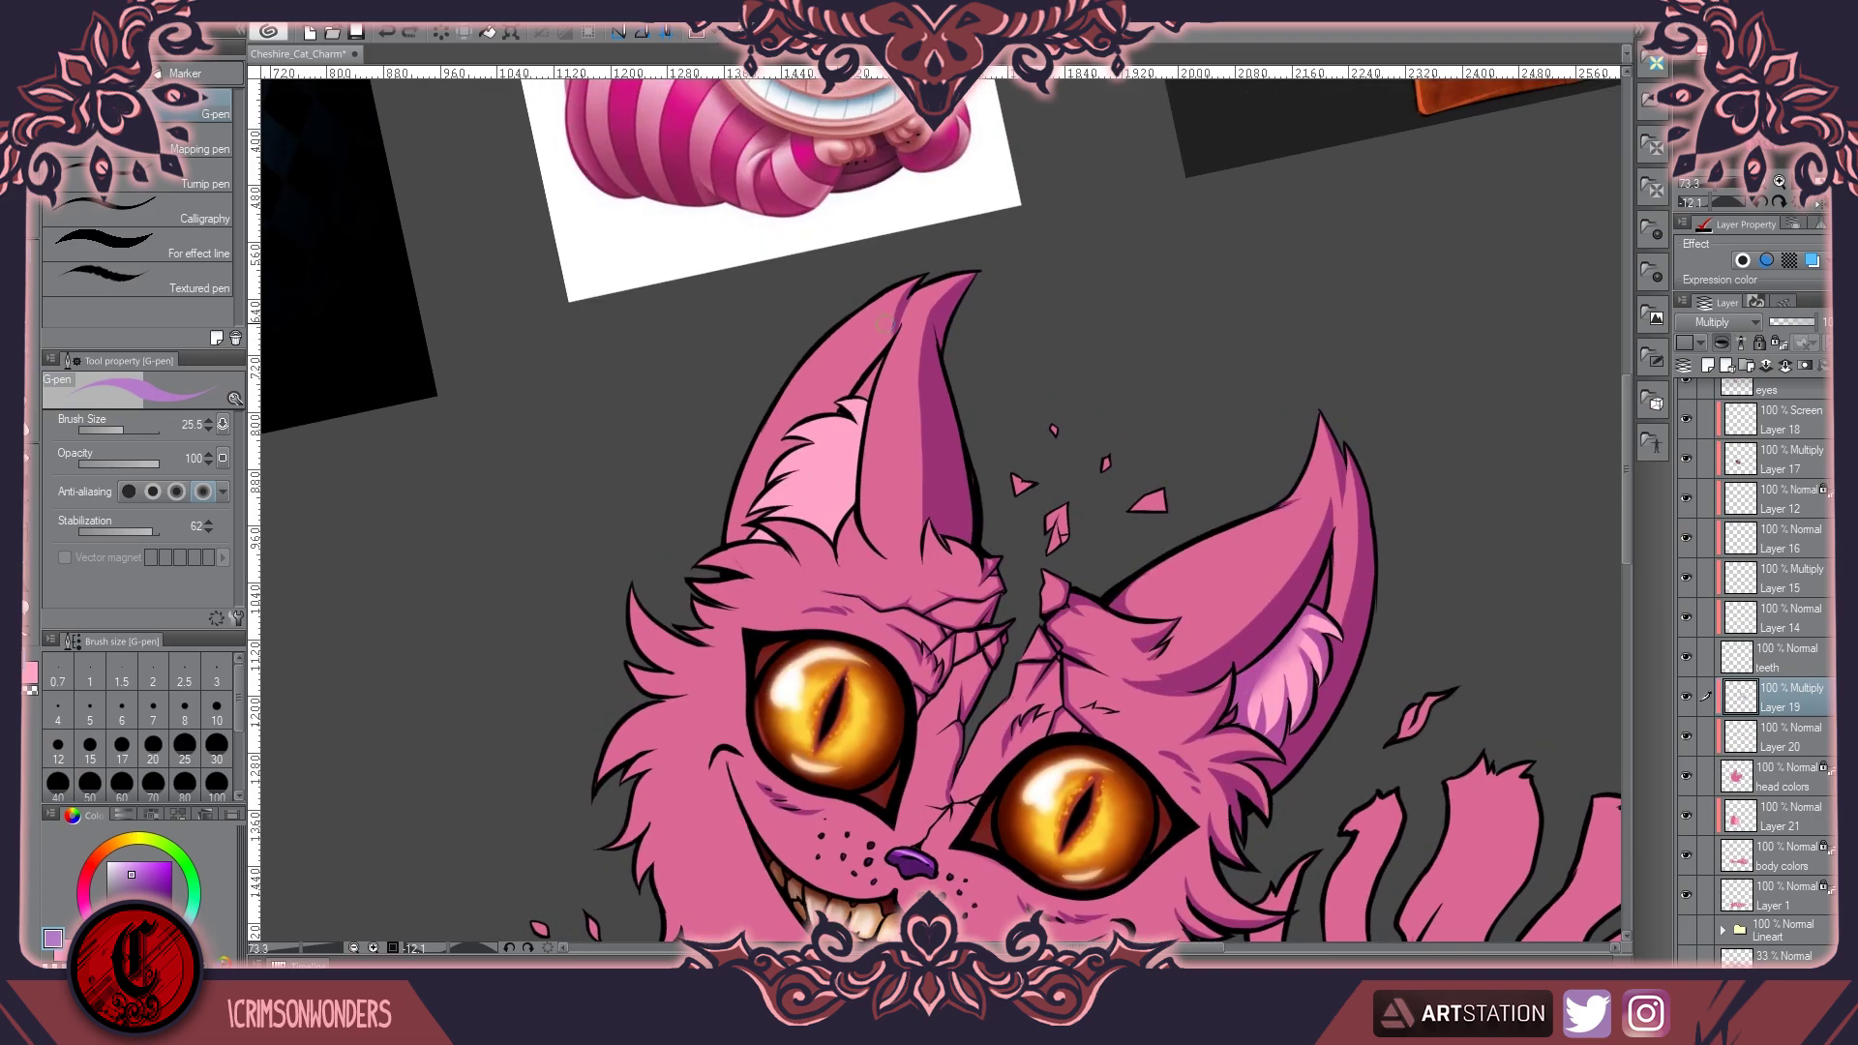
pyautogui.moveTo(792, 447); pyautogui.dragTo(816, 413)
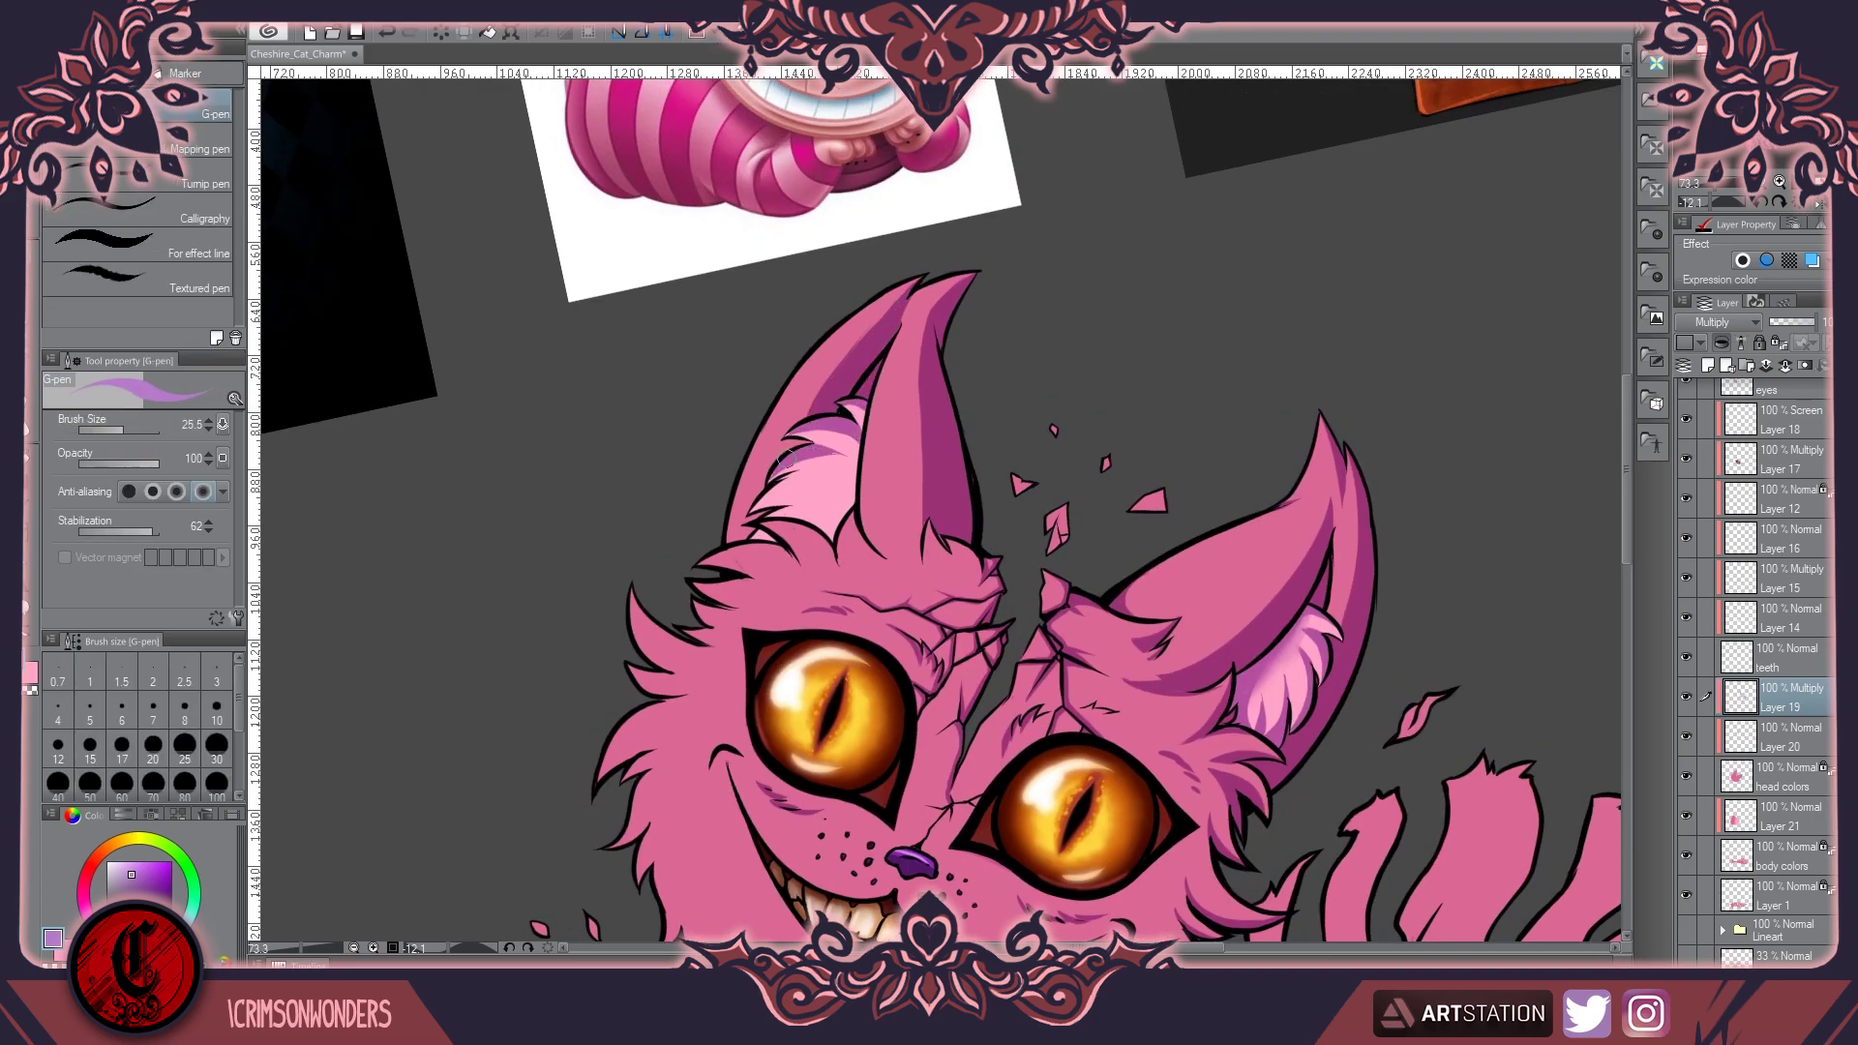
pyautogui.moveTo(756, 510)
pyautogui.mouseDown()
pyautogui.moveTo(816, 477)
pyautogui.moveTo(767, 523)
pyautogui.mouseUp()
pyautogui.moveTo(852, 440); pyautogui.dragTo(833, 527)
pyautogui.scroll(-3, 724, 523)
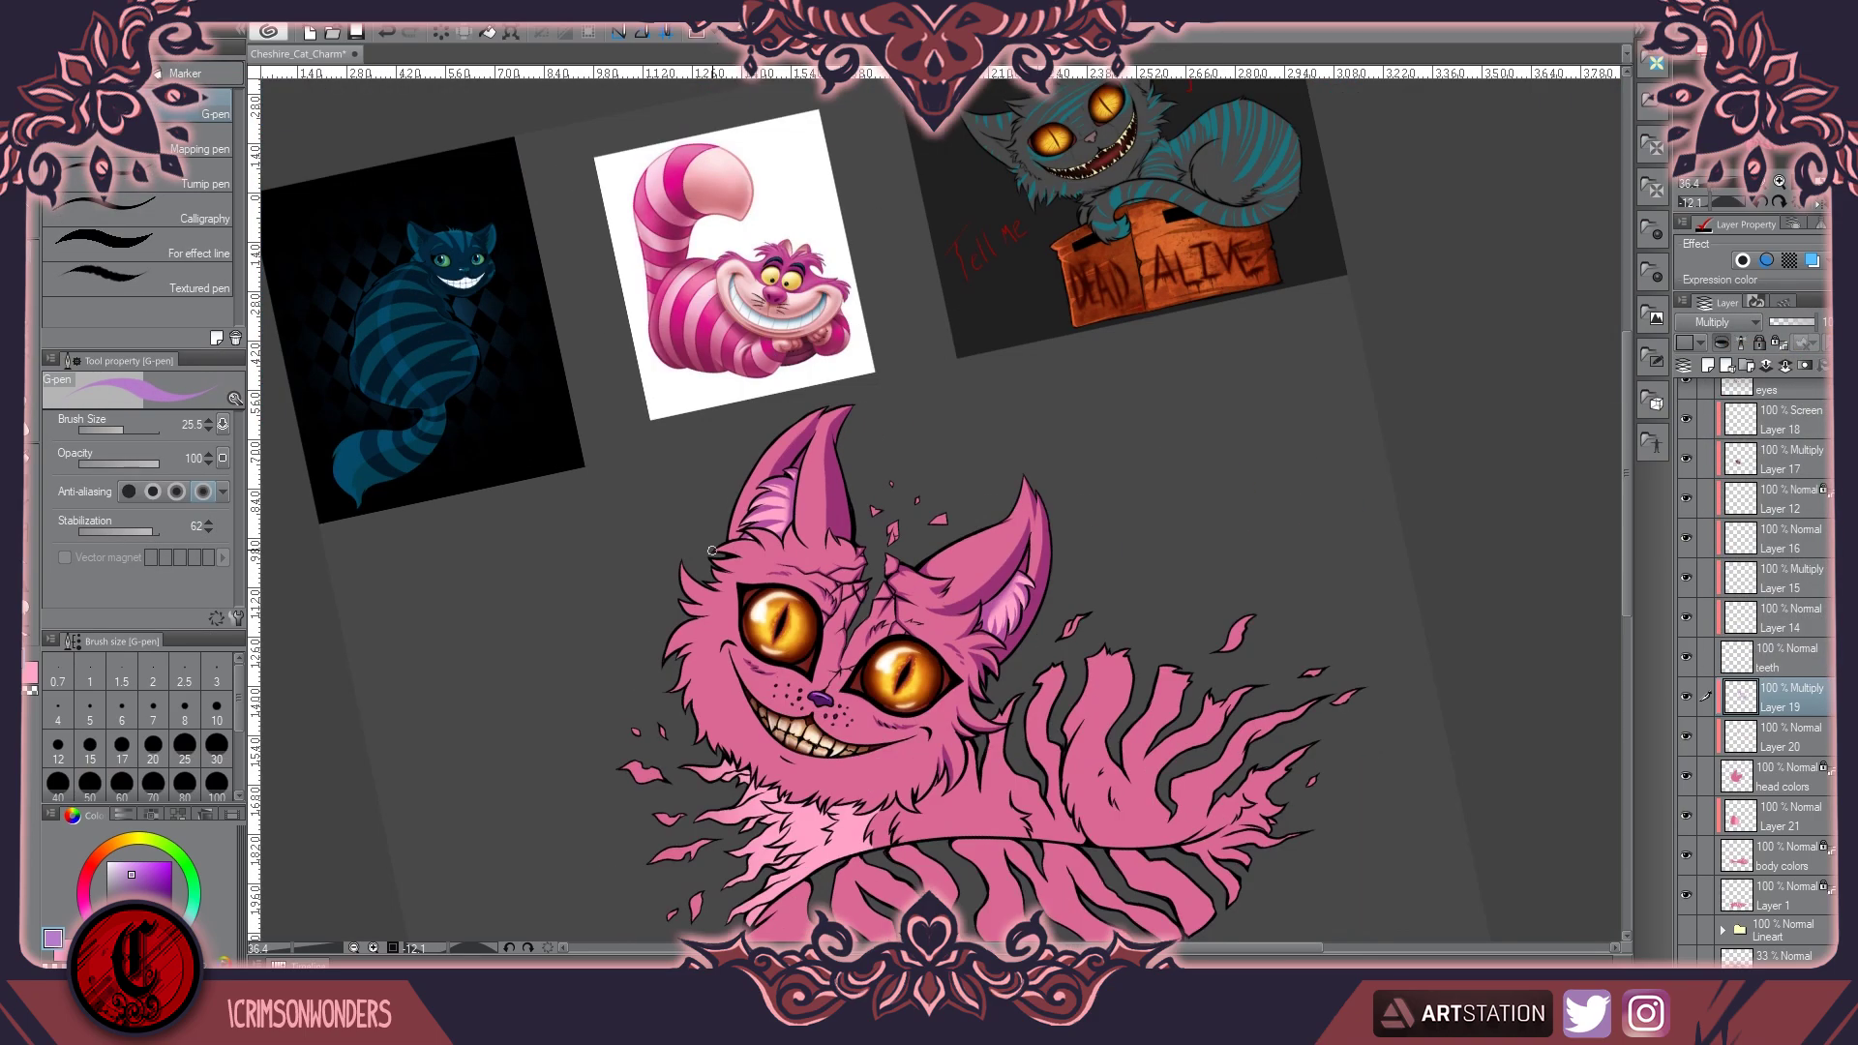
pyautogui.scroll(2, 724, 523)
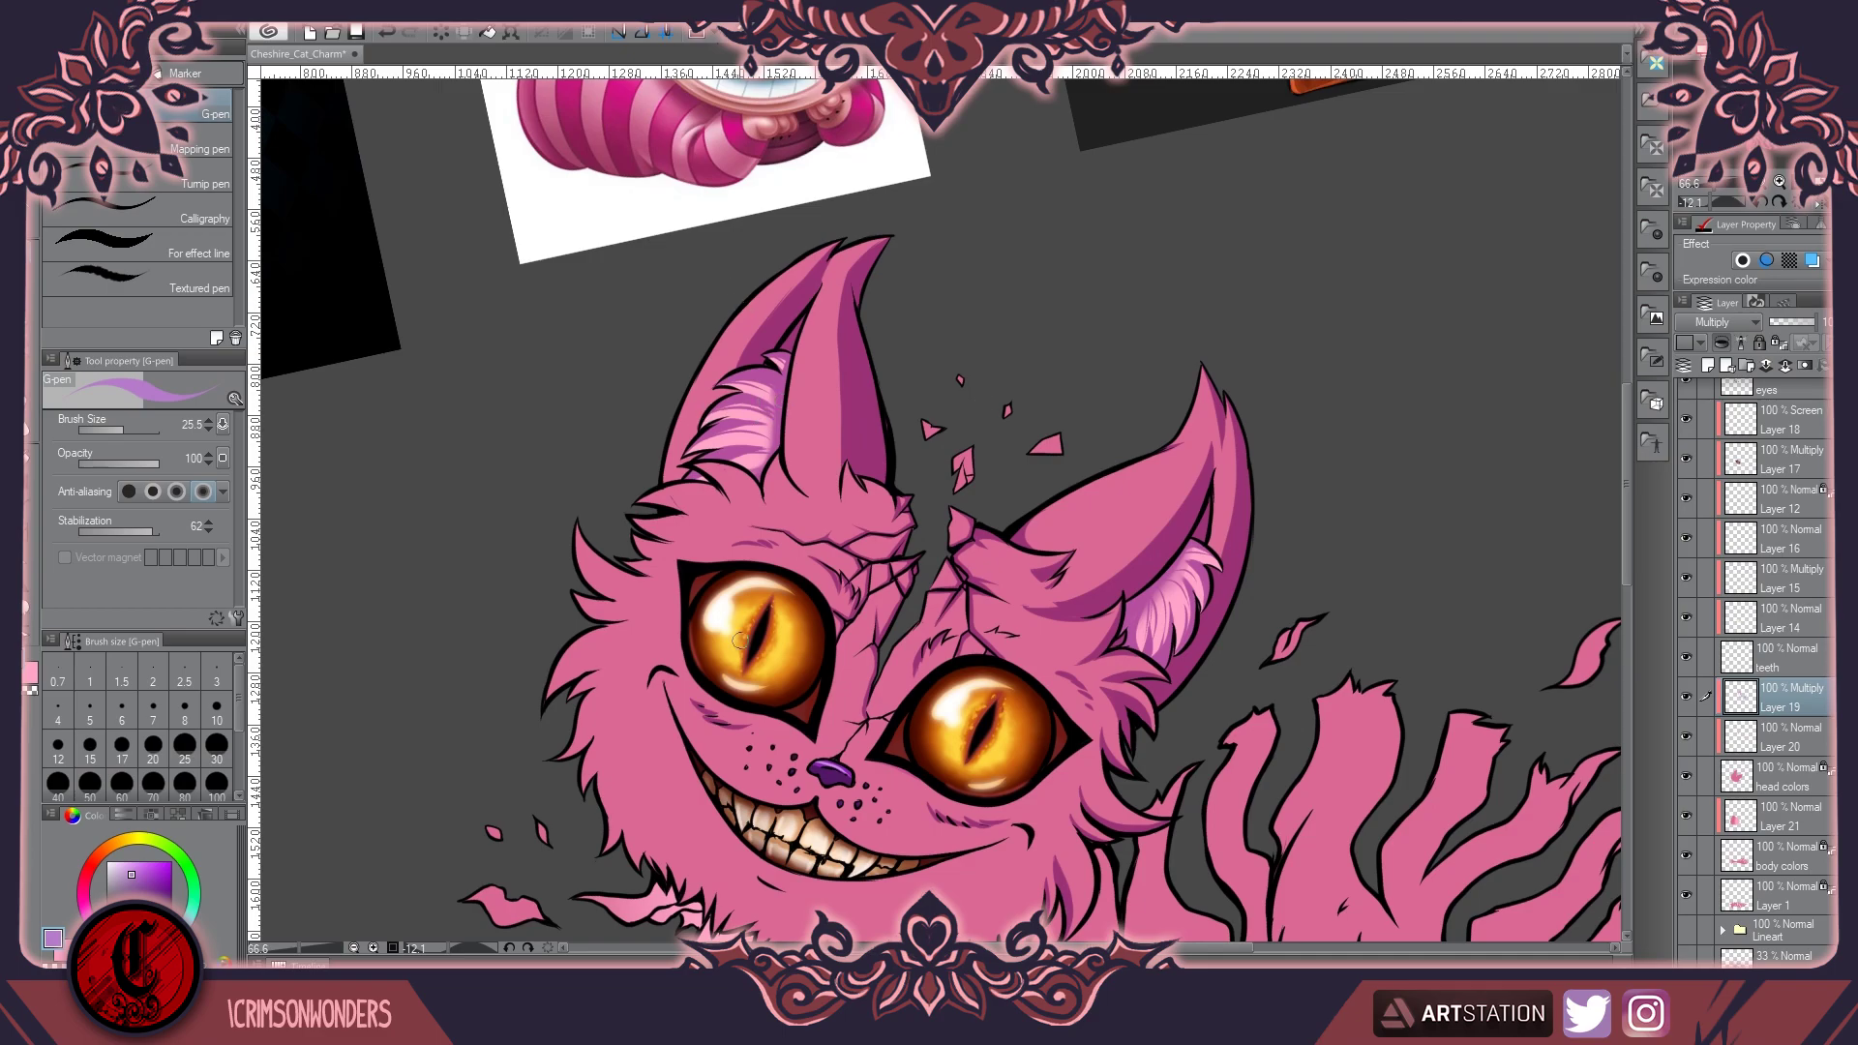
pyautogui.scroll(1, 786, 637)
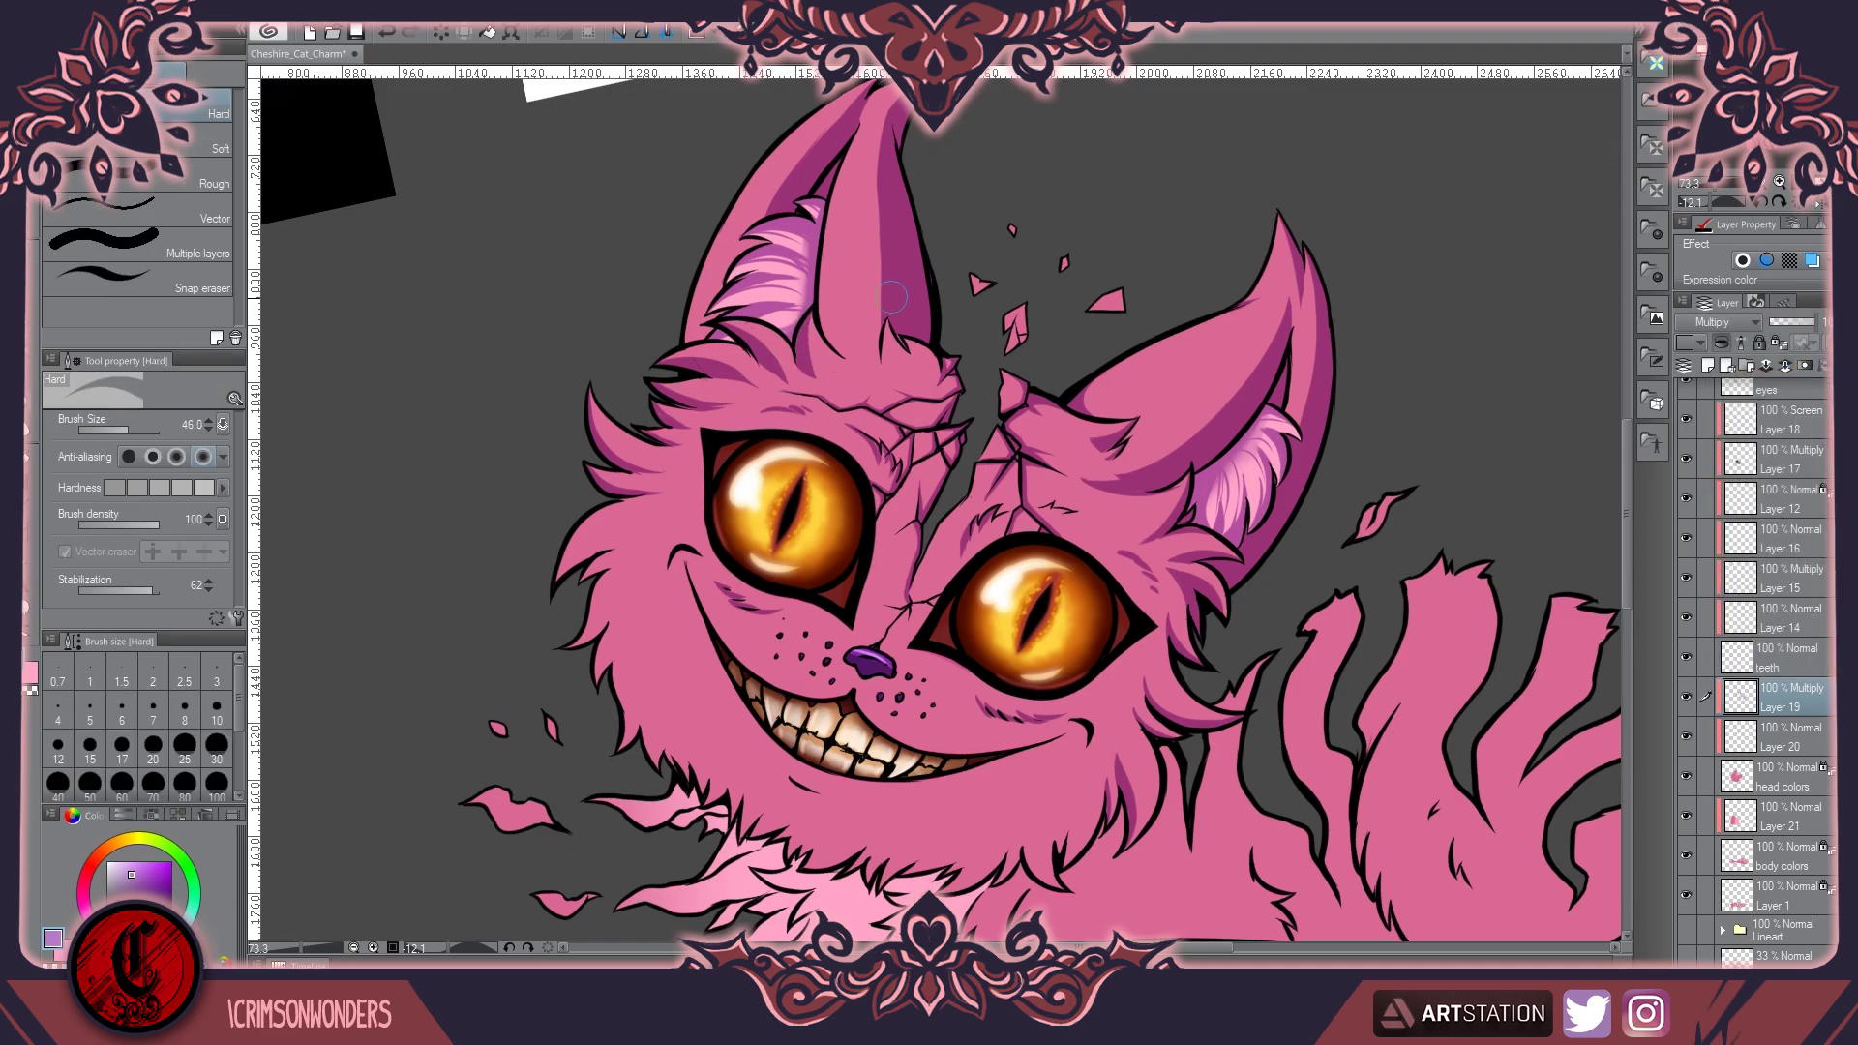
# Shade the fur tips along the left cheek and chin in purple on the Multiply layer with the G-pen at size 40.9
pyautogui.scroll(2, 876, 324)
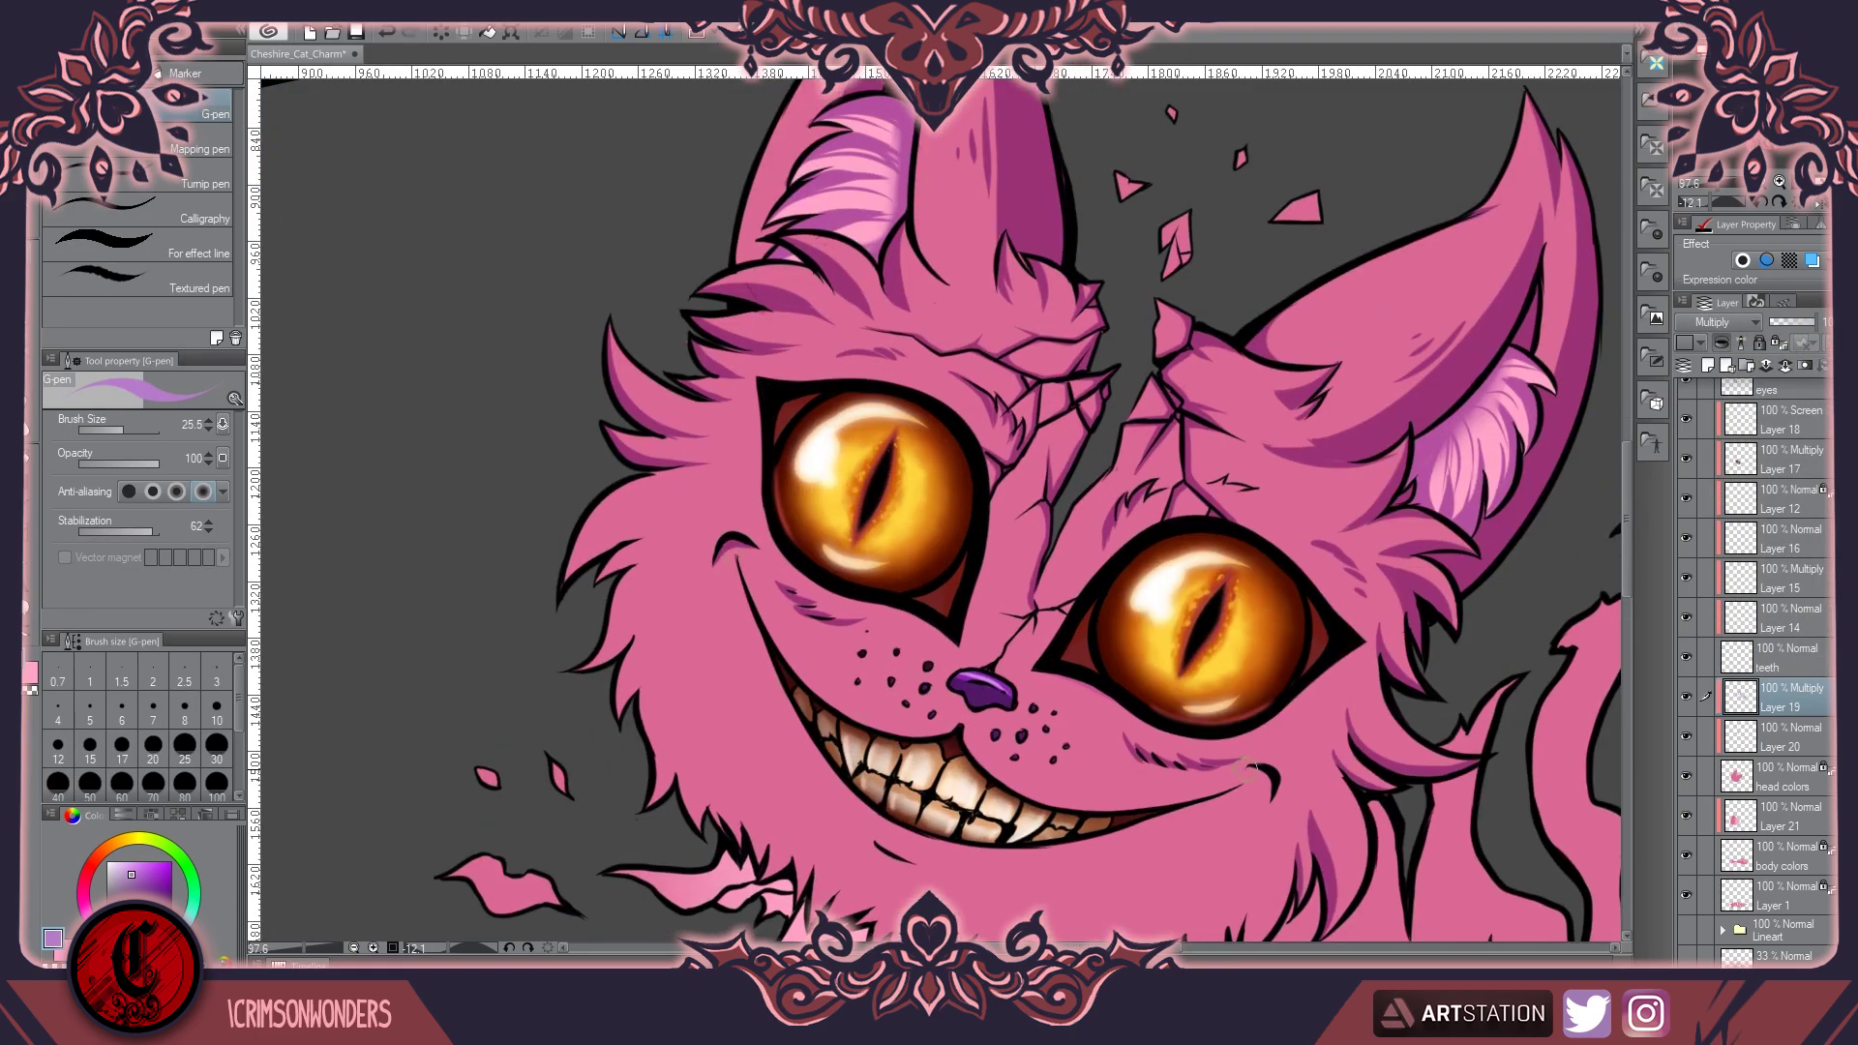
pyautogui.scroll(-1, 1237, 769)
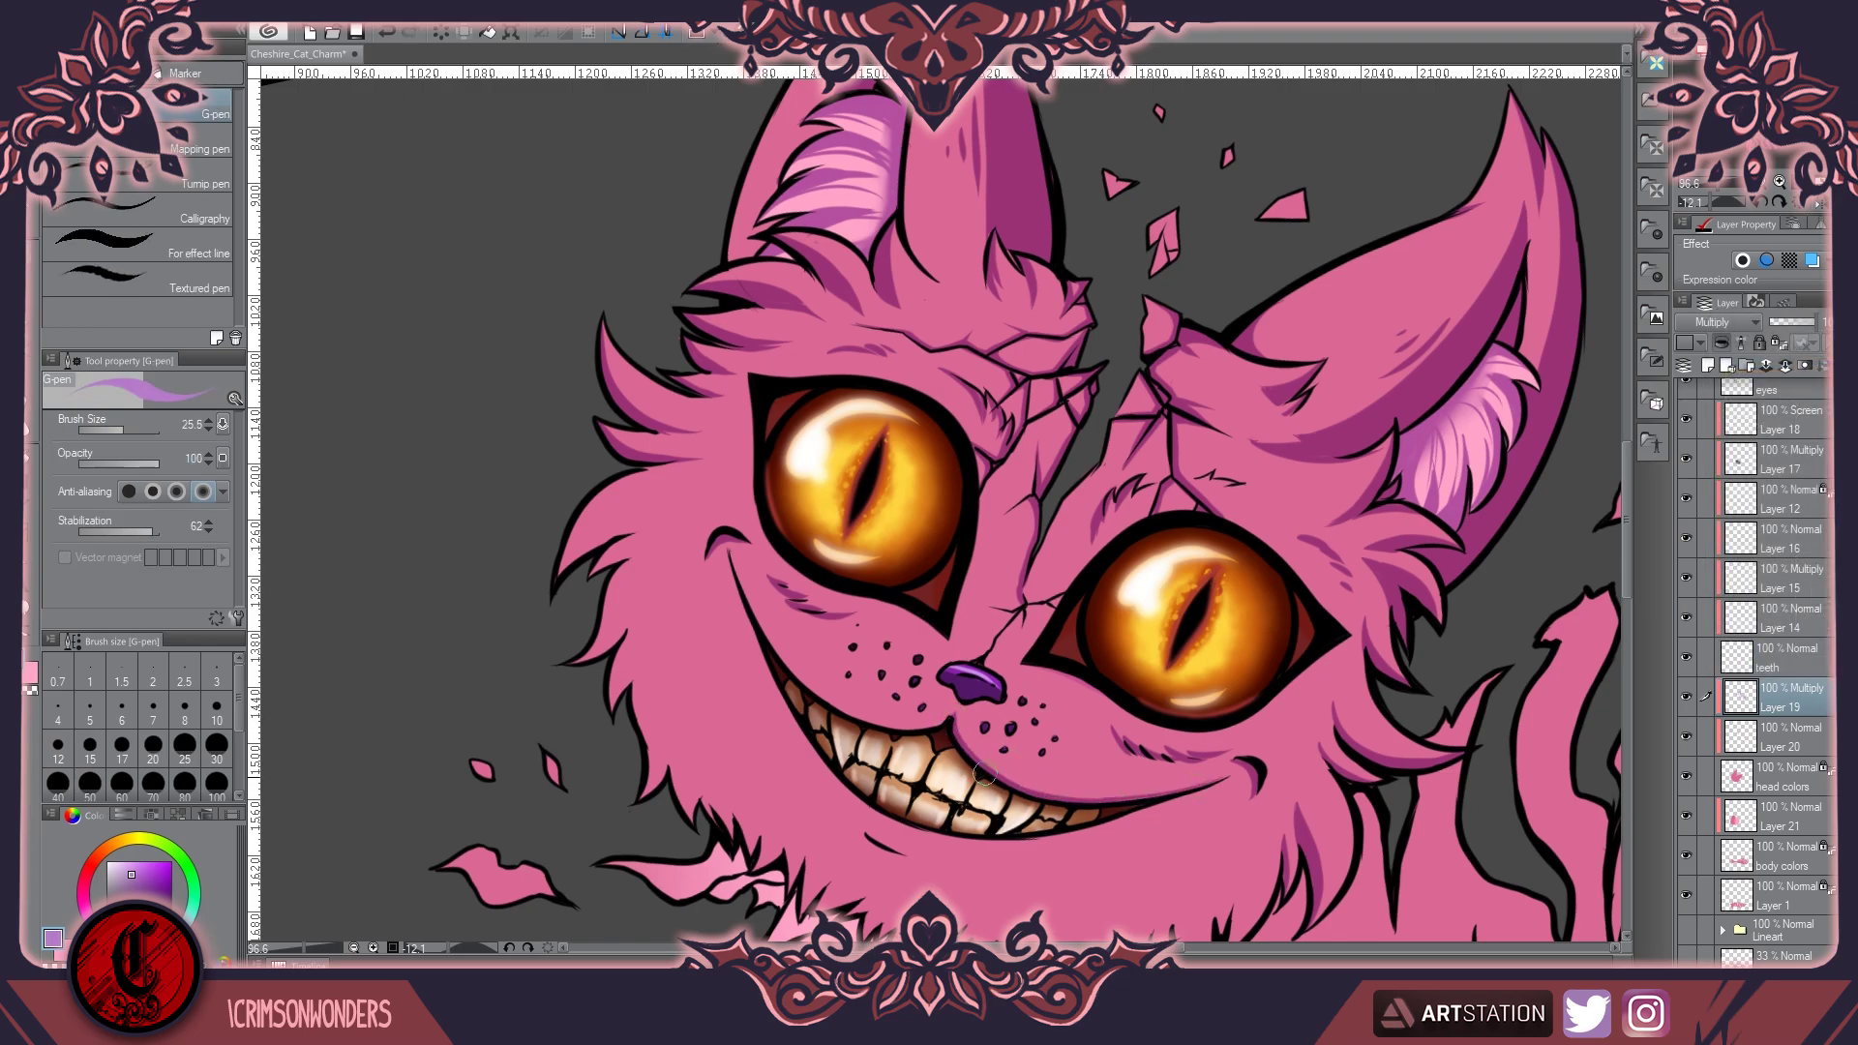
pyautogui.scroll(-1, 1757, 673)
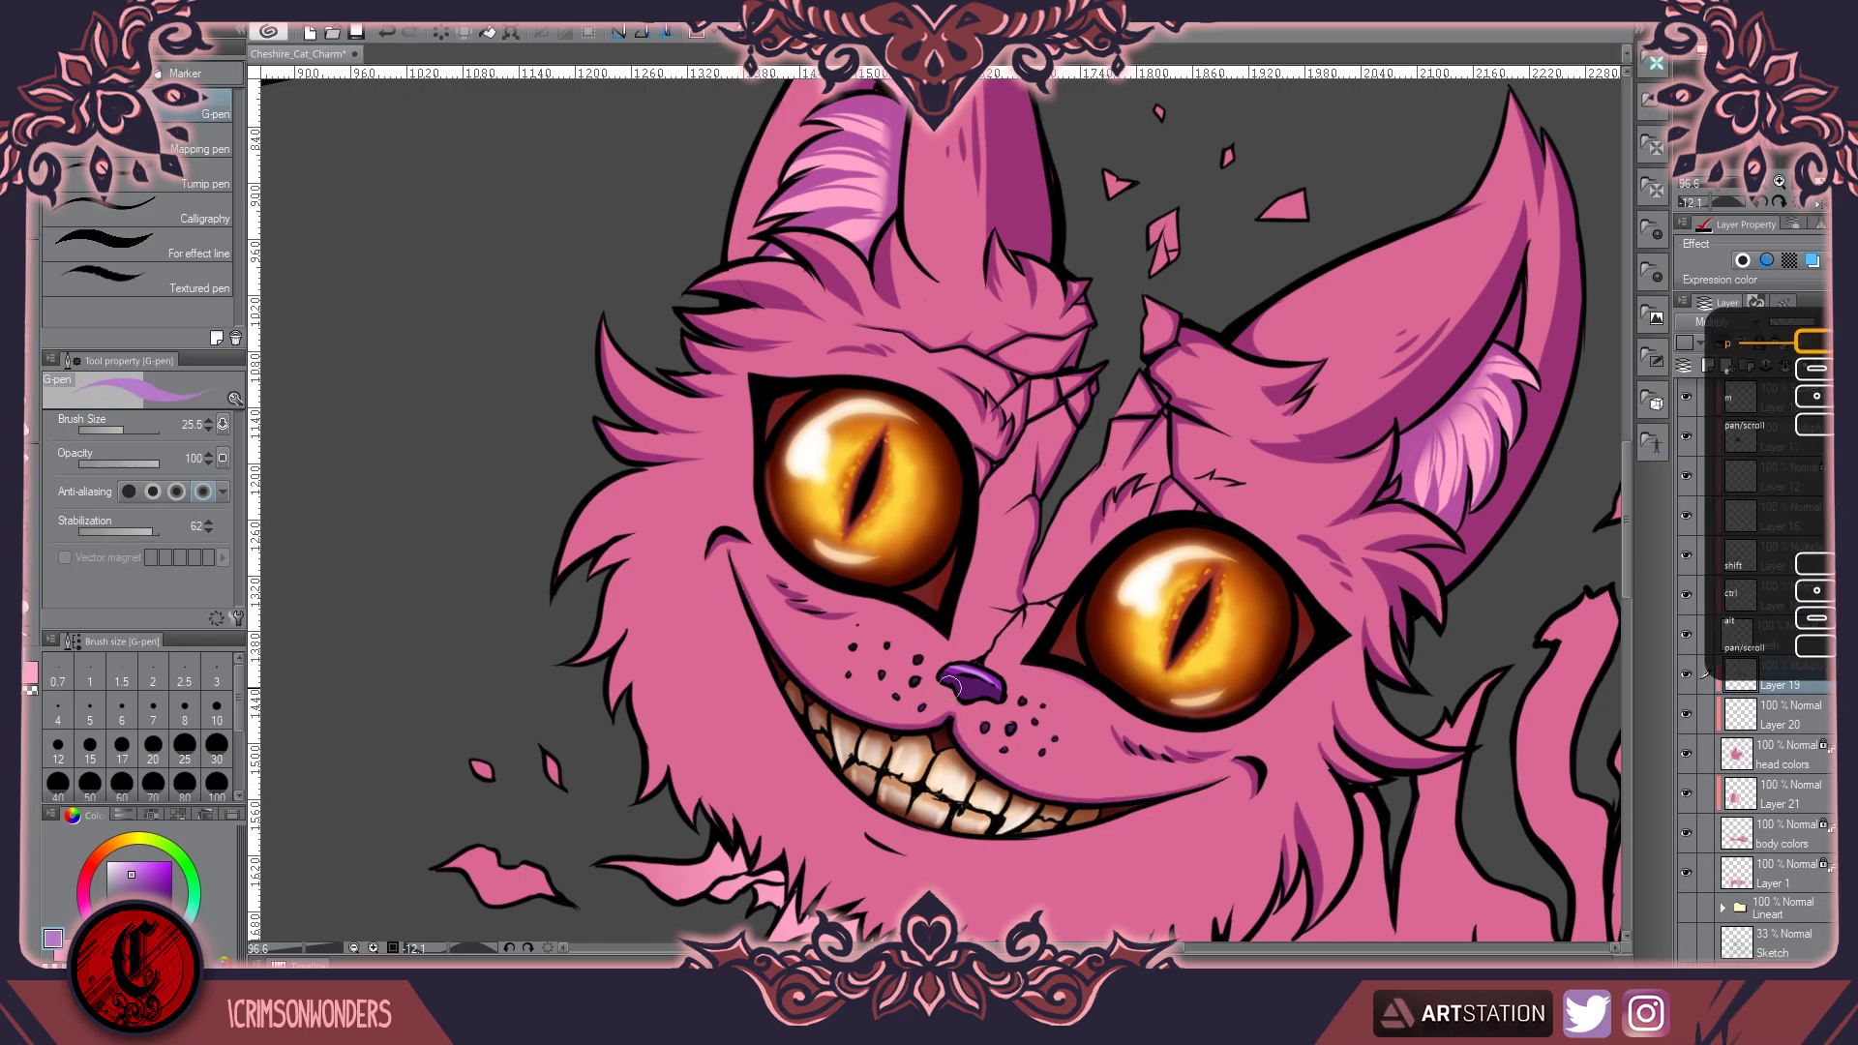
pyautogui.scroll(-5, 850, 811)
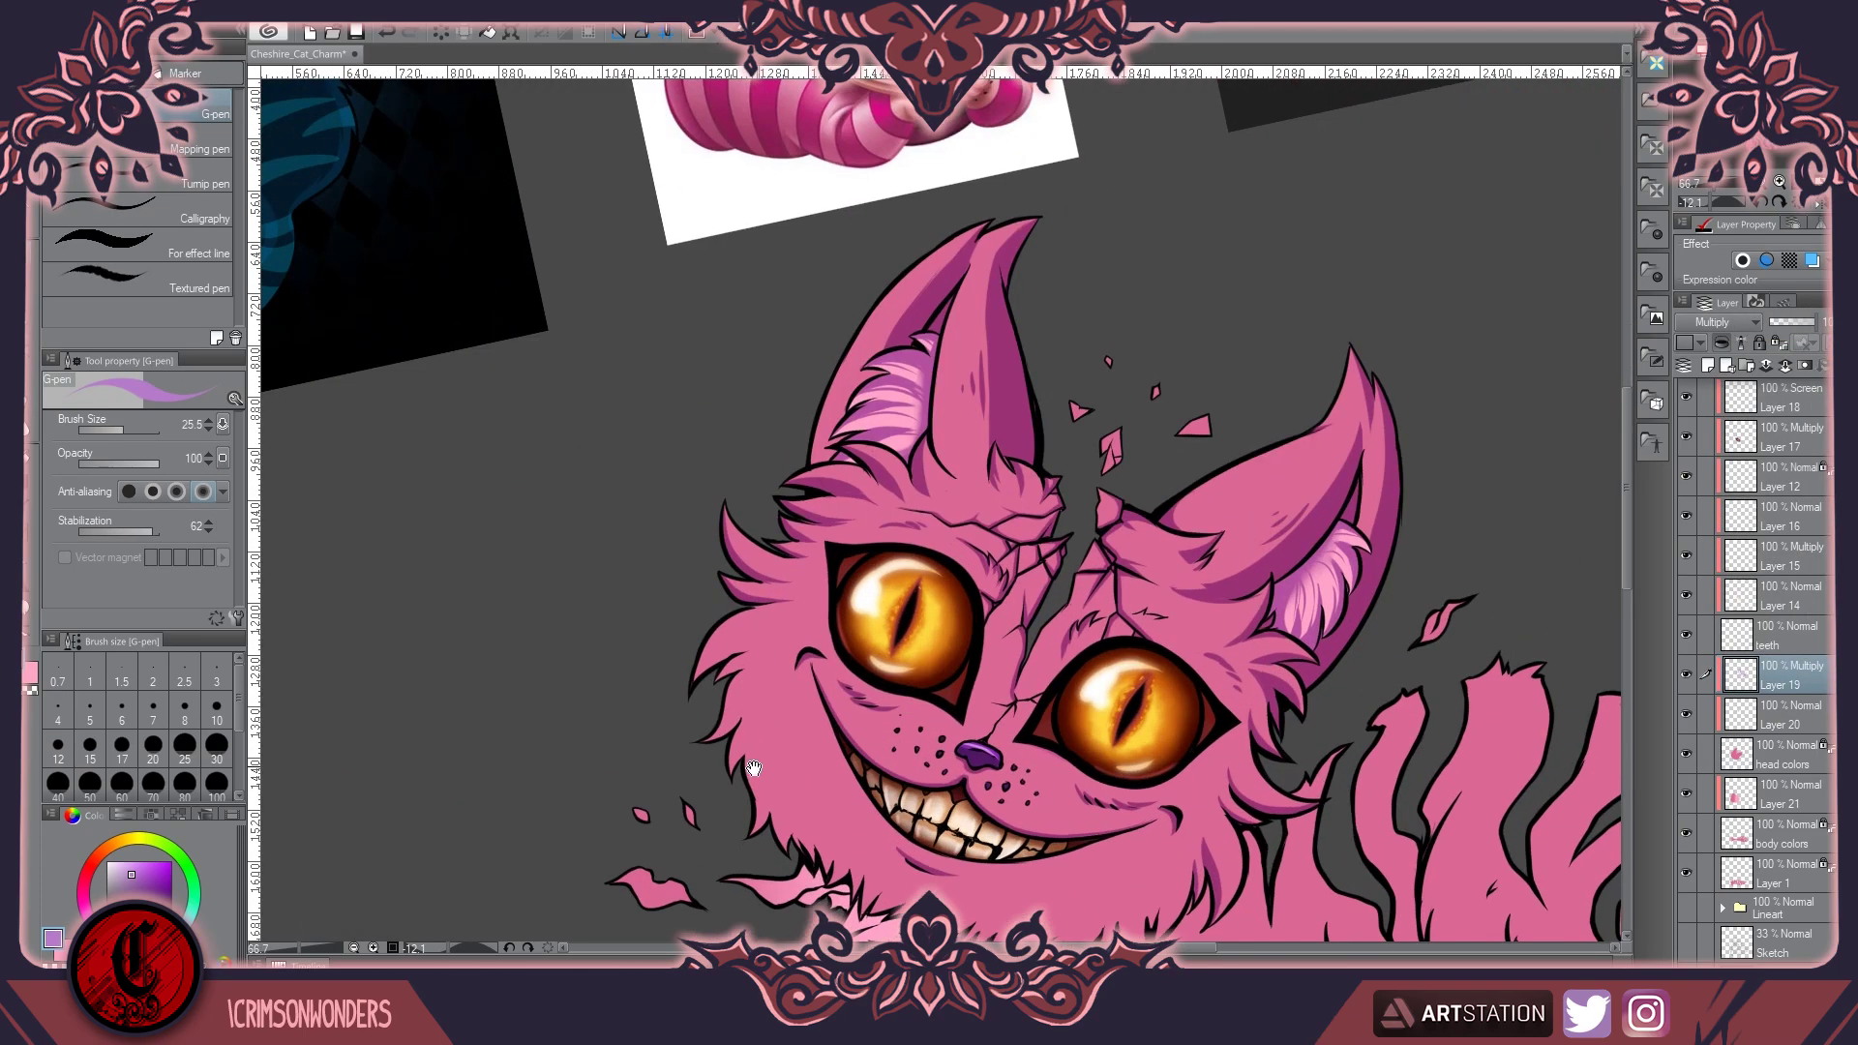
pyautogui.scroll(-2, 837, 600)
pyautogui.scroll(5, 822, 575)
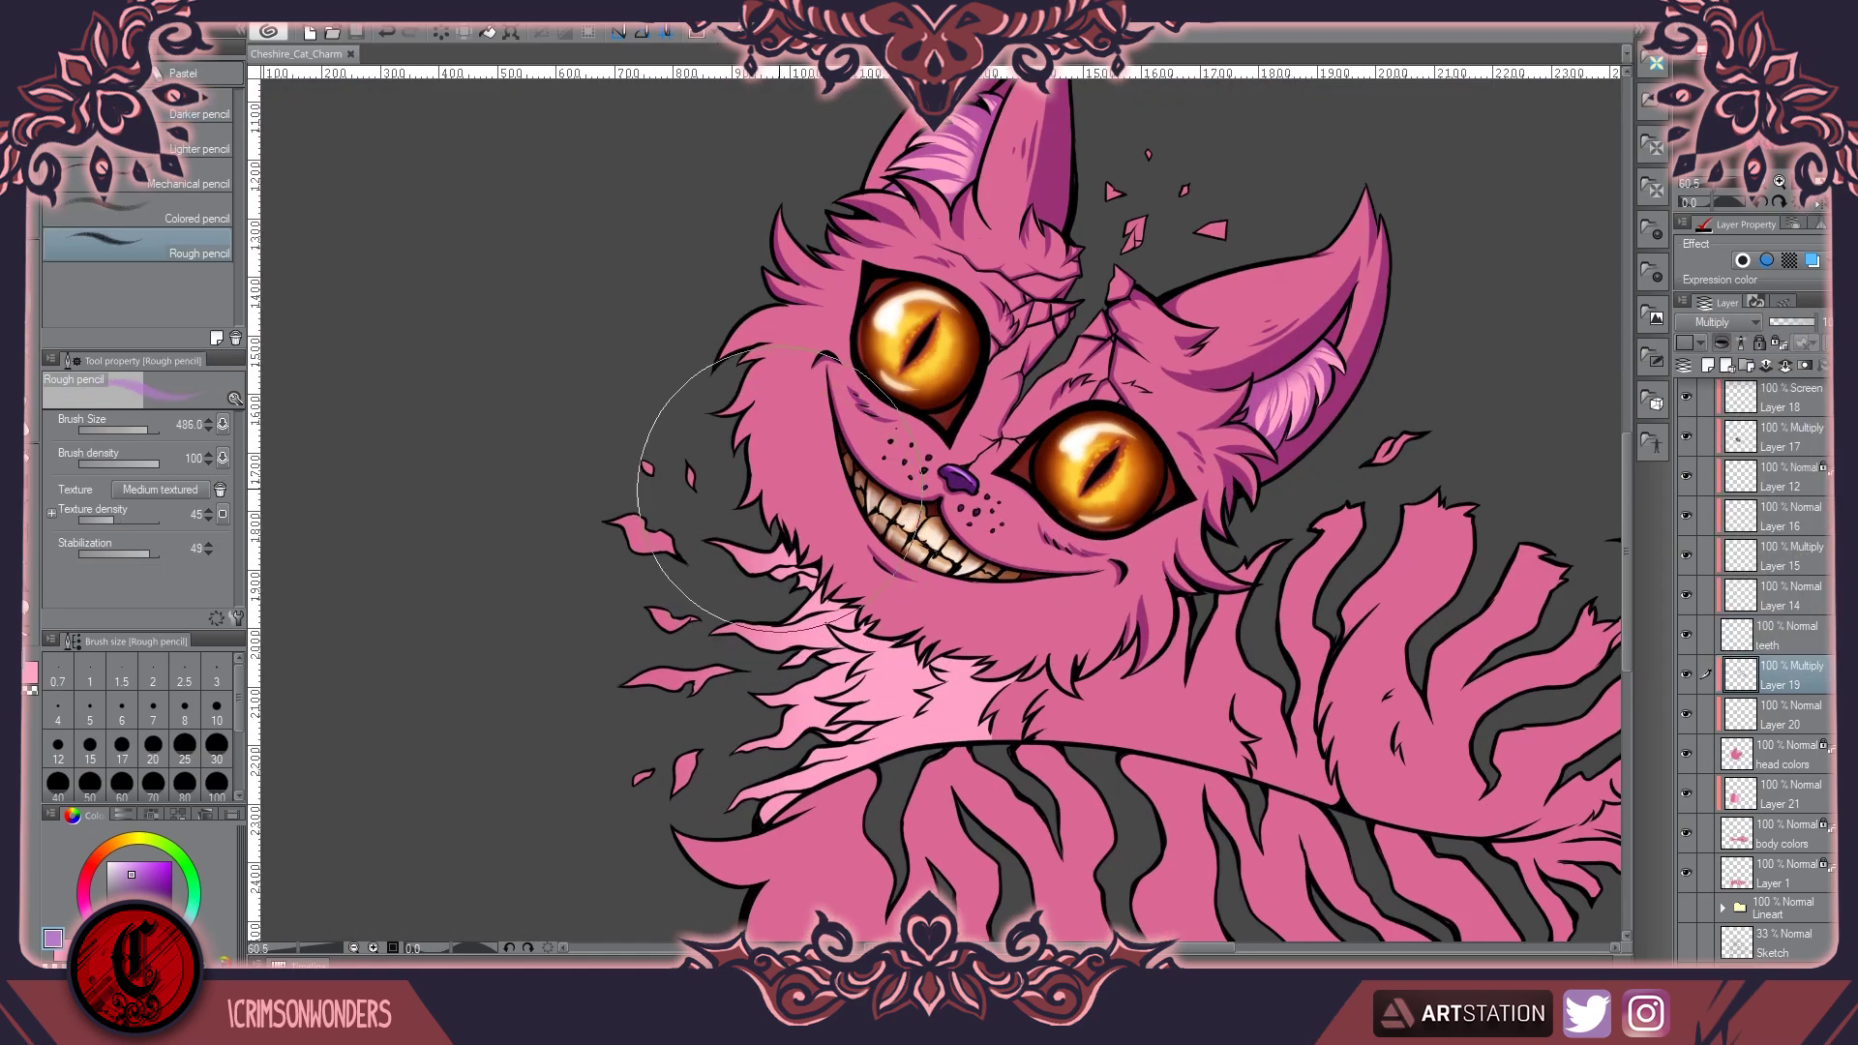
pyautogui.moveTo(656, 276); pyautogui.dragTo(716, 436)
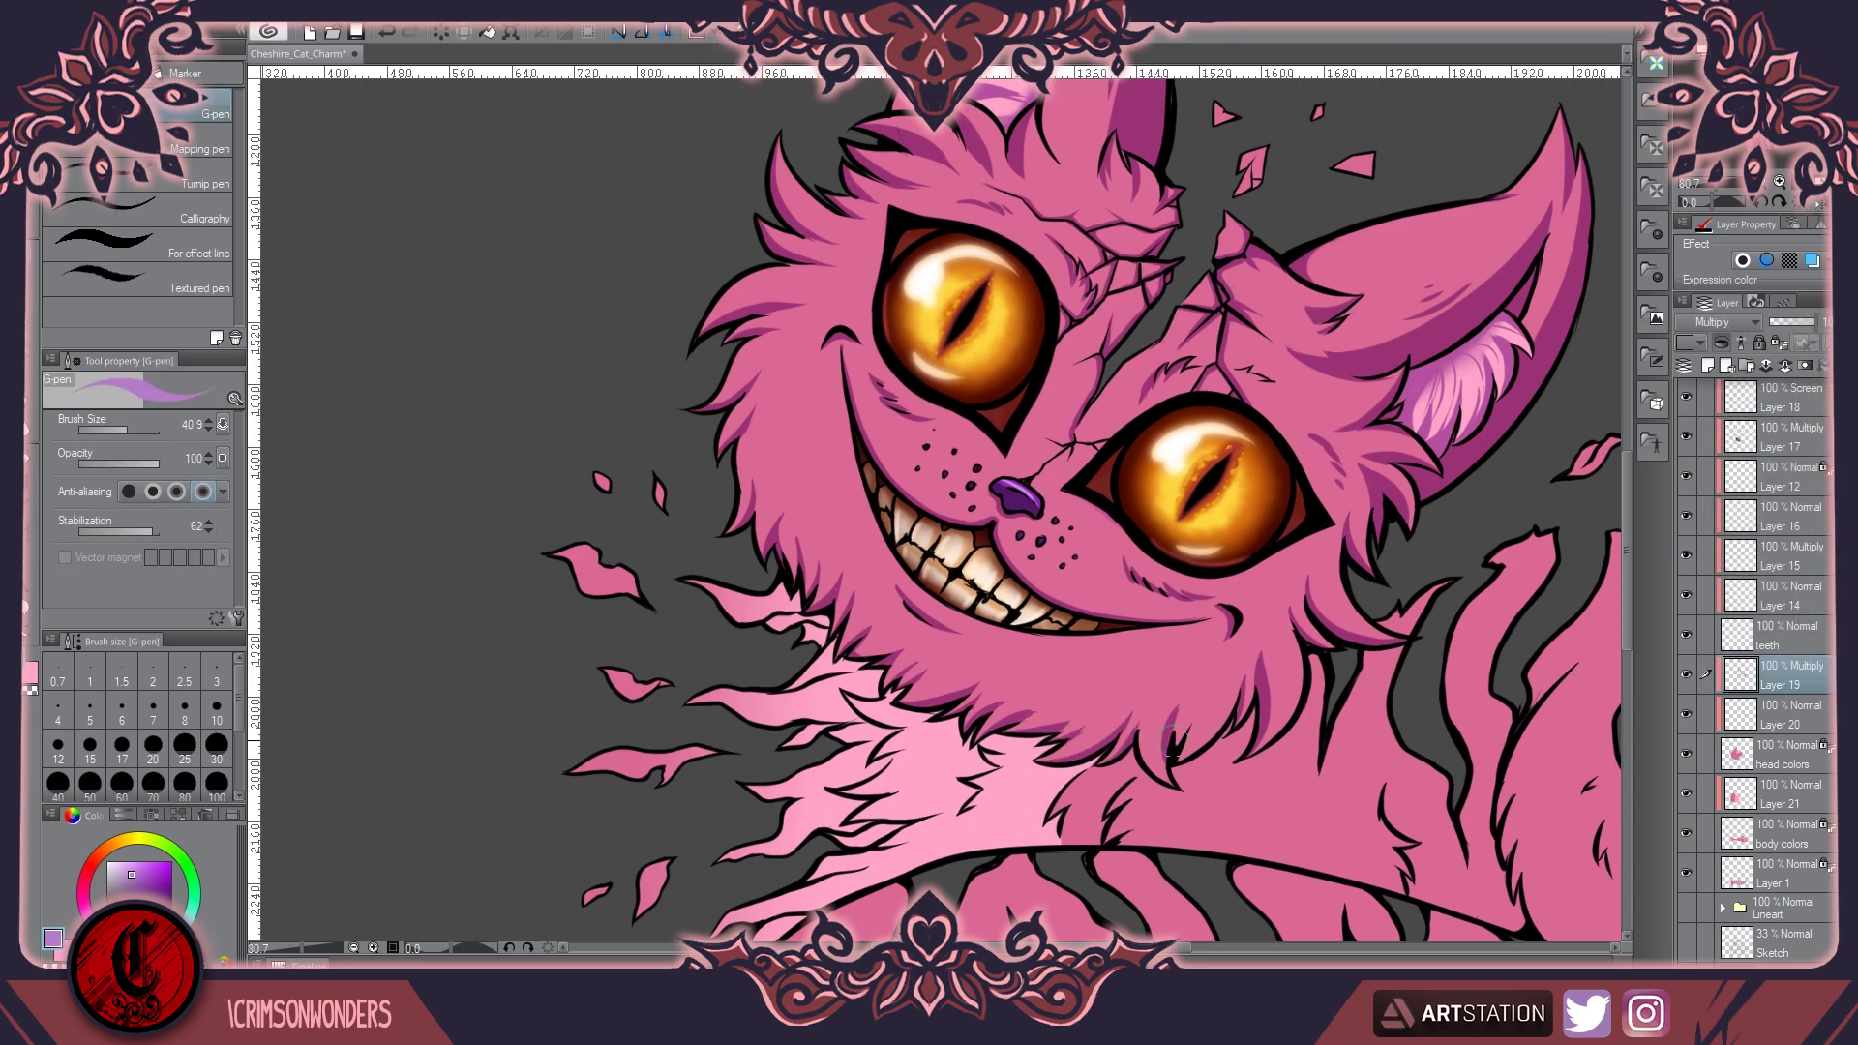
pyautogui.scroll(-5, 1229, 697)
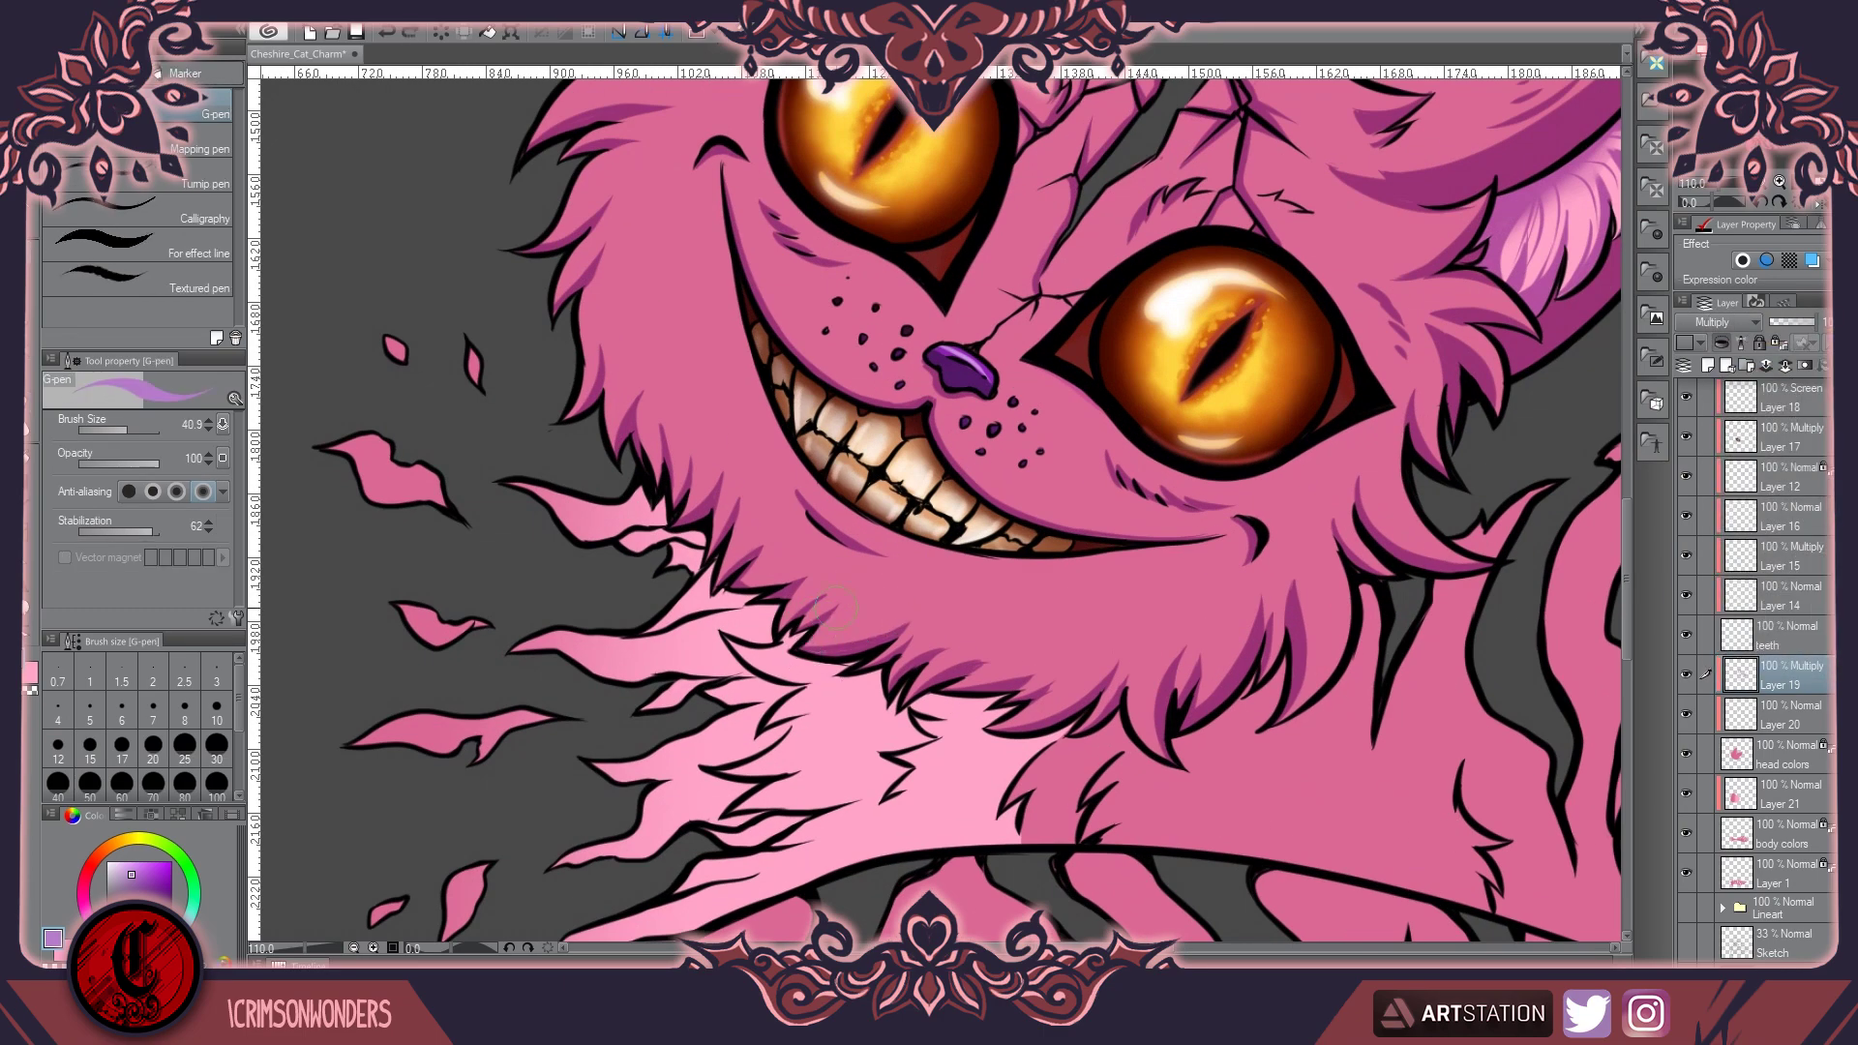
pyautogui.scroll(3, 751, 605)
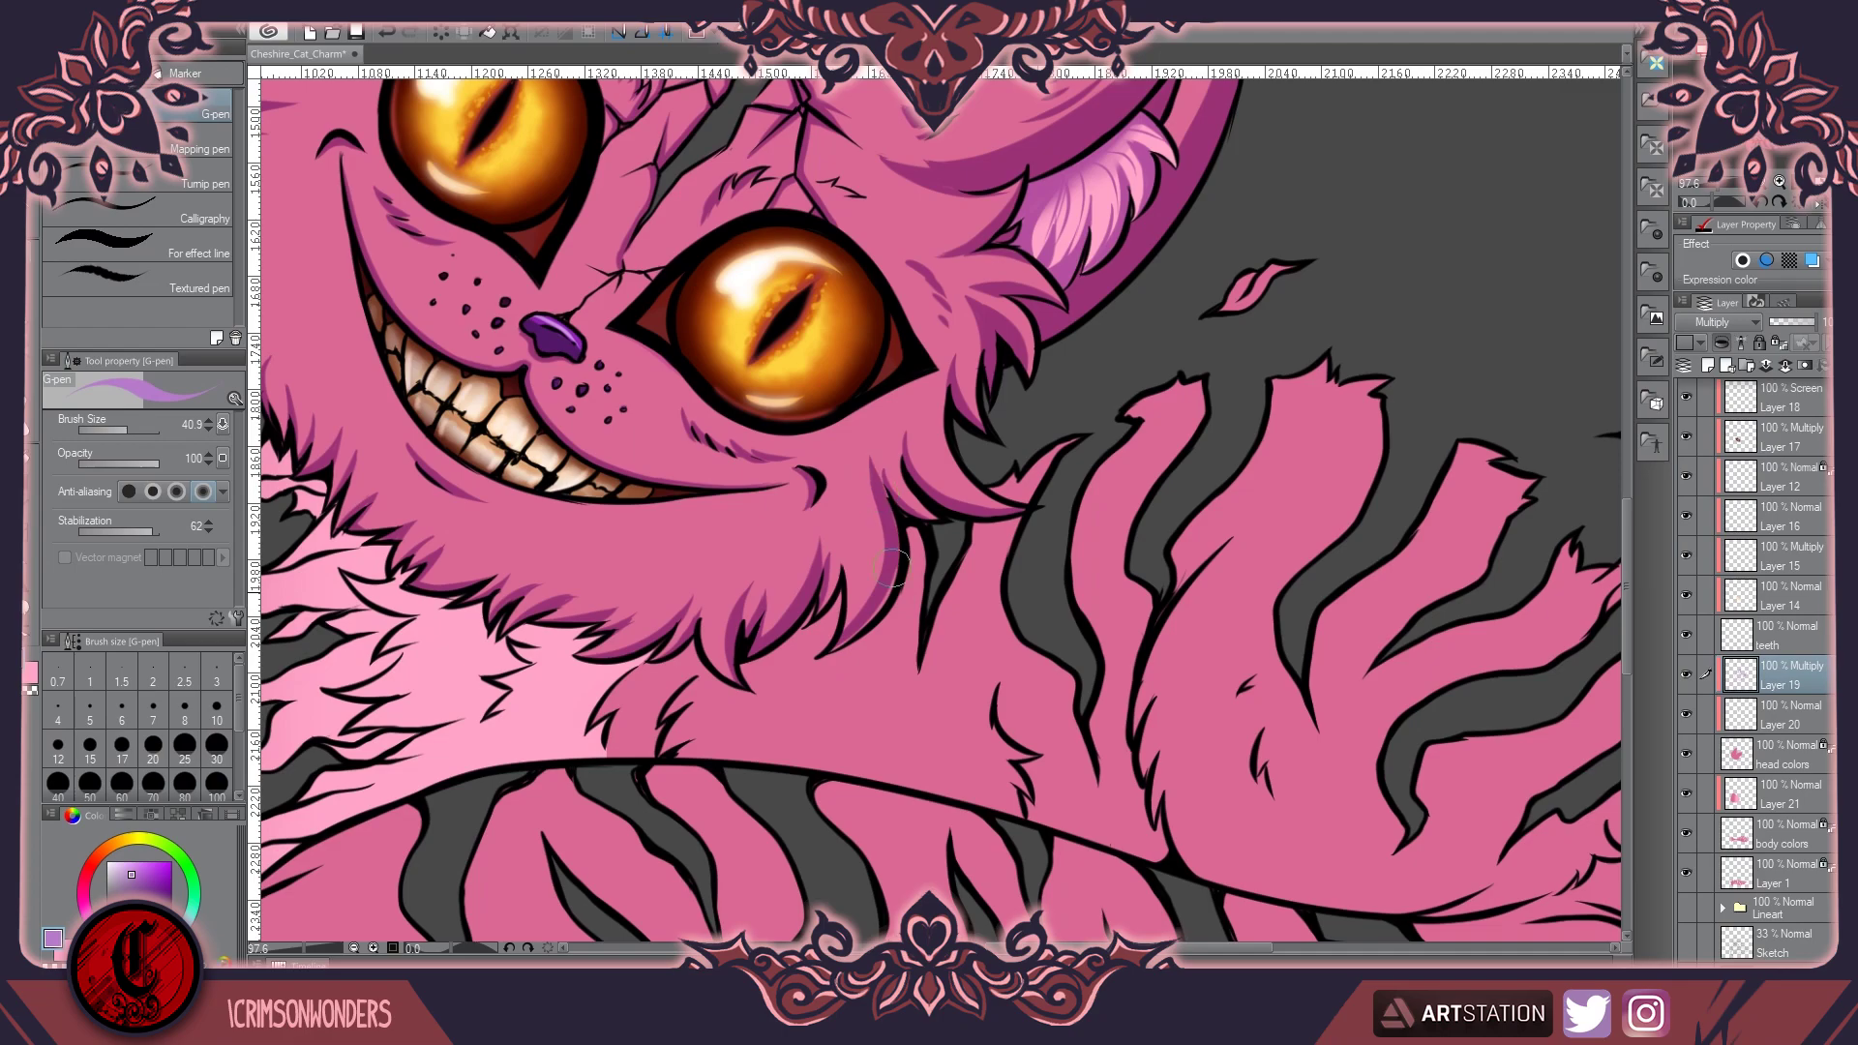
# Refine the purple shadows on the right cheek fur and around the eyes with the G-pen and hard eraser
pyautogui.scroll(1, 751, 605)
pyautogui.scroll(-2, 789, 508)
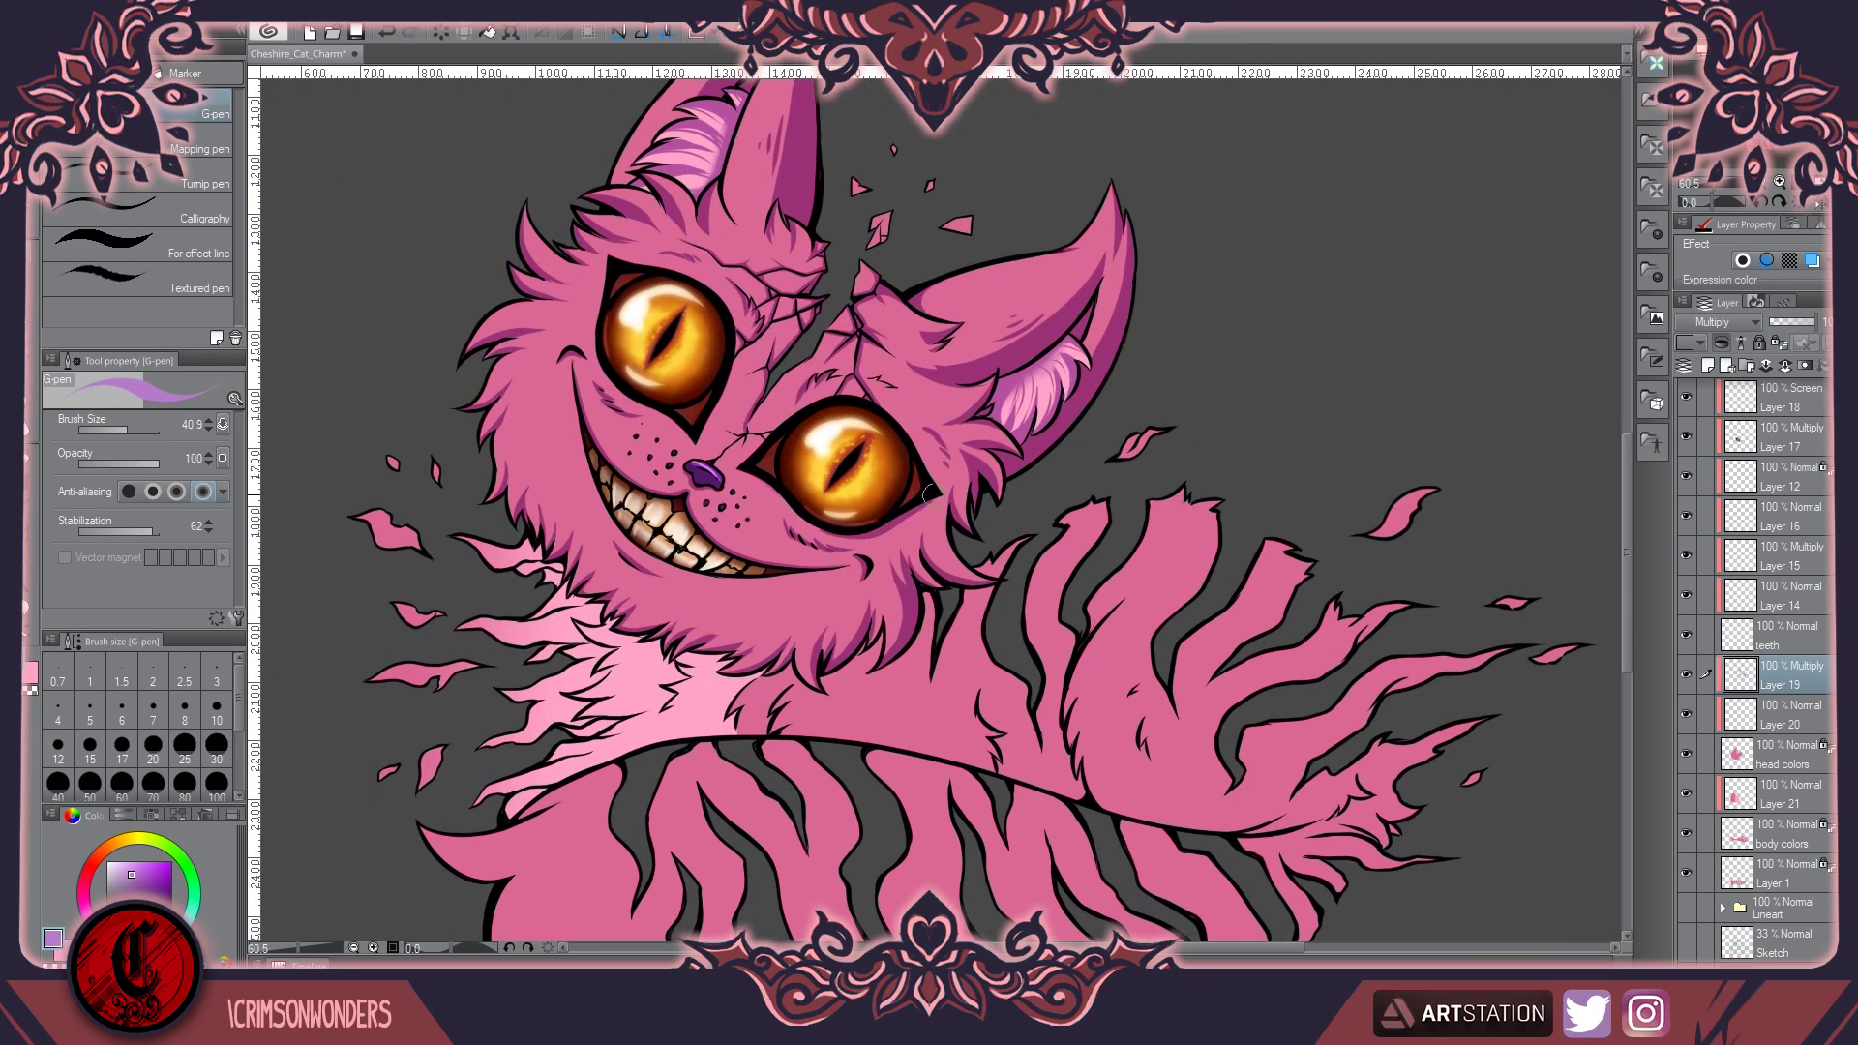
pyautogui.scroll(2, 605, 291)
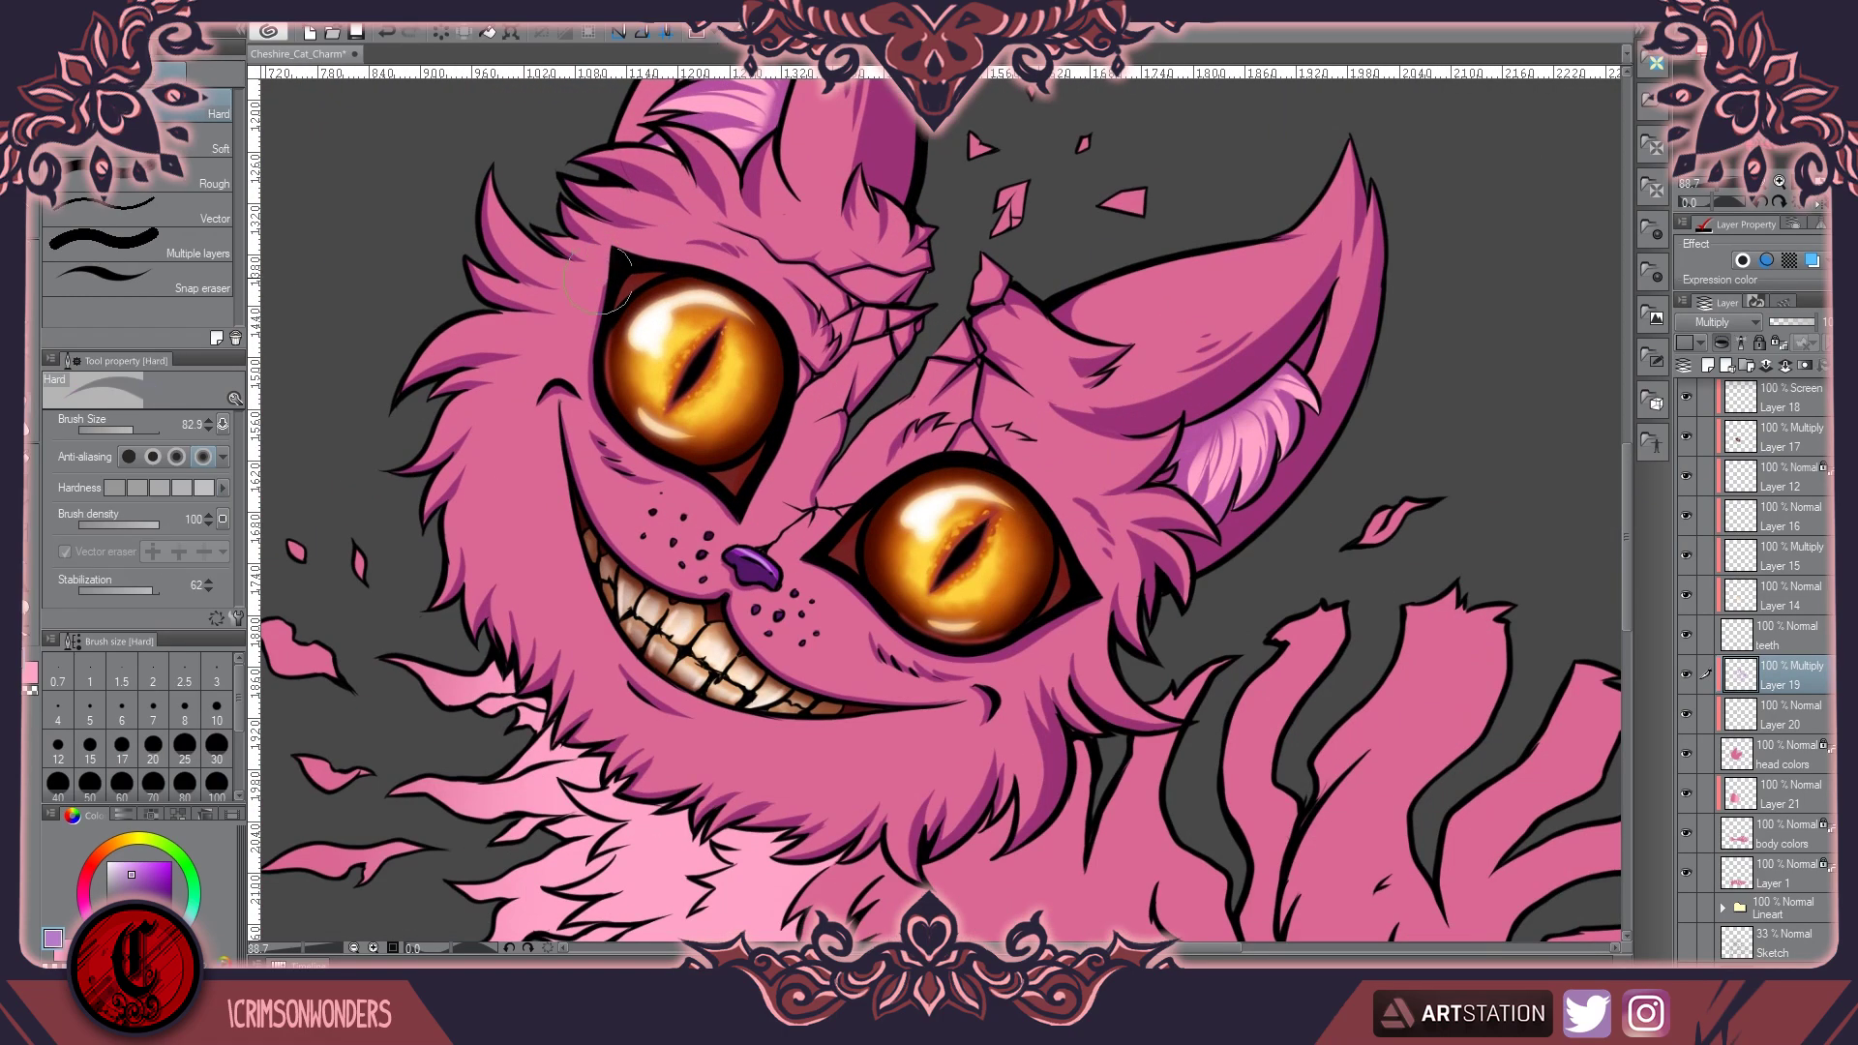
pyautogui.scroll(-2, 685, 474)
pyautogui.scroll(2, 768, 476)
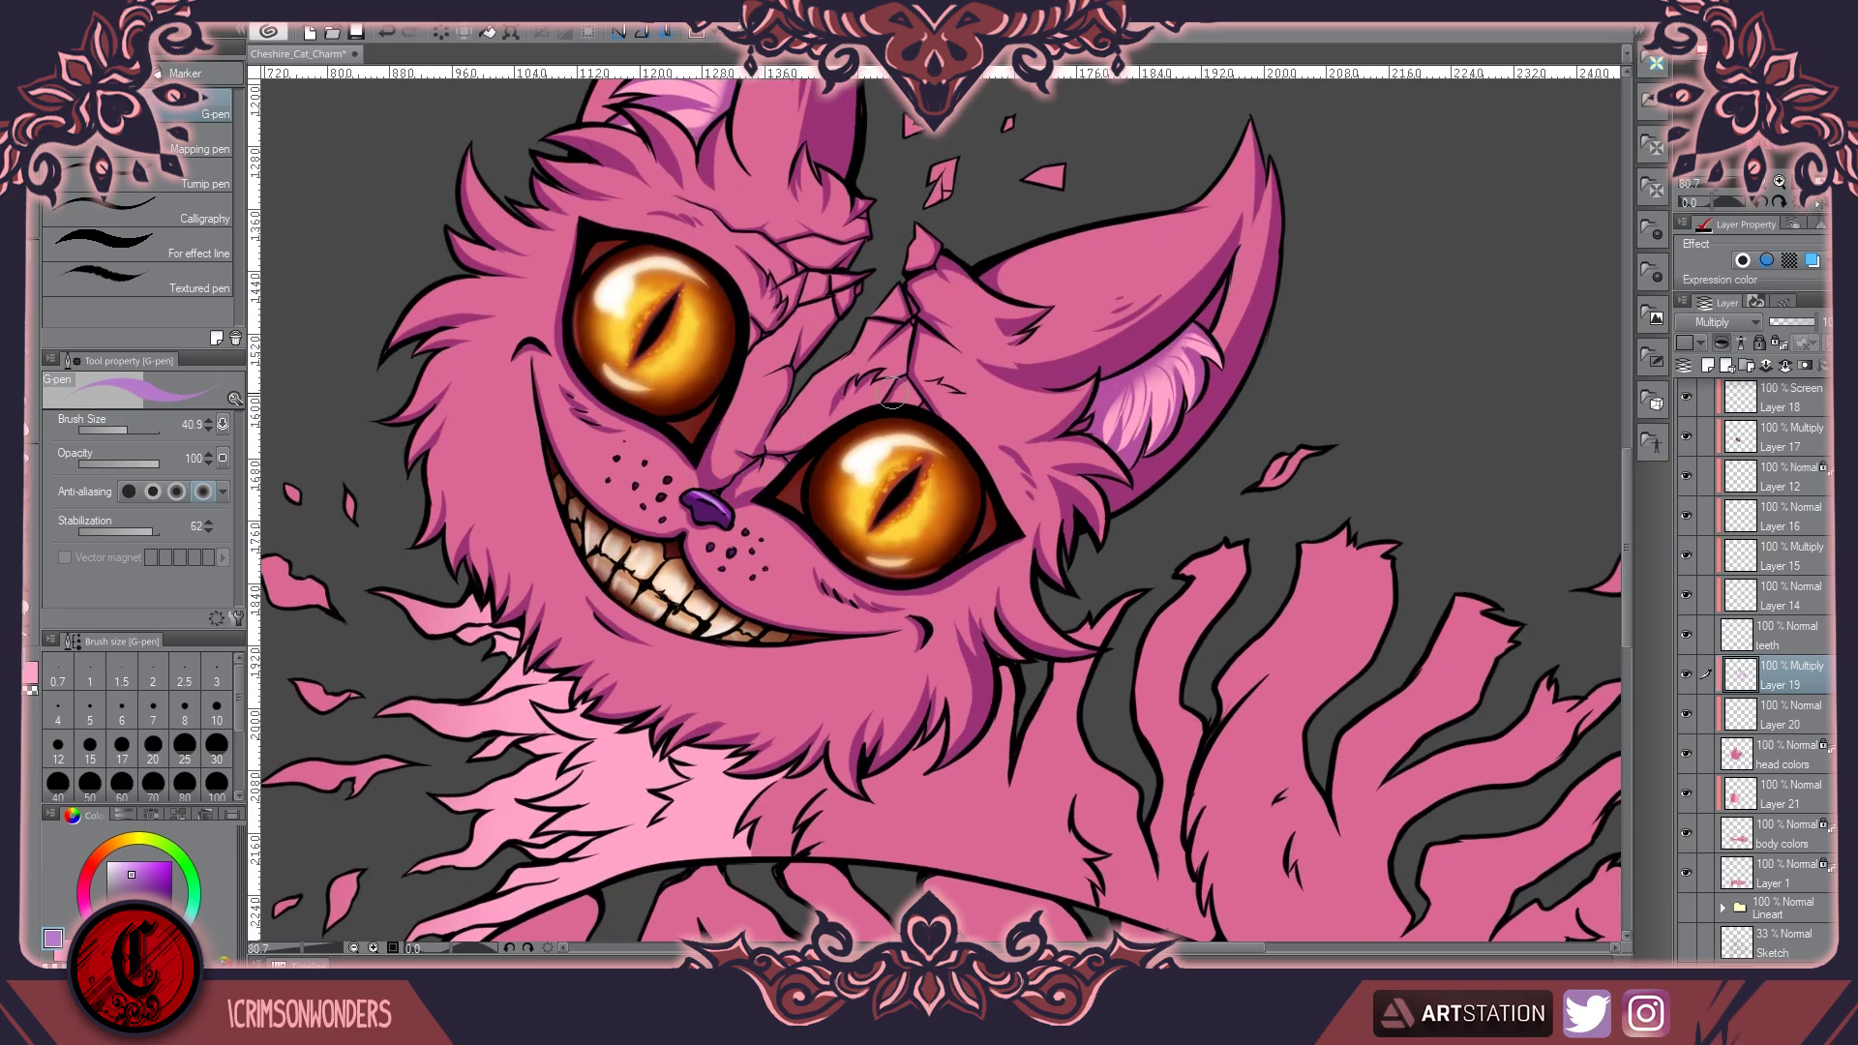
# Add a Multiply layer above the body's gradient layer and shade the back's stripes and torn rear edge in purple
pyautogui.scroll(-3, 890, 401)
pyautogui.hotkey('ctrl', 'shift', 'n')
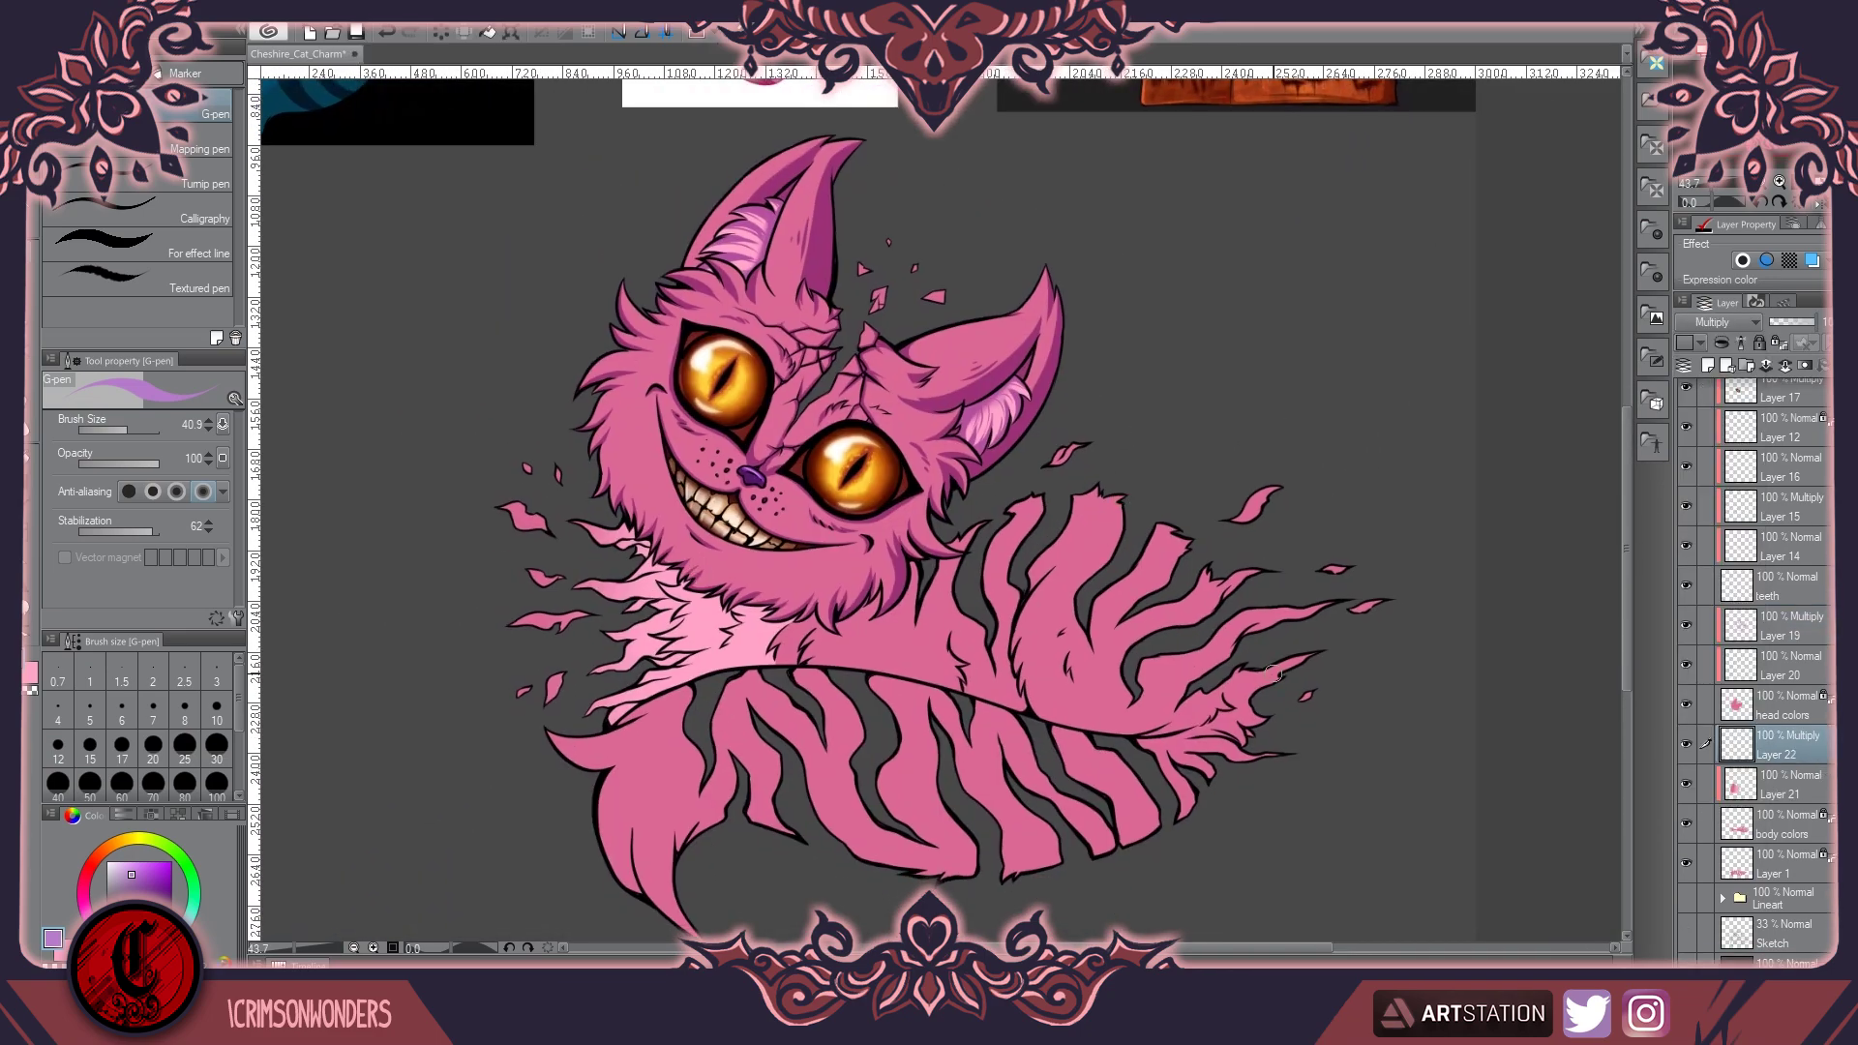
pyautogui.moveTo(1118, 510); pyautogui.dragTo(1084, 659)
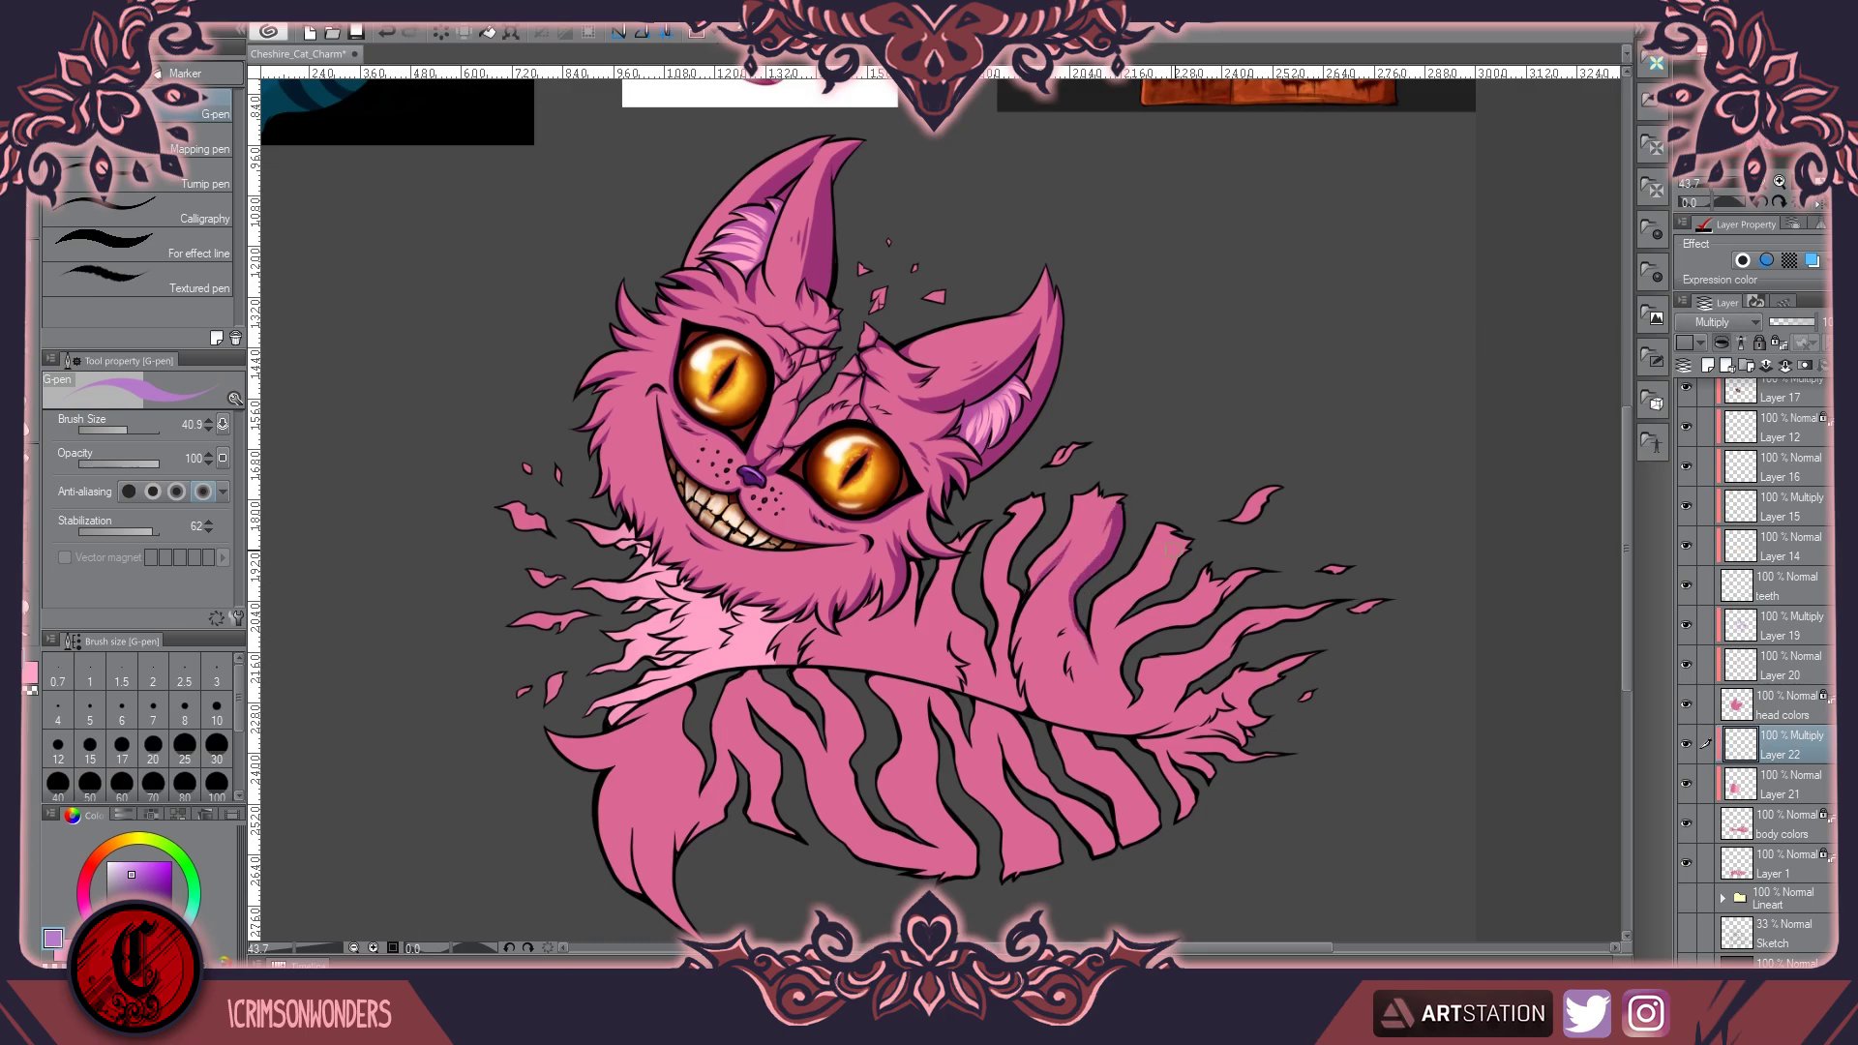
pyautogui.moveTo(1169, 582); pyautogui.dragTo(1132, 647)
pyautogui.moveTo(1259, 573); pyautogui.dragTo(1217, 608)
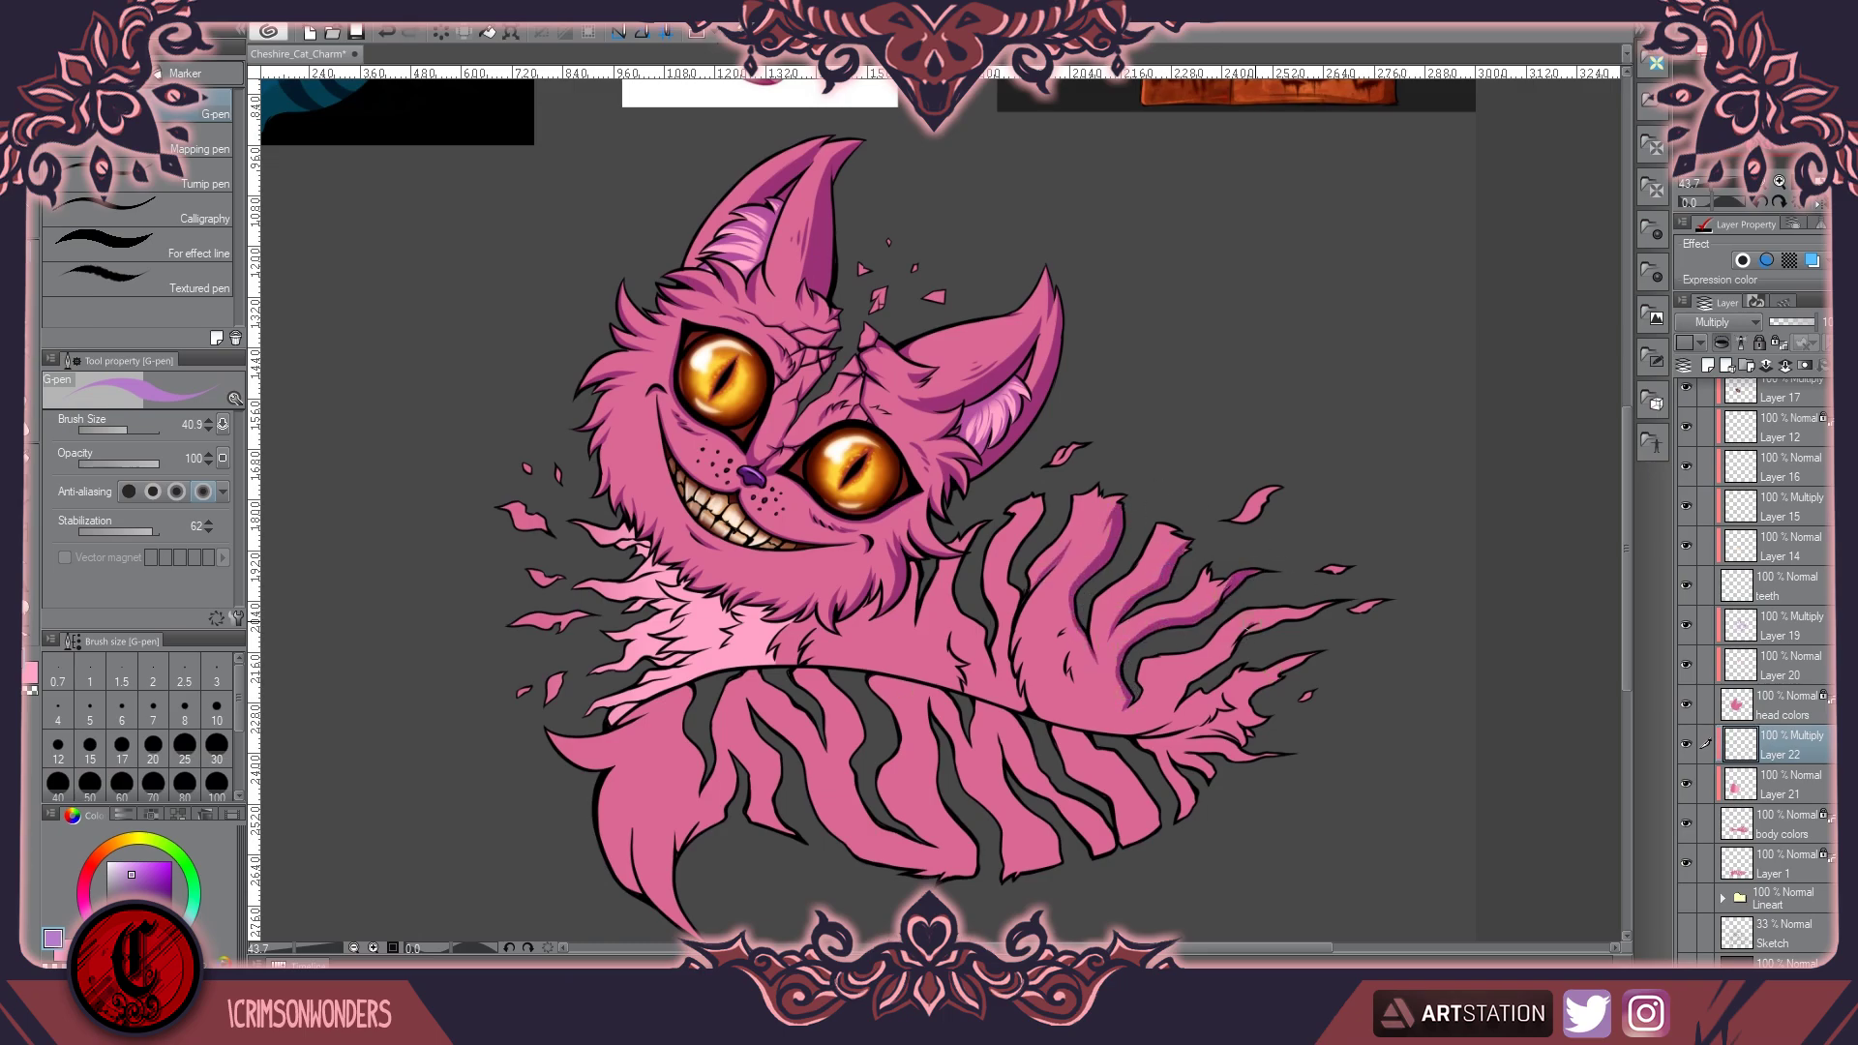
pyautogui.moveTo(1203, 670); pyautogui.dragTo(1148, 720)
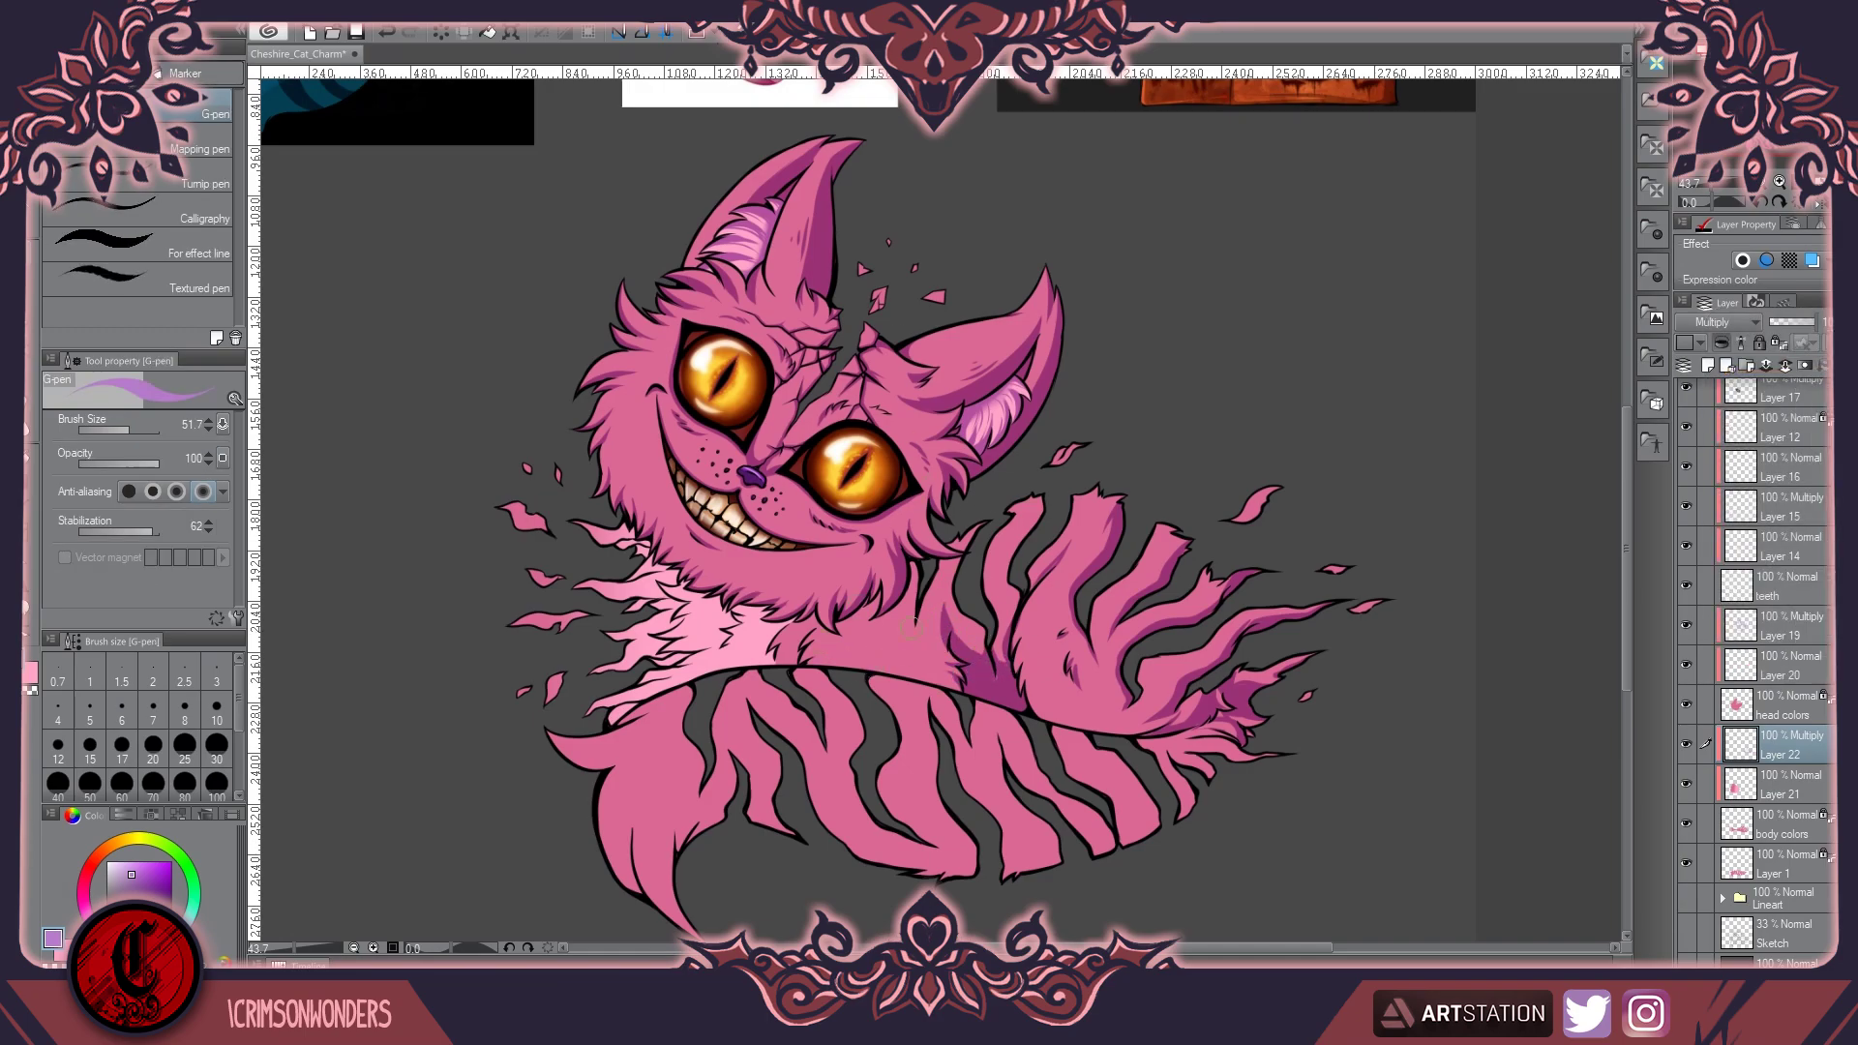
# Shade the neck beneath the head, the torn chest fur and the floating shards in purple with the G-pen at size 51.7
pyautogui.moveTo(908, 649); pyautogui.dragTo(896, 631)
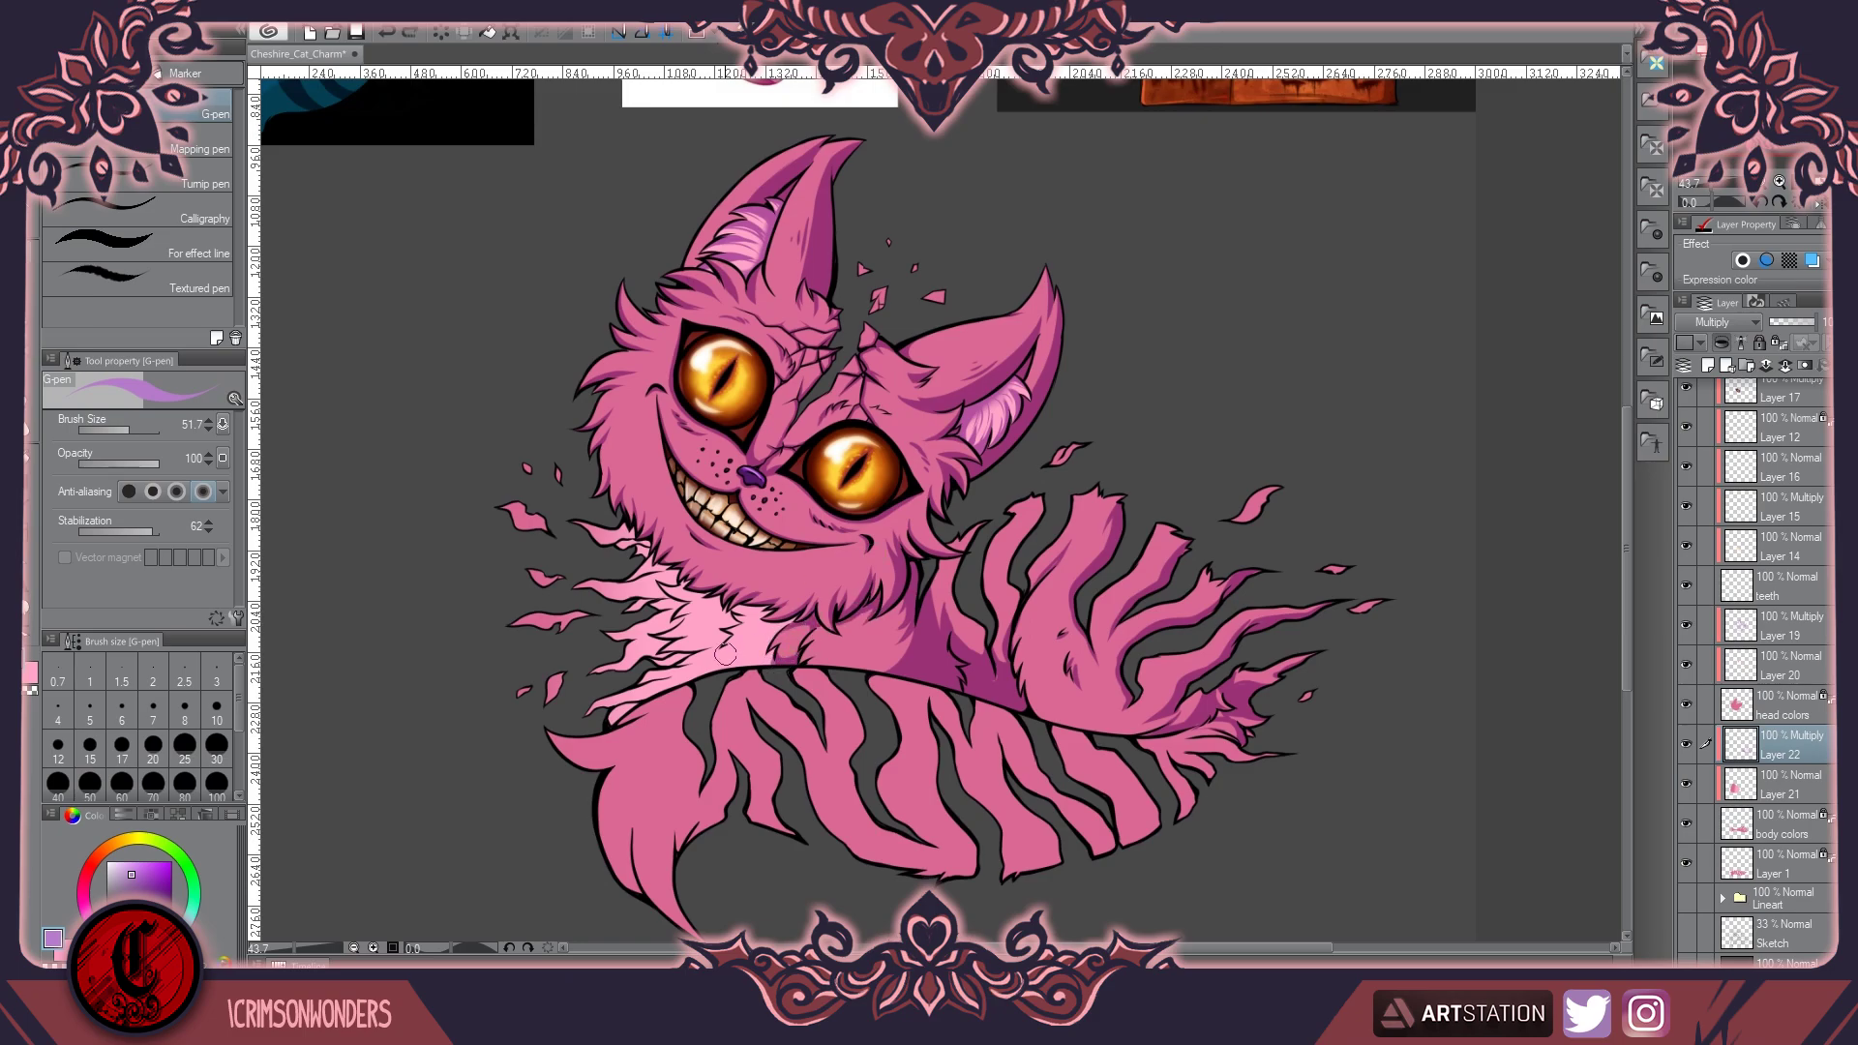
pyautogui.moveTo(767, 641)
pyautogui.mouseDown()
pyautogui.moveTo(731, 667)
pyautogui.moveTo(688, 603)
pyautogui.moveTo(772, 649)
pyautogui.moveTo(703, 589)
pyautogui.moveTo(790, 629)
pyautogui.moveTo(733, 706)
pyautogui.moveTo(757, 670)
pyautogui.moveTo(719, 650)
pyautogui.moveTo(740, 635)
pyautogui.moveTo(724, 677)
pyautogui.moveTo(638, 599)
pyautogui.moveTo(670, 615)
pyautogui.moveTo(666, 686)
pyautogui.moveTo(665, 626)
pyautogui.mouseUp()
pyautogui.scroll(1, 685, 602)
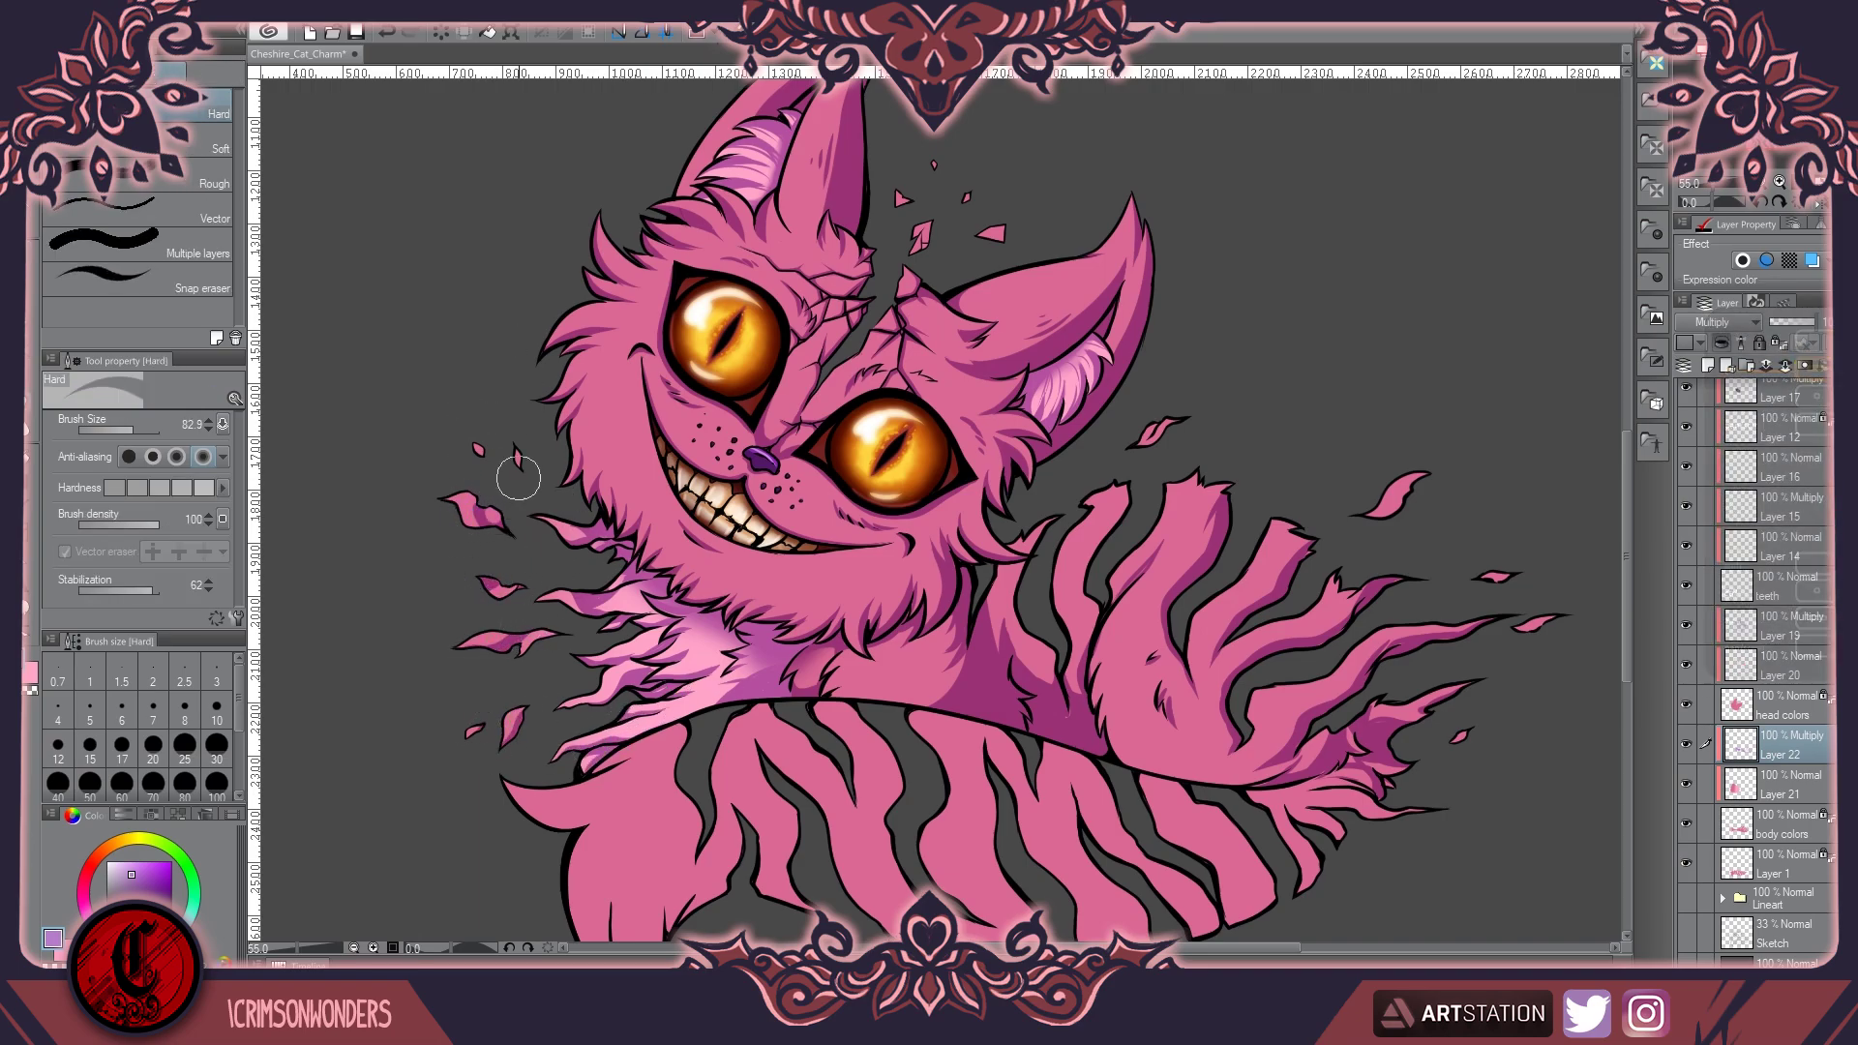
pyautogui.moveTo(517, 457); pyautogui.dragTo(478, 500)
pyautogui.scroll(-3, 609, 526)
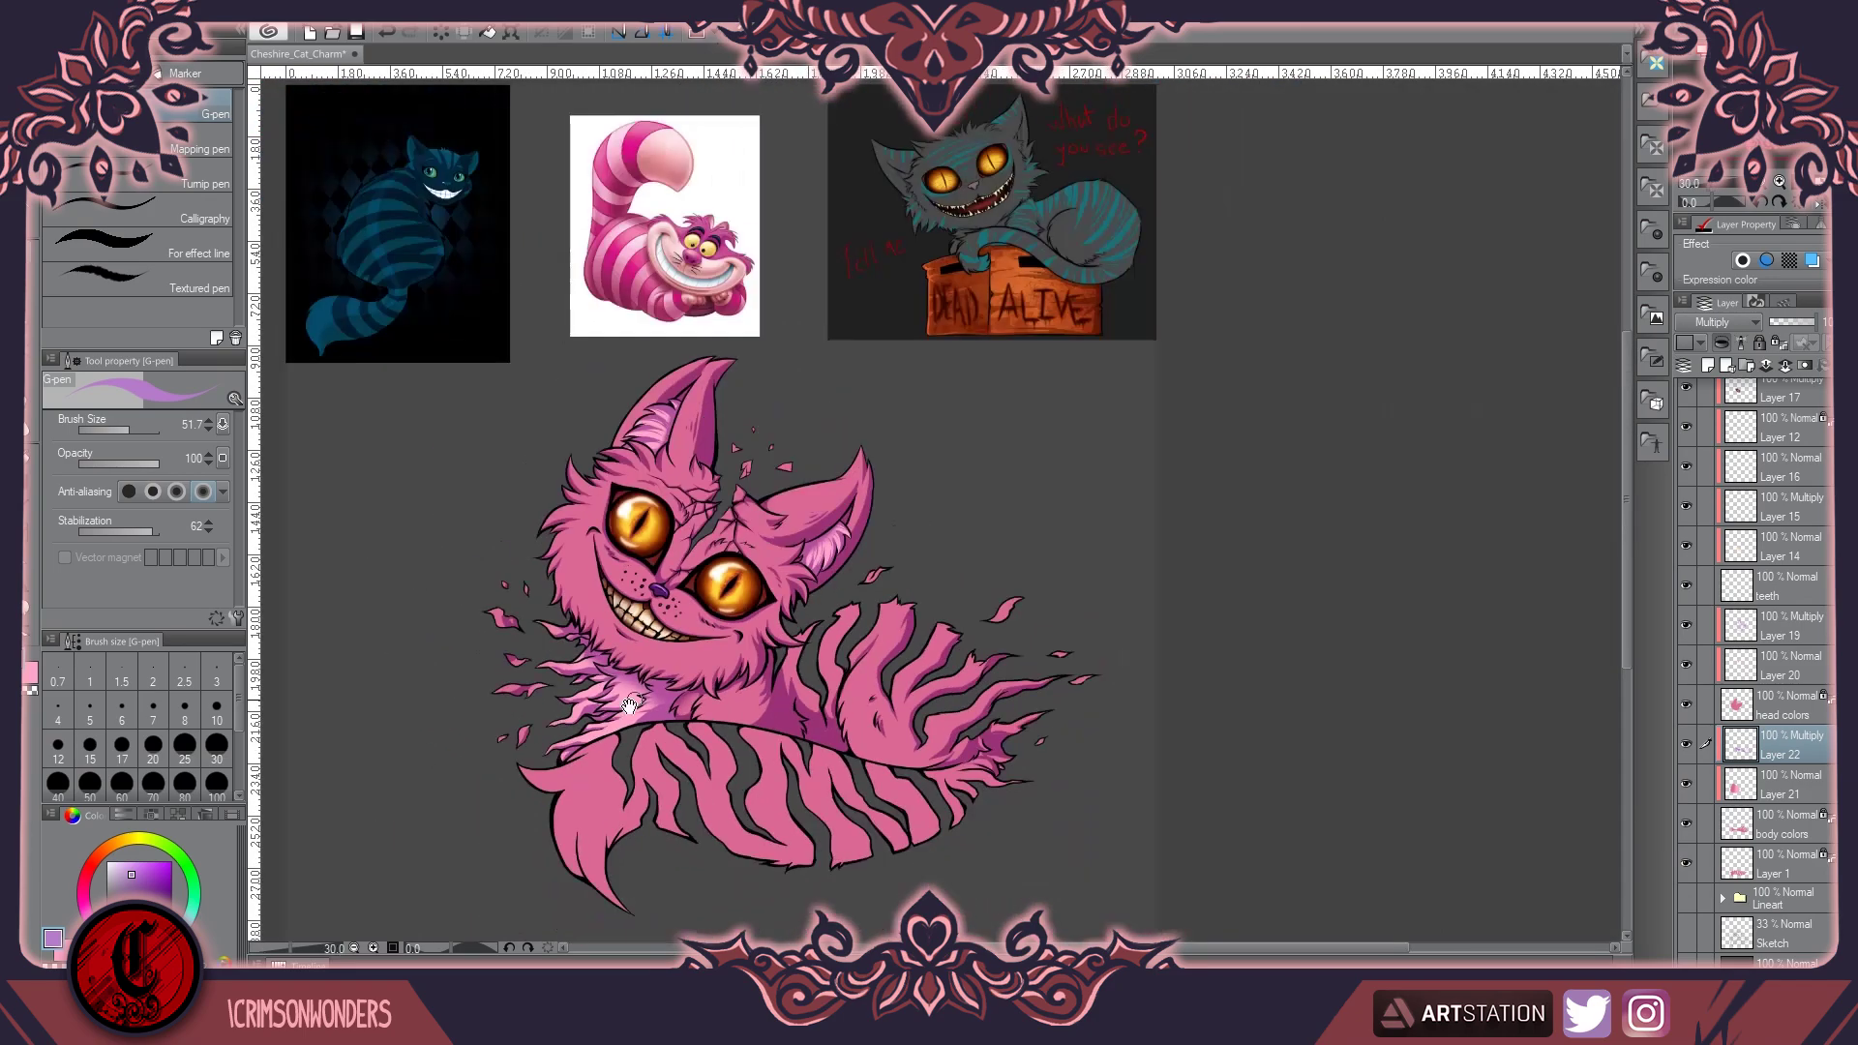
pyautogui.scroll(-1, 1752, 678)
# Name the layers by content, such as Tail colors, gradient, inner ears and shadows, and airbrush light pink onto the tail
pyautogui.click(1686, 813)
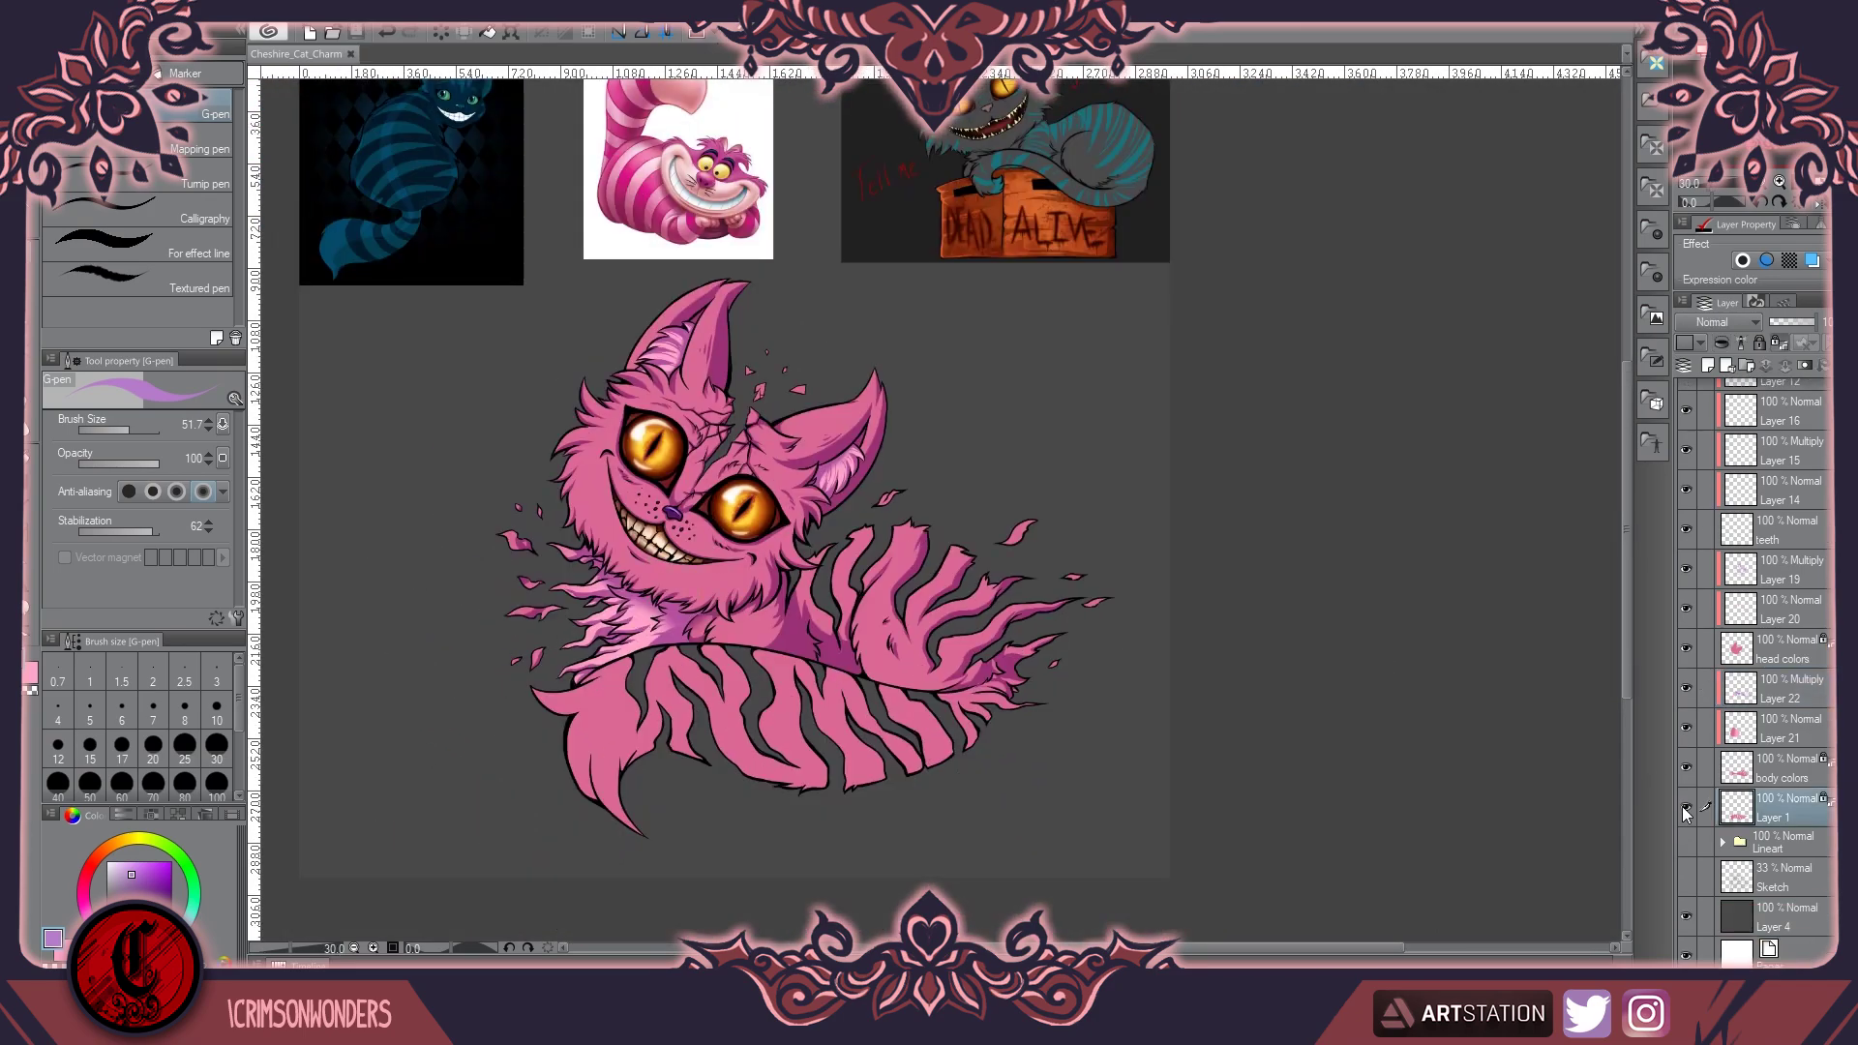
pyautogui.keyDown('ctrl'); pyautogui.keyDown('shift'); pyautogui.click(540, 529); pyautogui.keyUp('shift'); pyautogui.keyUp('ctrl')
pyautogui.press('b')
pyautogui.keyDown('ctrl'); pyautogui.keyDown('shift'); pyautogui.click(585, 600); pyautogui.keyUp('shift'); pyautogui.keyUp('ctrl')
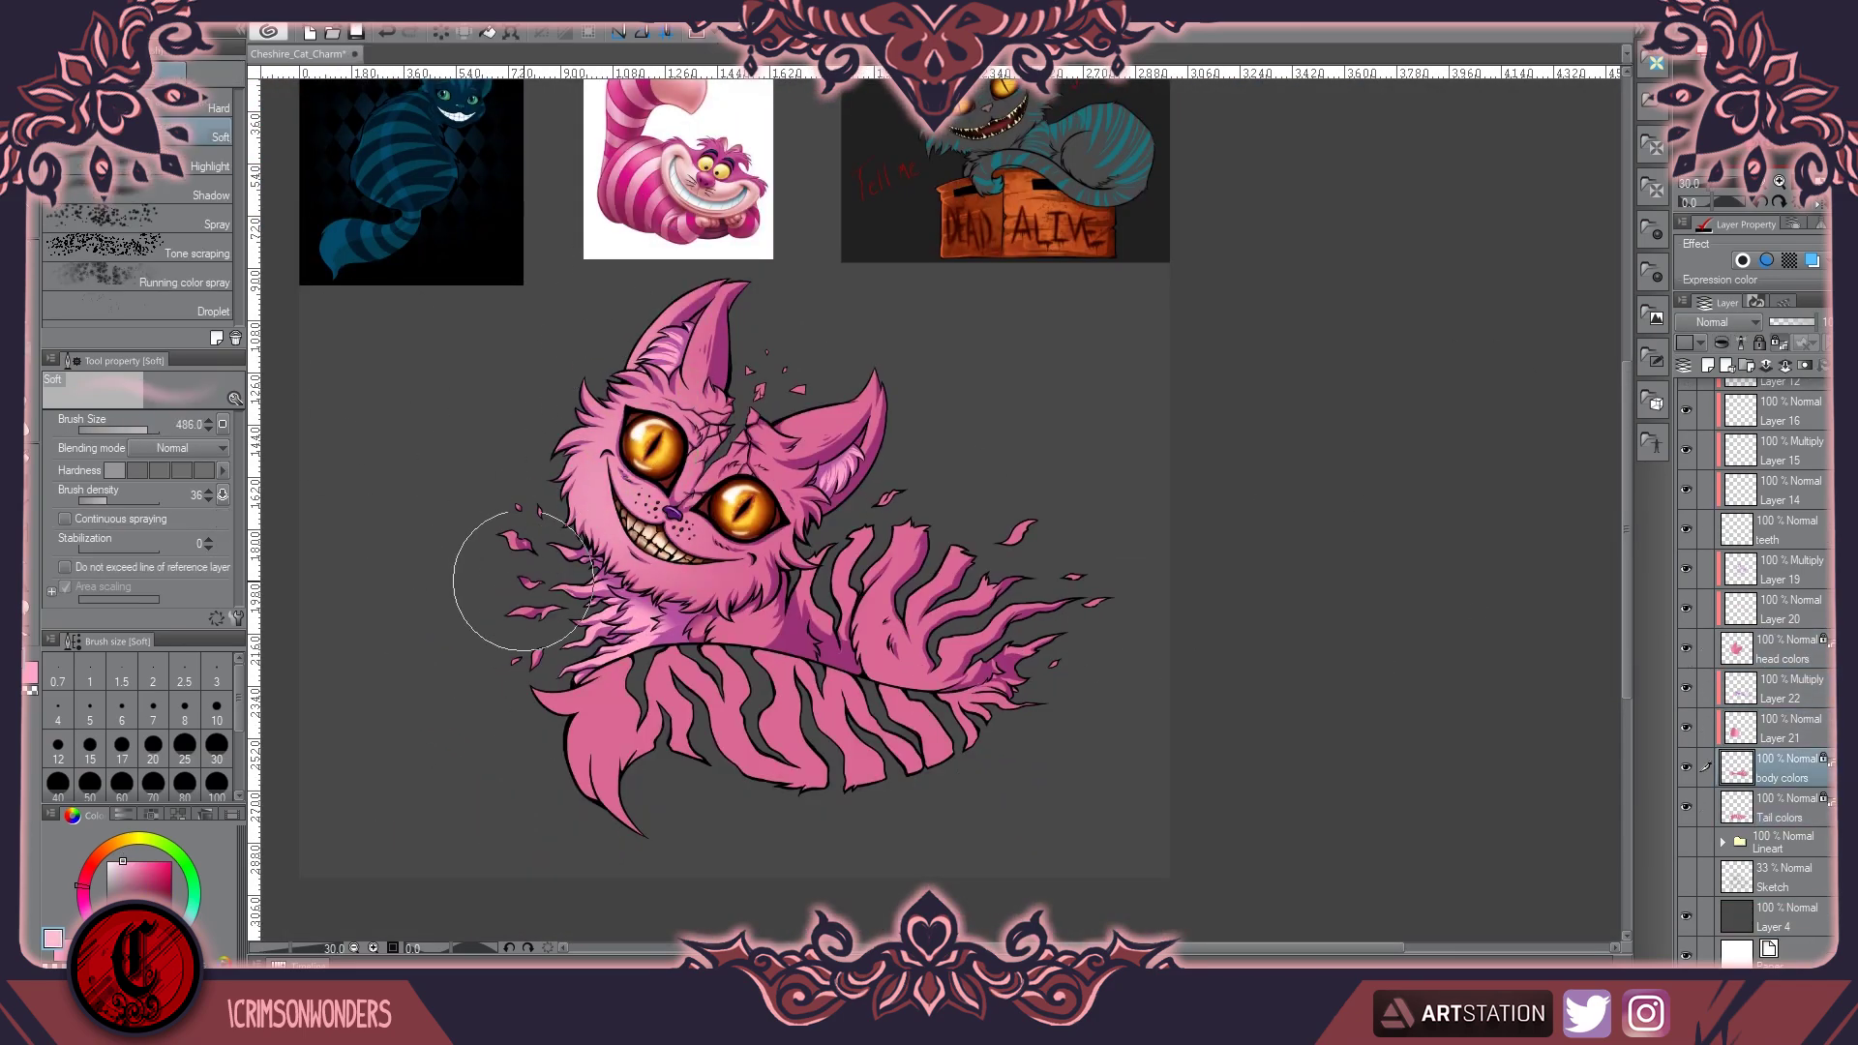
pyautogui.click(1774, 822)
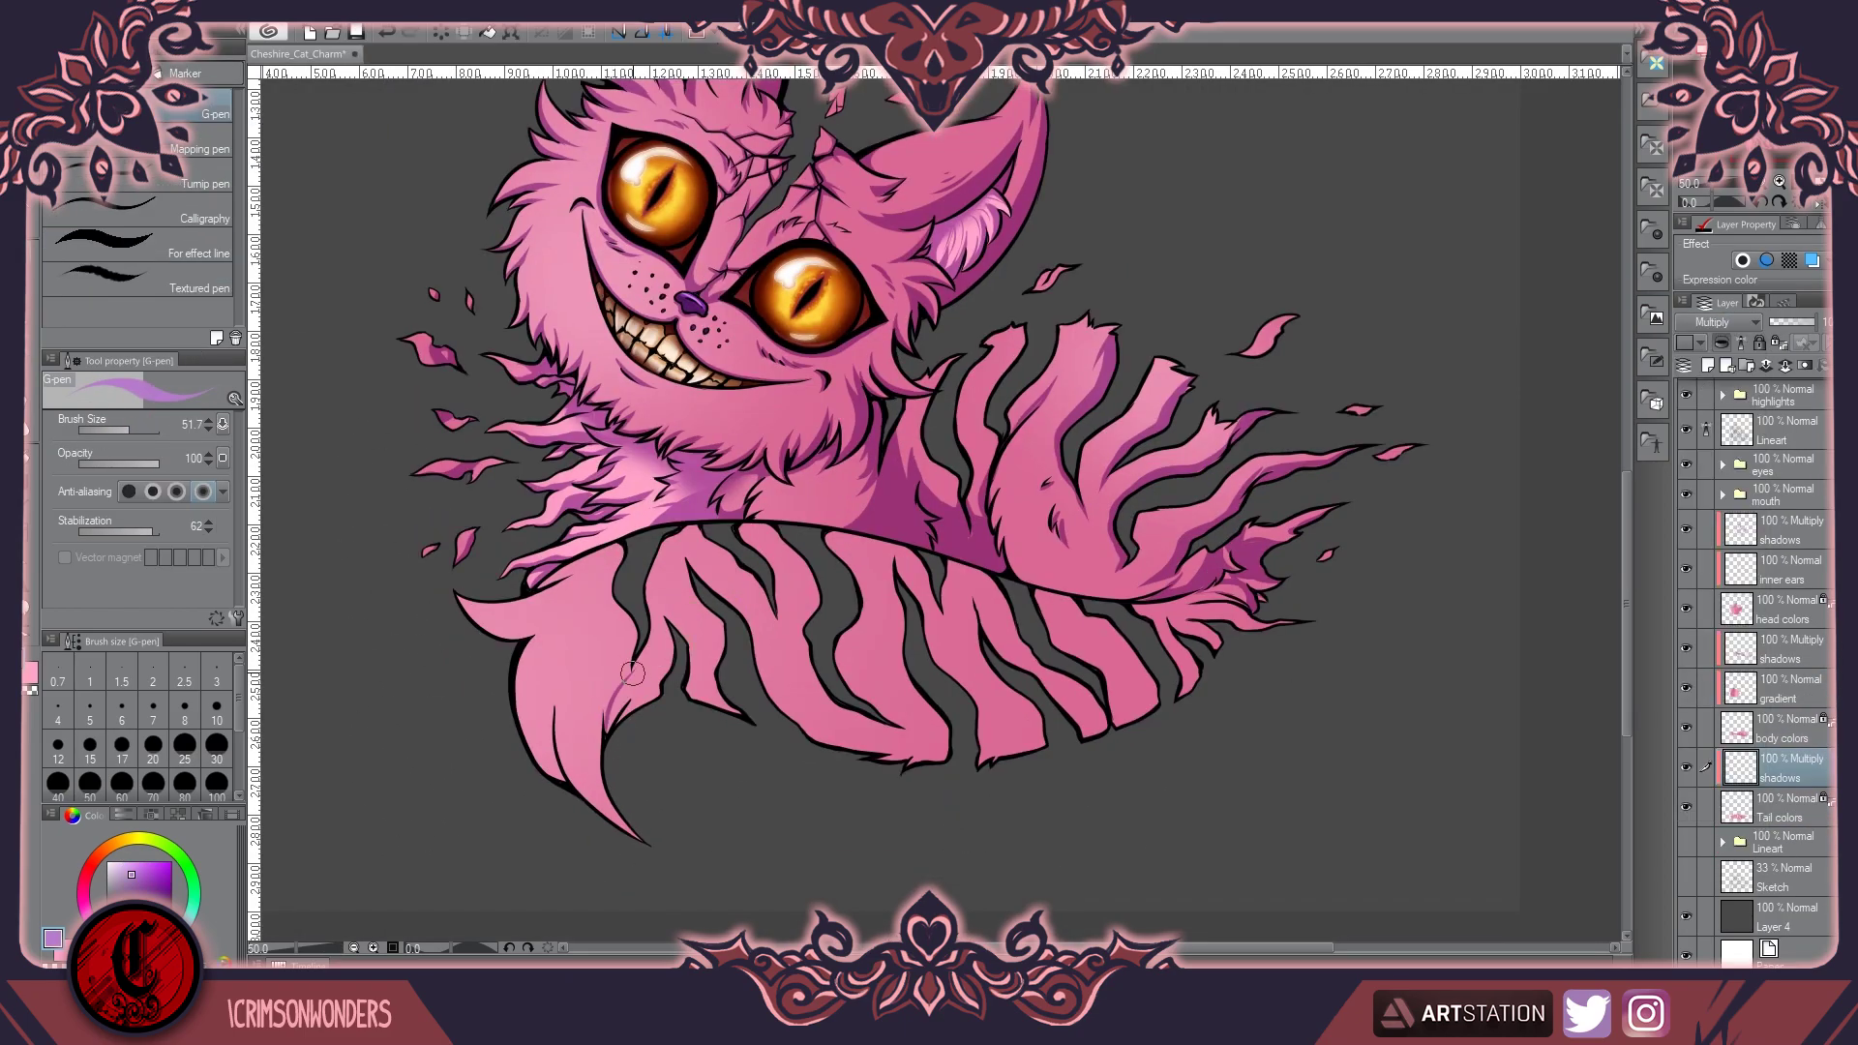
# Shade the tail tip and the stripes' lower edges in purple on a Multiply shadows layer above Tail colors
pyautogui.moveTo(633, 674)
pyautogui.mouseDown()
pyautogui.moveTo(929, 721)
pyautogui.moveTo(813, 735)
pyautogui.mouseUp()
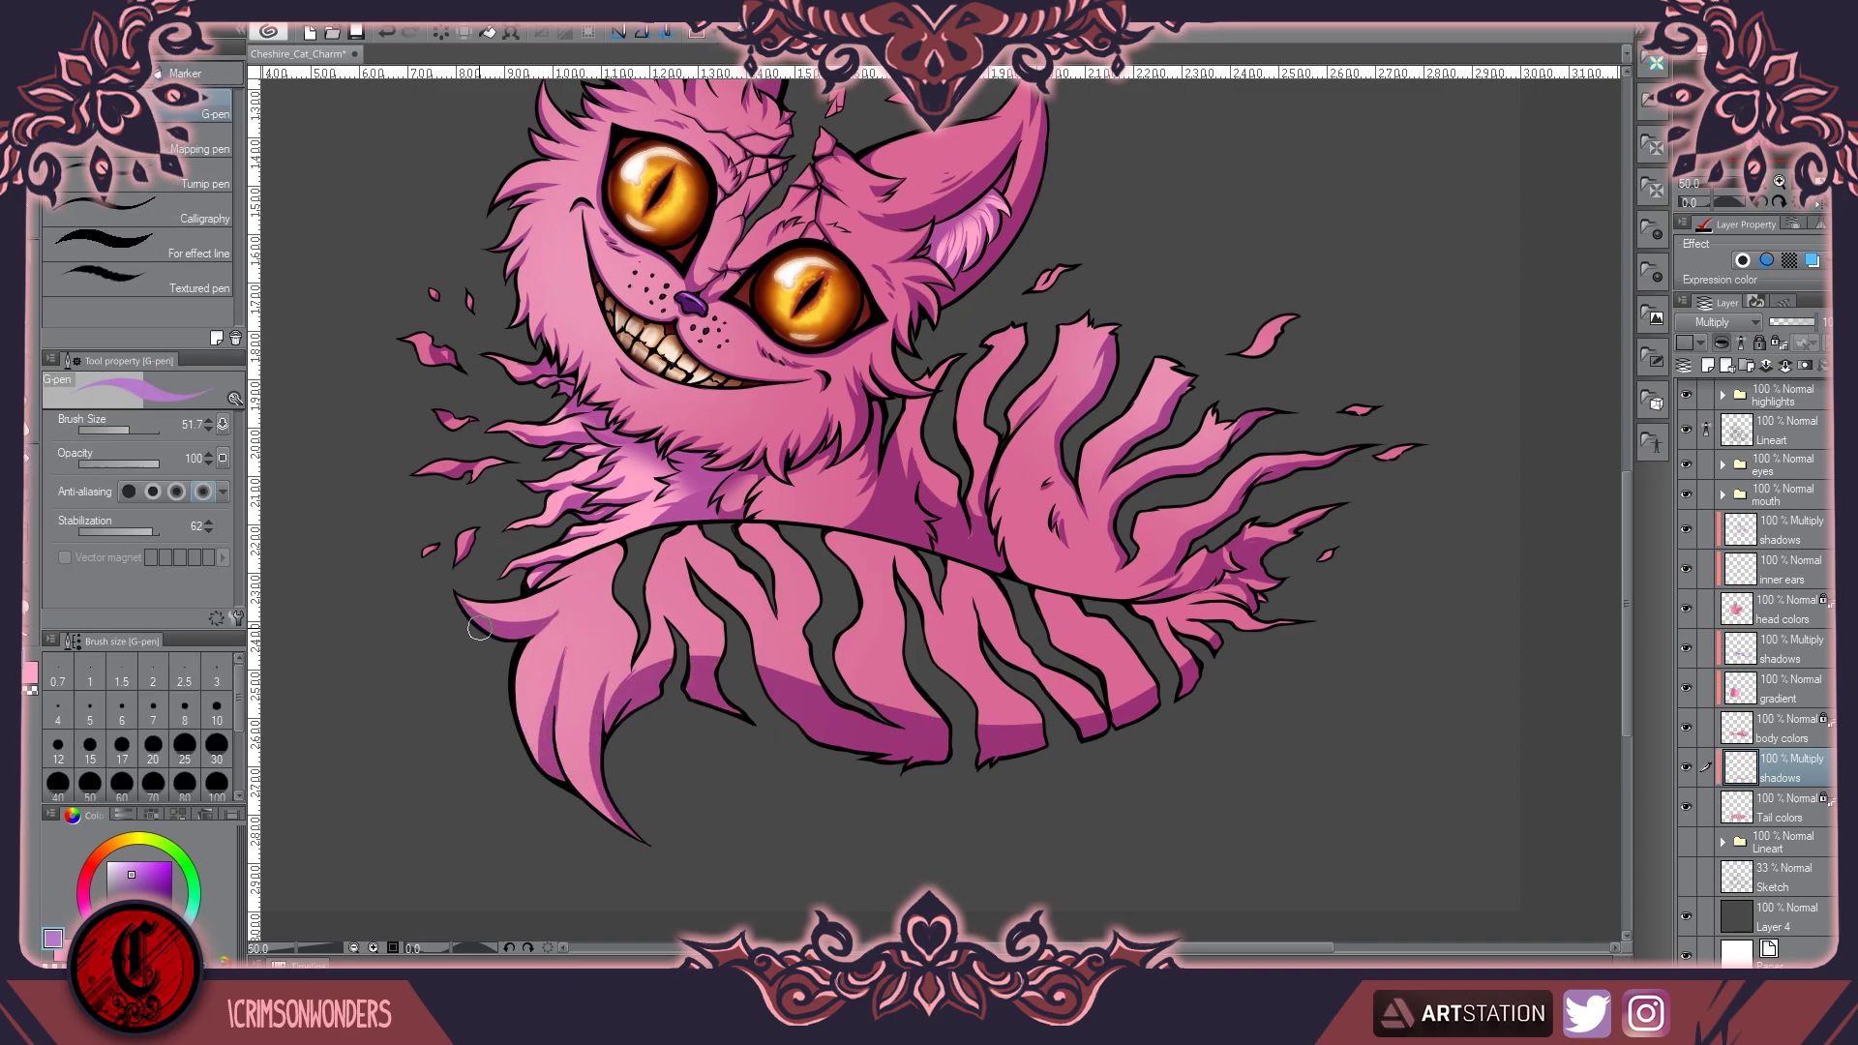
pyautogui.press('e')
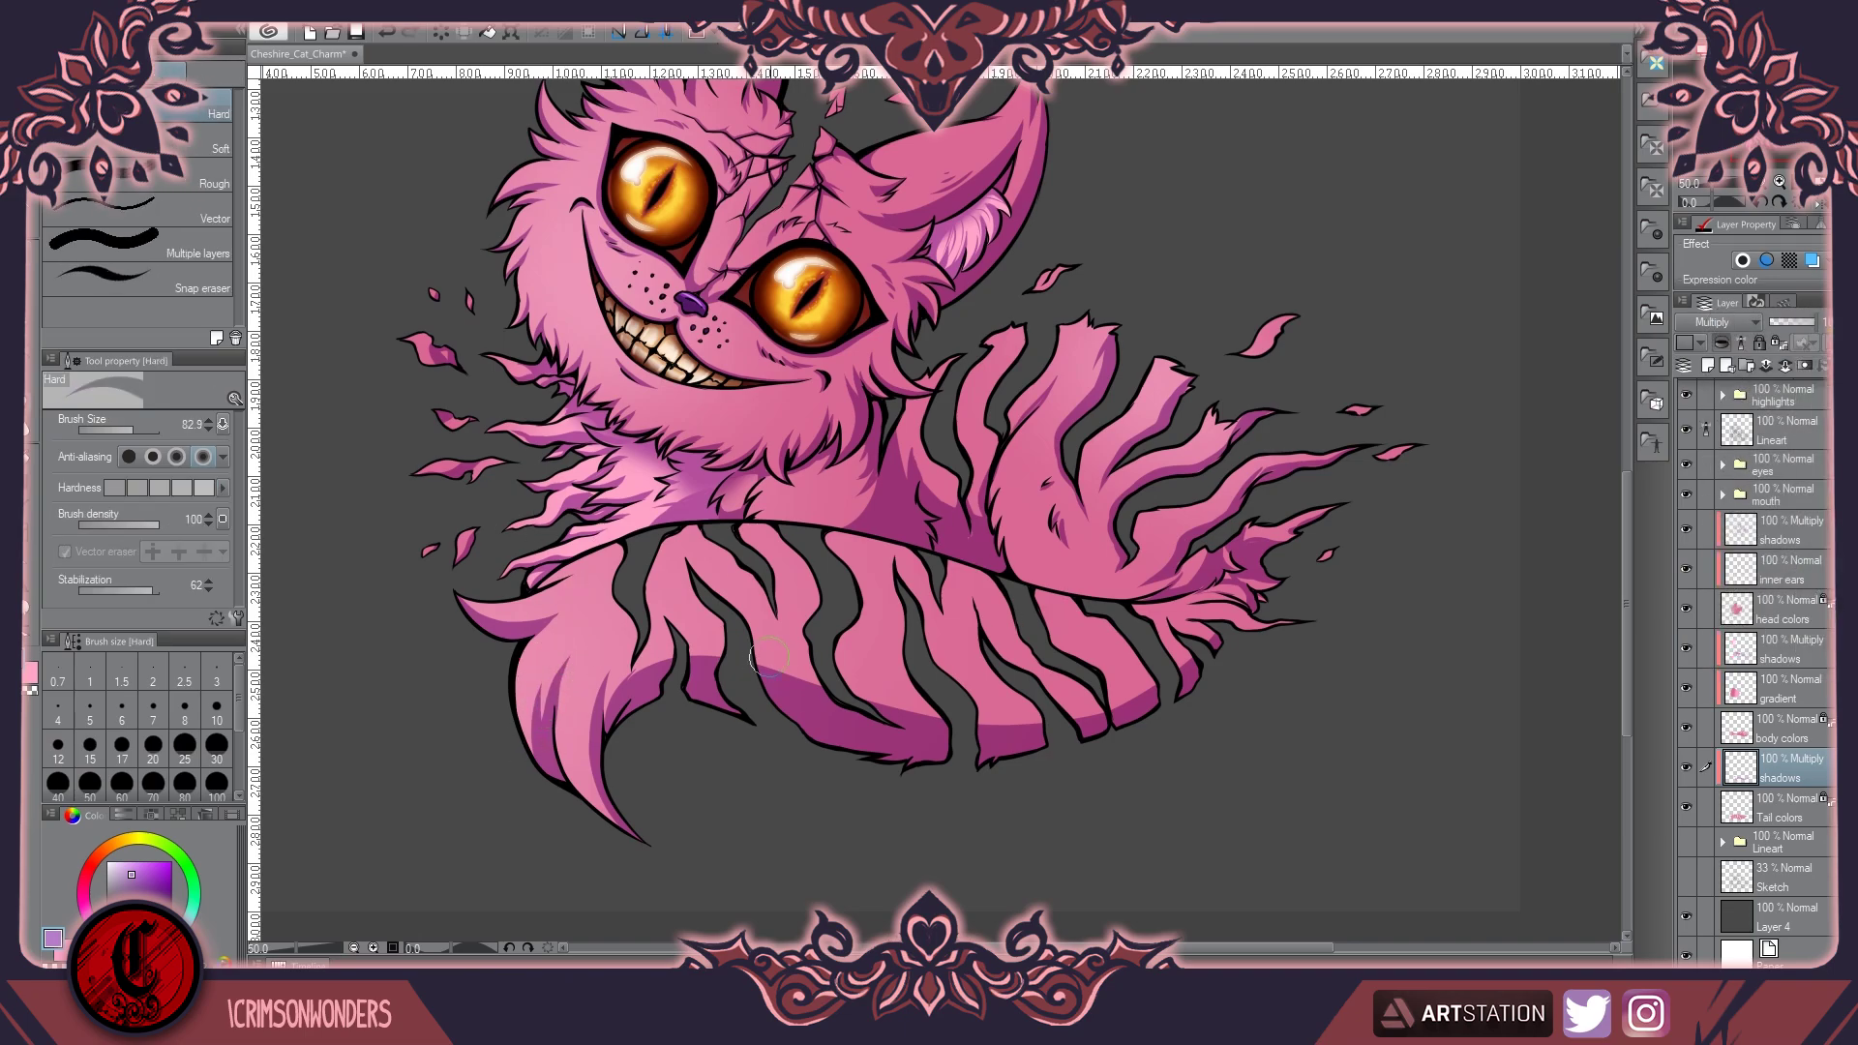
pyautogui.press('p')
# Extend the purple shadows down the sides of the tail's stripes beneath the body, cleaning the edges with the hard eraser
pyautogui.moveTo(889, 563); pyautogui.dragTo(929, 716)
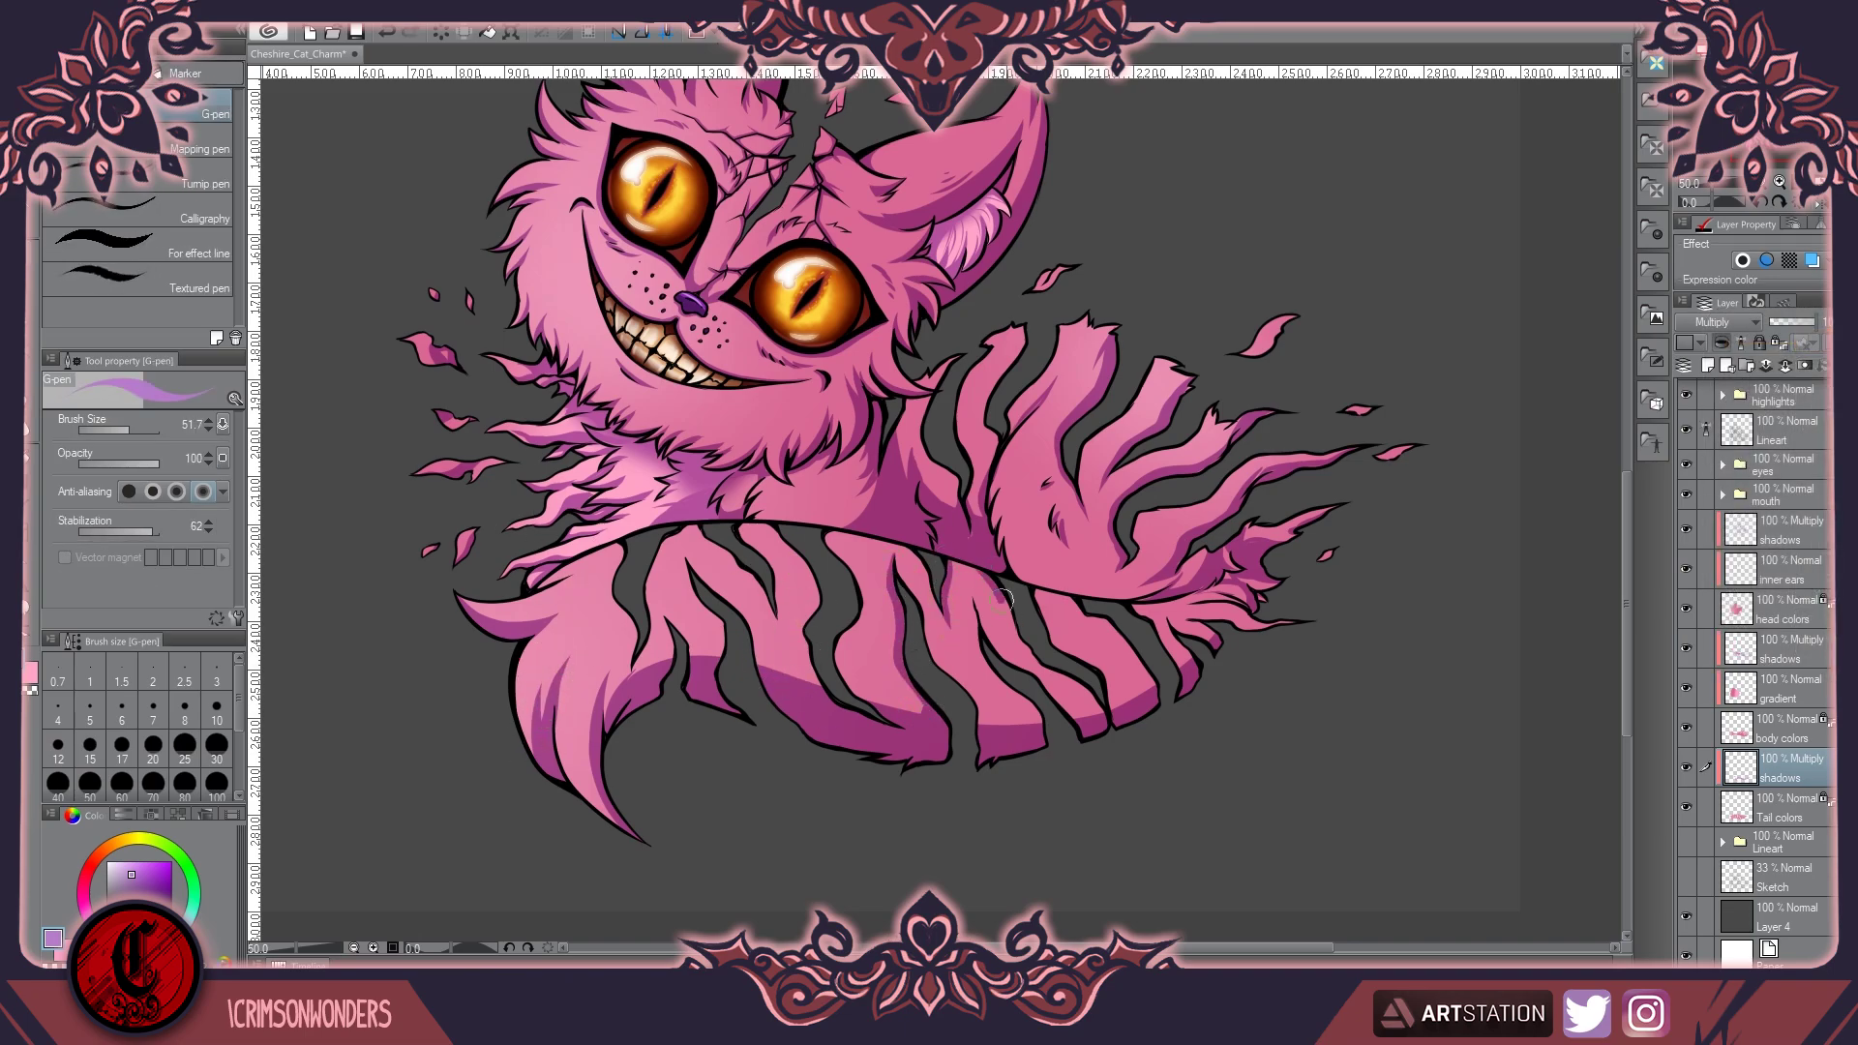
pyautogui.moveTo(980, 596); pyautogui.dragTo(1031, 704)
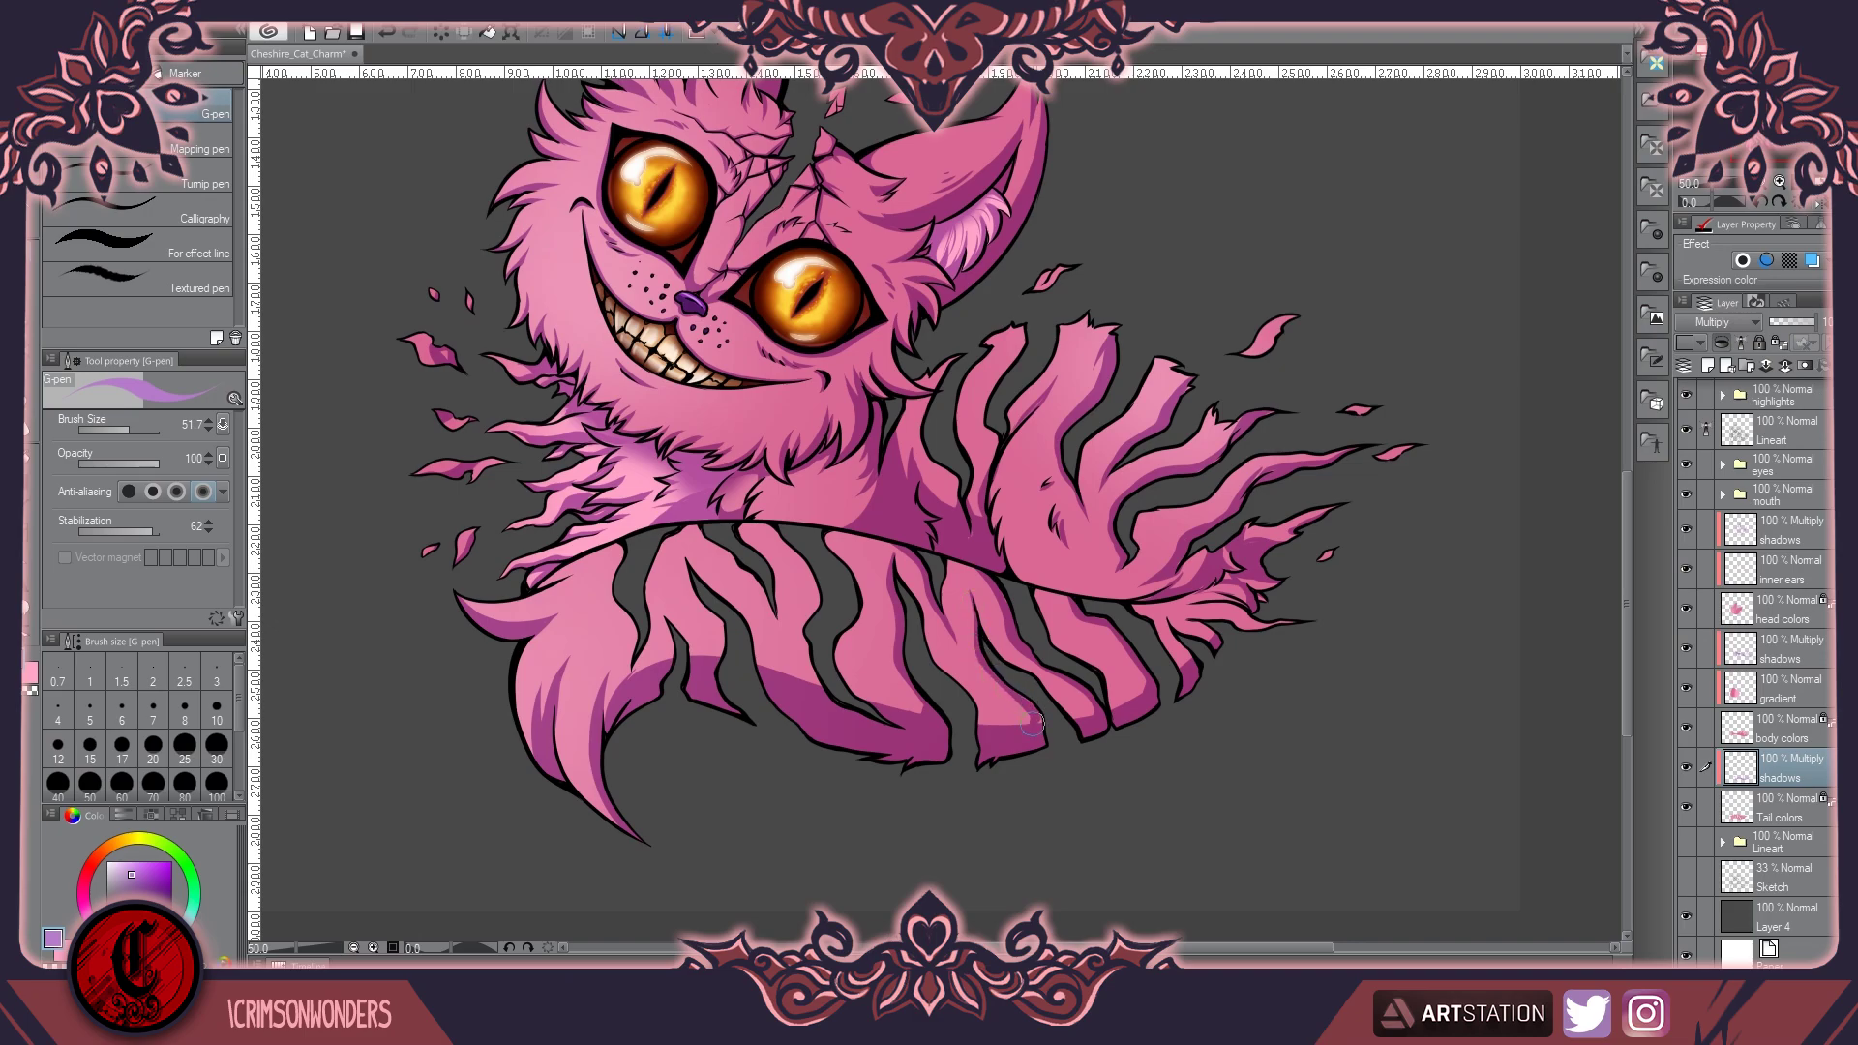
pyautogui.moveTo(742, 565); pyautogui.dragTo(764, 644)
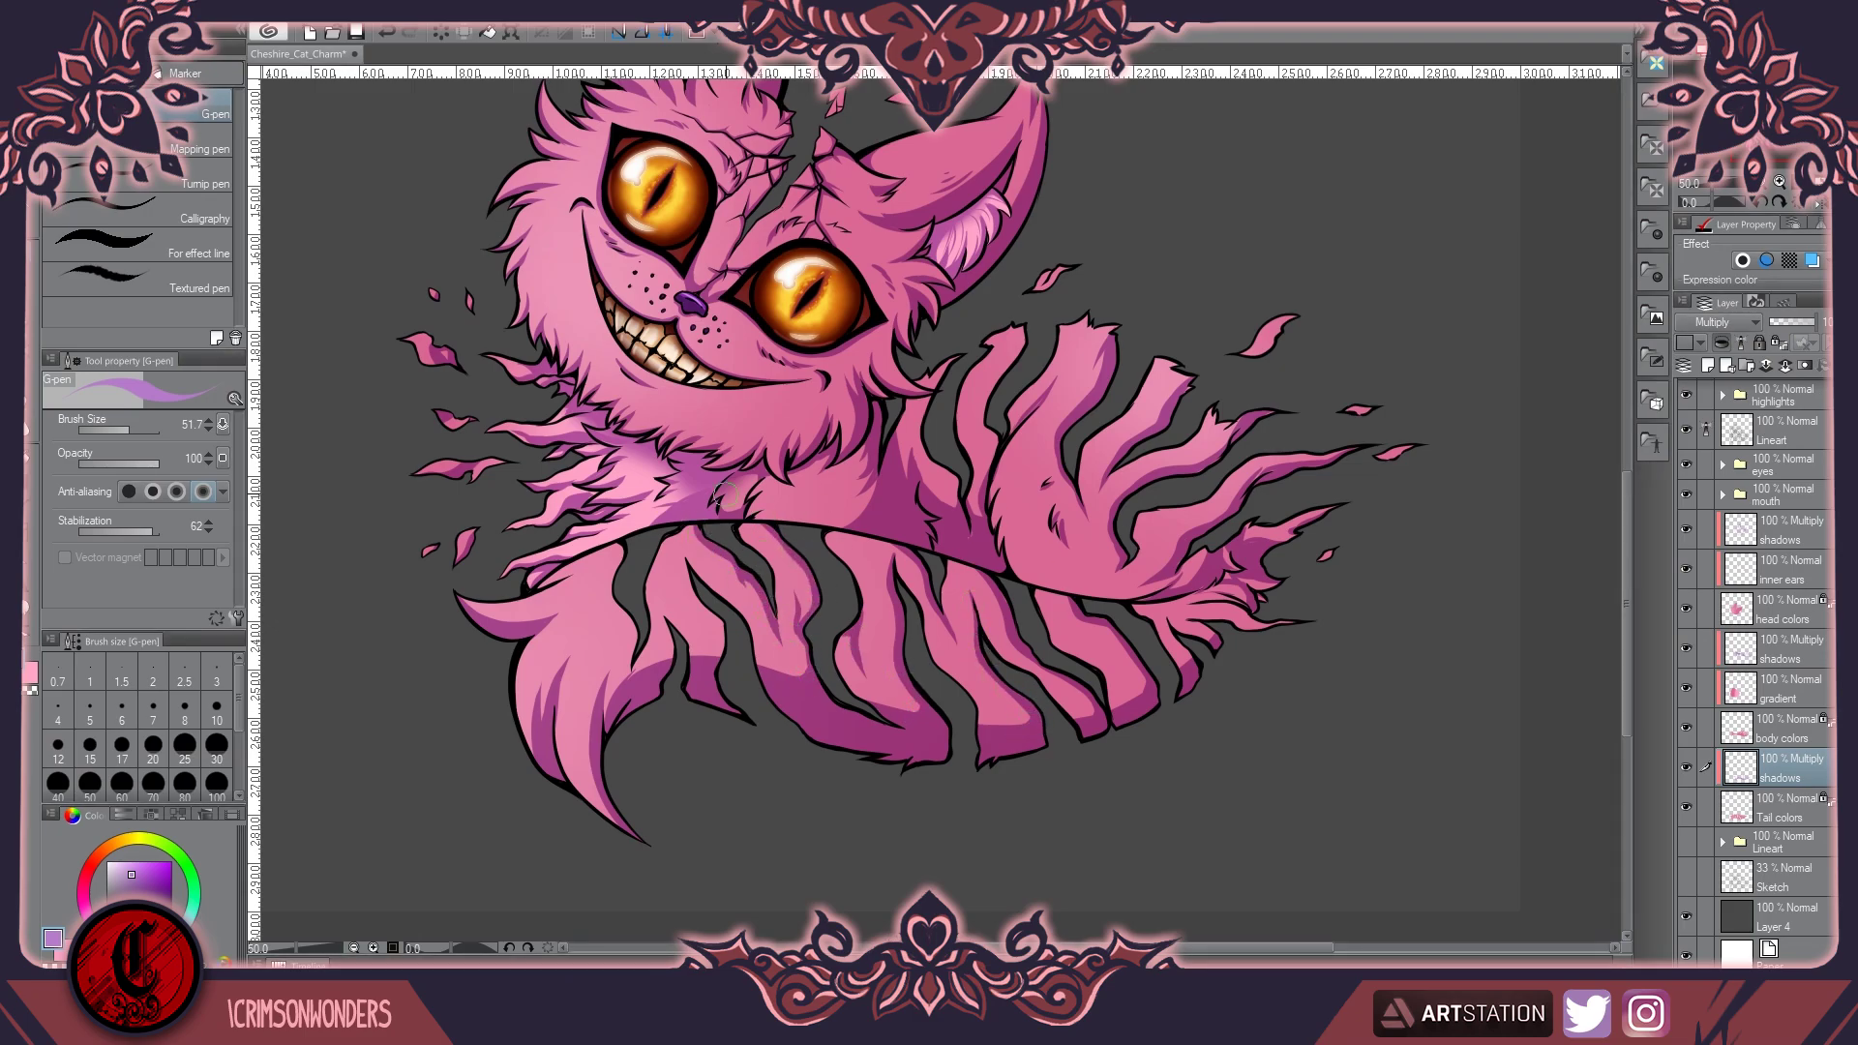
pyautogui.press('e')
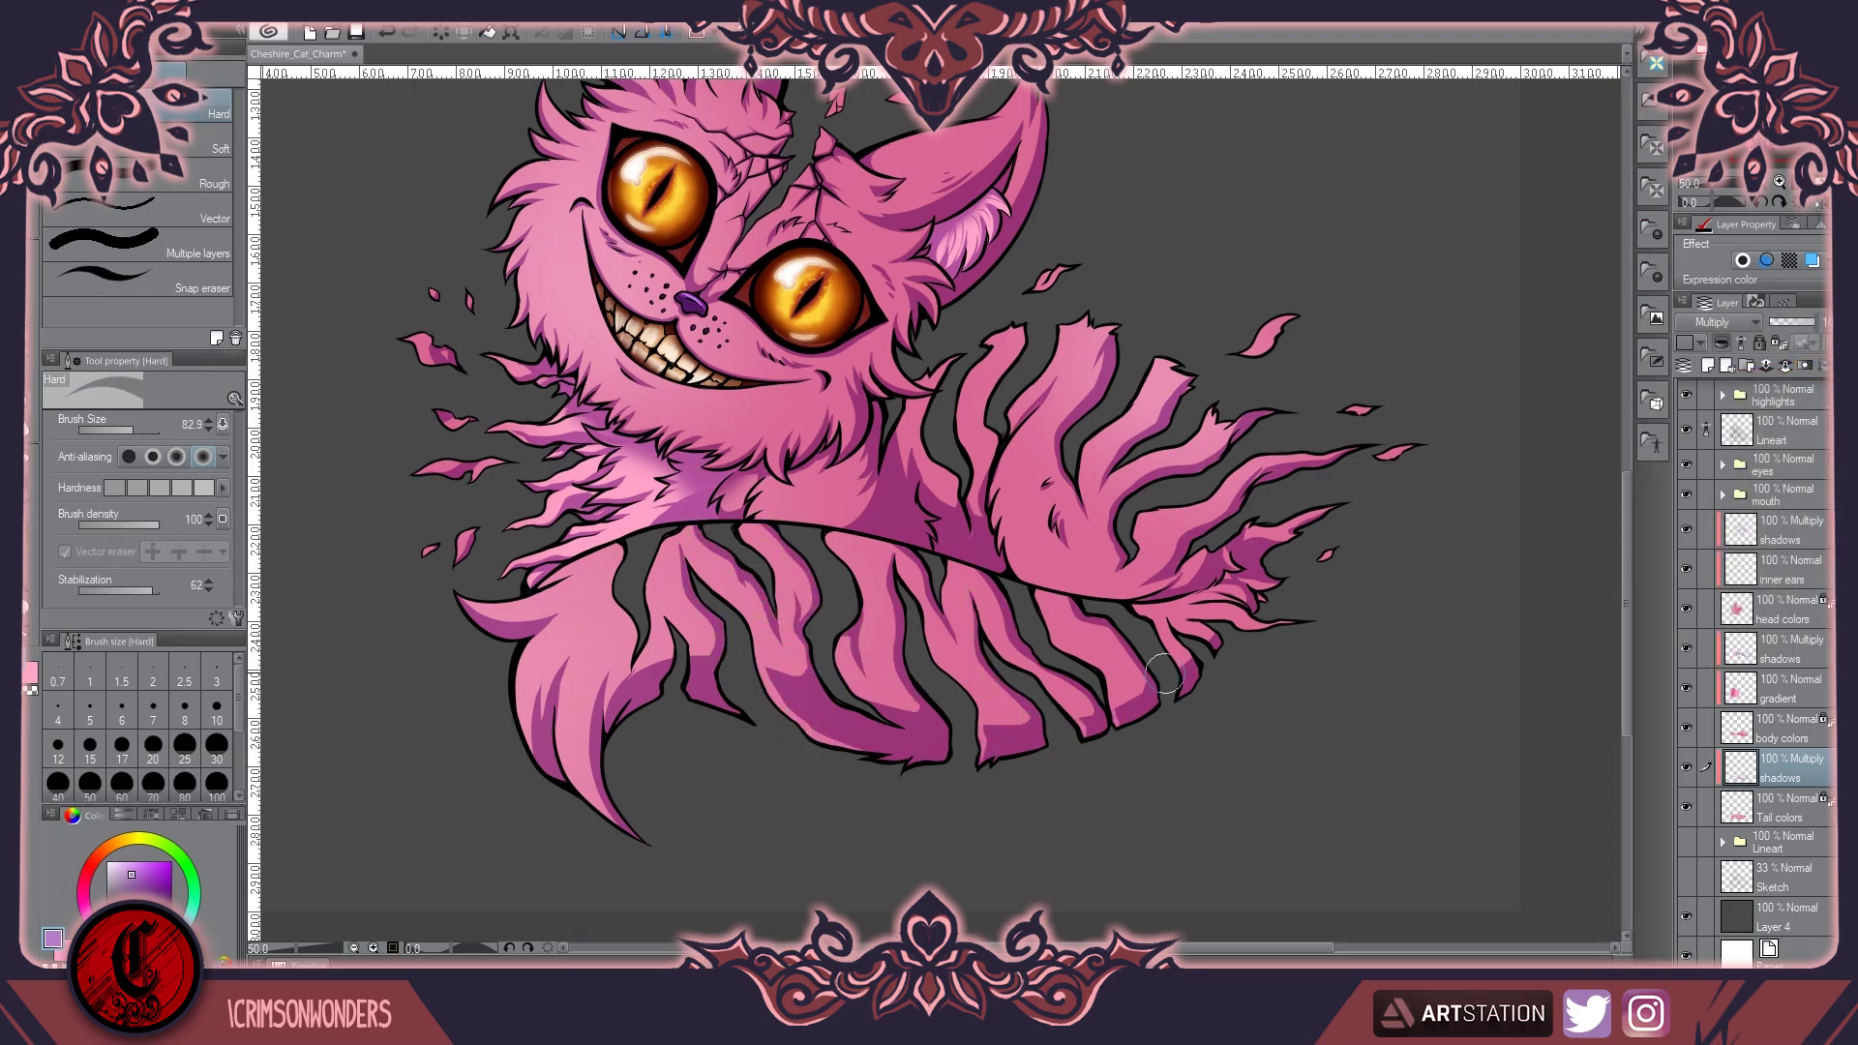
pyautogui.press('p')
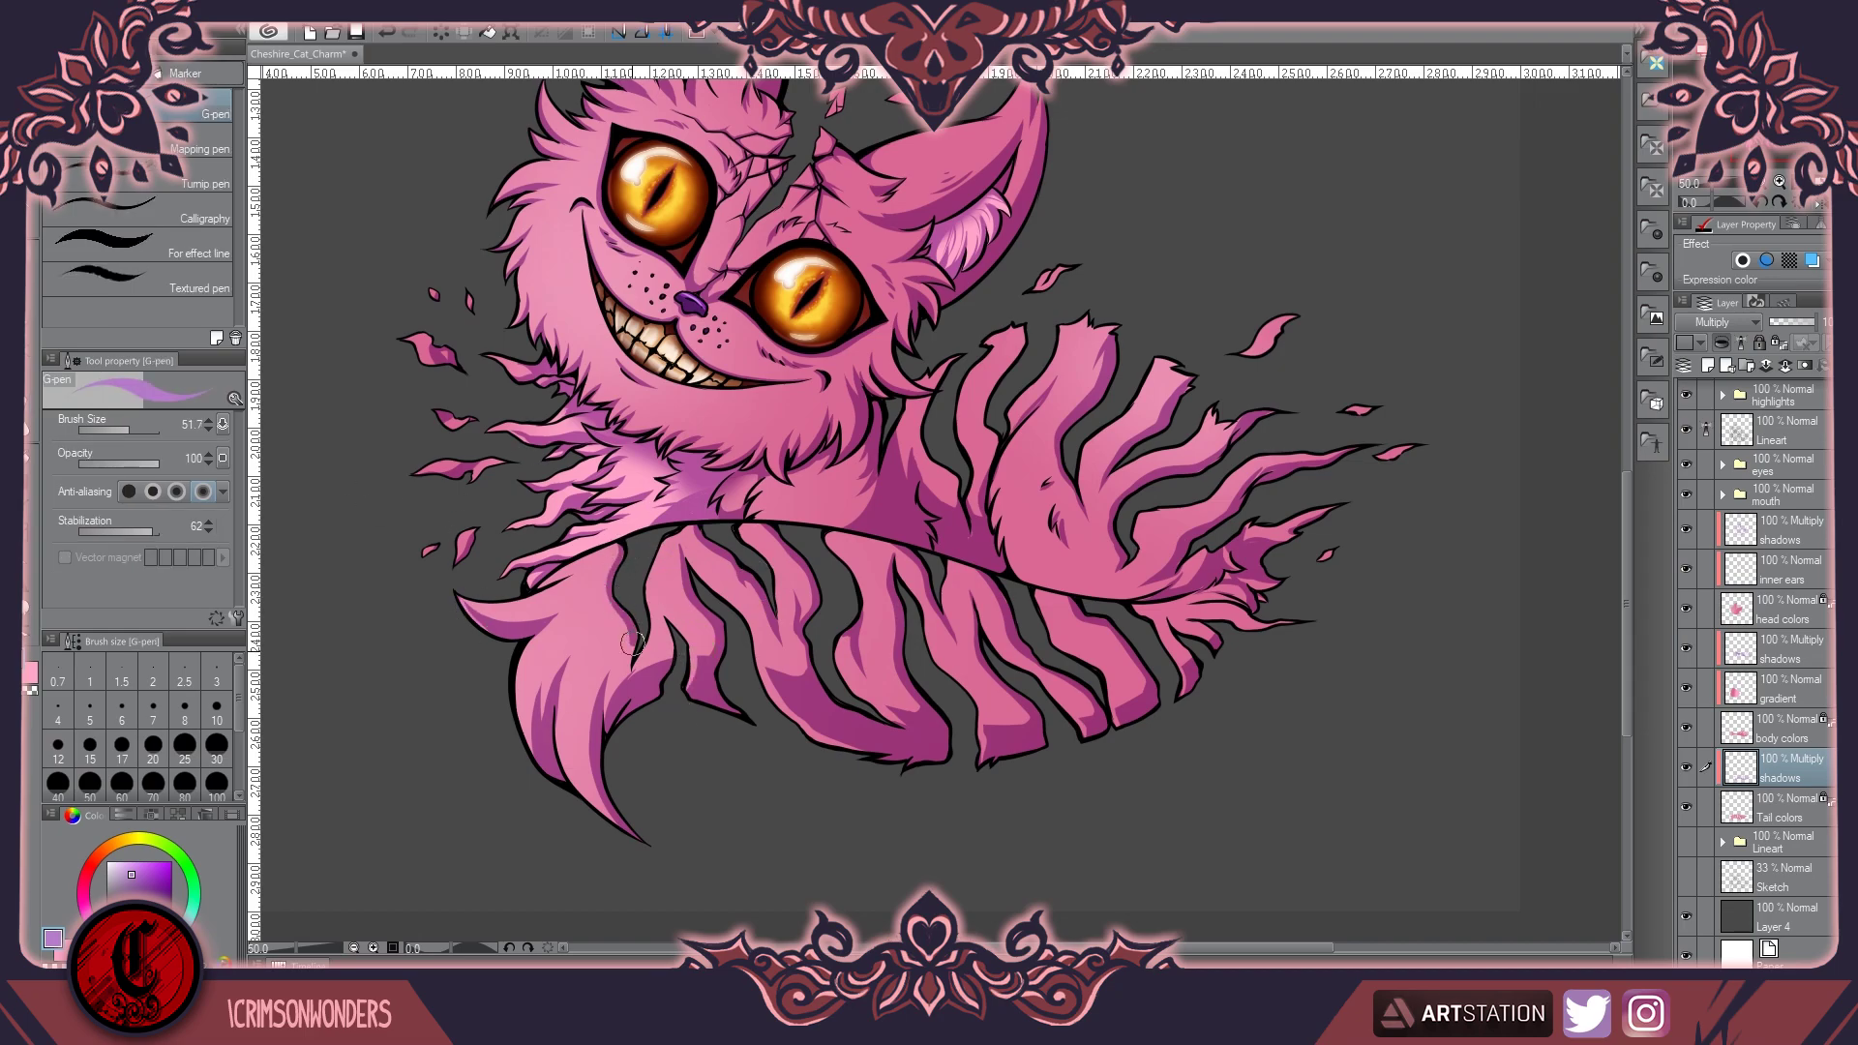
pyautogui.moveTo(818, 583); pyautogui.dragTo(771, 597)
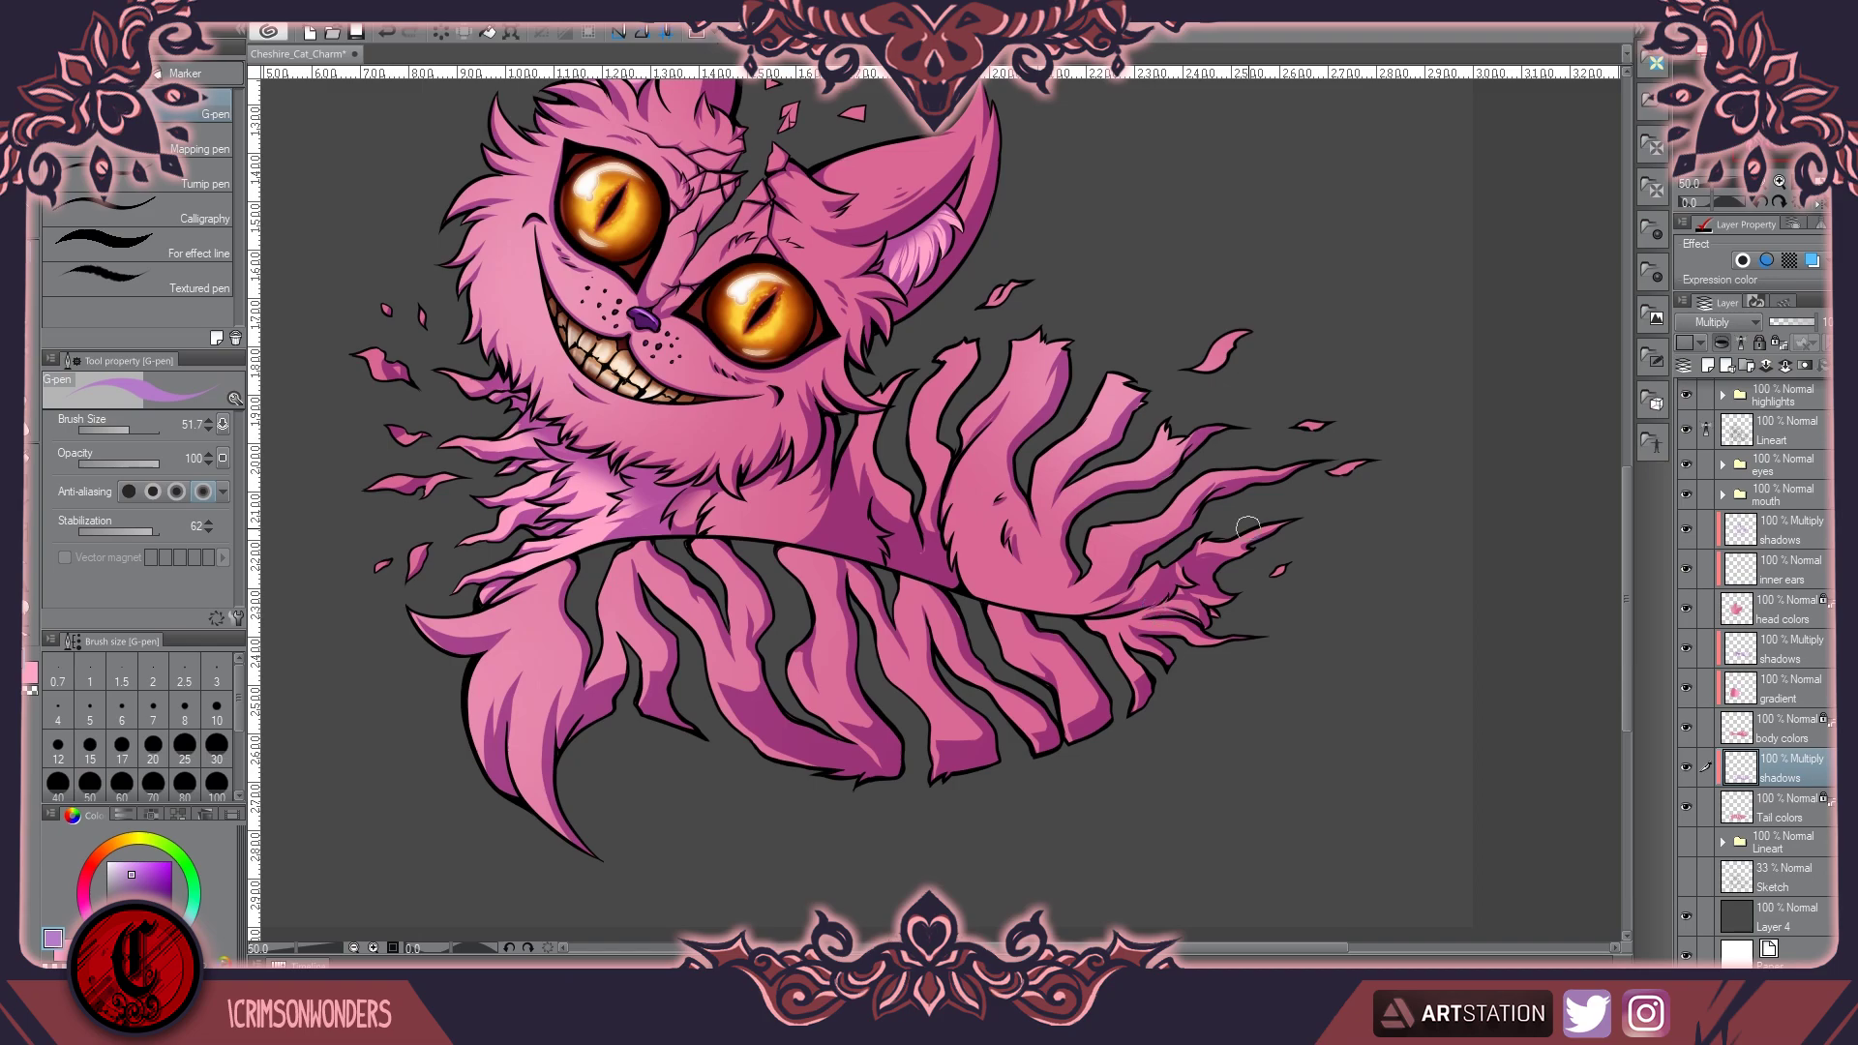
# Add Overlay layers above Tail colors and body colors and deepen the pink there with the soft airbrush at size 1109.2
pyautogui.scroll(-3, 1191, 459)
pyautogui.keyDown('ctrl'); pyautogui.click(1111, 634); pyautogui.keyUp('ctrl')
pyautogui.press('b')
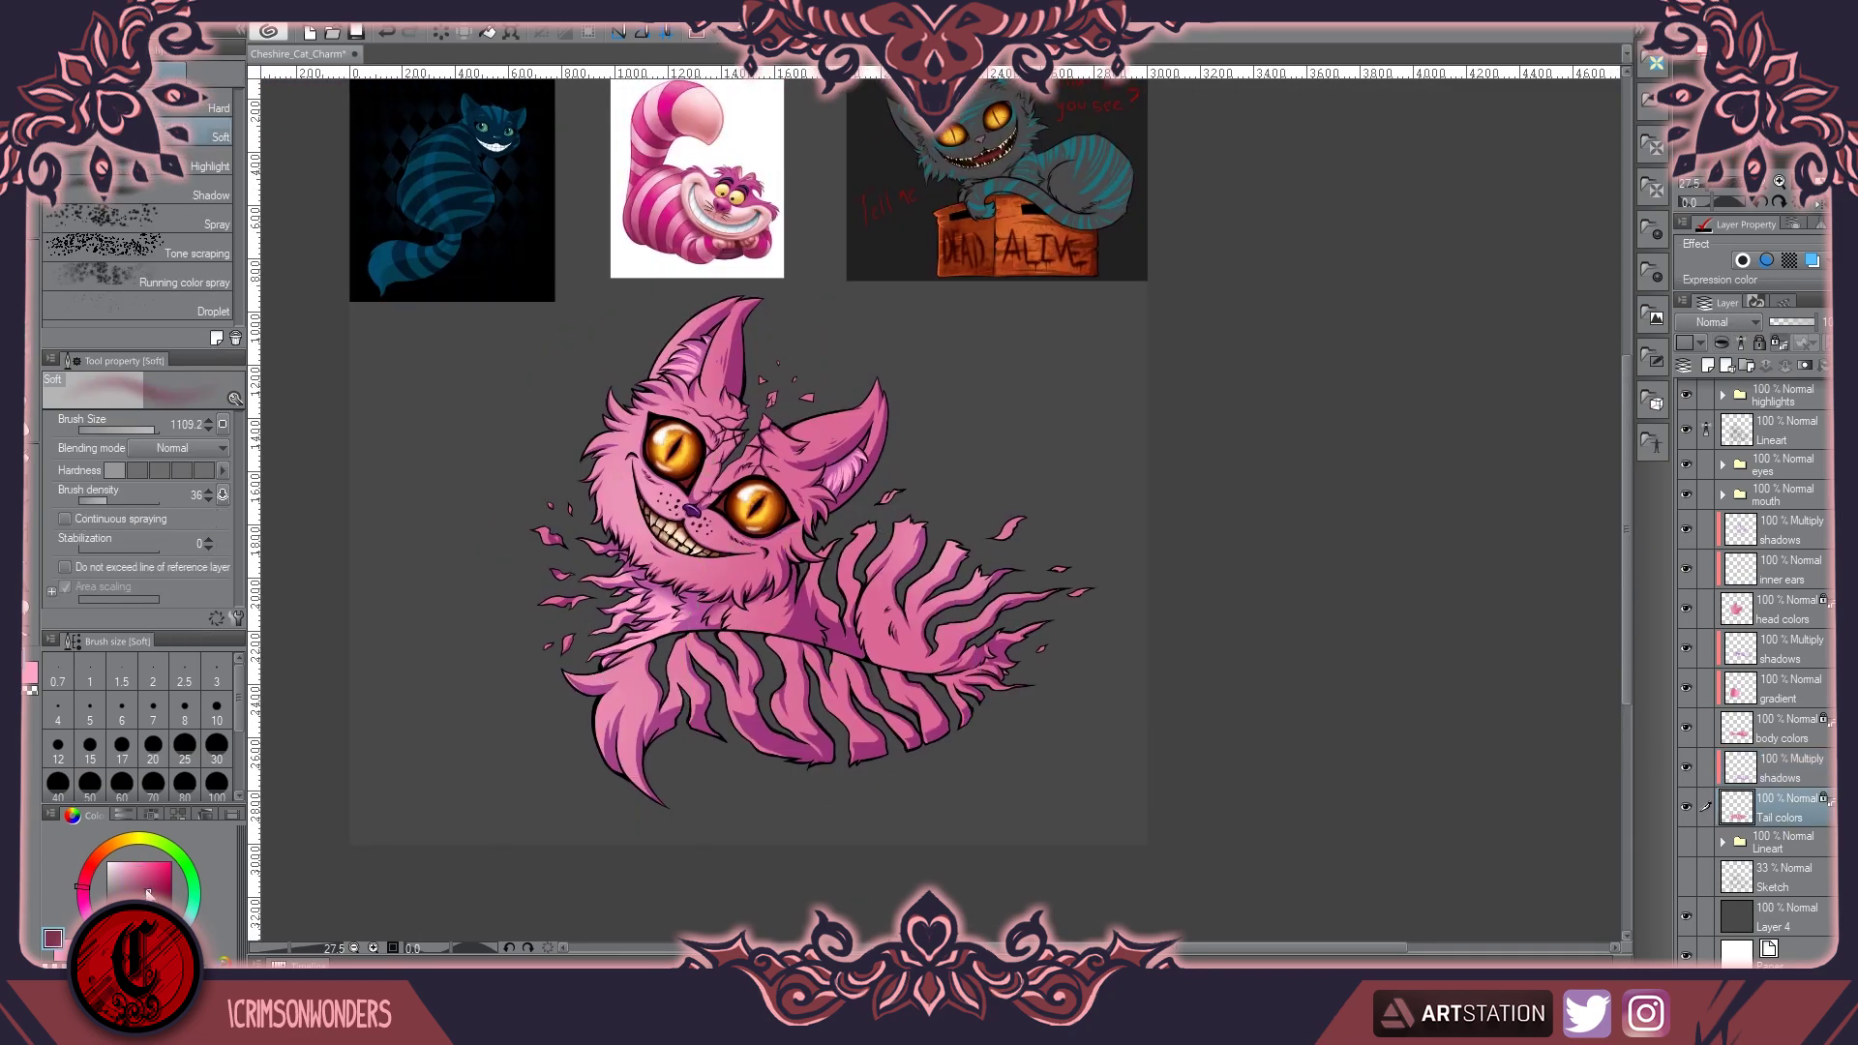
pyautogui.hotkey('ctrl', 'shift', 'n')
pyautogui.keyDown('ctrl'); pyautogui.click(995, 642); pyautogui.keyUp('ctrl')
pyautogui.hotkey('ctrl', 'shift', 'n')
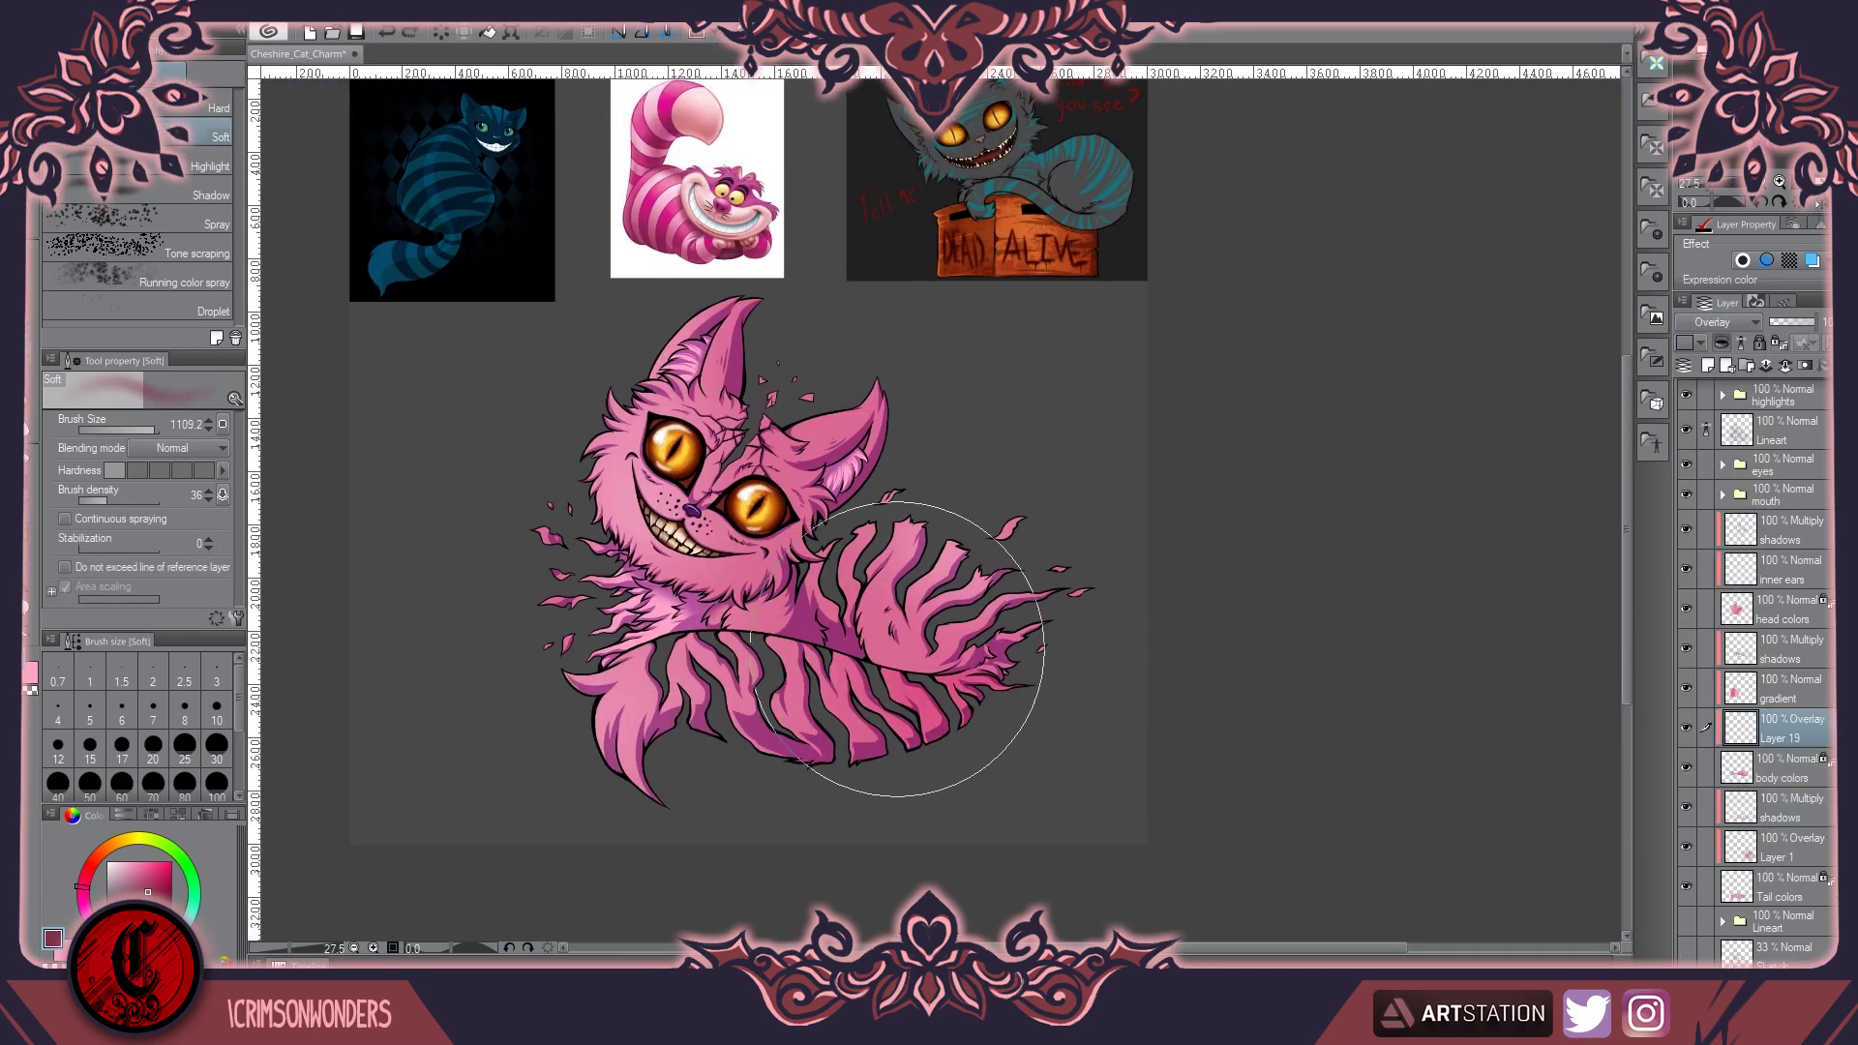
# Add an Overlay layer above head colors and airbrush deeper pink over the head
pyautogui.keyDown('ctrl'); pyautogui.click(714, 508); pyautogui.keyUp('ctrl')
pyautogui.hotkey('ctrl', 'shift', 'n')
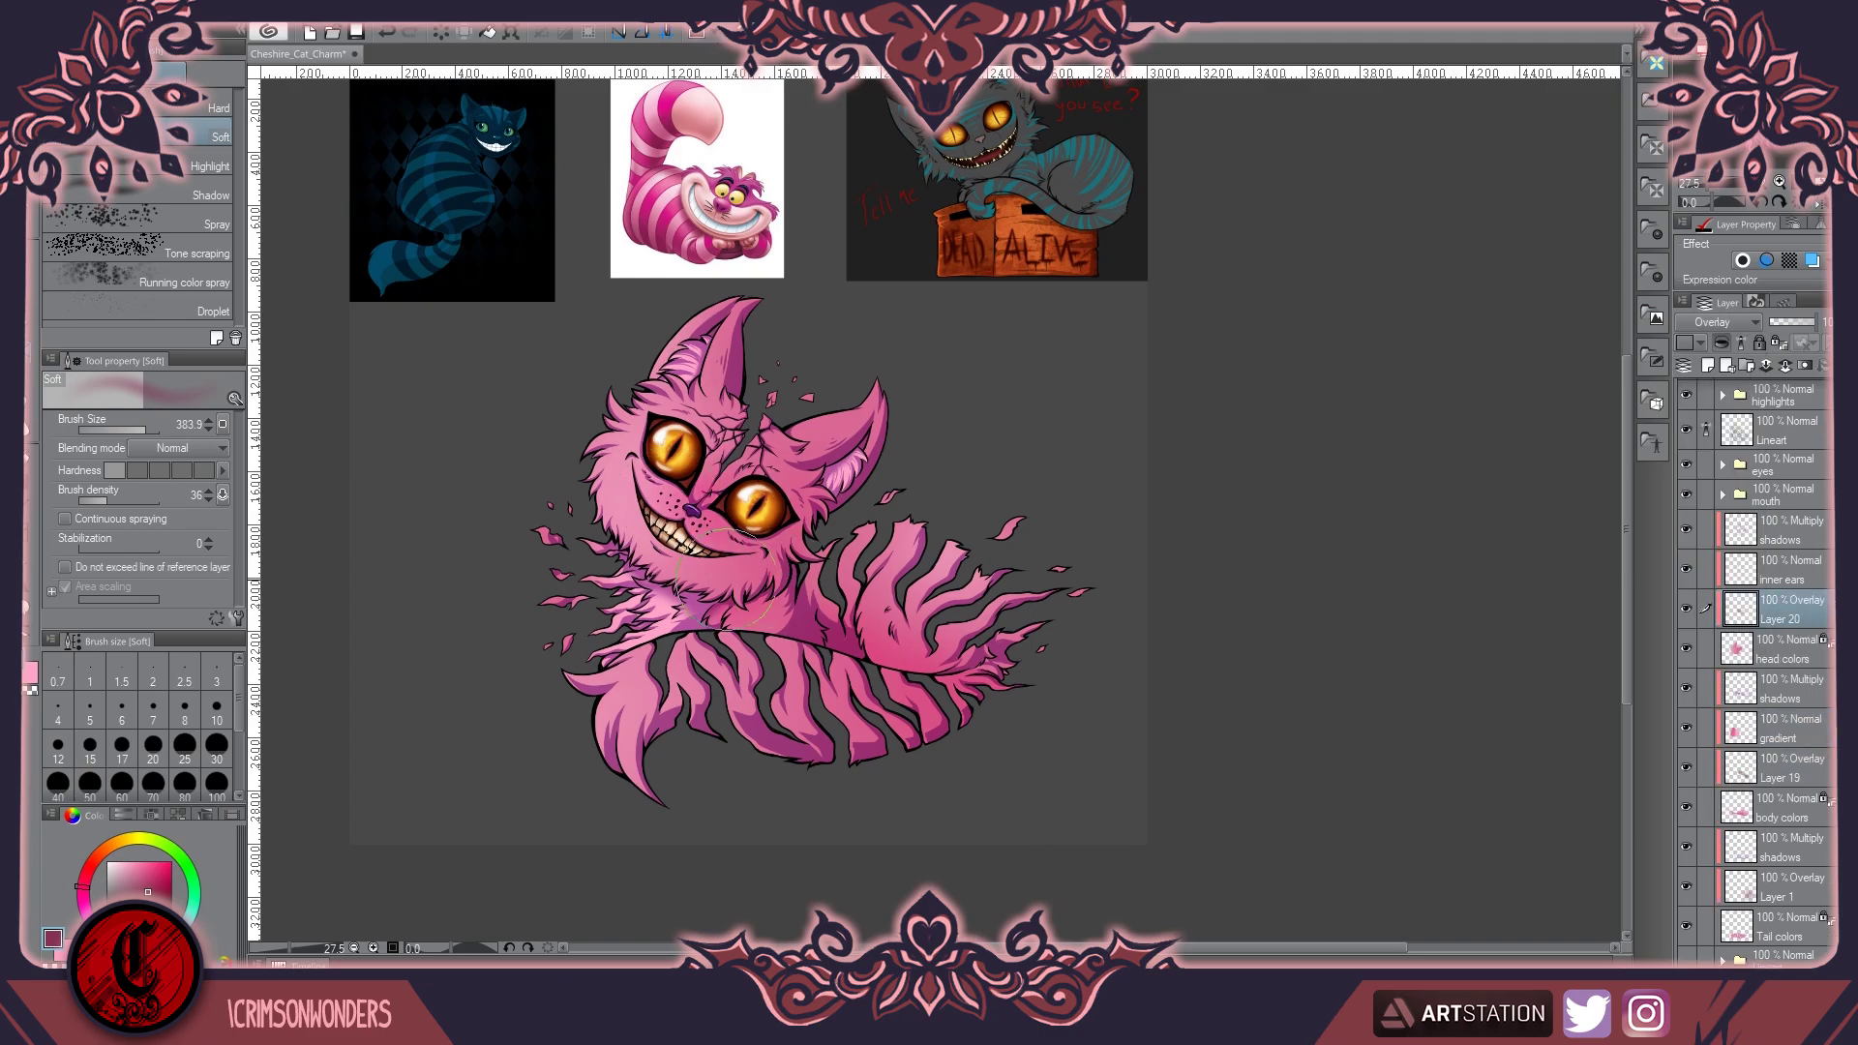
pyautogui.scroll(-2, 755, 436)
pyautogui.press('p')
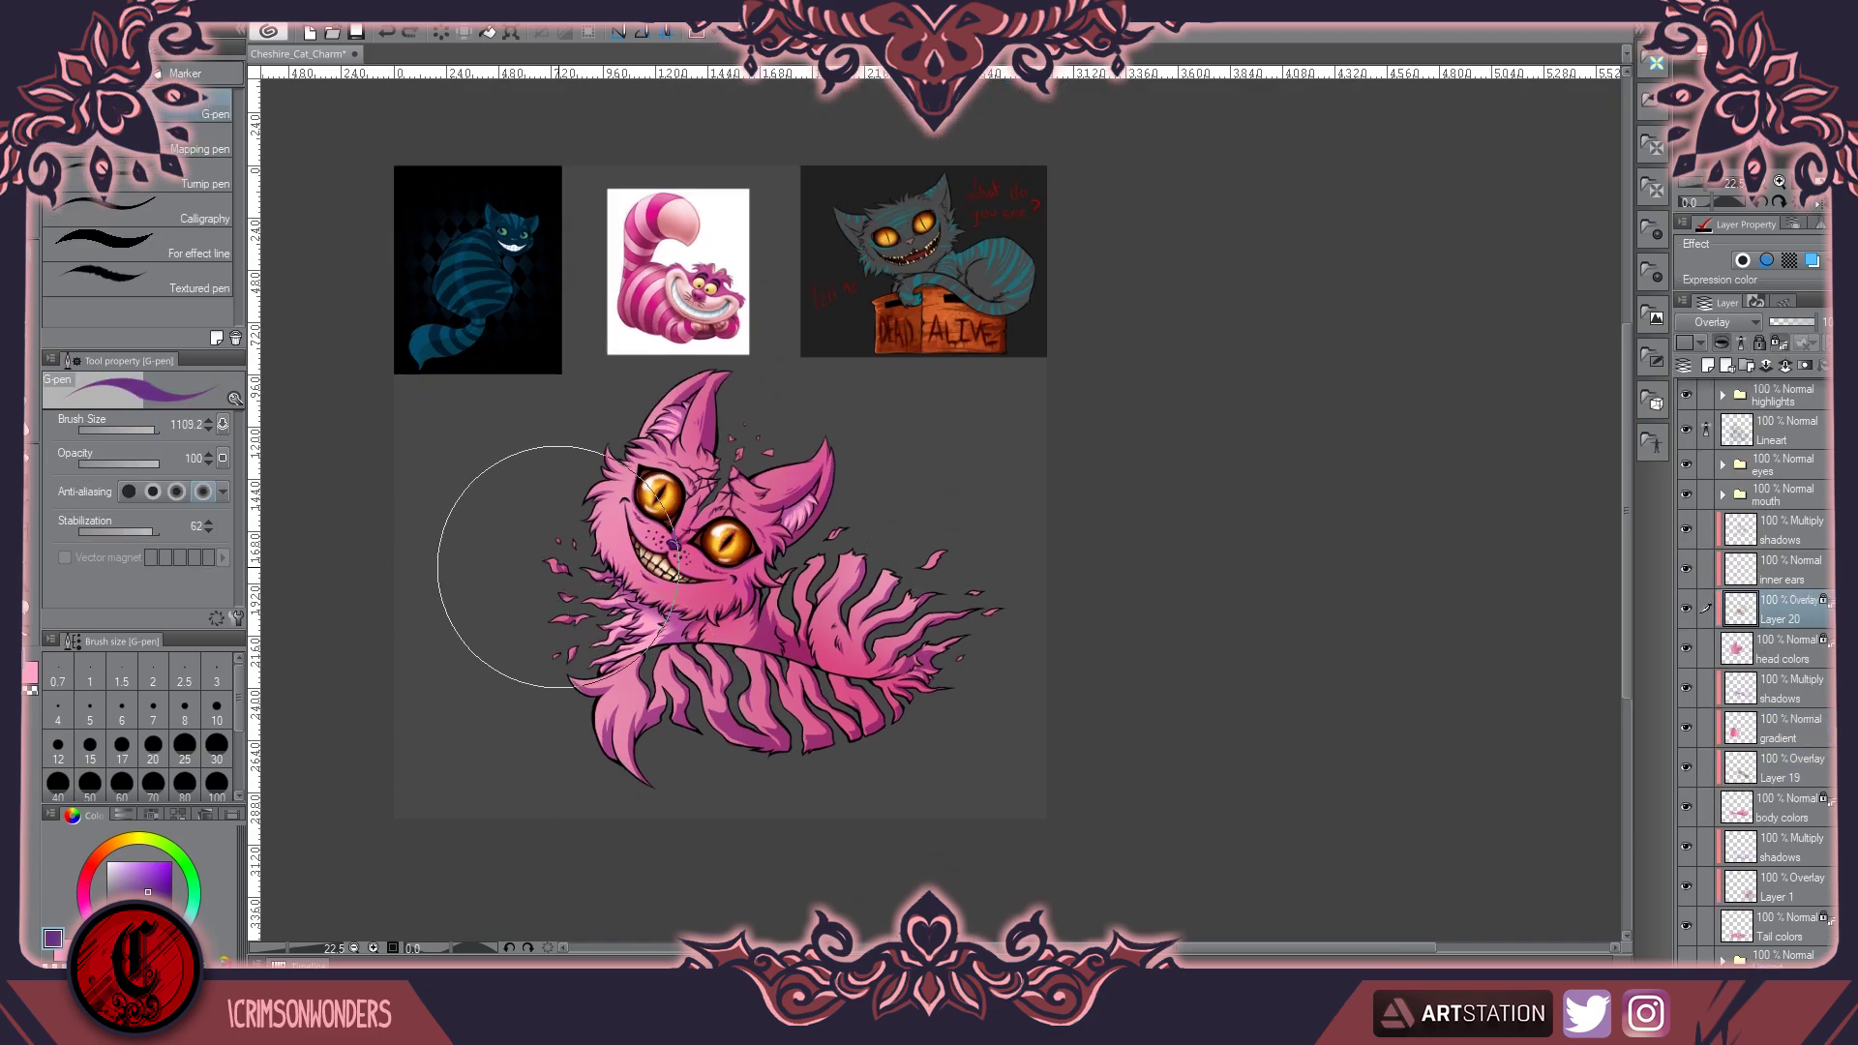
# Sample blue from the dark reference cat and group the cat's colour and shading layers in a folder named body
pyautogui.scroll(2, 557, 568)
pyautogui.scroll(-2, 556, 568)
pyautogui.keyDown('alt'); pyautogui.click(474, 290); pyautogui.keyUp('alt')
pyautogui.hotkey('ctrl', 'shift', 'n')
pyautogui.scroll(1, 735, 484)
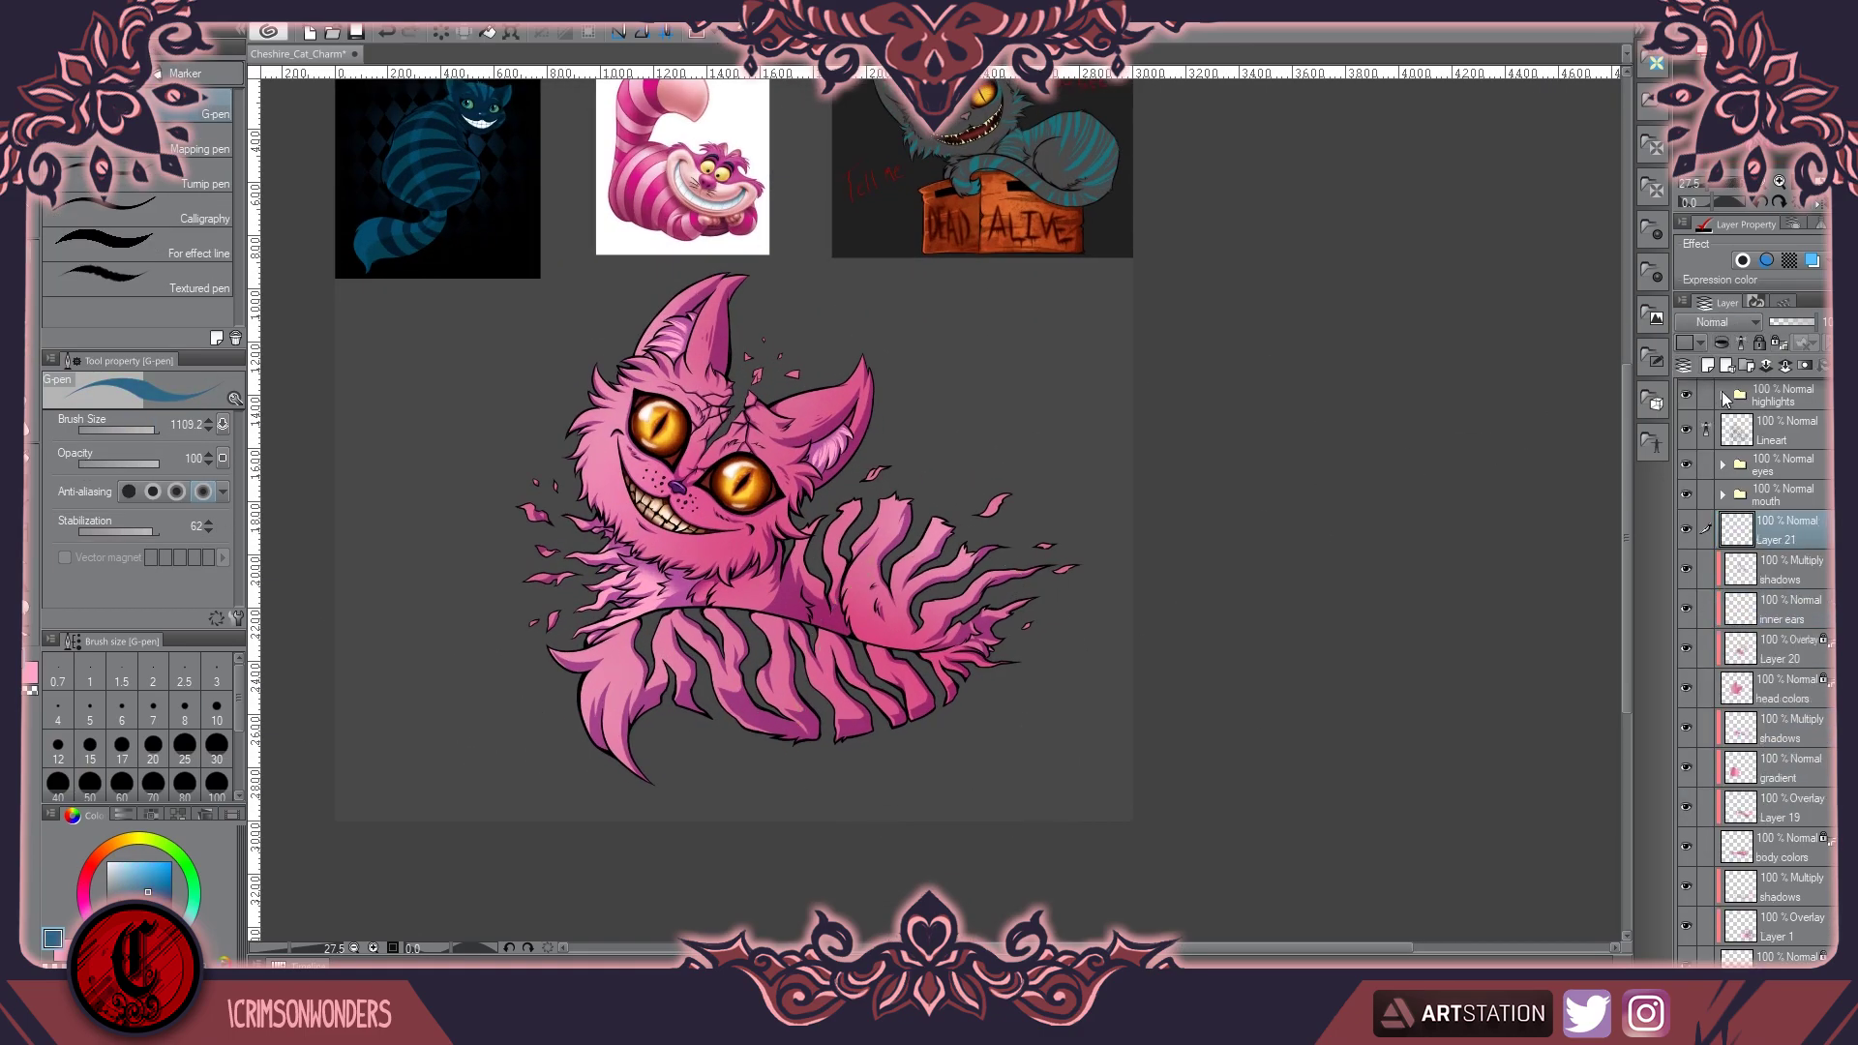
pyautogui.hotkey('ctrl', 'z')
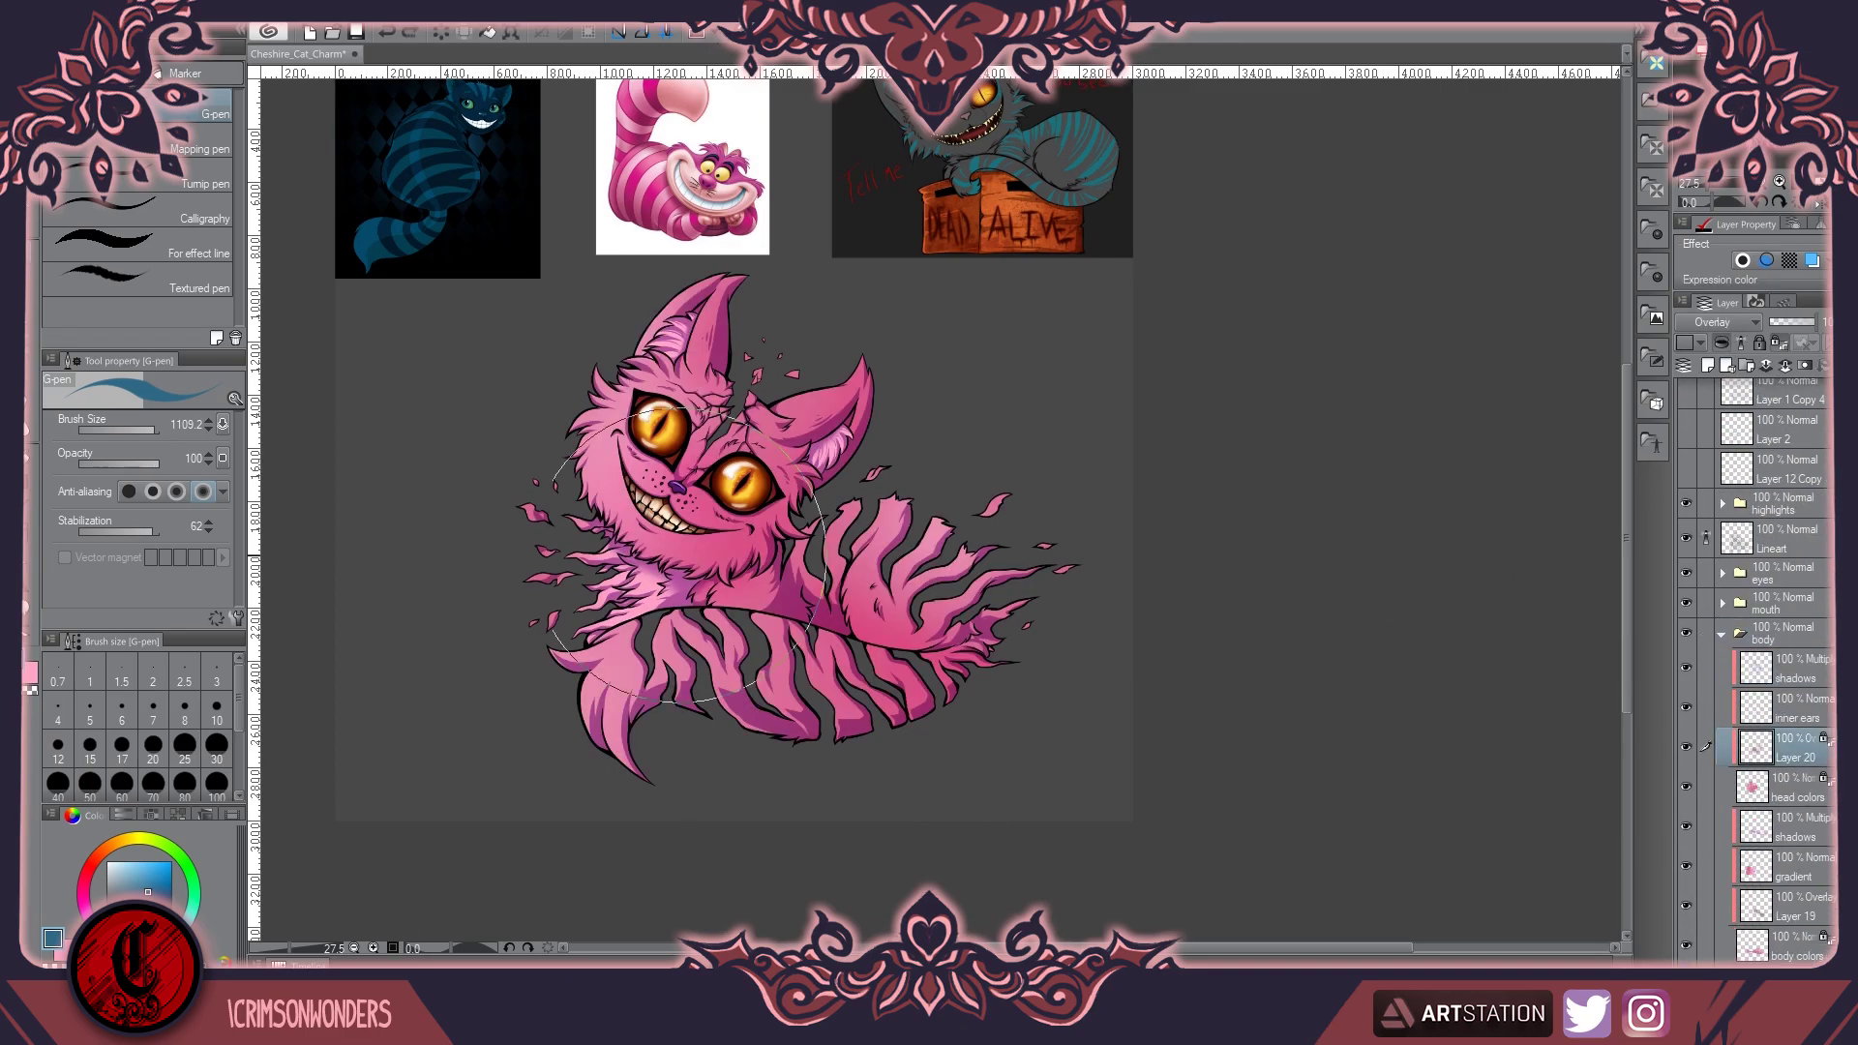
# Sample pink from the cat's head and touch up the head colours with the soft airbrush at size 383.9
pyautogui.keyDown('alt'); pyautogui.click(639, 465); pyautogui.keyUp('alt')
pyautogui.press('b')
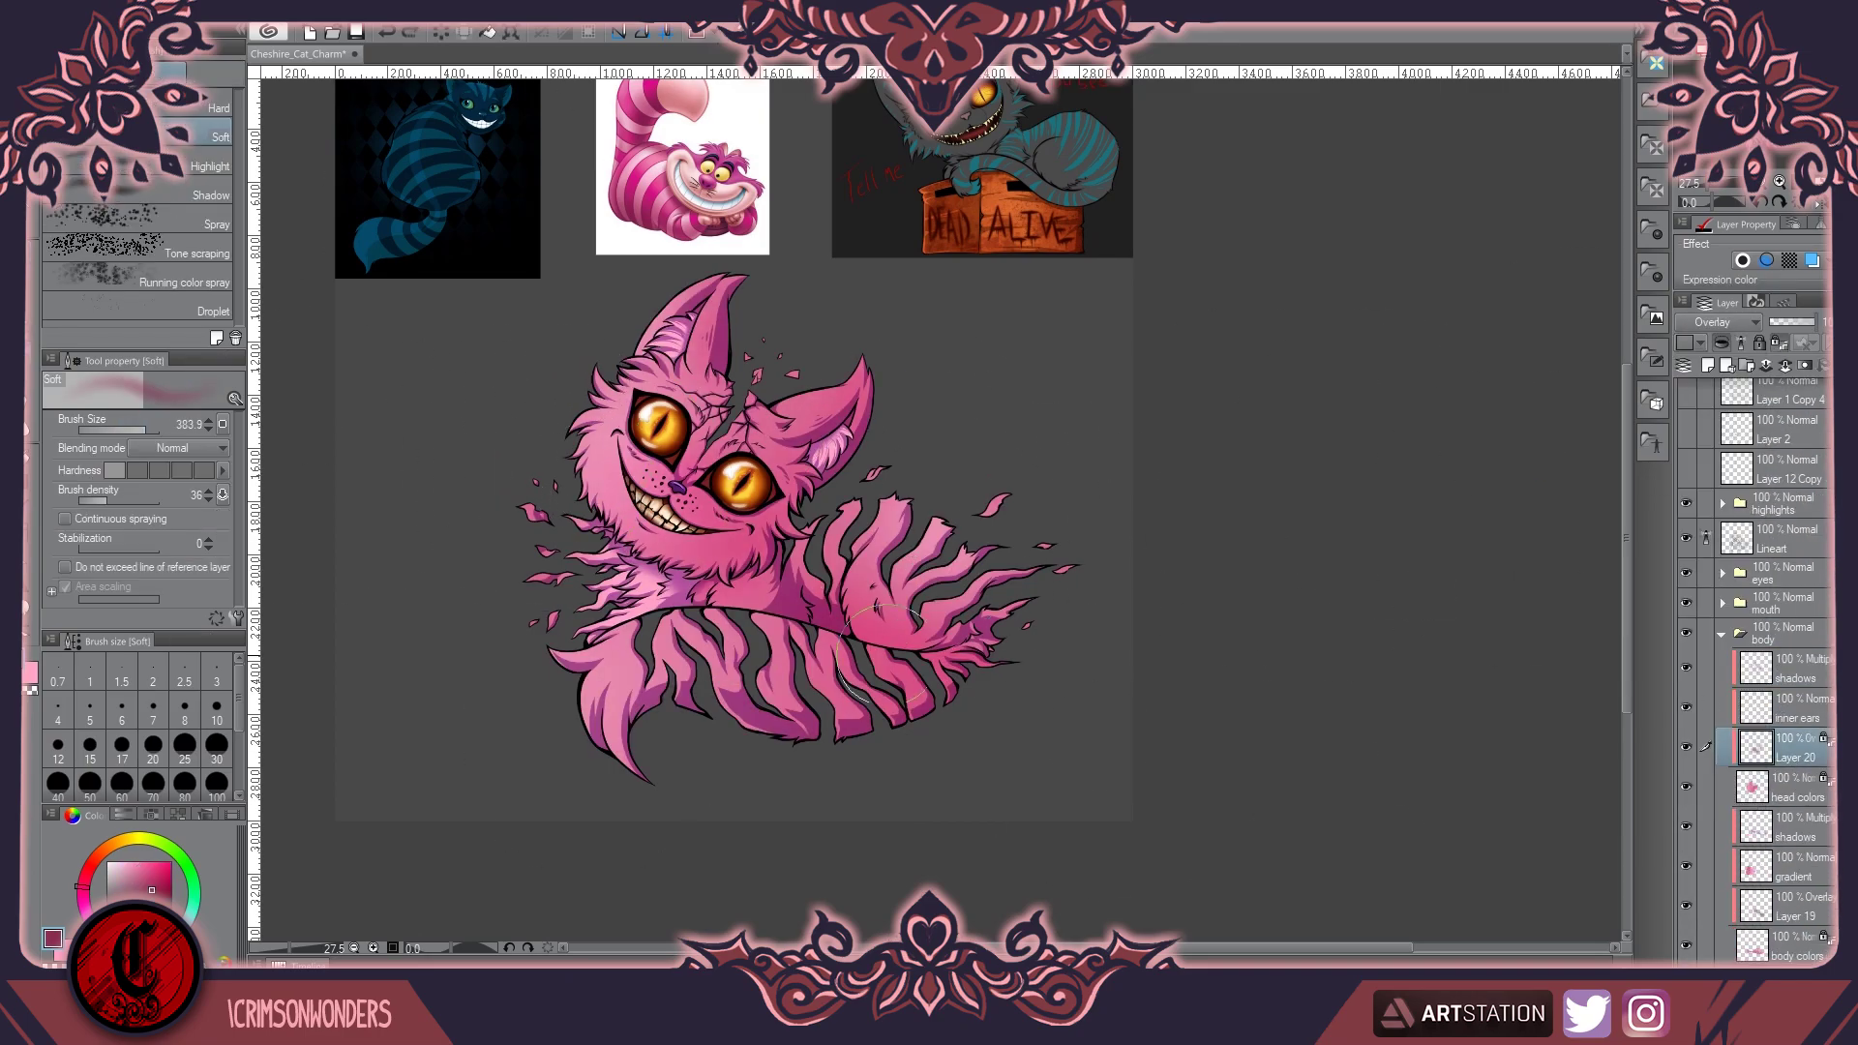
pyautogui.keyDown('ctrl'); pyautogui.keyDown('shift'); pyautogui.click(634, 513); pyautogui.keyUp('shift'); pyautogui.keyUp('ctrl')
pyautogui.moveTo(581, 504); pyautogui.dragTo(600, 469)
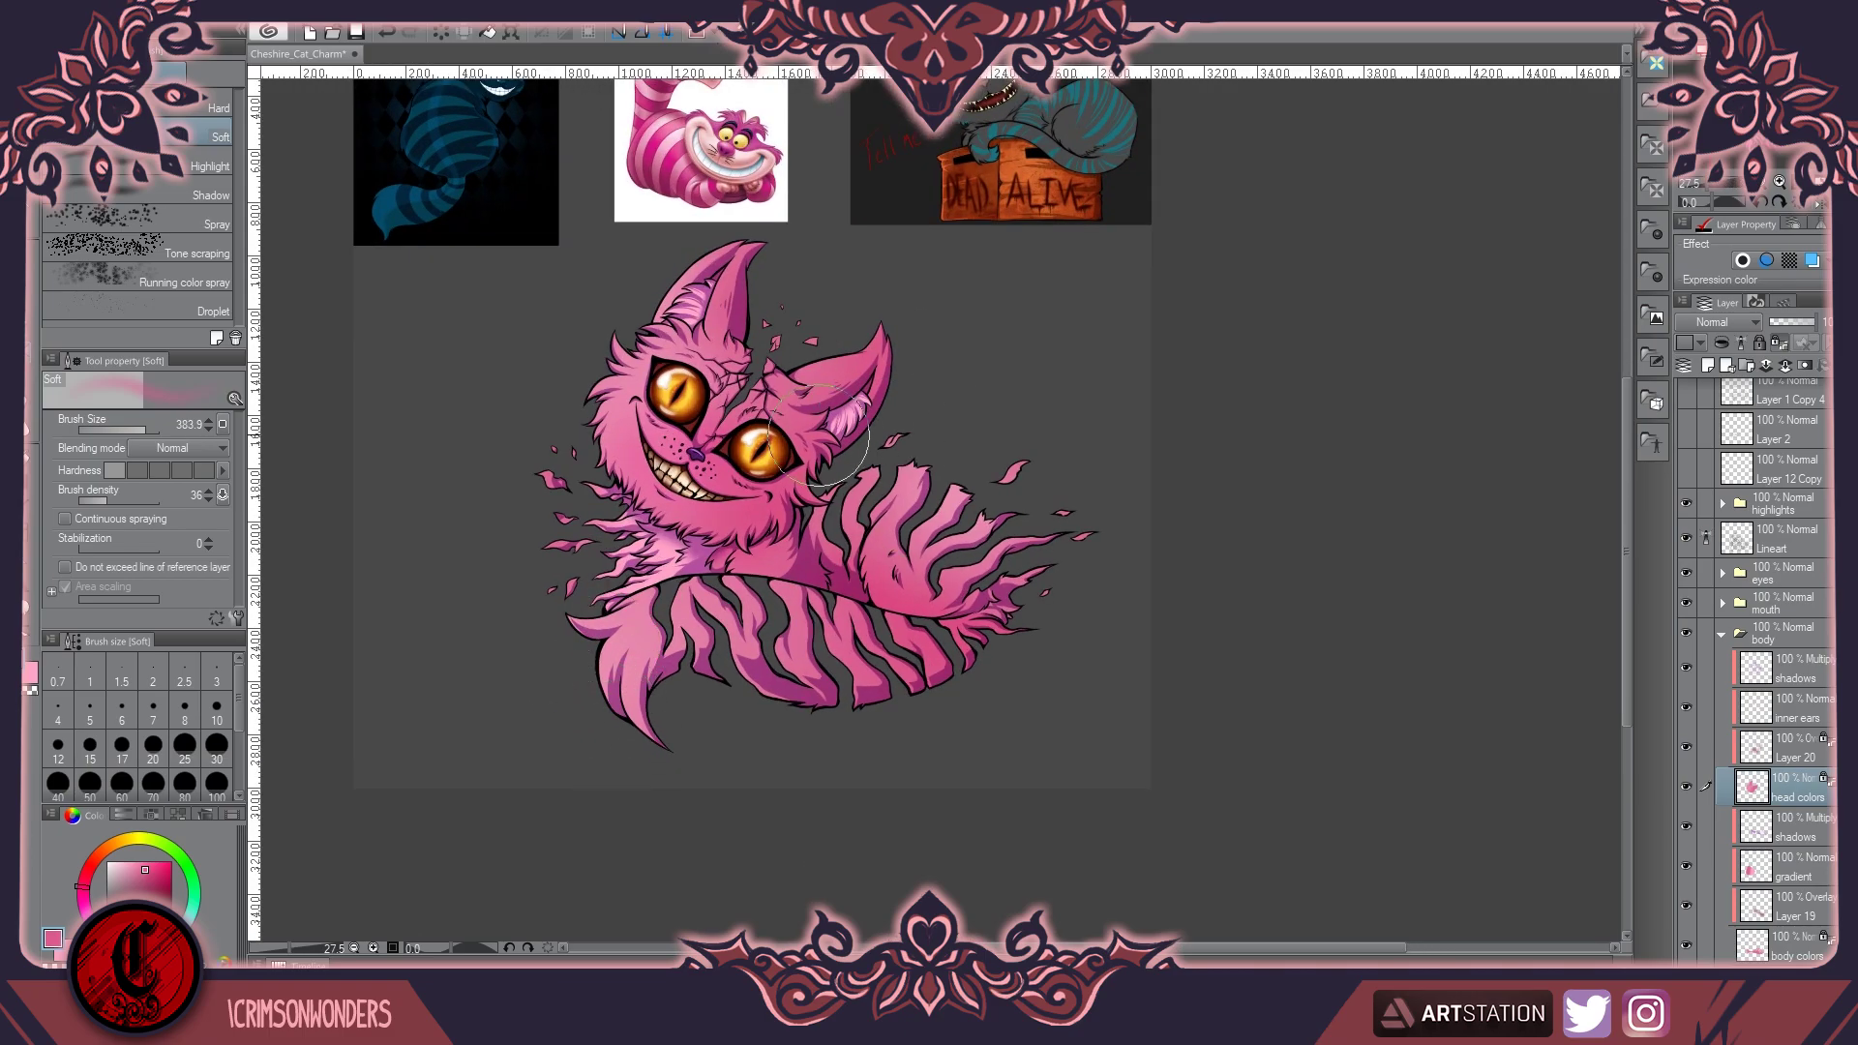
# Refine the purple head shadows on the Multiply shadows layer with the pen and the hard eraser at size 82.9
pyautogui.scroll(-2, 1771, 581)
pyautogui.click(1791, 604)
pyautogui.press('p')
pyautogui.scroll(3, 724, 265)
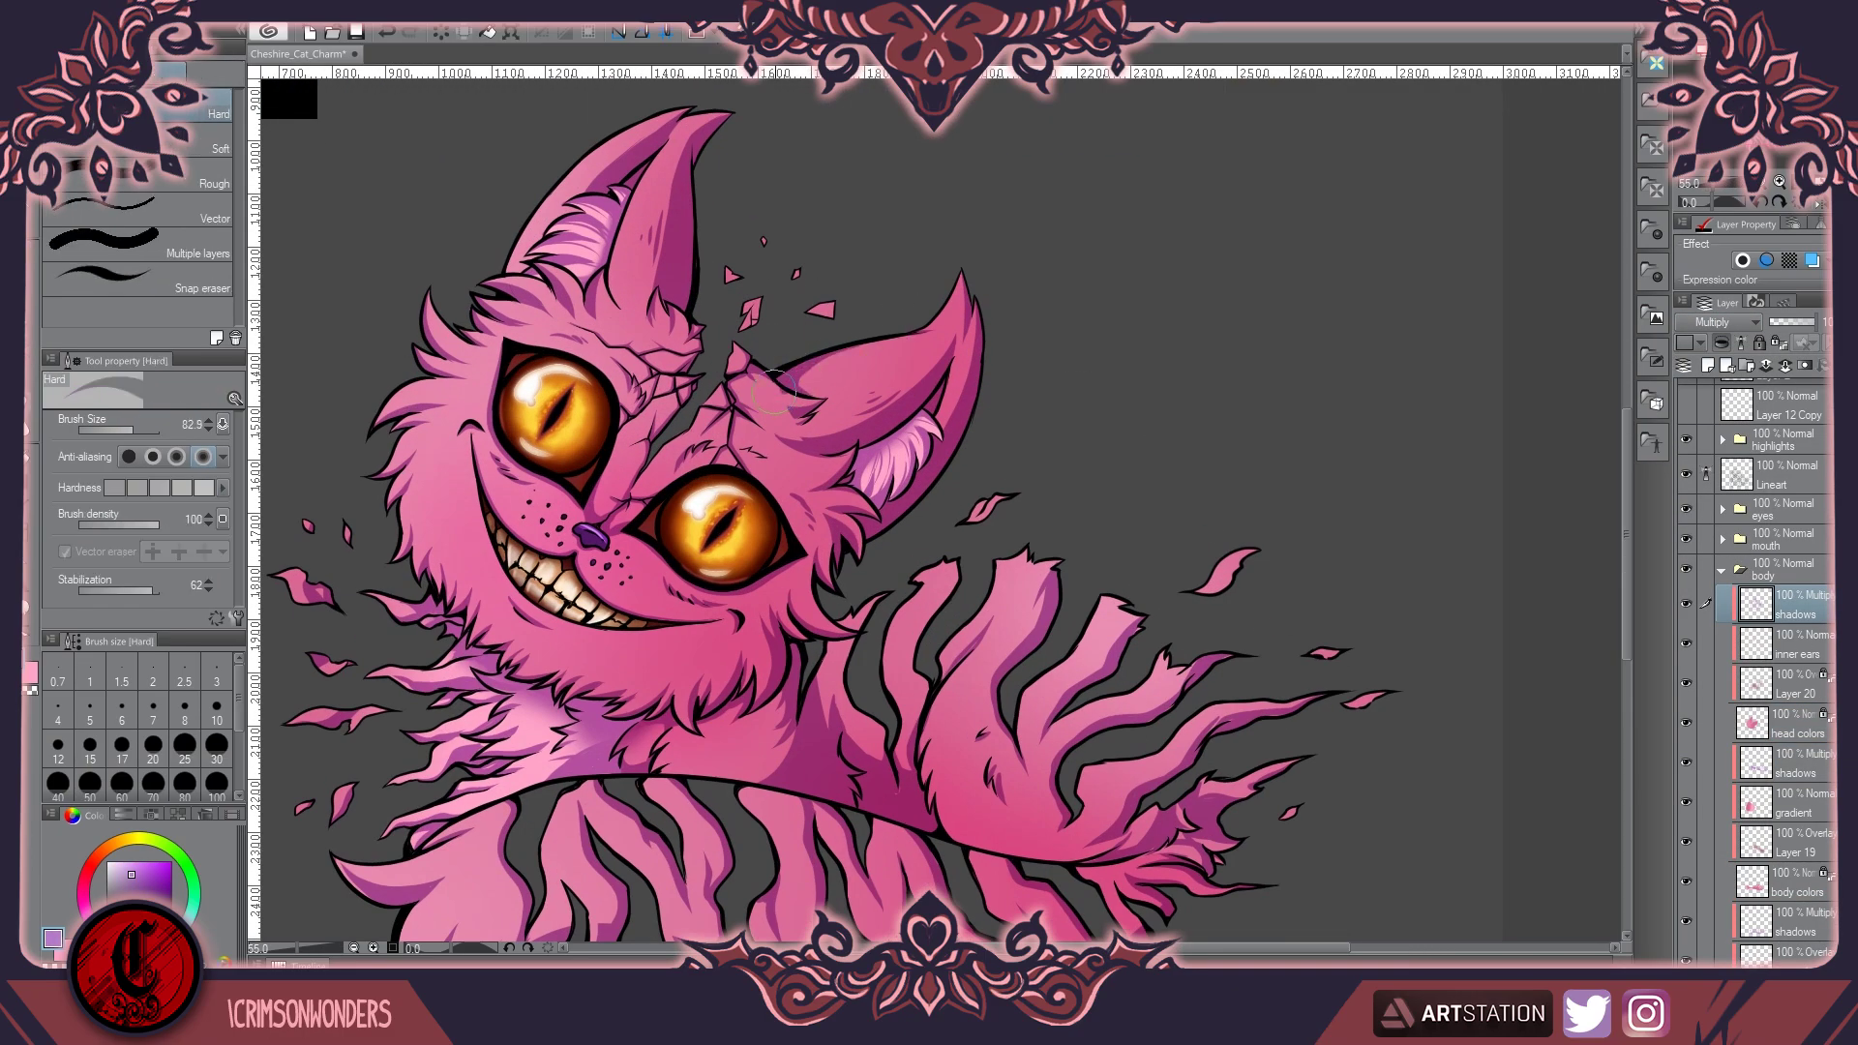
pyautogui.scroll(-2, 724, 265)
pyautogui.click(1728, 322)
pyautogui.click(1732, 344)
pyautogui.press('e')
pyautogui.scroll(-2, 810, 335)
pyautogui.scroll(2, 720, 429)
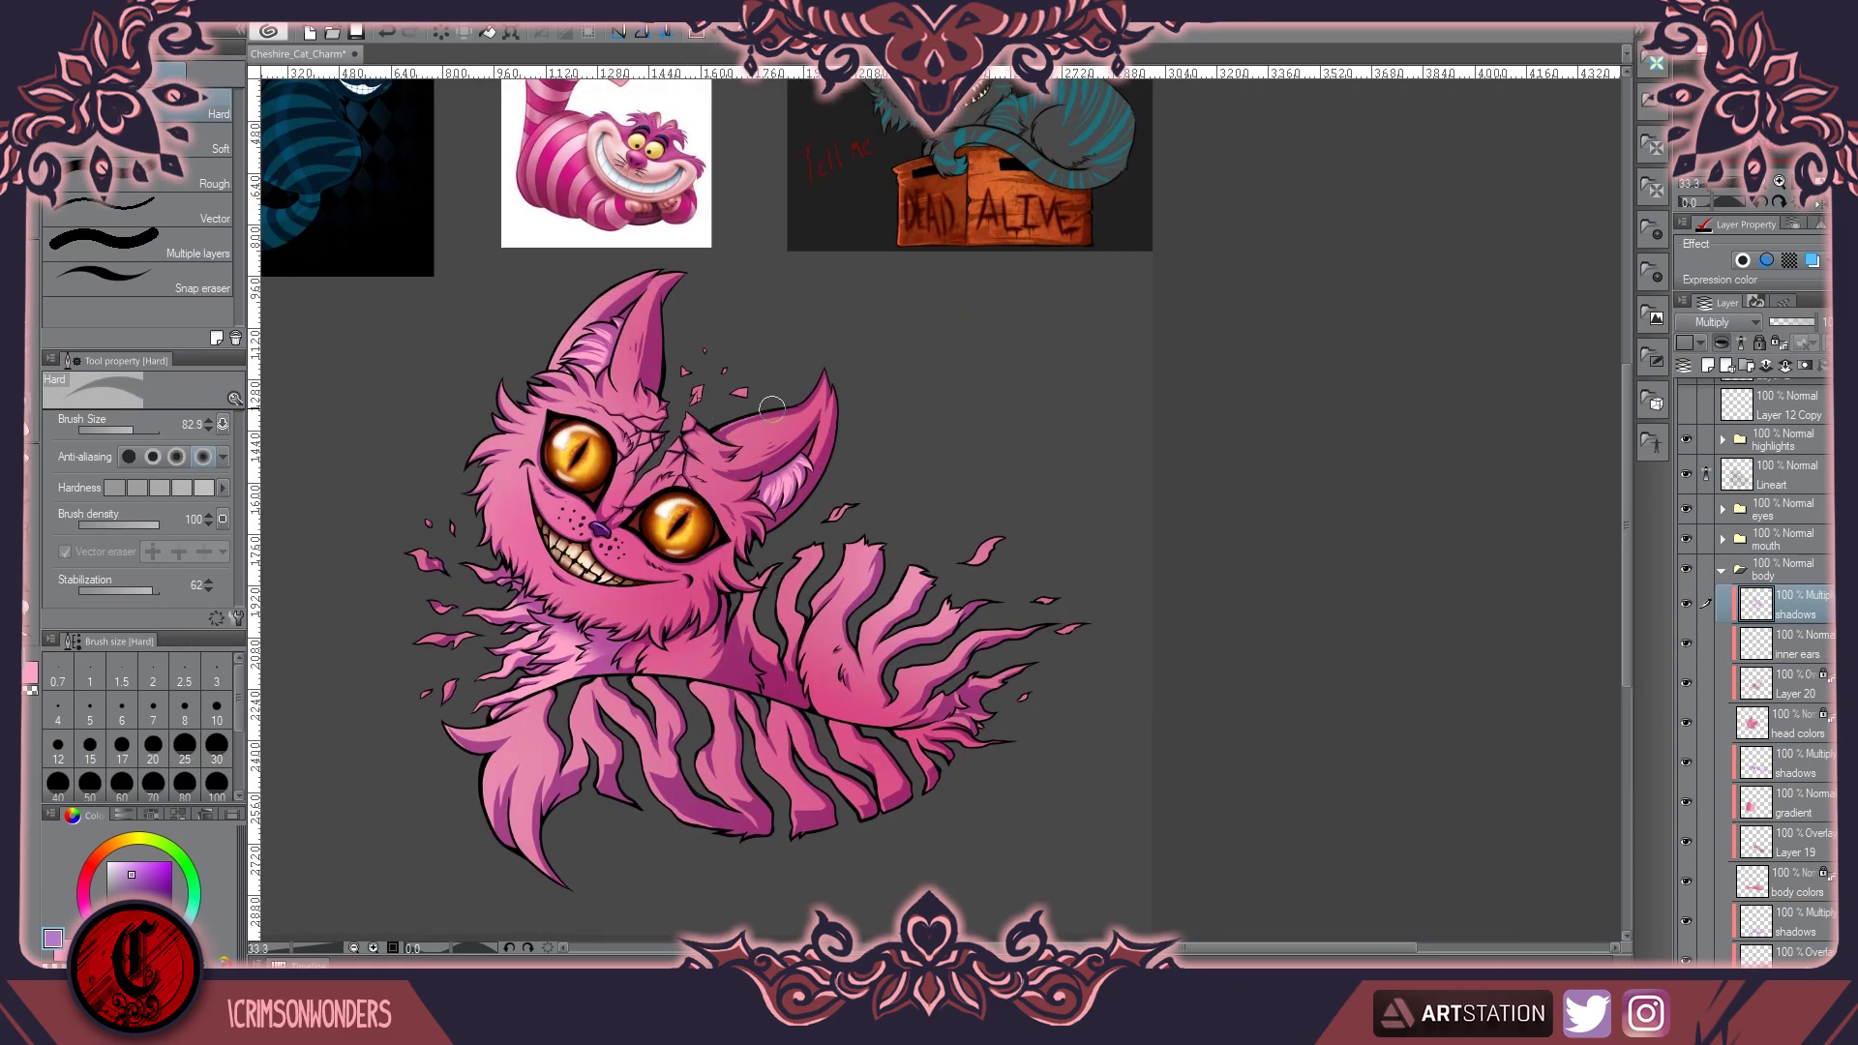
pyautogui.scroll(-2, 828, 277)
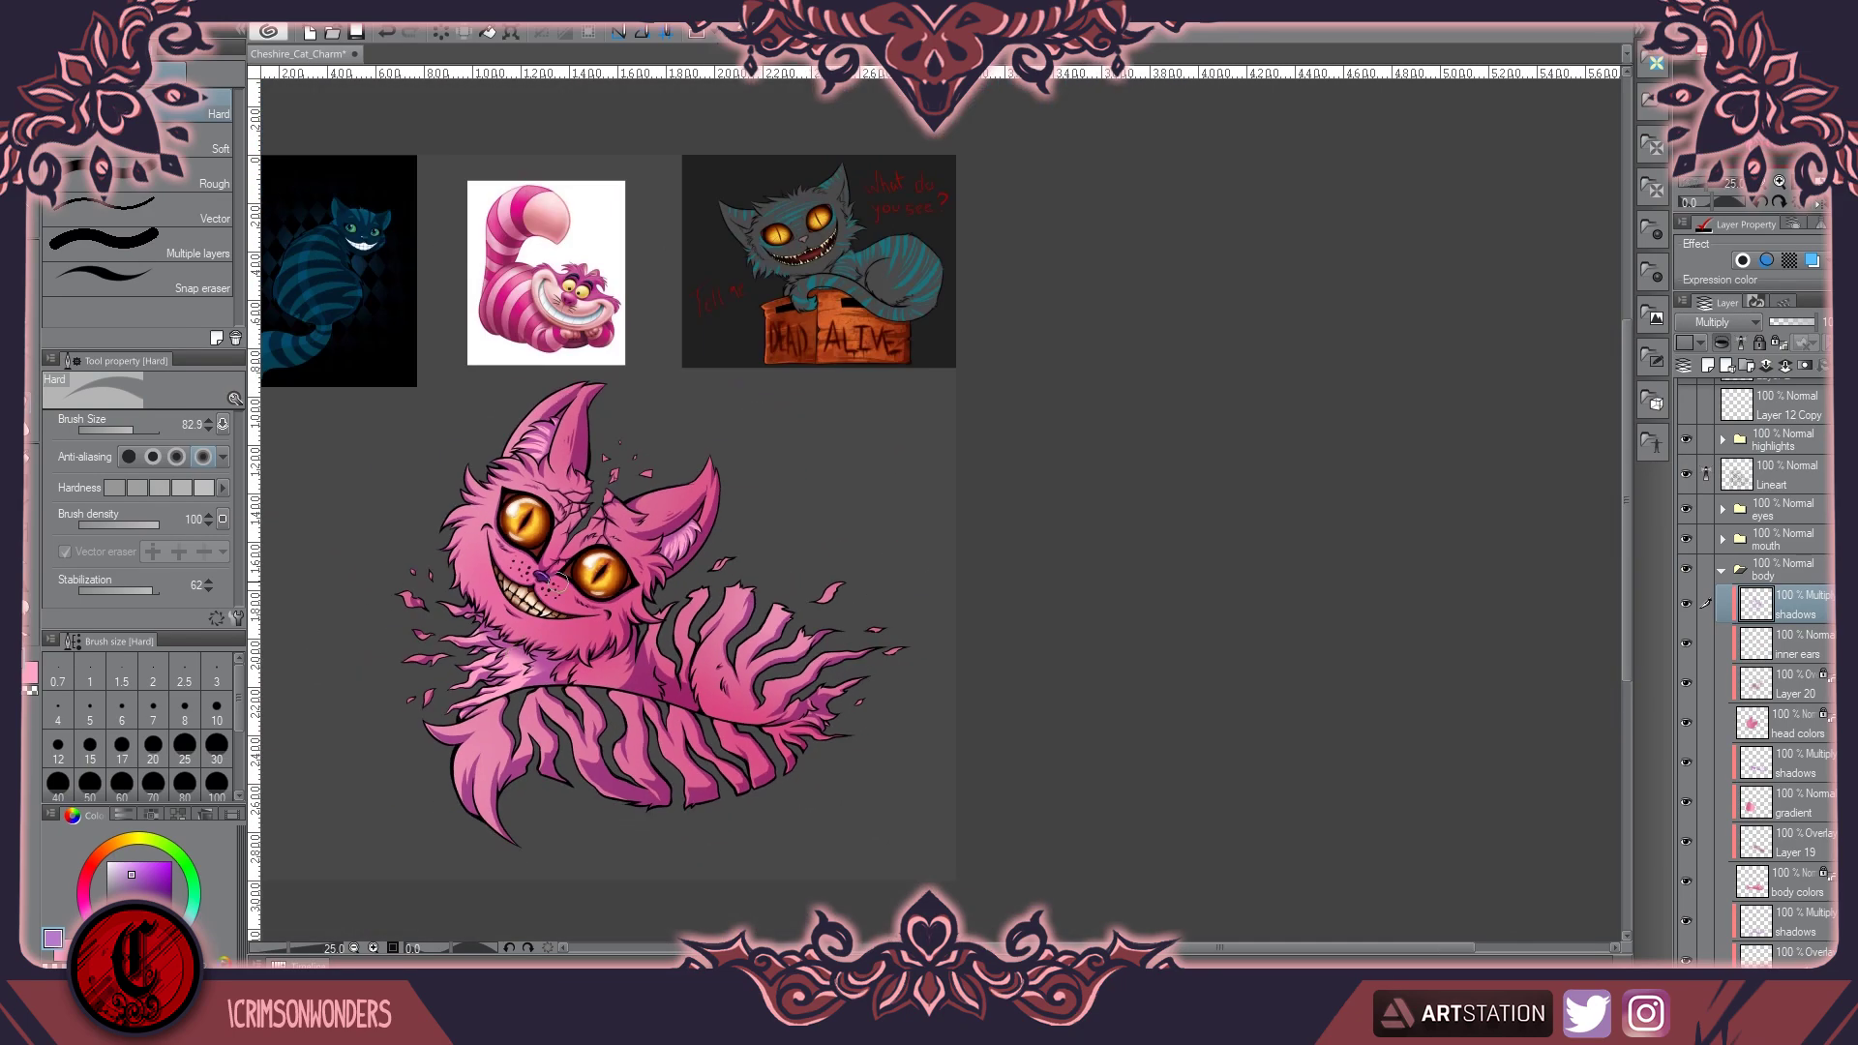
# Add a Color Balance correction layer above the body folder and shift its half tones toward red
pyautogui.click(290, 19)
pyautogui.click(619, 193)
pyautogui.moveTo(1249, 322); pyautogui.dragTo(1303, 333)
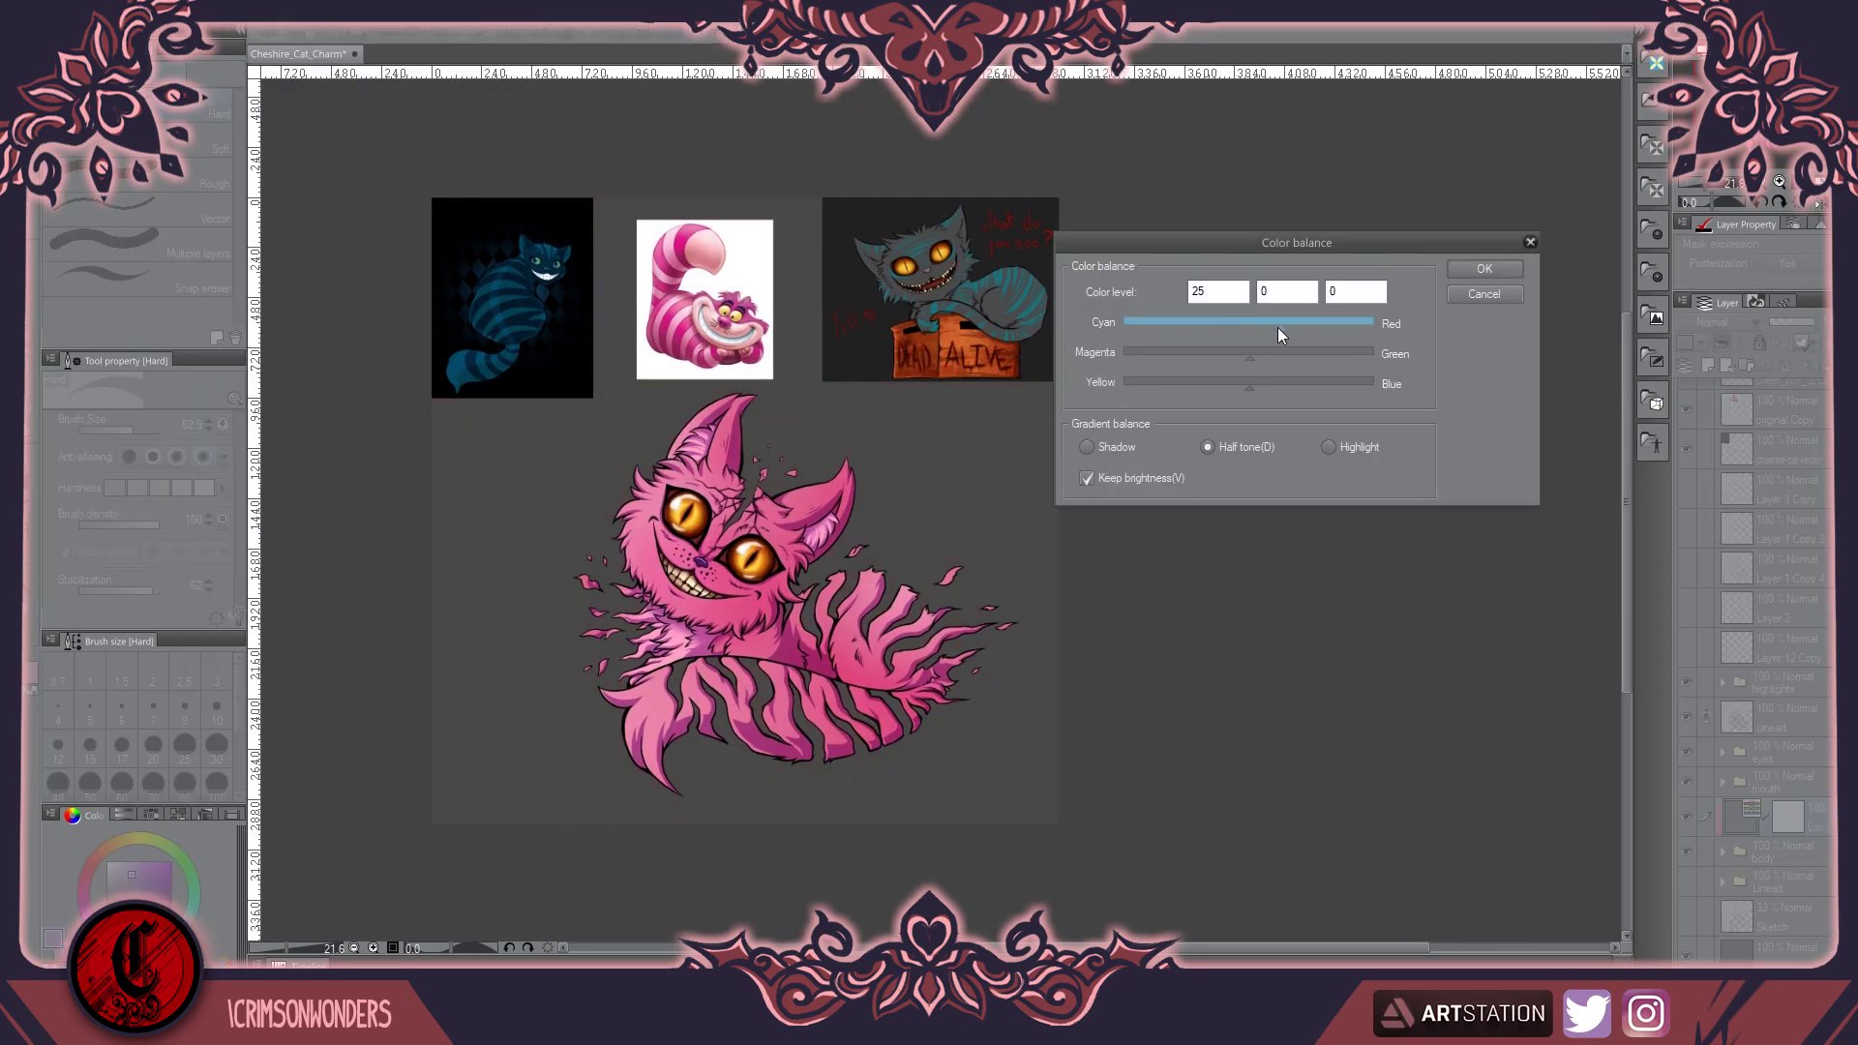
pyautogui.press('Return')
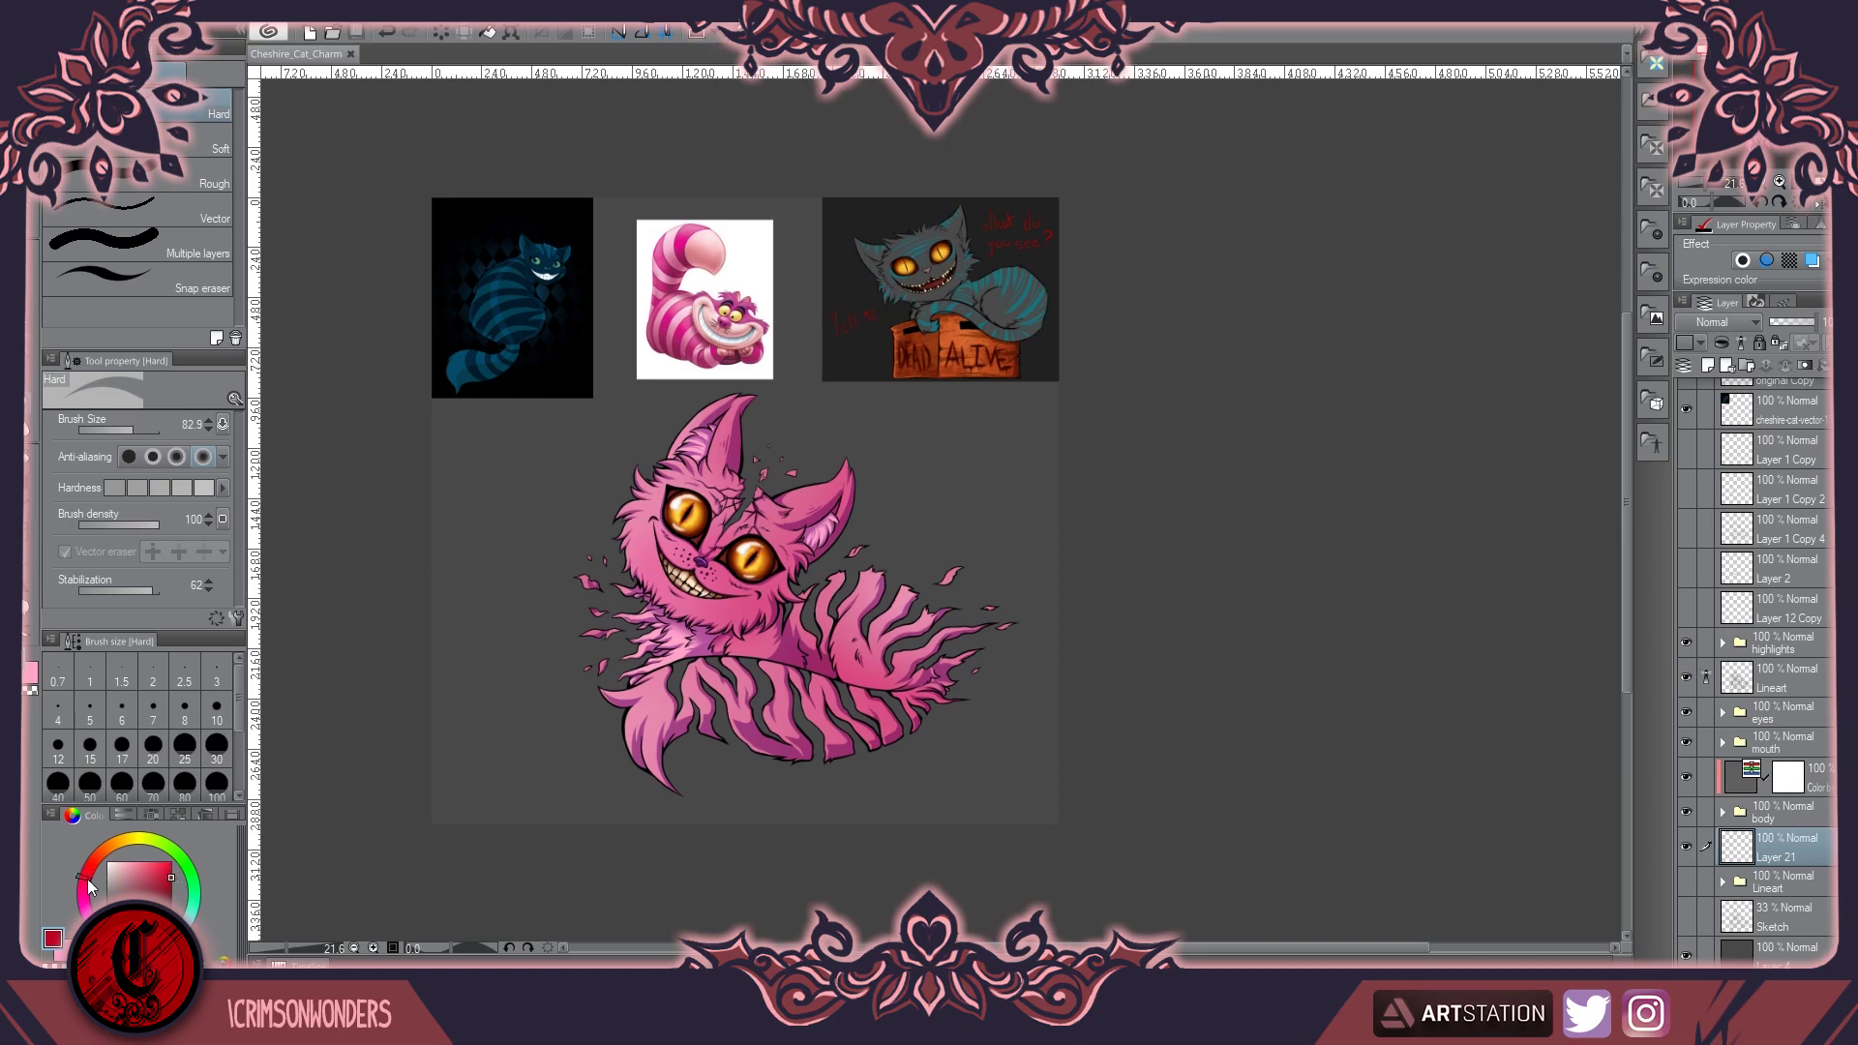
# Group the artwork in a folder named Chehshire Cat, make a merged copy above it and select the copy's painted area
pyautogui.scroll(2, 651, 530)
pyautogui.press('p')
pyautogui.click(1781, 573)
pyautogui.keyDown('ctrl'); pyautogui.click(1738, 717); pyautogui.keyUp('ctrl')
# Expand the selection outward around the cat, fill it with crimson on a new layer beneath the merged copy and deselect
pyautogui.click(290, 20)
pyautogui.moveTo(372, 273)
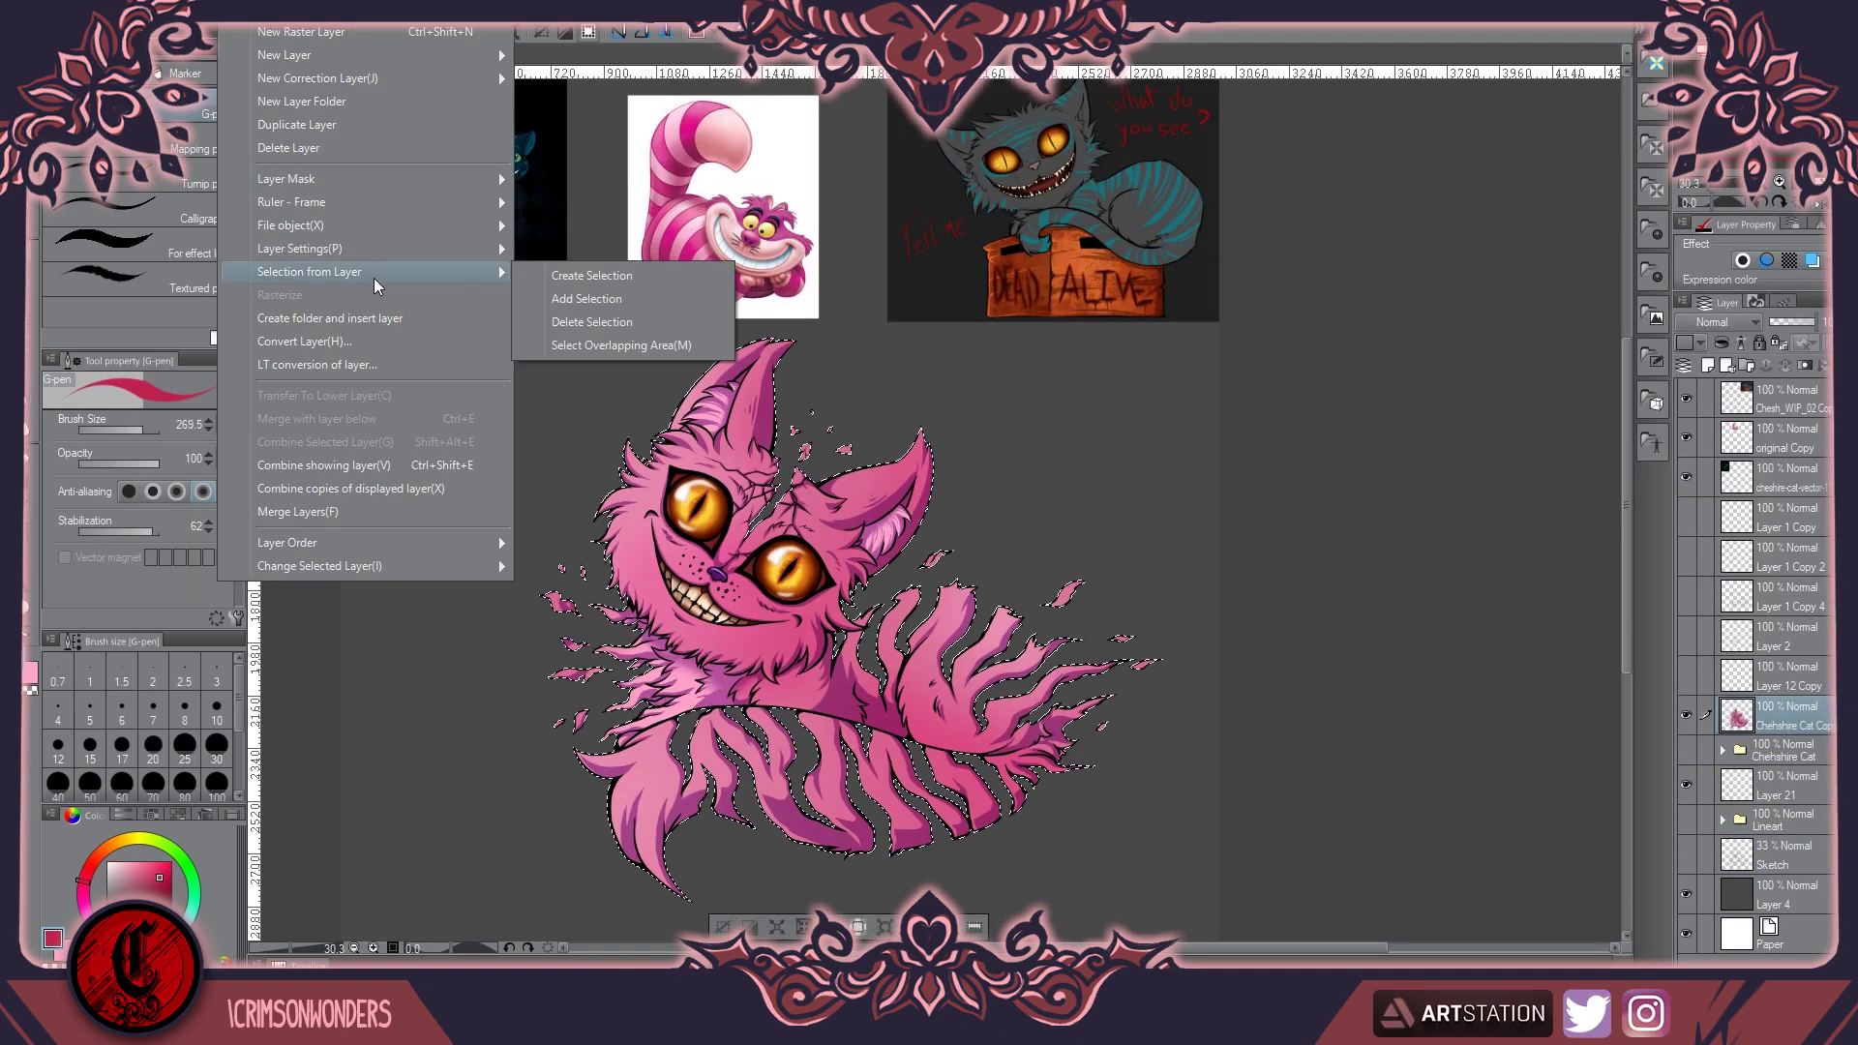
pyautogui.click(387, 126)
pyautogui.click(1355, 428)
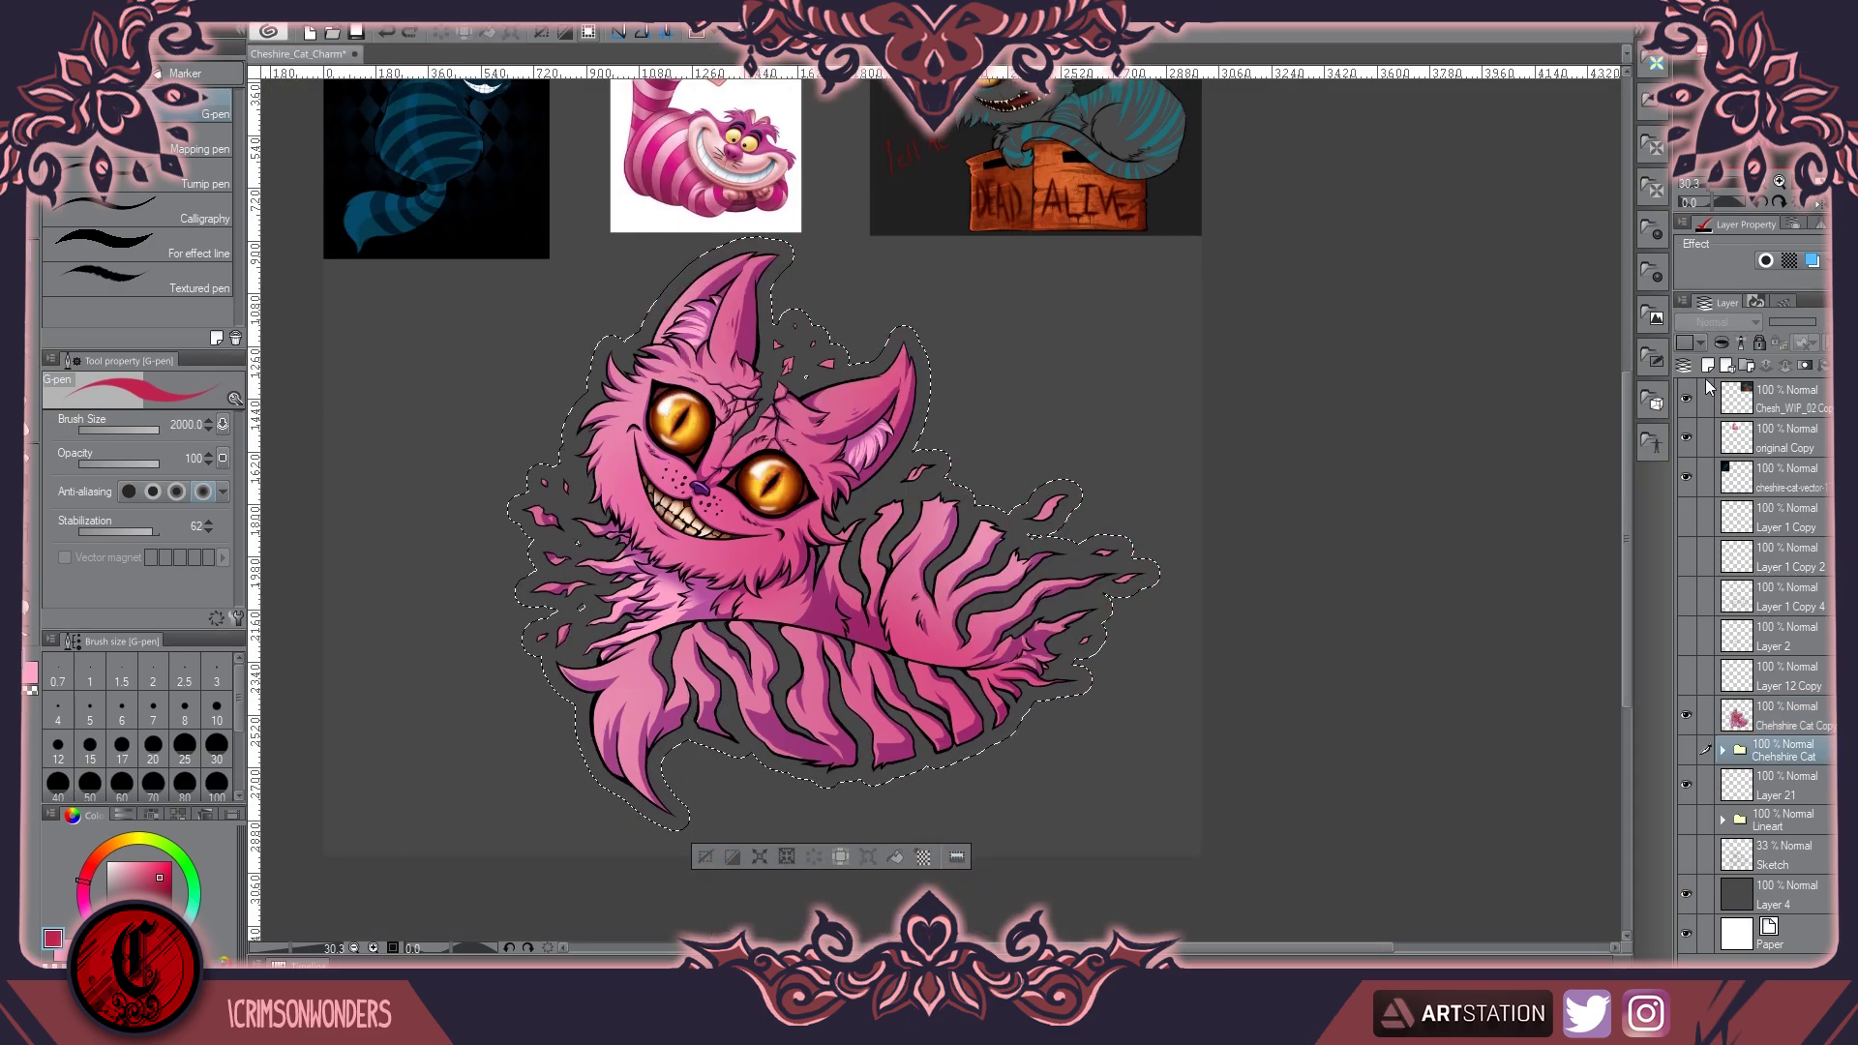
pyautogui.click(643, 490)
pyautogui.hotkey('ctrl', 'd')
pyautogui.scroll(1, 634, 601)
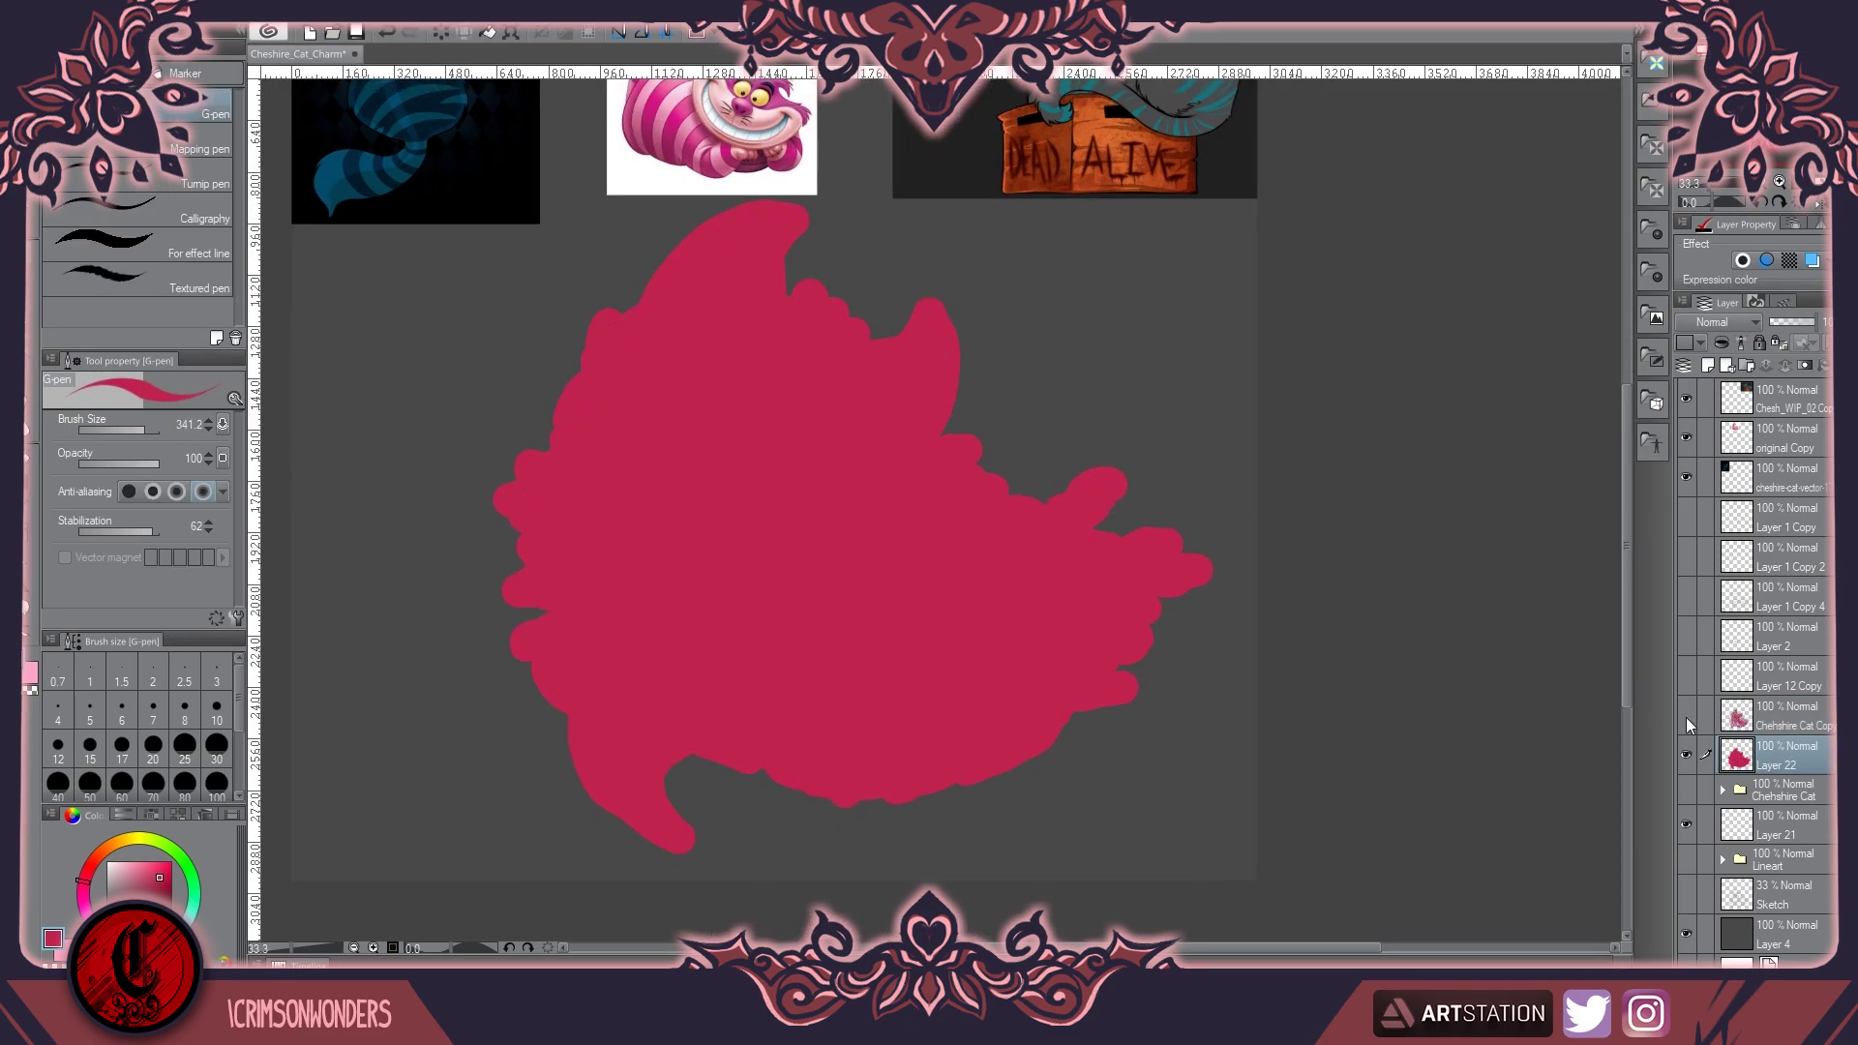
# Smooth the bumpy edges of the crimson backing around the ears, fur and tail with the G-pen at size 82.9
pyautogui.scroll(1, 736, 731)
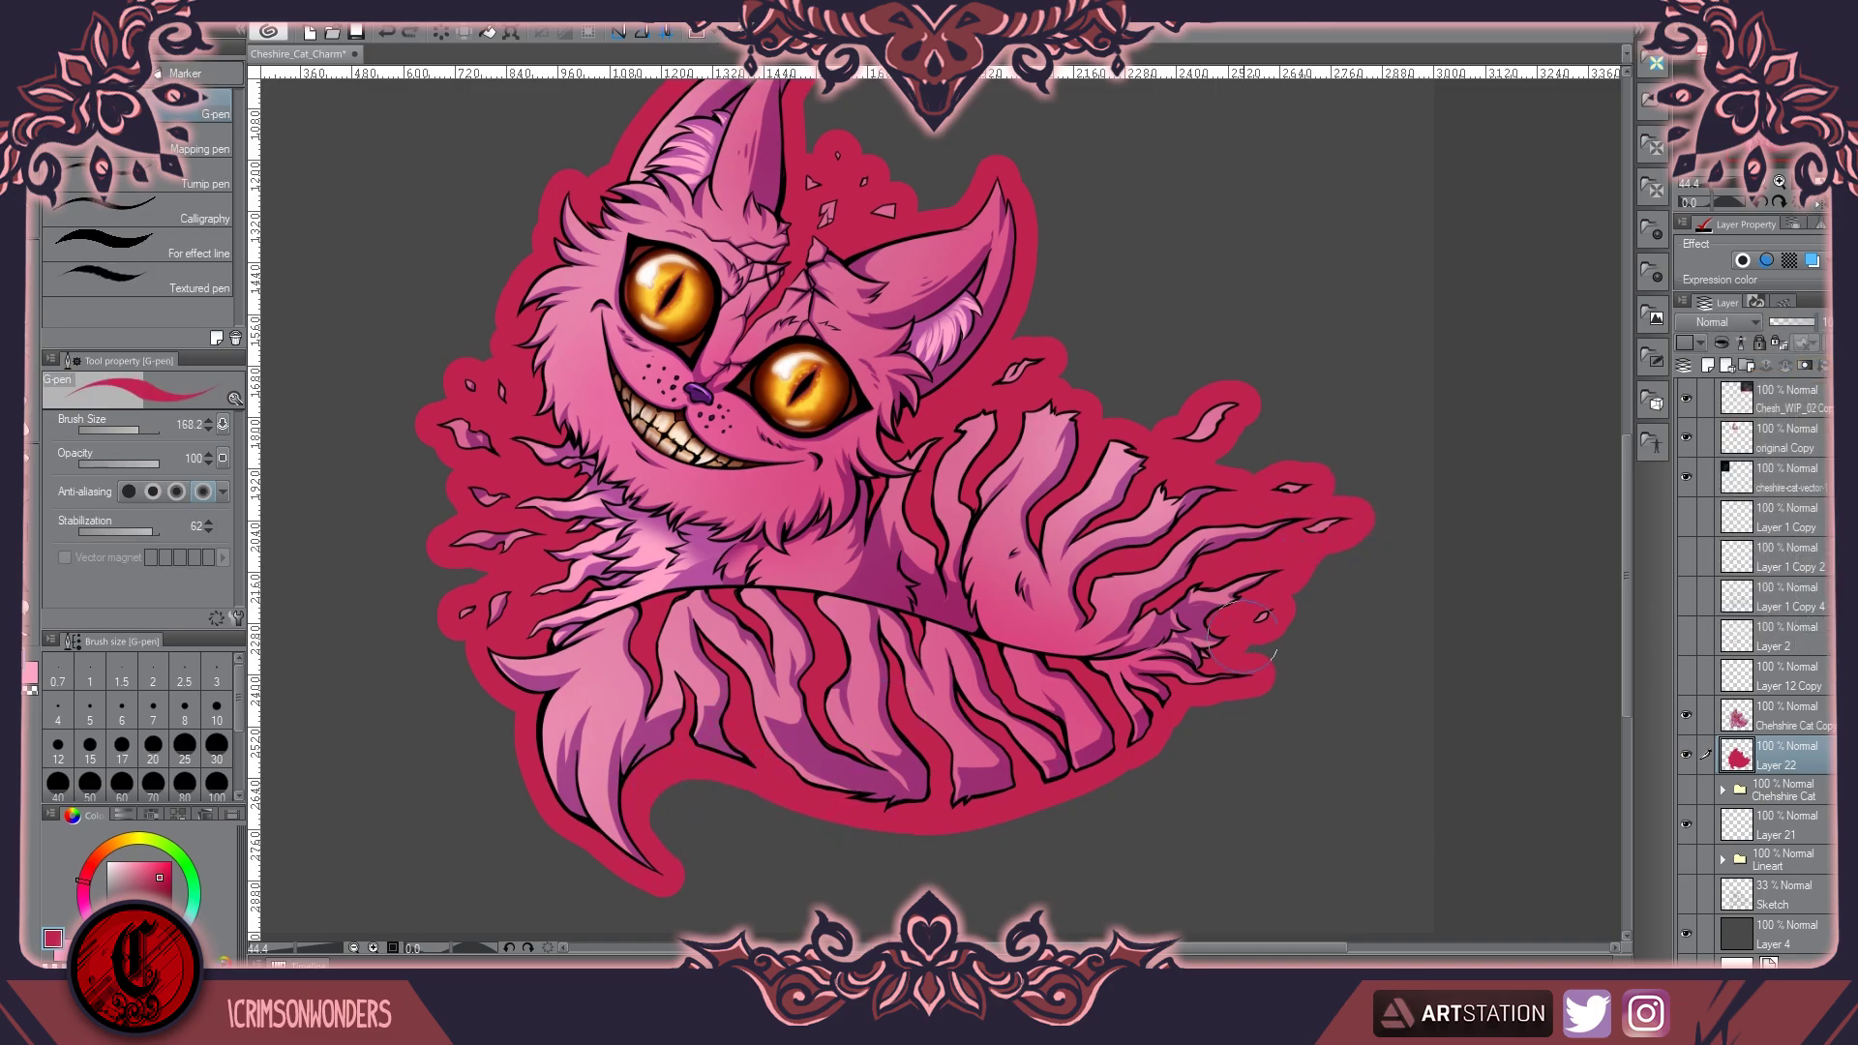
pyautogui.scroll(2, 1020, 328)
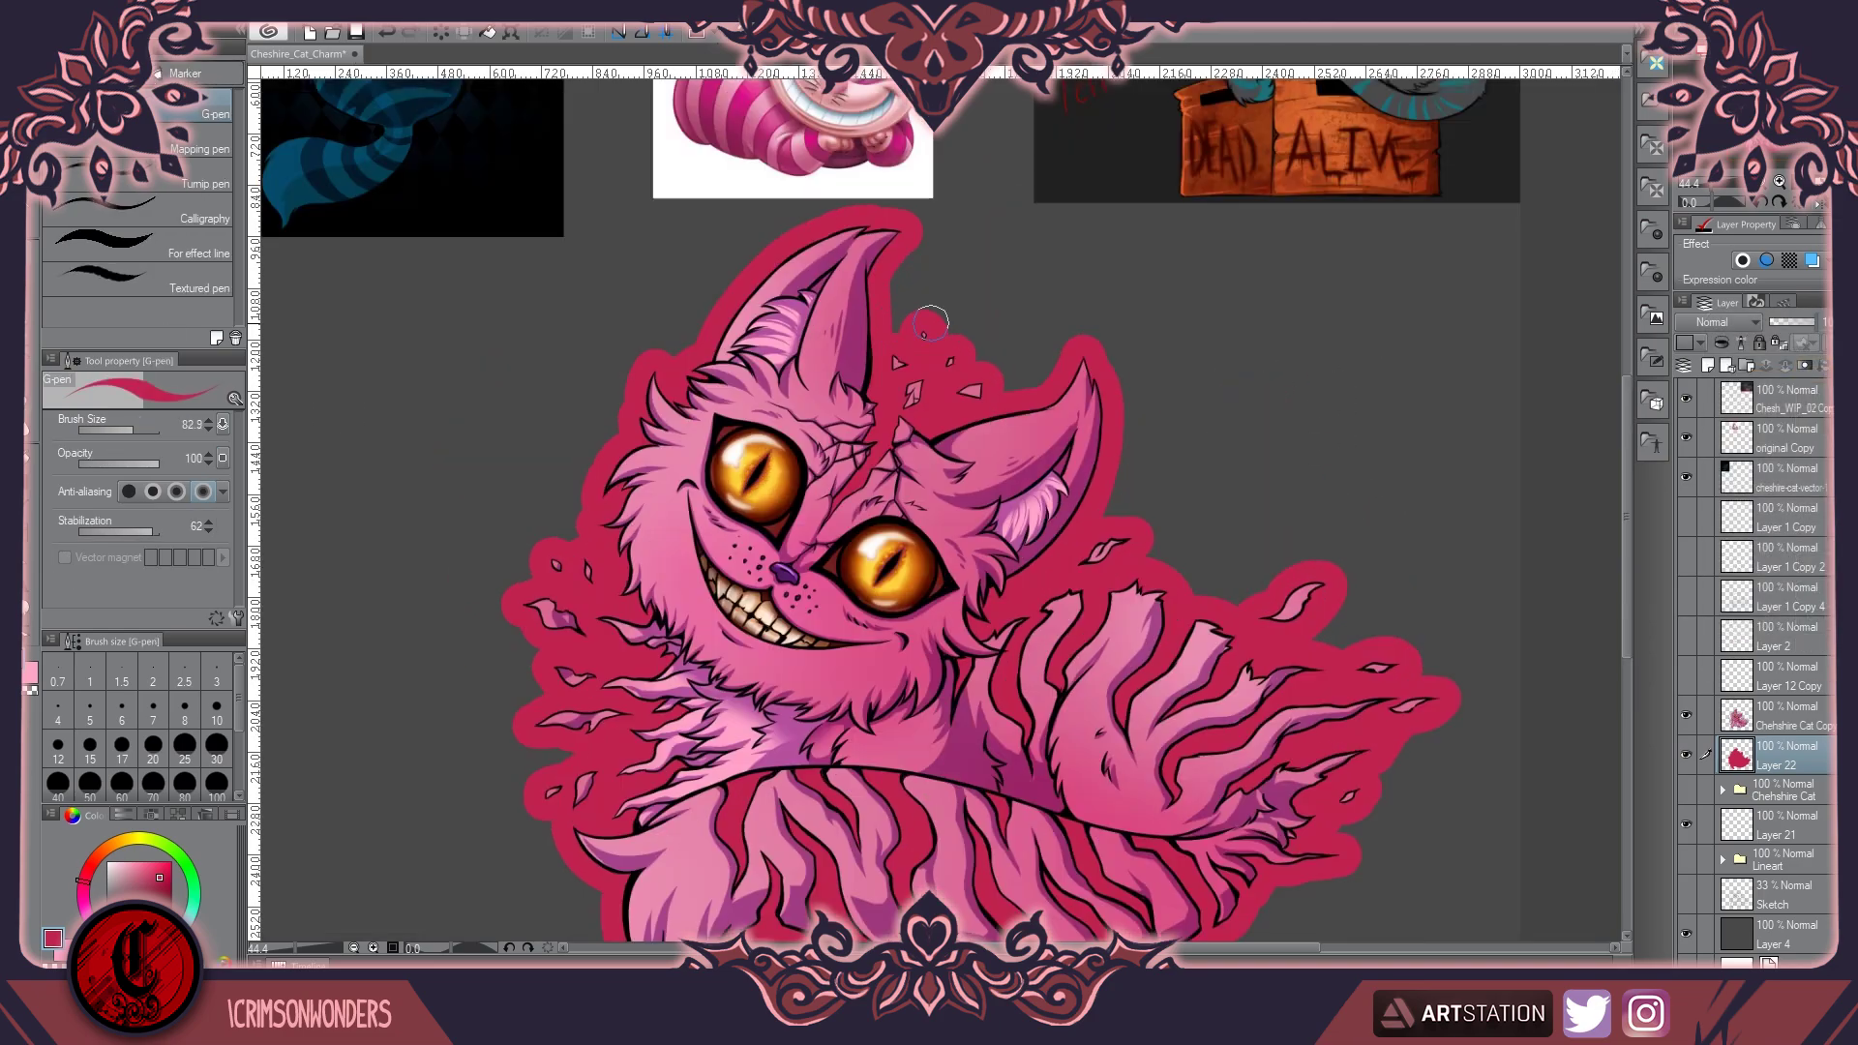
pyautogui.scroll(-3, 620, 411)
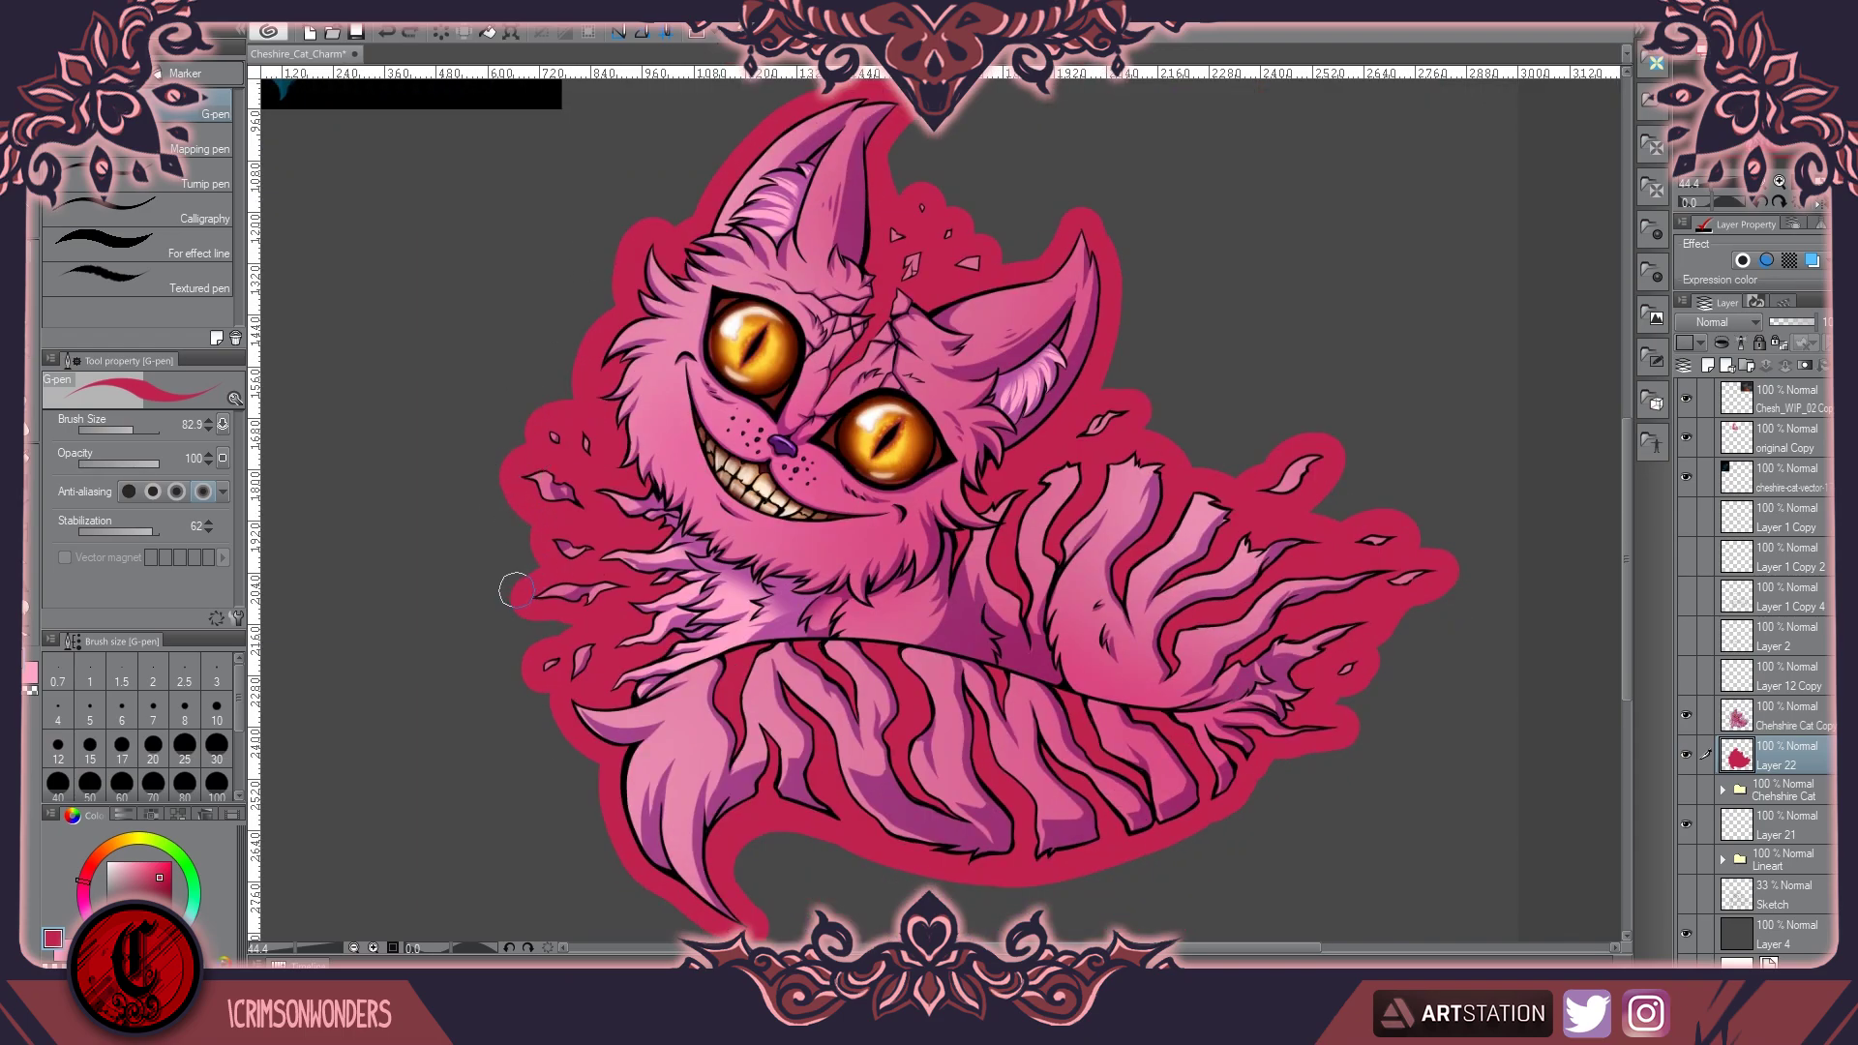
pyautogui.scroll(-1, 450, 395)
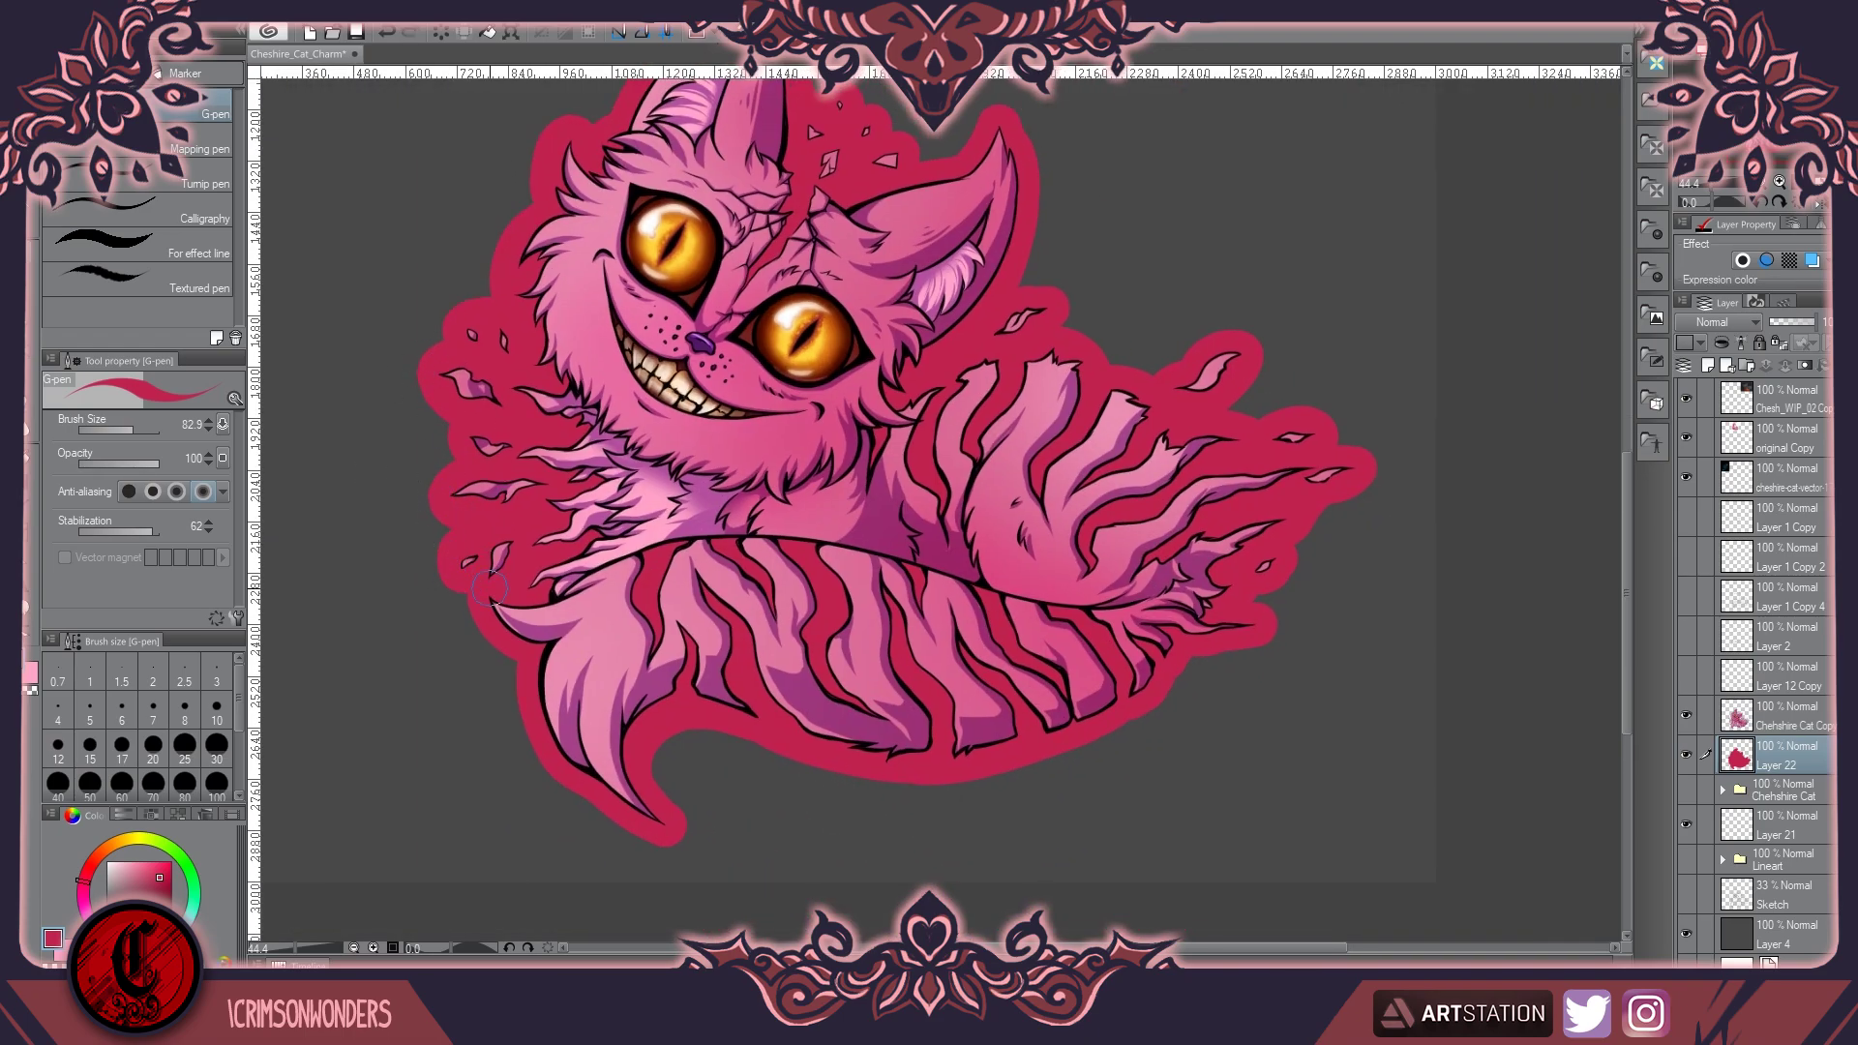
pyautogui.scroll(-1, 448, 578)
# Shape the crimson backing behind the cat's hindquarters into pointed tips with the G-pen, trimming them with the hard eraser
pyautogui.scroll(4, 678, 590)
pyautogui.hscroll(2, 1068, 620)
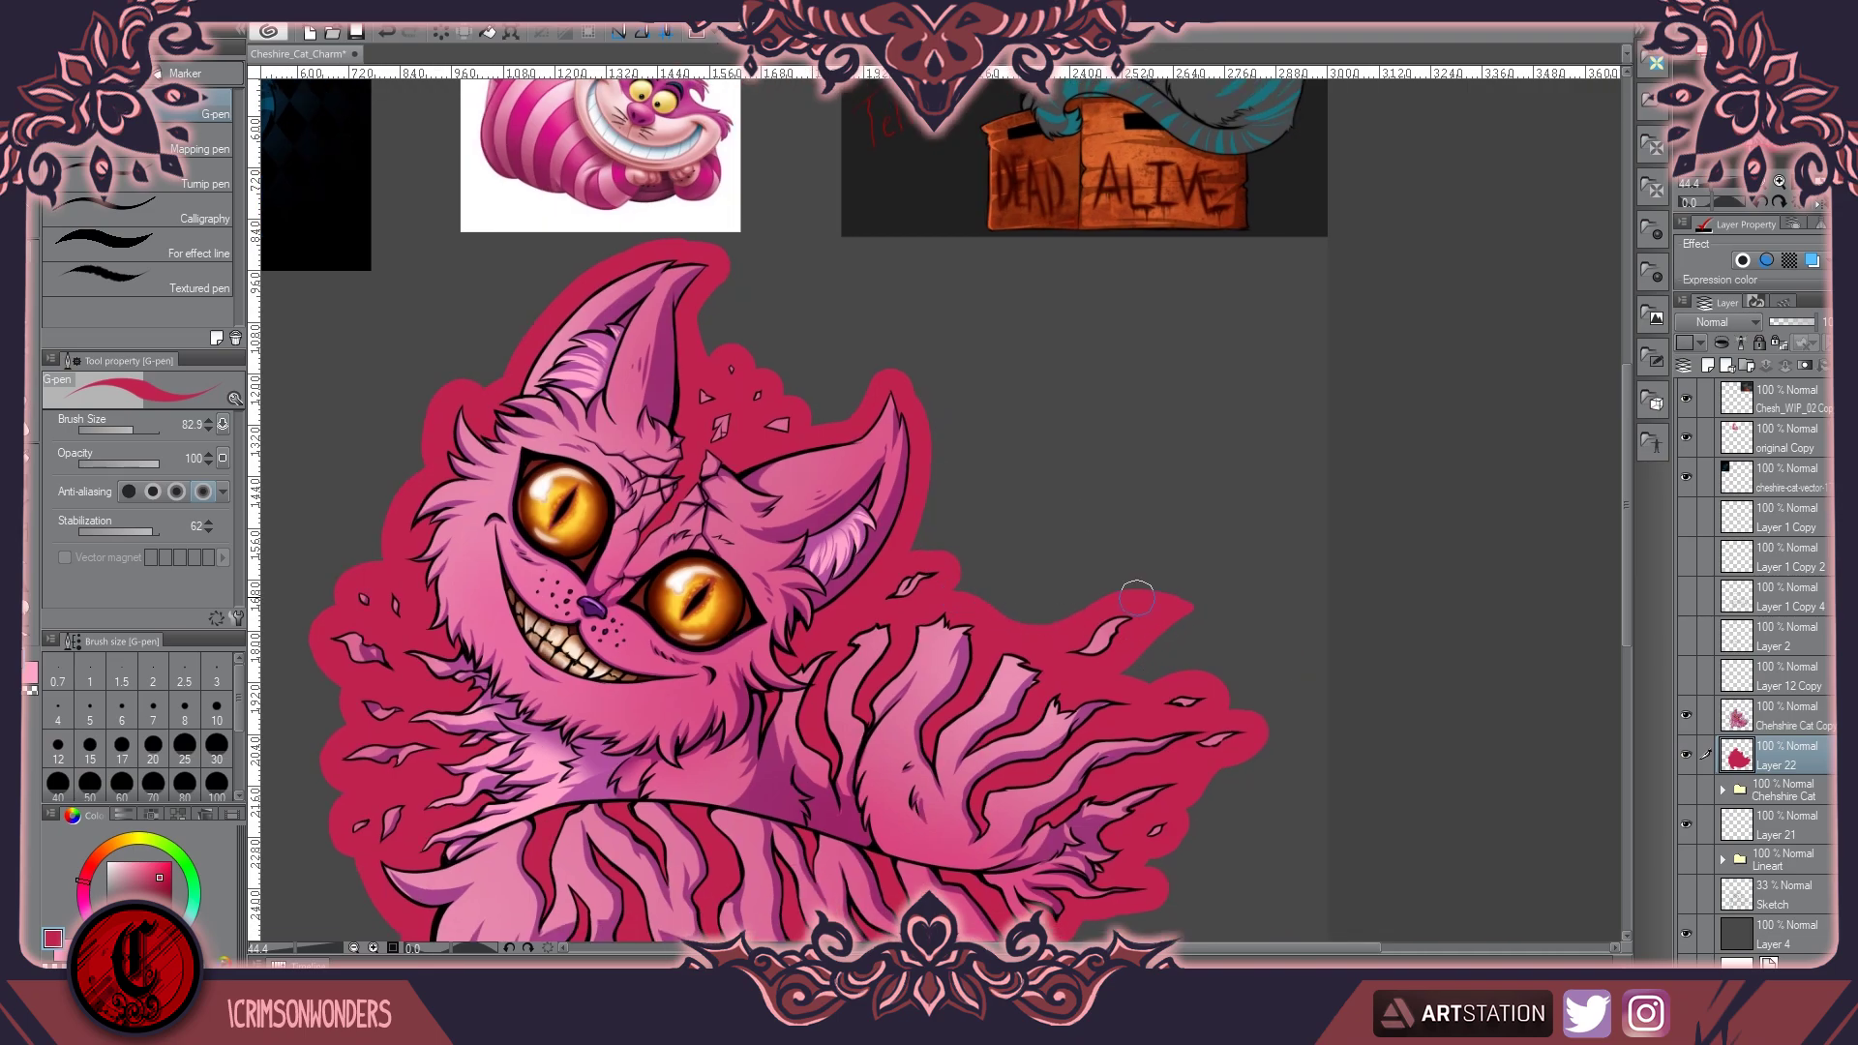
pyautogui.scroll(-2, 1068, 620)
pyautogui.hscroll(3, 1113, 600)
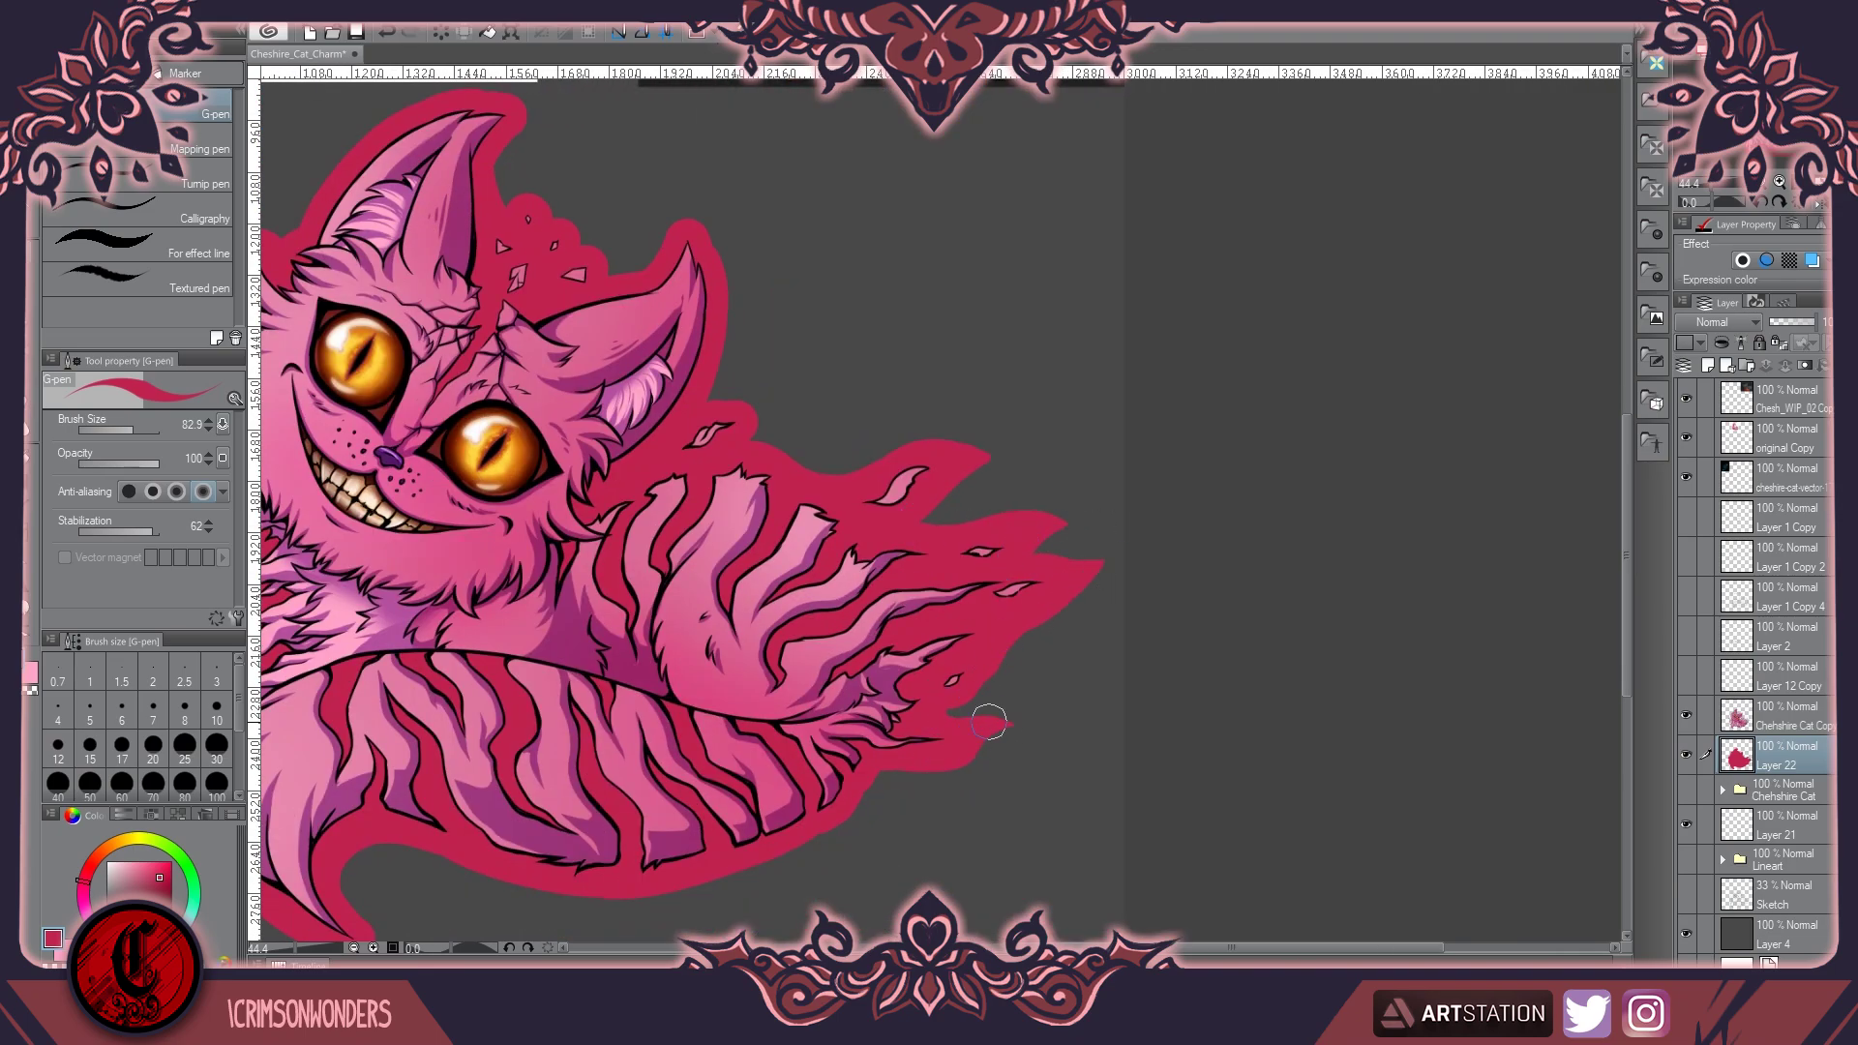
pyautogui.moveTo(826, 760)
pyautogui.mouseDown()
pyautogui.moveTo(1117, 566)
pyautogui.moveTo(1223, 775)
pyautogui.moveTo(1095, 359)
pyautogui.mouseUp()
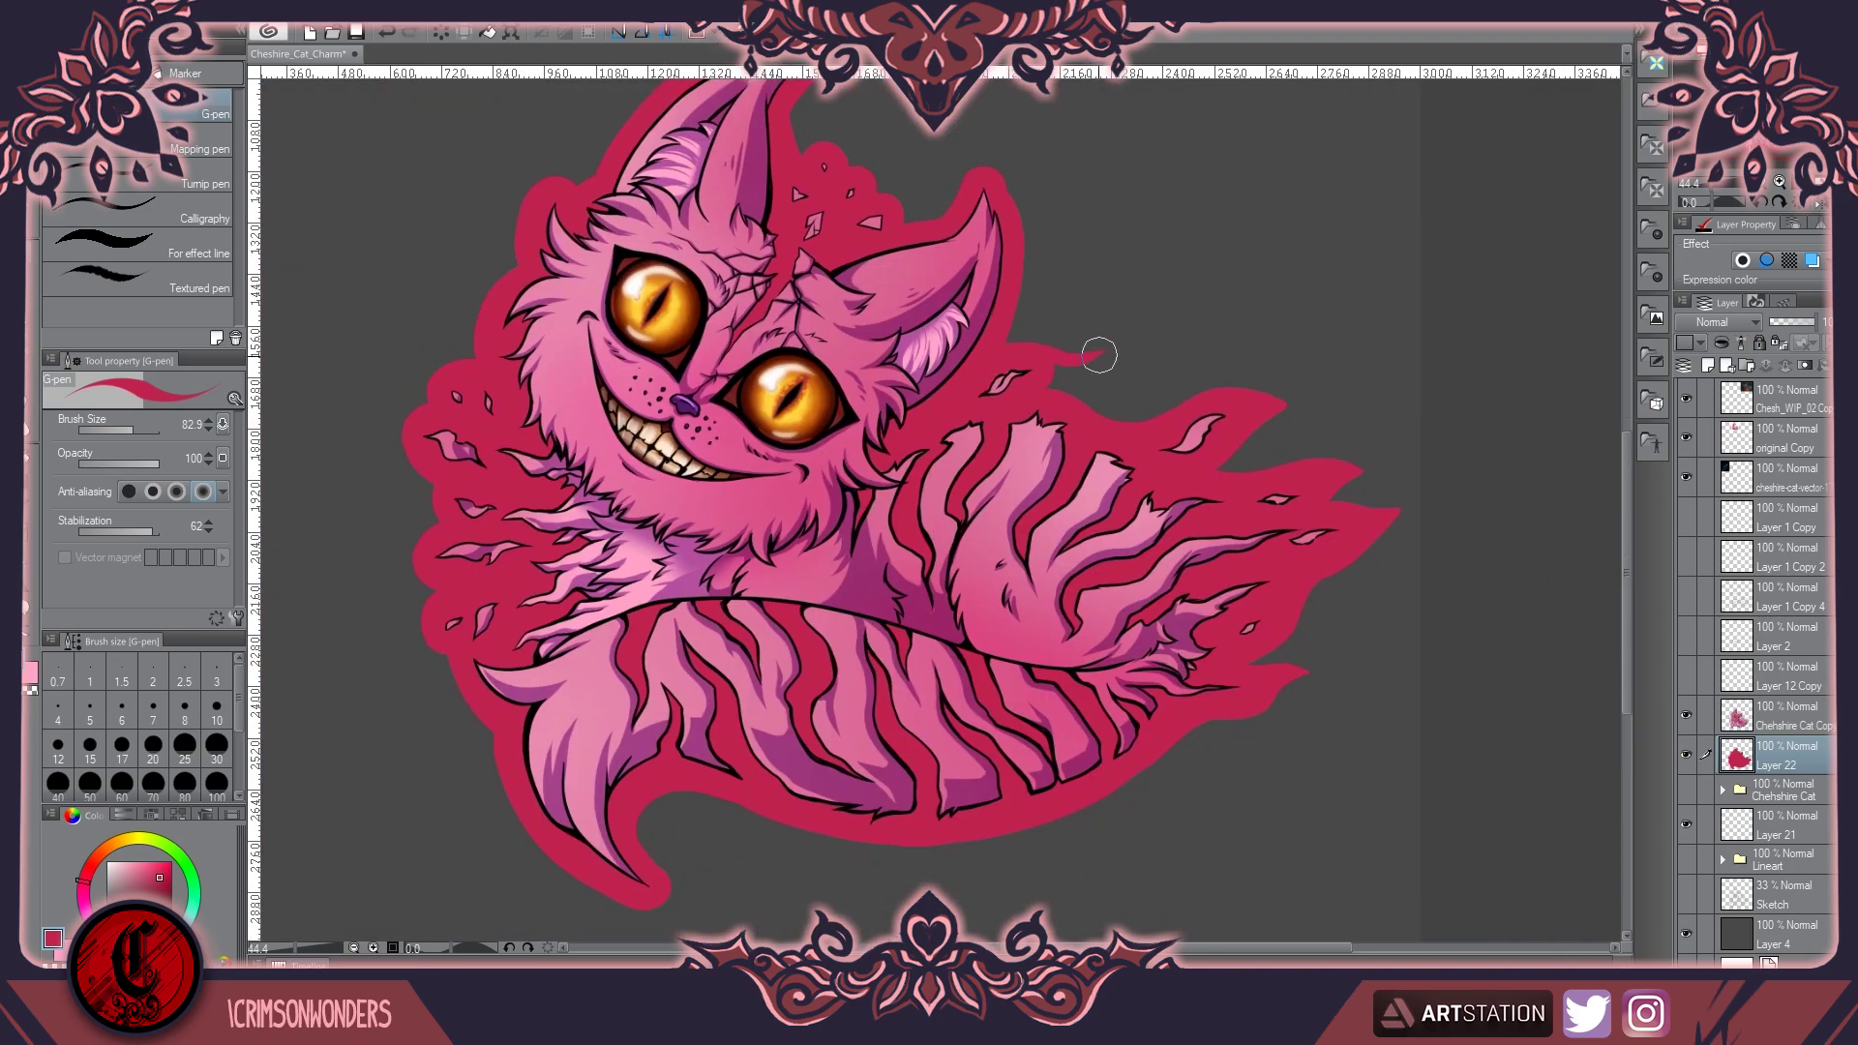
pyautogui.hscroll(-2, 1249, 716)
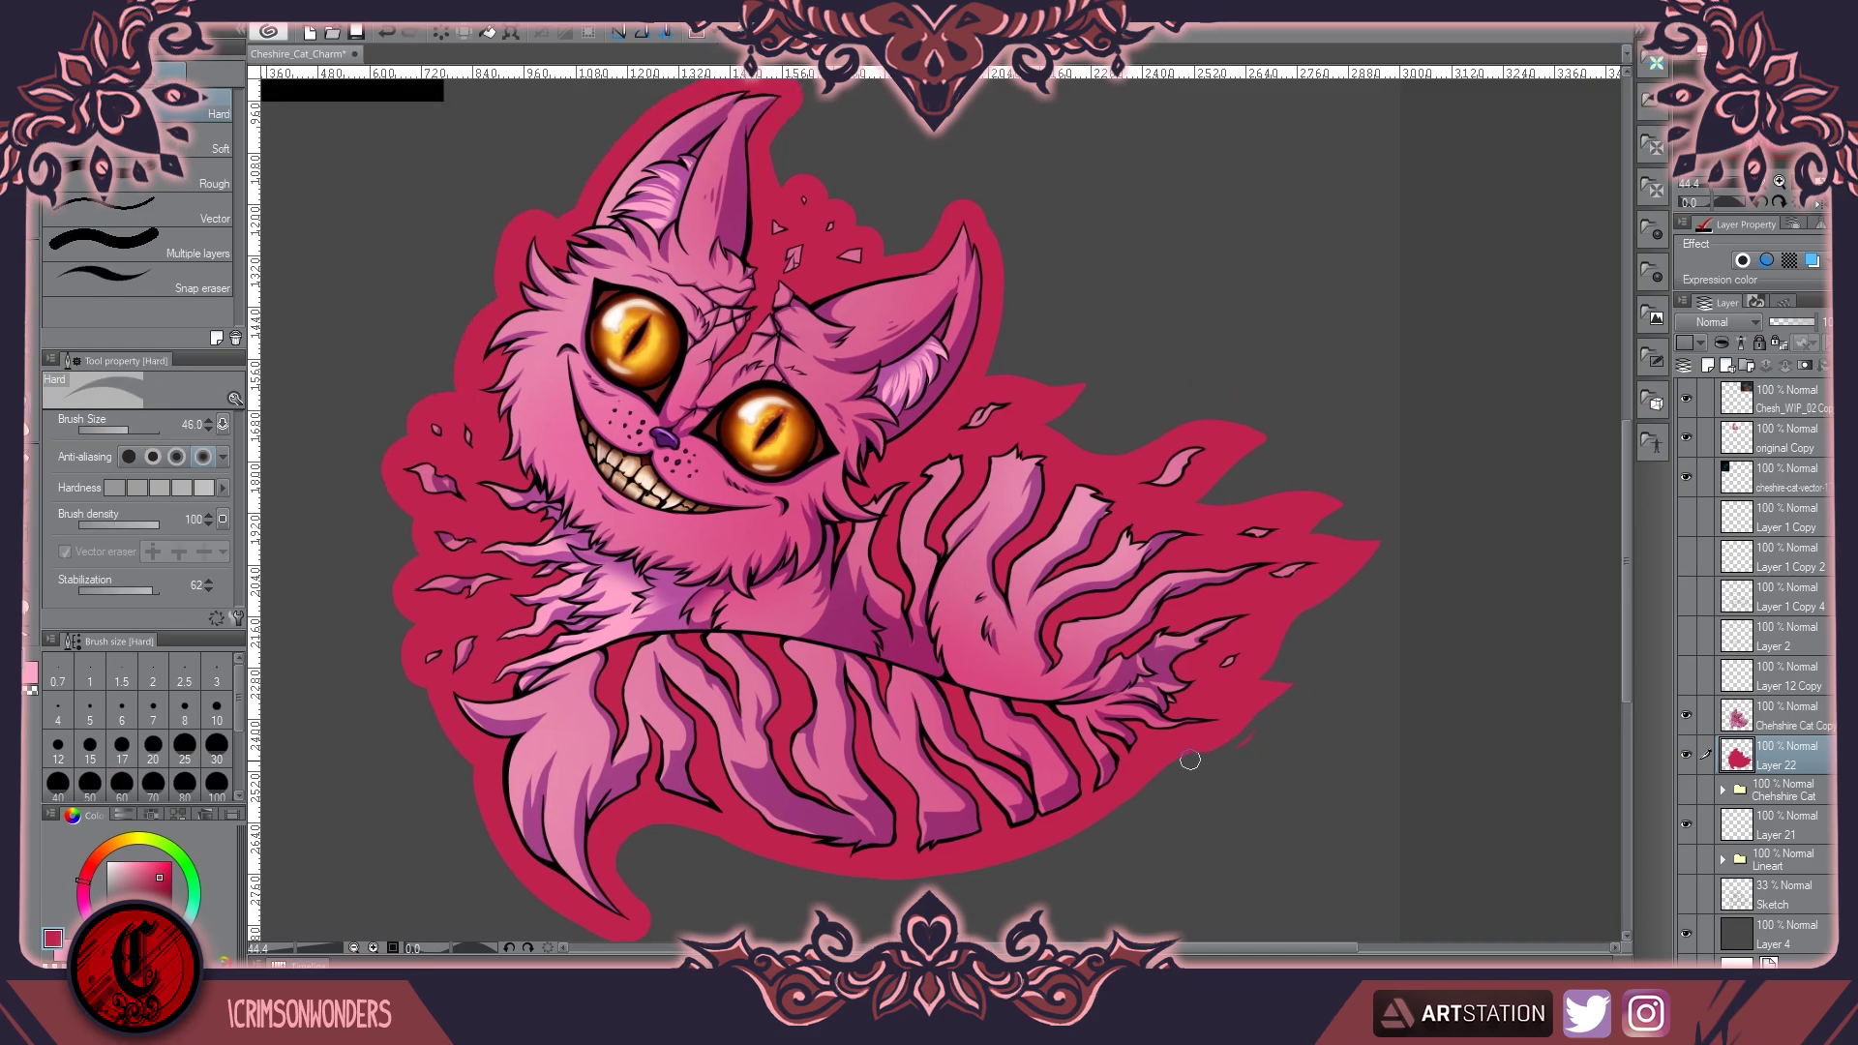
# Fill out the crimson backing between the cat's ears into a smooth curve with the G-pen at size 82.9
pyautogui.scroll(3, 1064, 339)
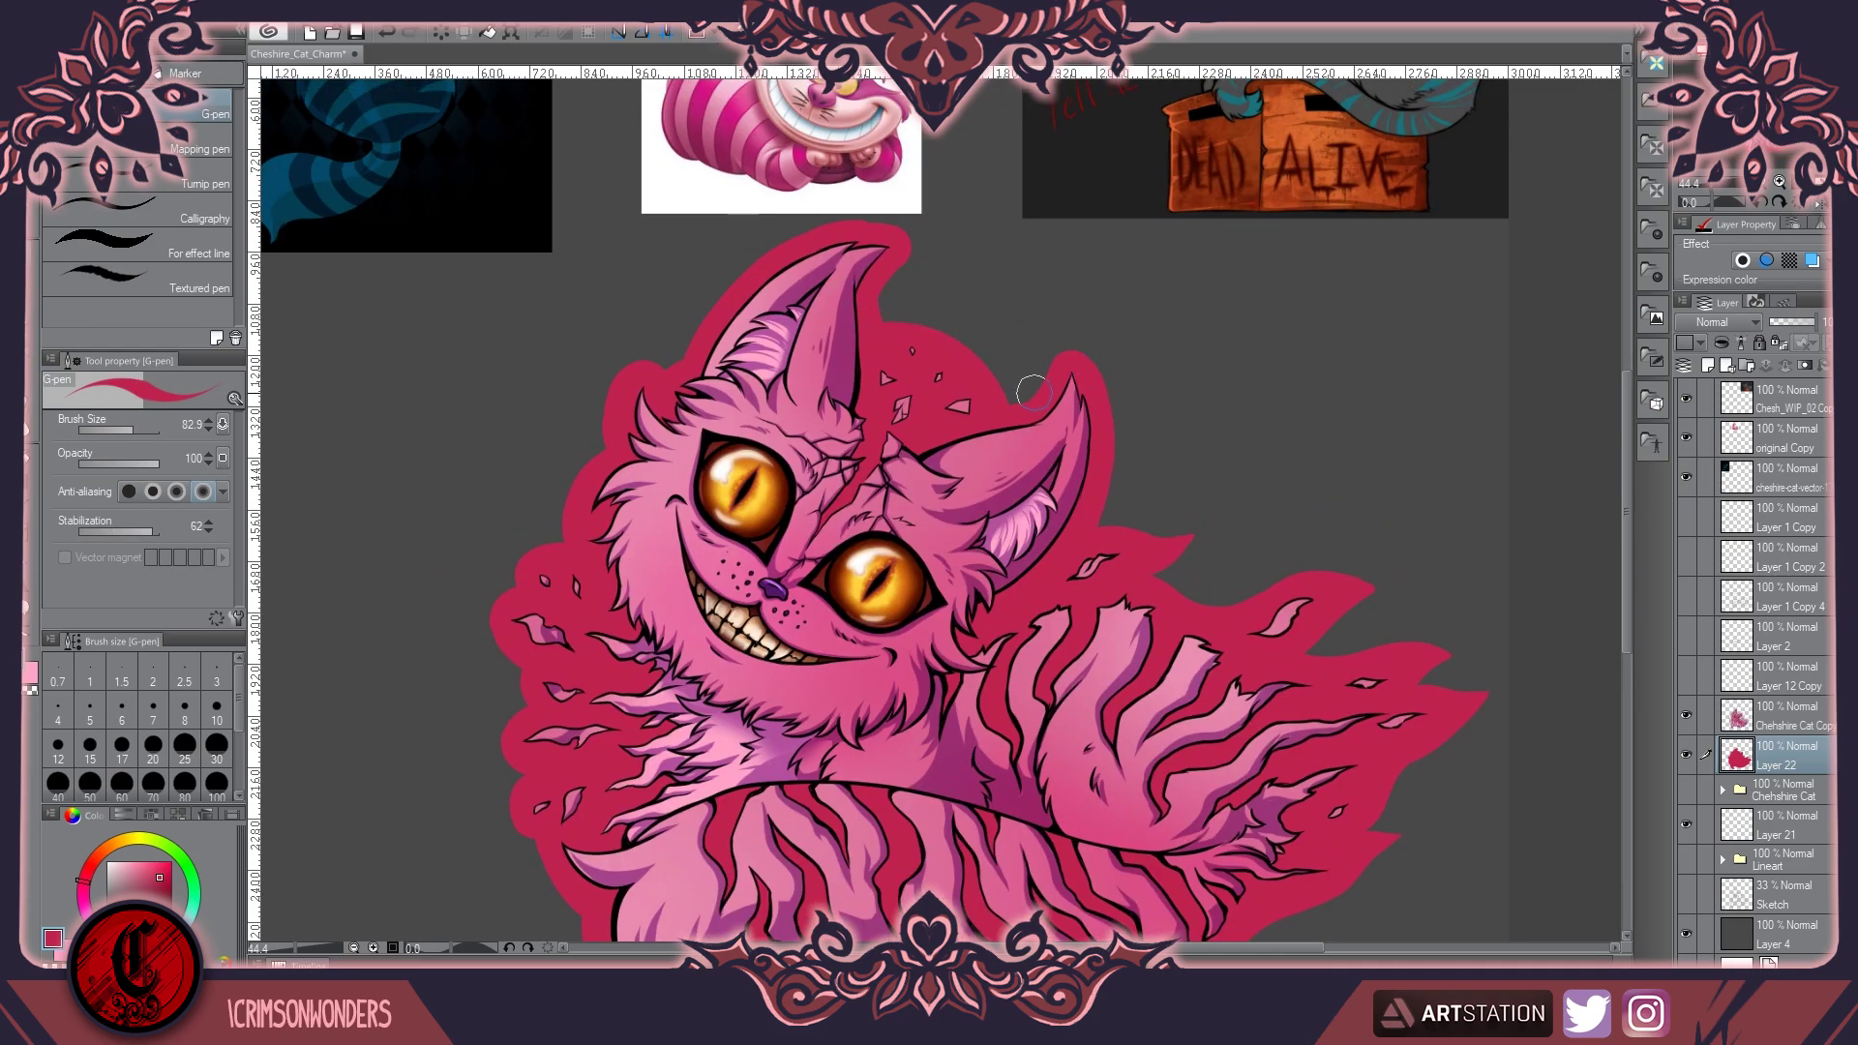
pyautogui.scroll(-3, 1070, 368)
pyautogui.scroll(2, 947, 227)
pyautogui.scroll(-4, 948, 227)
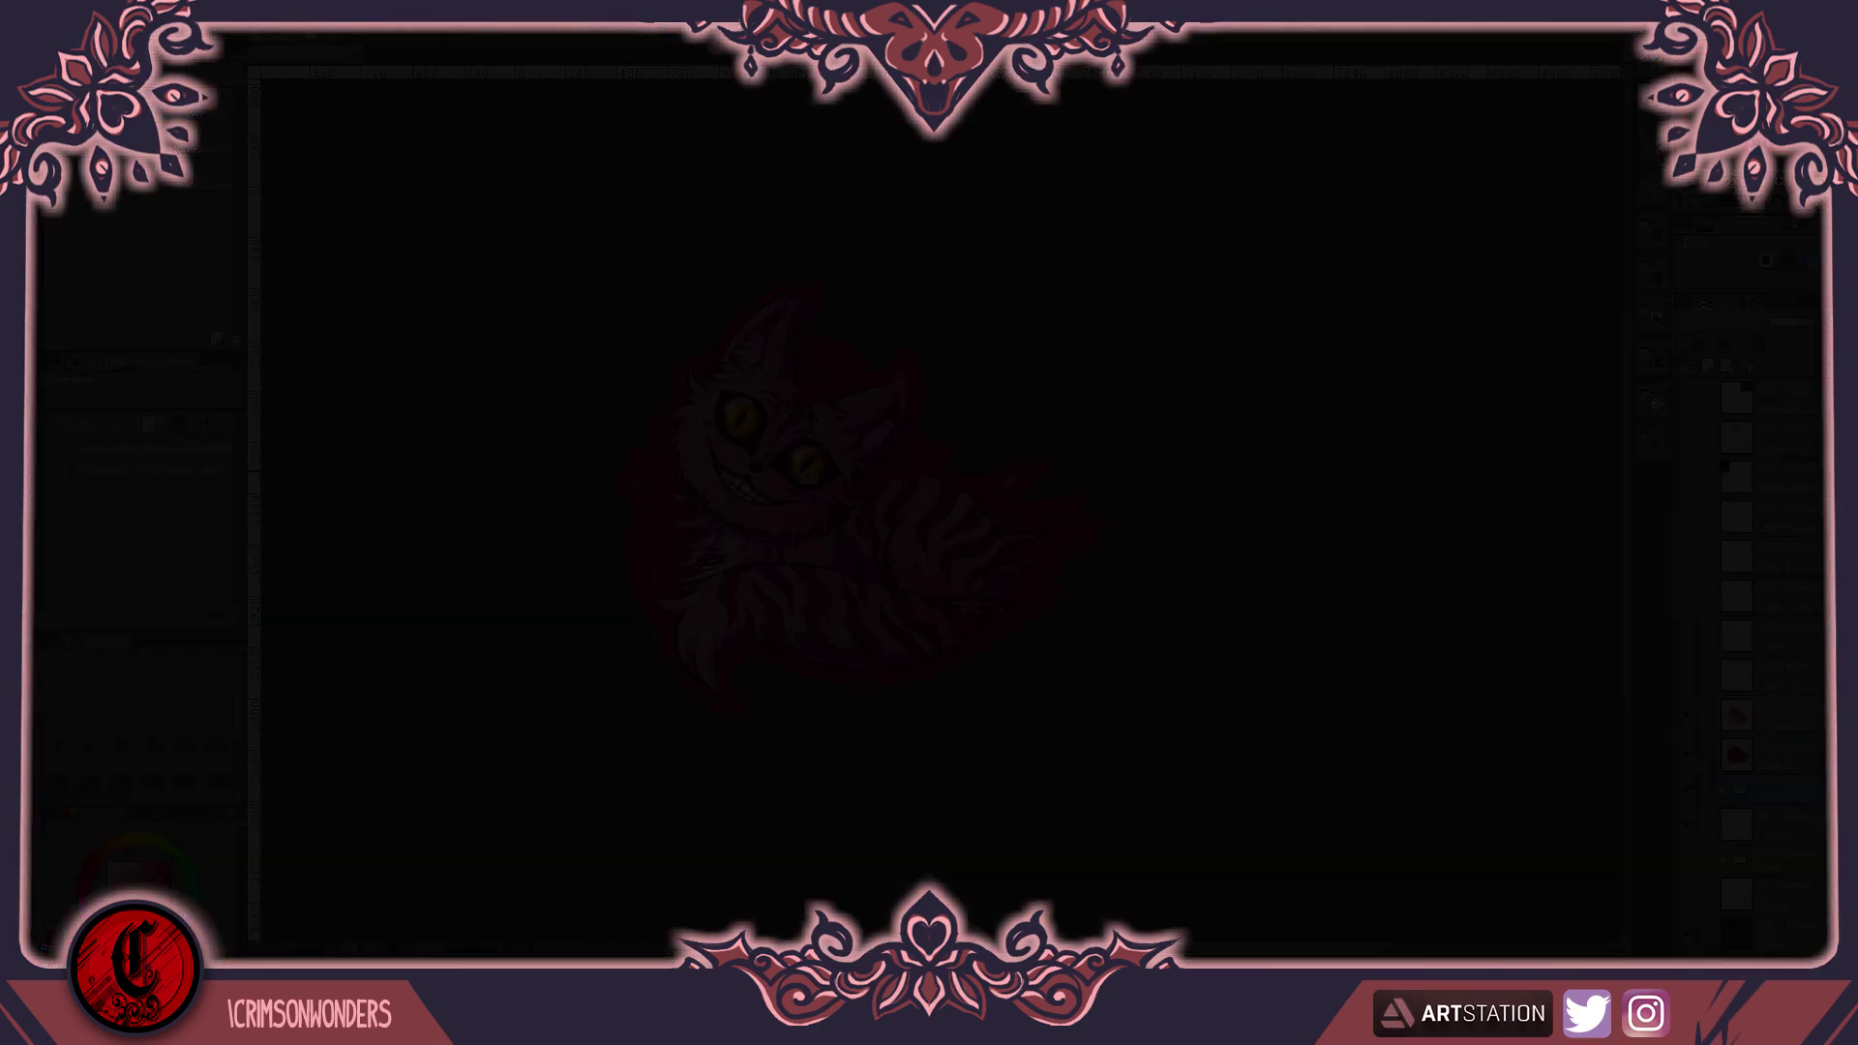